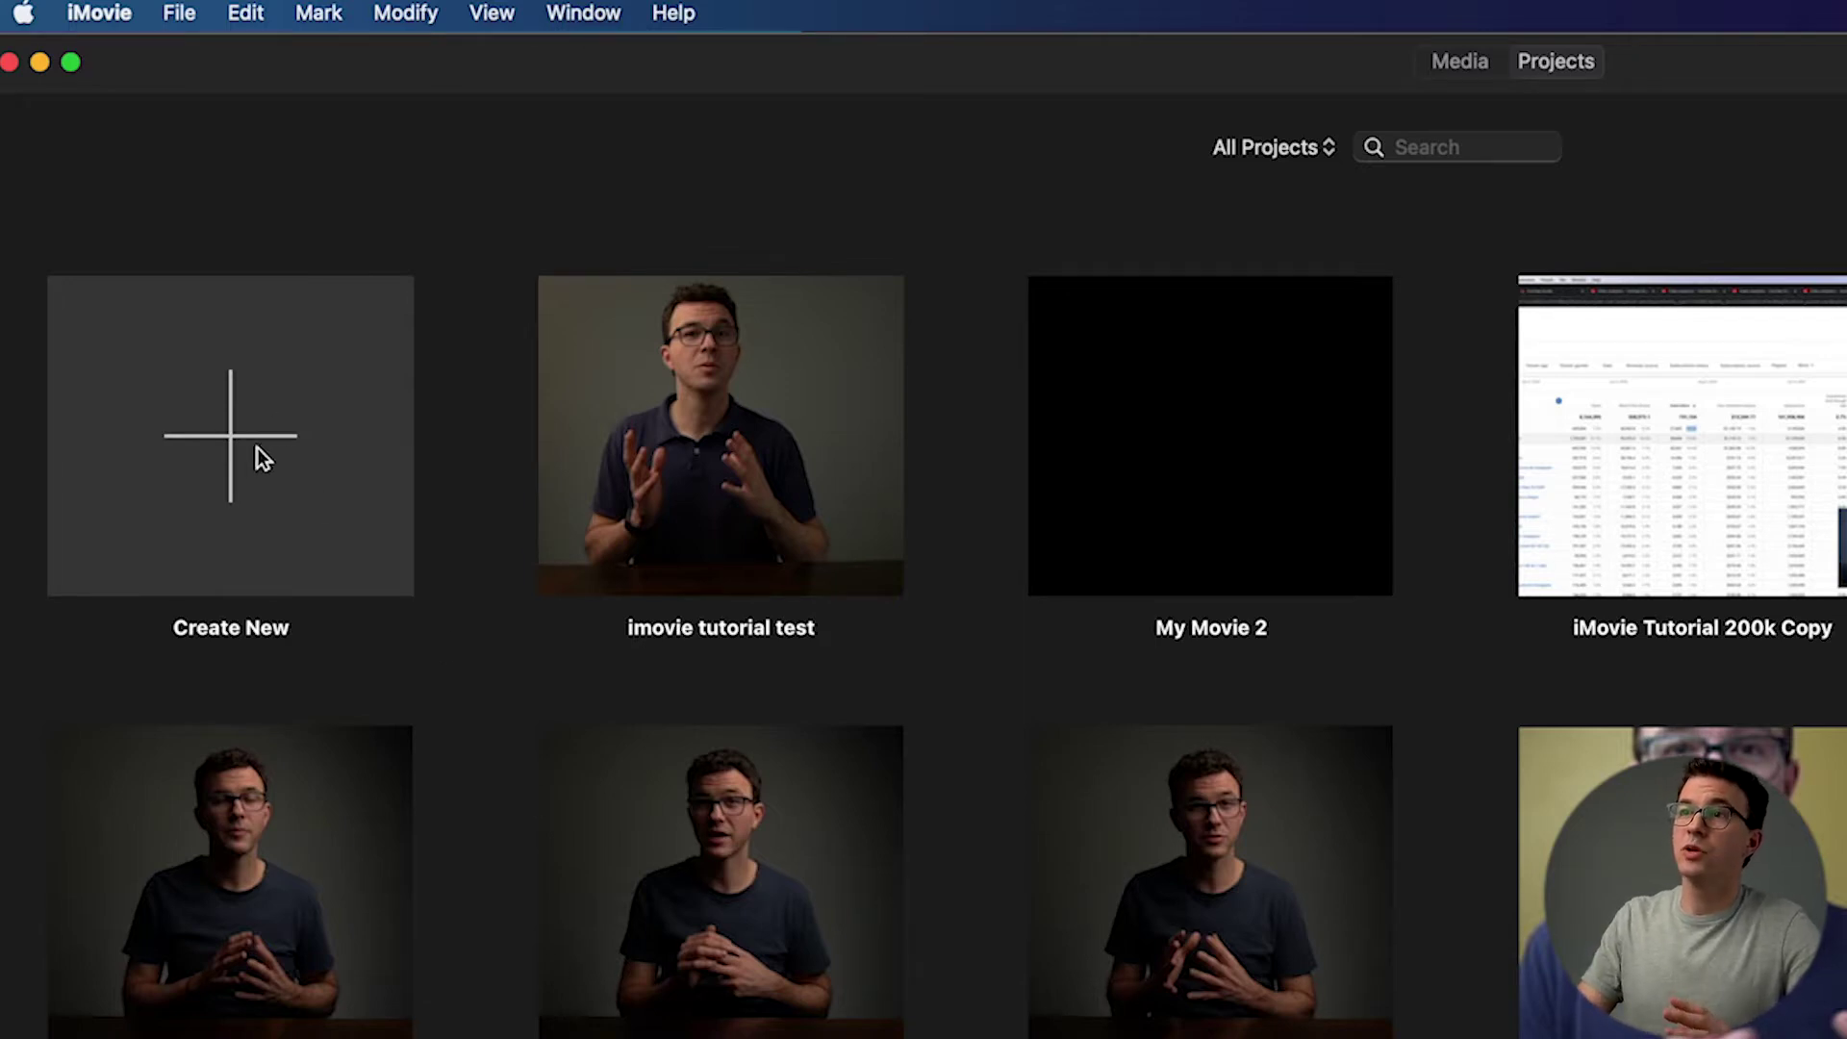
Step: Create a new movie project and show its own media, My Movie 3
{"action": "left_click", "coordinate": [195, 19]}
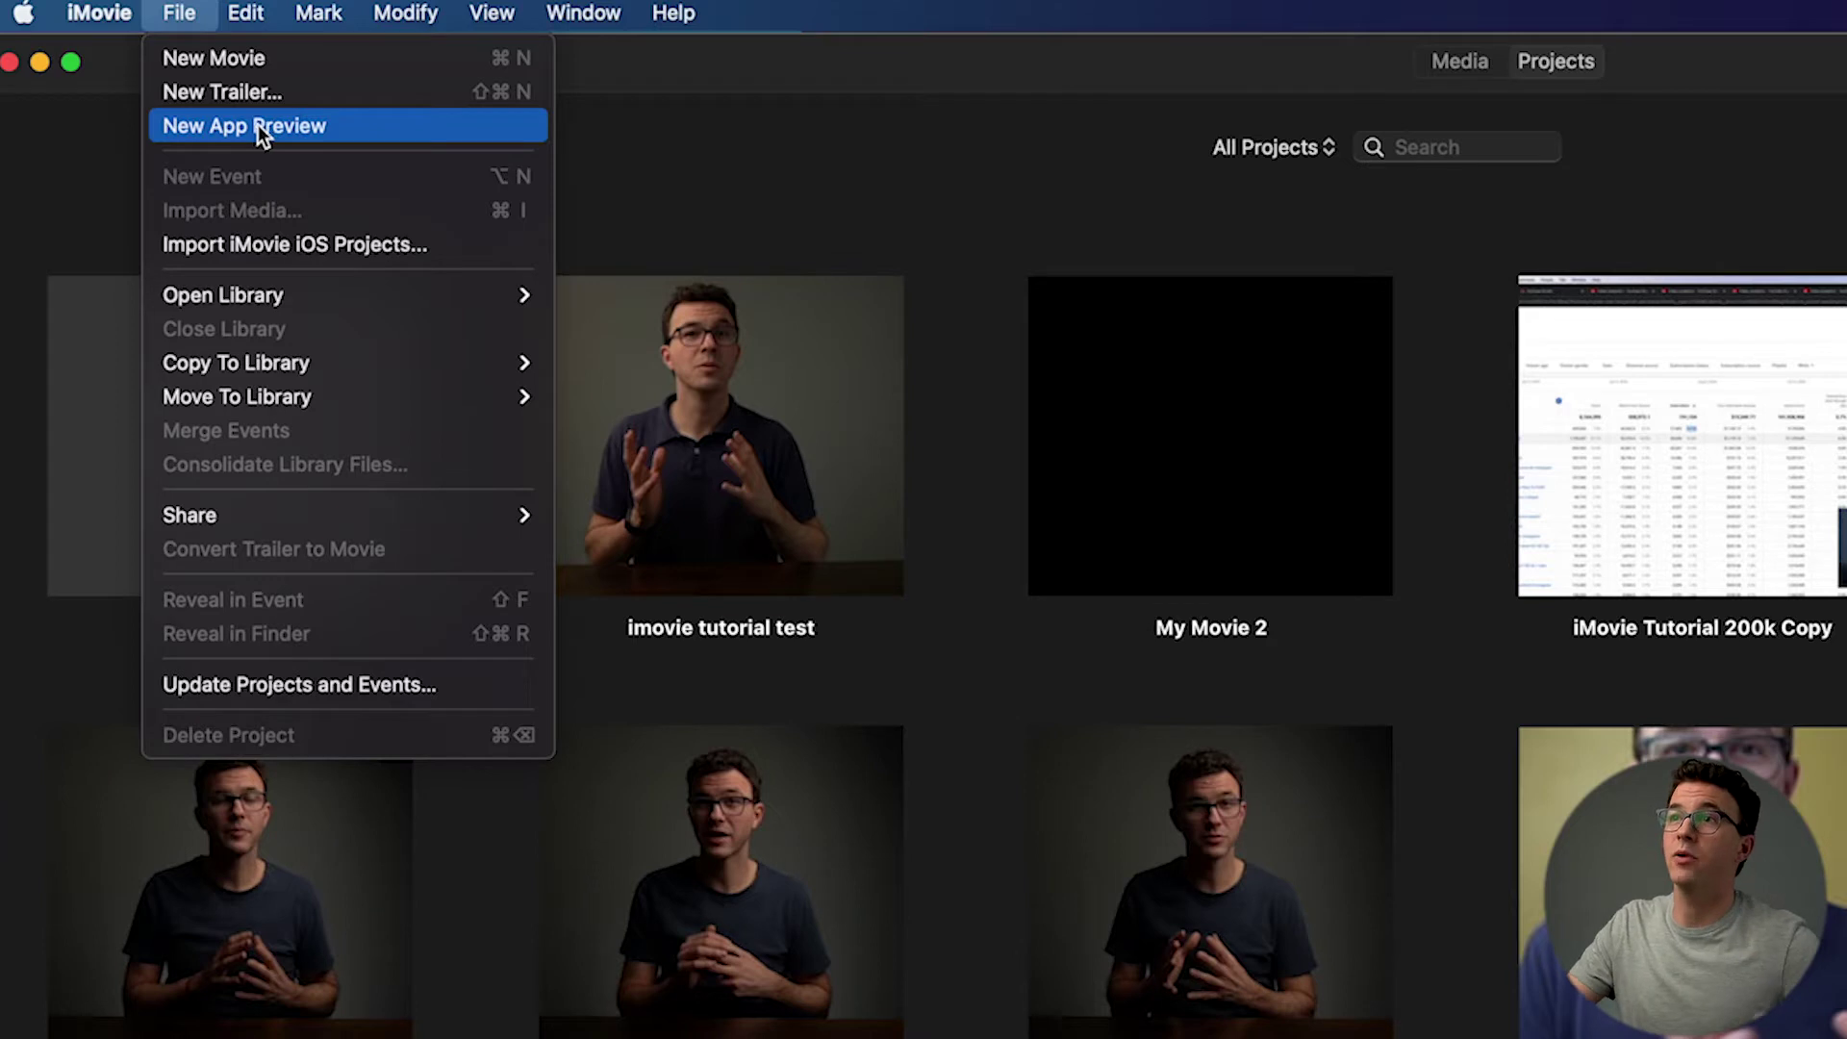
{"action": "left_click", "coordinate": [746, 129]}
{"action": "left_click", "coordinate": [256, 419]}
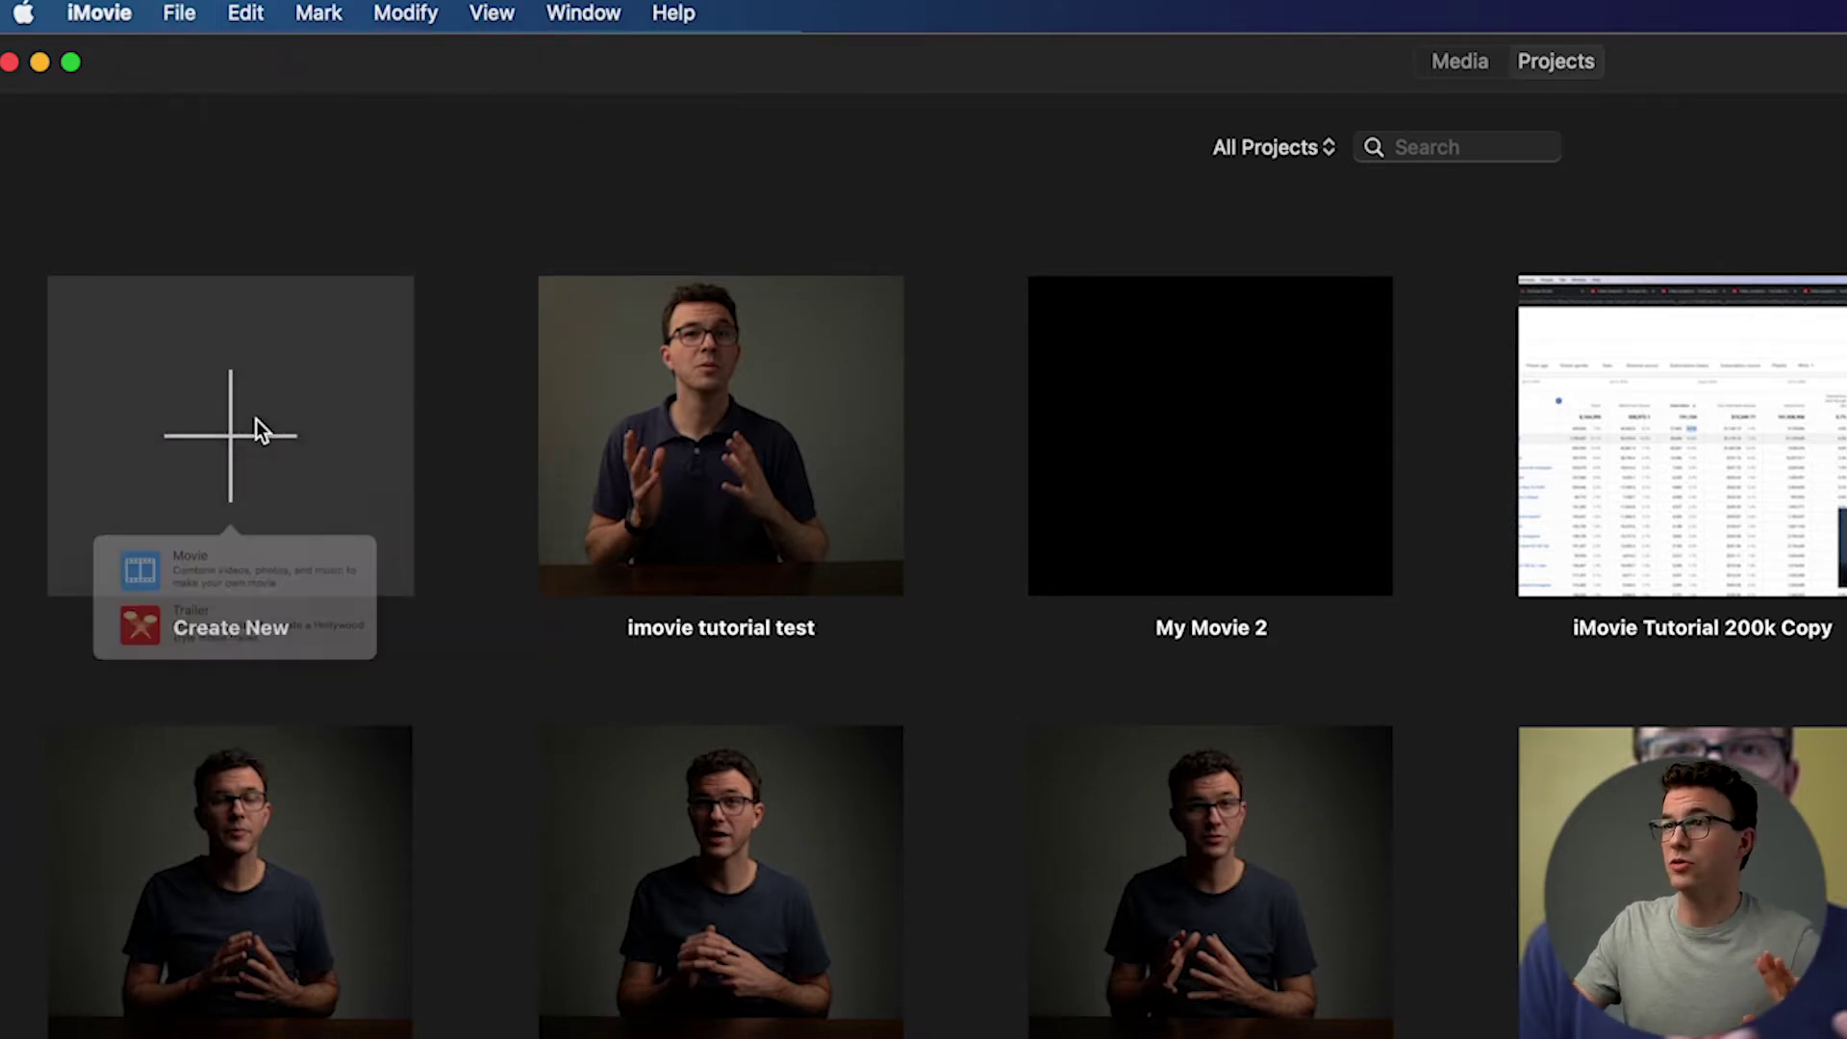
{"action": "left_click", "coordinate": [244, 566]}
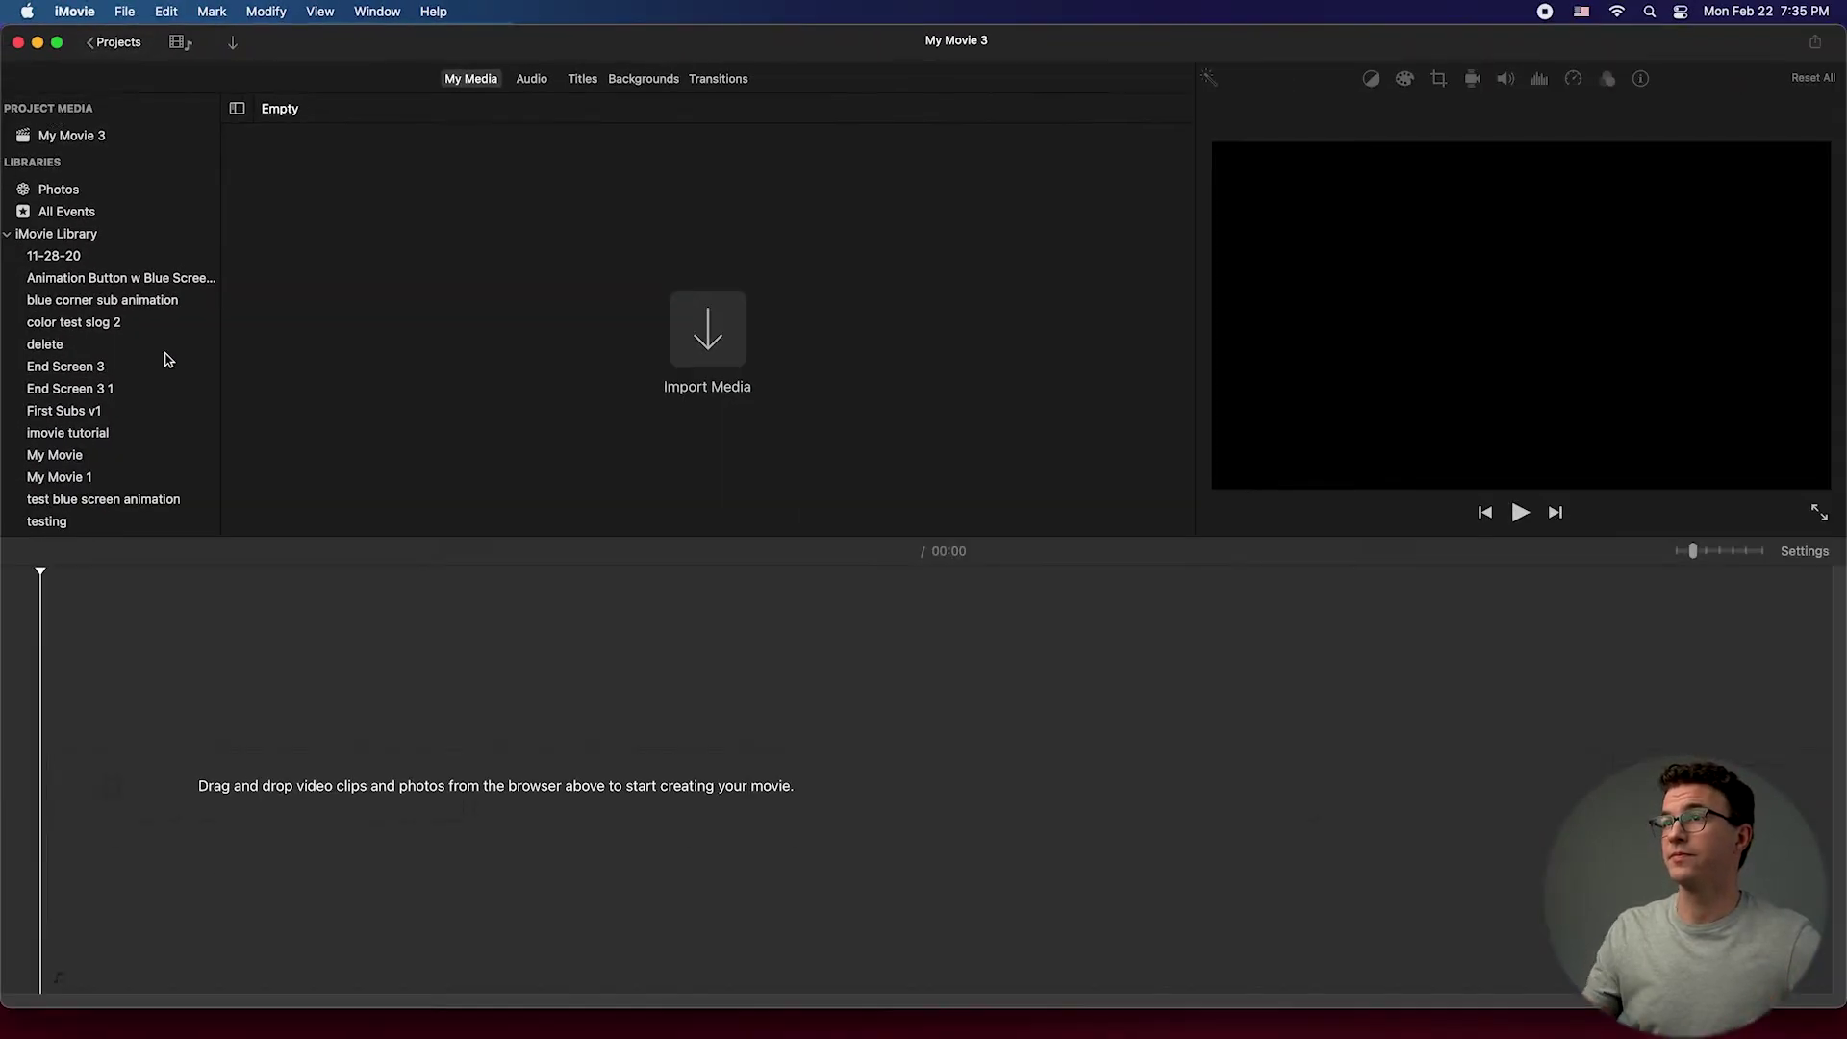
{"action": "left_click", "coordinate": [73, 140]}
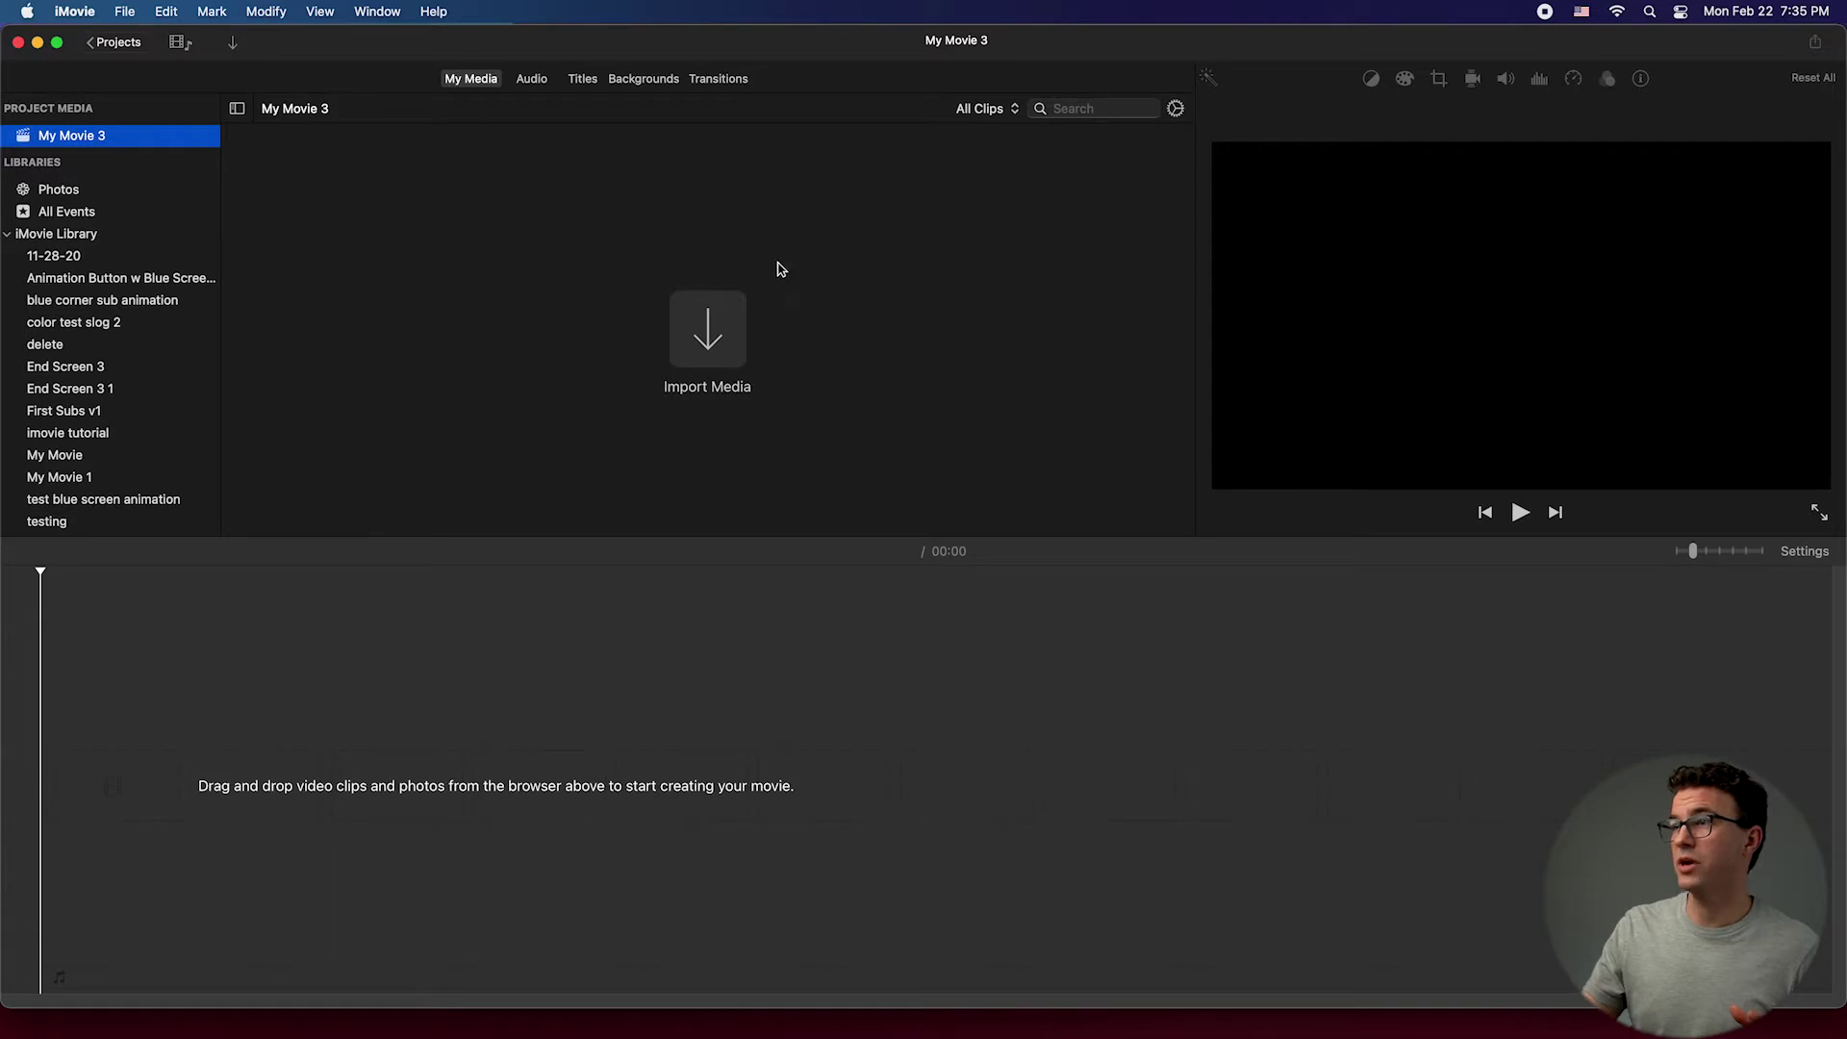
{"action": "left_click", "coordinate": [619, 332]}
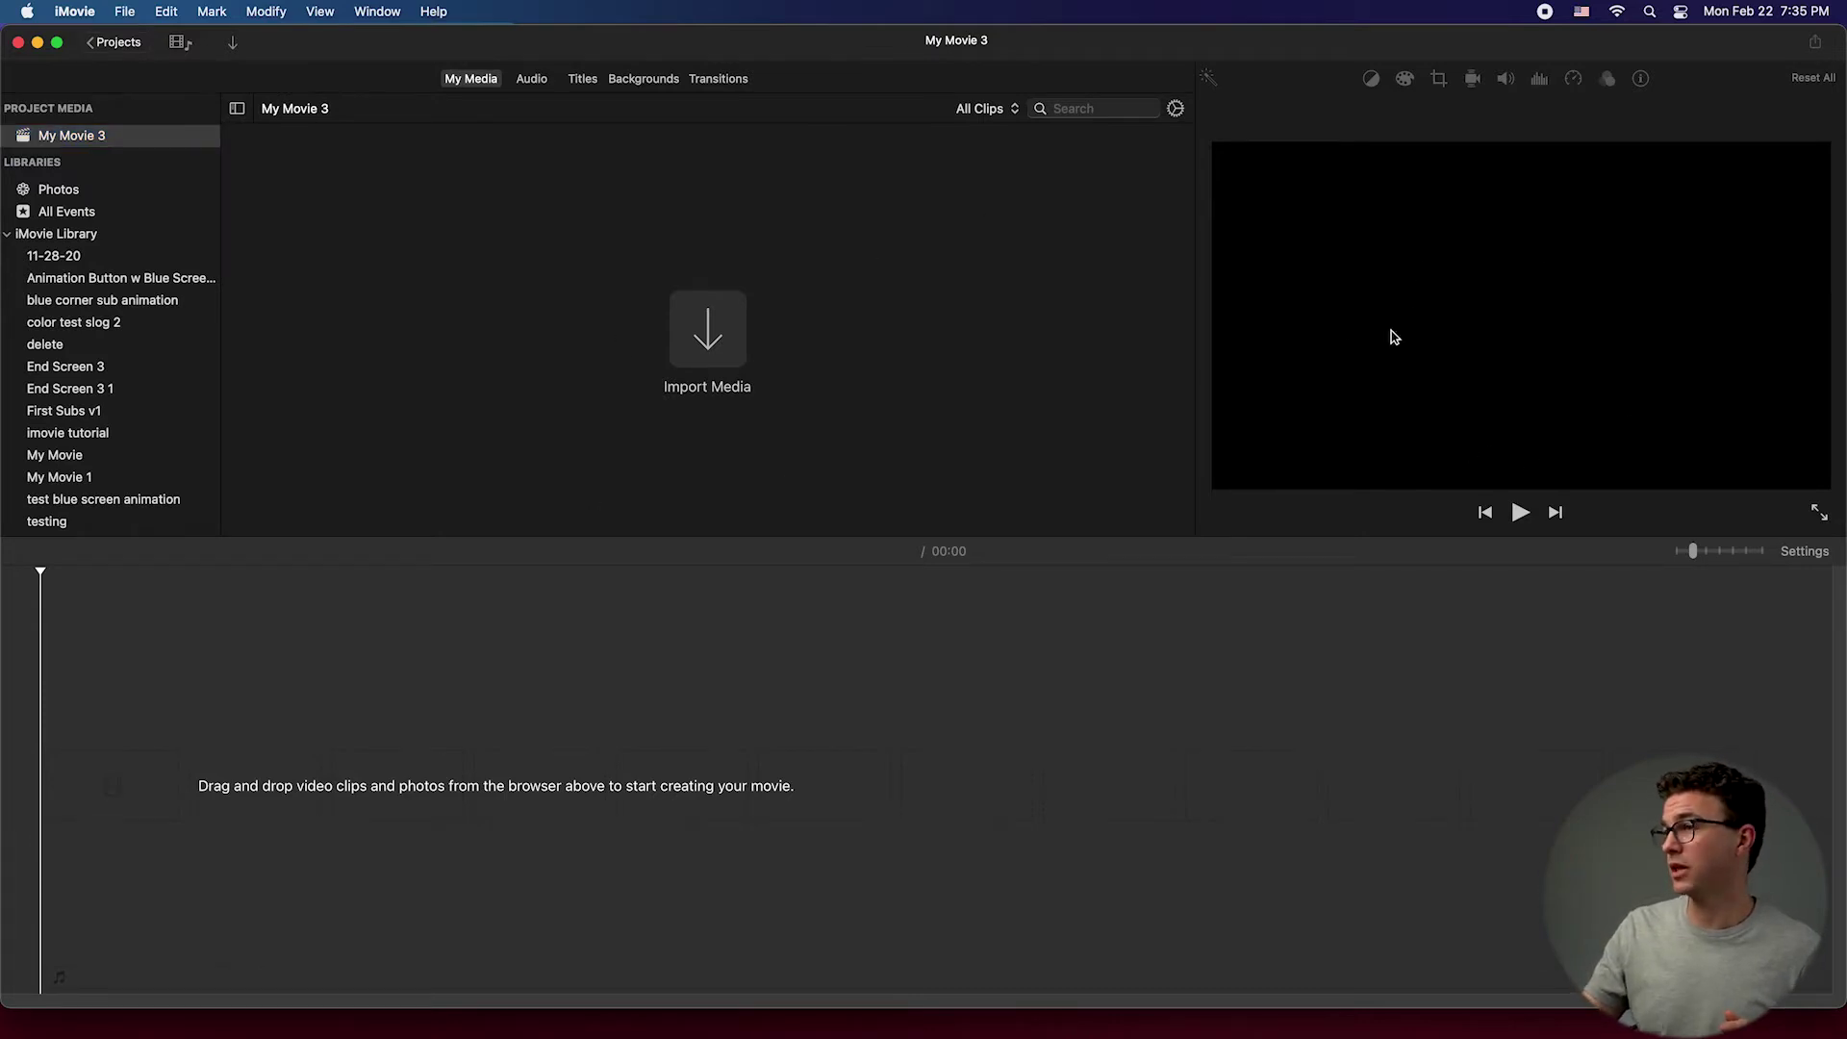
{"action": "left_click", "coordinate": [525, 978]}
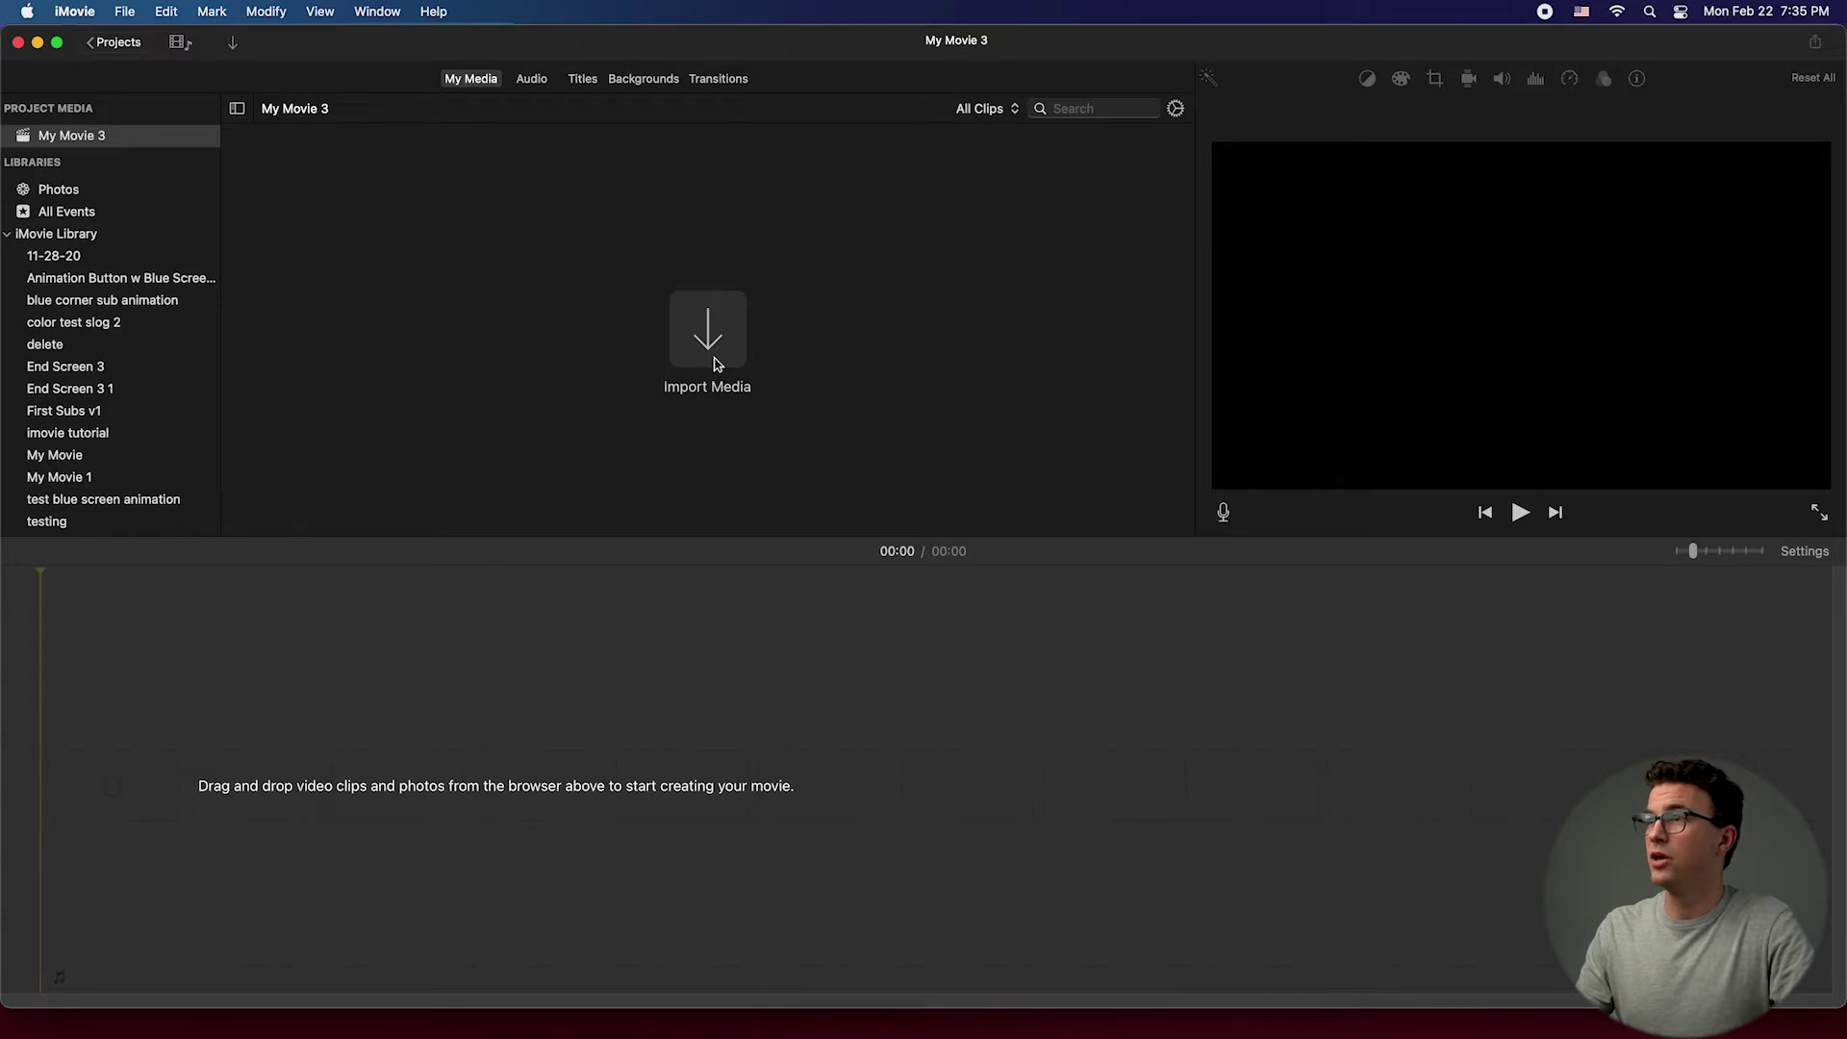
Step: Switch to Finder and open the Yes folder inside the YouTube Tools folder in Downloads
{"action": "key", "text": "super+Tab"}
{"action": "key", "text": "super+Tab"}
{"action": "key", "text": "super+Tab"}
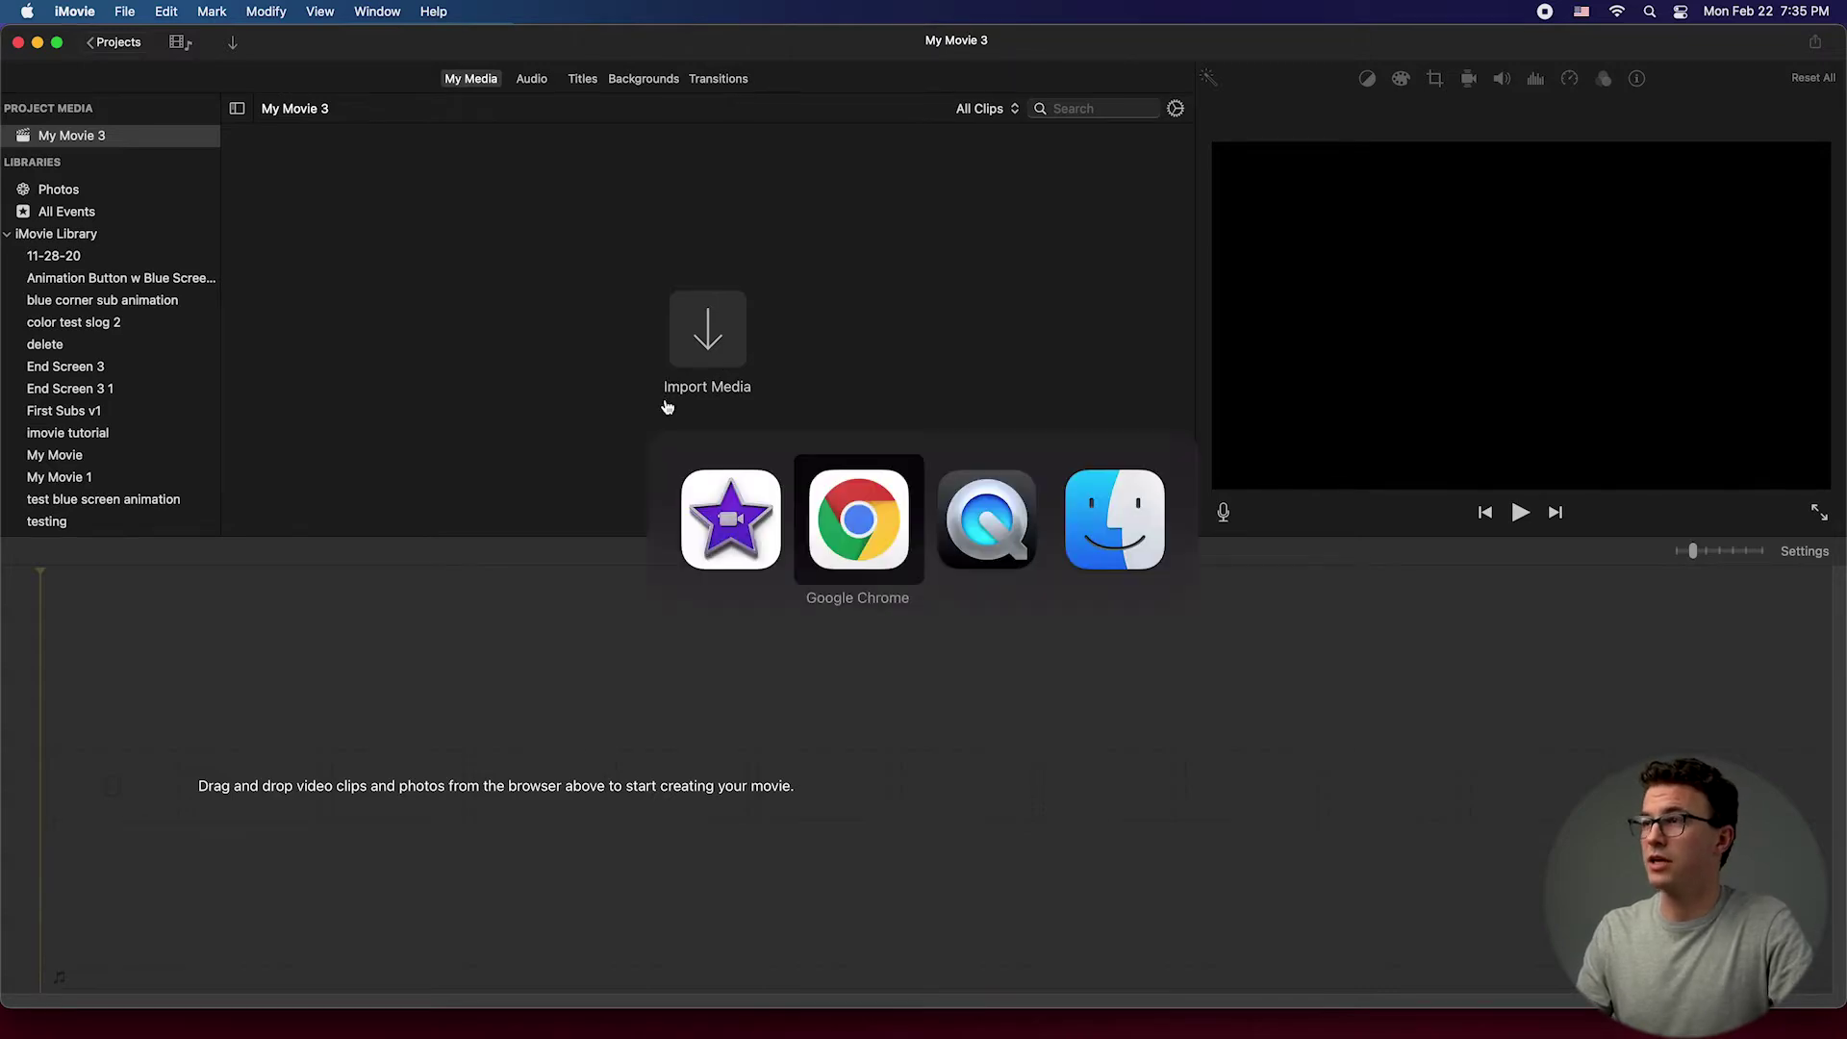
{"action": "left_click", "coordinate": [437, 1007]}
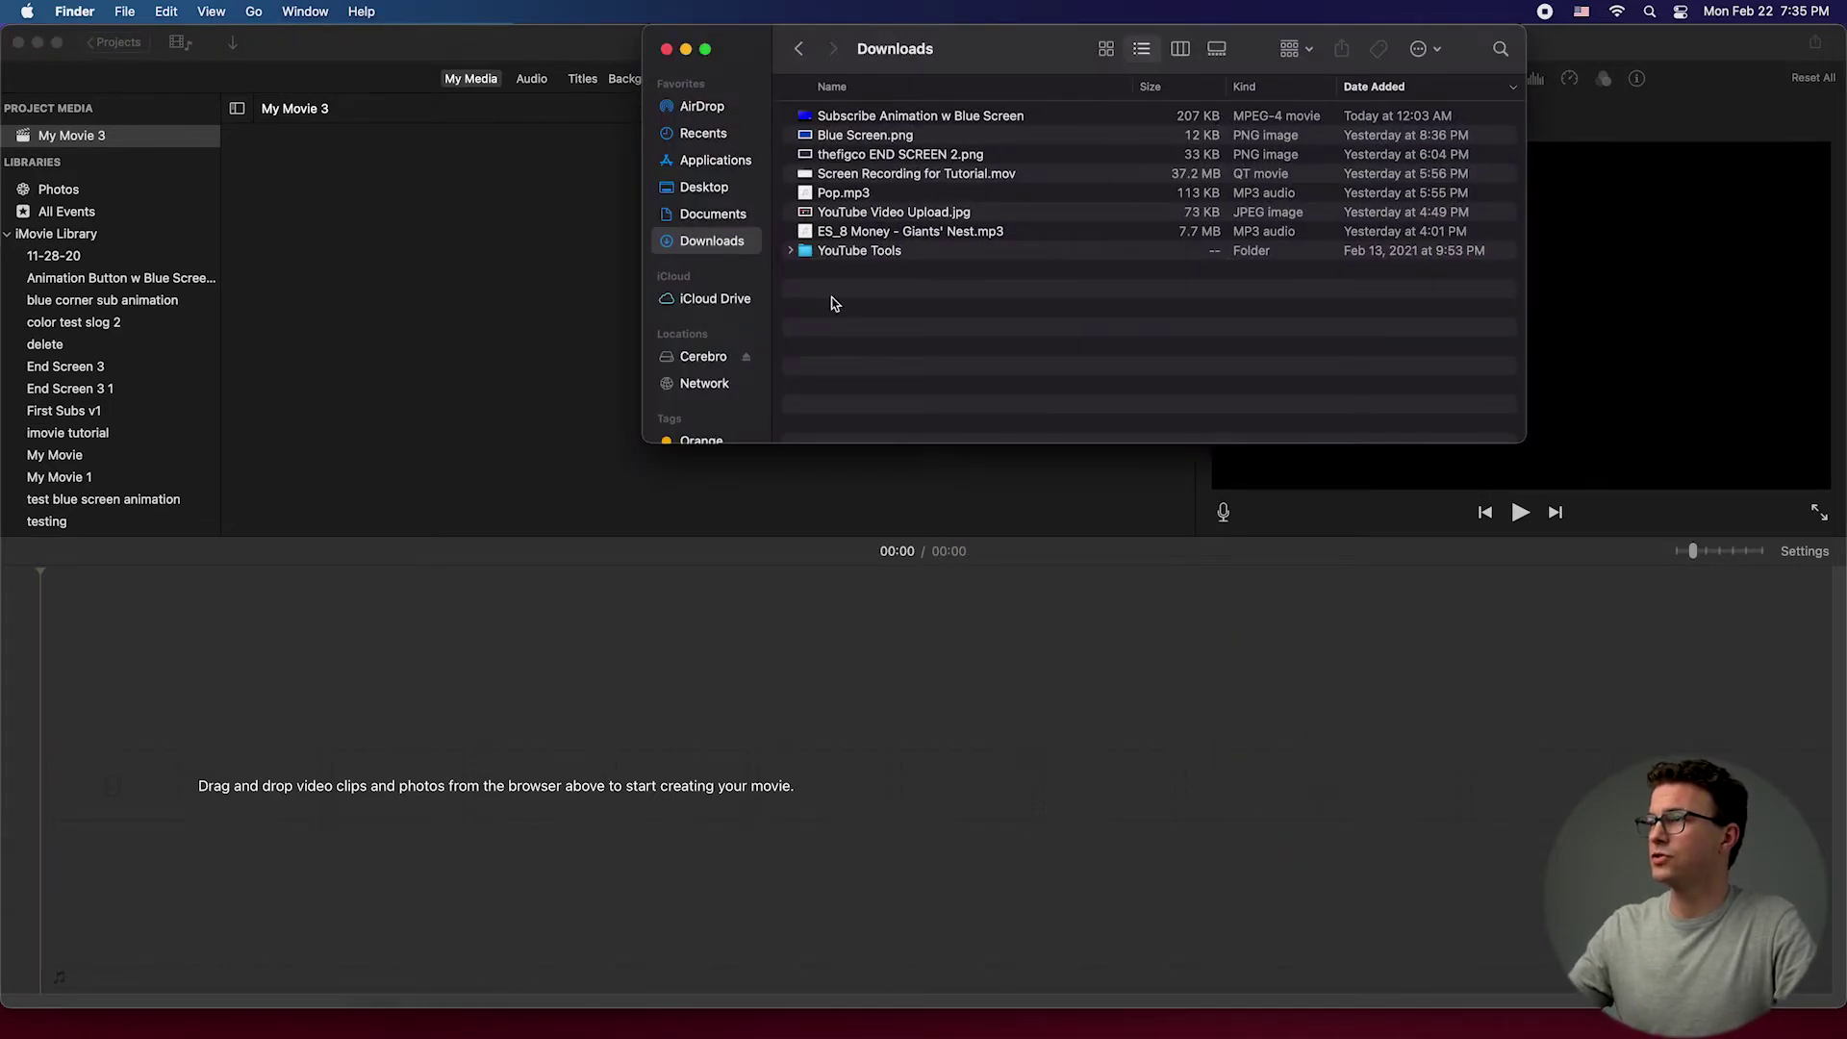
{"action": "left_click", "coordinate": [840, 252]}
{"action": "double_click", "coordinate": [840, 252]}
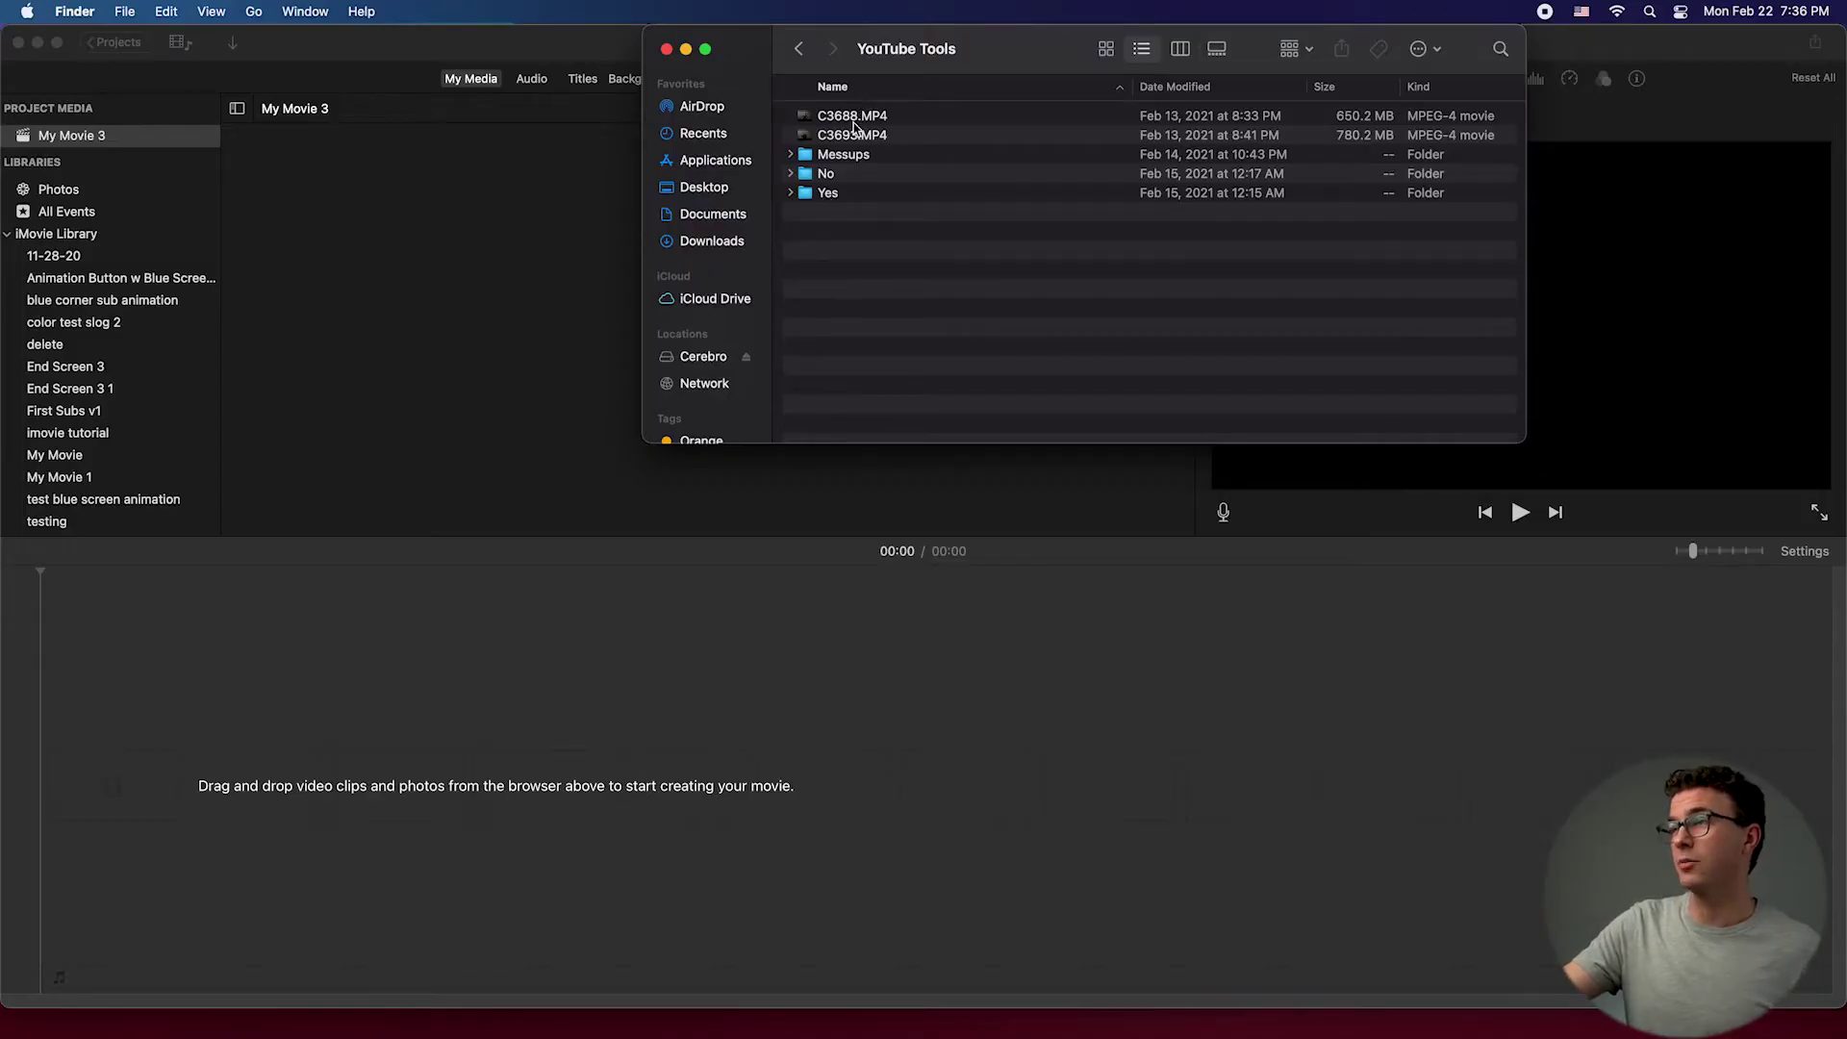
{"action": "double_click", "coordinate": [827, 194]}
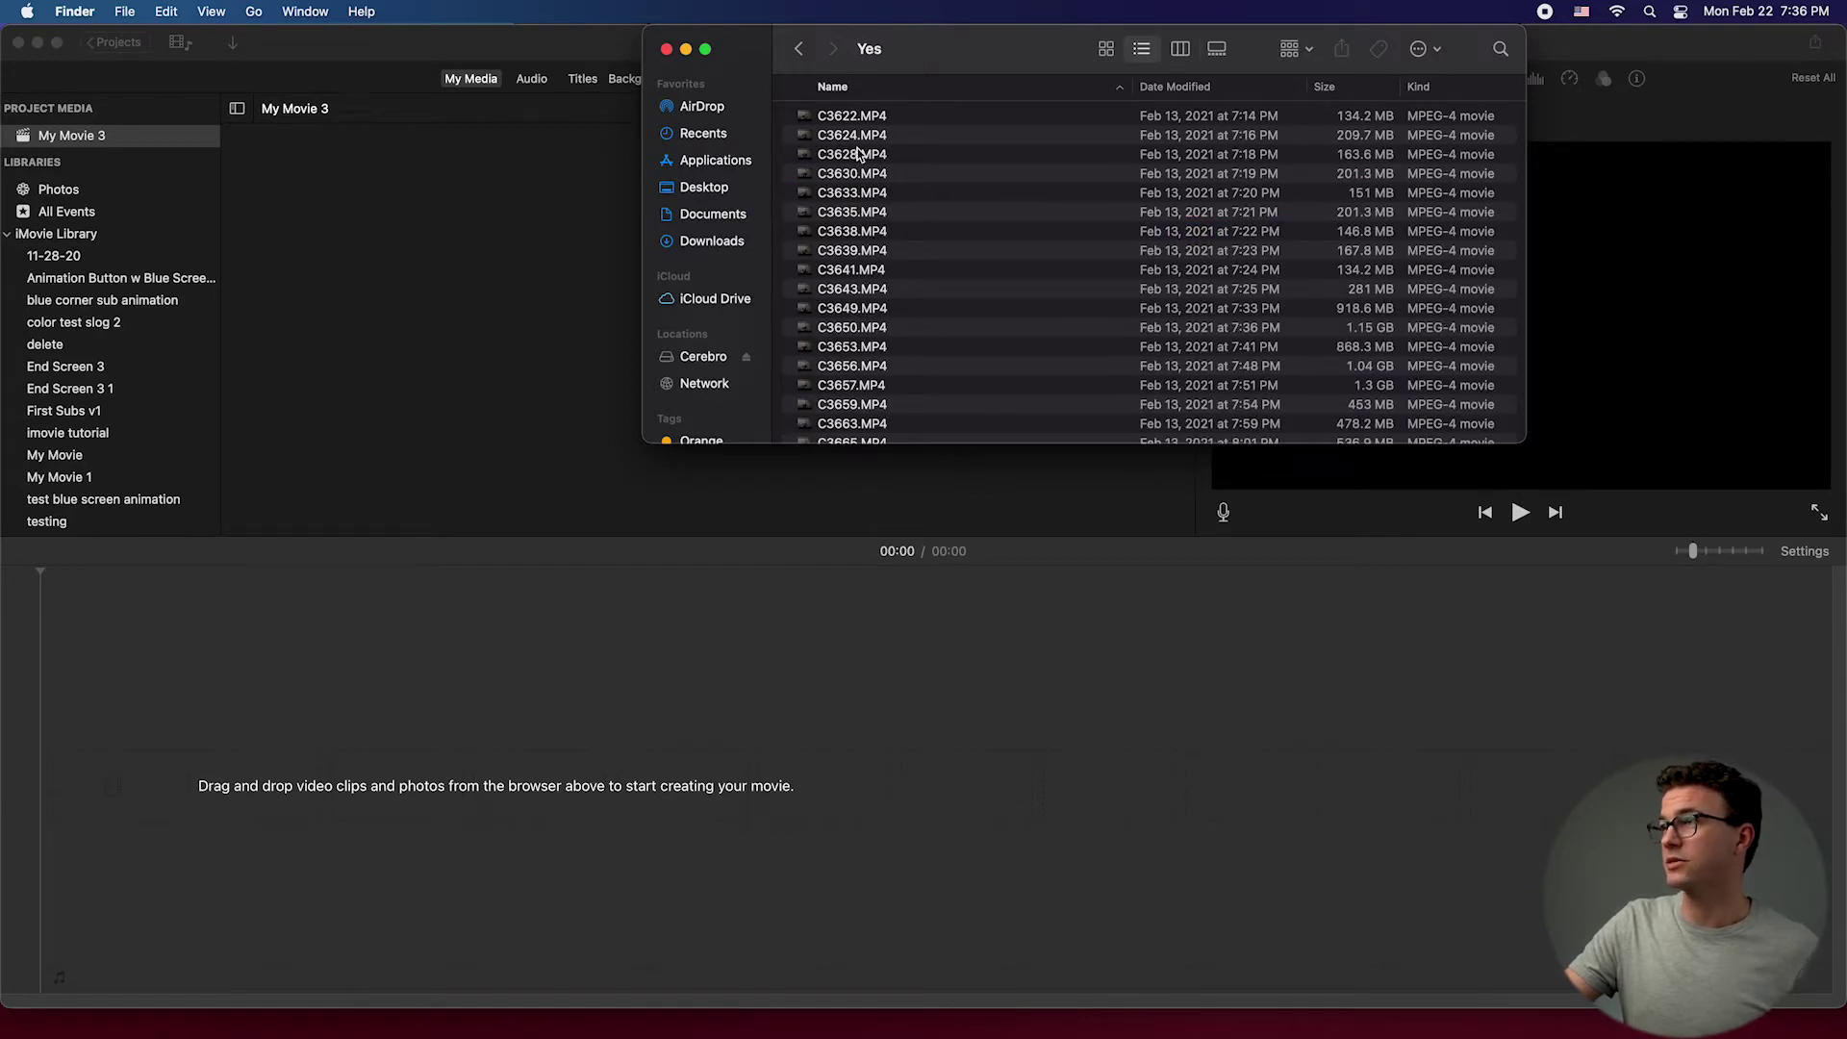
Step: Import the nine consecutive clips from C3628.MP4 through C3649.MP4 into the My Movie 3 media in iMovie
{"action": "left_click", "coordinate": [859, 154]}
{"action": "key", "text": "shift+Down"}
{"action": "key", "text": "shift+Down"}
{"action": "key", "text": "shift+Down"}
{"action": "key", "text": "shift+Down"}
{"action": "key", "text": "shift+Down"}
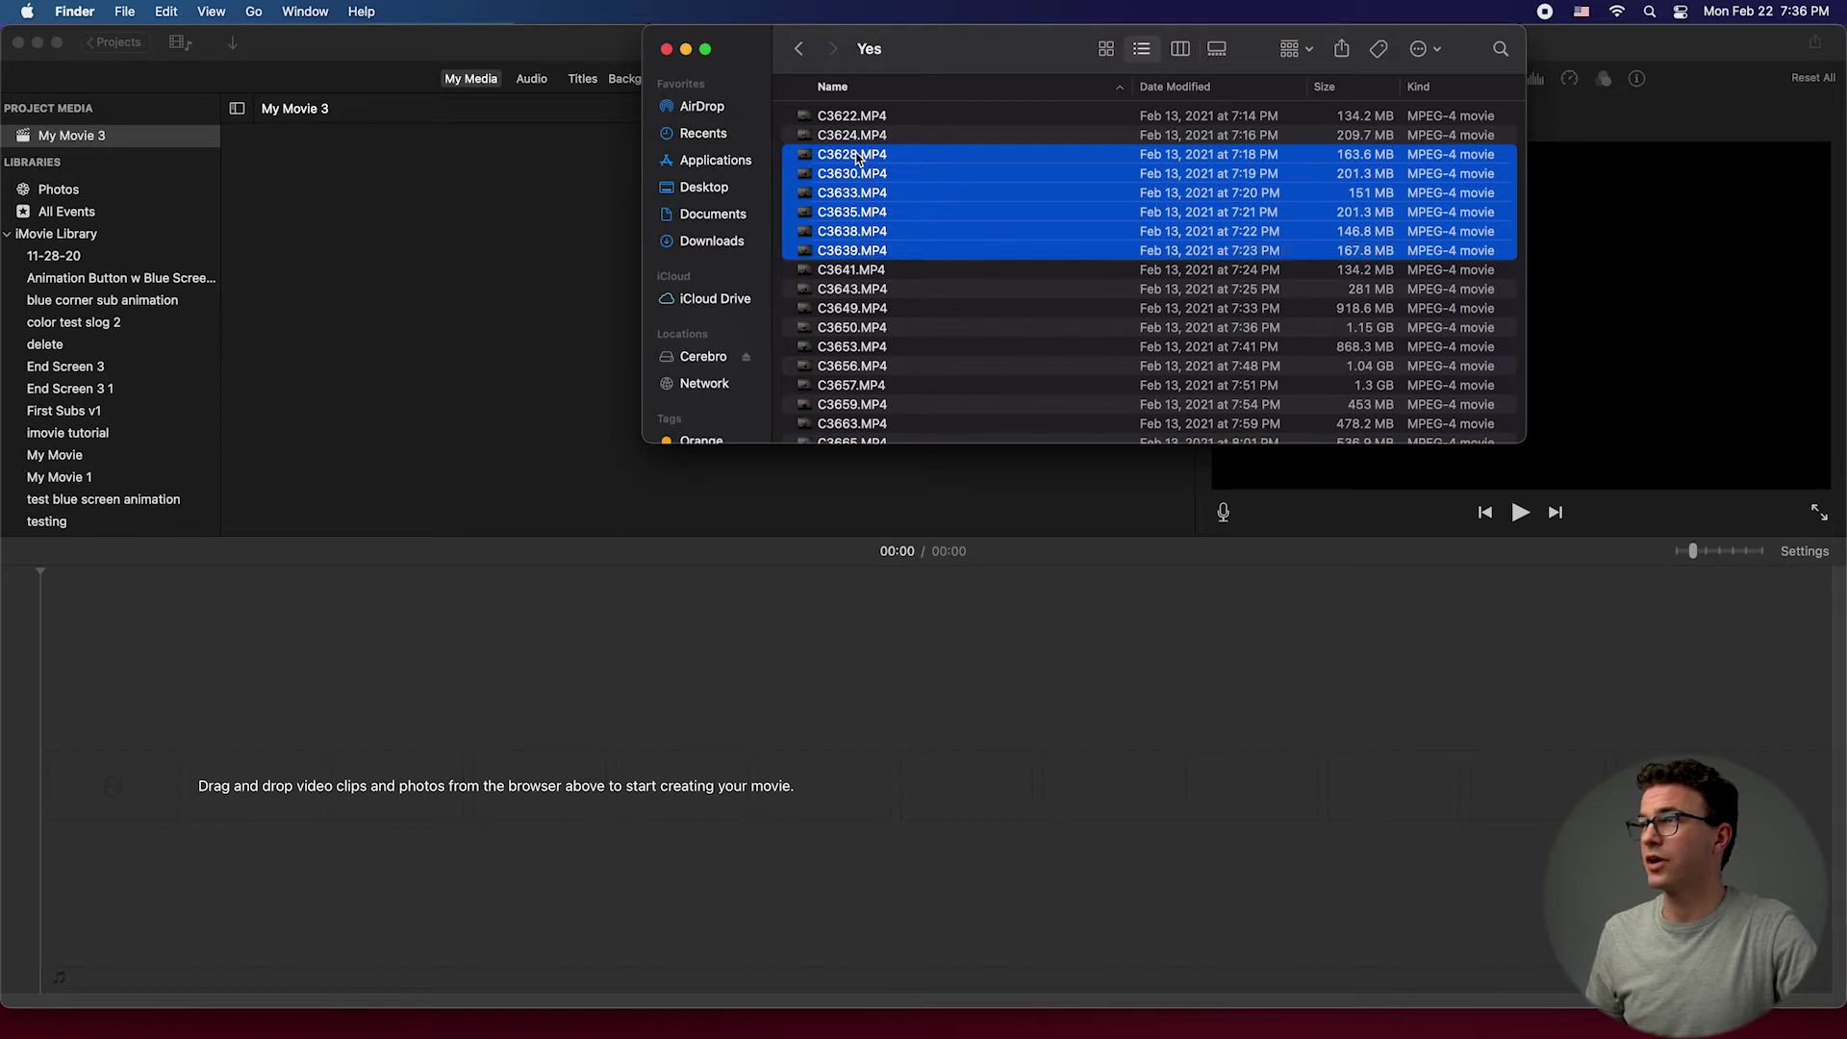
{"action": "key", "text": "shift+Down"}
{"action": "key", "text": "shift+Down"}
{"action": "key", "text": "shift+Down"}
{"action": "left_click_drag", "start_coordinate": [866, 195], "coordinate": [523, 199]}
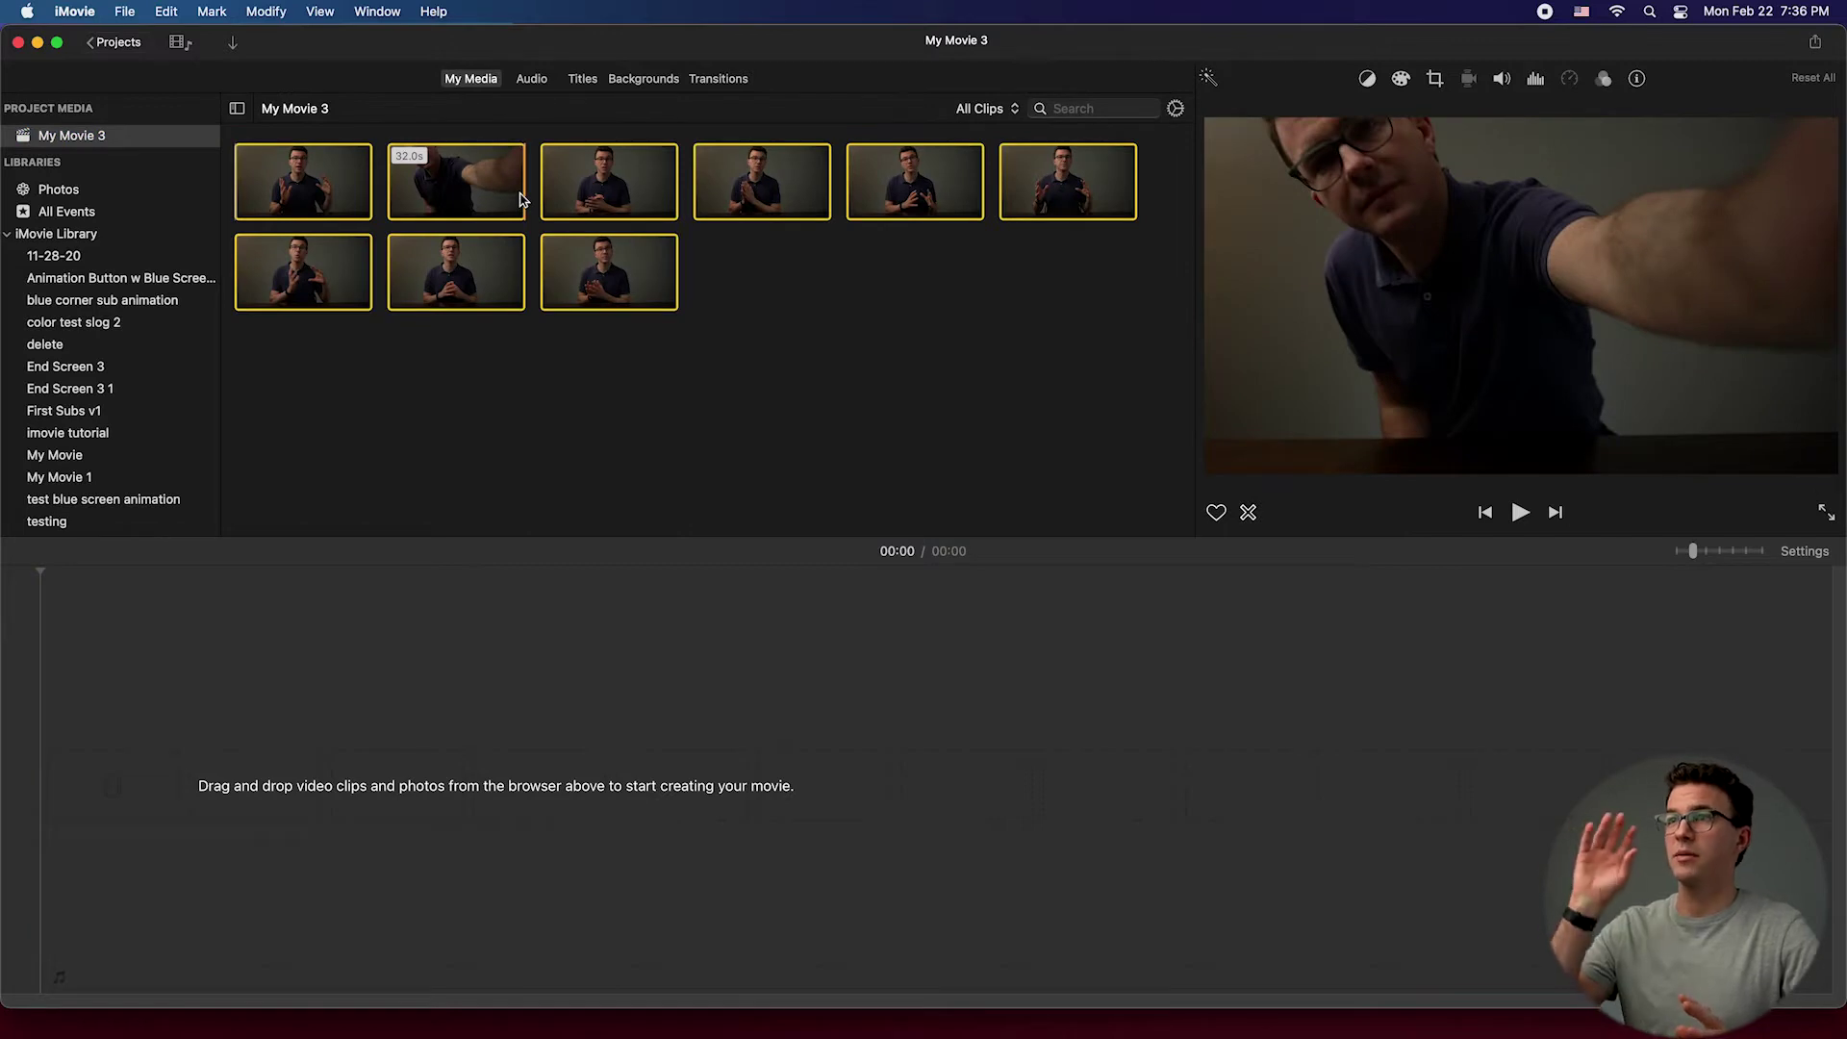
{"action": "left_click", "coordinate": [821, 315]}
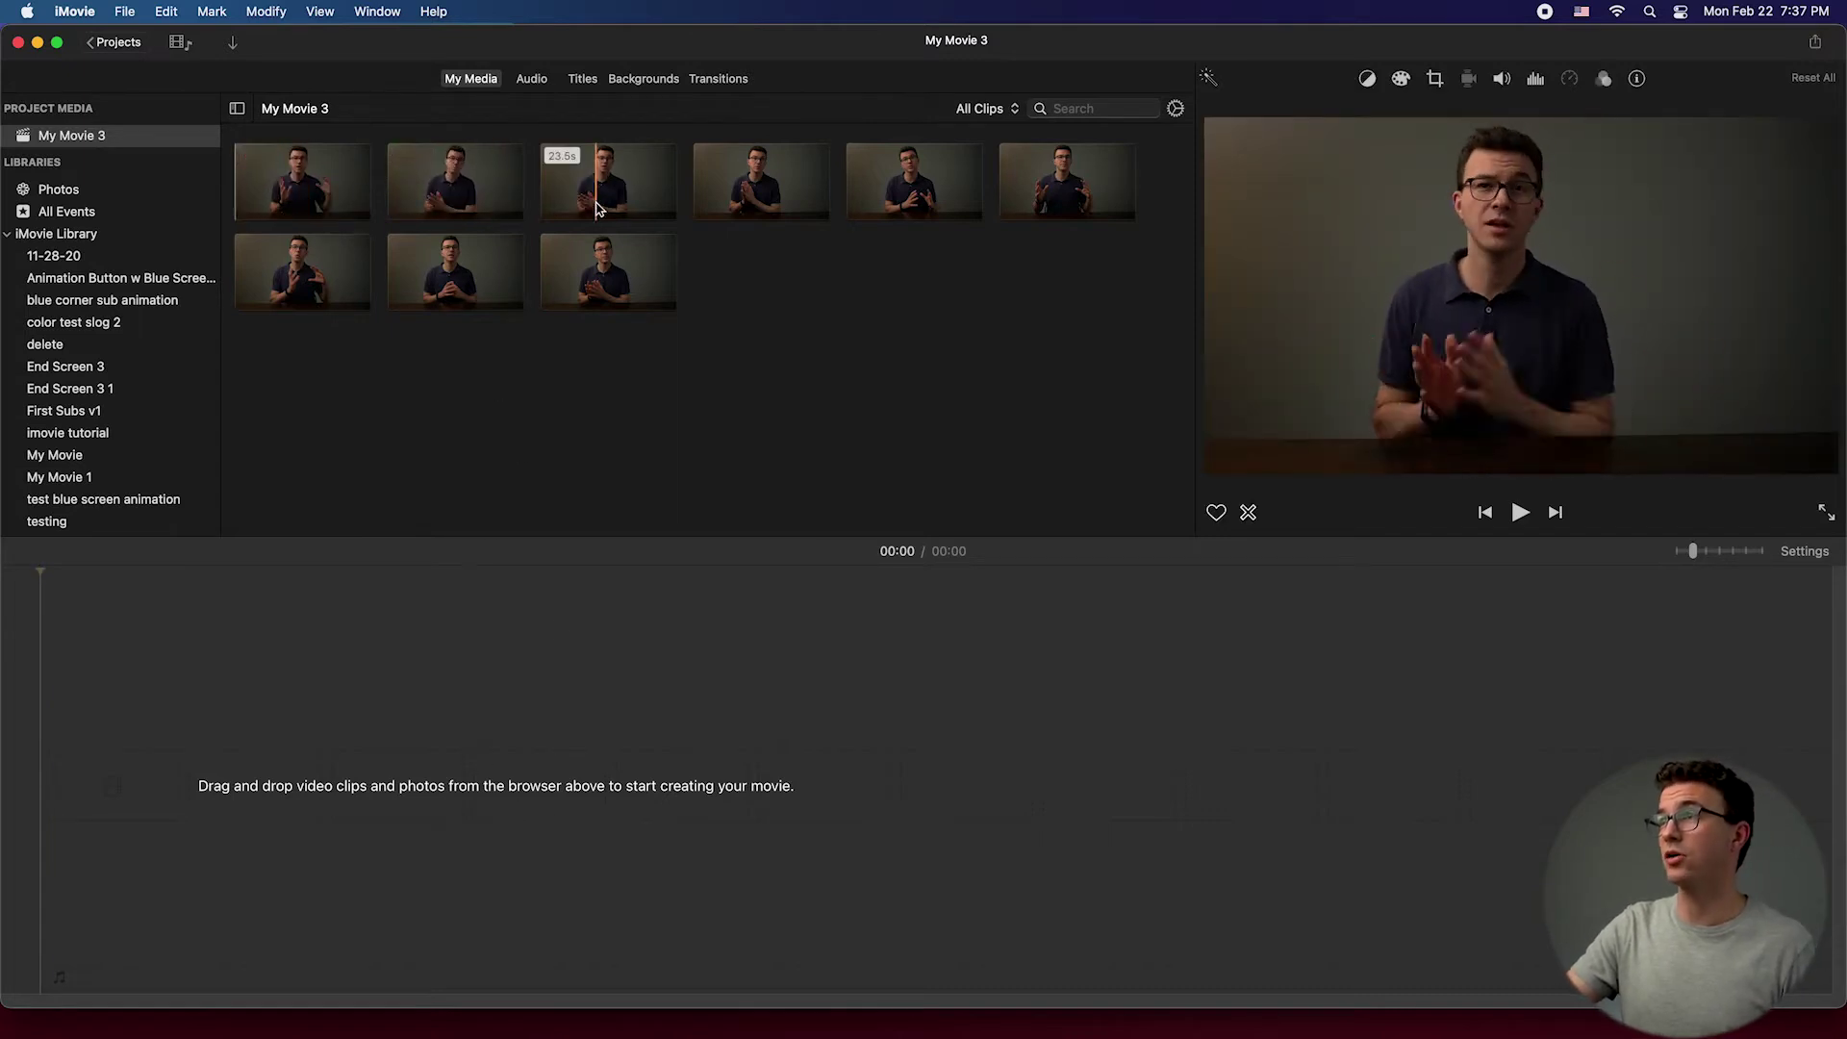
Step: Mark the first and third media clips as favorites and the second and fourth as rejected
{"action": "right_click", "coordinate": [347, 184]}
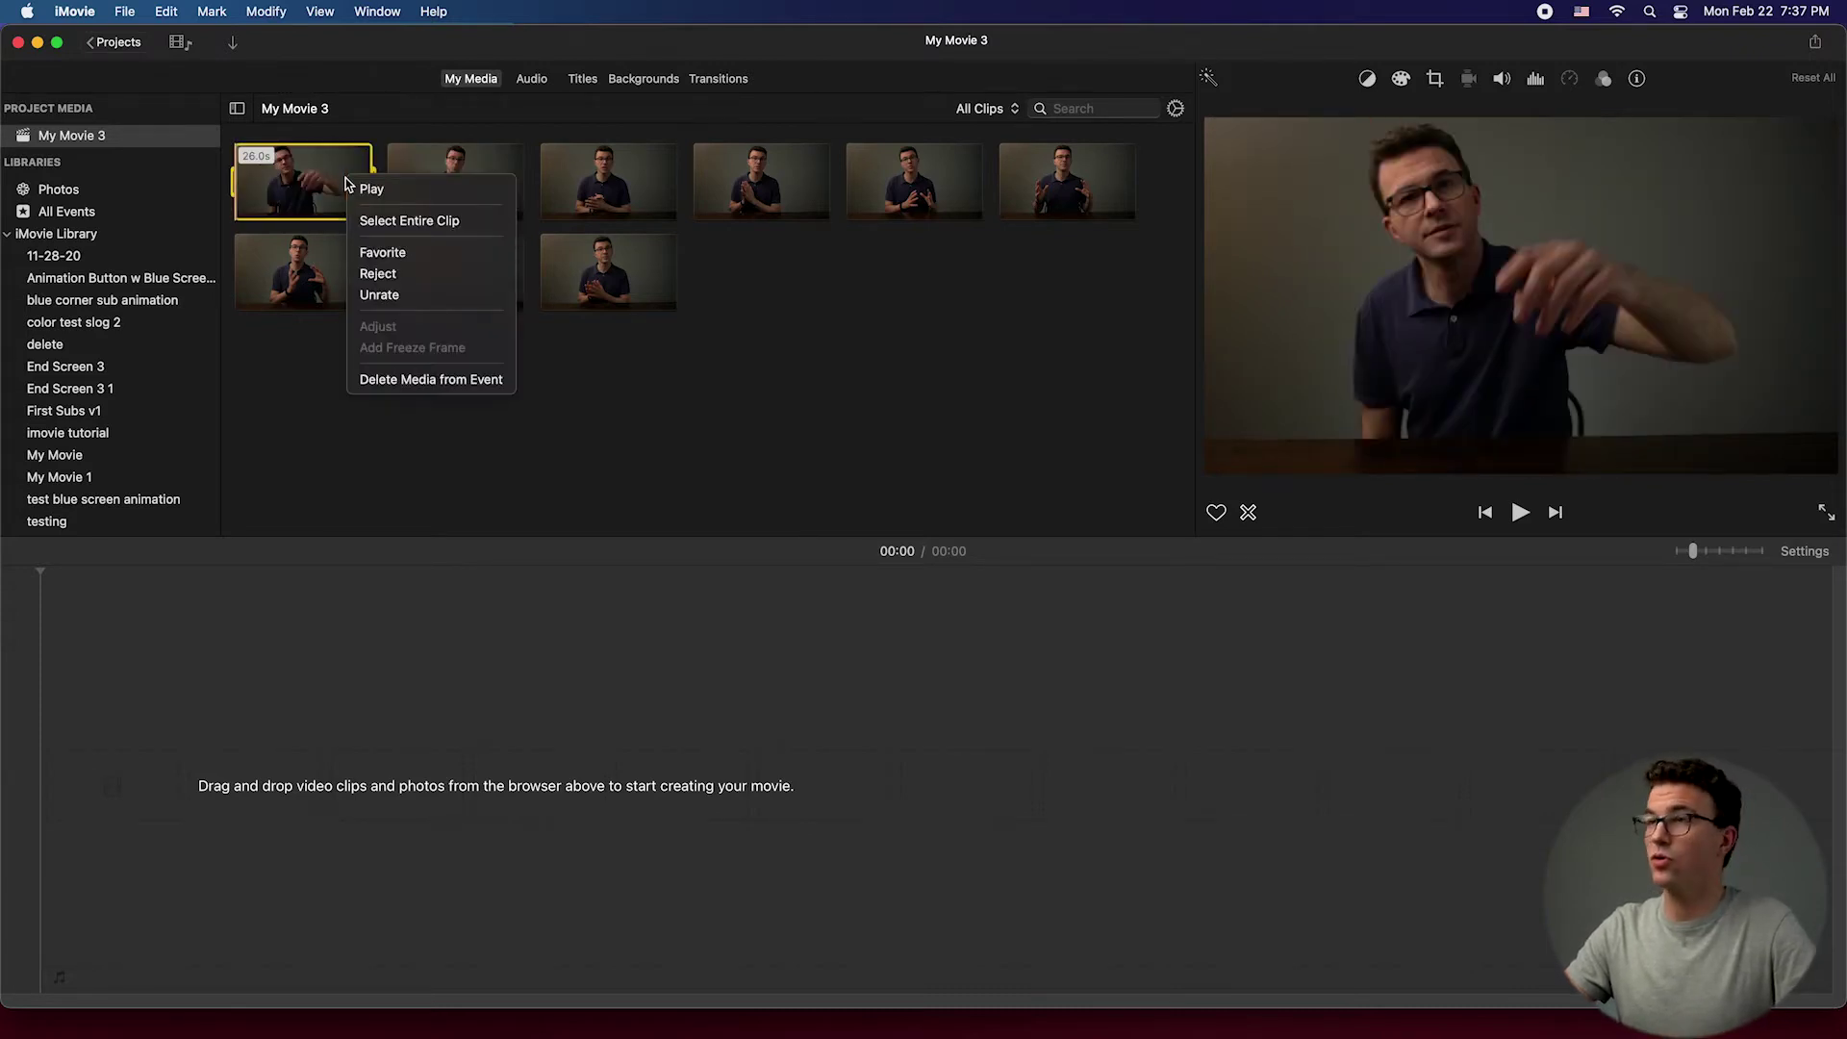
{"action": "left_click", "coordinate": [380, 253]}
{"action": "right_click", "coordinate": [454, 206]}
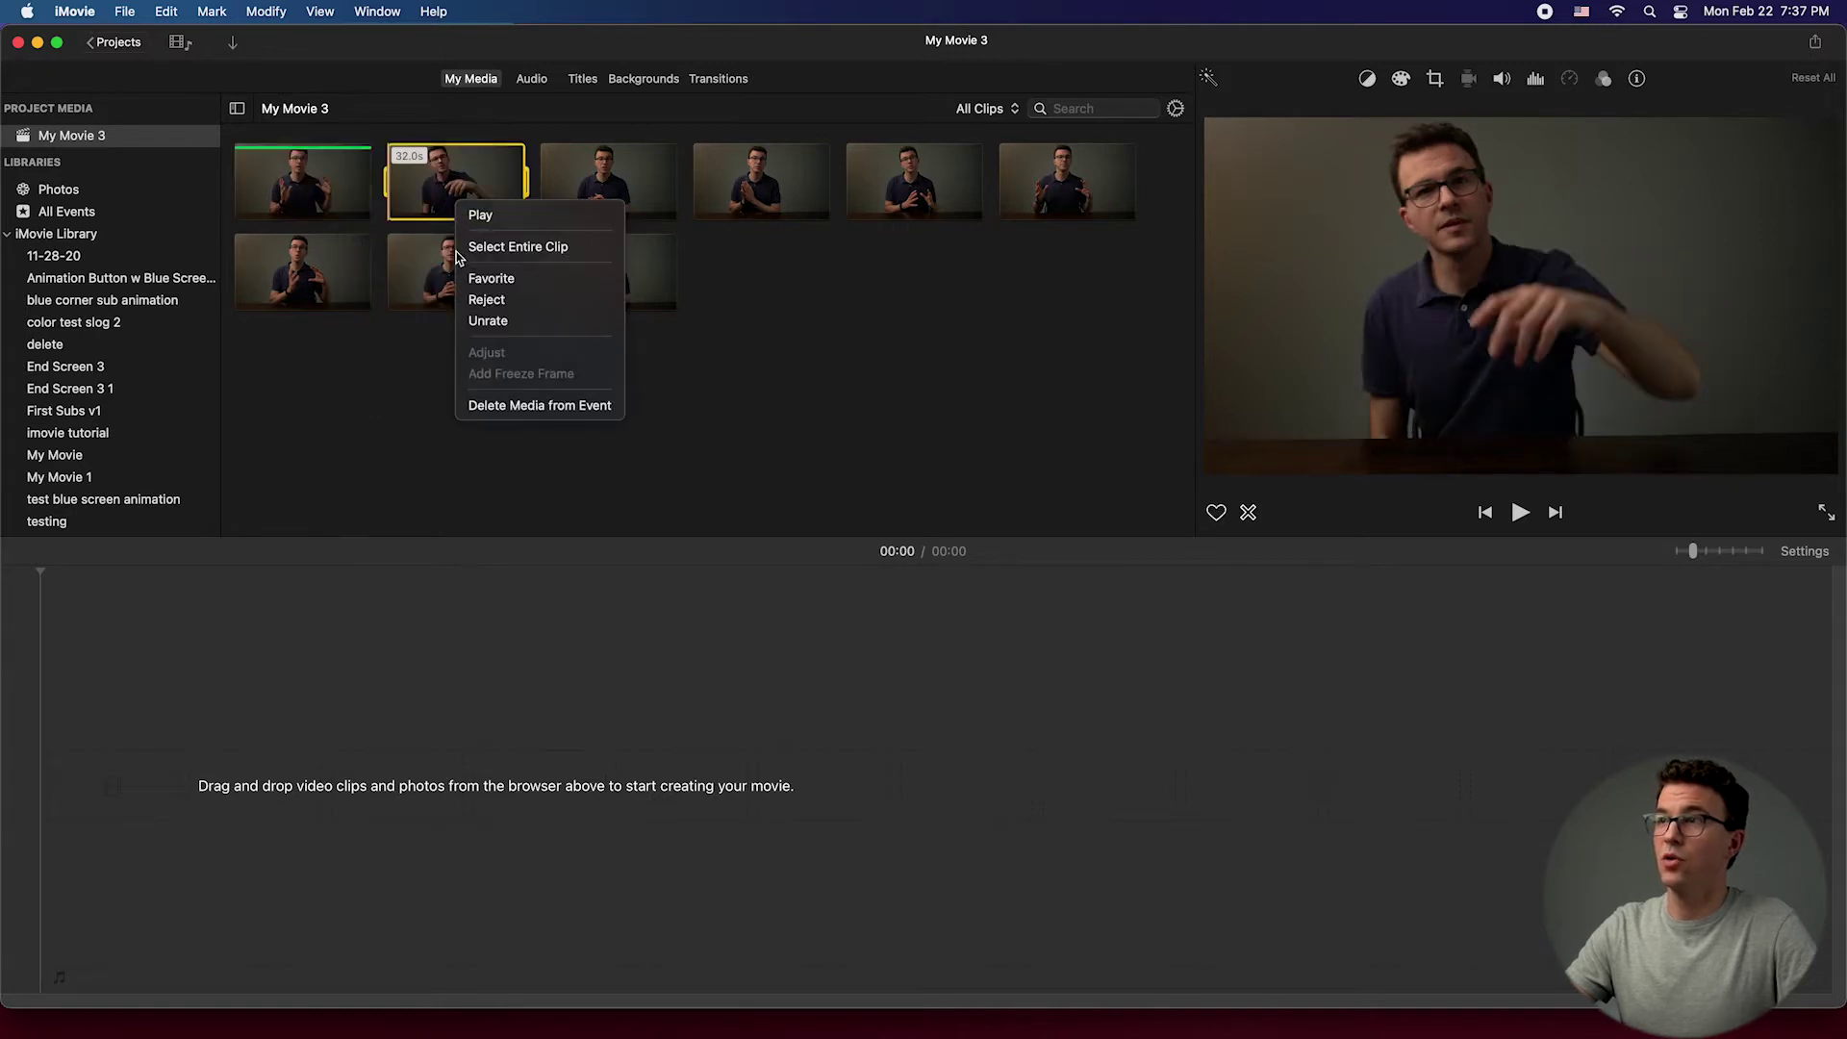
{"action": "left_click", "coordinate": [510, 299]}
{"action": "right_click", "coordinate": [591, 198]}
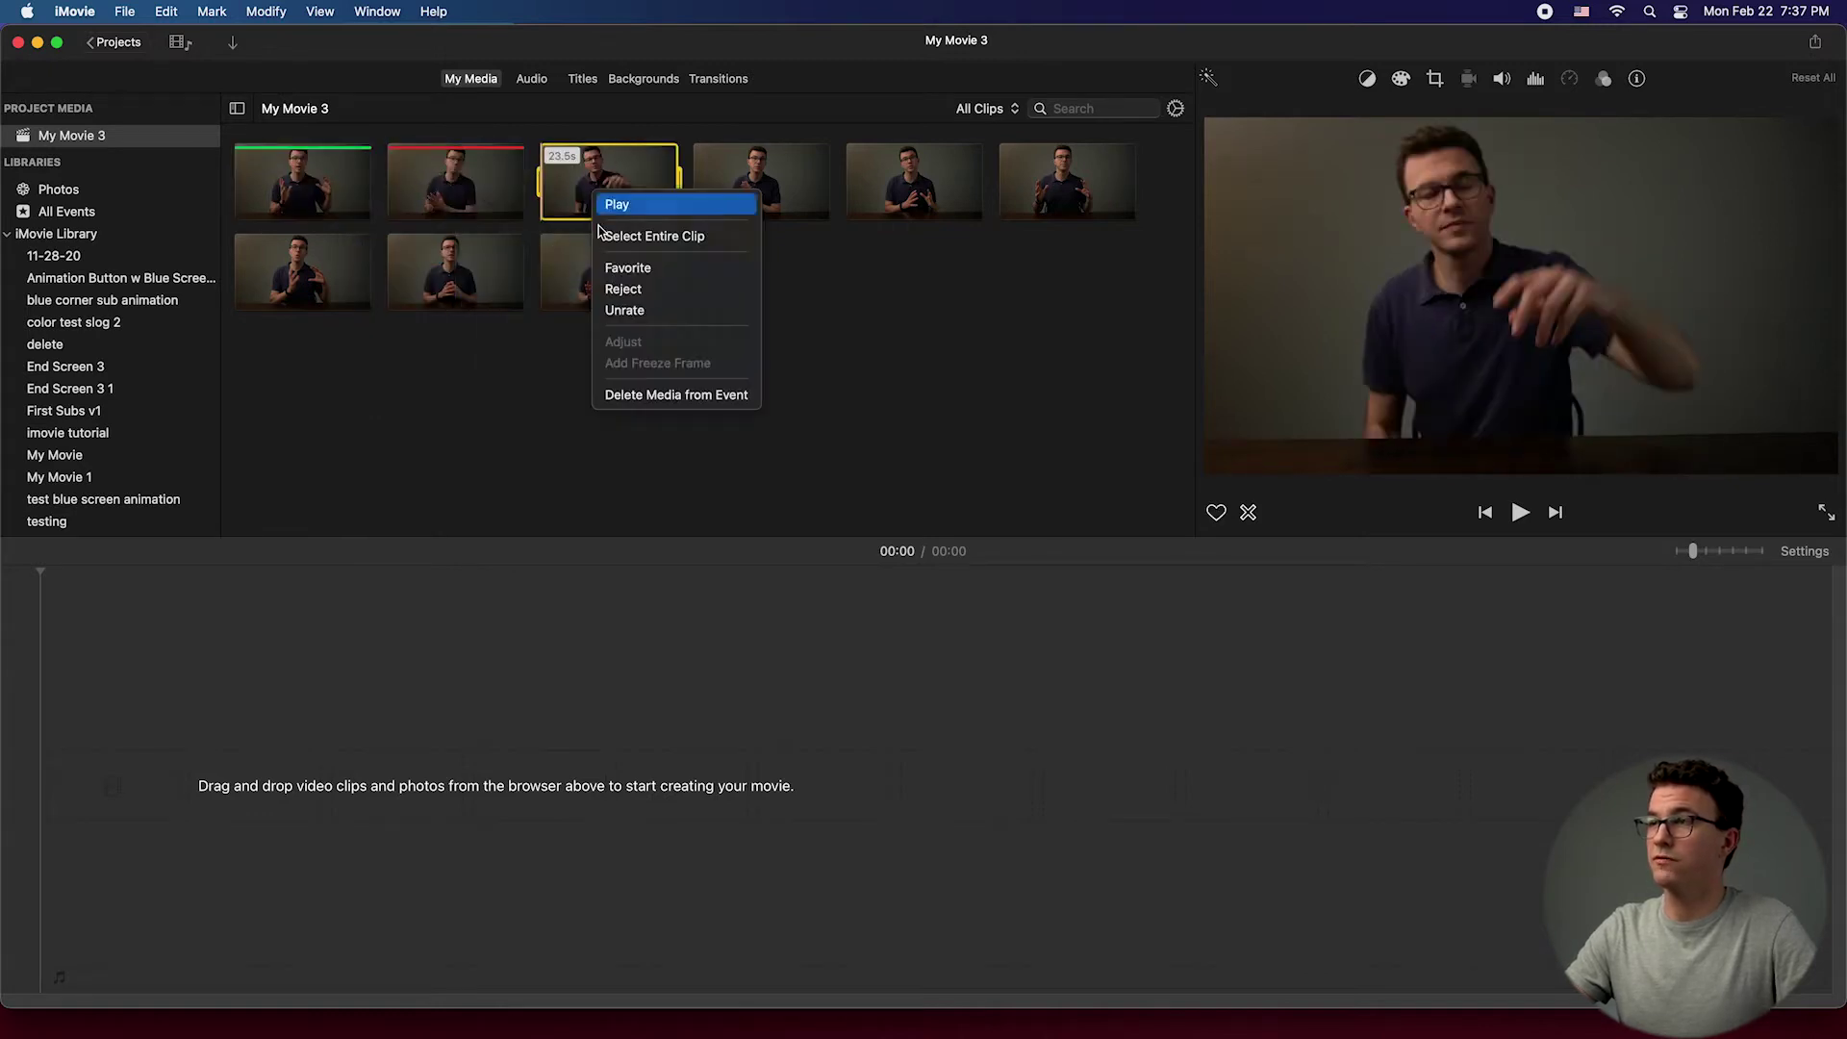
{"action": "left_click", "coordinate": [618, 276]}
{"action": "right_click", "coordinate": [742, 196]}
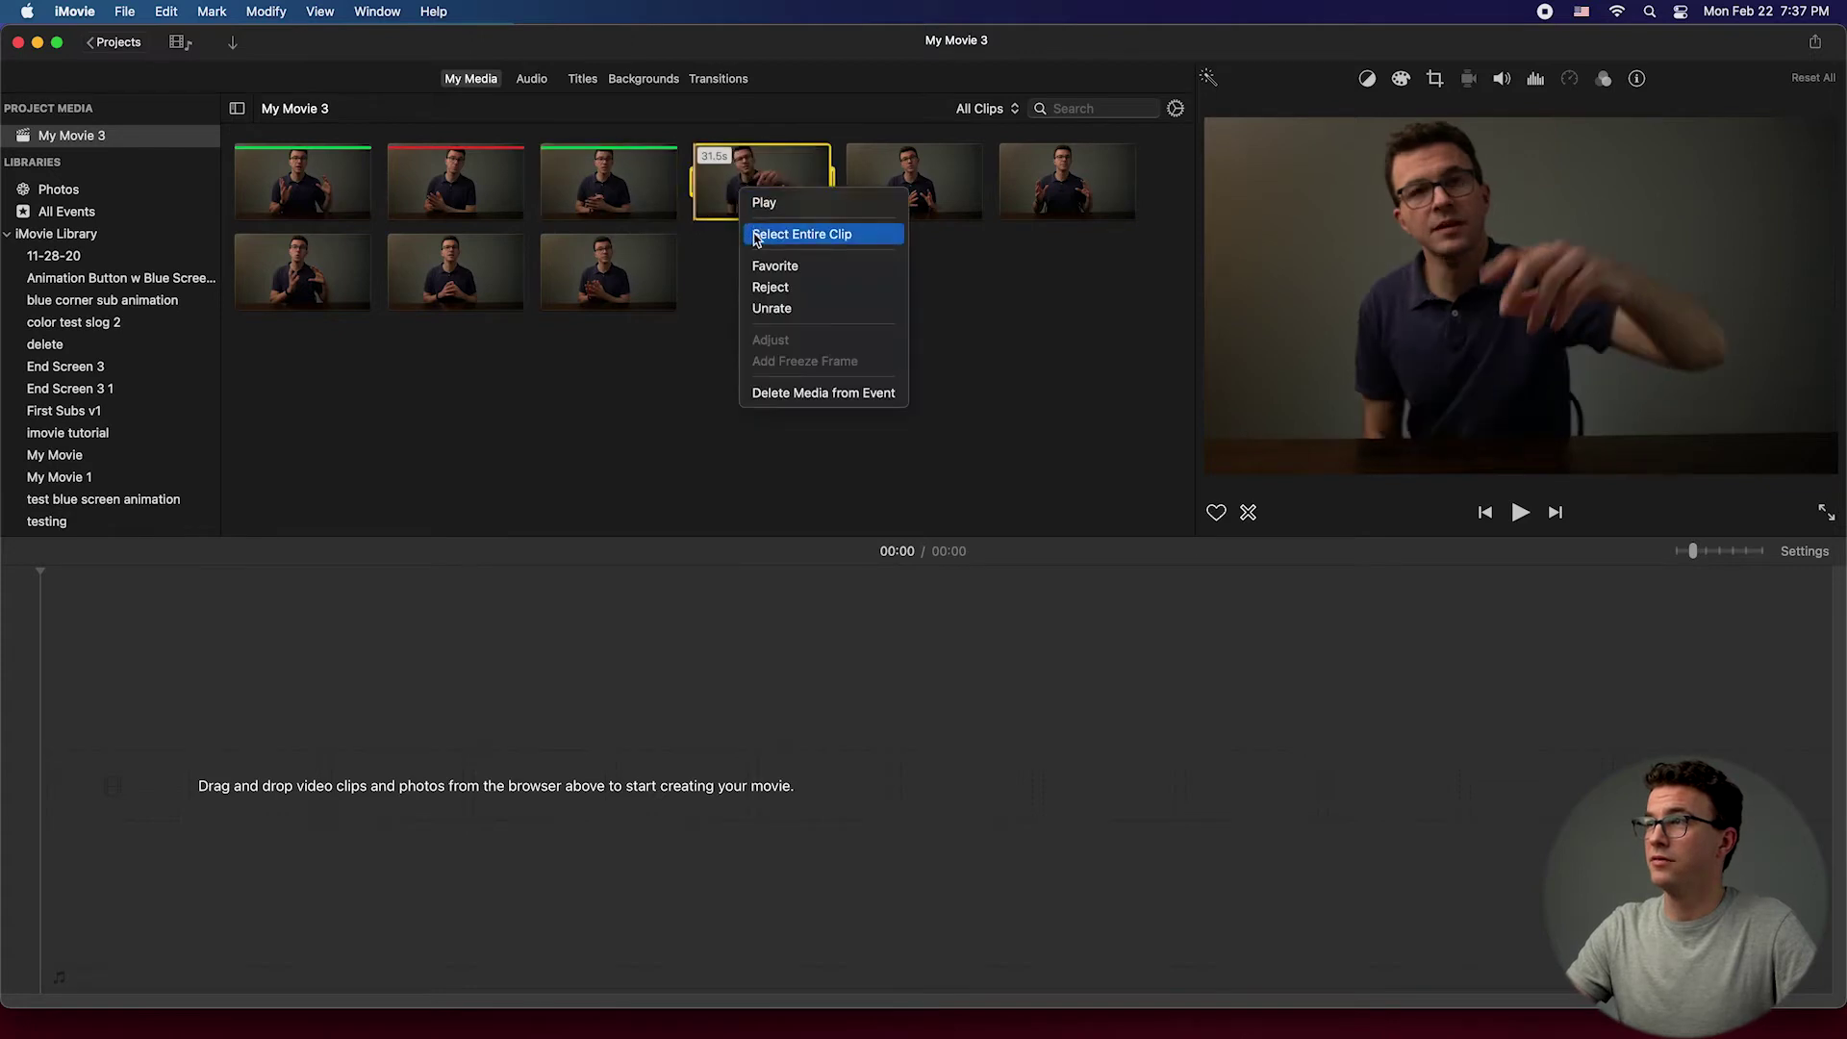
{"action": "left_click", "coordinate": [770, 286]}
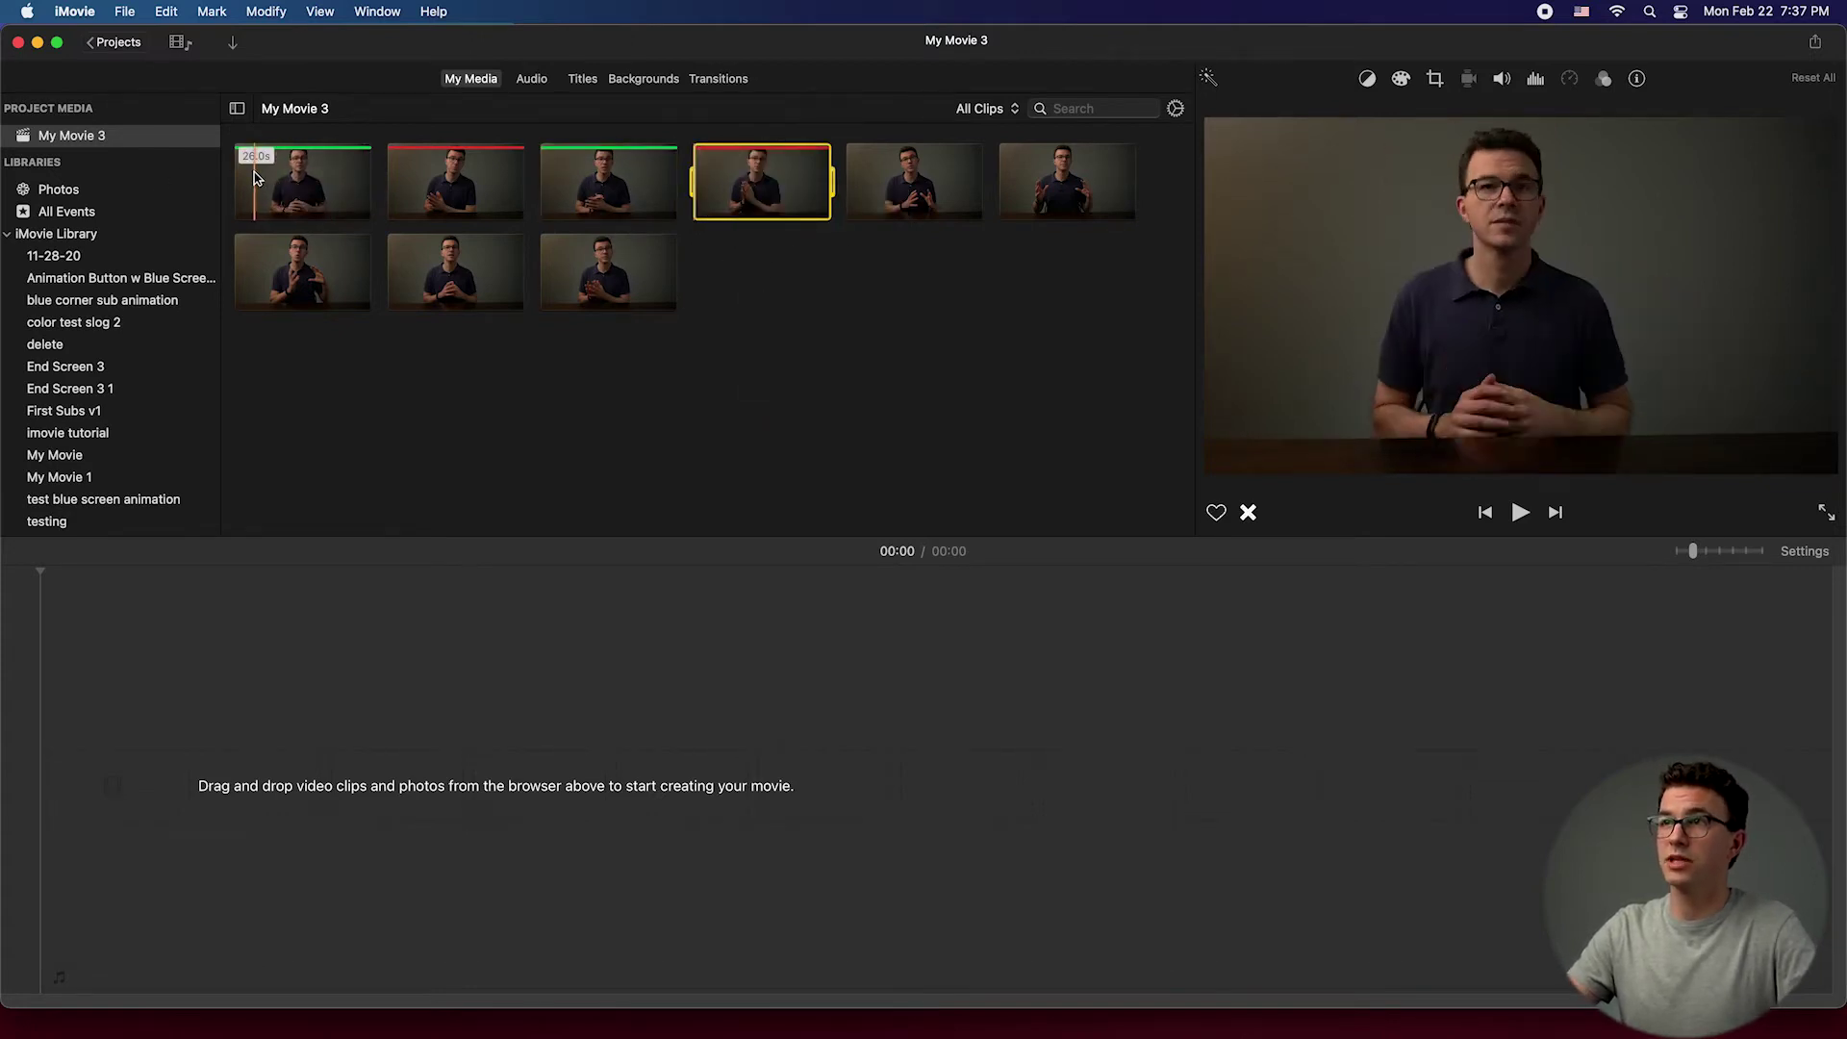
Step: Preview the first media clip near its beginning and near its end
{"action": "key", "text": "space"}
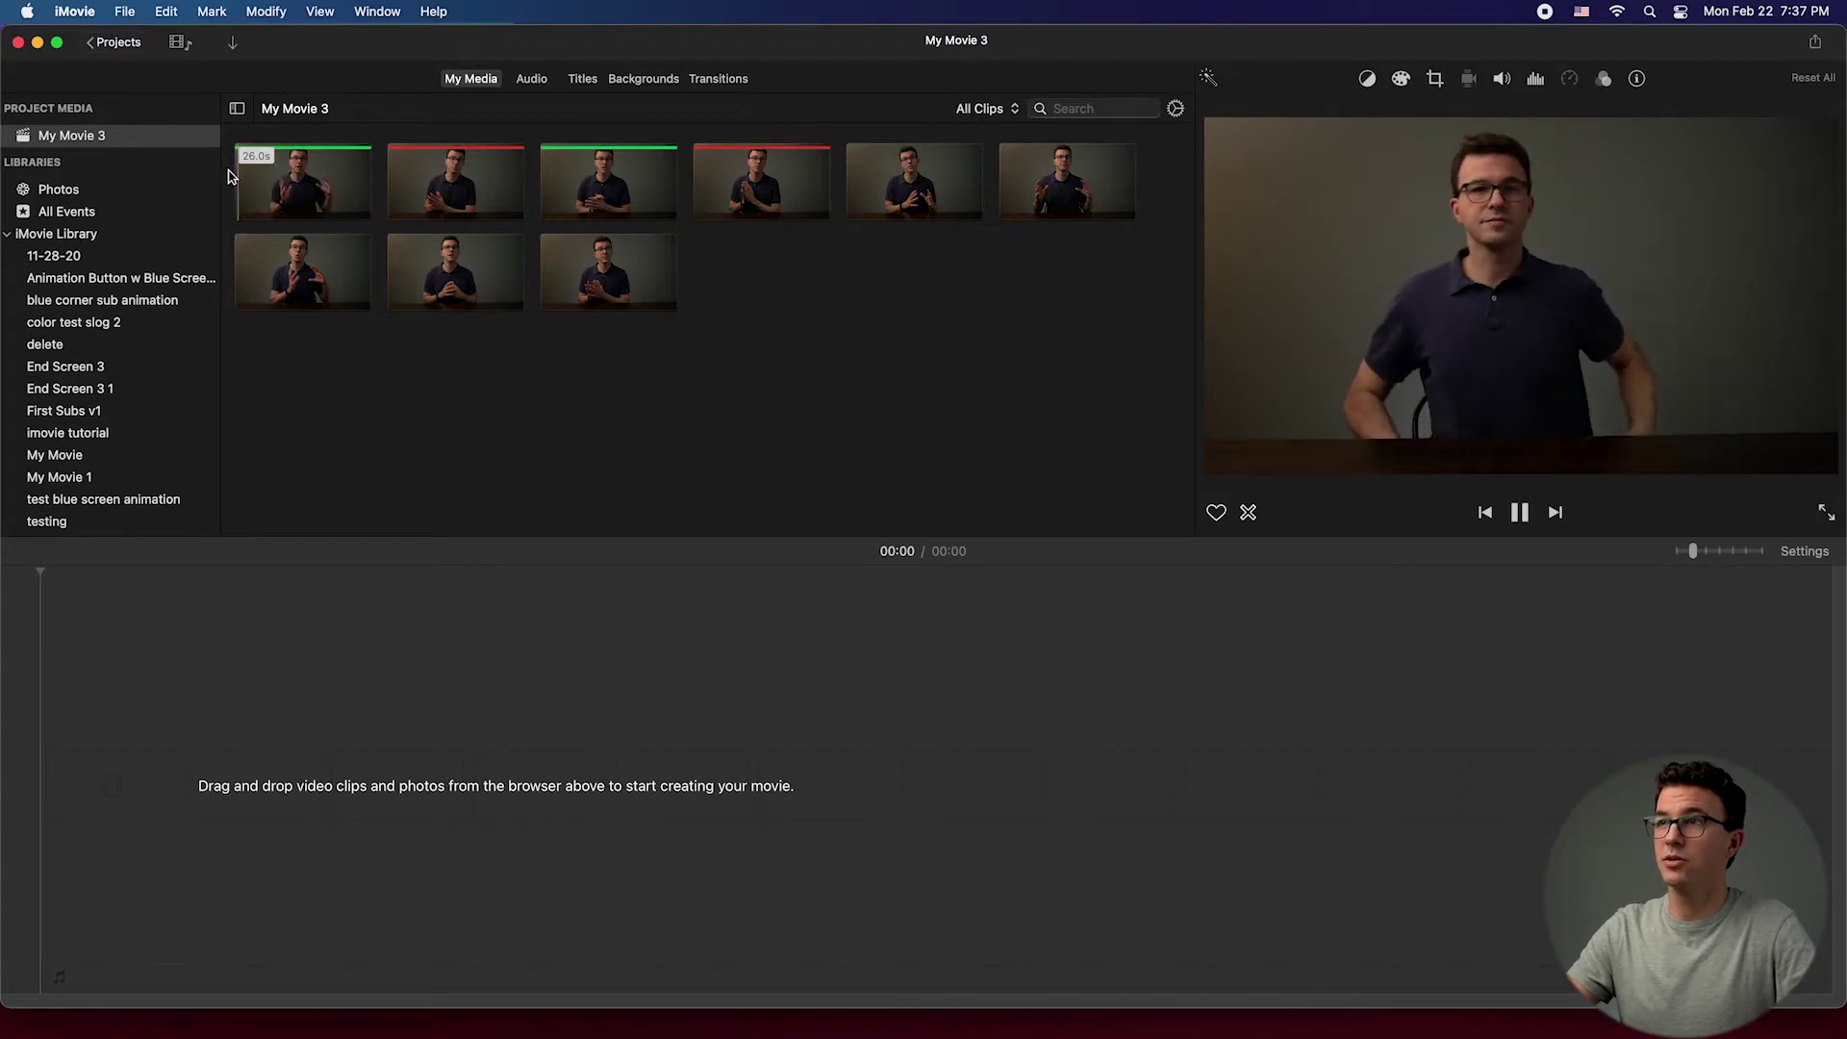
{"action": "key", "text": "space"}
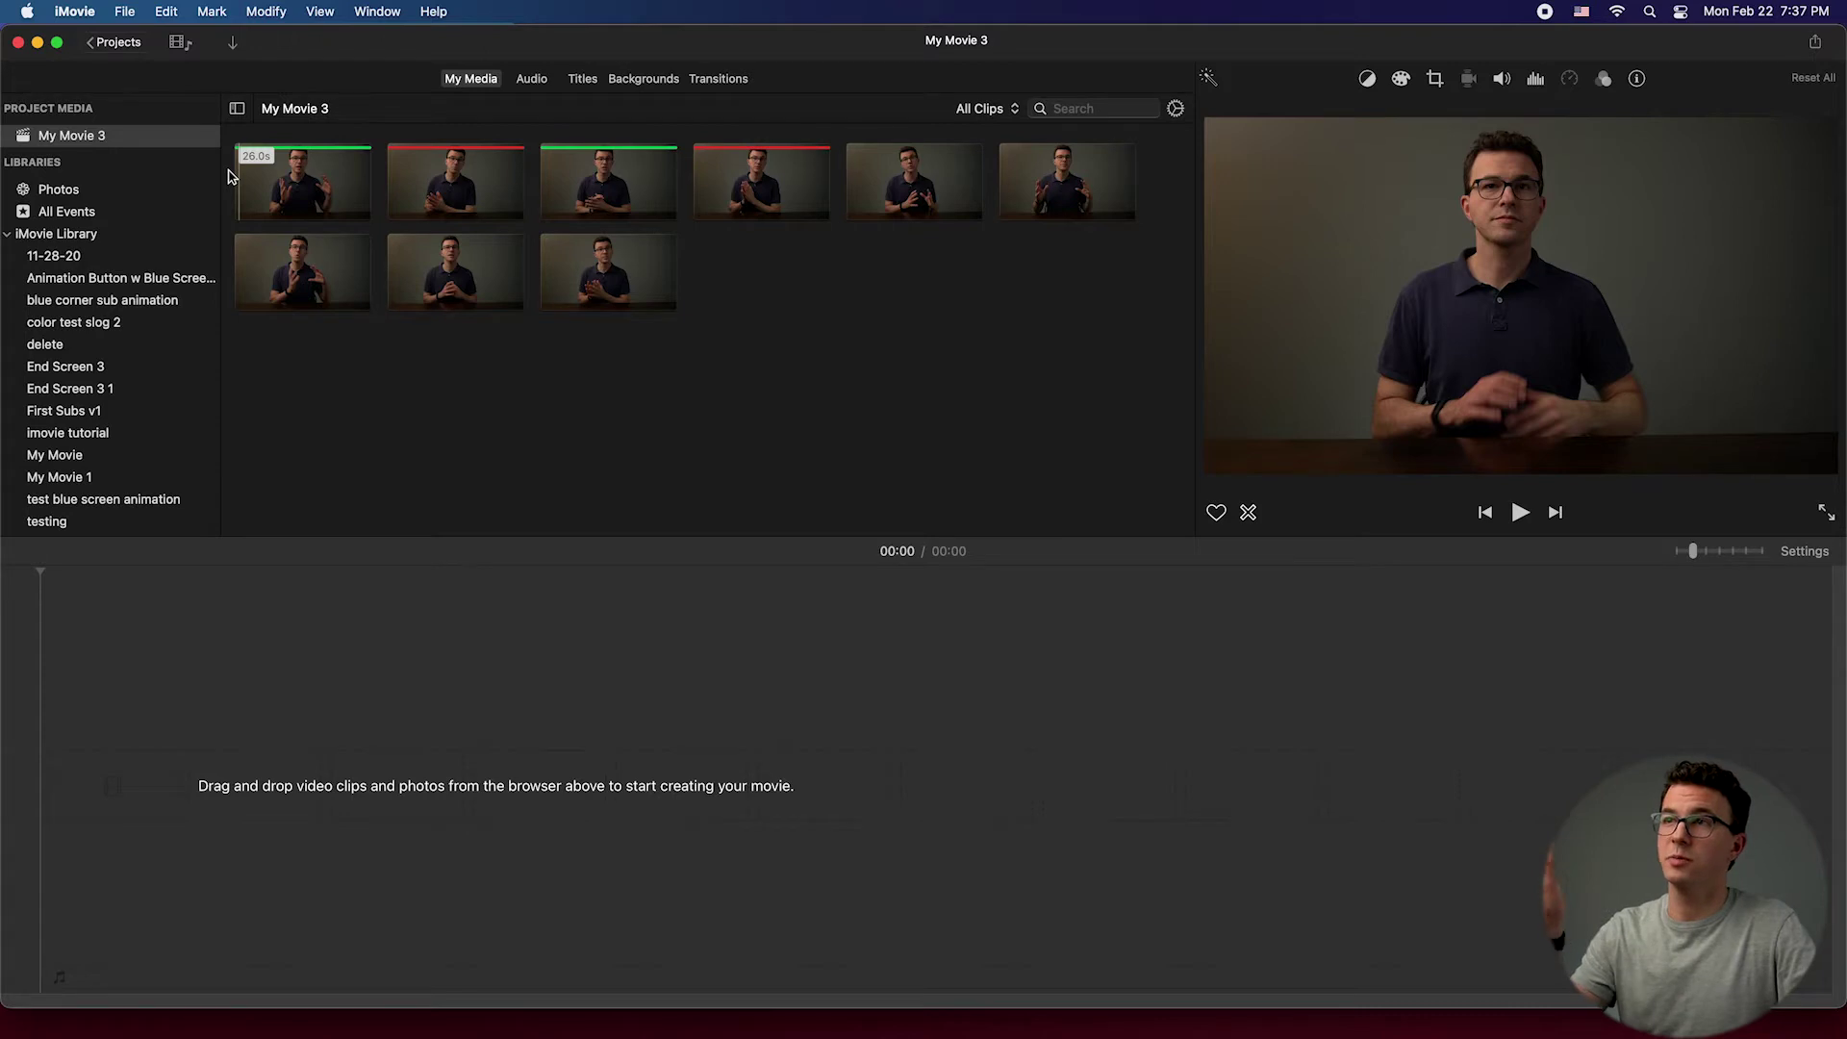
{"action": "key", "text": "space"}
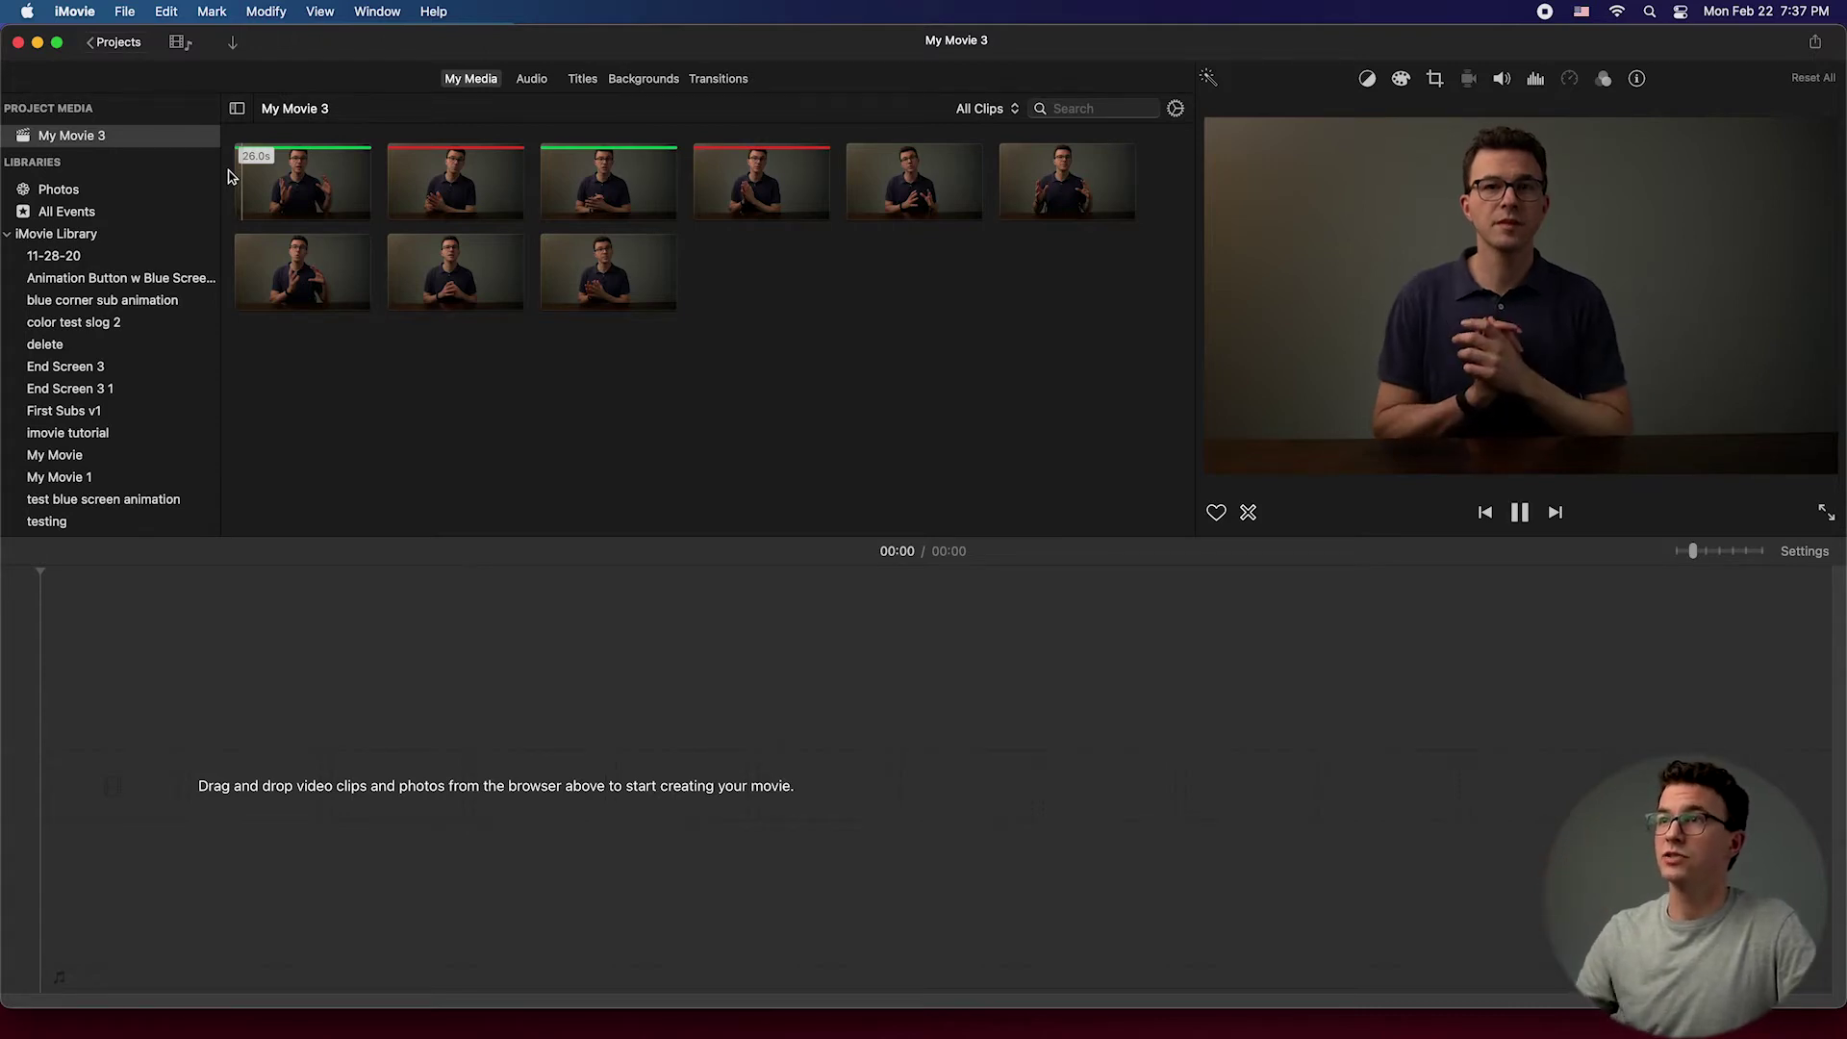
{"action": "key", "text": "space"}
{"action": "left_click", "coordinate": [354, 186]}
{"action": "key", "text": "space"}
{"action": "key", "text": "space"}
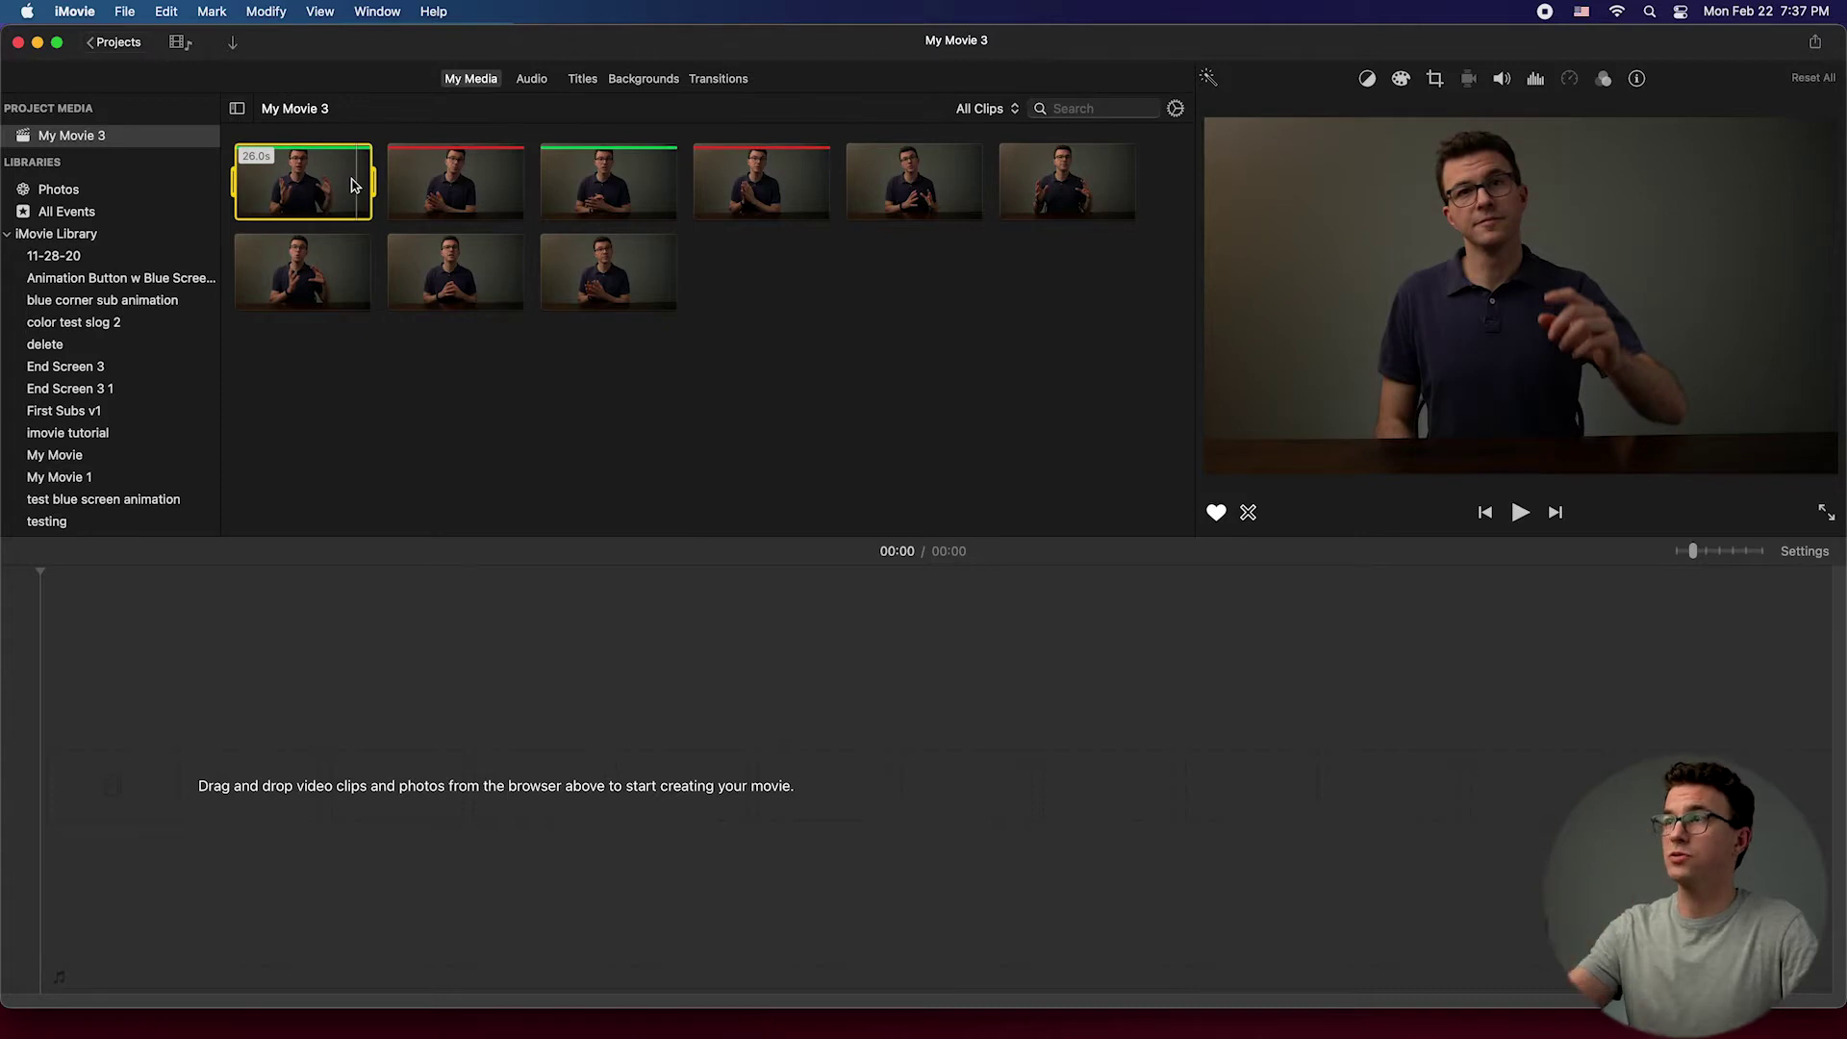
Step: Try adding the first four clips and the three second-row clips to the timeline together, and undo it
{"action": "left_click_drag", "start_coordinate": [757, 289], "coordinate": [330, 810]}
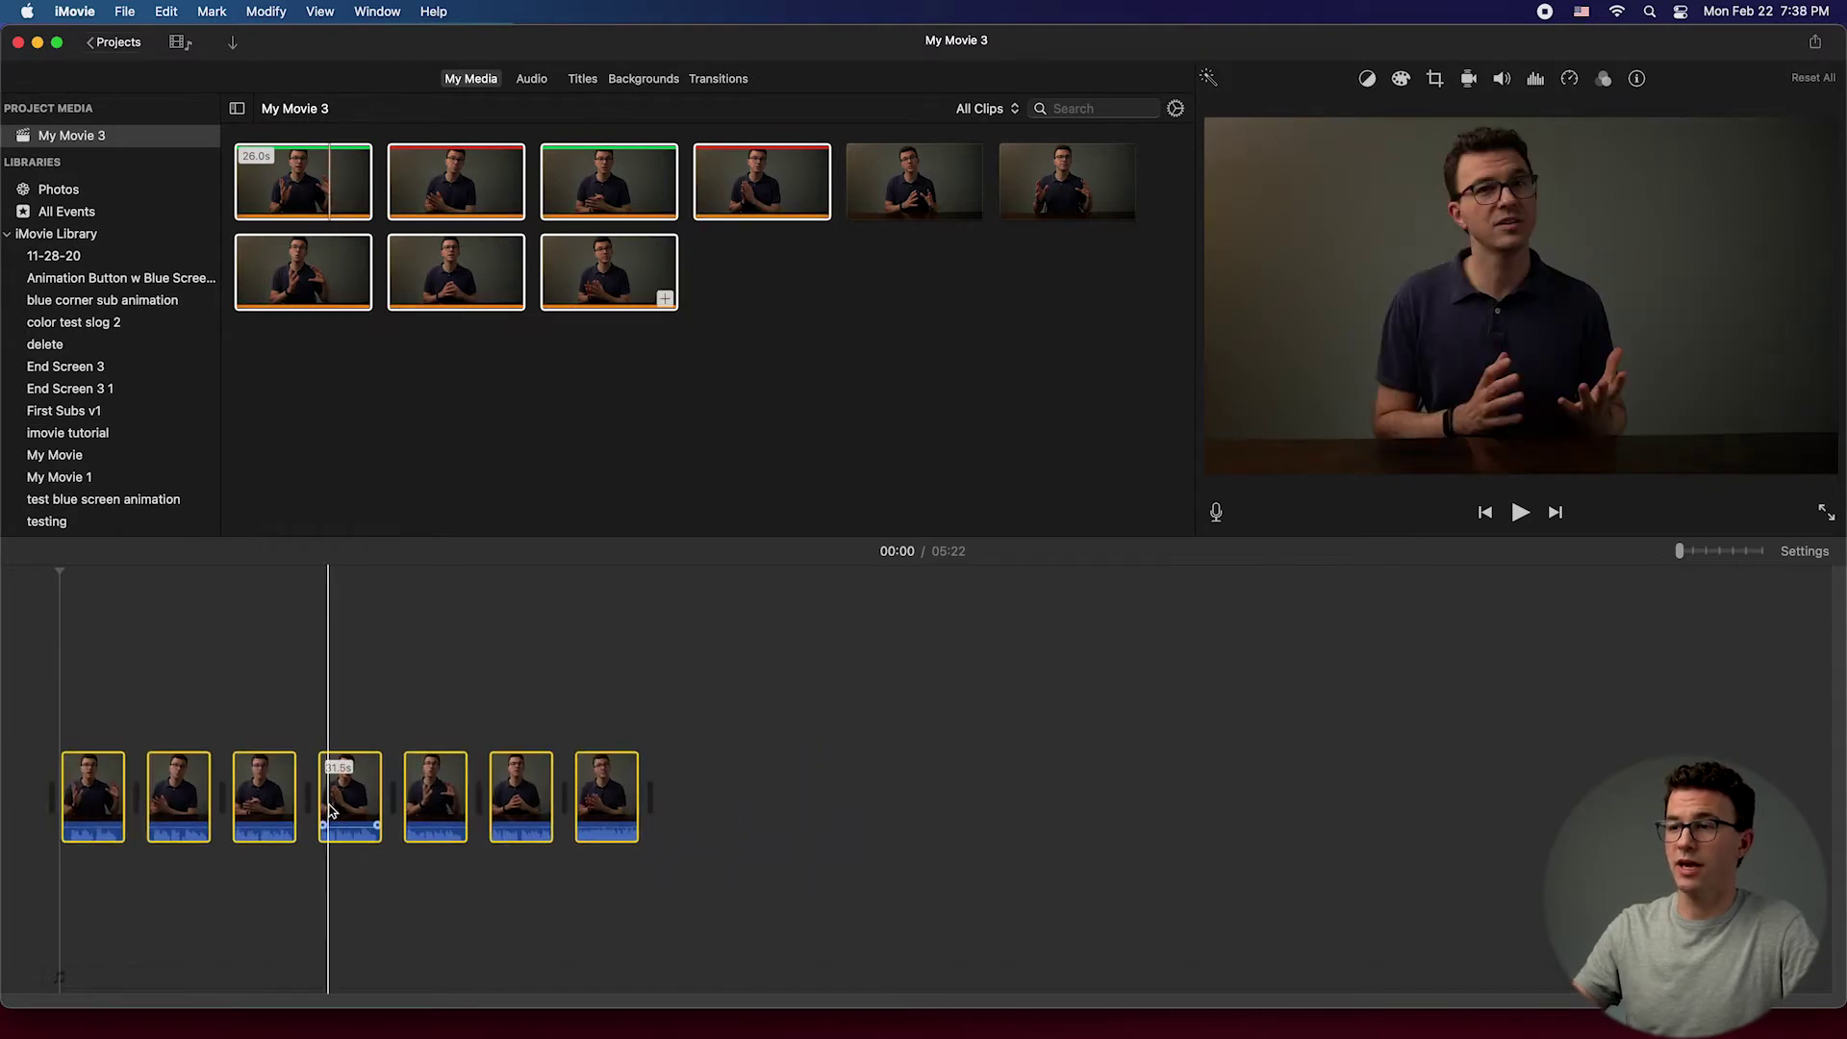
{"action": "key", "text": "super+z"}
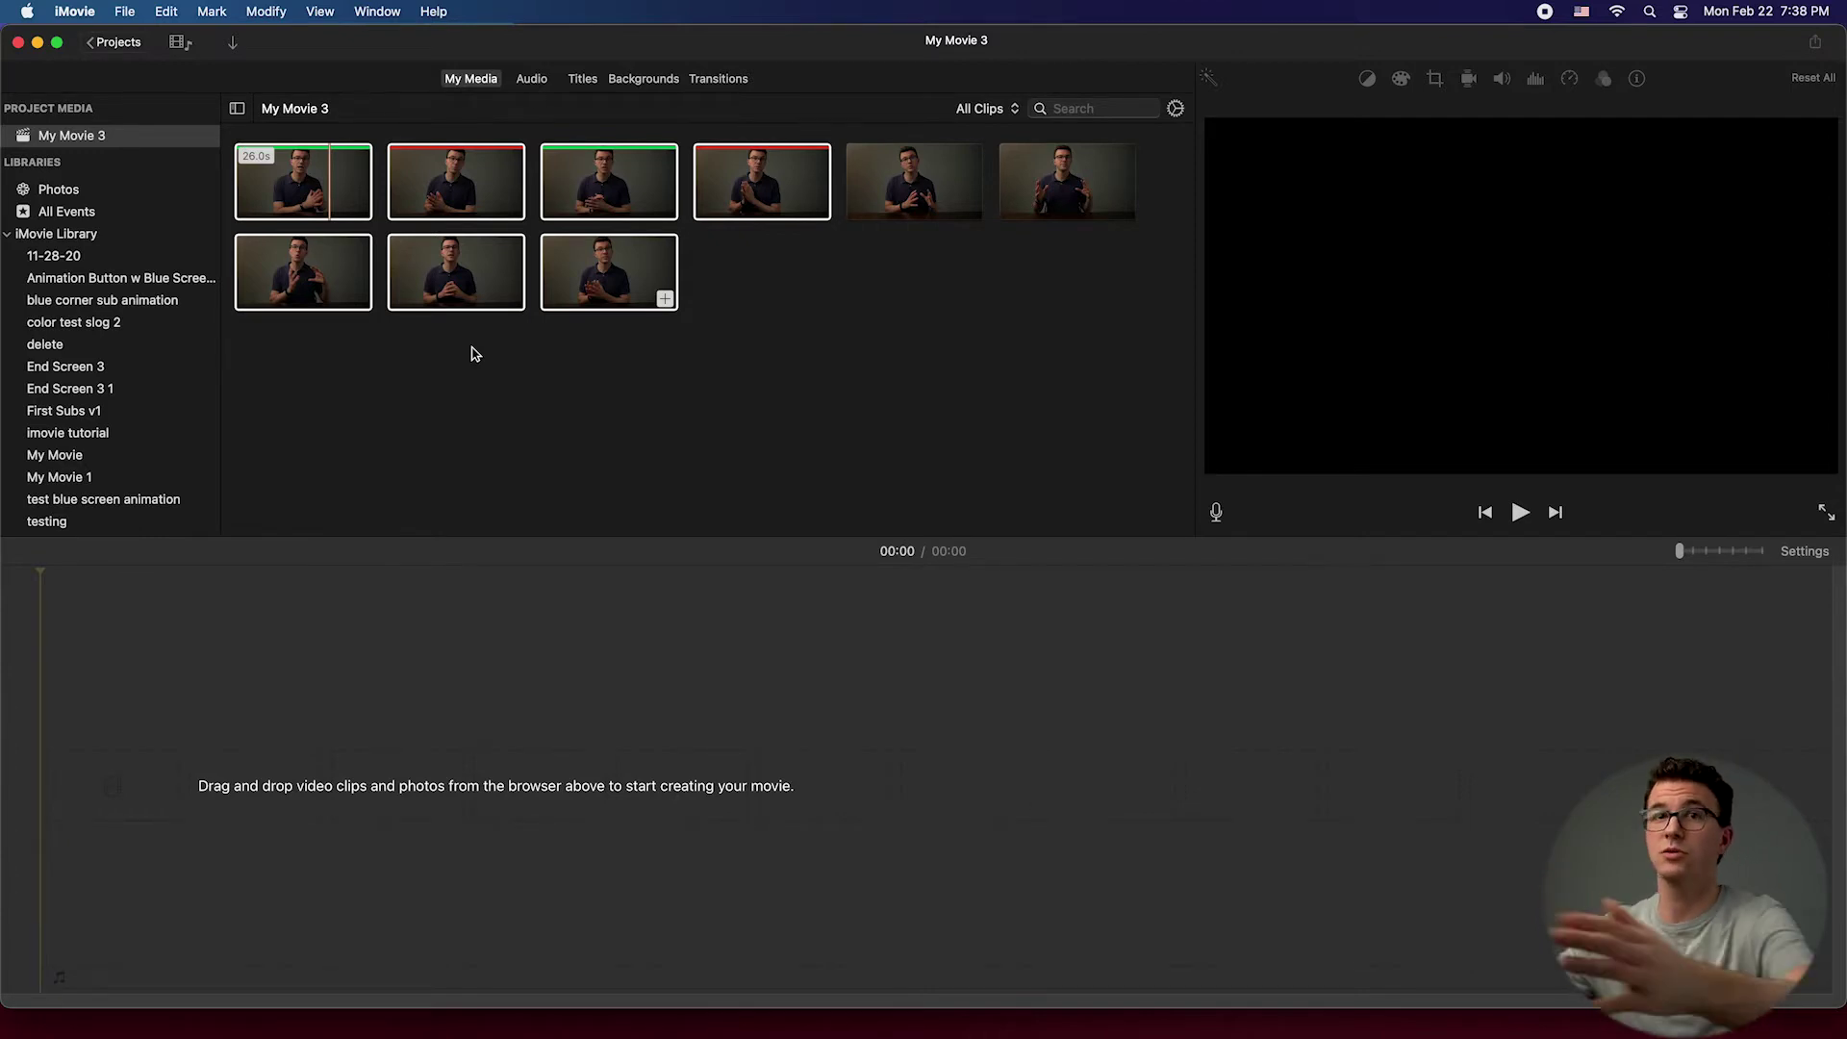
{"action": "left_click", "coordinate": [471, 354]}
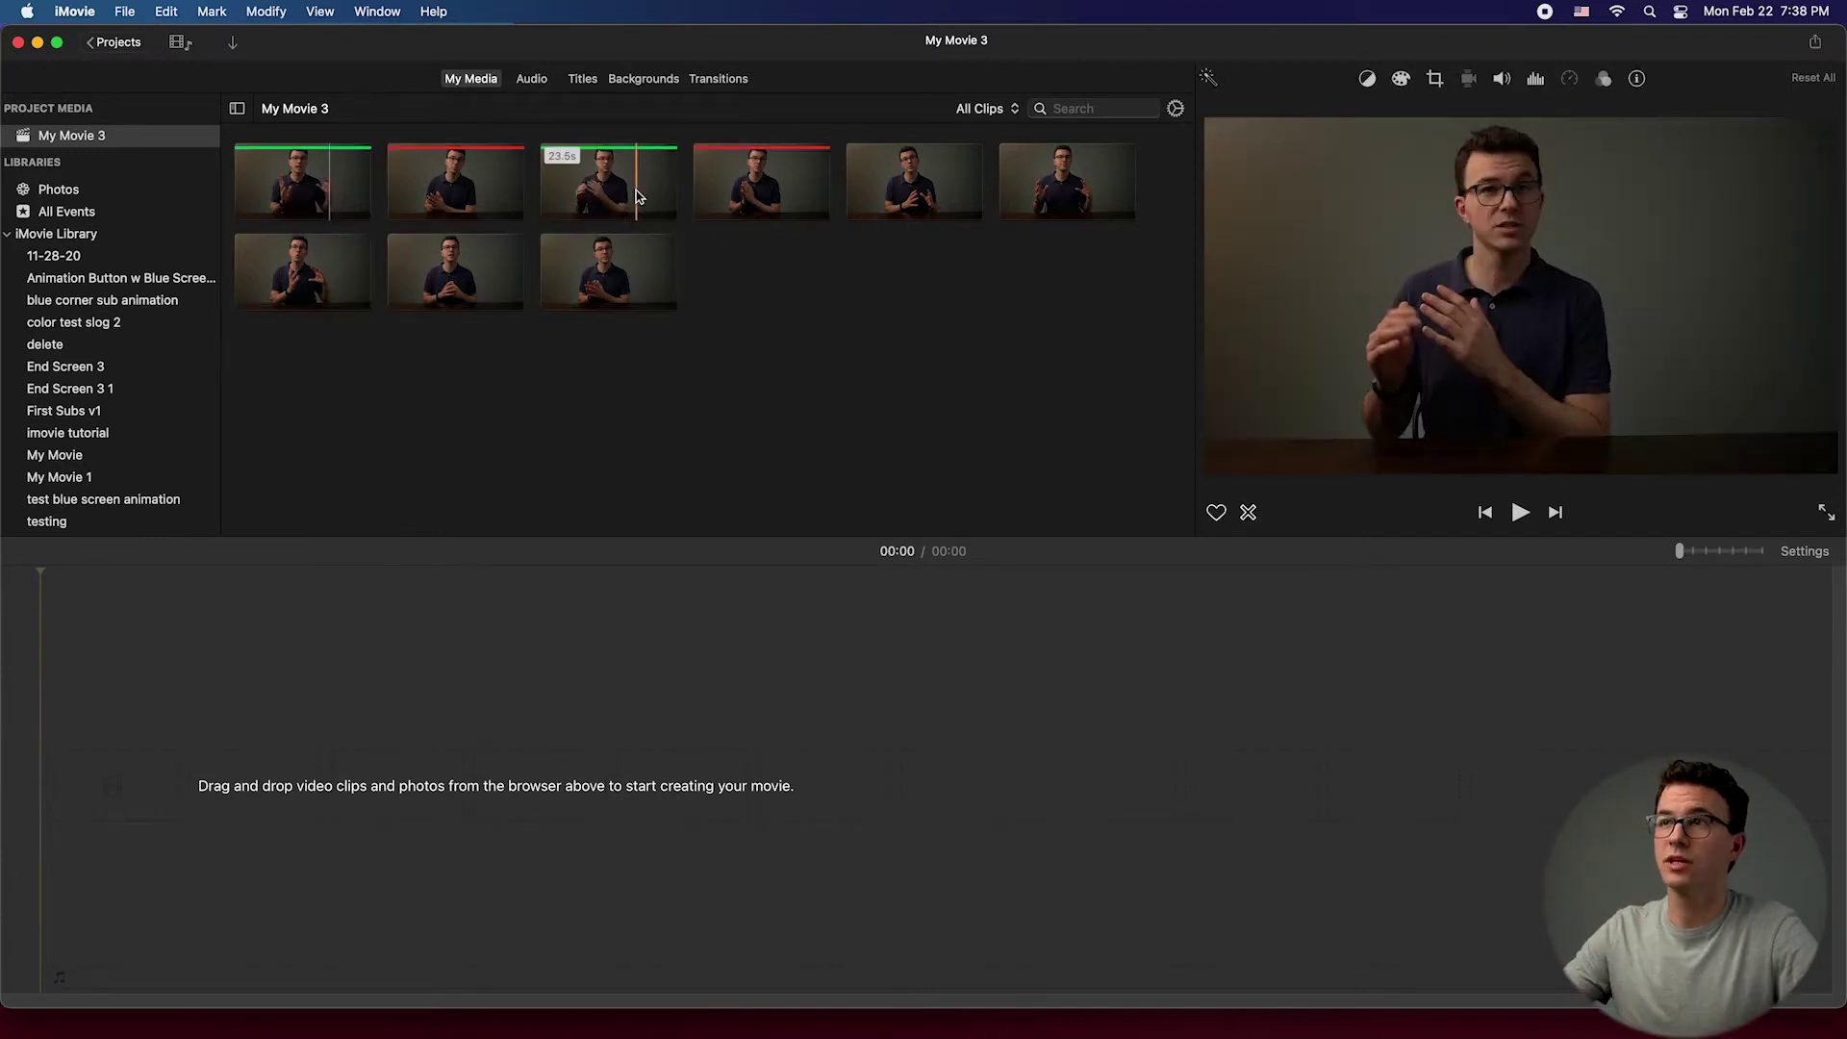
Step: Preview the third media clip, select a section of about 3 seconds, and add only that section to the timeline
{"action": "left_click", "coordinate": [555, 193]}
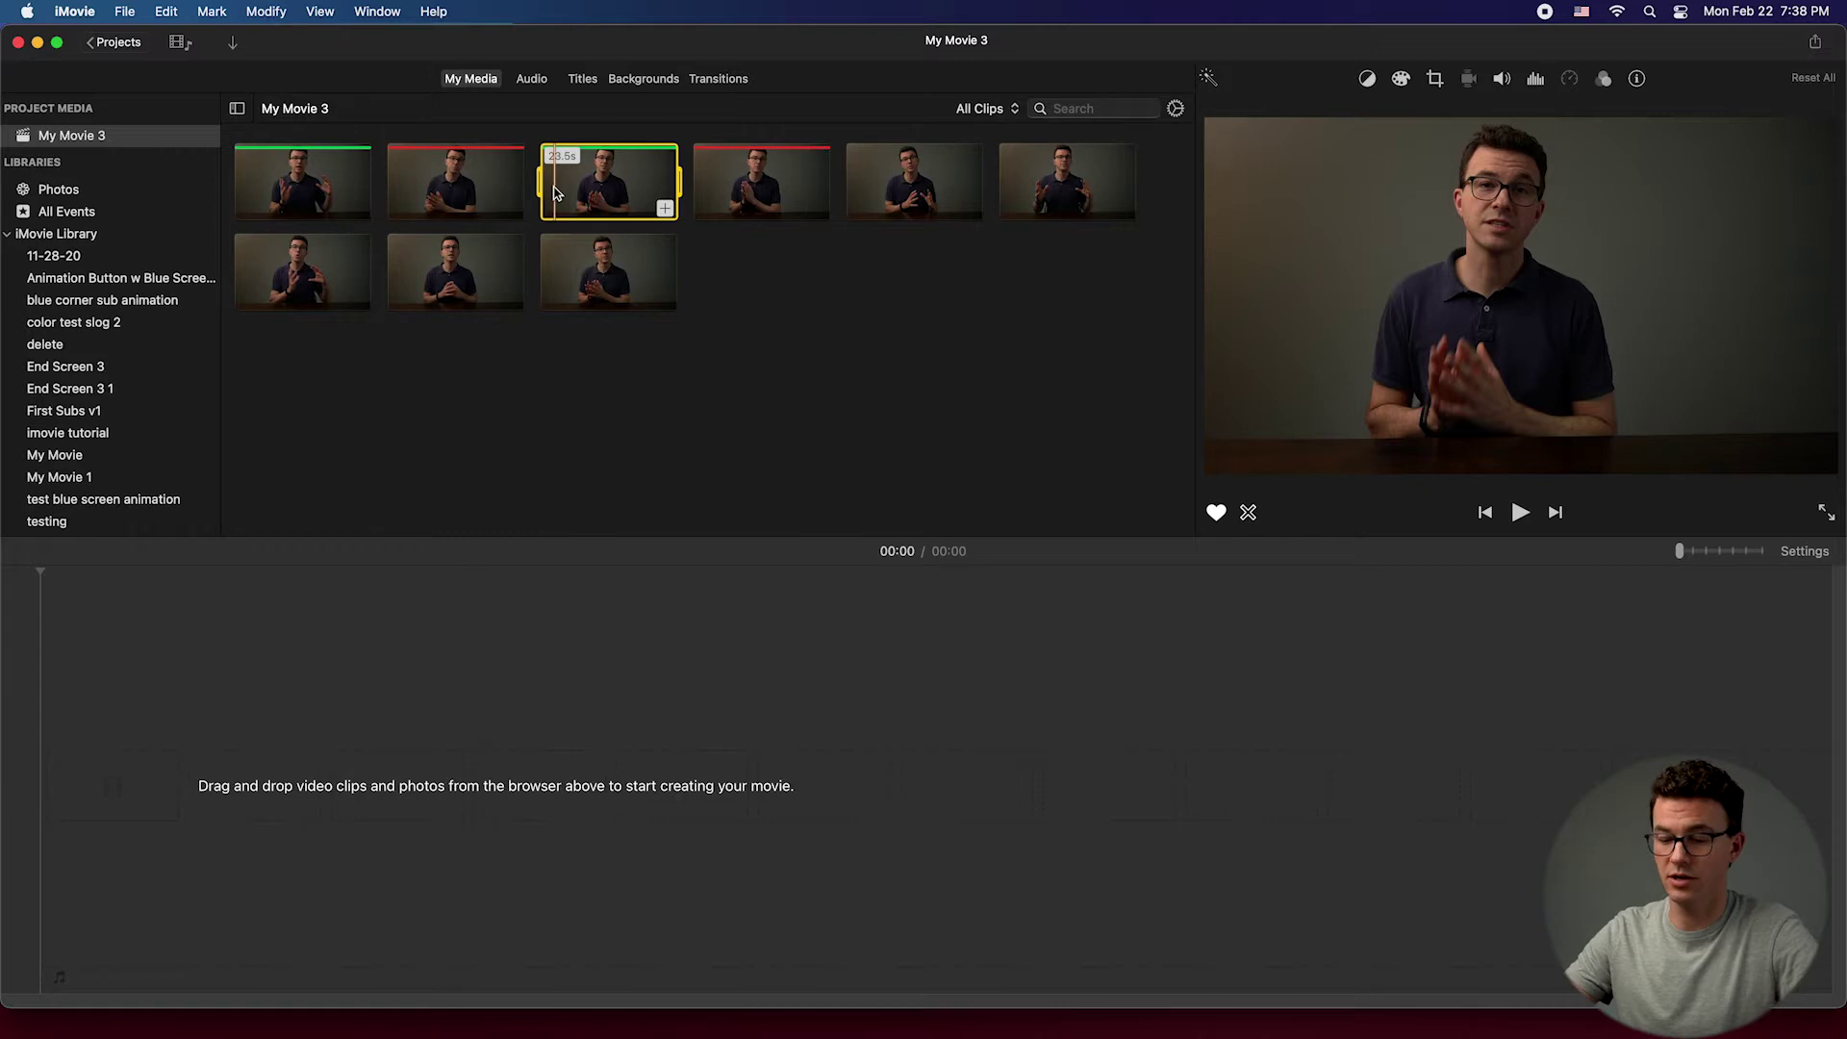
{"action": "key", "text": "space"}
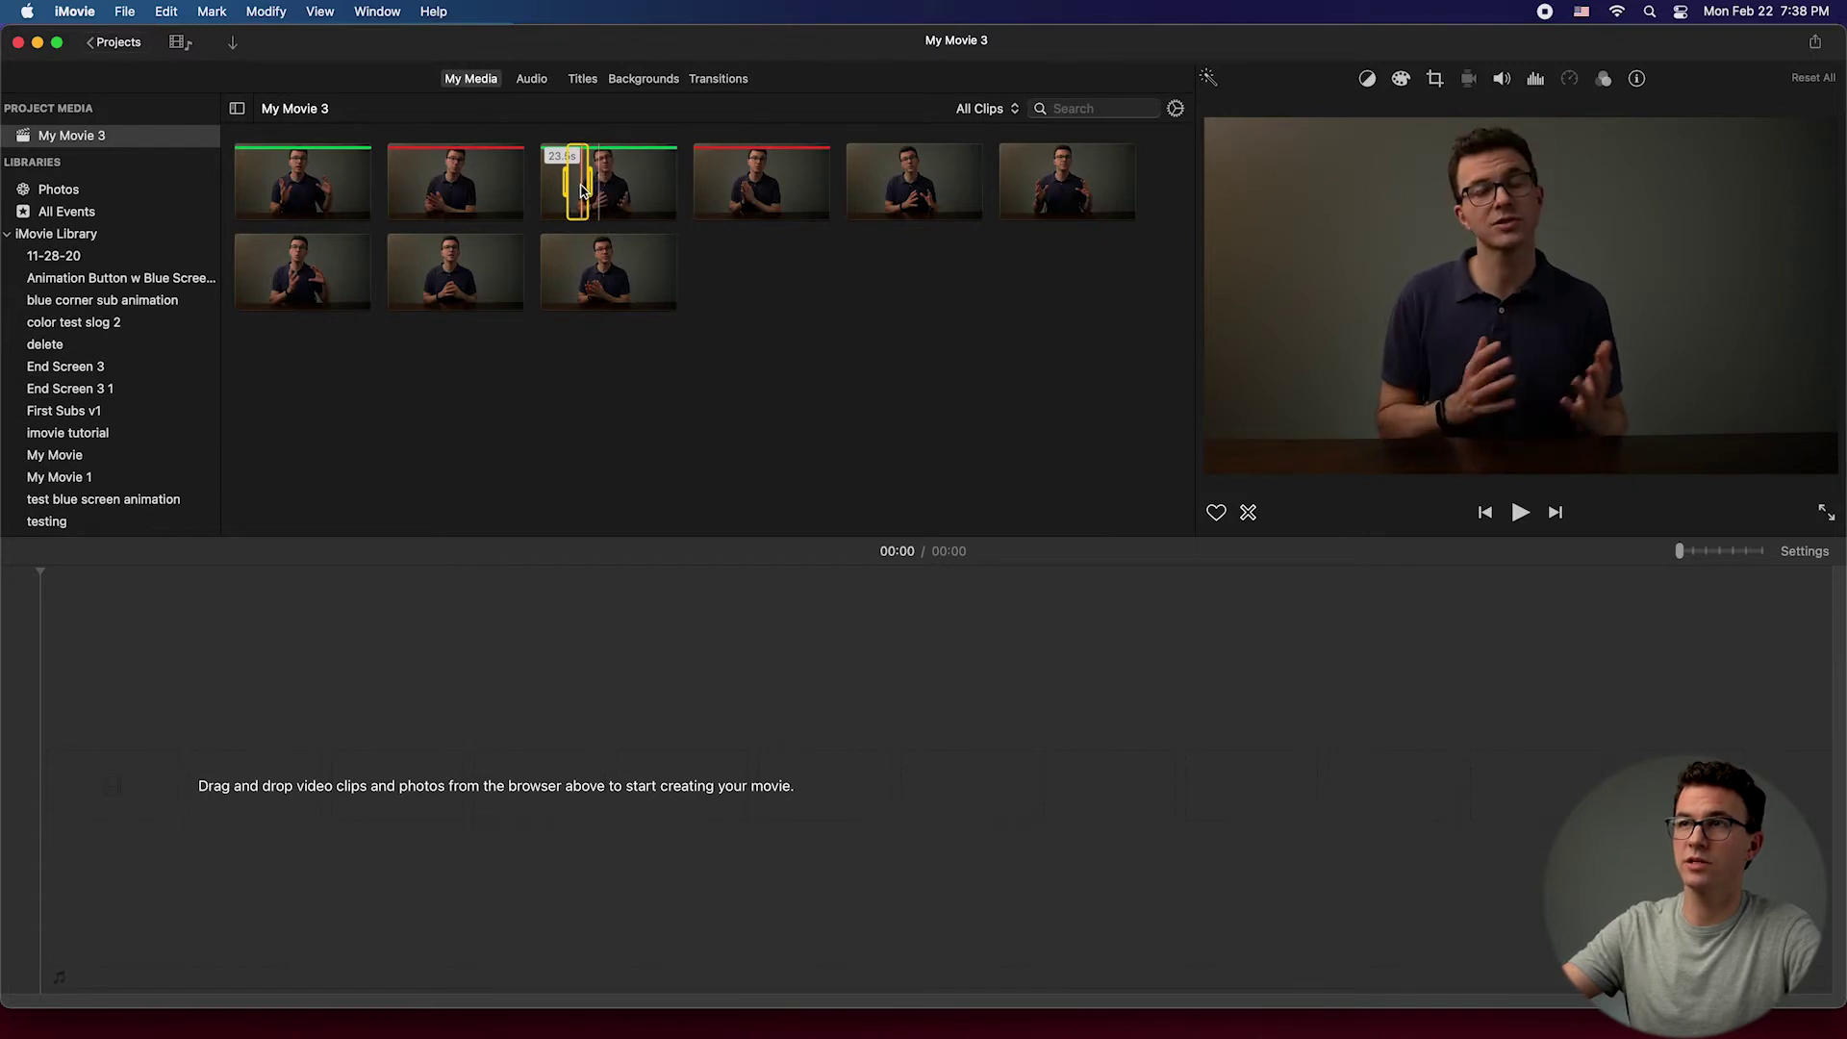
{"action": "left_click_drag", "start_coordinate": [581, 189], "coordinate": [227, 760]}
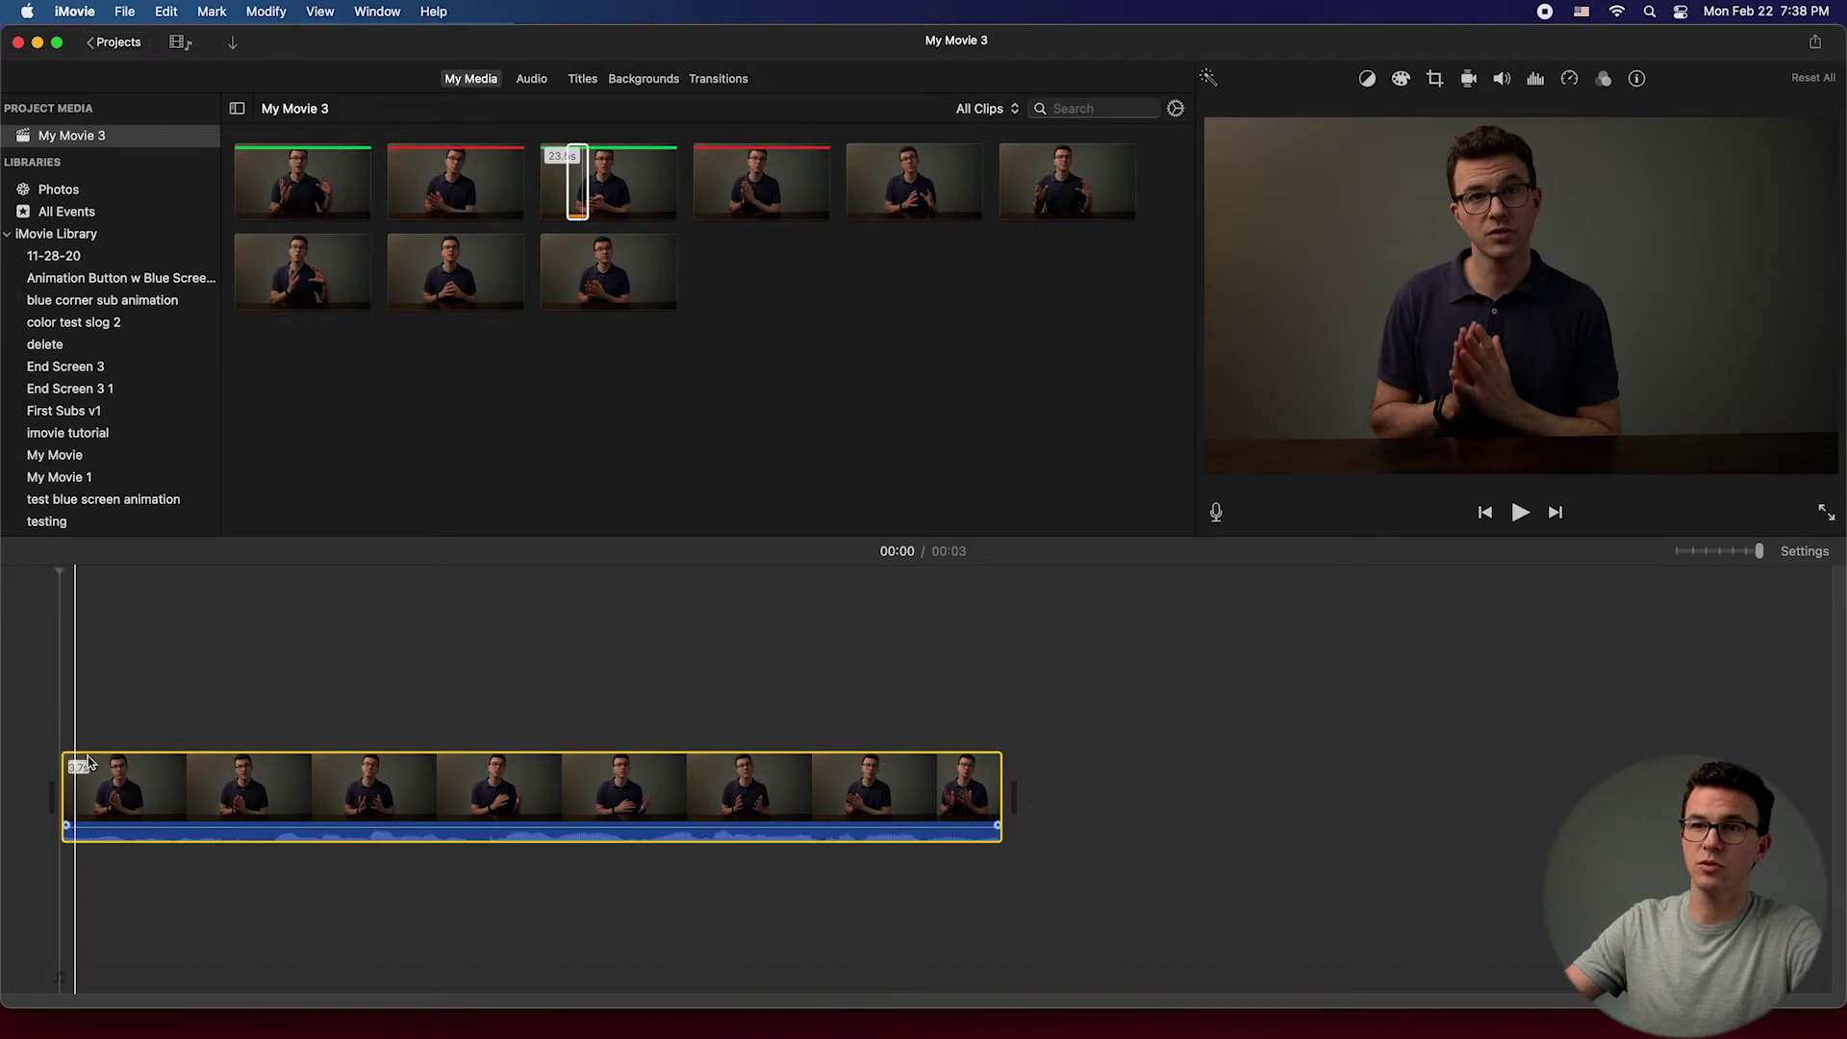
{"action": "left_click", "coordinate": [587, 181]}
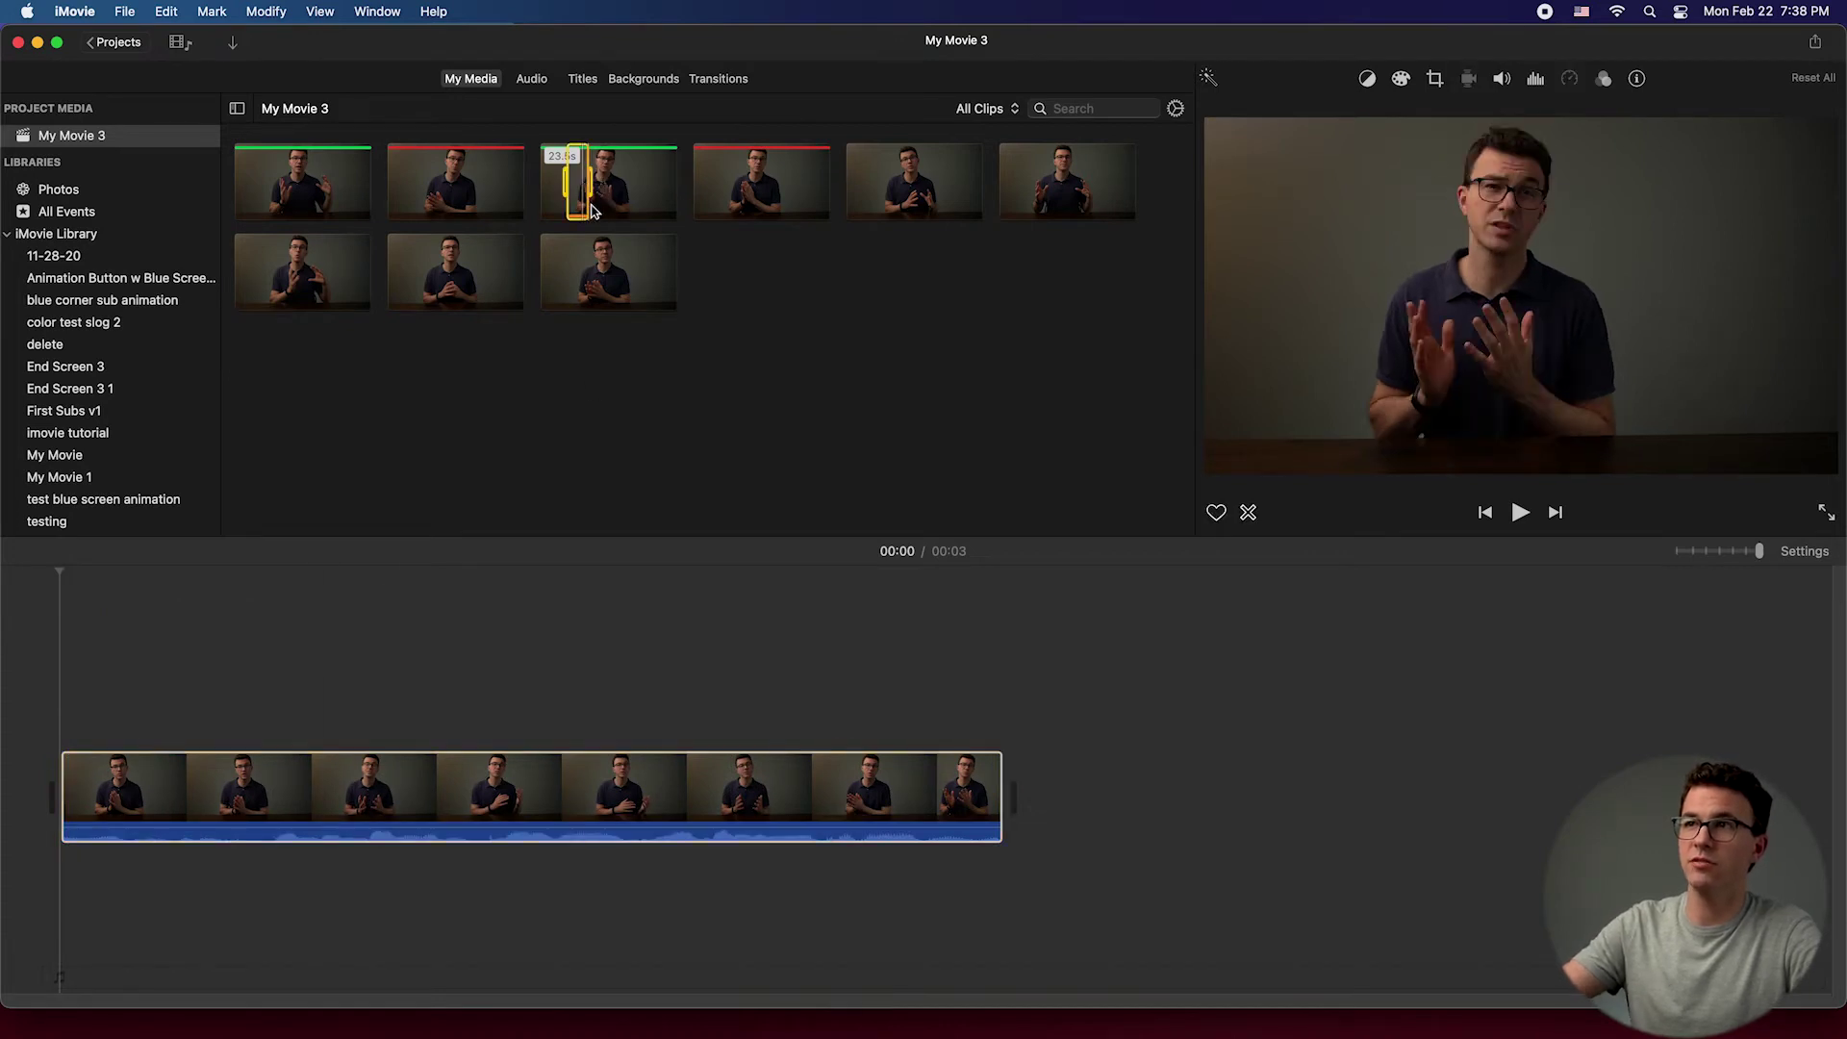
{"action": "left_click", "coordinate": [799, 332]}
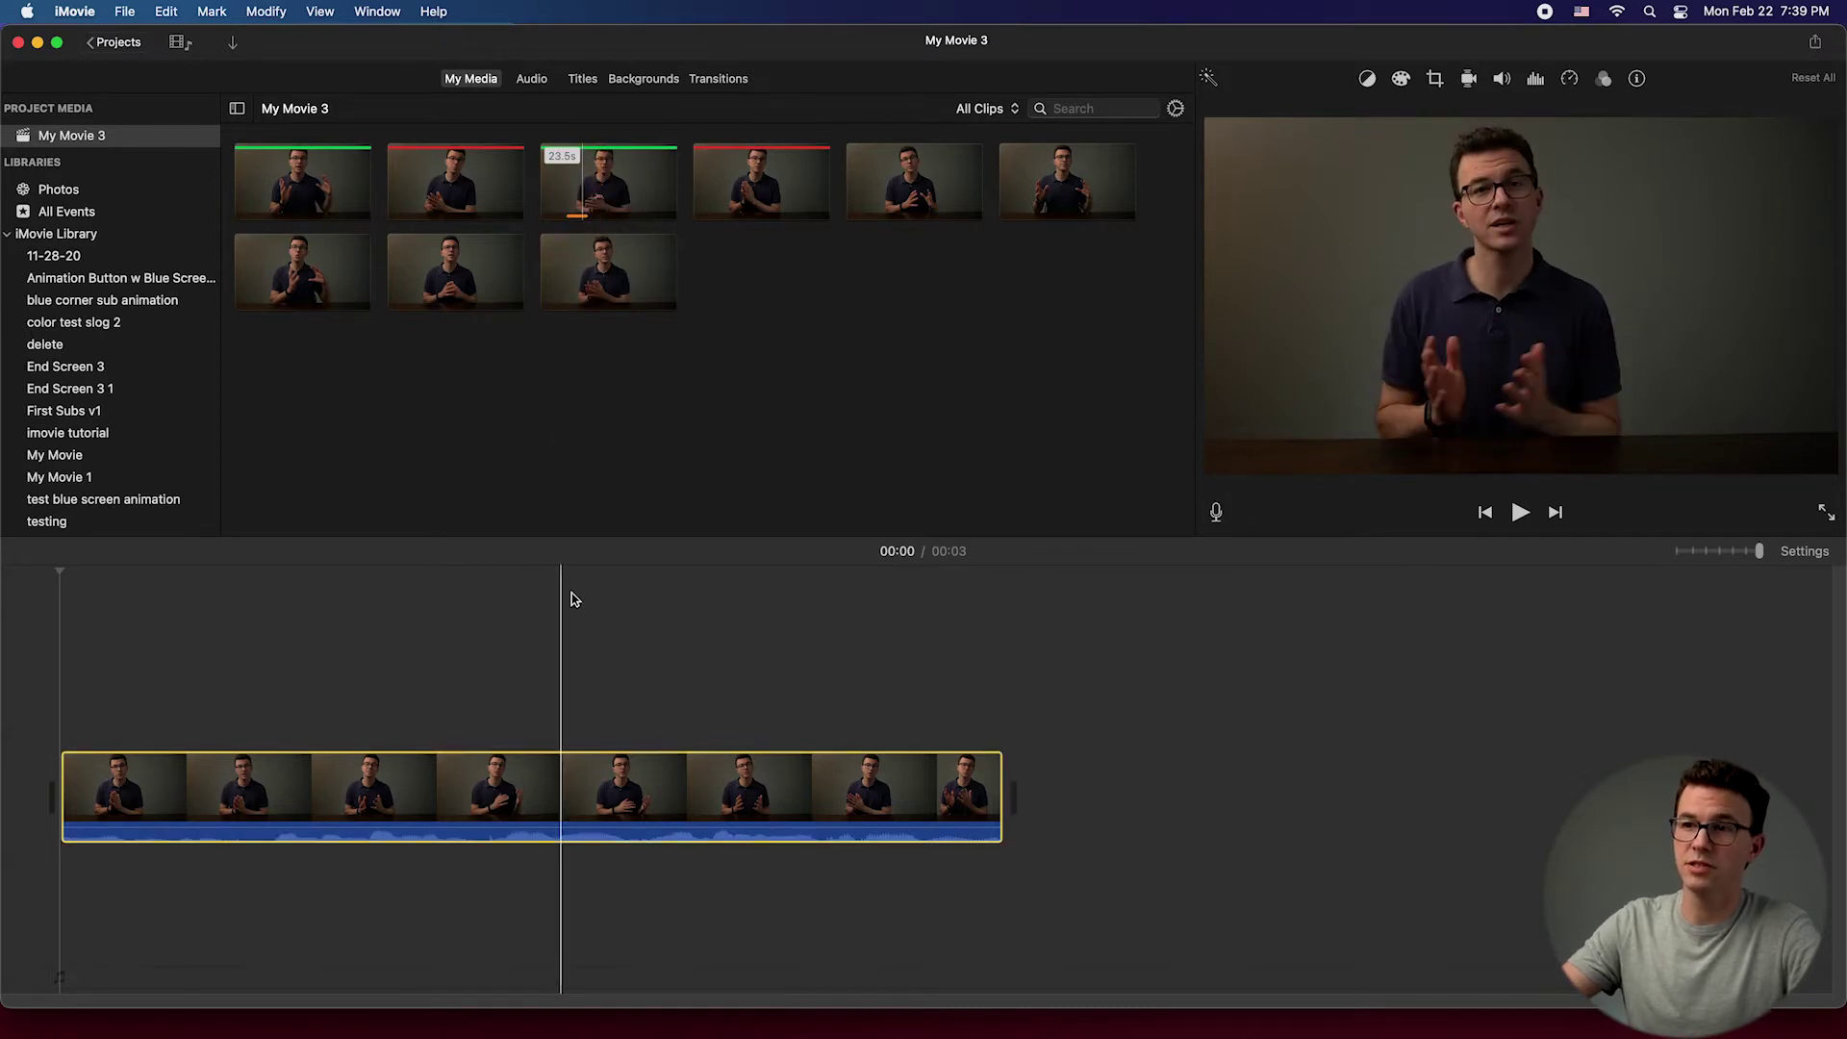
{"action": "left_click", "coordinate": [567, 764]}
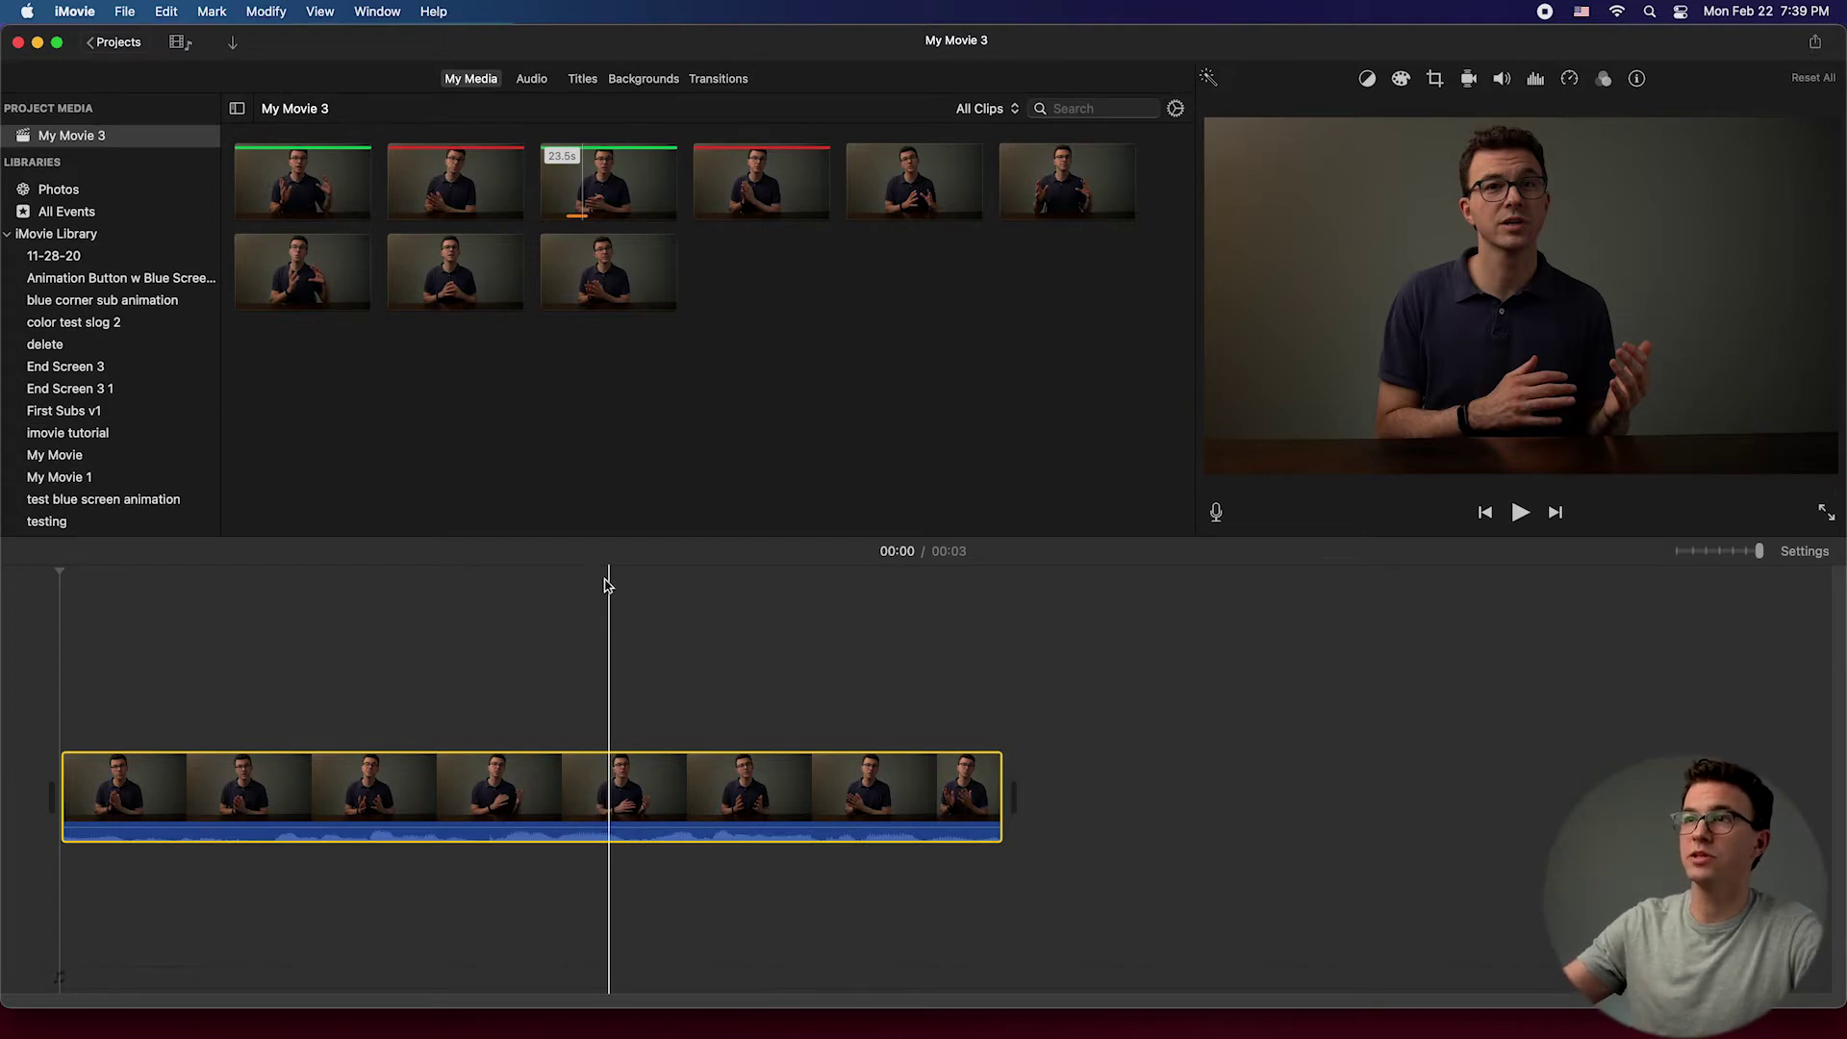
{"action": "left_click", "coordinate": [568, 191]}
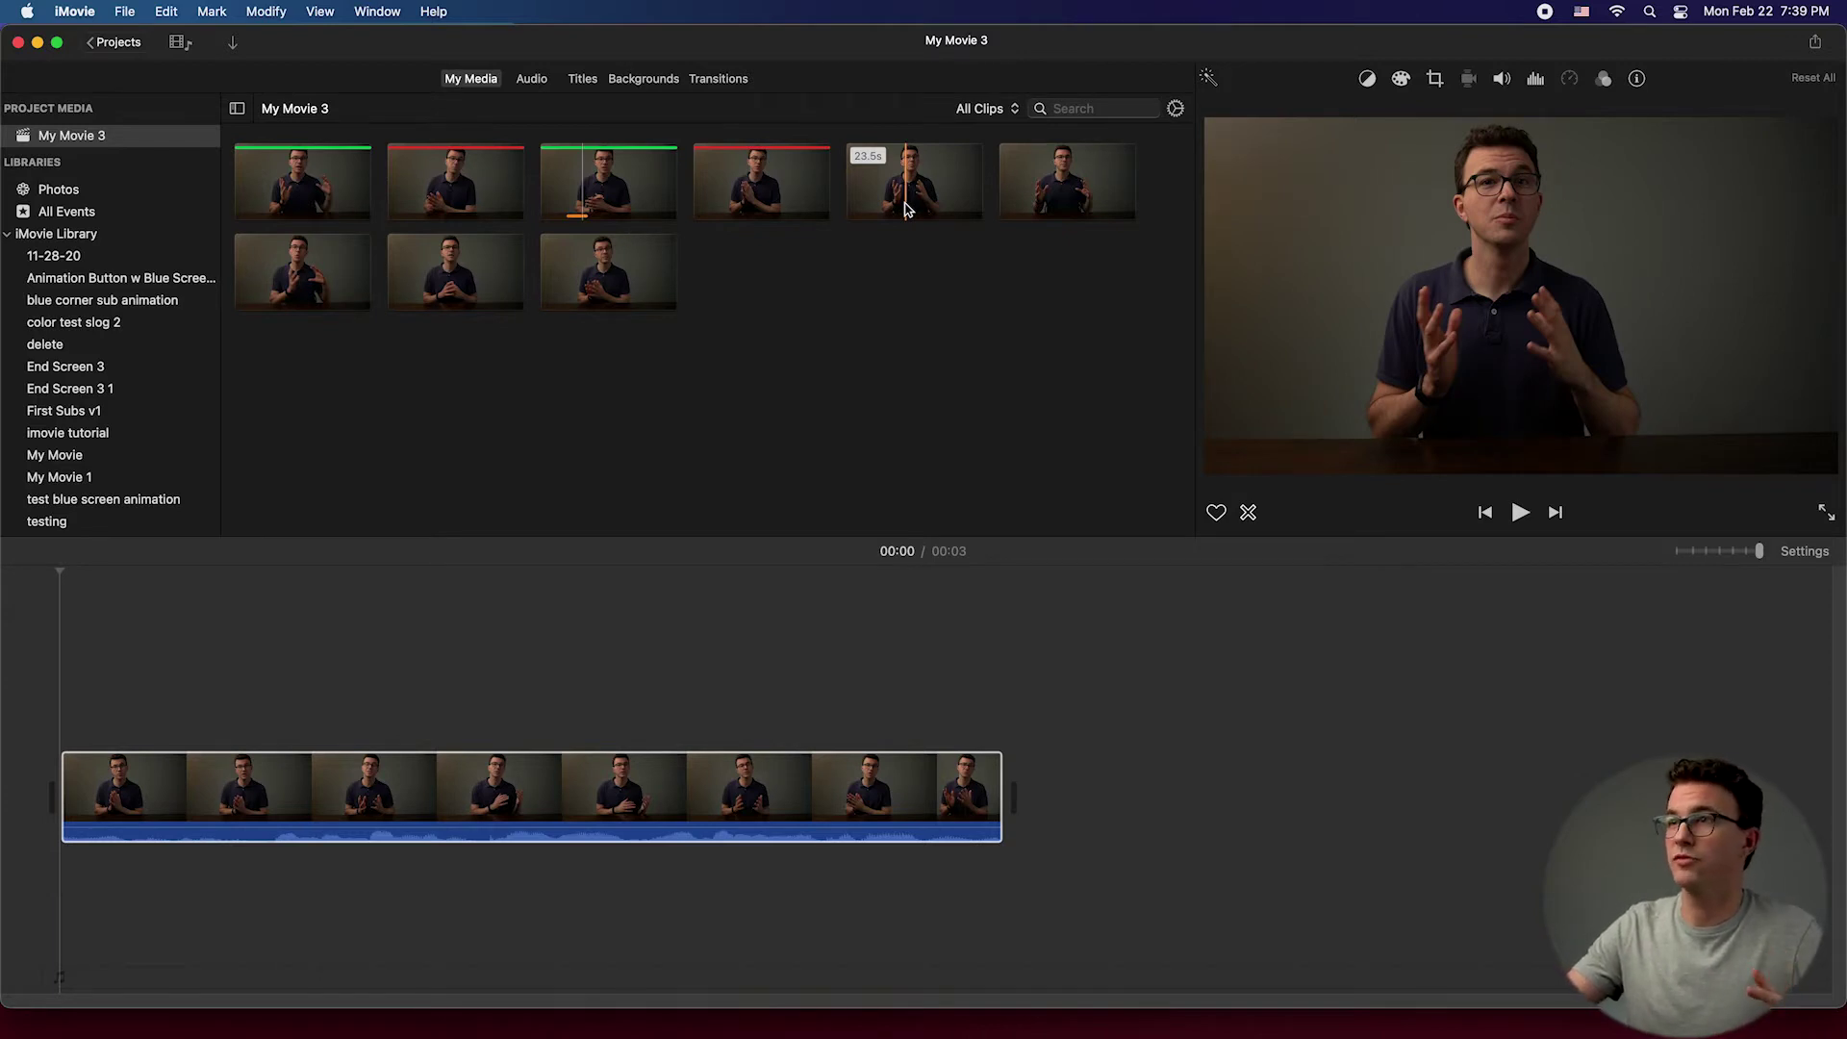
Step: Add the fifth media clip to the end of the timeline and insert the last second-row clip between the two timeline clips
{"action": "left_click_drag", "start_coordinate": [919, 188], "coordinate": [1053, 685]}
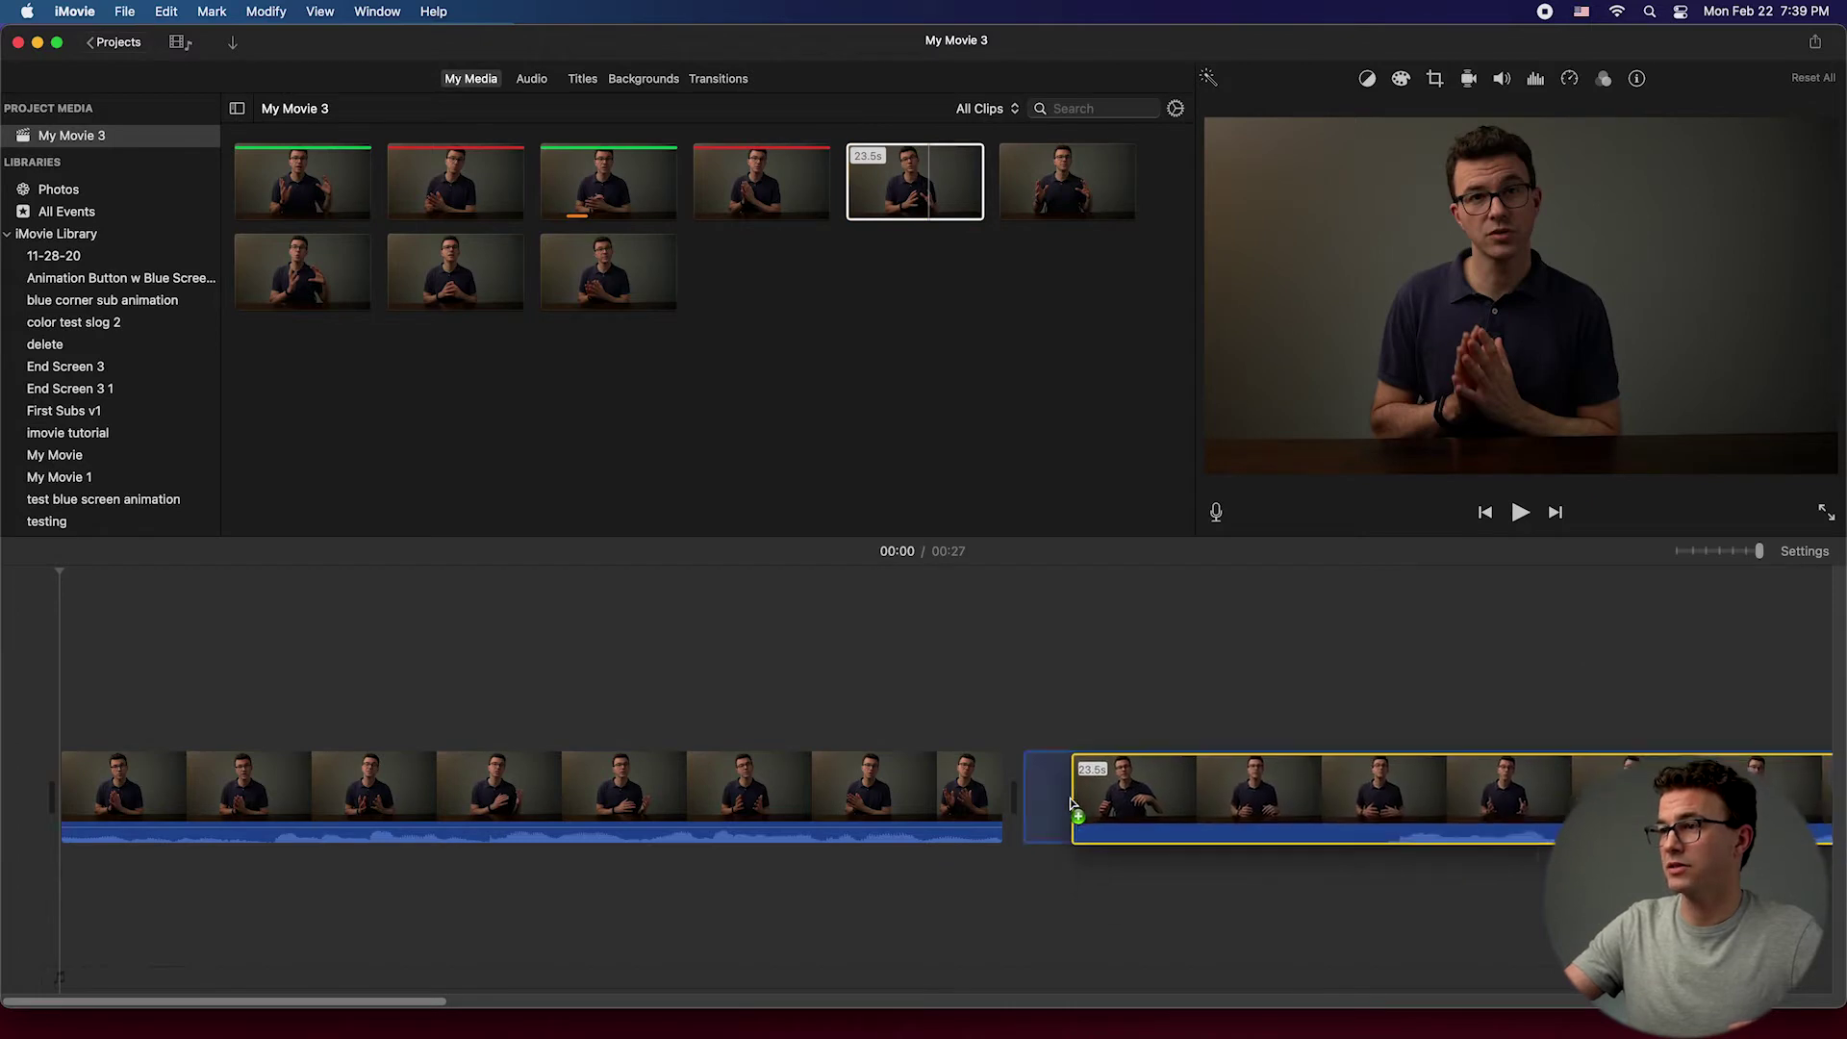
{"action": "left_click", "coordinate": [589, 294]}
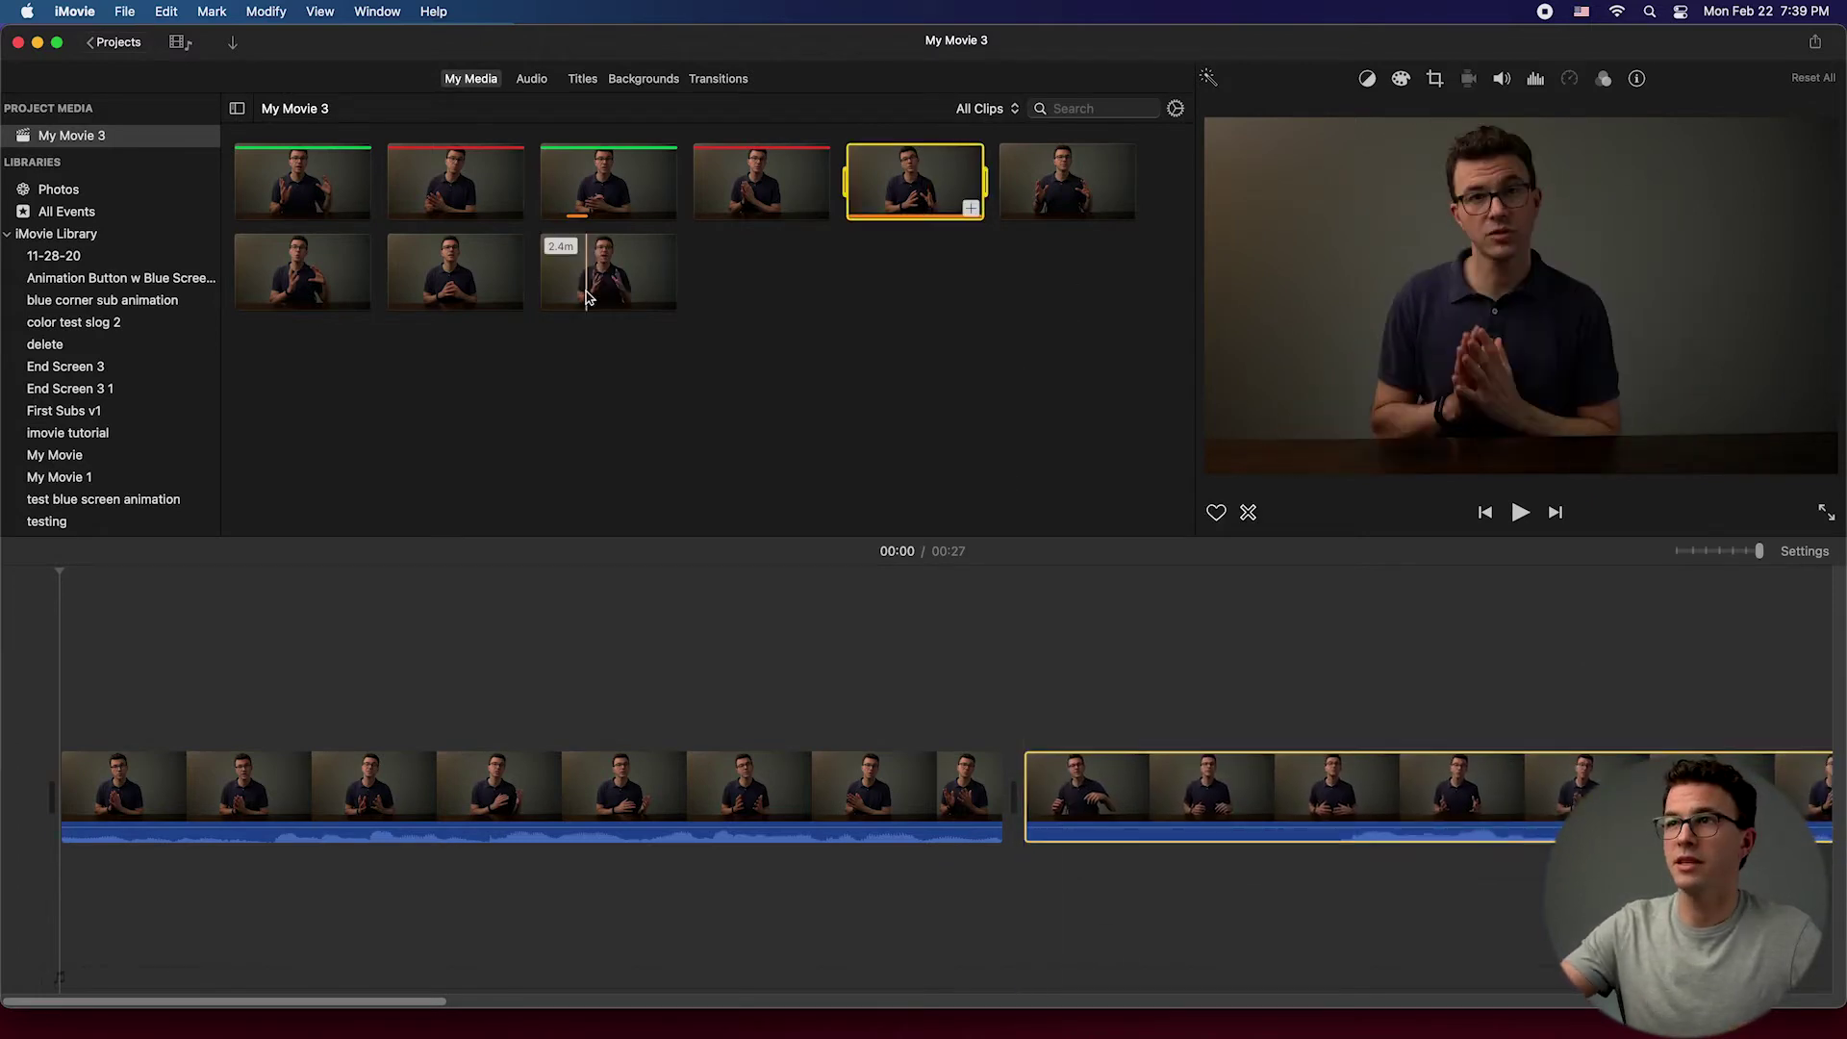
{"action": "left_click_drag", "start_coordinate": [589, 294], "coordinate": [491, 176]}
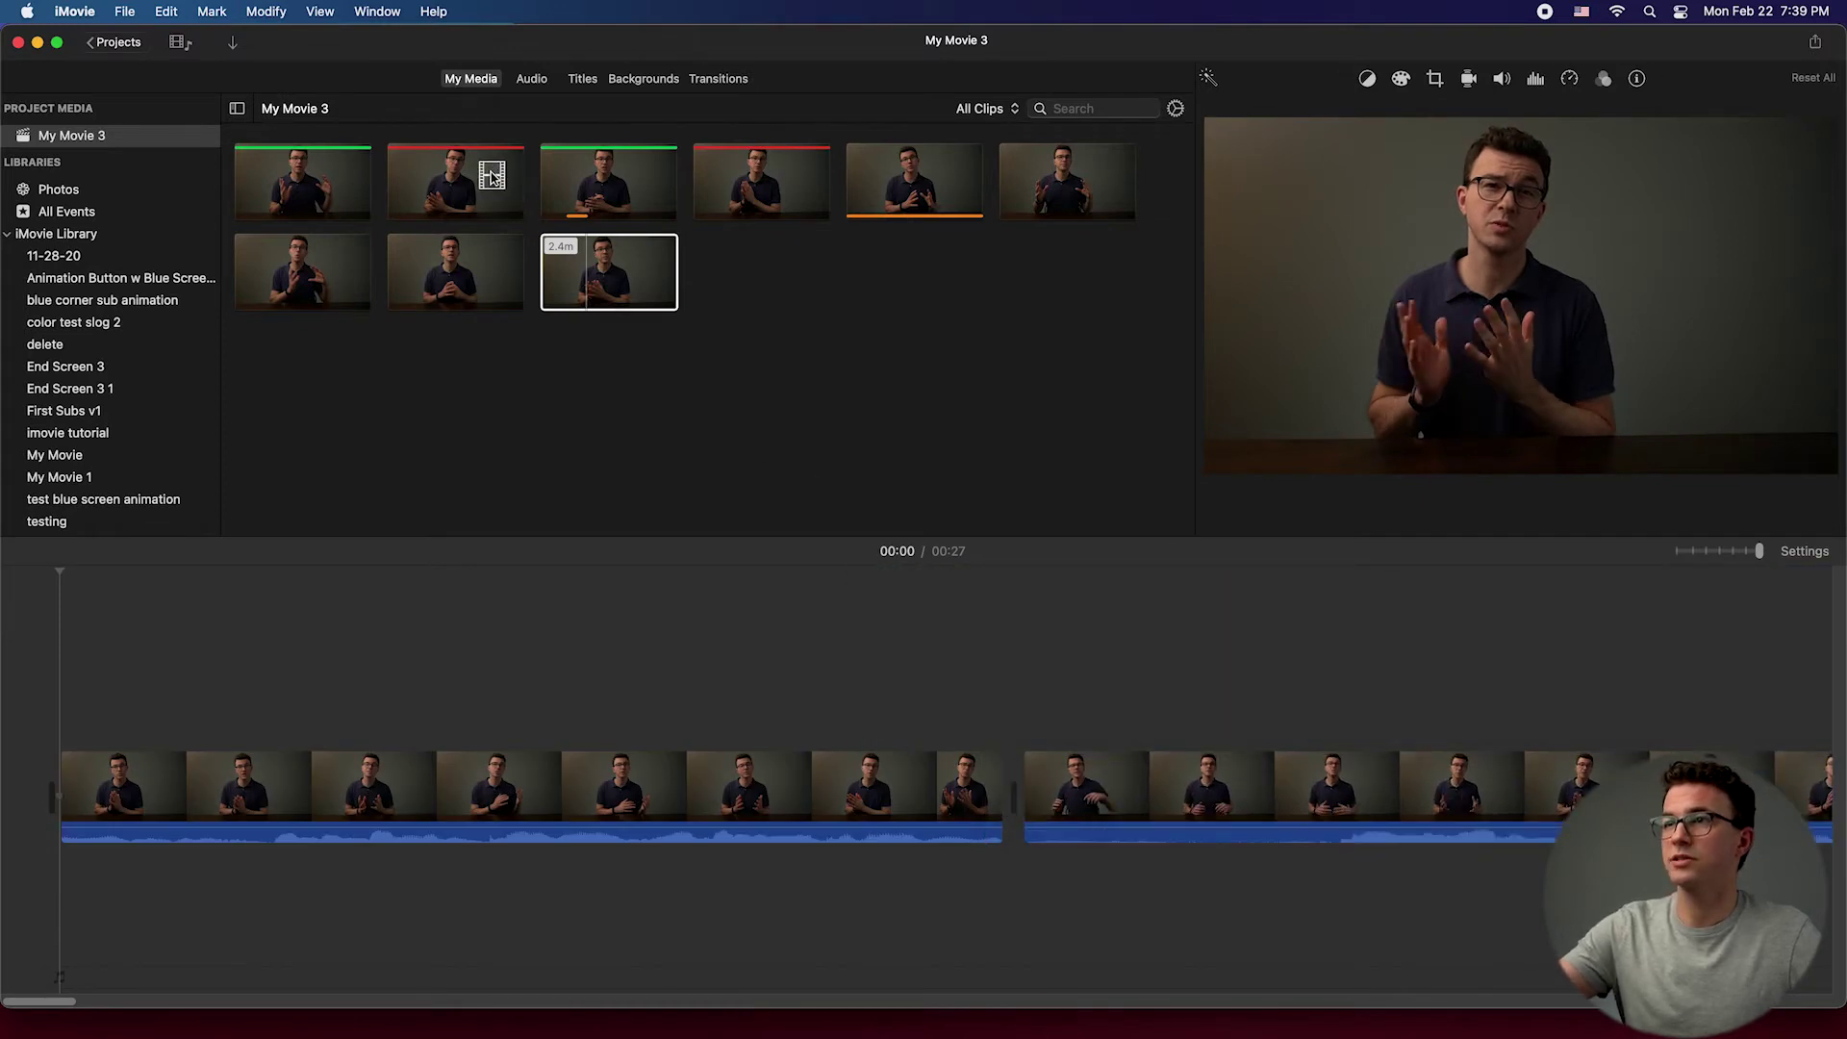
{"action": "left_click_drag", "start_coordinate": [593, 267], "coordinate": [1034, 776]}
{"action": "scroll", "coordinate": [1077, 793], "scroll_direction": "right", "scroll_amount": 10}
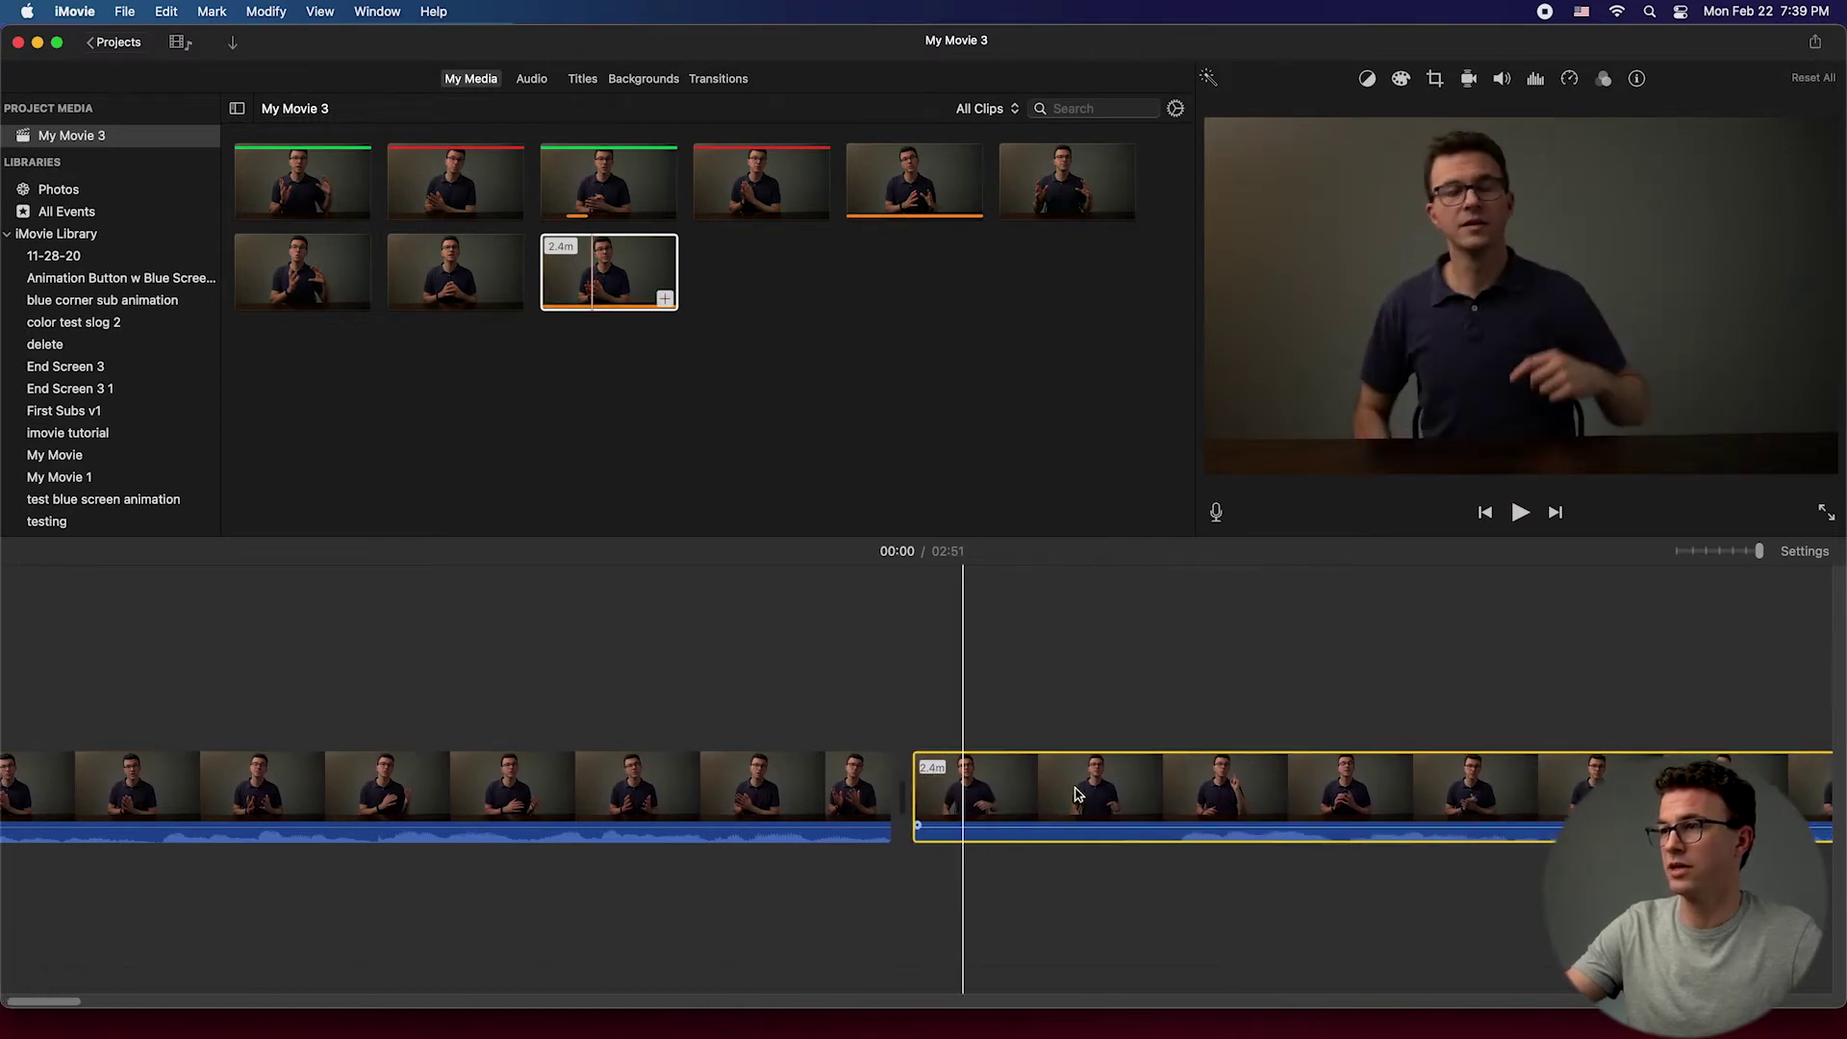
{"action": "scroll", "coordinate": [1078, 793], "scroll_direction": "left", "scroll_amount": 10}
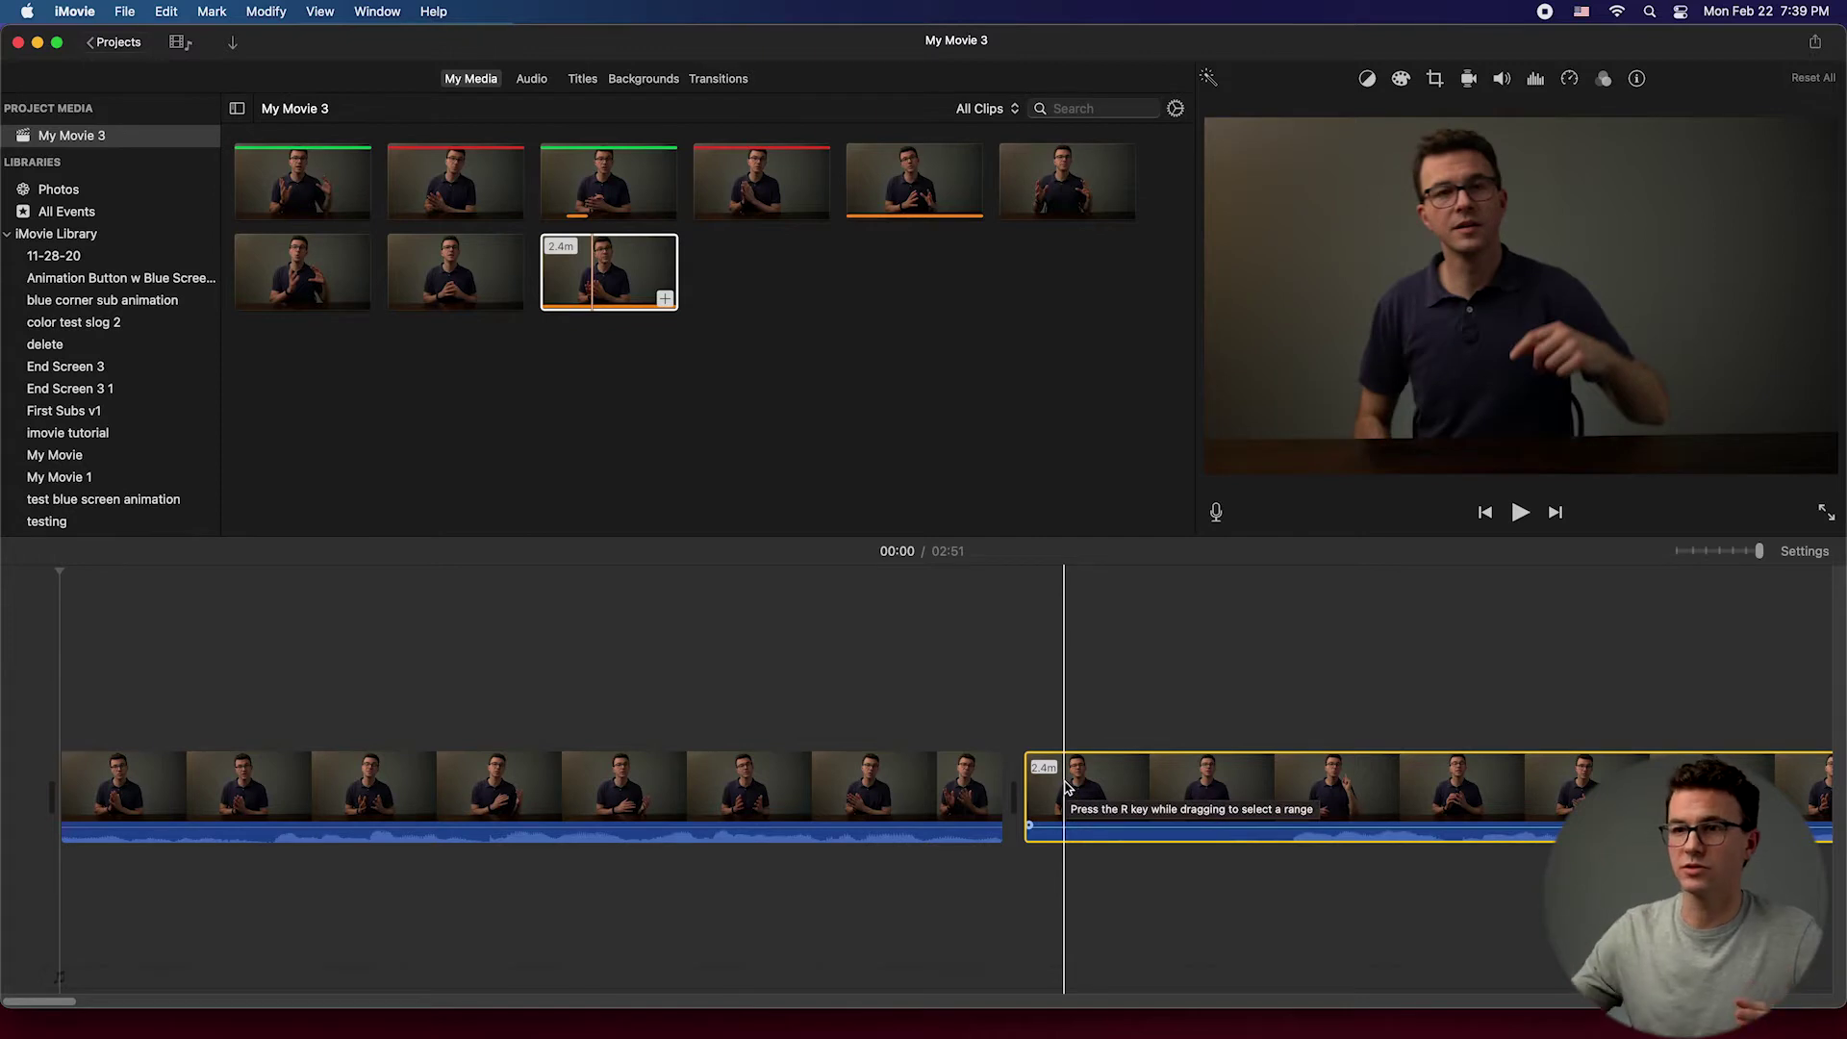
Step: Trim the start of the first timeline clip and extend its end, giving a length of about 5.9 seconds
{"action": "left_click", "coordinate": [653, 702]}
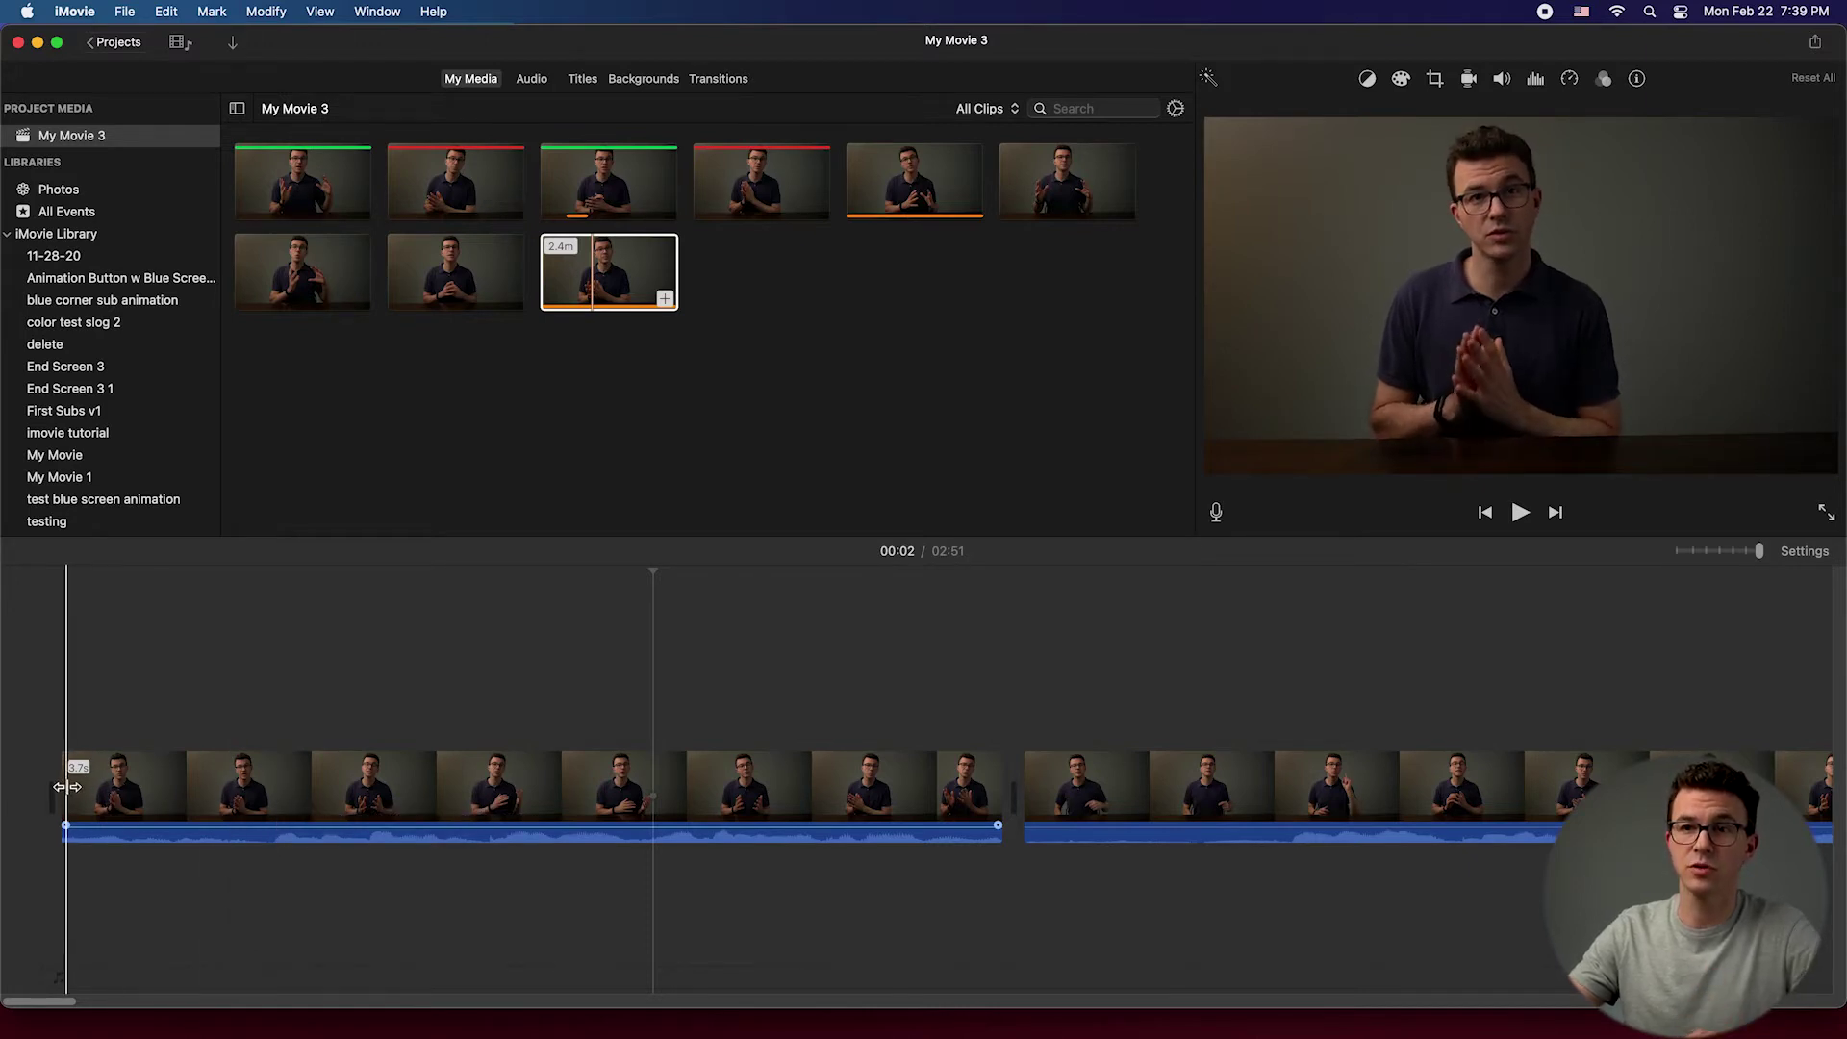
{"action": "left_click_drag", "start_coordinate": [55, 787], "coordinate": [271, 799]}
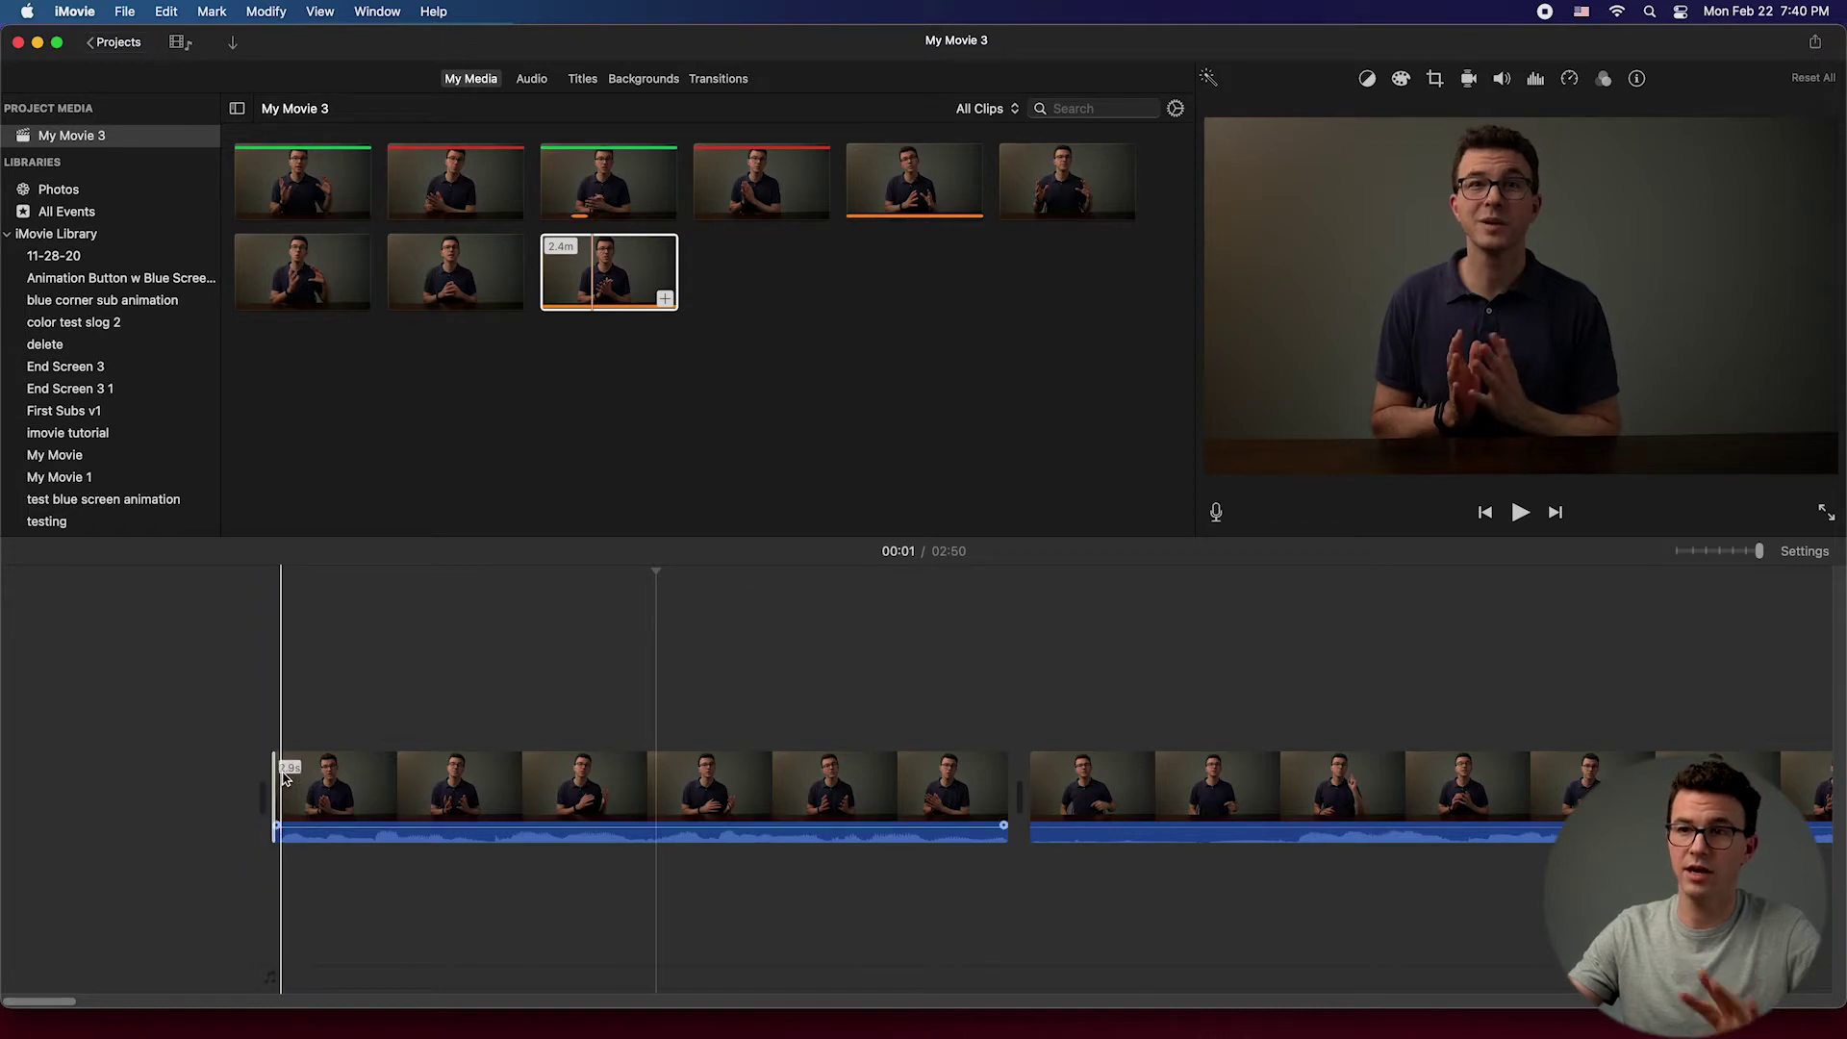
{"action": "left_click_drag", "start_coordinate": [274, 781], "coordinate": [208, 781]}
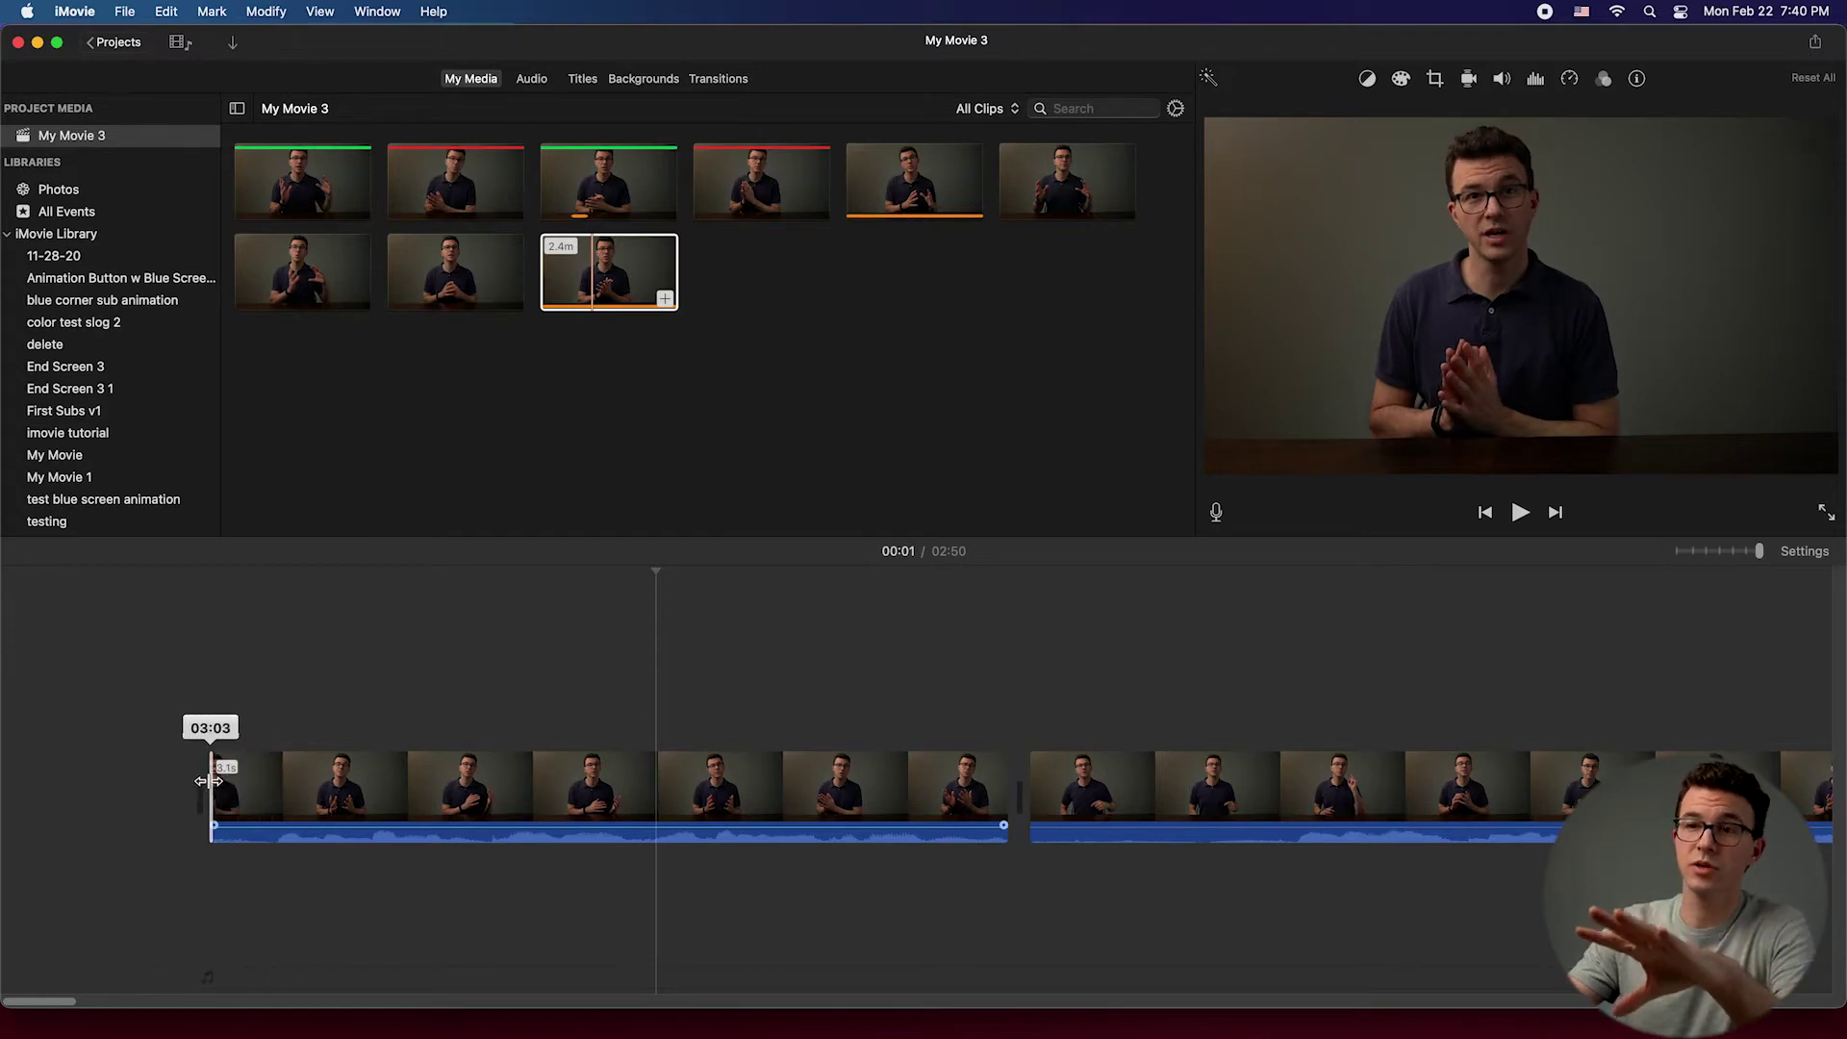
{"action": "left_click_drag", "start_coordinate": [209, 781], "coordinate": [200, 781]}
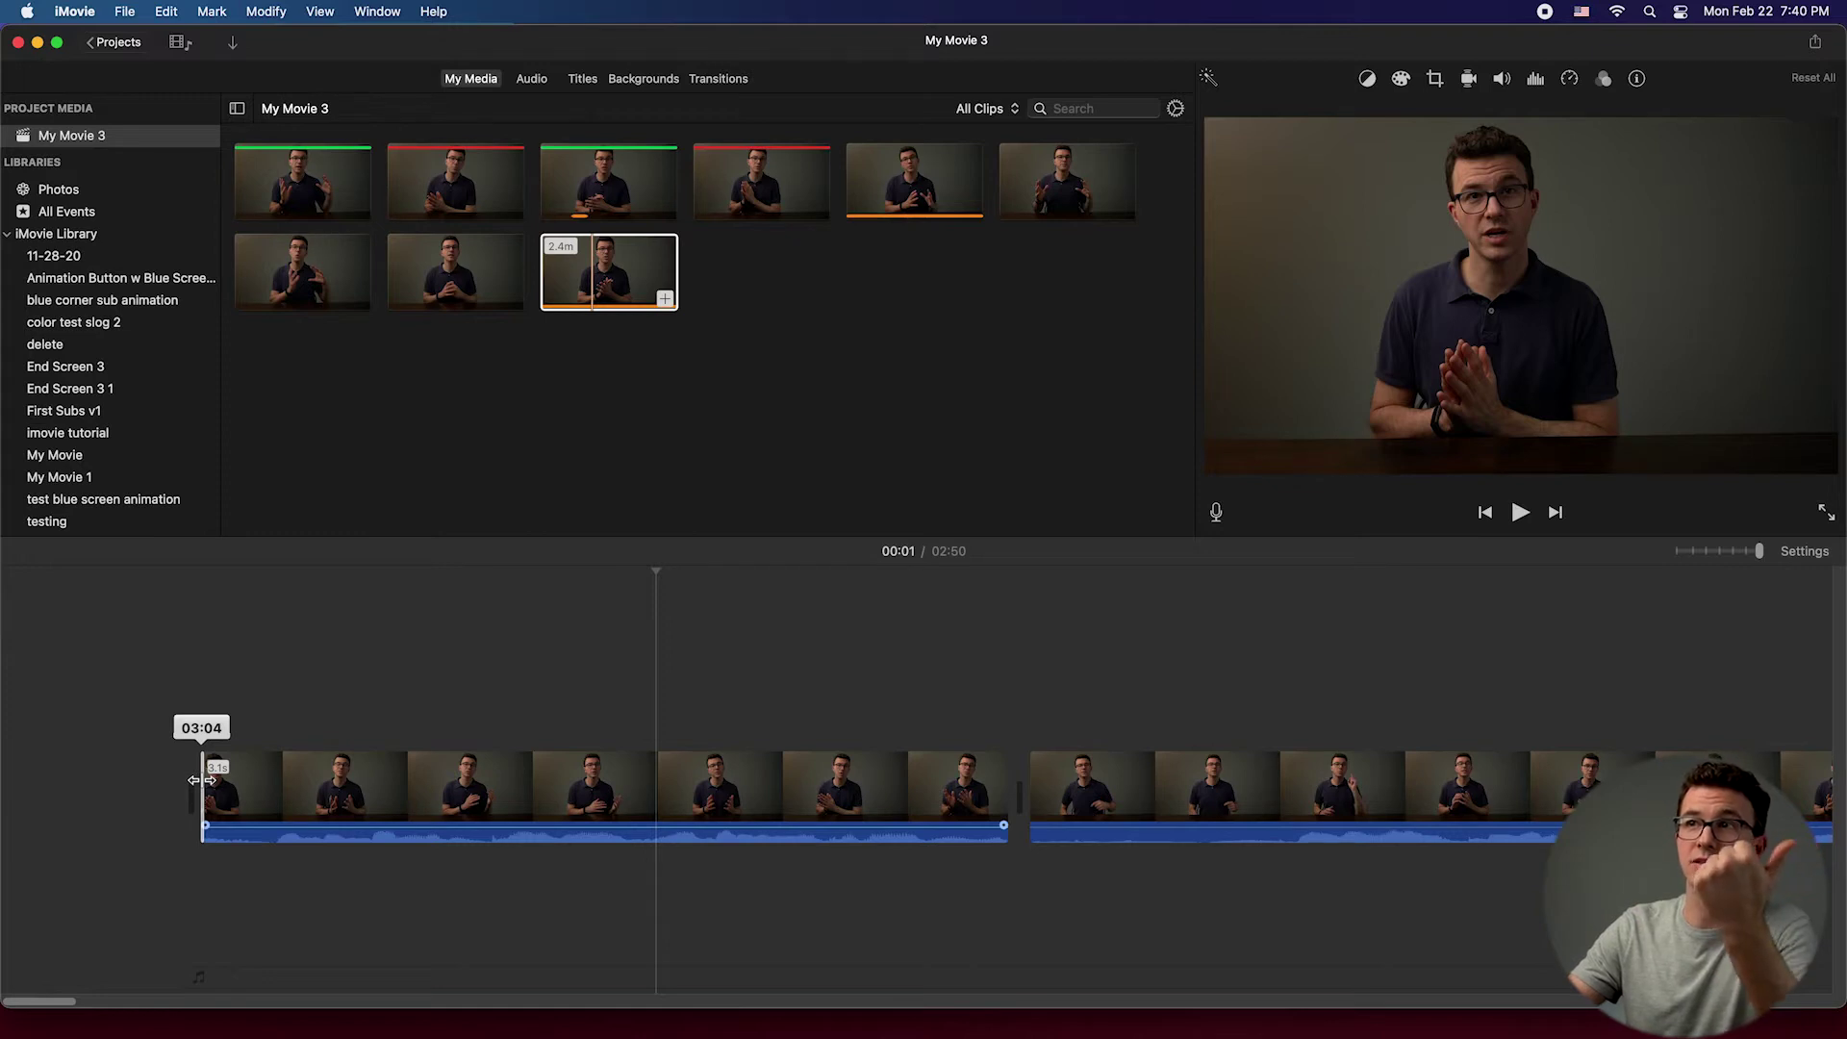
{"action": "left_click_drag", "start_coordinate": [201, 781], "coordinate": [289, 783]}
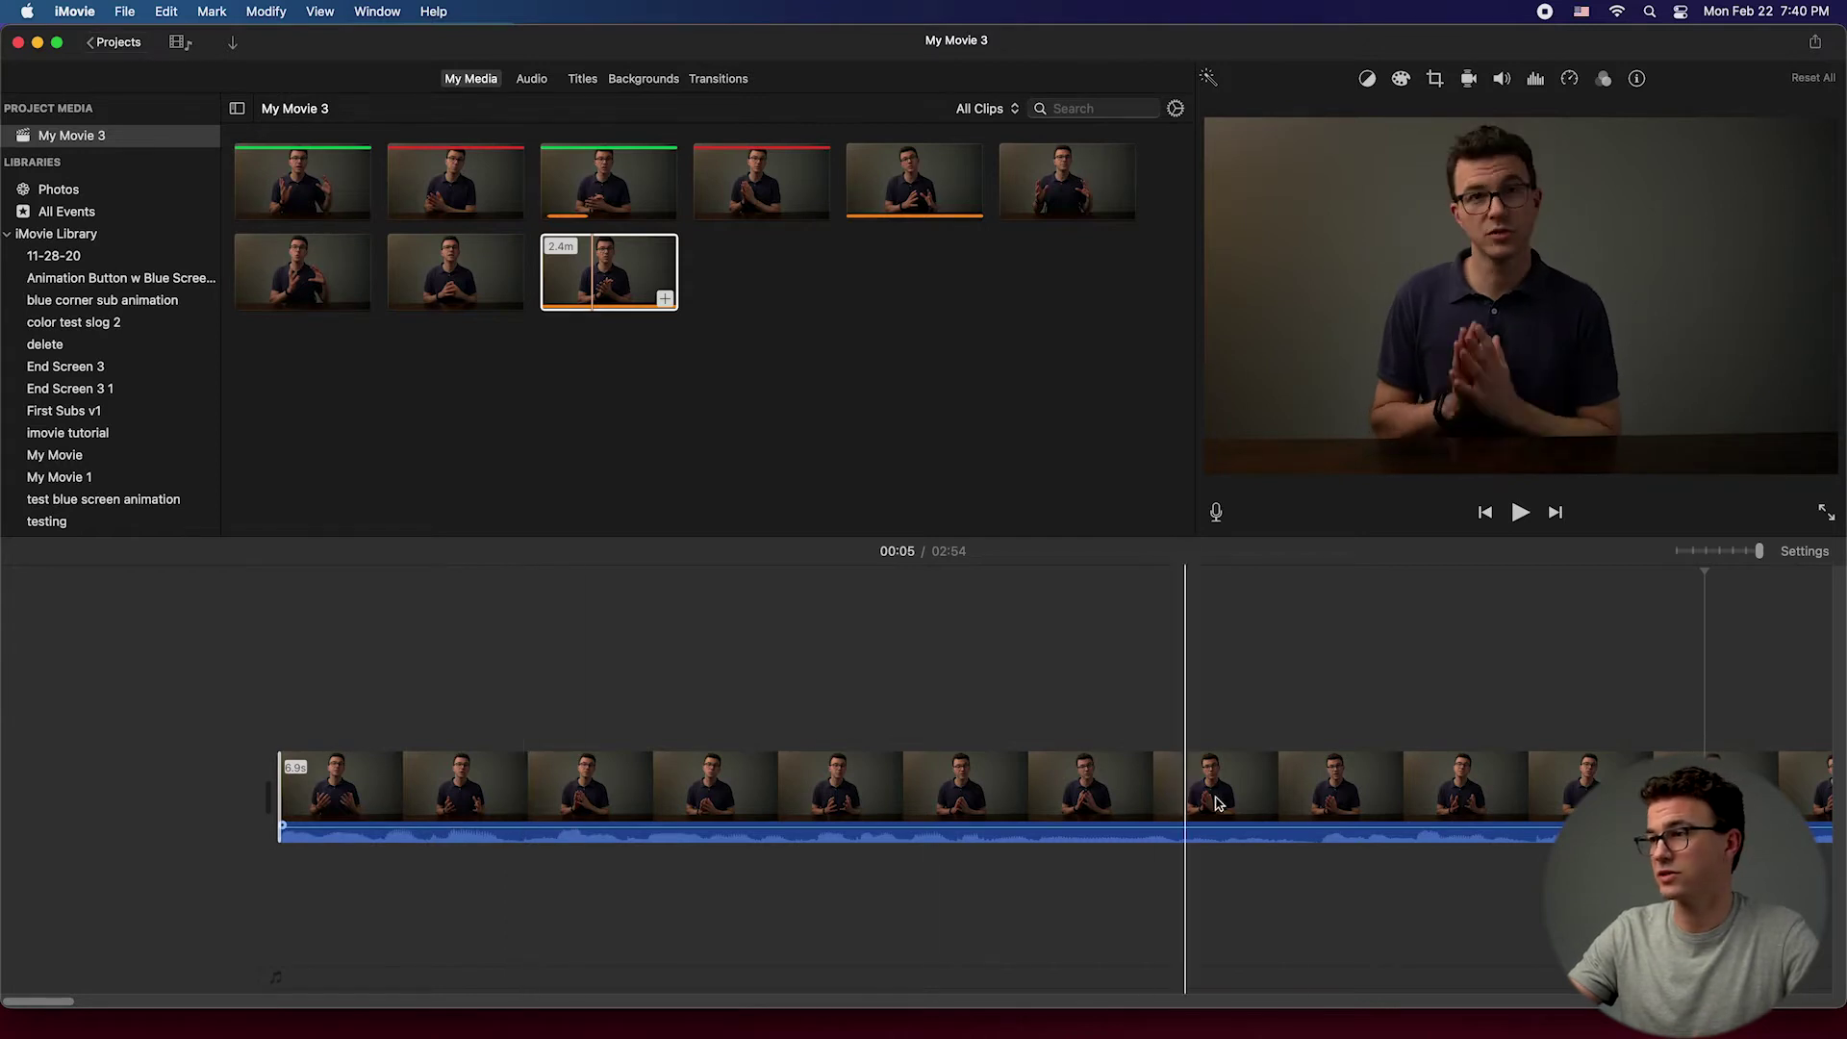
Step: Split the first timeline clip at about 4 seconds and delete the part after the cut
{"action": "left_click", "coordinate": [1322, 805]}
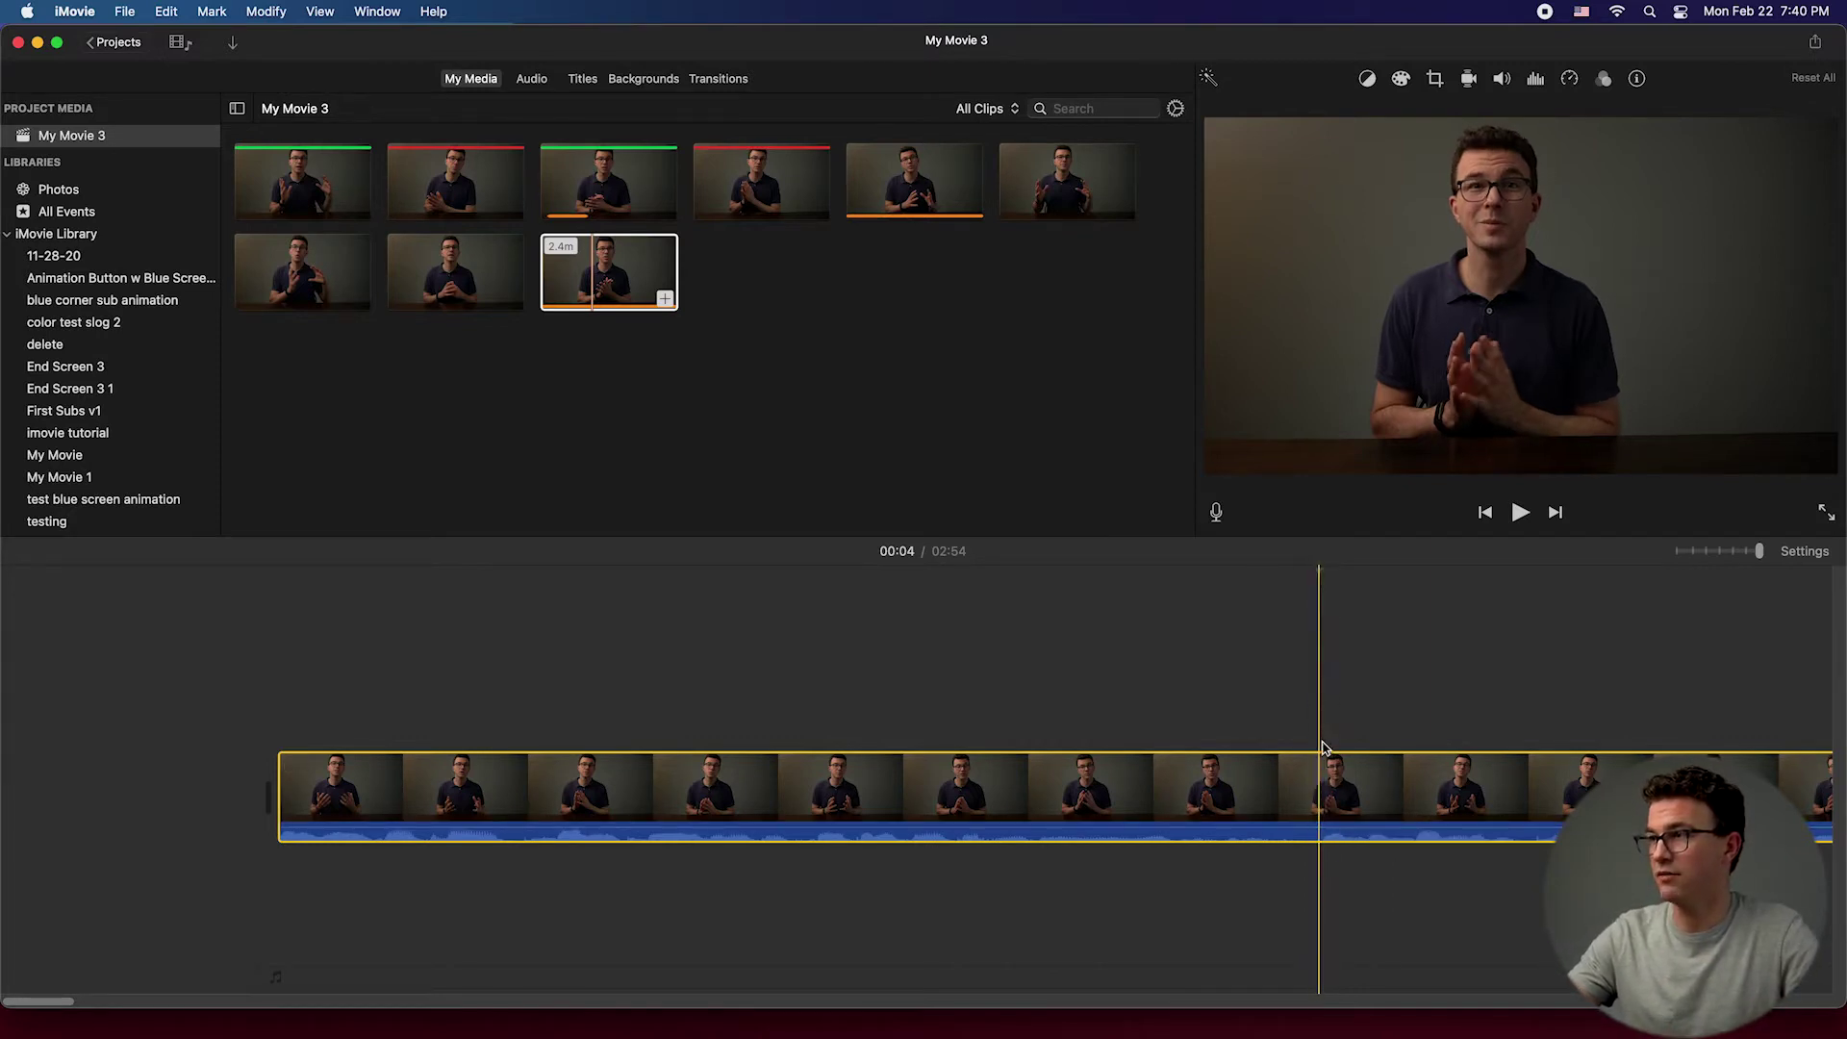
{"action": "right_click", "coordinate": [1320, 789]}
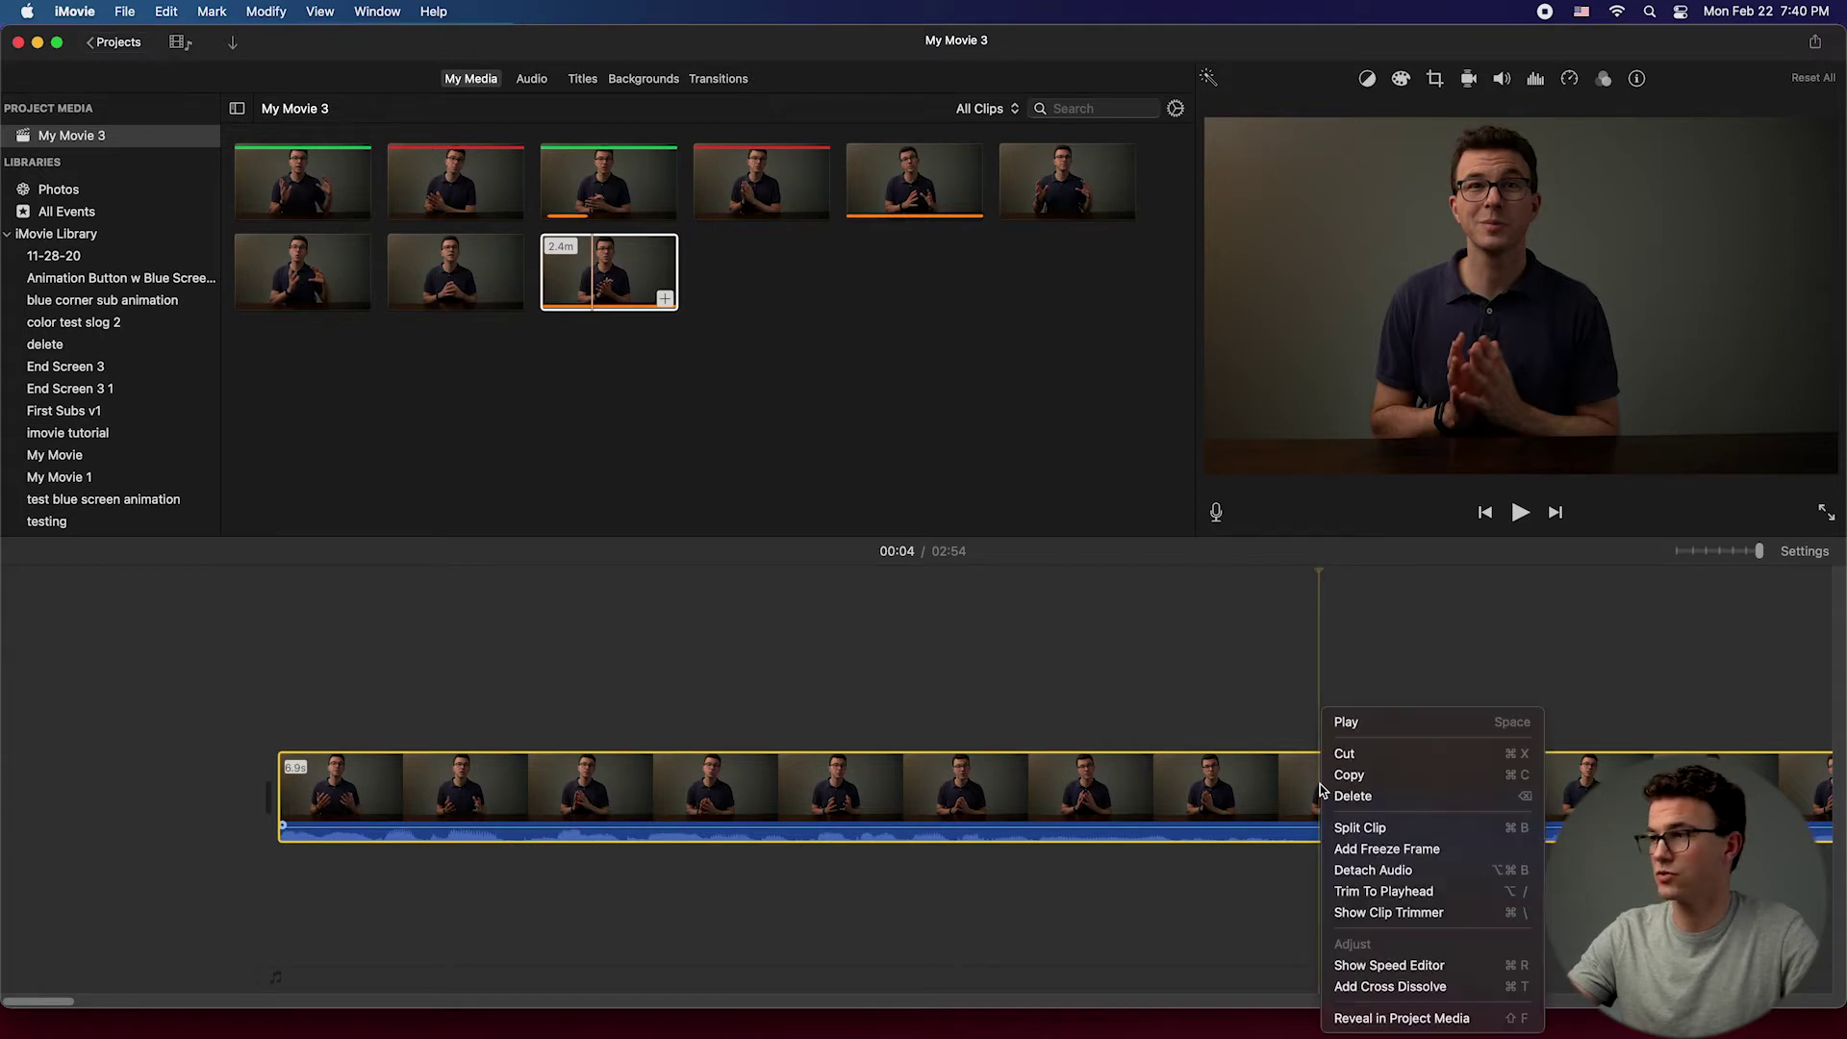
{"action": "left_click", "coordinate": [1359, 829]}
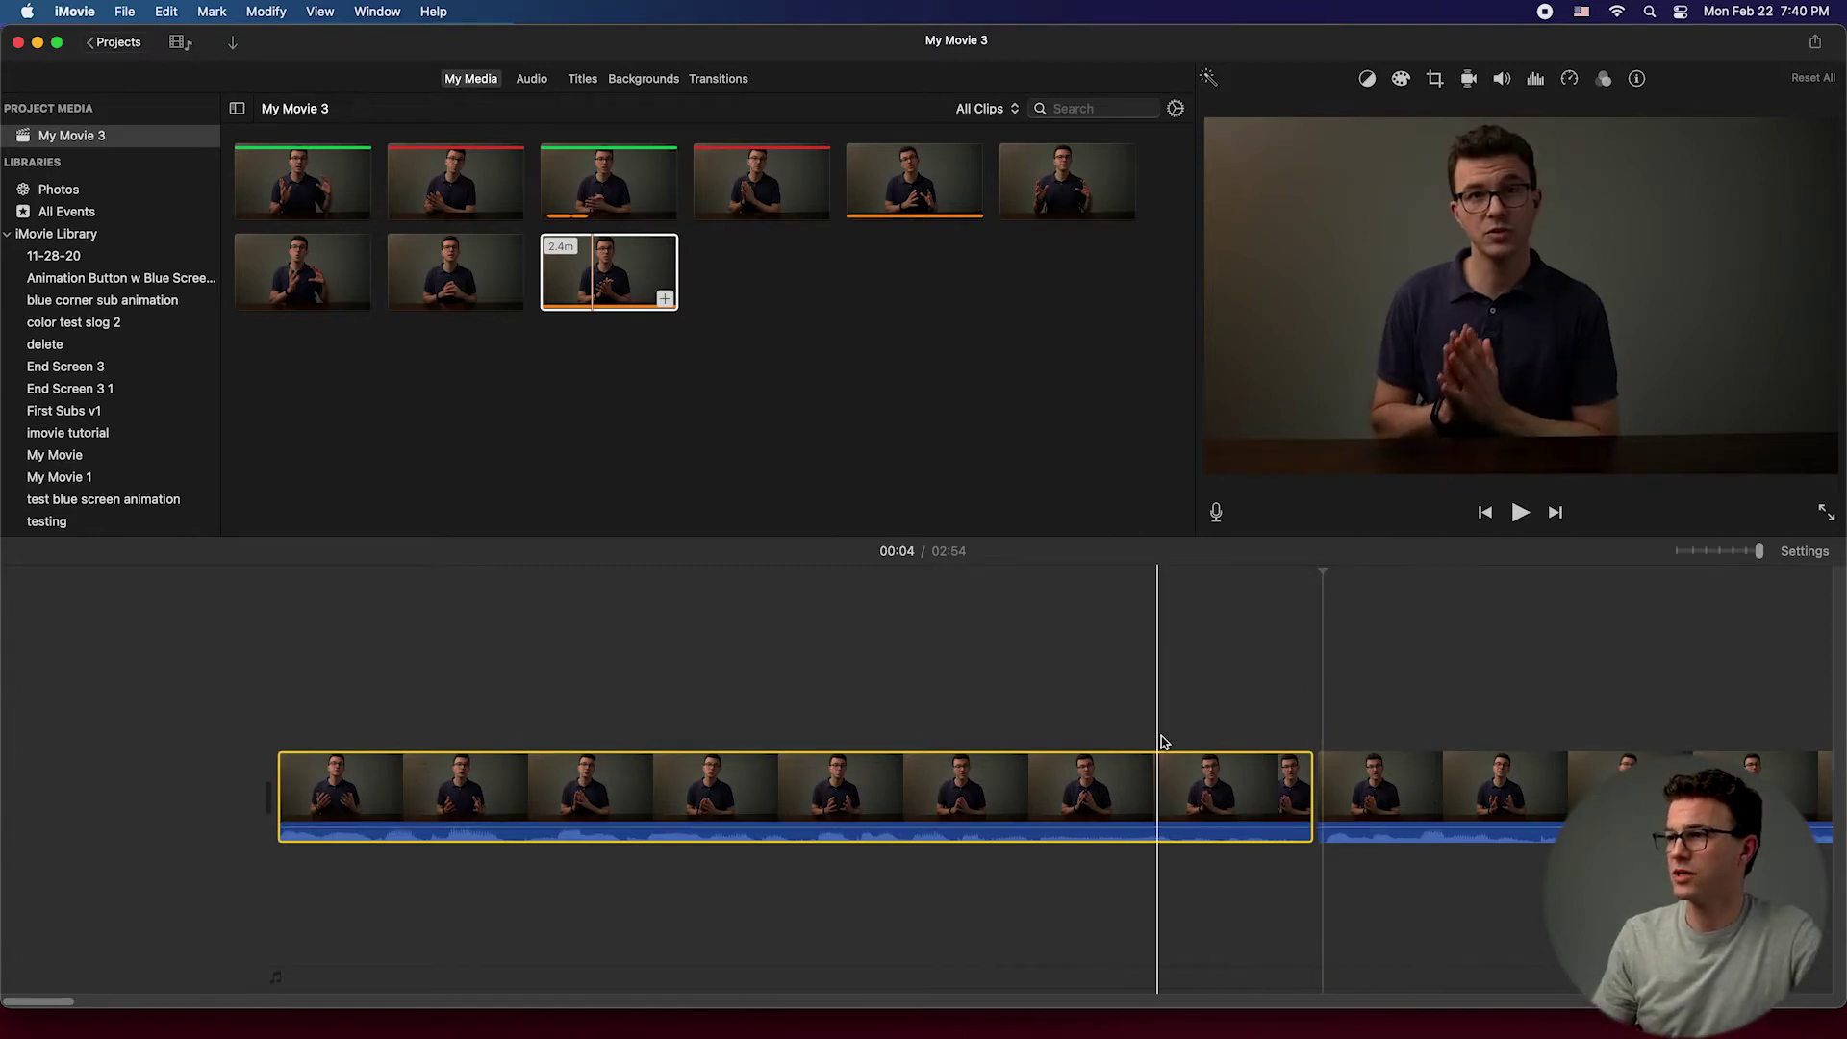
{"action": "left_click", "coordinate": [1450, 792]}
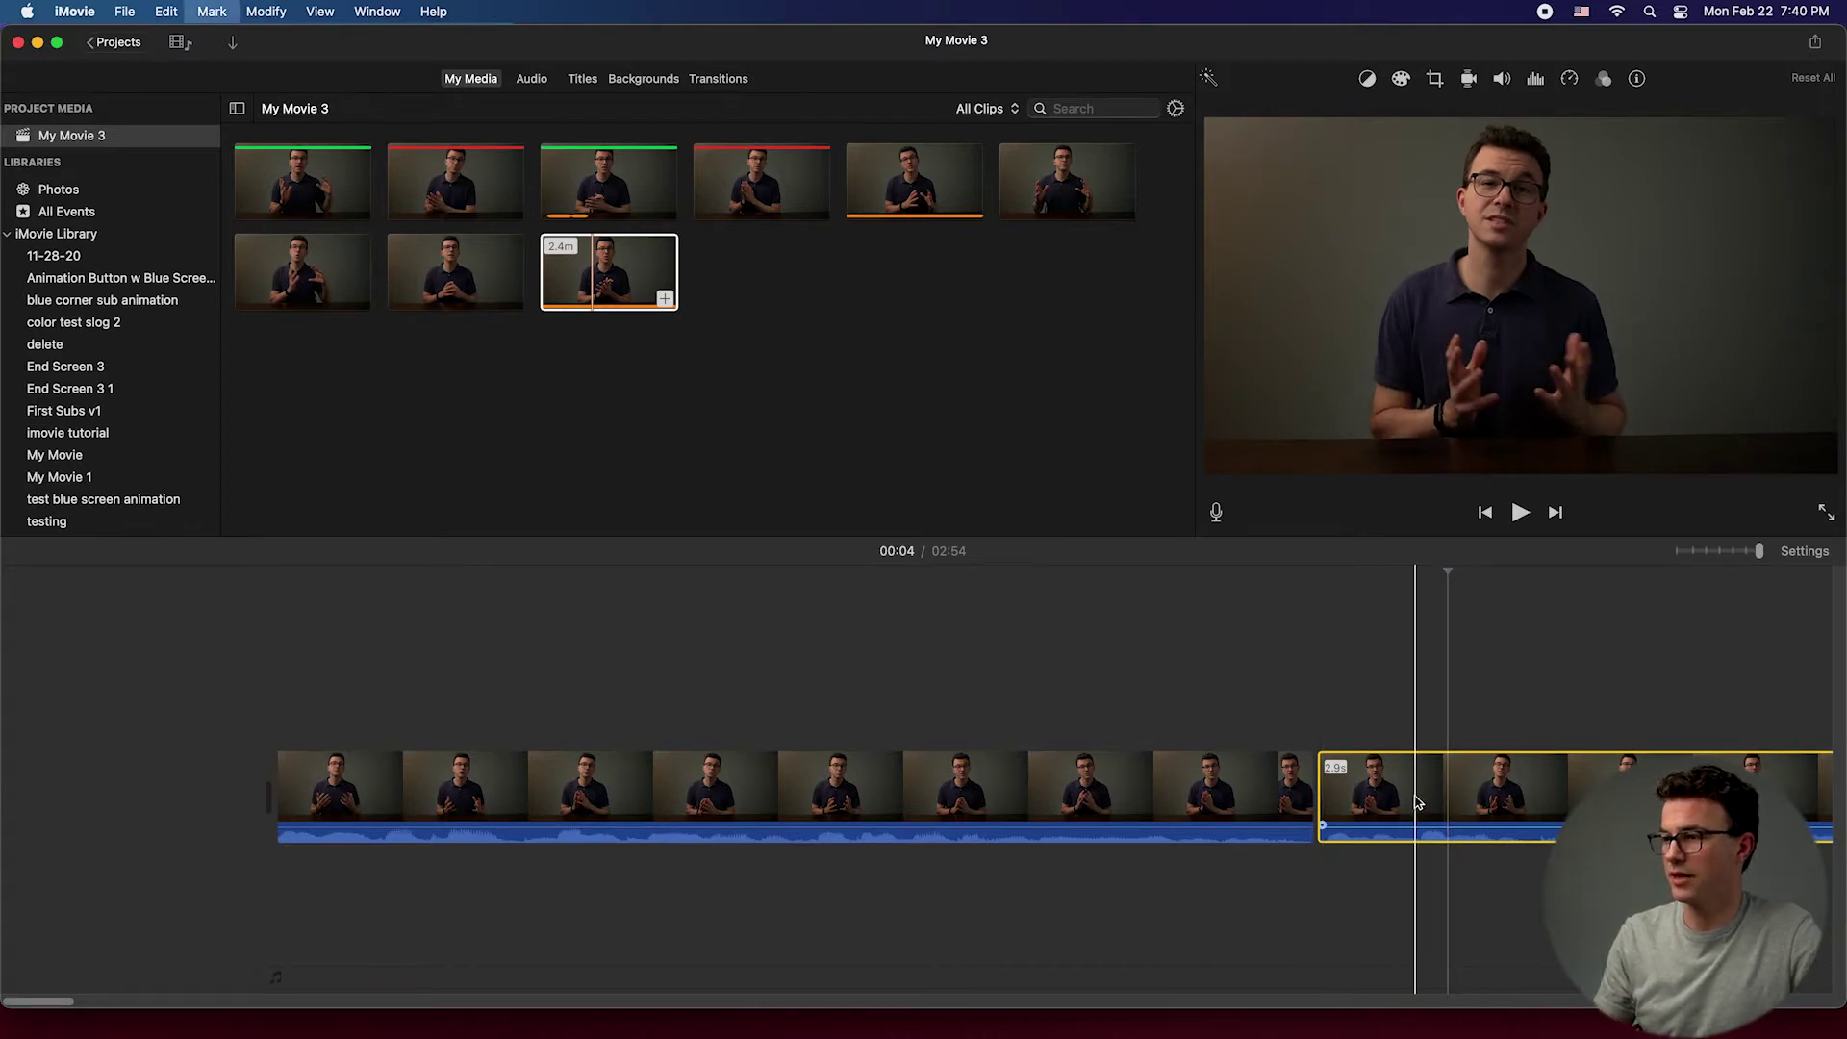
{"action": "key", "text": "Delete"}
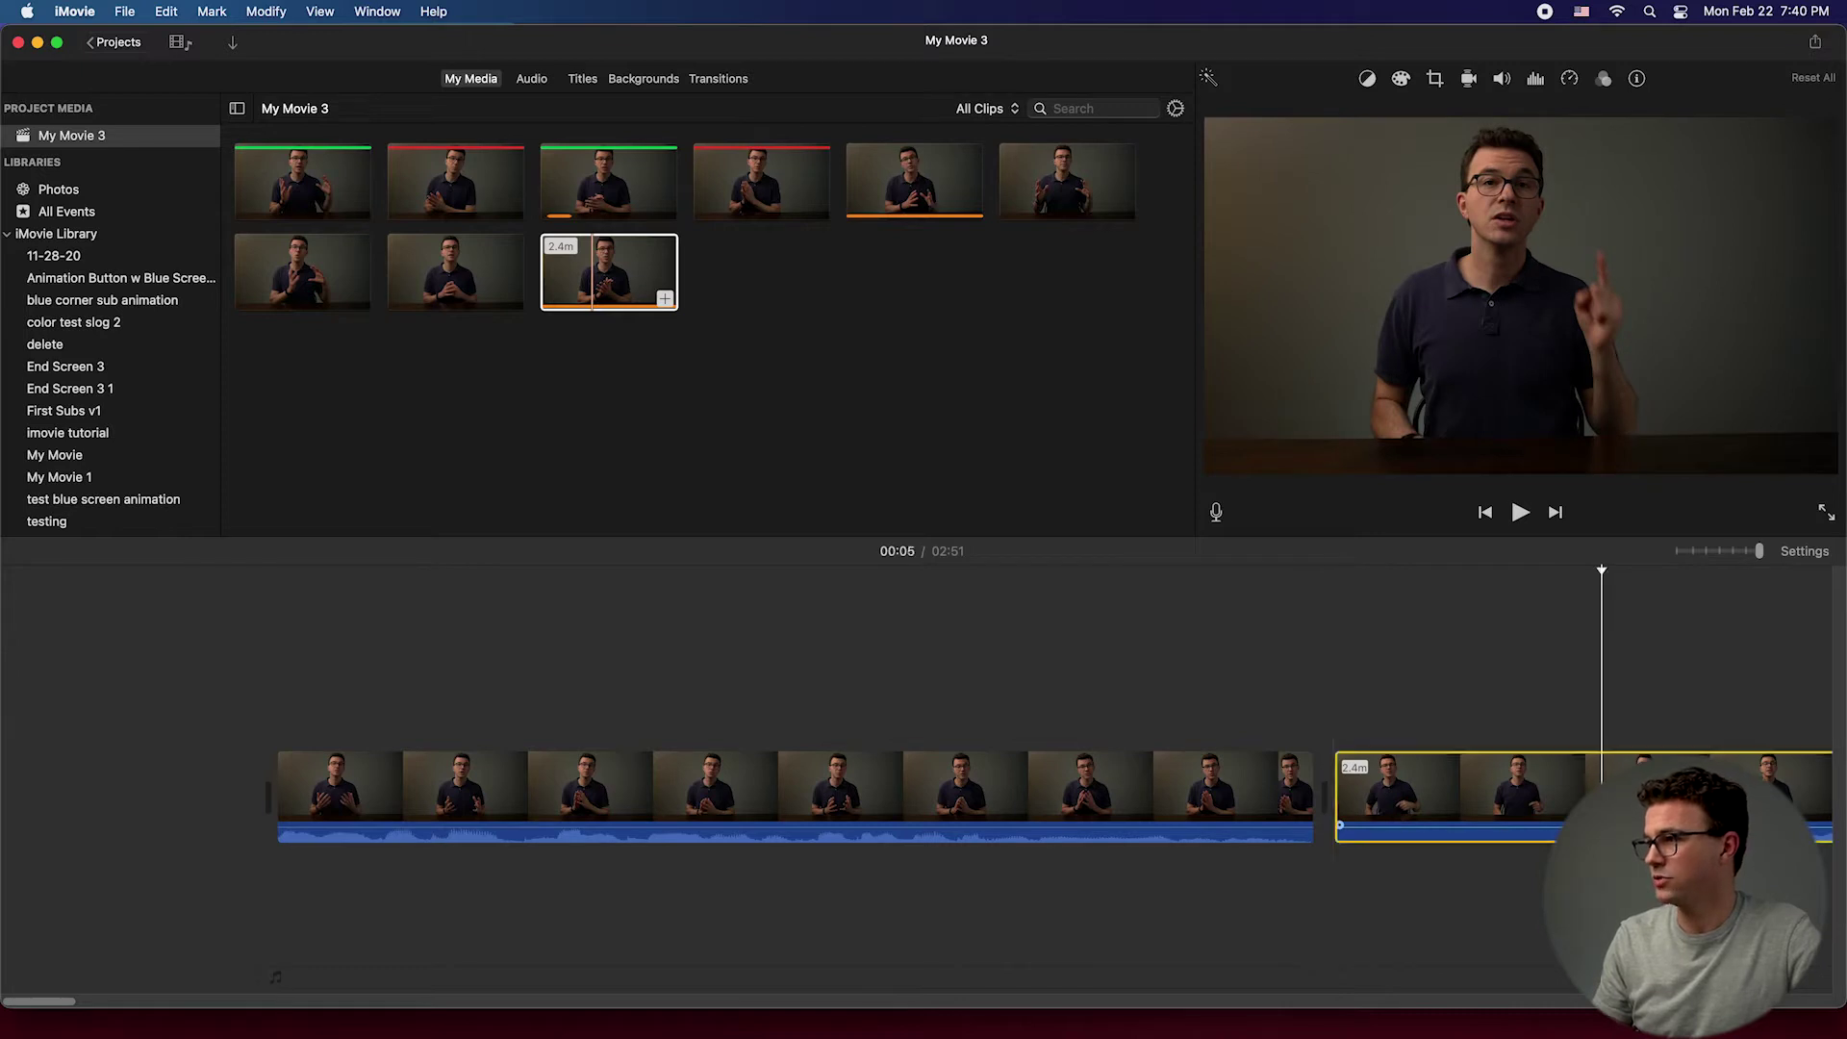
Step: Split the second timeline clip about 1 second after its start and delete the short opening part
{"action": "right_click", "coordinate": [1603, 779]}
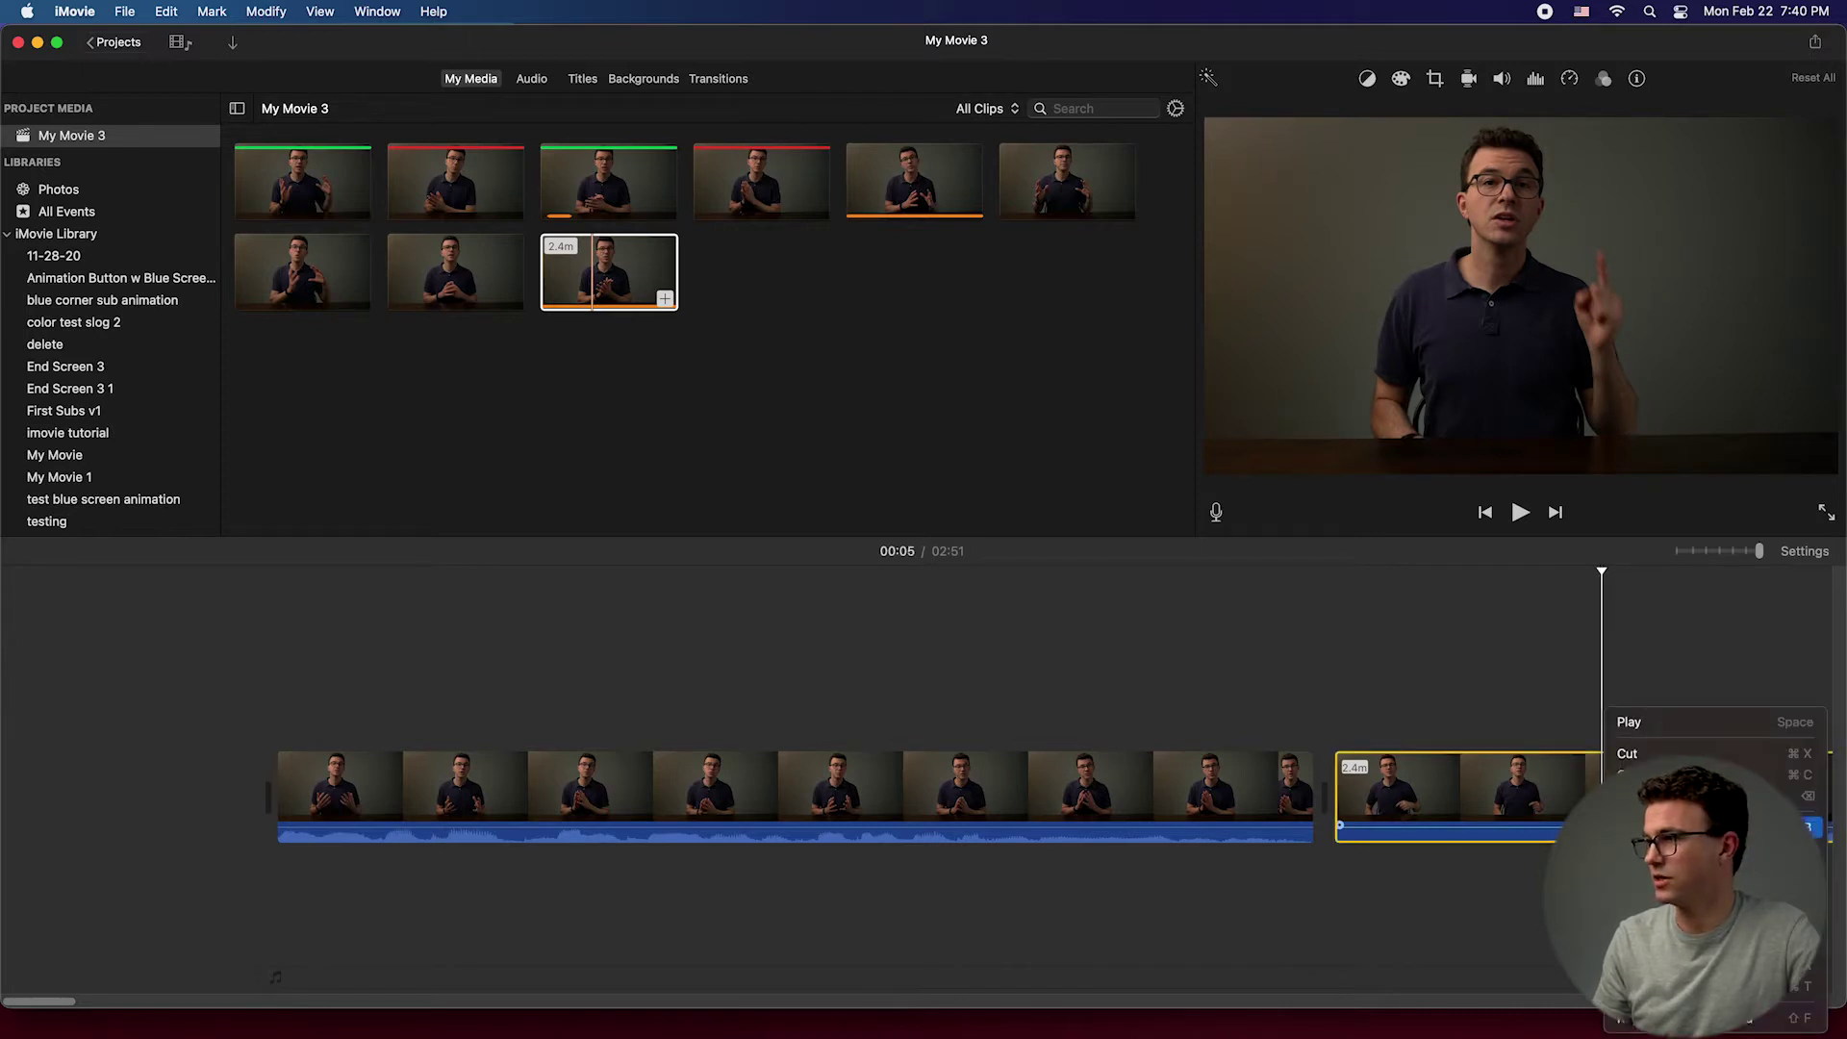
{"action": "left_click", "coordinate": [1693, 827]}
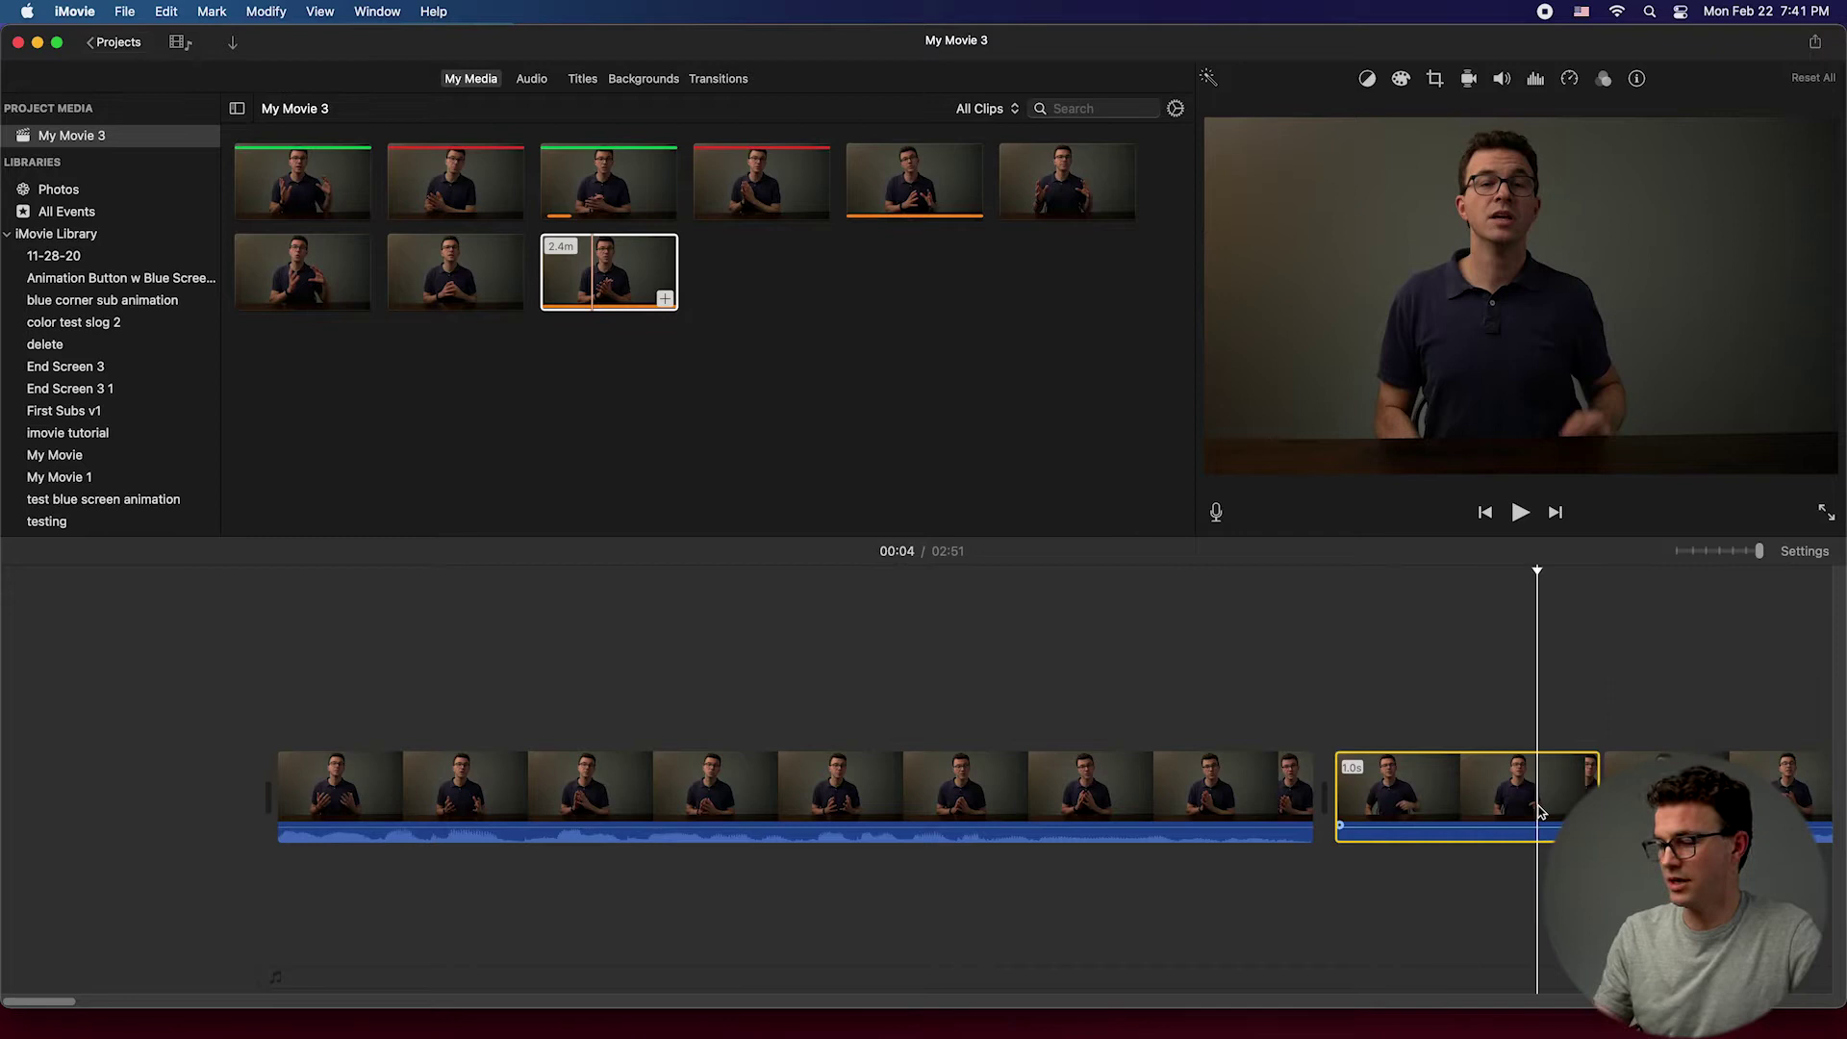
{"action": "key", "text": "Delete"}
Step: Split the second timeline clip at about 3.9 and 4.3 seconds from its start and delete the short section between the cuts
{"action": "scroll", "coordinate": [1539, 811], "scroll_direction": "right", "scroll_amount": 10}
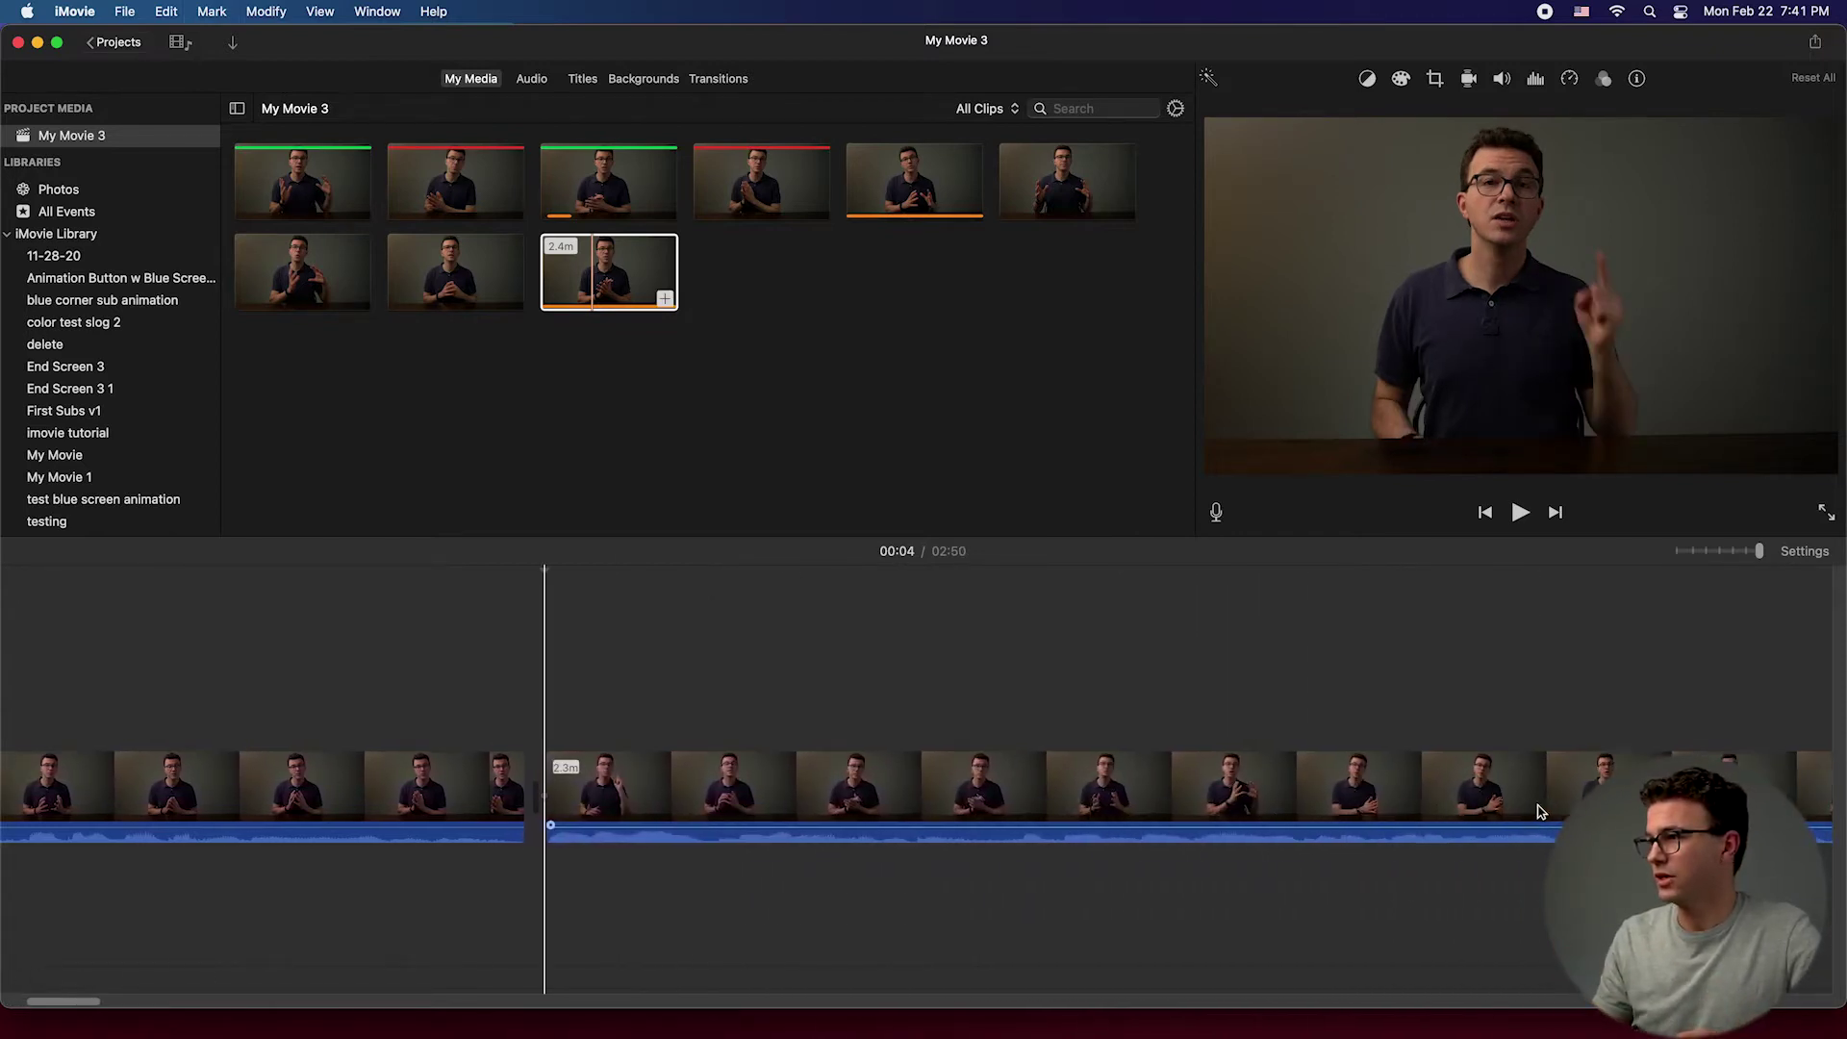
{"action": "left_click", "coordinate": [1563, 806]}
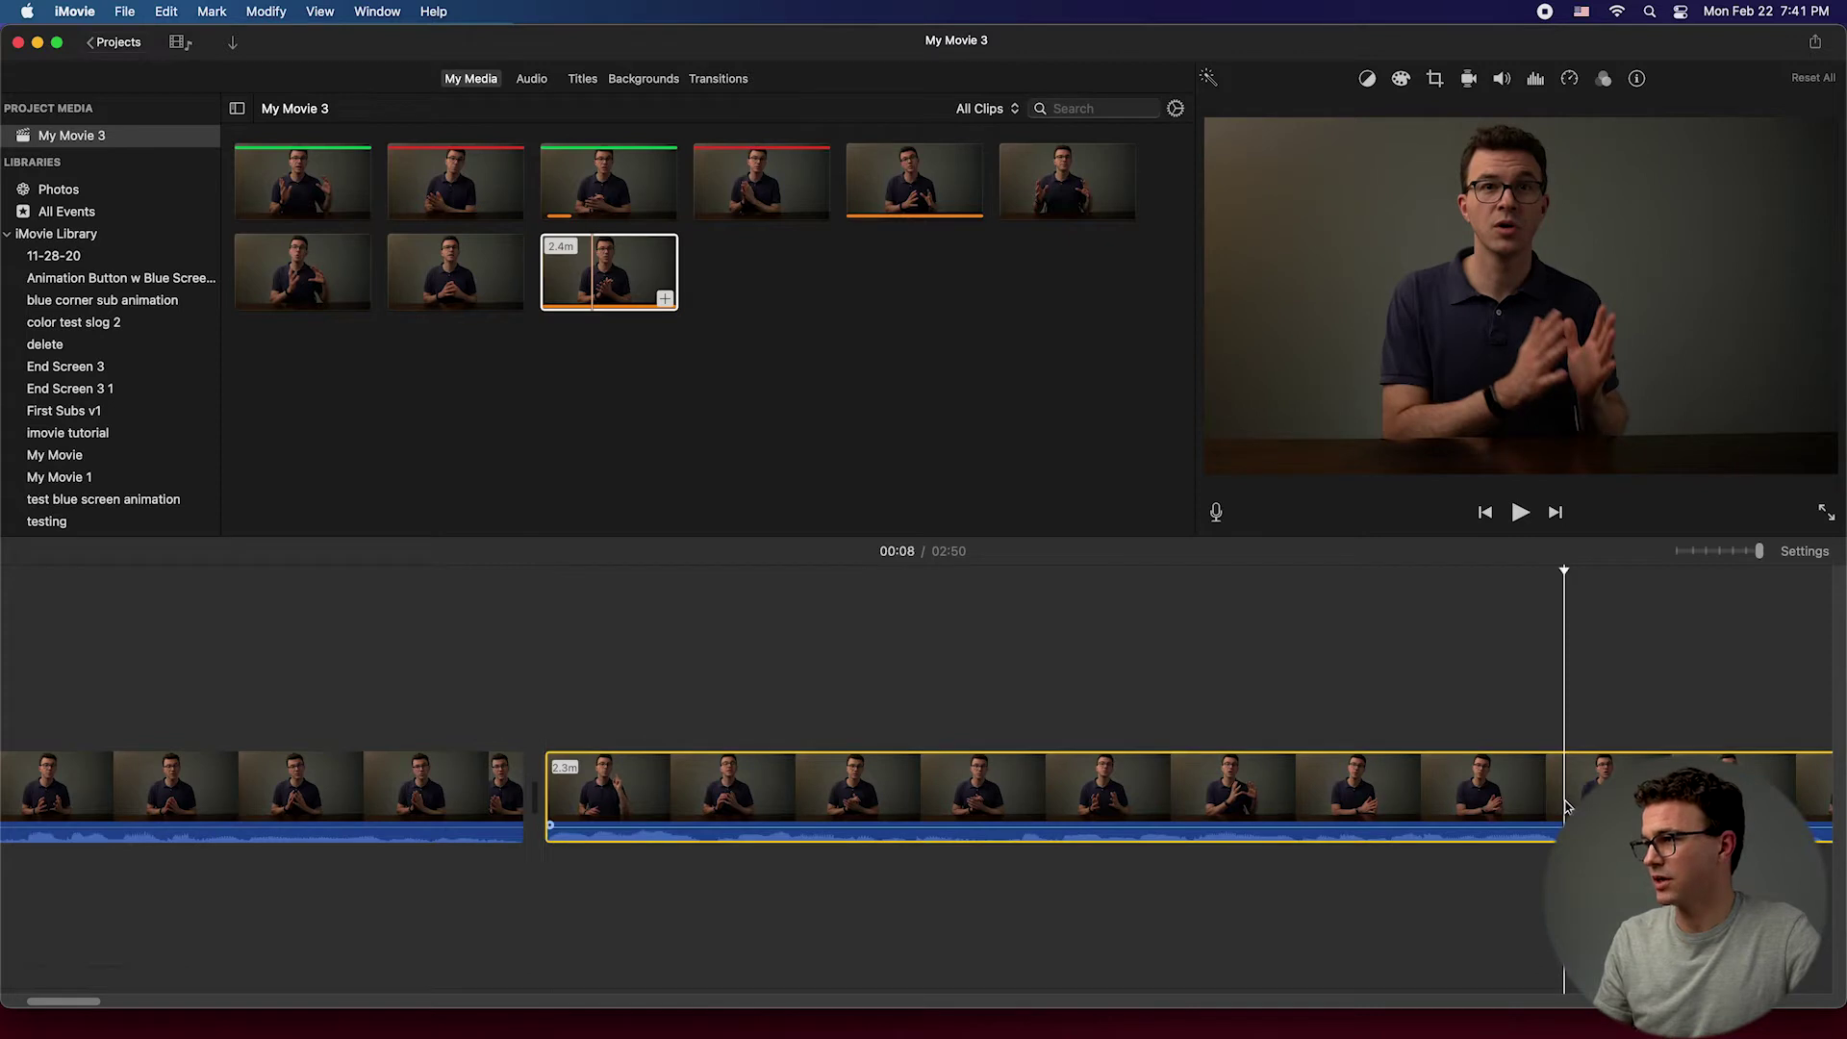
{"action": "key", "text": "space"}
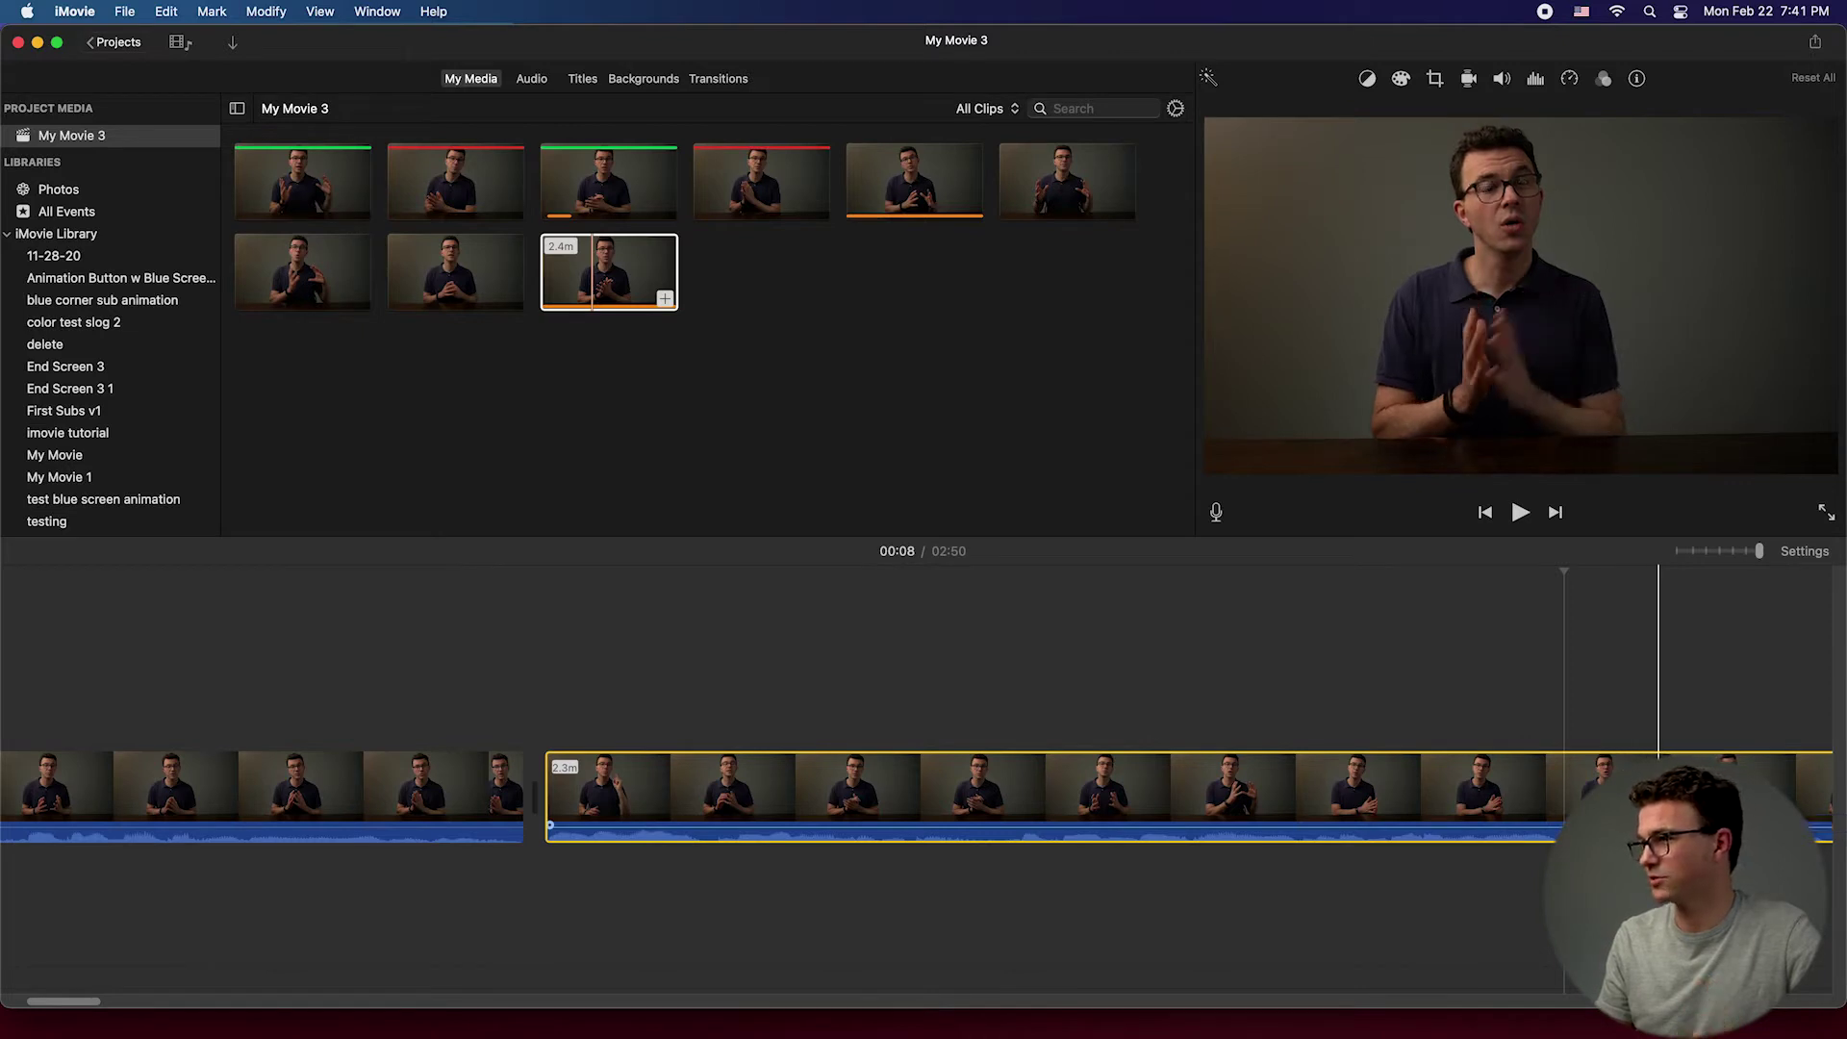
{"action": "right_click", "coordinate": [1437, 794]}
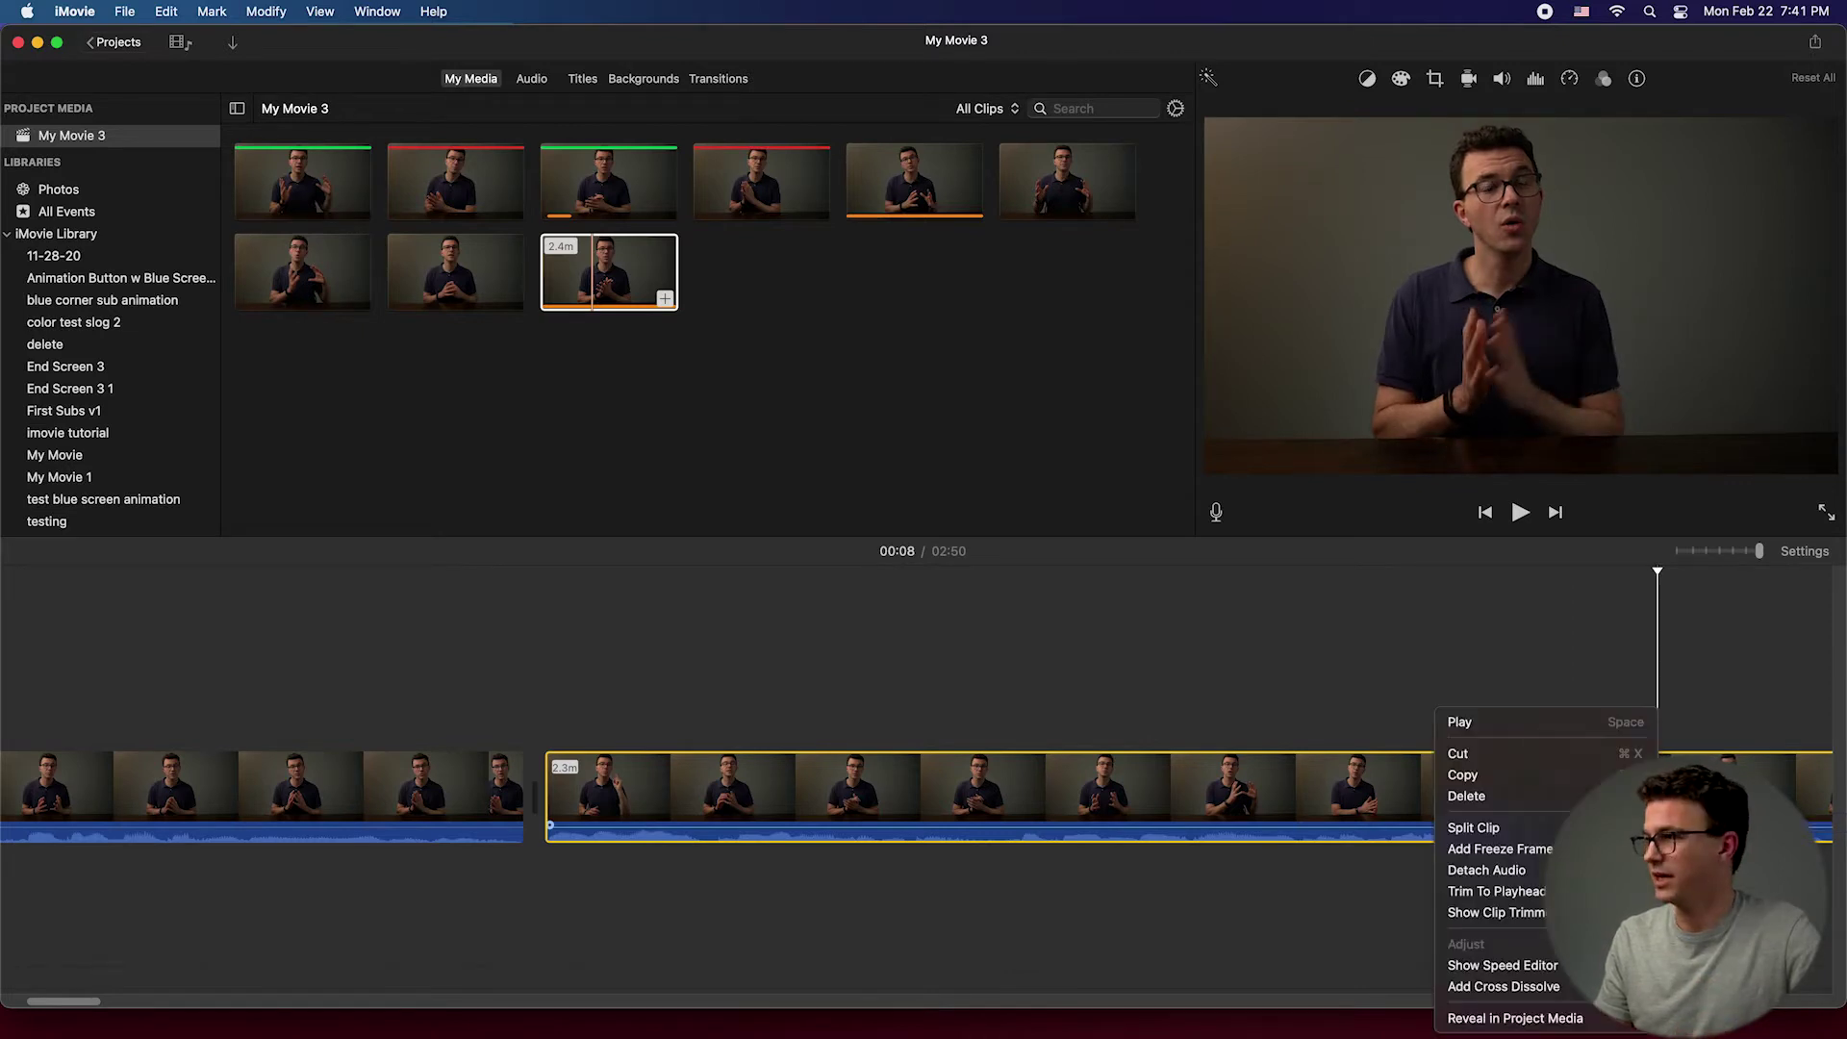
{"action": "left_click", "coordinate": [1500, 828]}
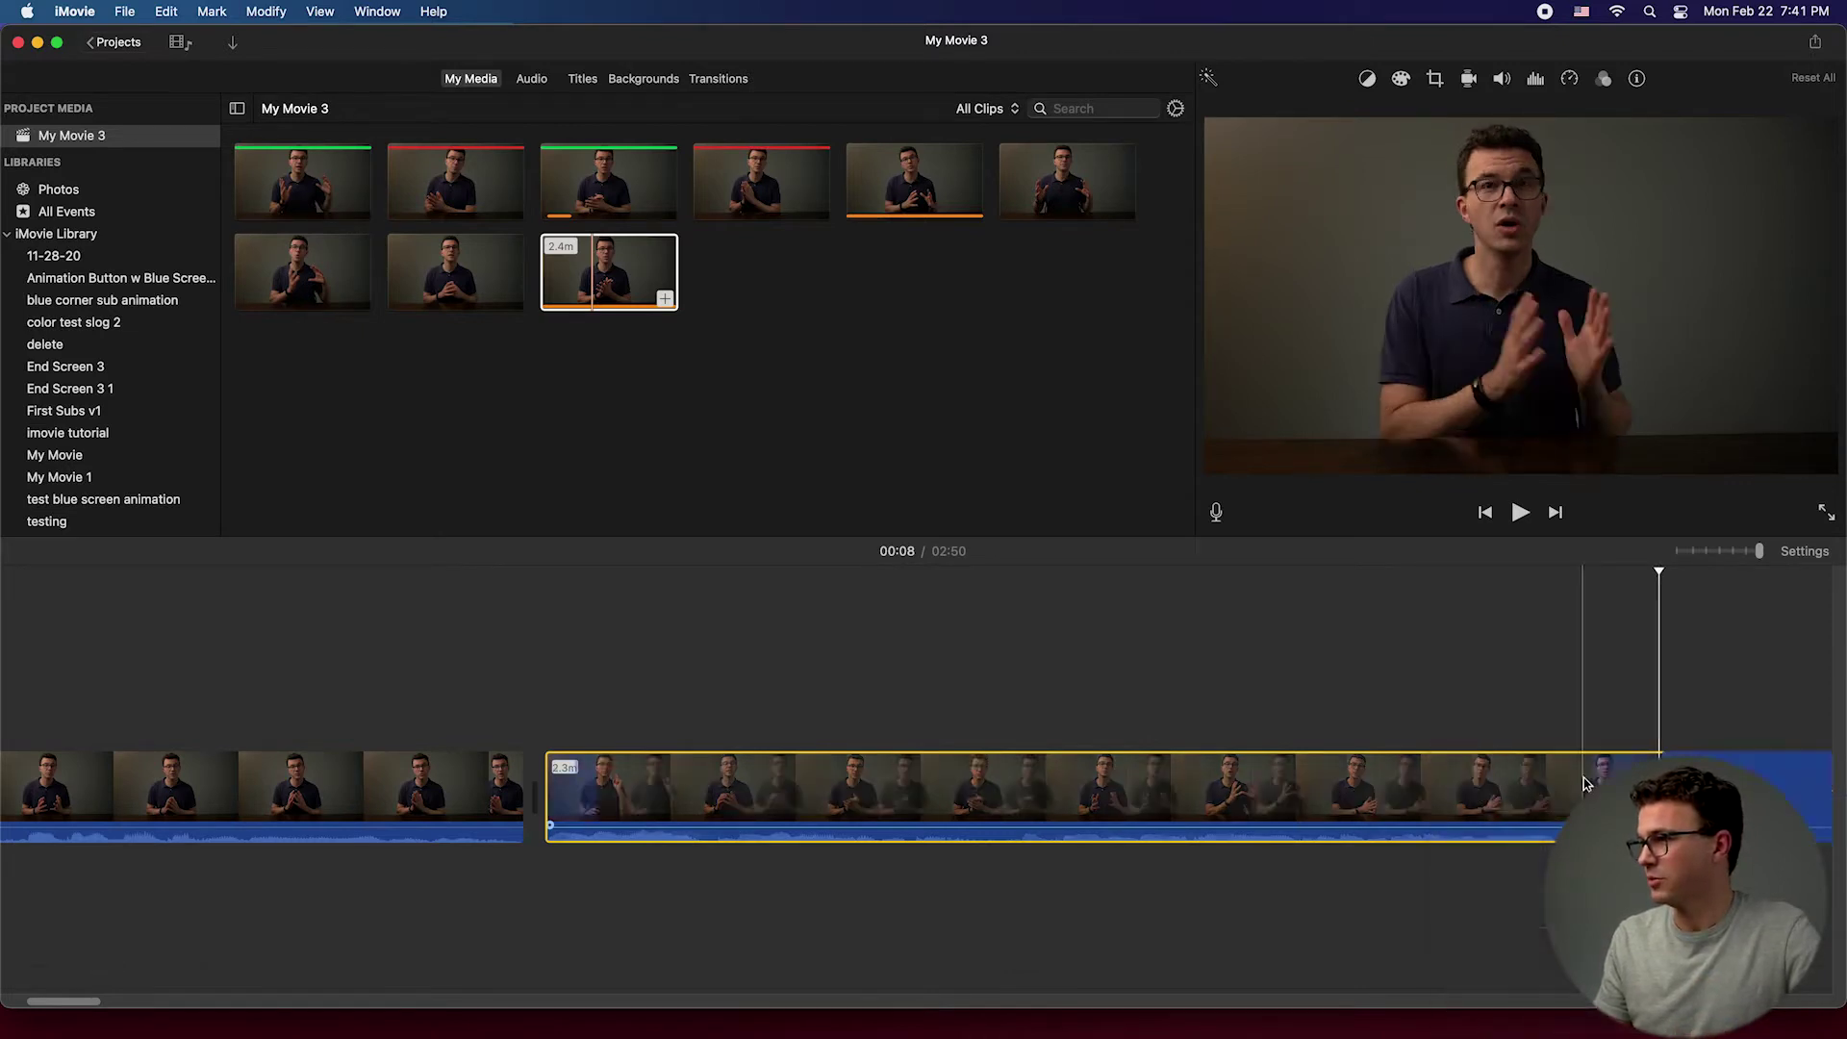
{"action": "right_click", "coordinate": [1568, 794]}
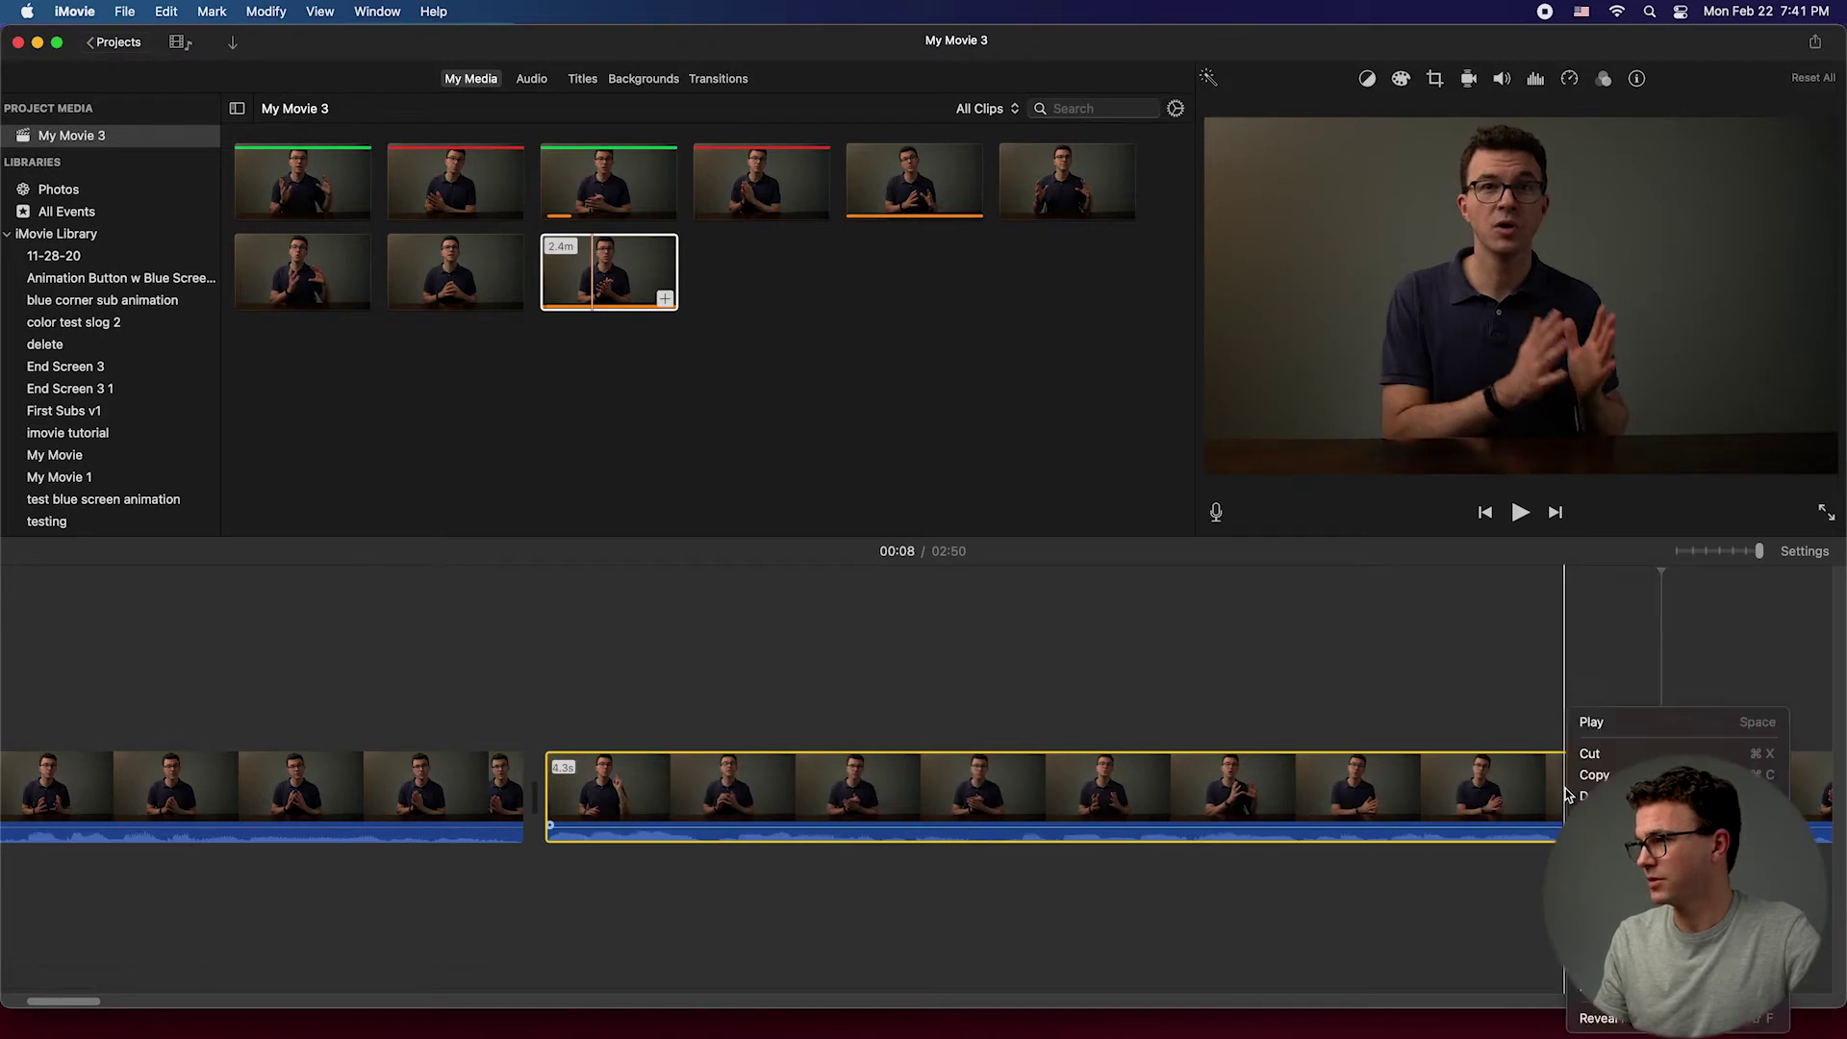
{"action": "left_click", "coordinate": [1544, 811]}
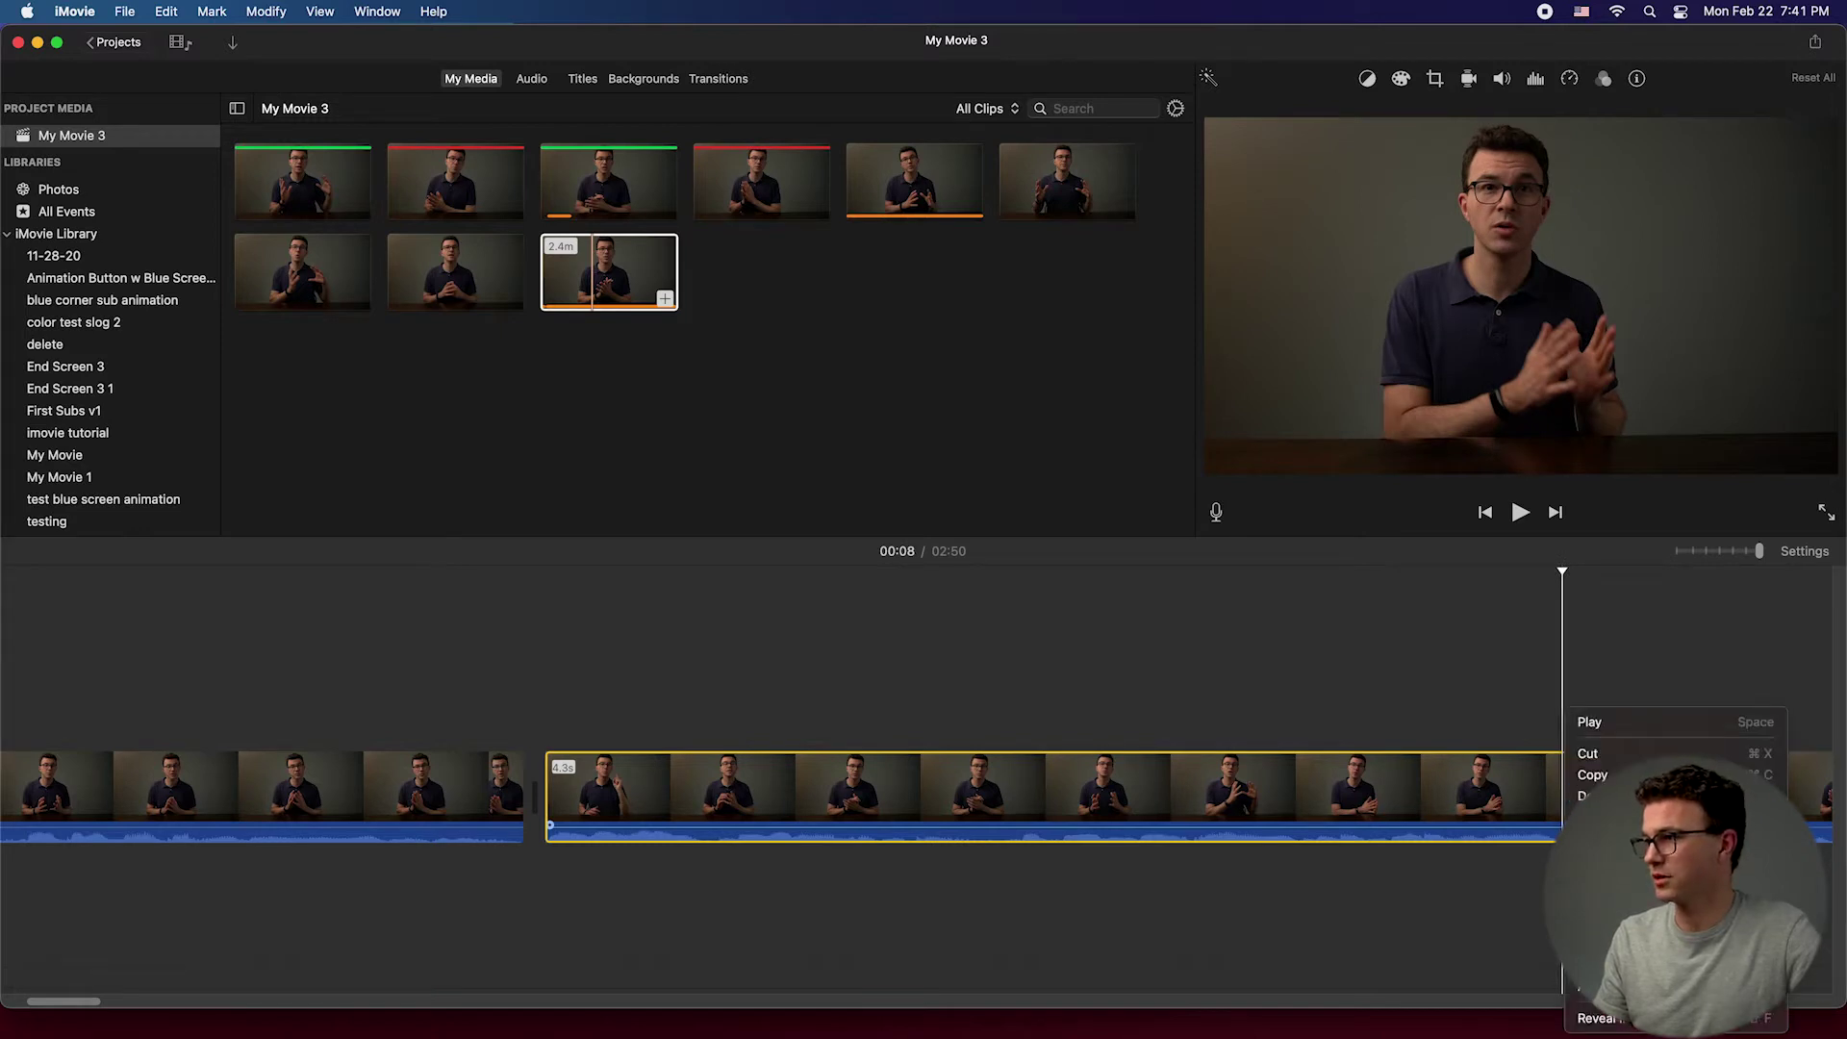
{"action": "left_click", "coordinate": [1577, 789]}
{"action": "key", "text": "Delete"}
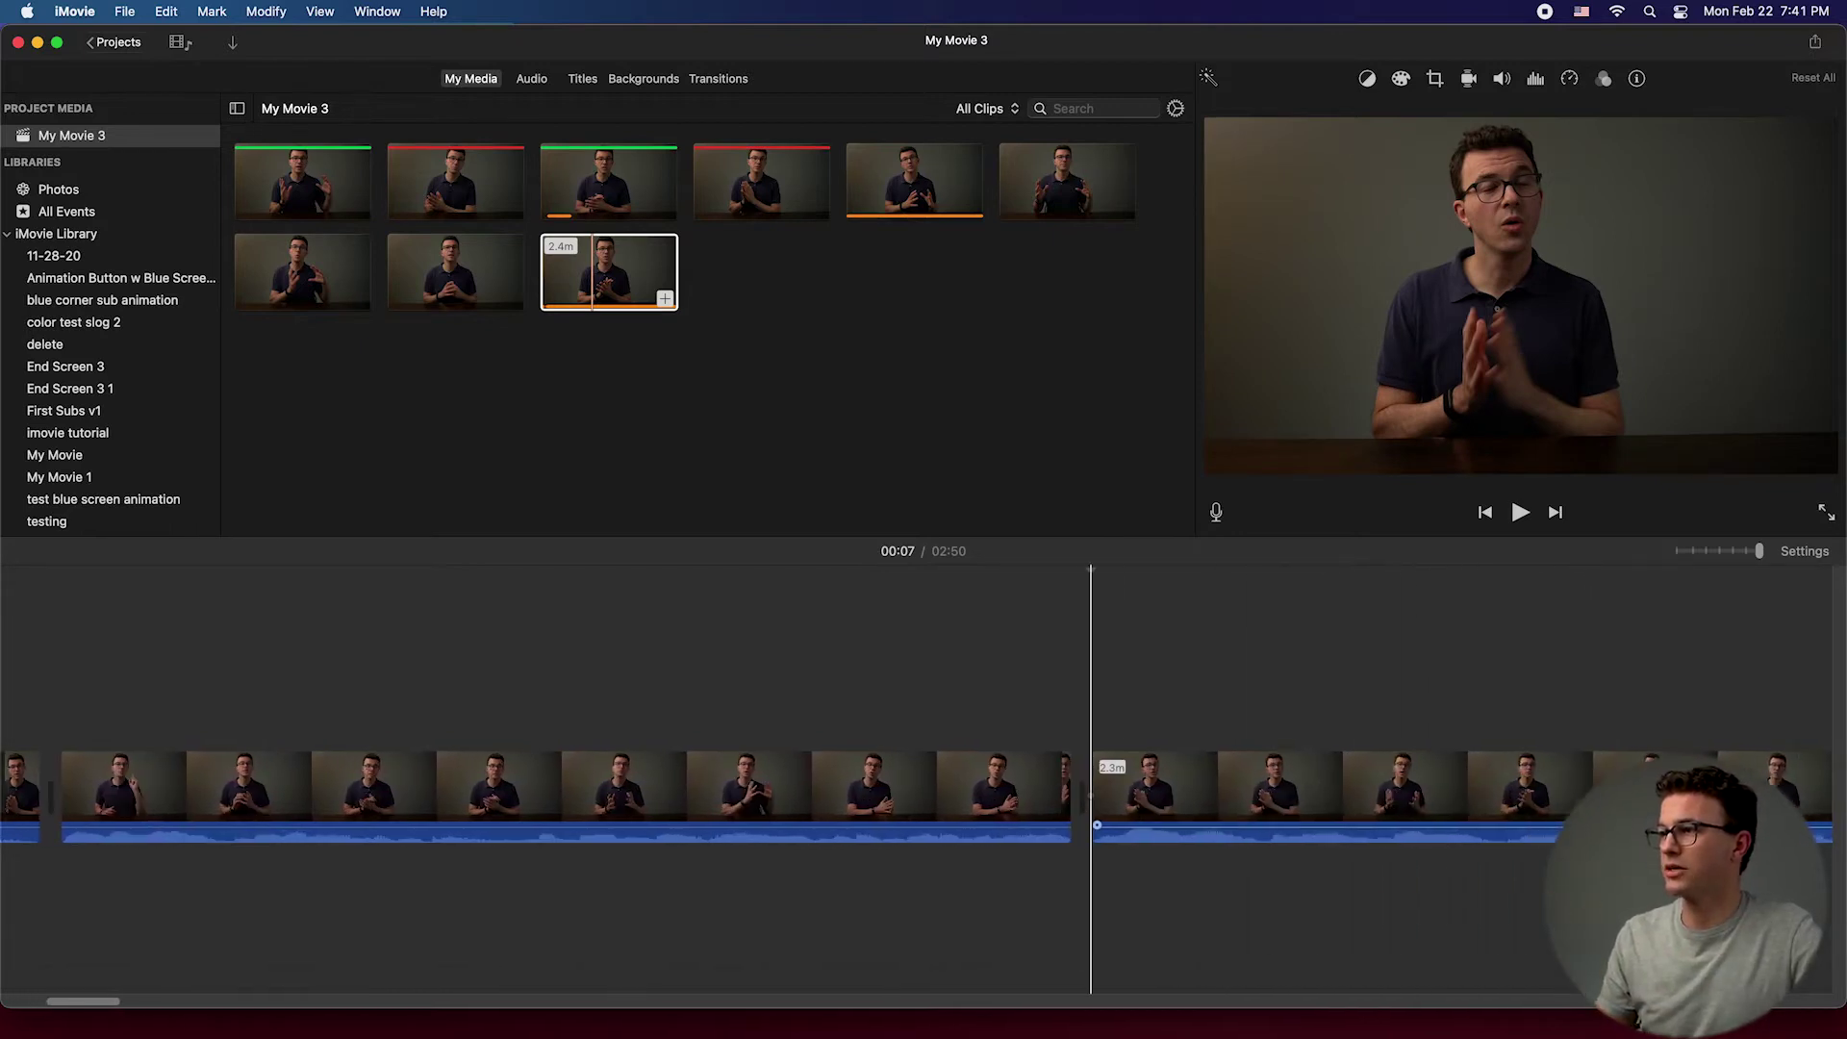
Step: Detach the audio from all four timeline clips at once
{"action": "scroll", "coordinate": [1466, 817], "scroll_direction": "right", "scroll_amount": 10}
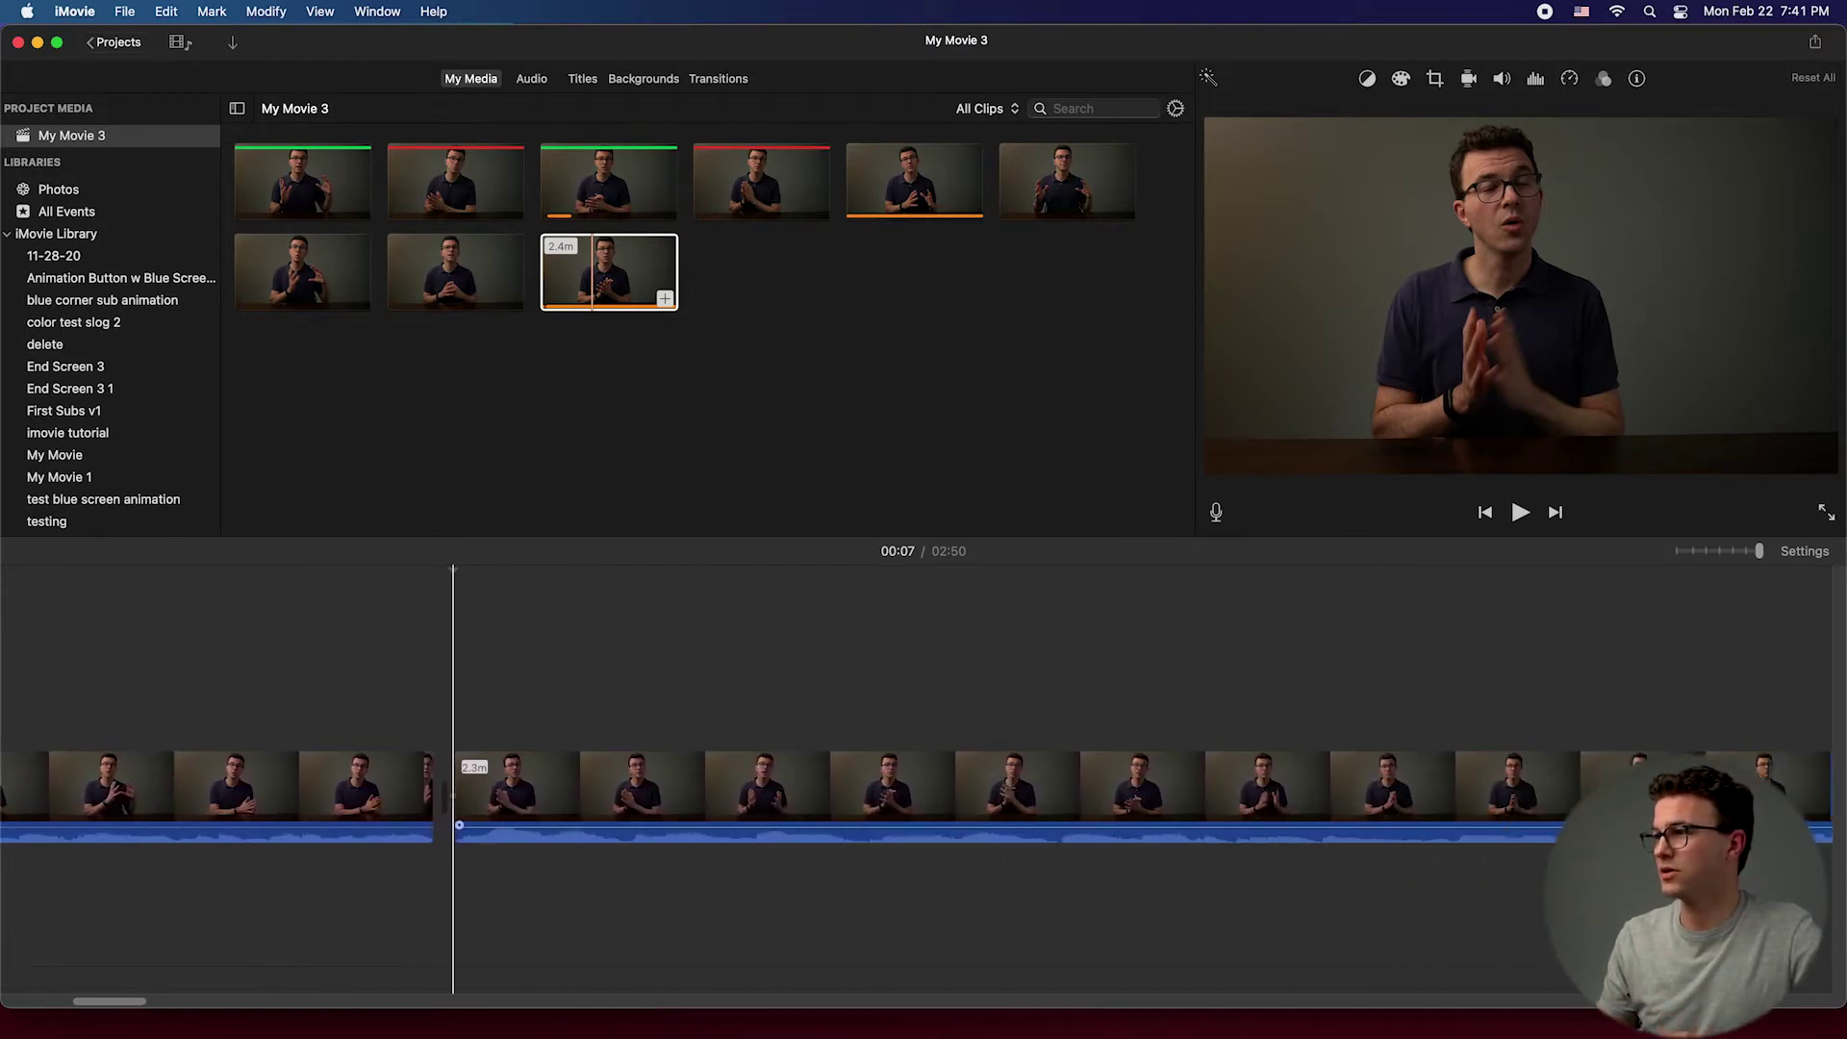
{"action": "scroll", "coordinate": [1299, 803], "scroll_direction": "right", "scroll_amount": 1}
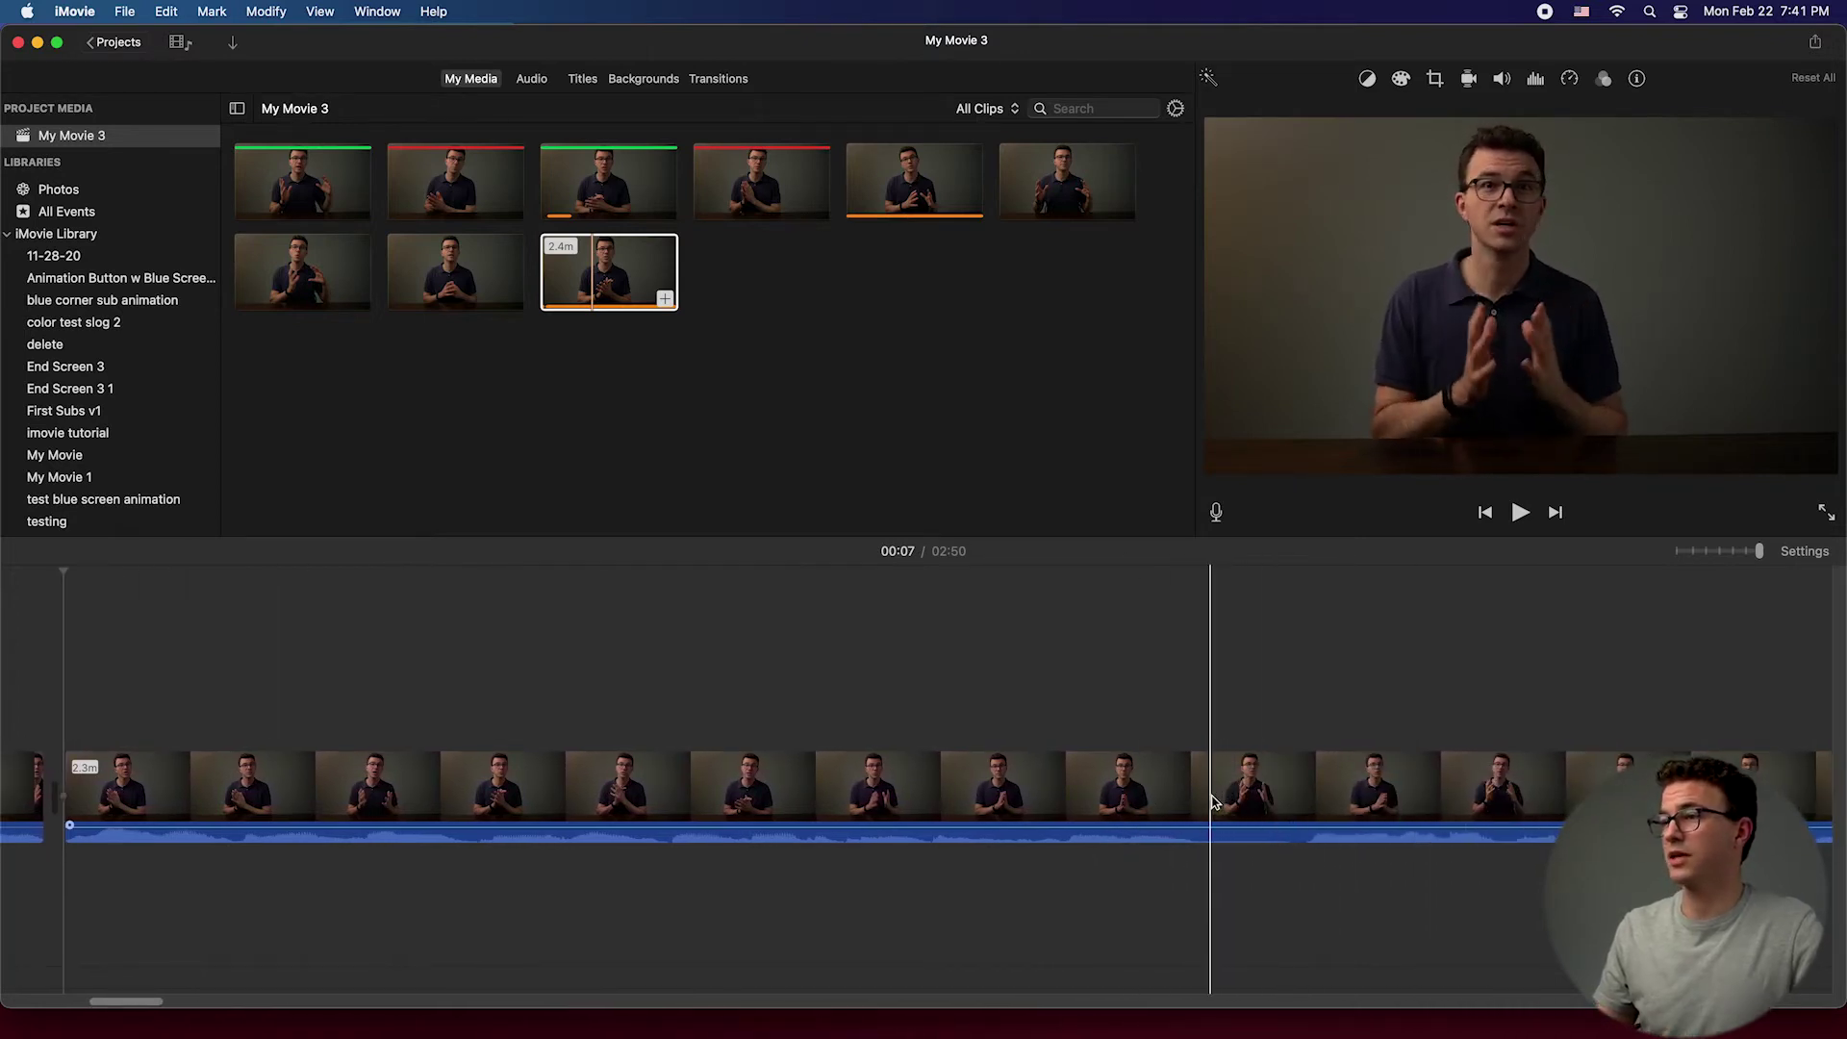
{"action": "scroll", "coordinate": [1011, 784], "scroll_direction": "left", "scroll_amount": 20}
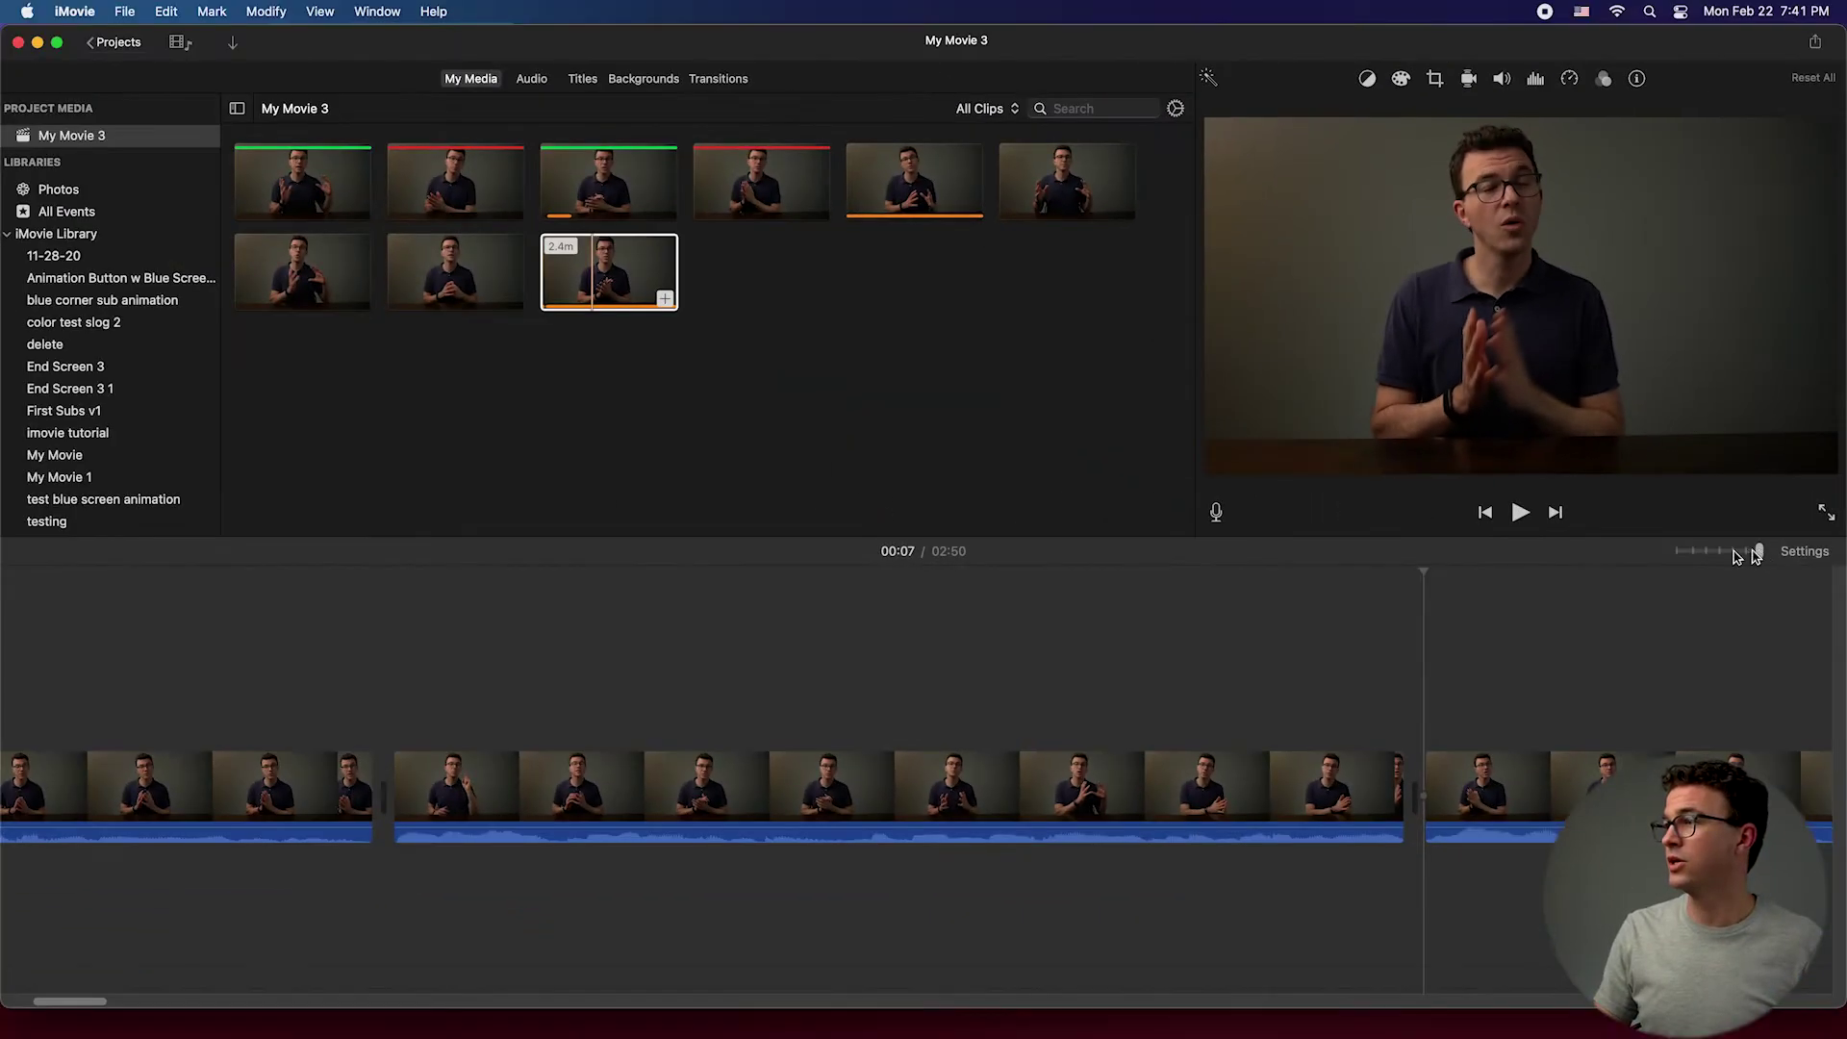
{"action": "left_click_drag", "start_coordinate": [1676, 581], "coordinate": [1469, 596]}
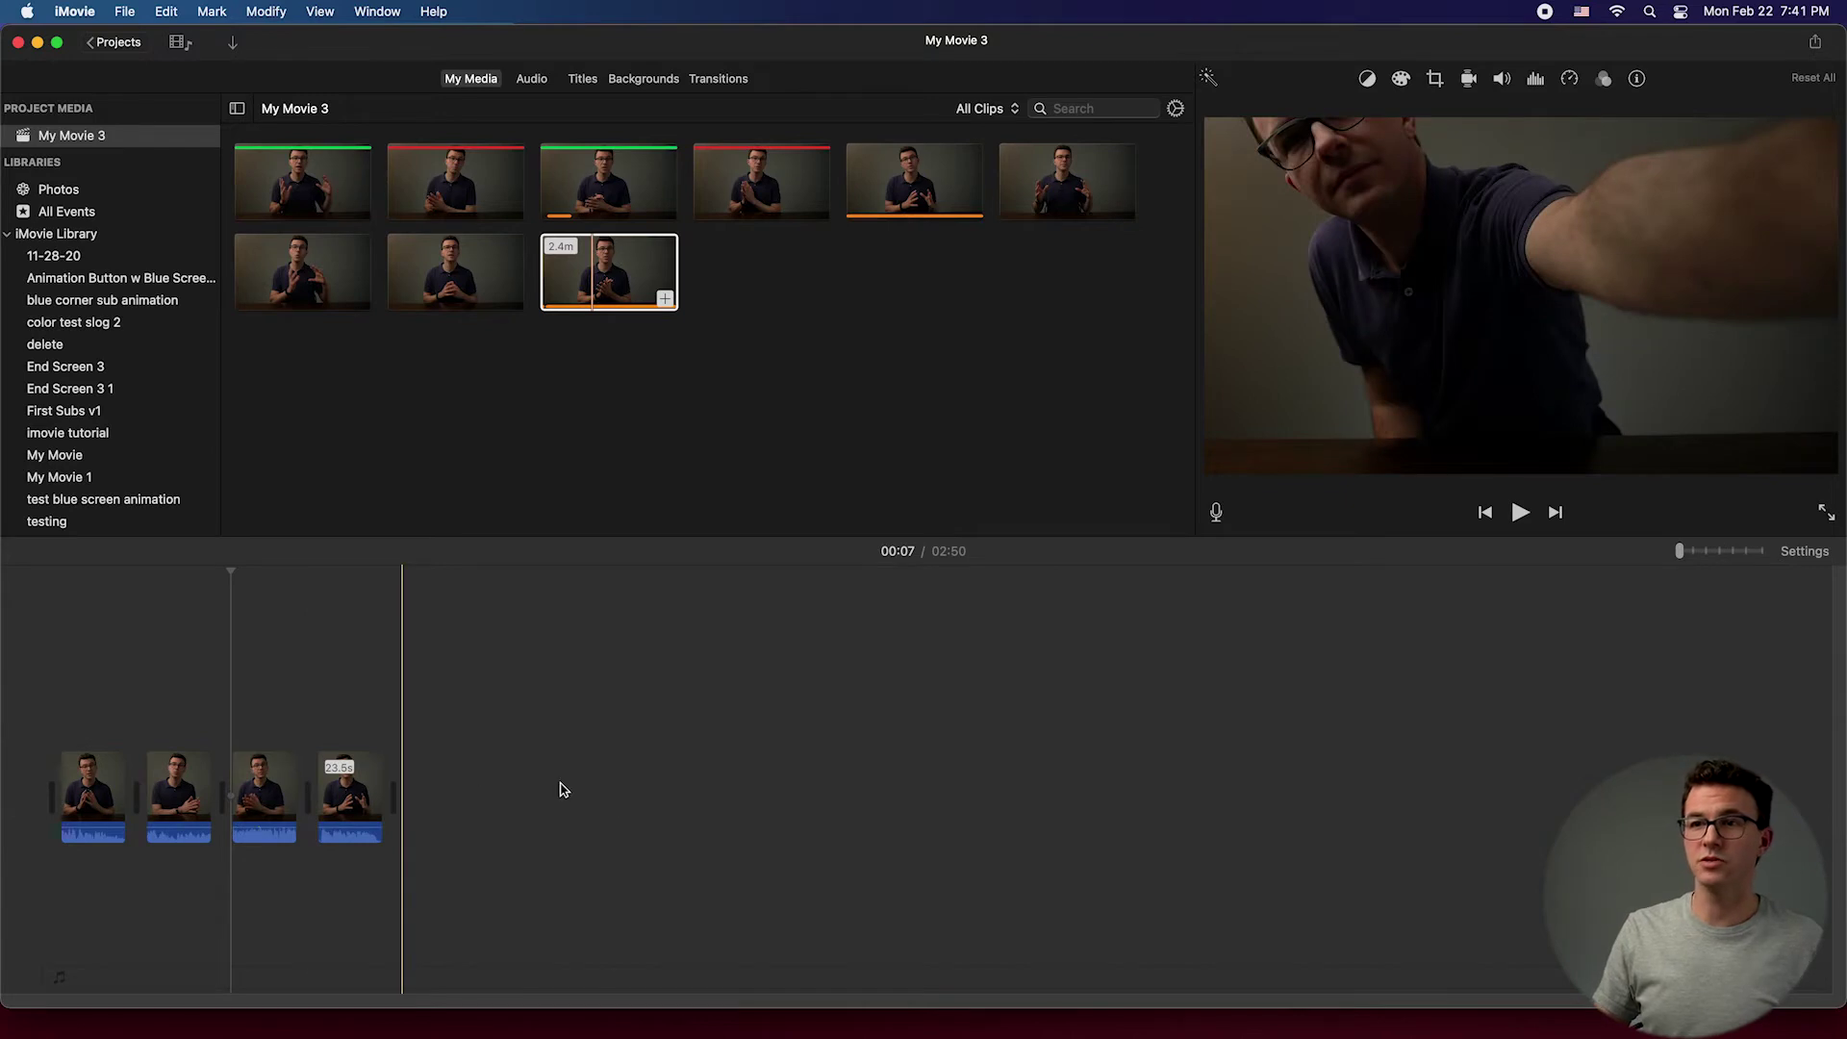
{"action": "left_click", "coordinate": [403, 797]}
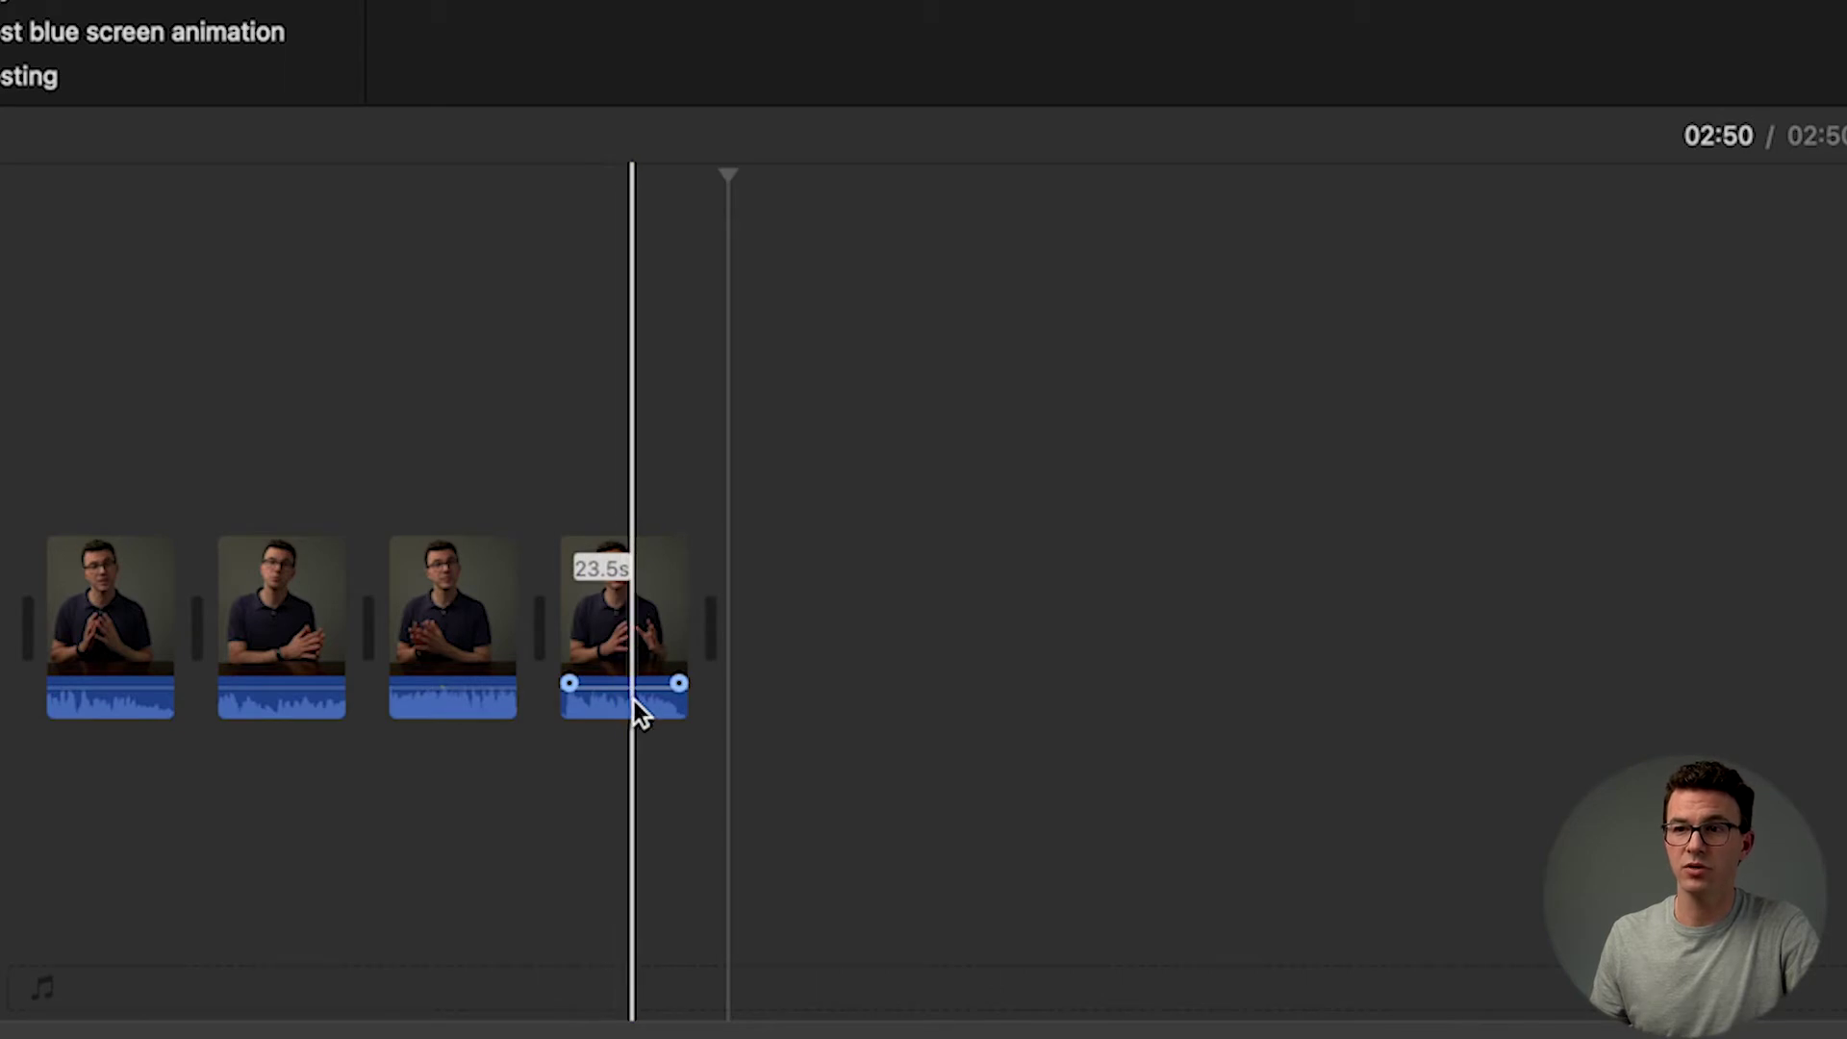
{"action": "key", "text": "Home"}
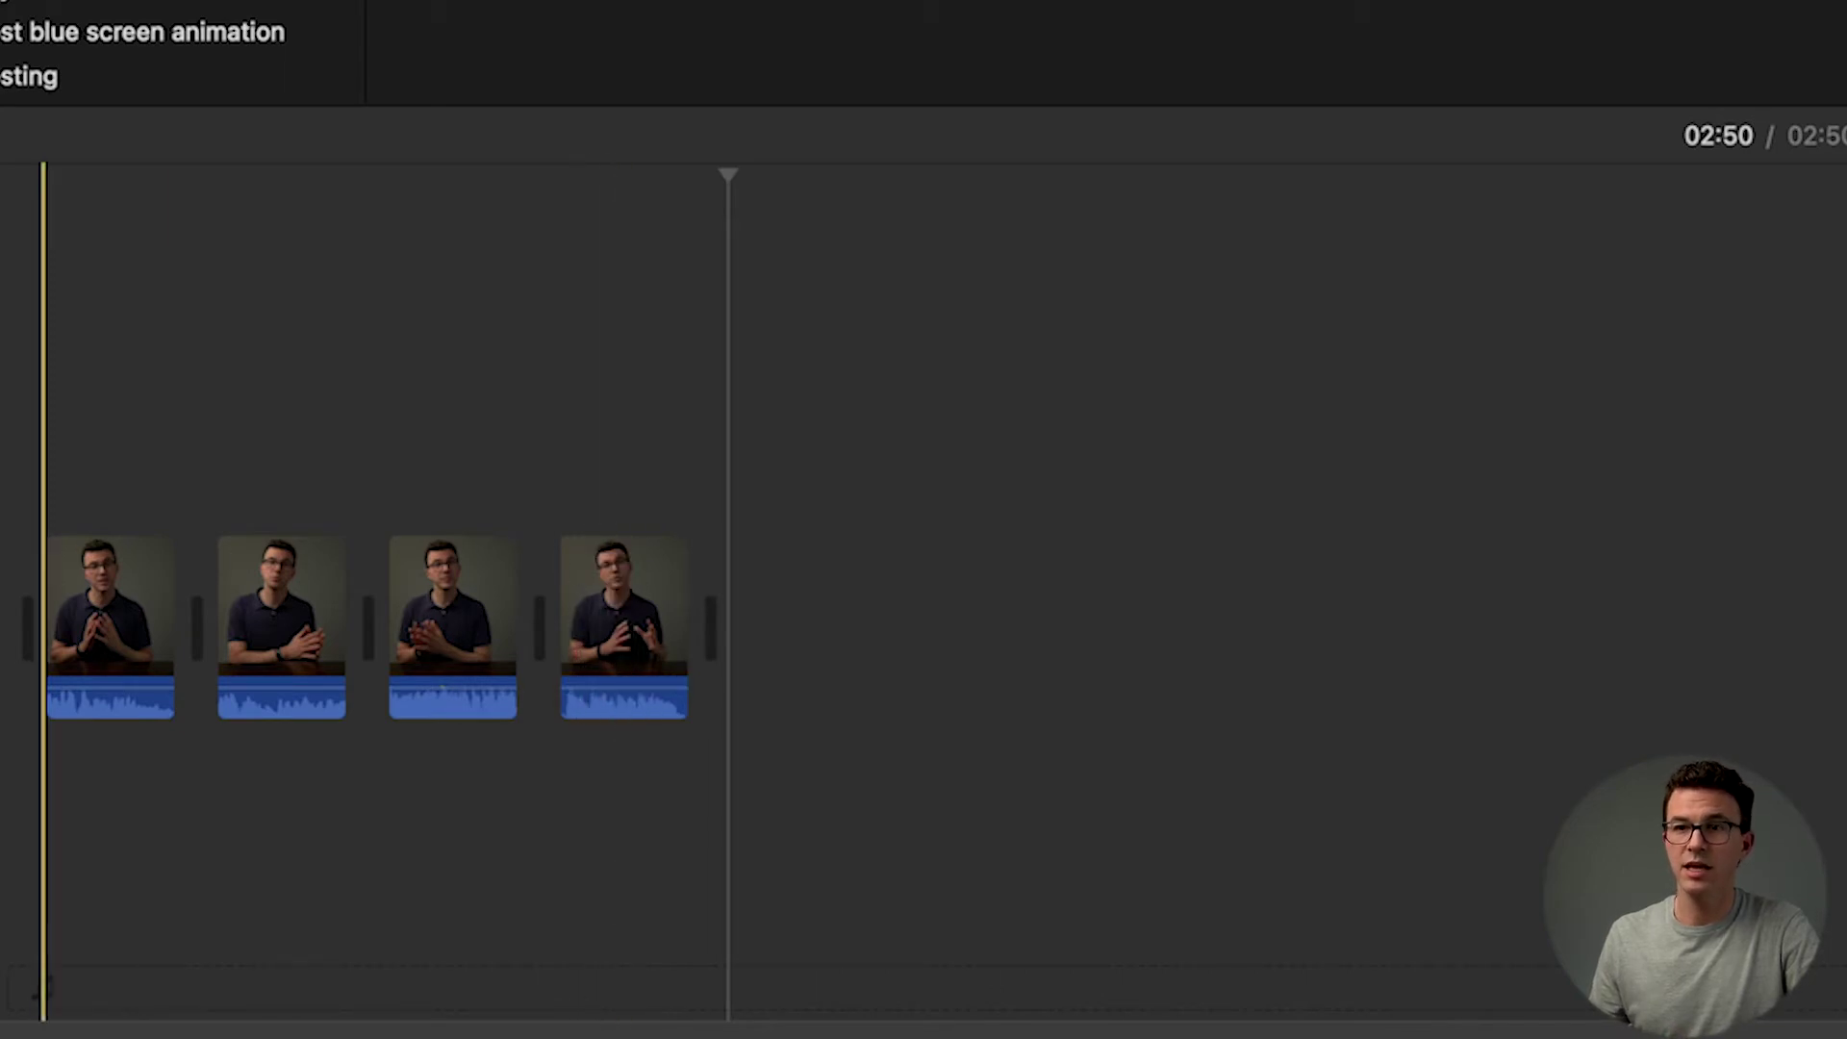
{"action": "left_click_drag", "start_coordinate": [3, 582], "coordinate": [650, 713]}
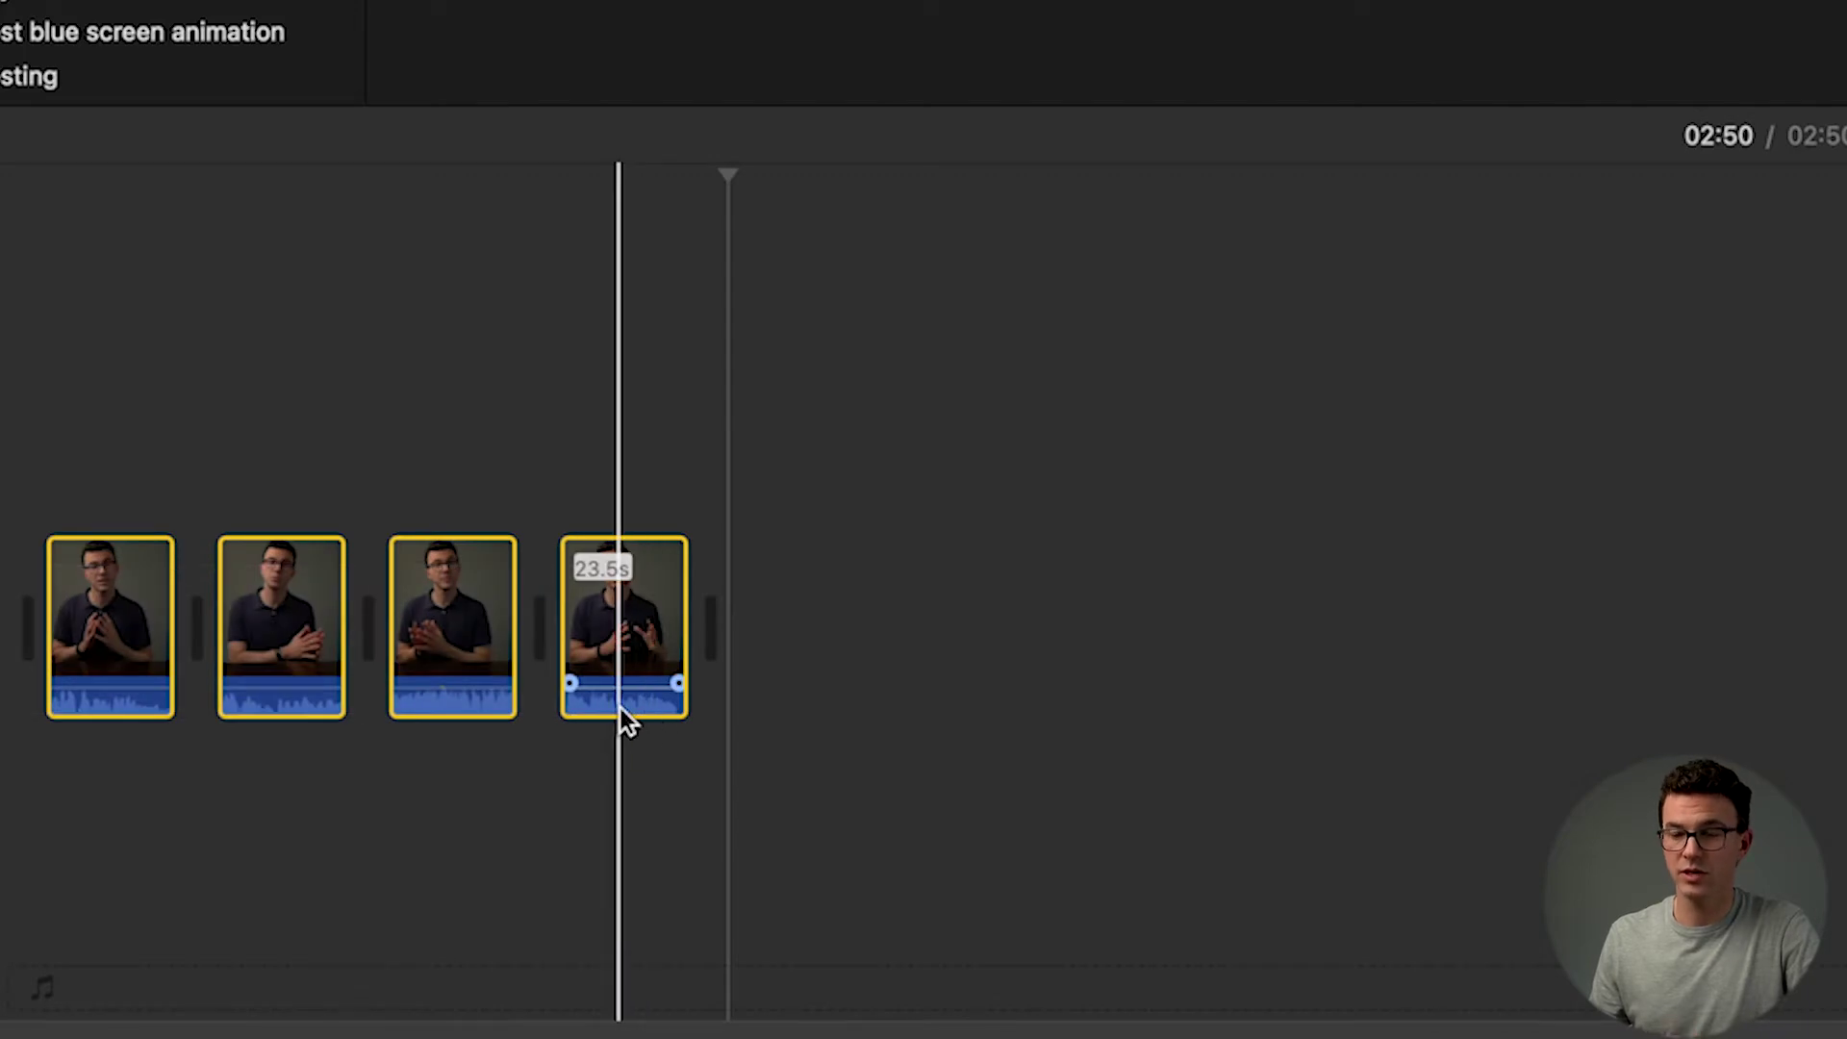
{"action": "right_click", "coordinate": [598, 652]}
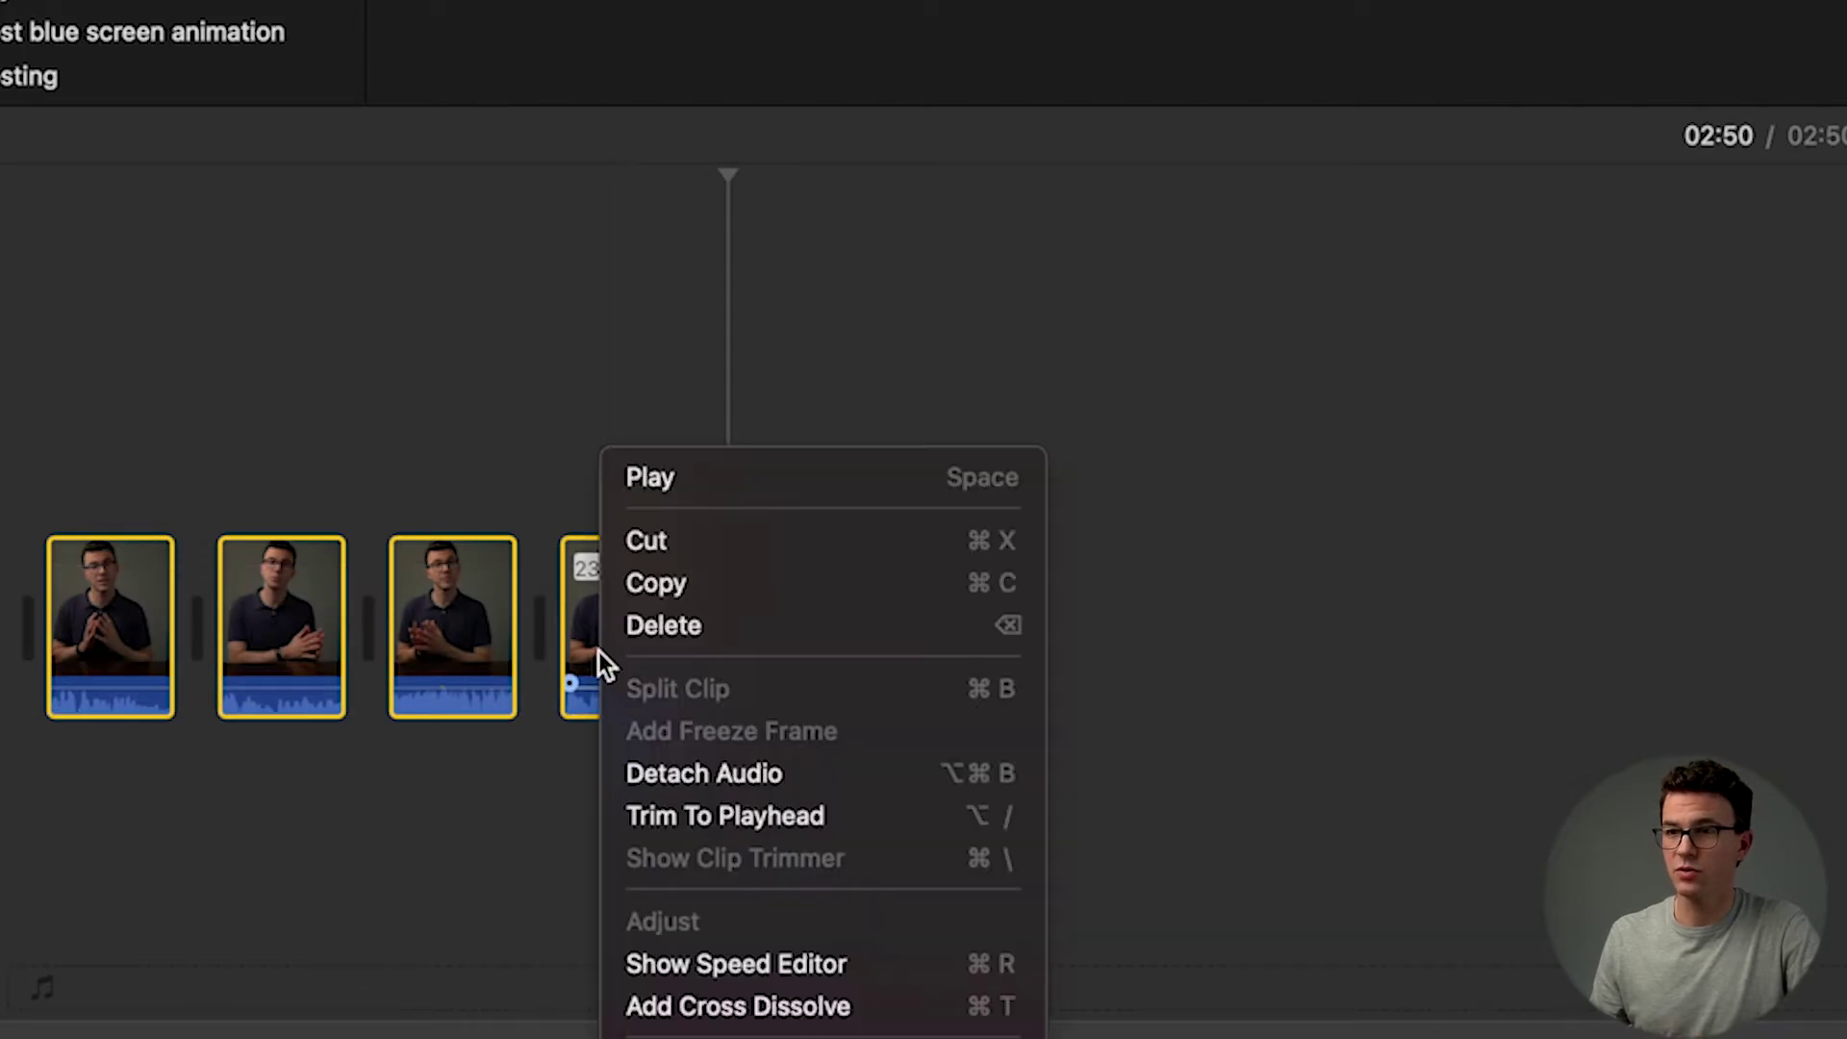
{"action": "left_click", "coordinate": [661, 775]}
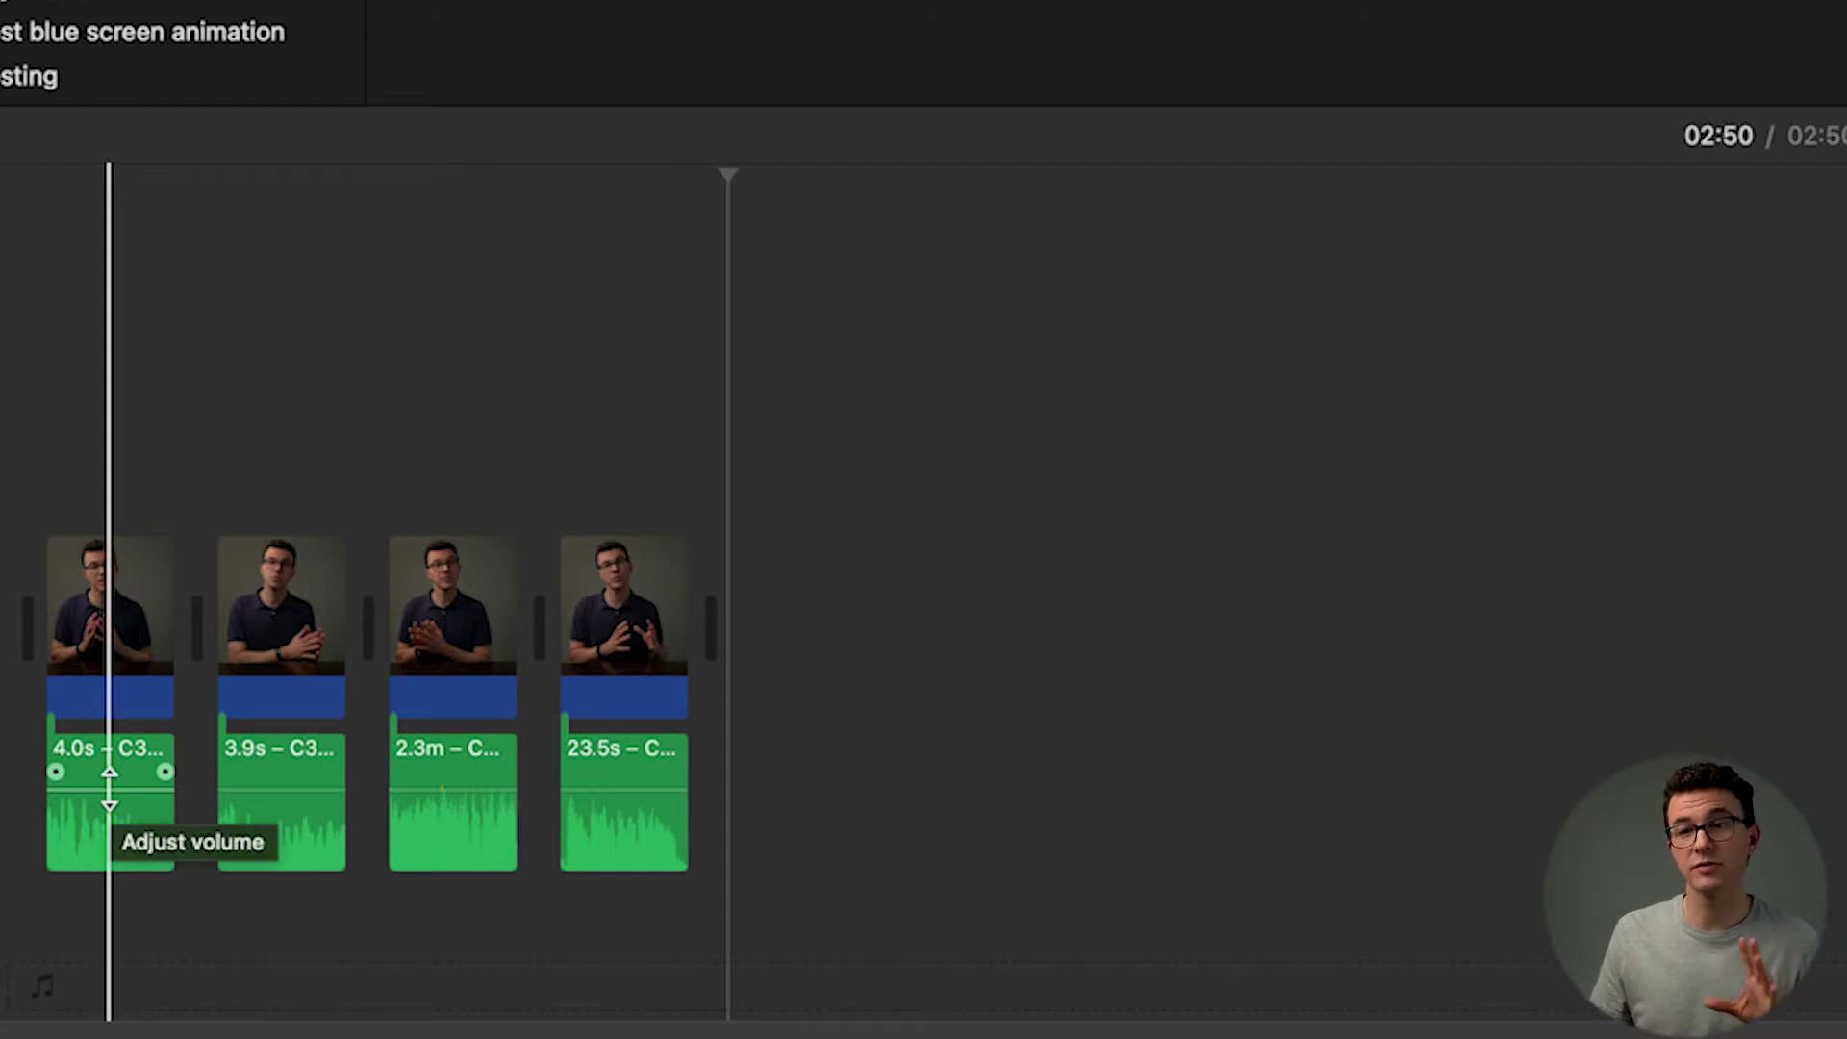
Step: Raise the volume of all four detached audio clips, setting the first three to about 178%, 200% and 141%
{"action": "left_click_drag", "start_coordinate": [109, 788], "coordinate": [115, 780]}
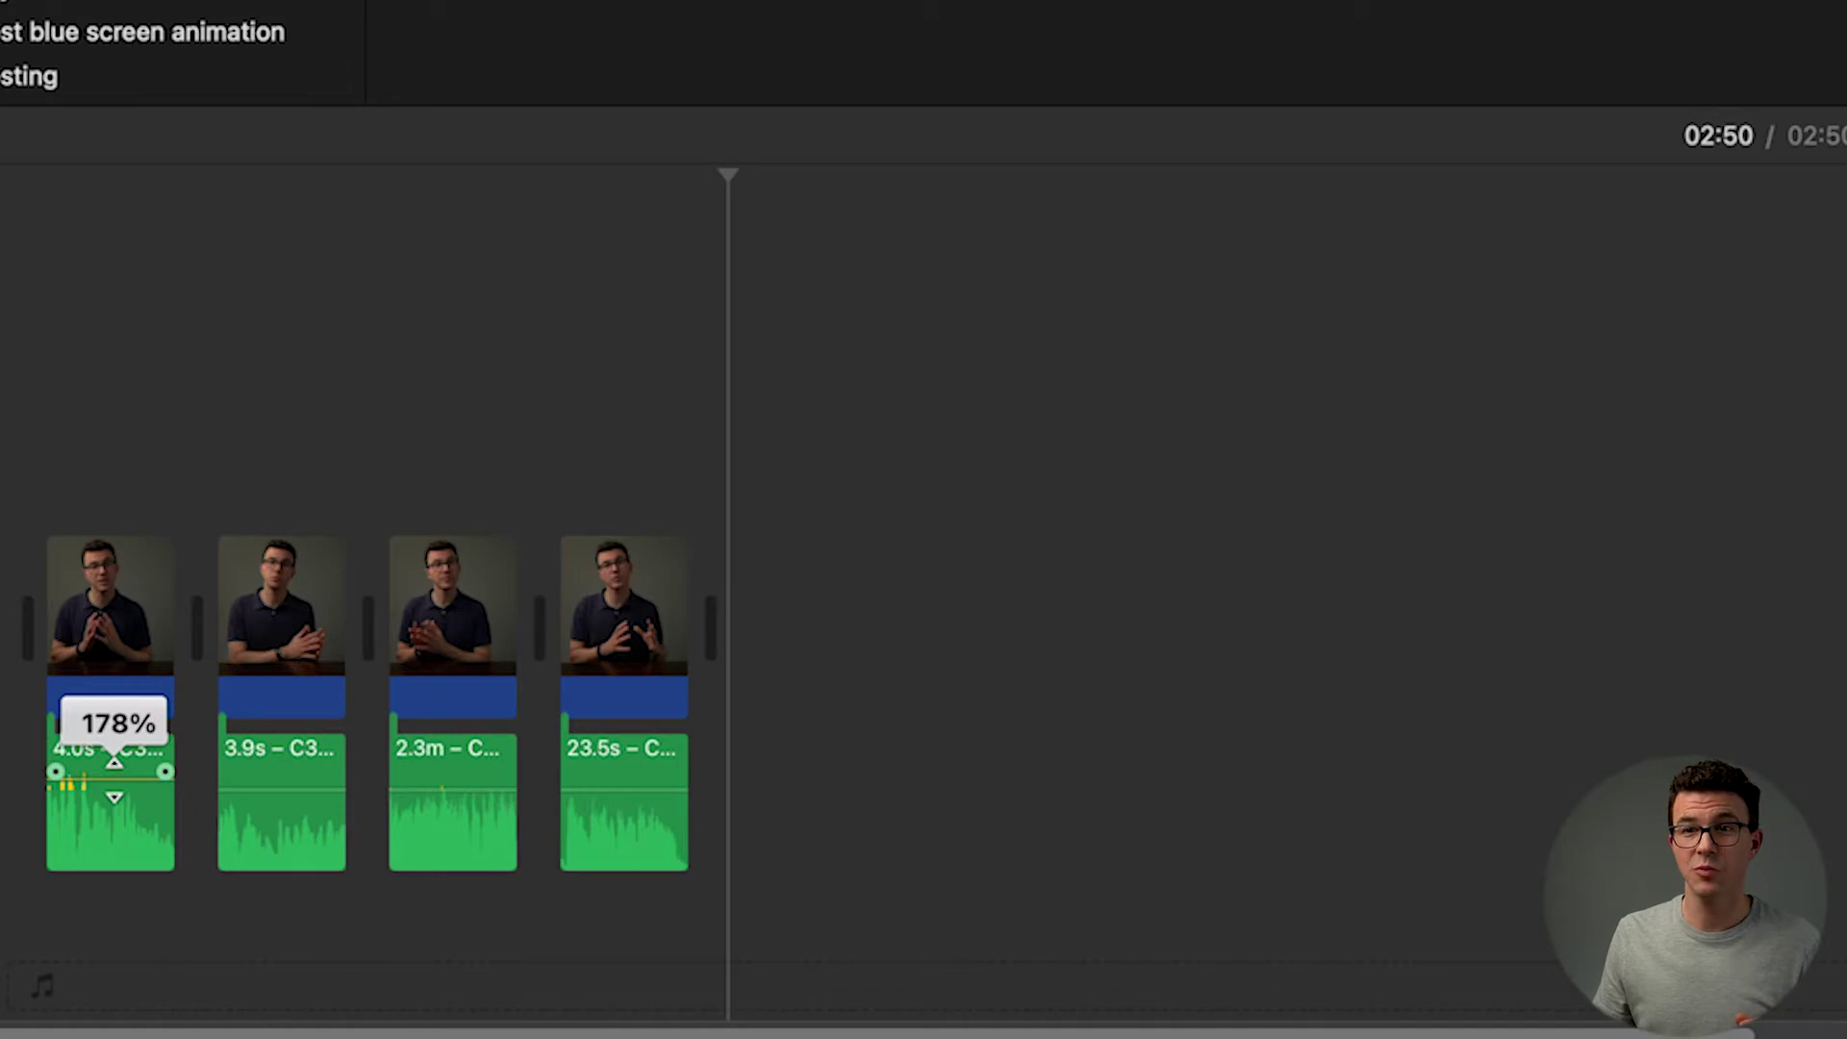
{"action": "left_click_drag", "start_coordinate": [113, 778], "coordinate": [115, 775]}
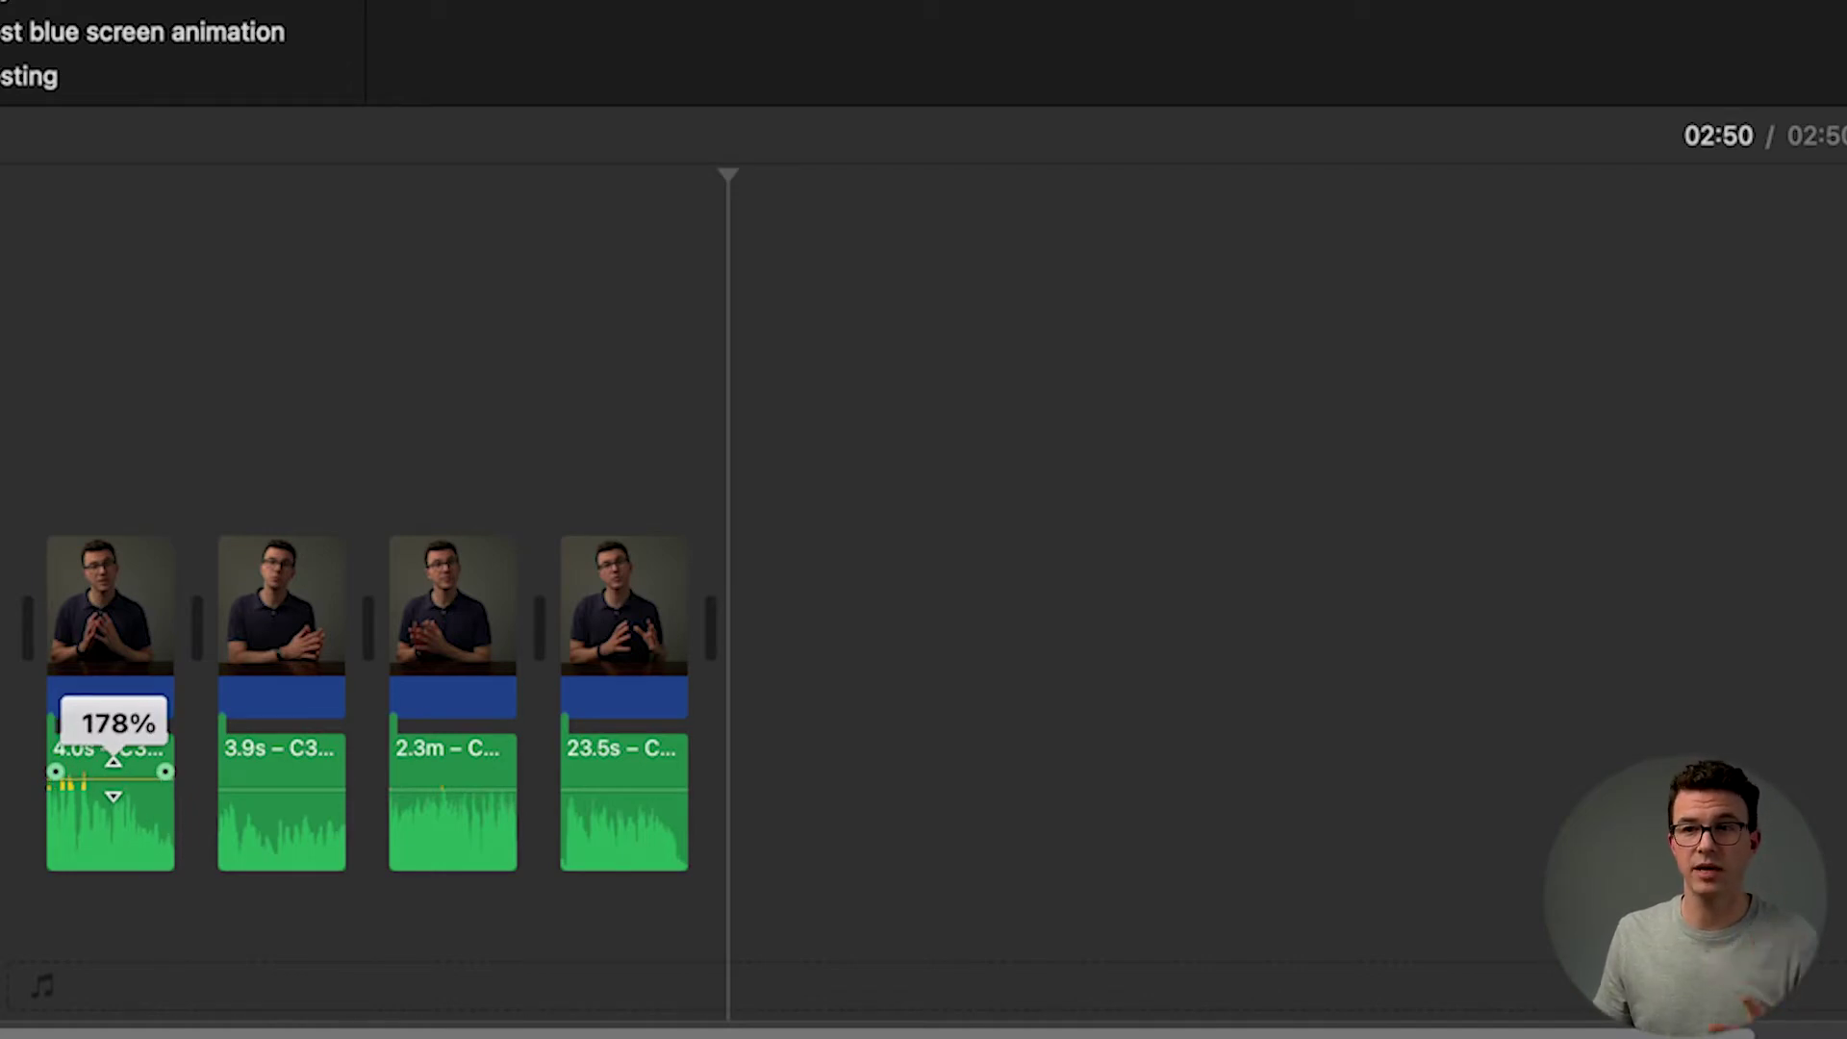
{"action": "mouse_move", "coordinate": [296, 779]}
{"action": "left_click_drag", "start_coordinate": [296, 781], "coordinate": [297, 773]}
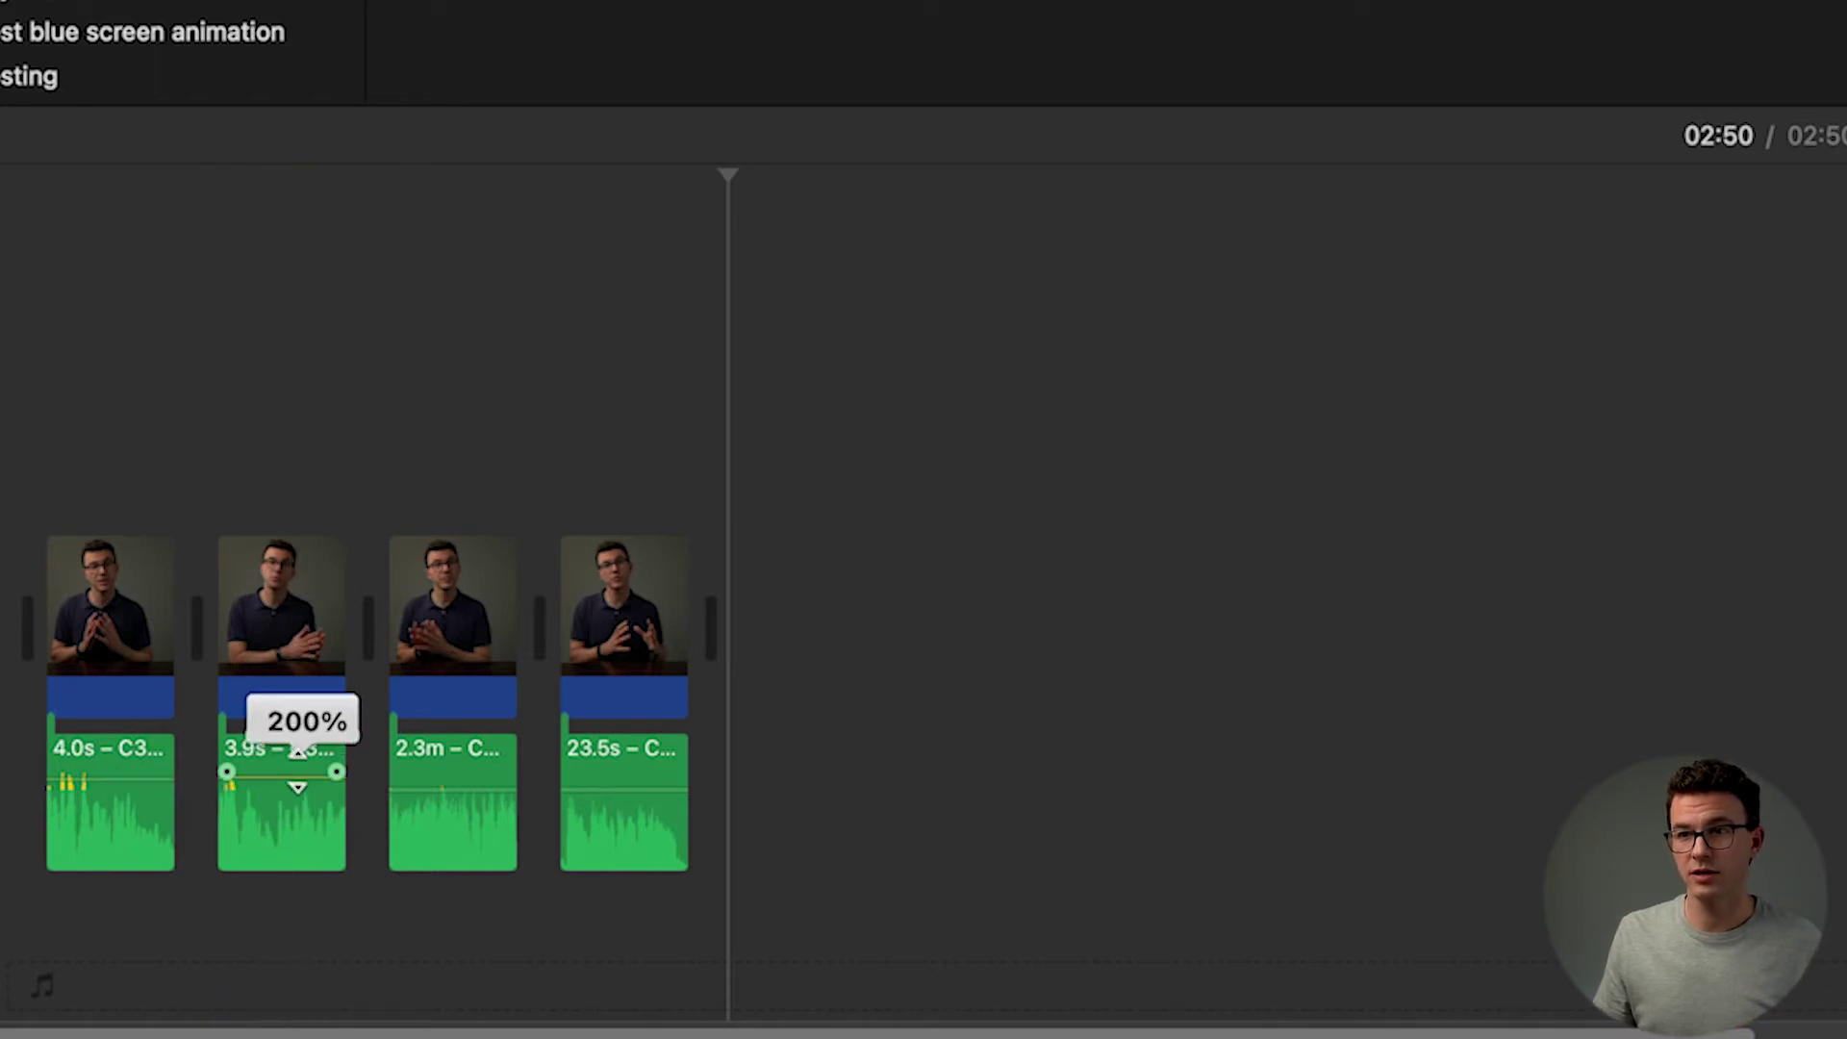
{"action": "mouse_move", "coordinate": [438, 791]}
{"action": "left_click_drag", "start_coordinate": [438, 791], "coordinate": [440, 777]}
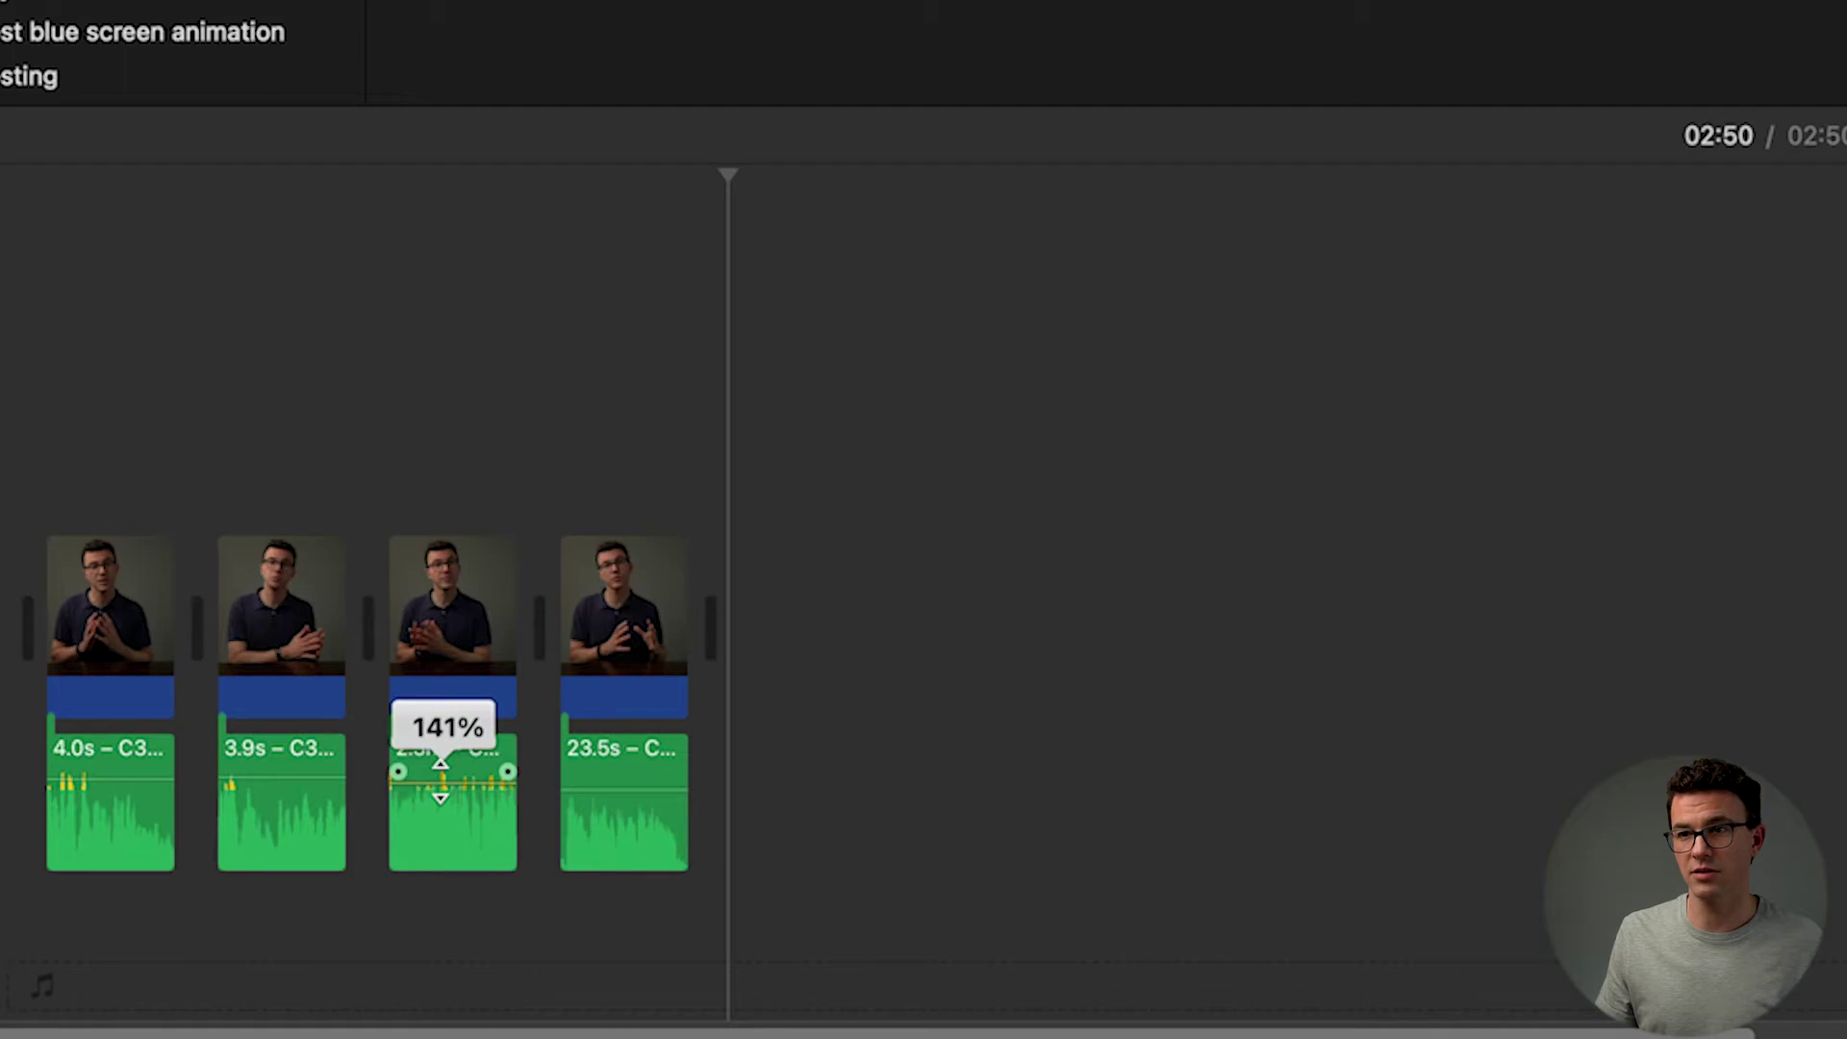
{"action": "mouse_move", "coordinate": [620, 781]}
{"action": "left_click_drag", "start_coordinate": [620, 782], "coordinate": [619, 780]}
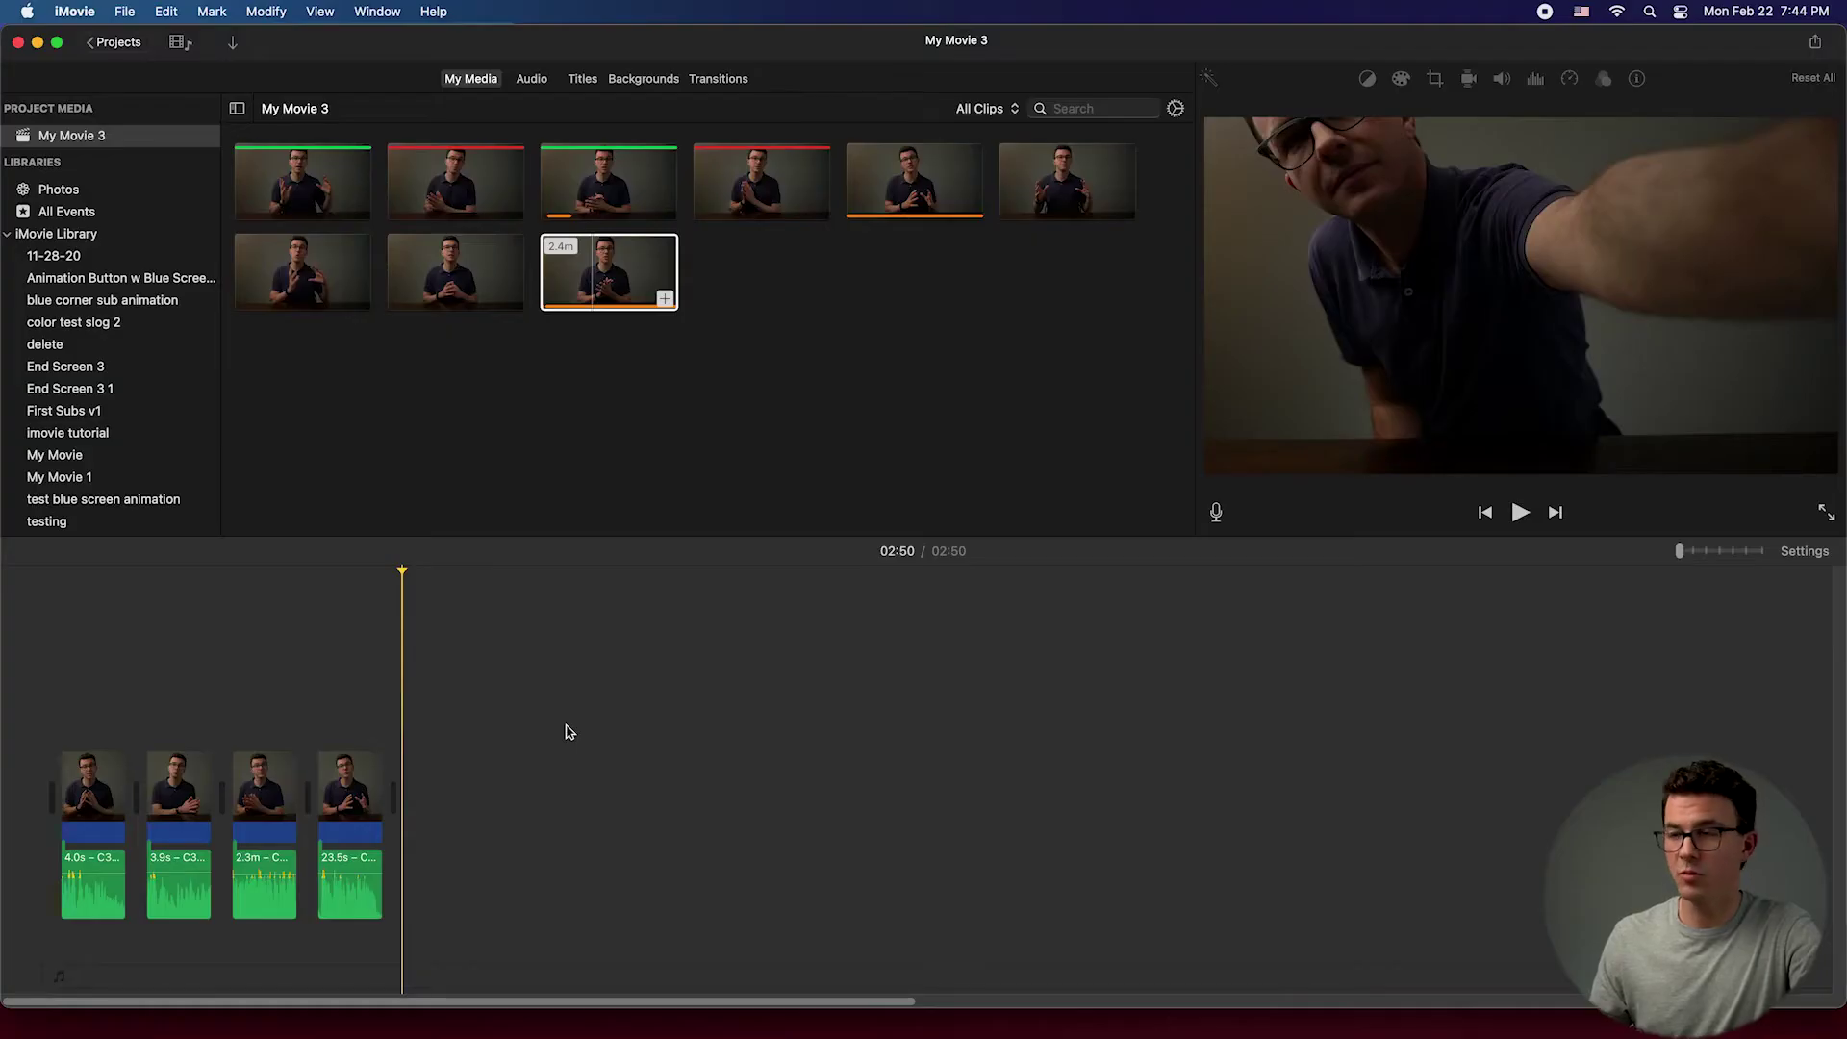
Step: Import ES_8 Money - Giants' Nest.mp3 from the Downloads folder and place it beneath the clips, starting at the beginning of the timeline
{"action": "key", "text": "super+Tab"}
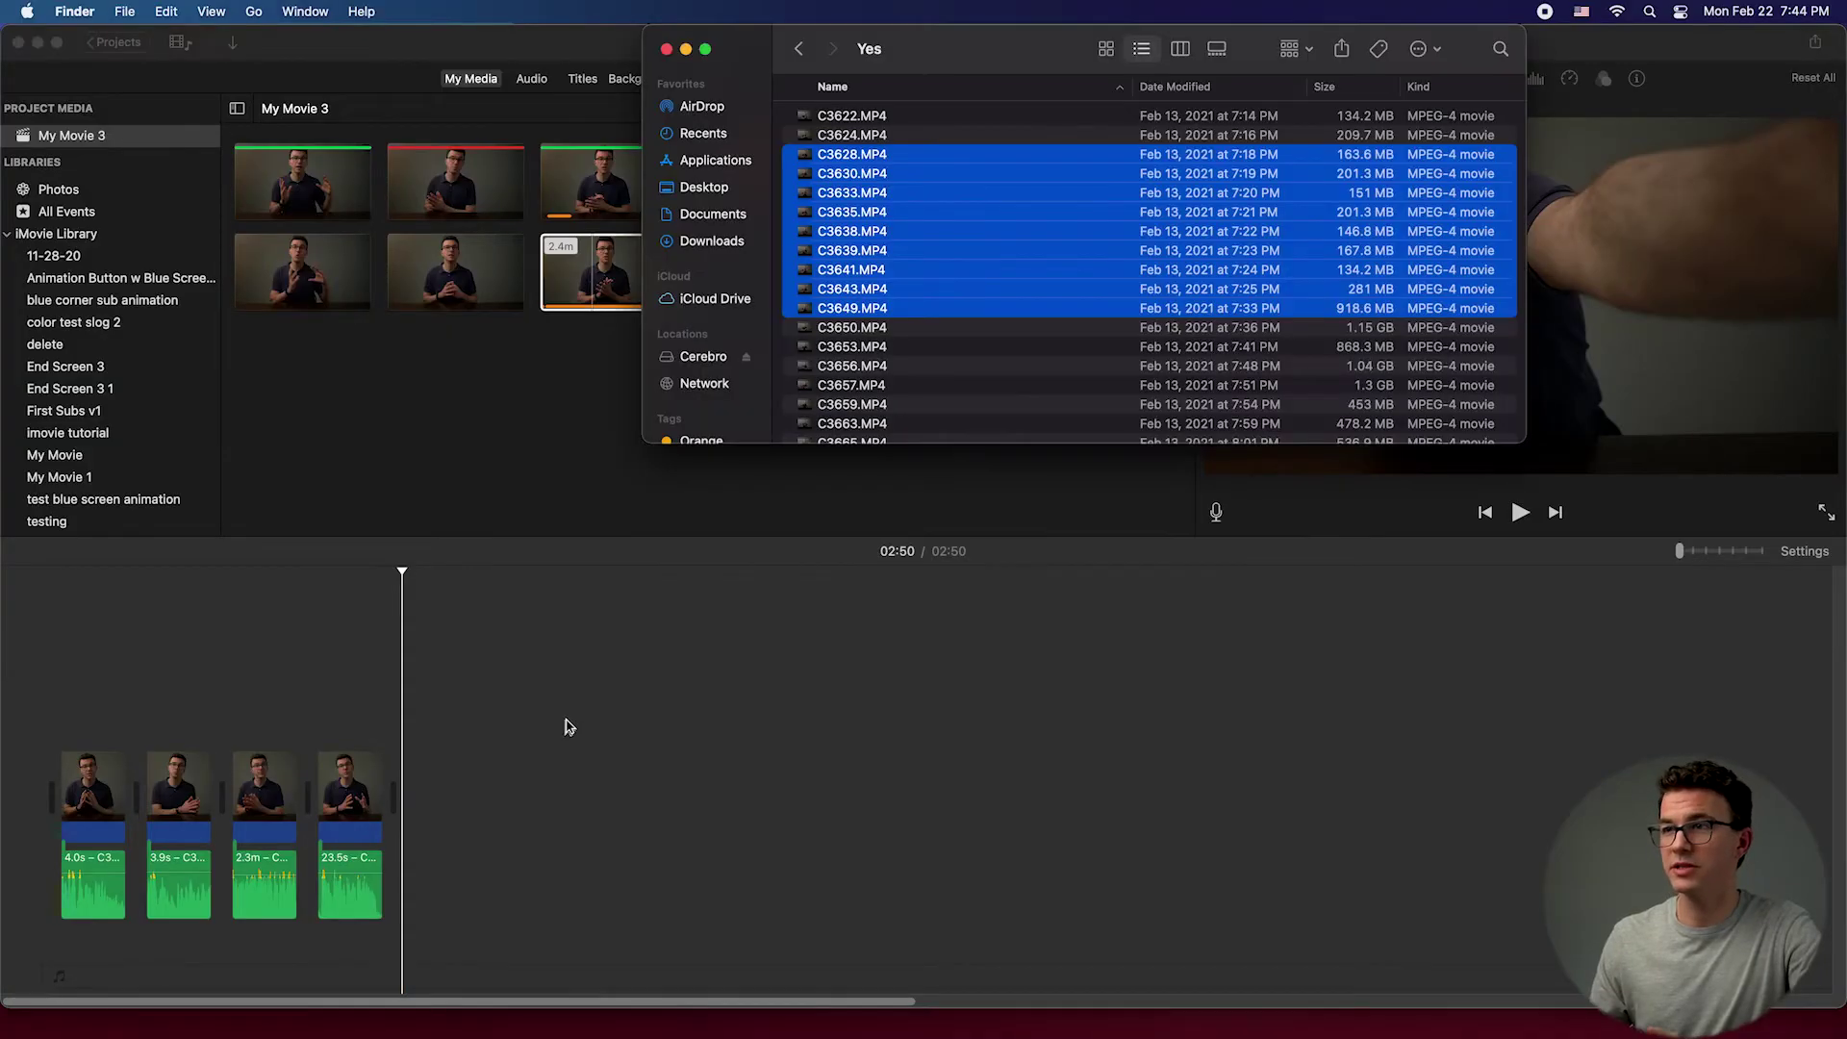
{"action": "left_click", "coordinate": [707, 247]}
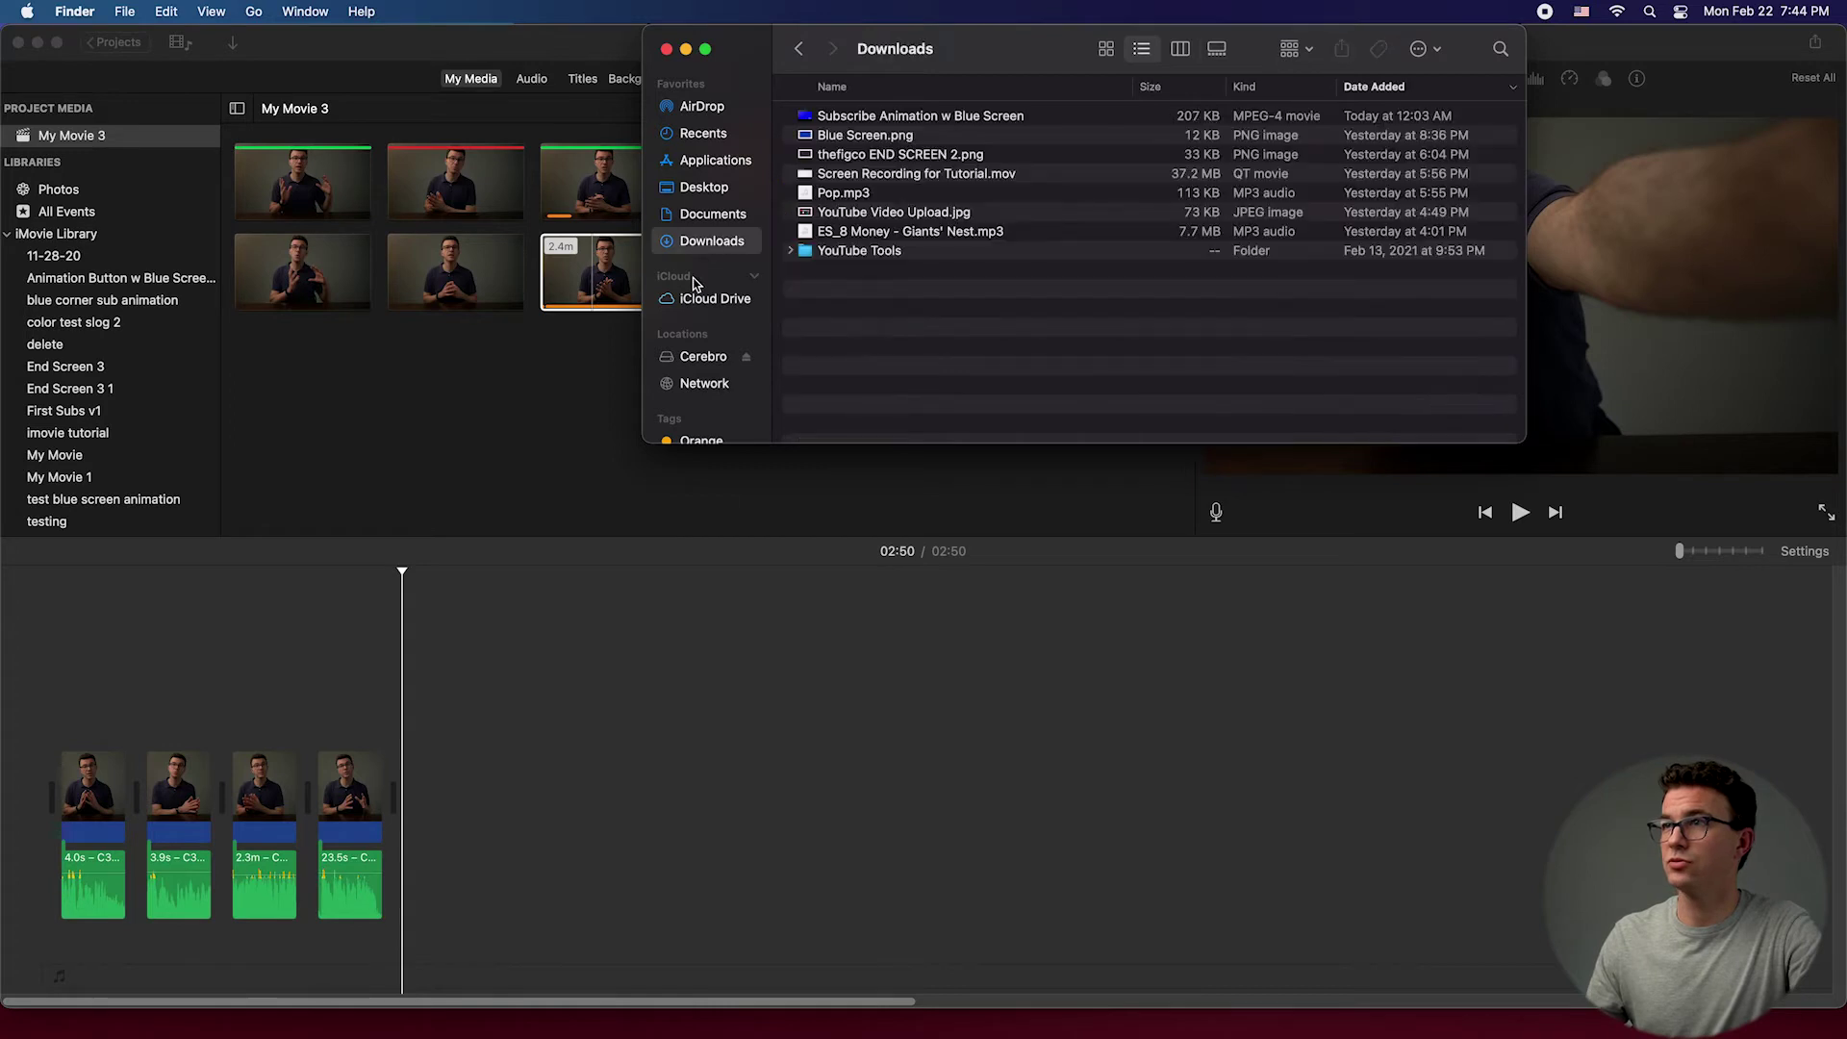
{"action": "left_click", "coordinate": [900, 234]}
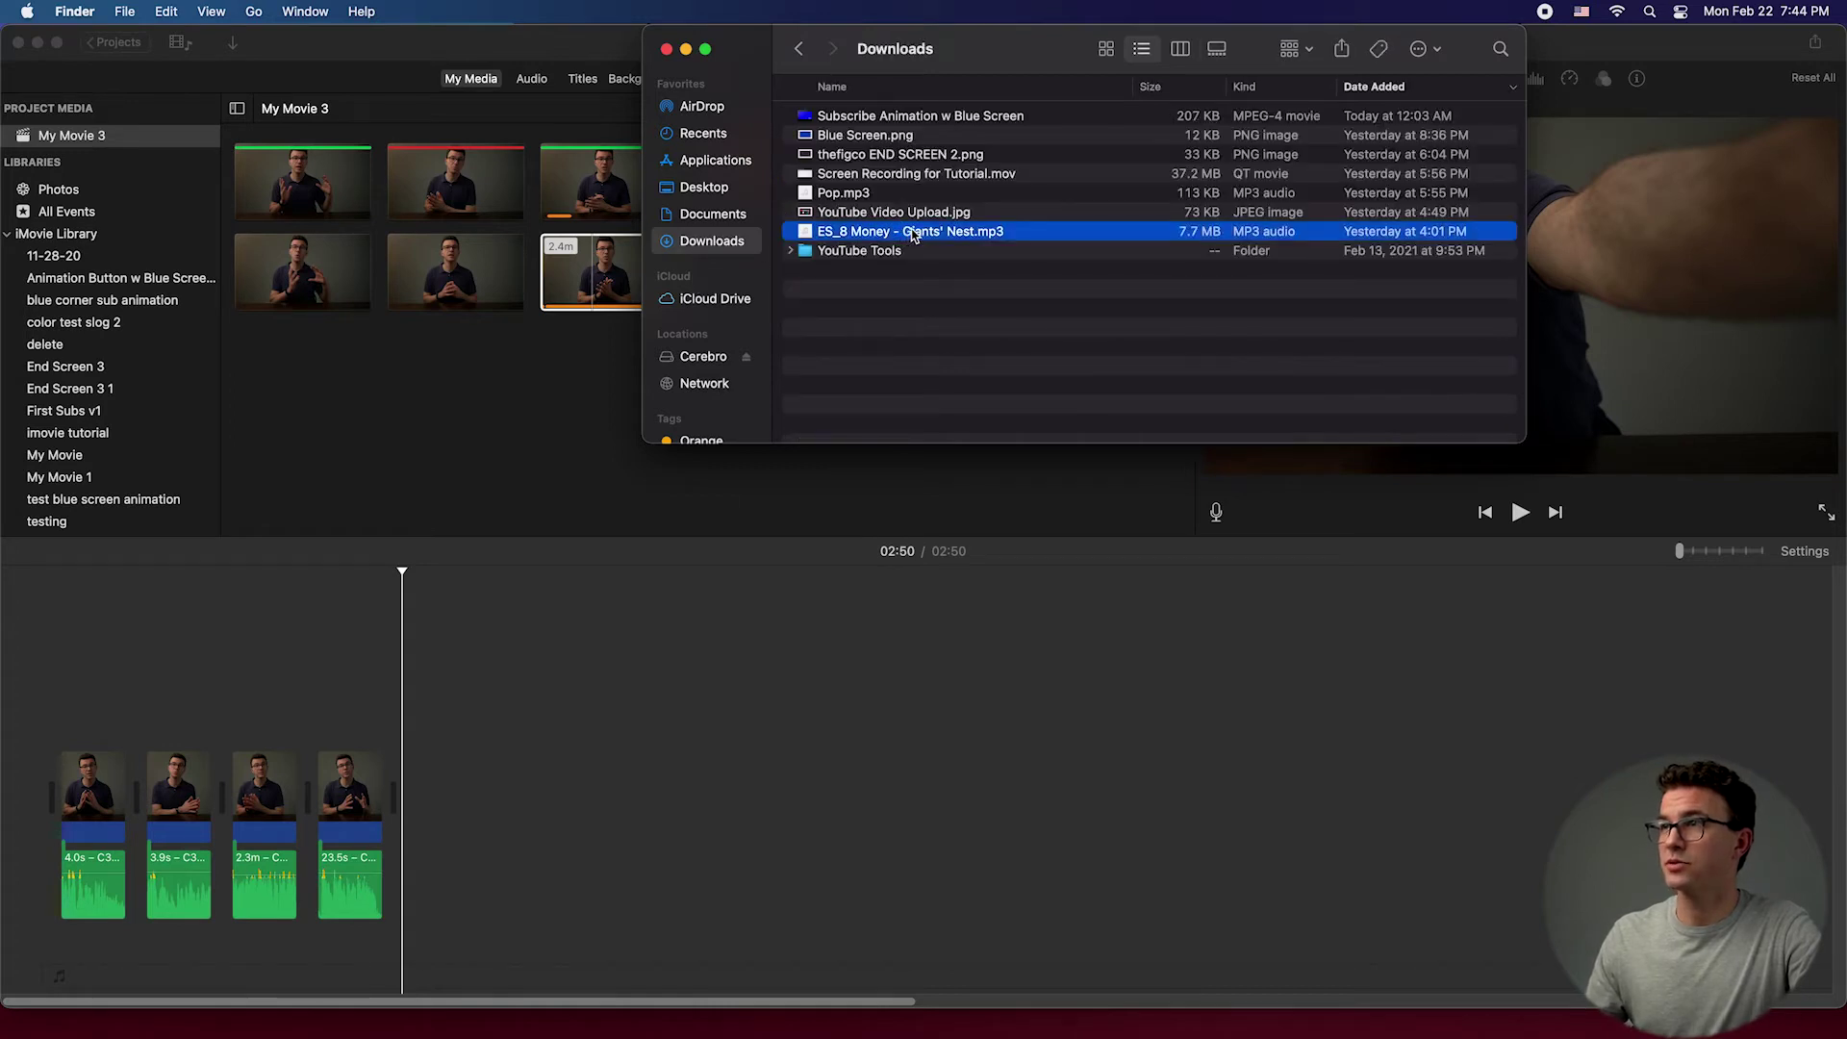
{"action": "left_click_drag", "start_coordinate": [874, 238], "coordinate": [429, 398]}
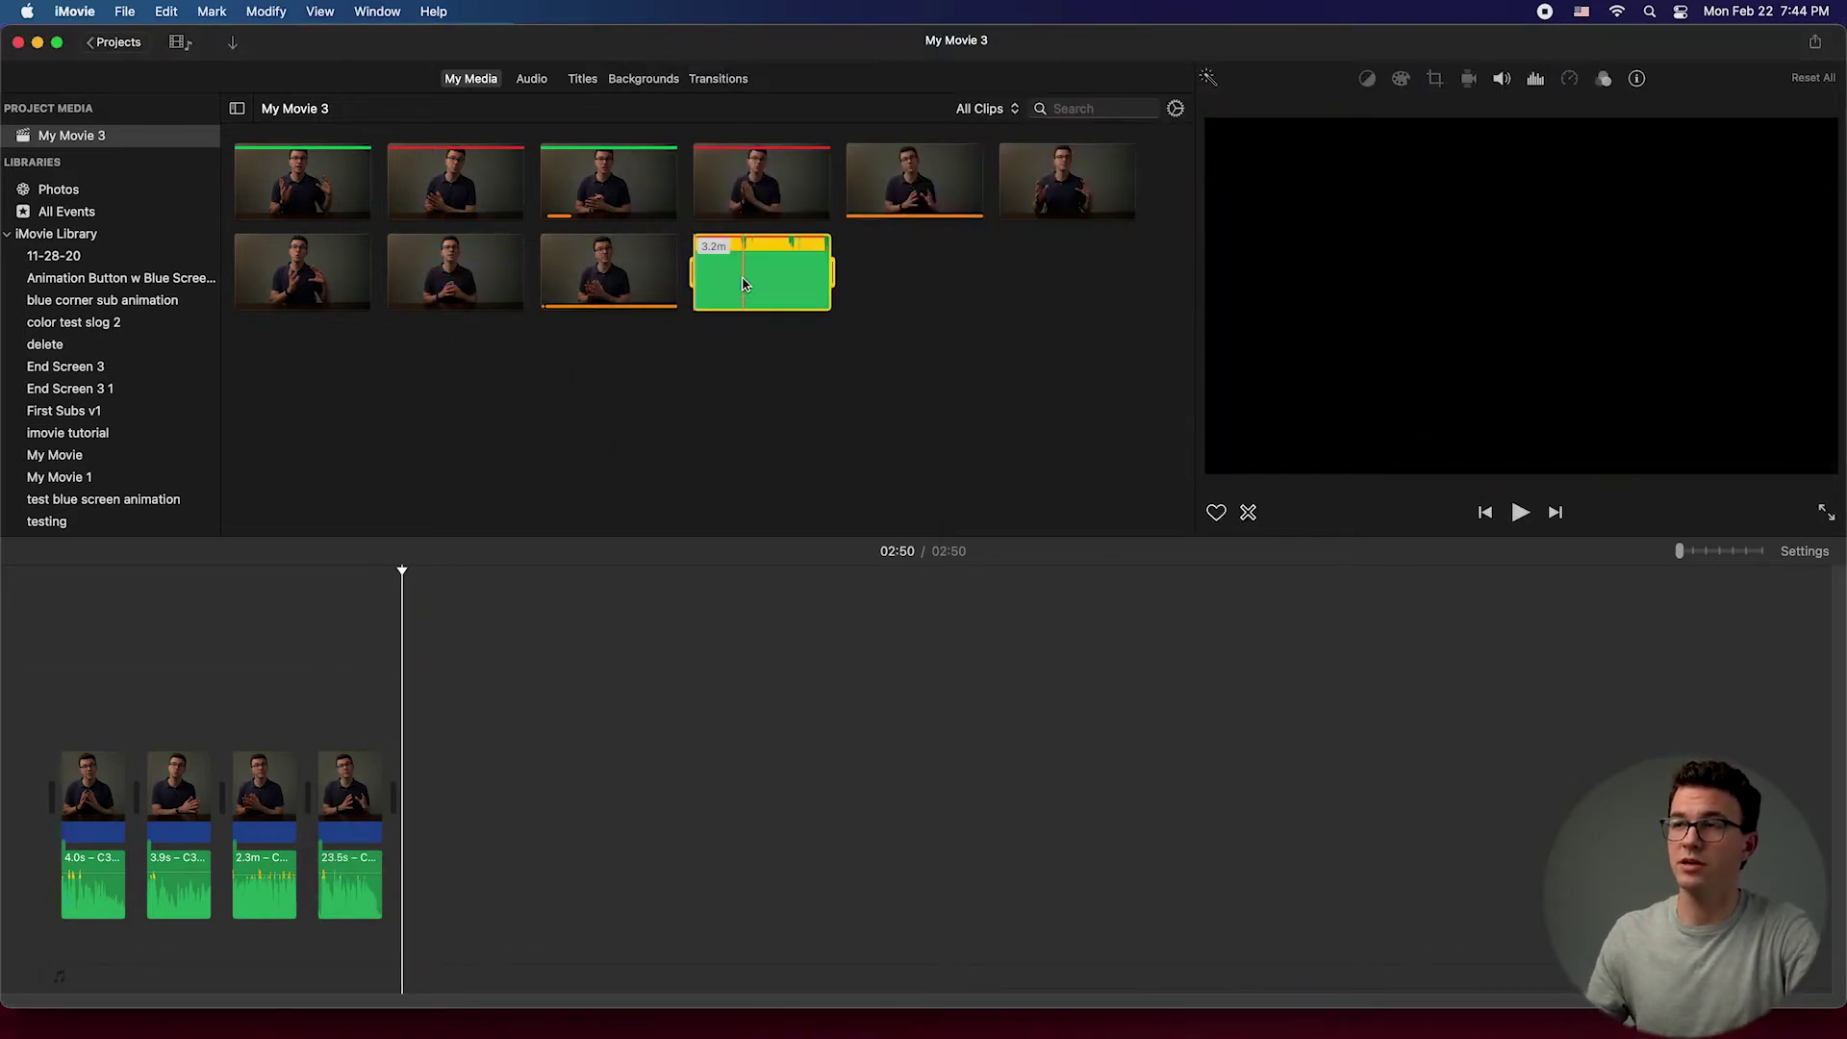
{"action": "left_click_drag", "start_coordinate": [717, 335], "coordinate": [181, 960]}
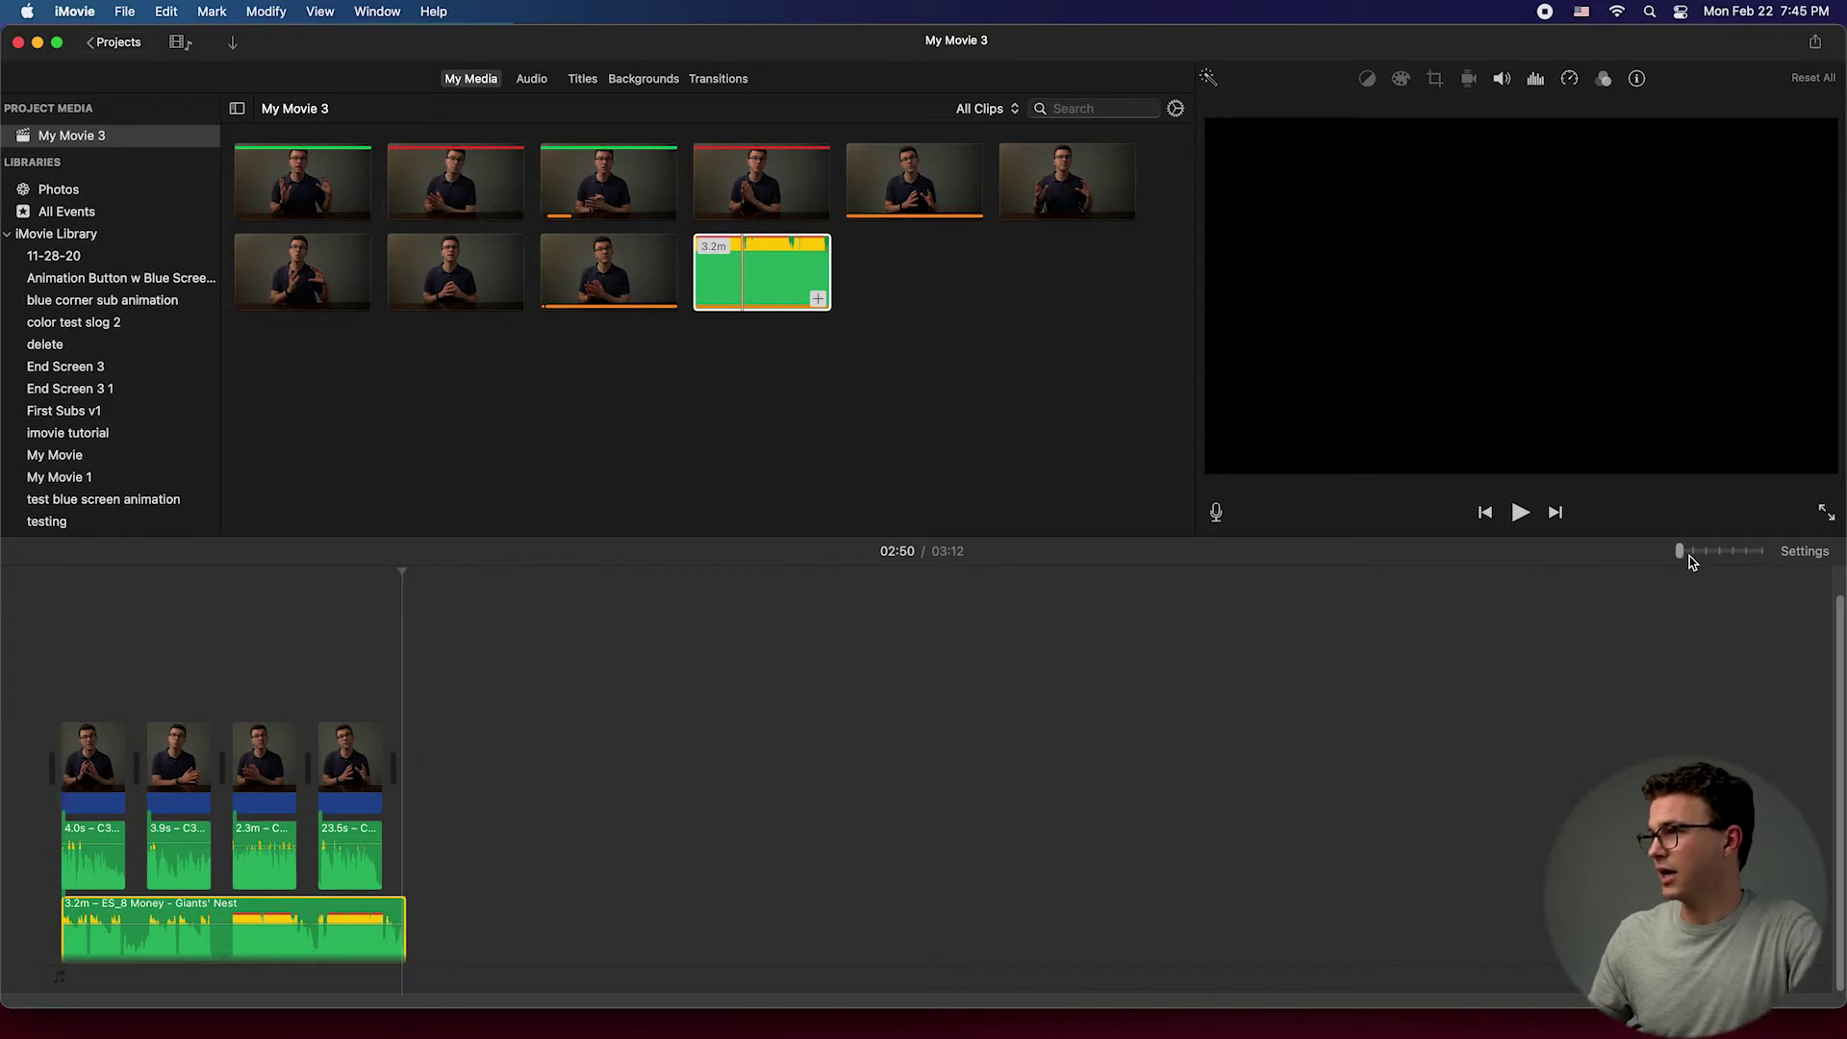
Step: Split the background music where the last video clip ends and delete the excess part after the cut
{"action": "left_click_drag", "start_coordinate": [1689, 555], "coordinate": [1694, 553]}
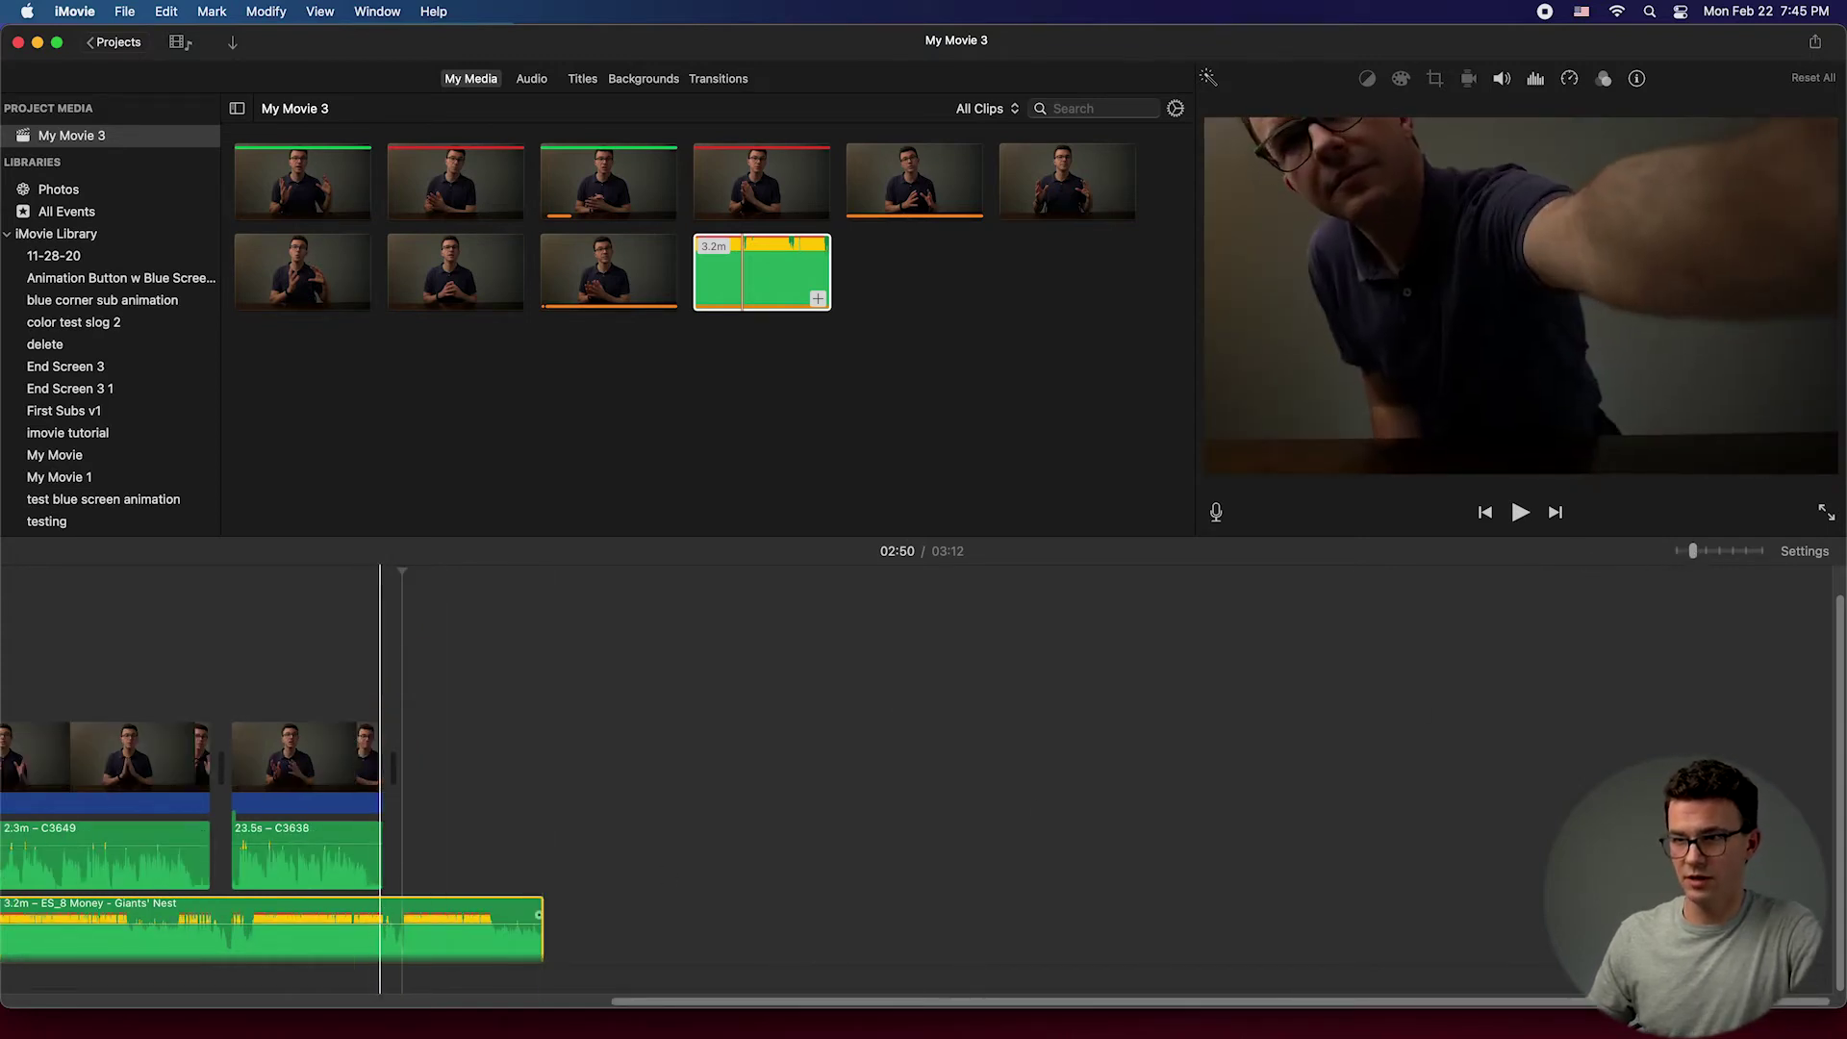
{"action": "right_click", "coordinate": [384, 917]}
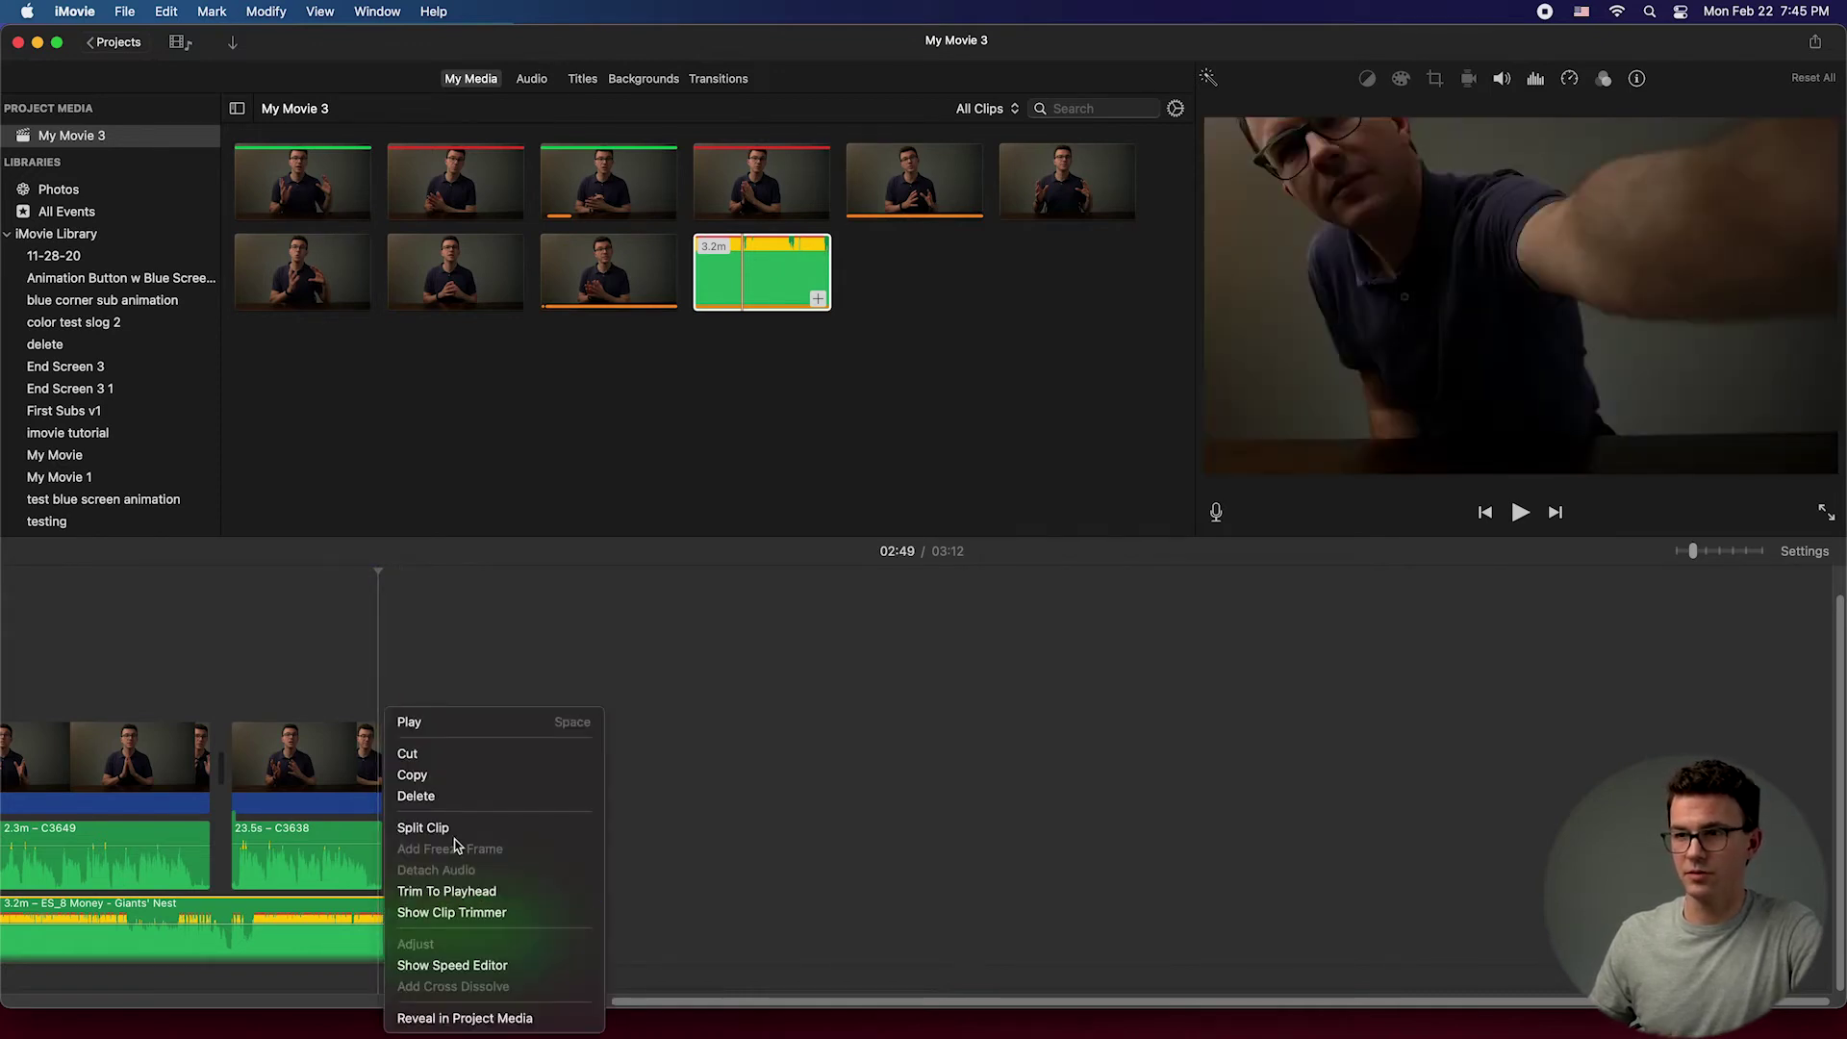
{"action": "left_click", "coordinate": [424, 828]}
{"action": "left_click", "coordinate": [419, 946]}
{"action": "key", "text": "Delete"}
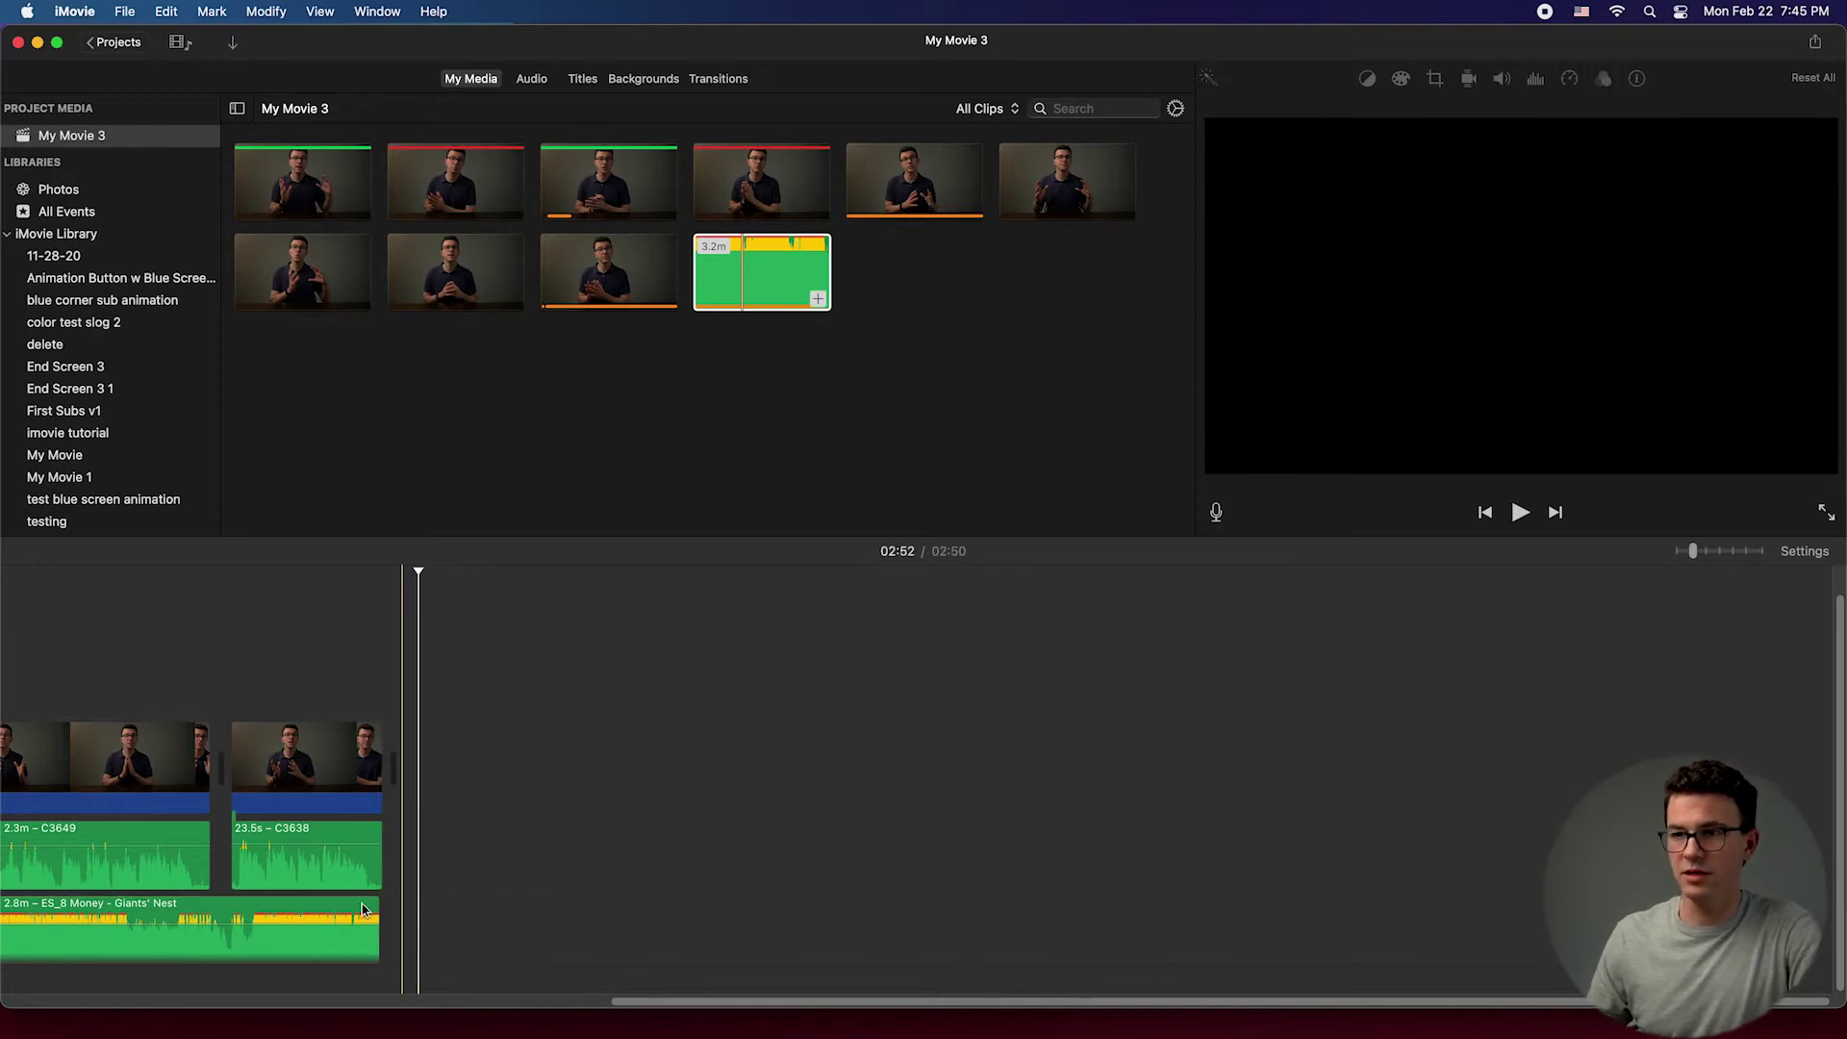
Step: Lower the background music's volume well below the speech and play the opening to check the balance
{"action": "scroll", "coordinate": [145, 839], "scroll_direction": "up", "scroll_amount": 3}
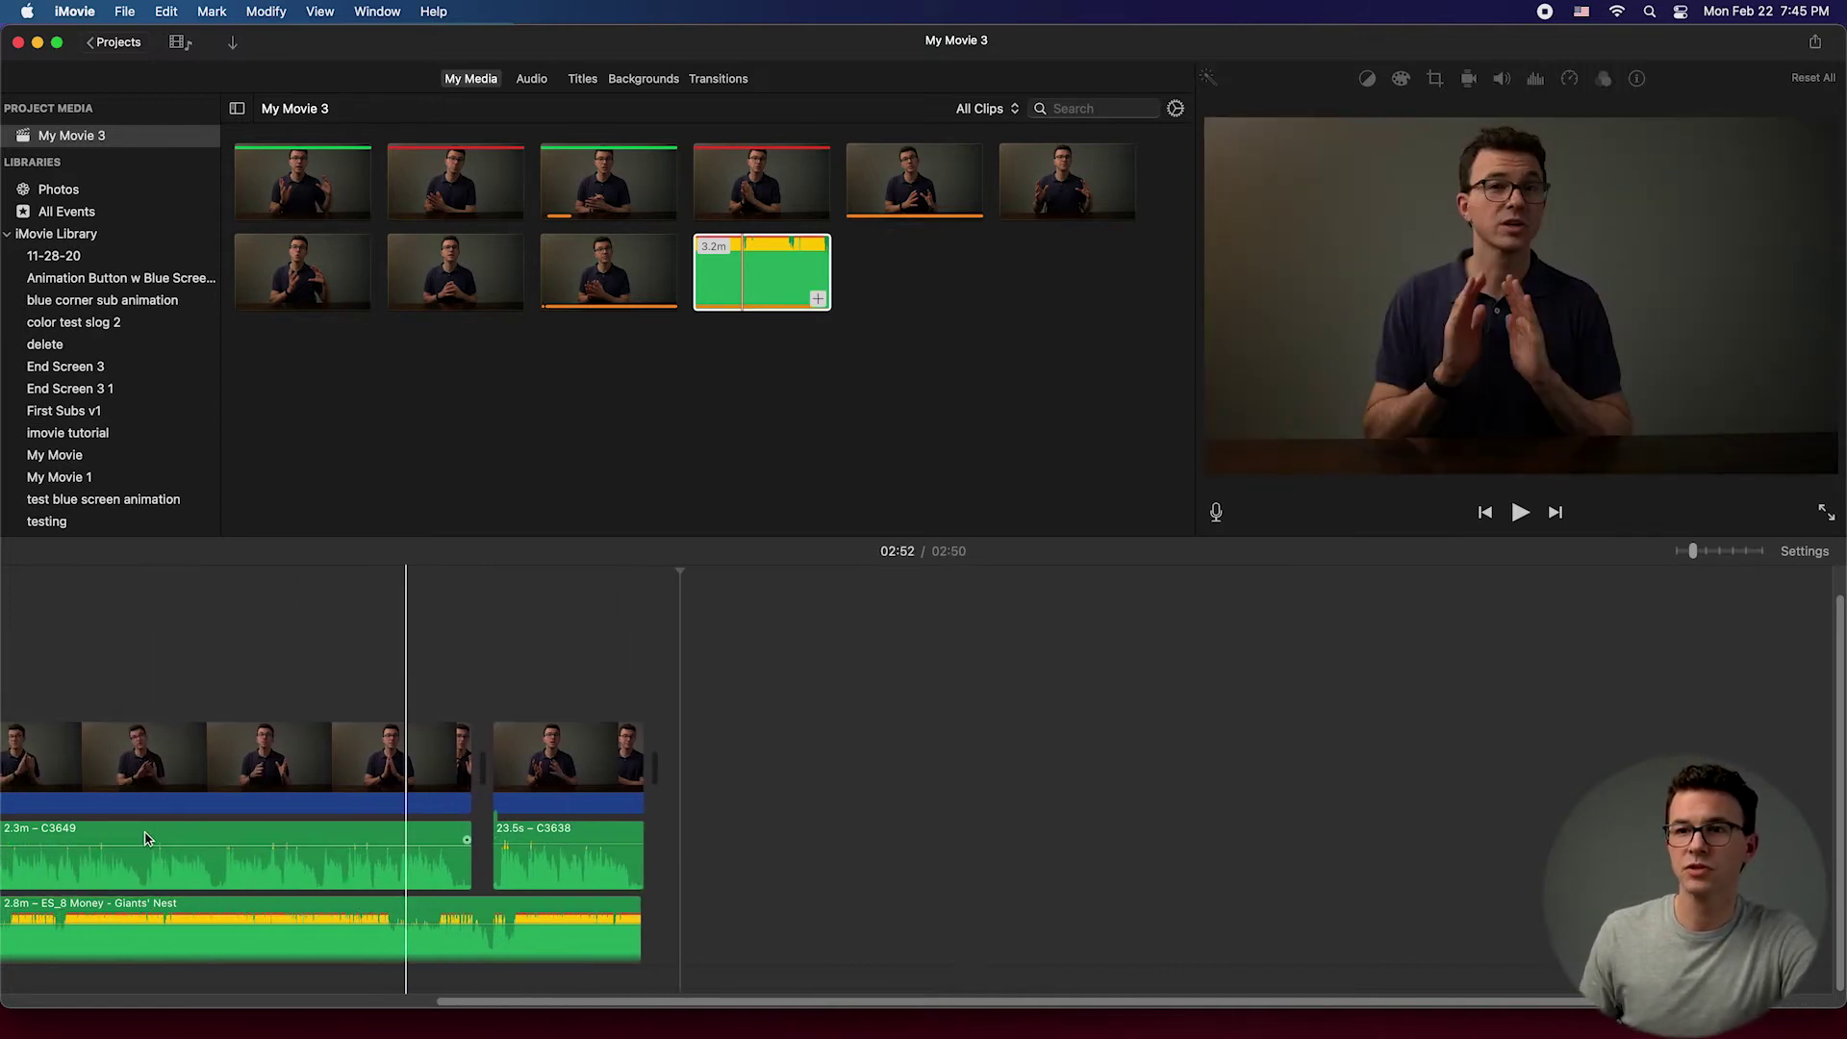
{"action": "scroll", "coordinate": [144, 838], "scroll_direction": "left", "scroll_amount": 10}
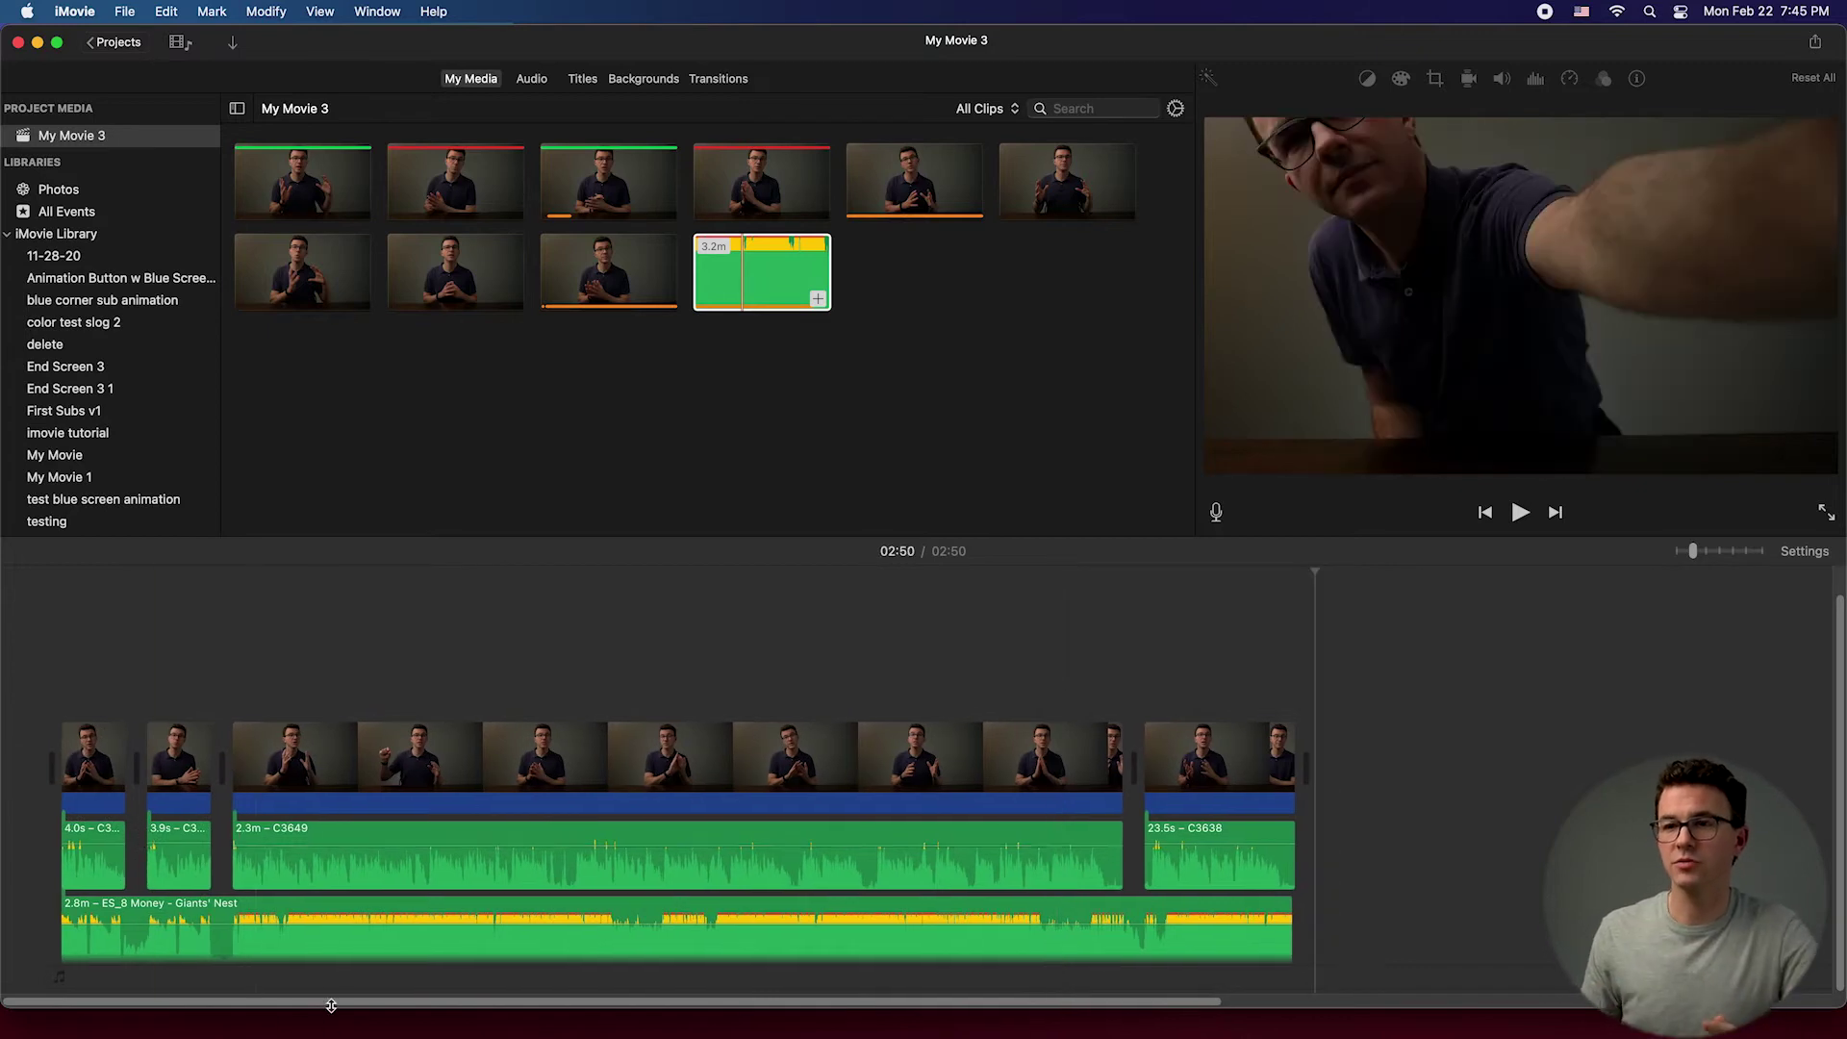
{"action": "left_click", "coordinate": [284, 679]}
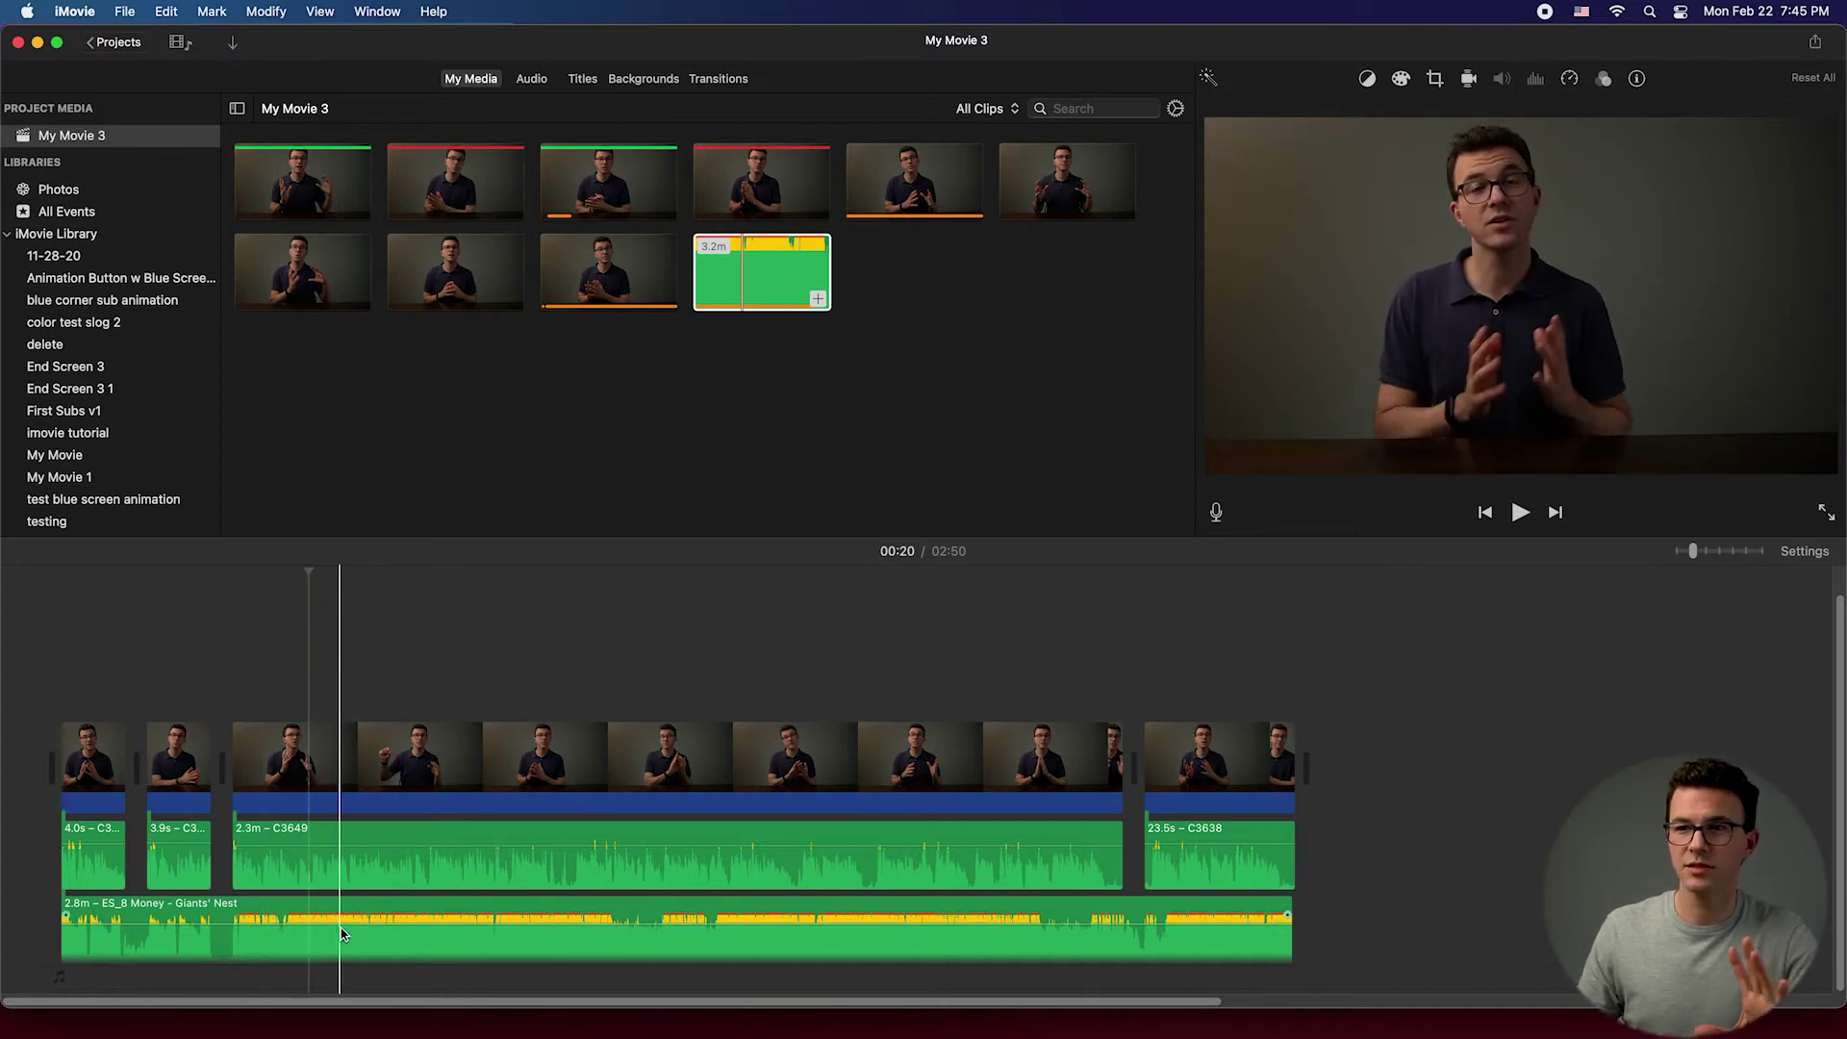
{"action": "left_click_drag", "start_coordinate": [345, 919], "coordinate": [340, 933]}
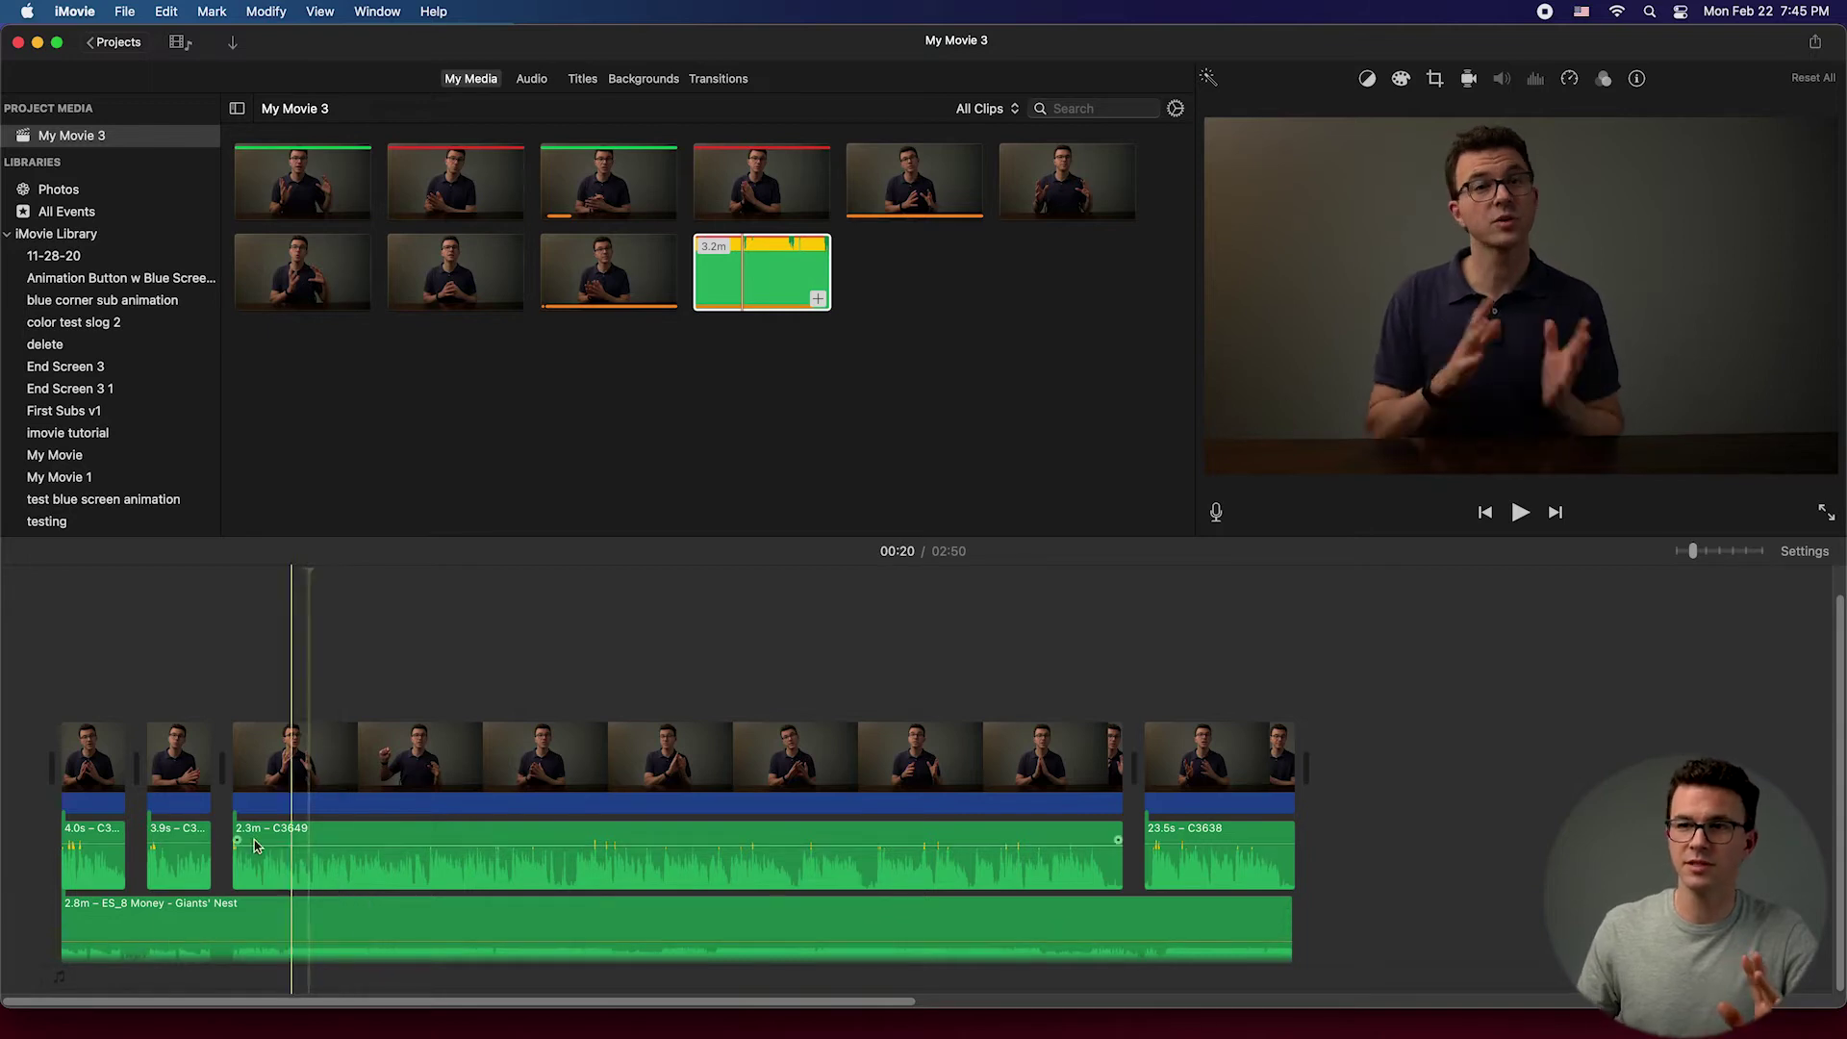
{"action": "left_click", "coordinate": [64, 698]}
{"action": "key", "text": "space"}
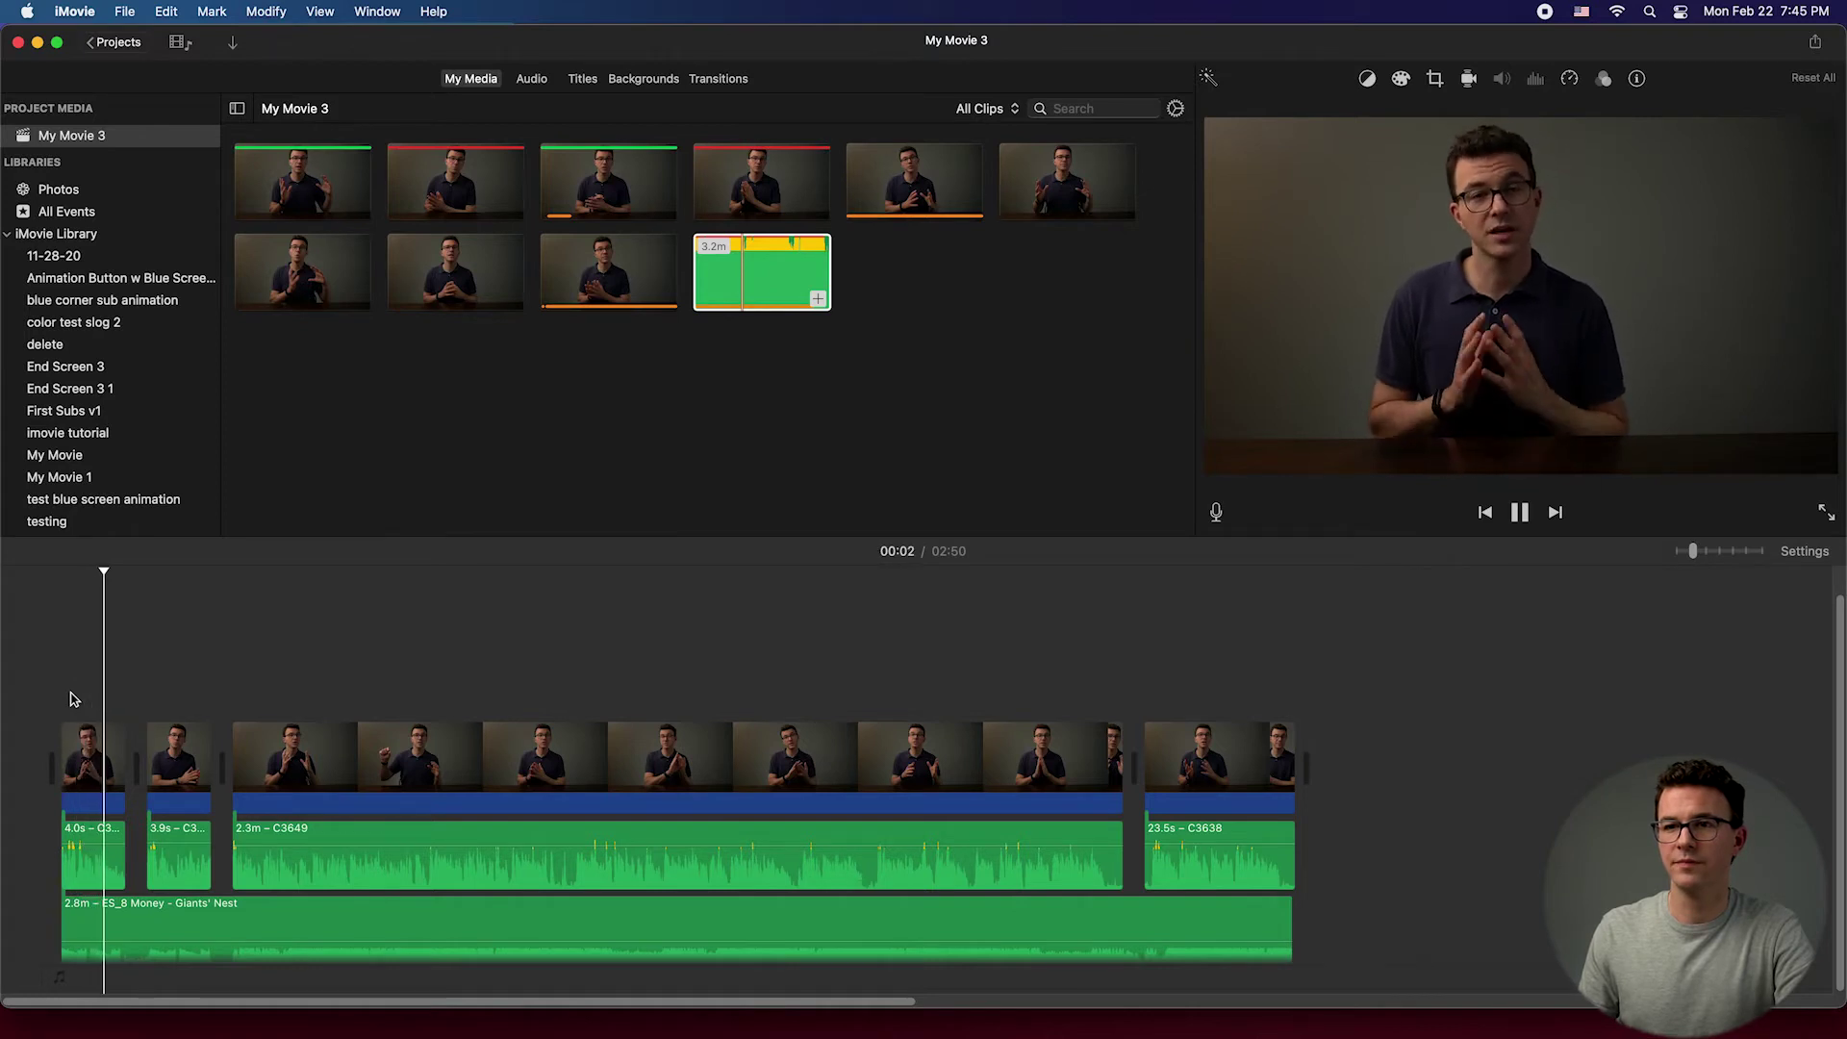
{"action": "key", "text": "space"}
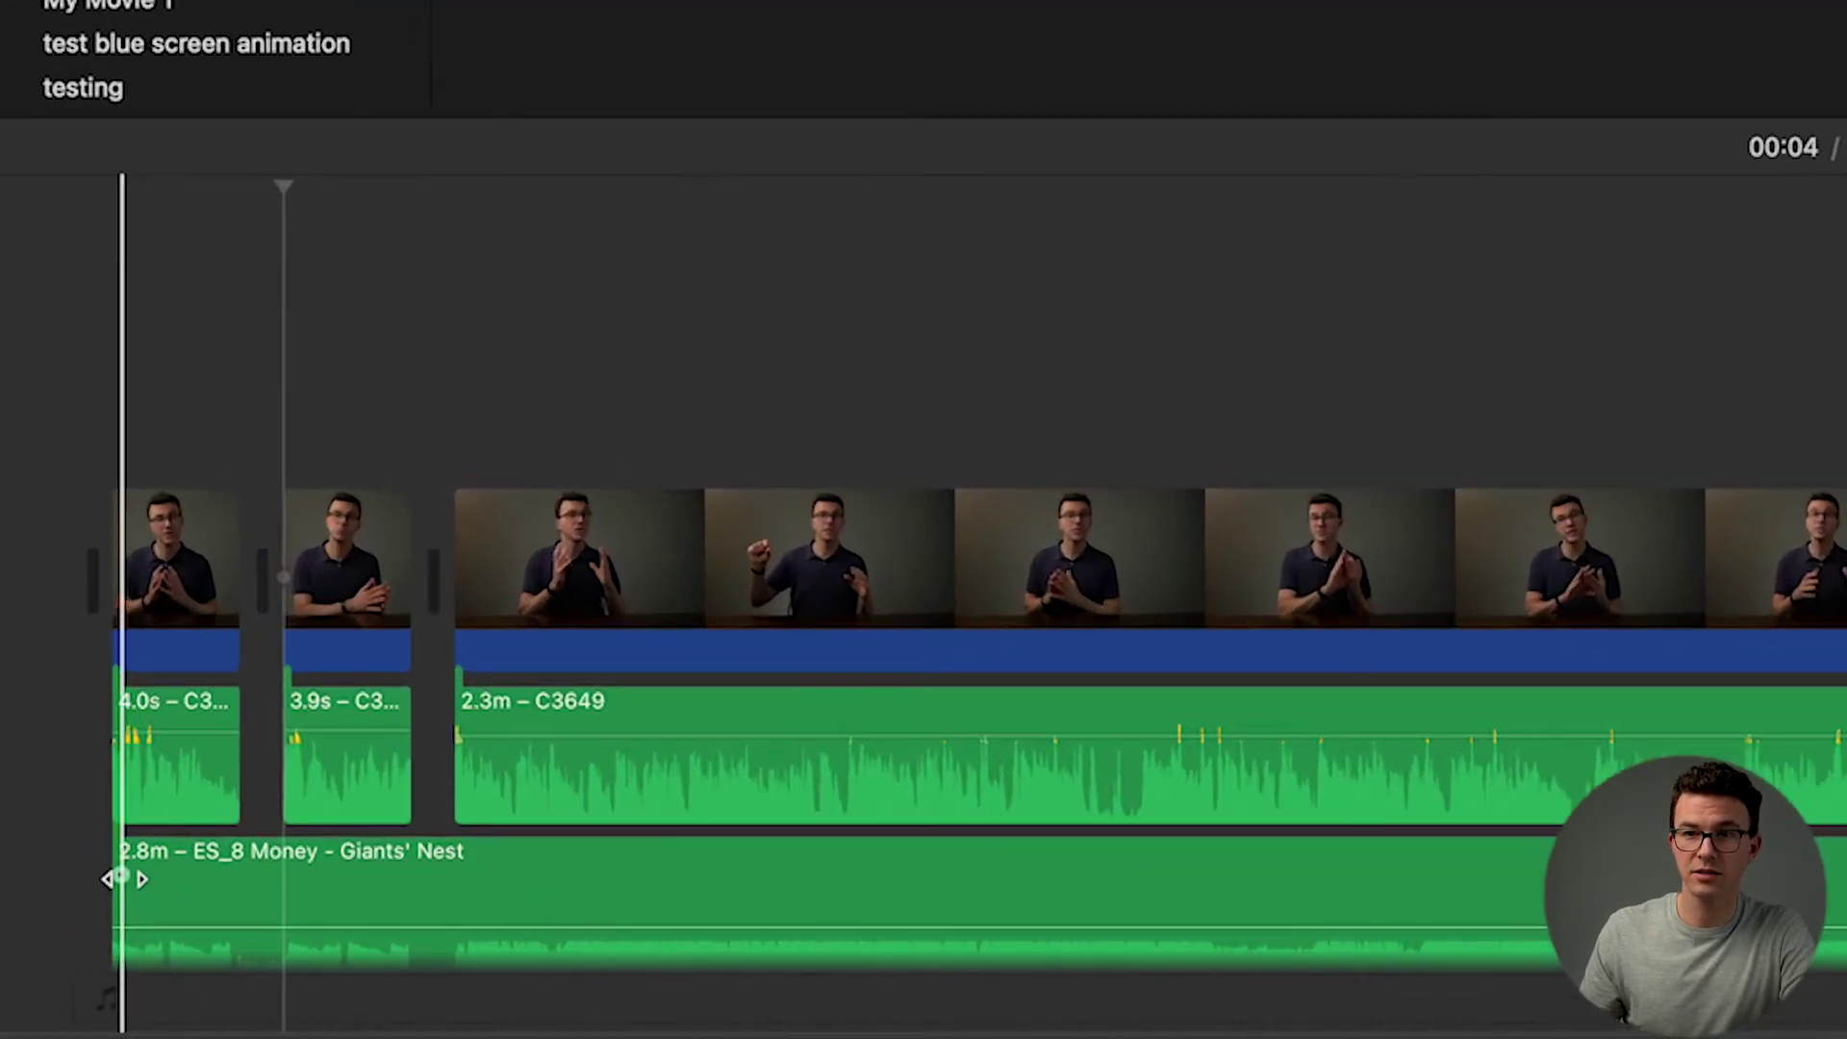
Step: Add a gradual fade-in to the background music, reaching from its start into the second clip
{"action": "left_click_drag", "start_coordinate": [120, 878], "coordinate": [239, 875]}
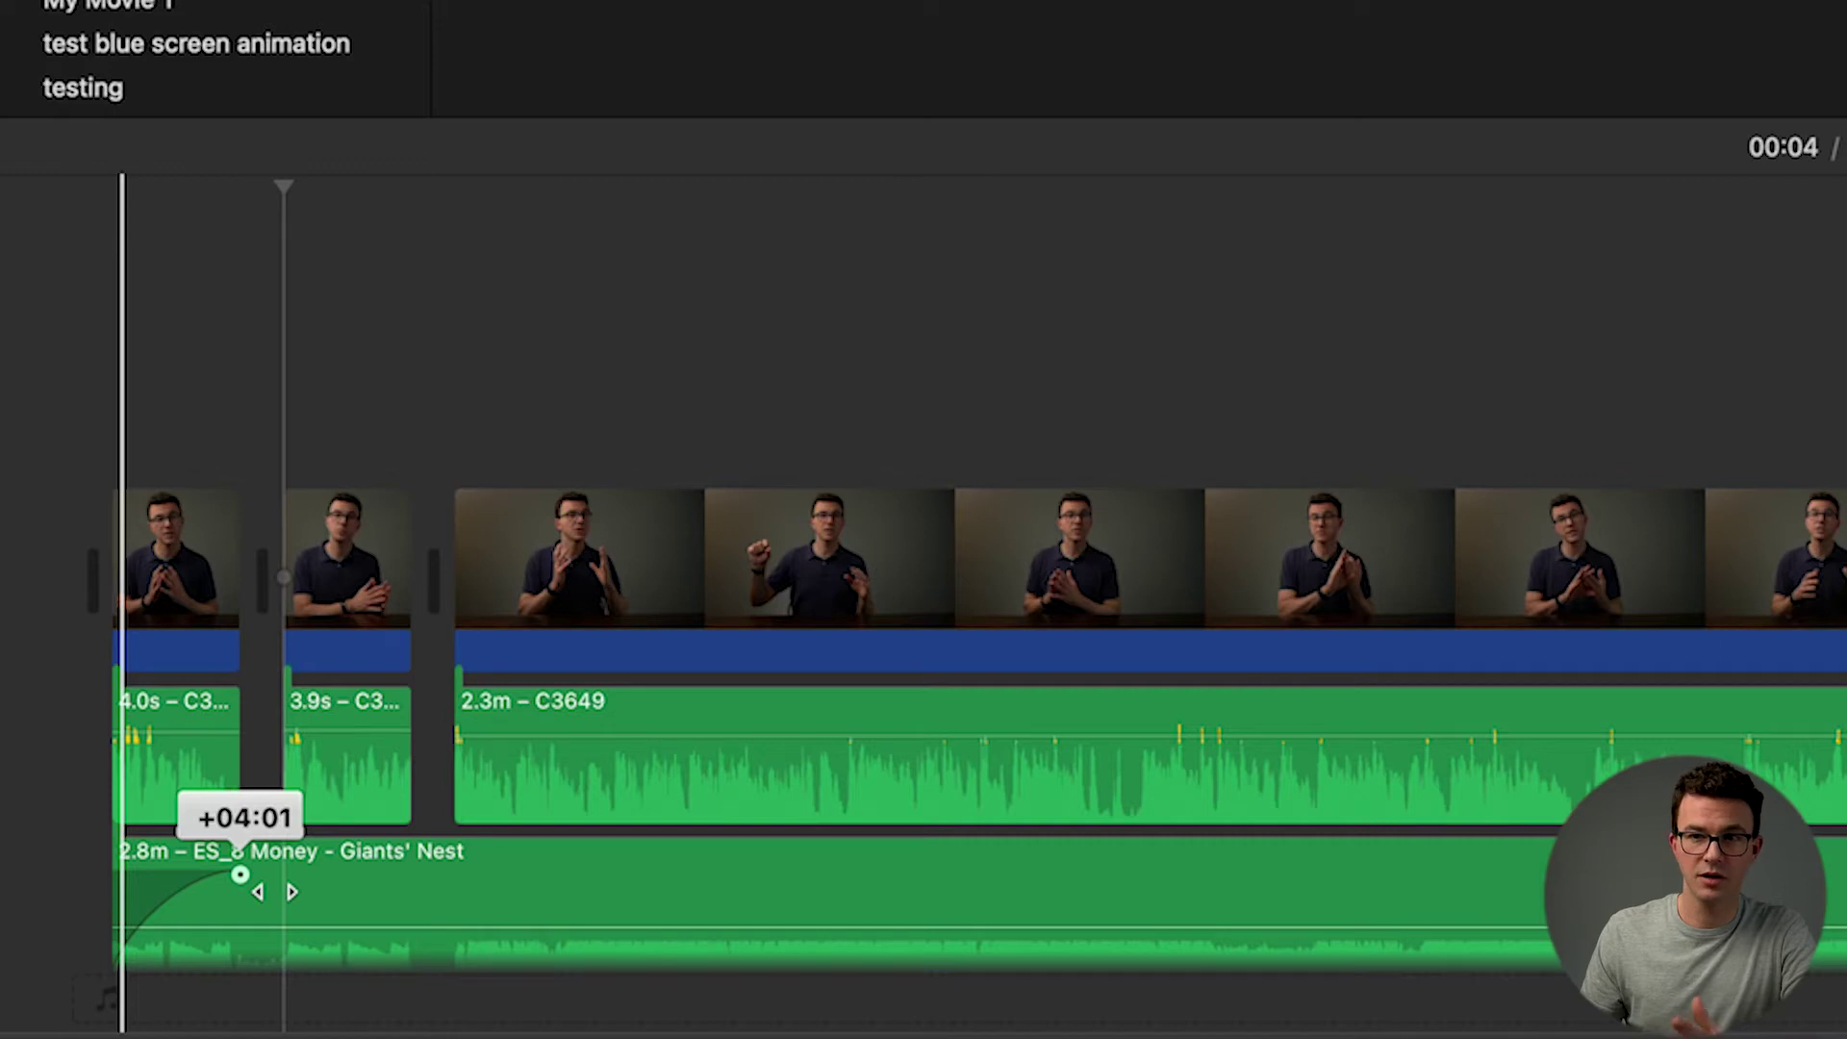
{"action": "left_click_drag", "start_coordinate": [240, 874], "coordinate": [370, 875]}
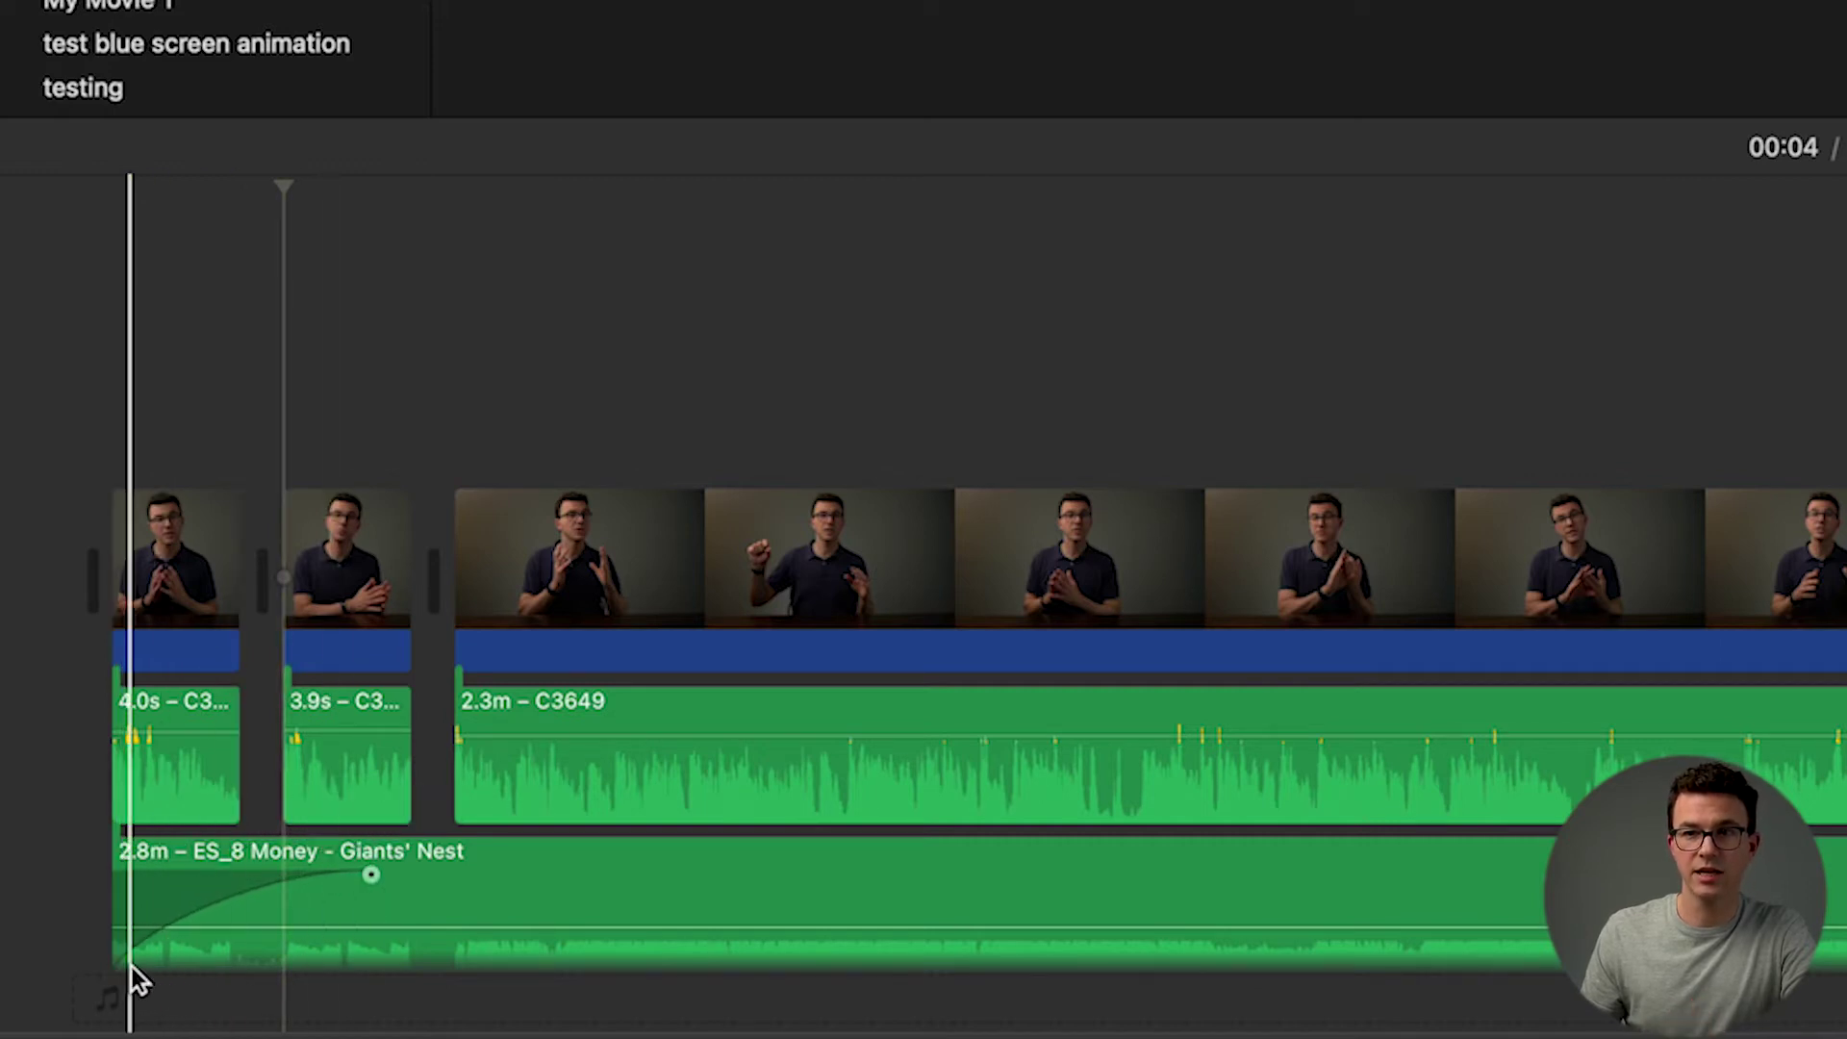
Step: Raise the background music's volume to preview the fade-in from the start, and bring the volume back down
{"action": "left_click_drag", "start_coordinate": [416, 919], "coordinate": [421, 895]}
{"action": "left_click", "coordinate": [102, 389]}
{"action": "key", "text": "space"}
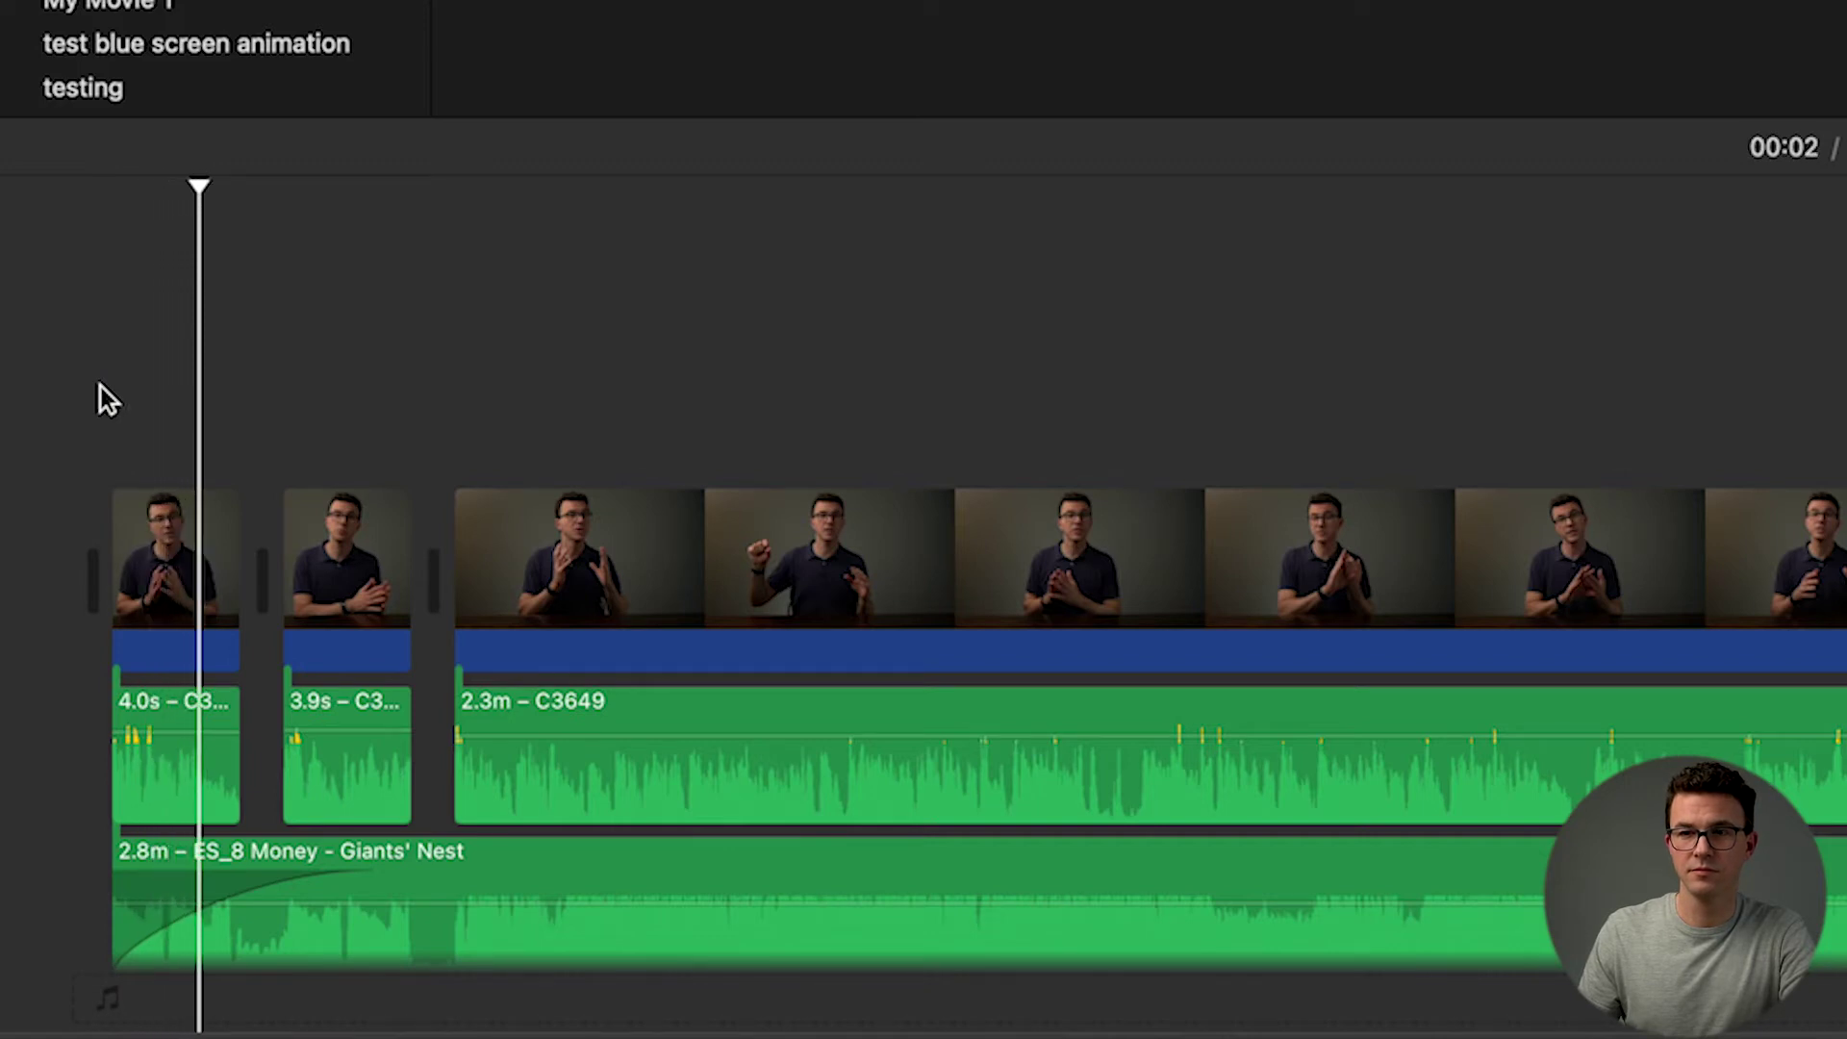
{"action": "key", "text": "space"}
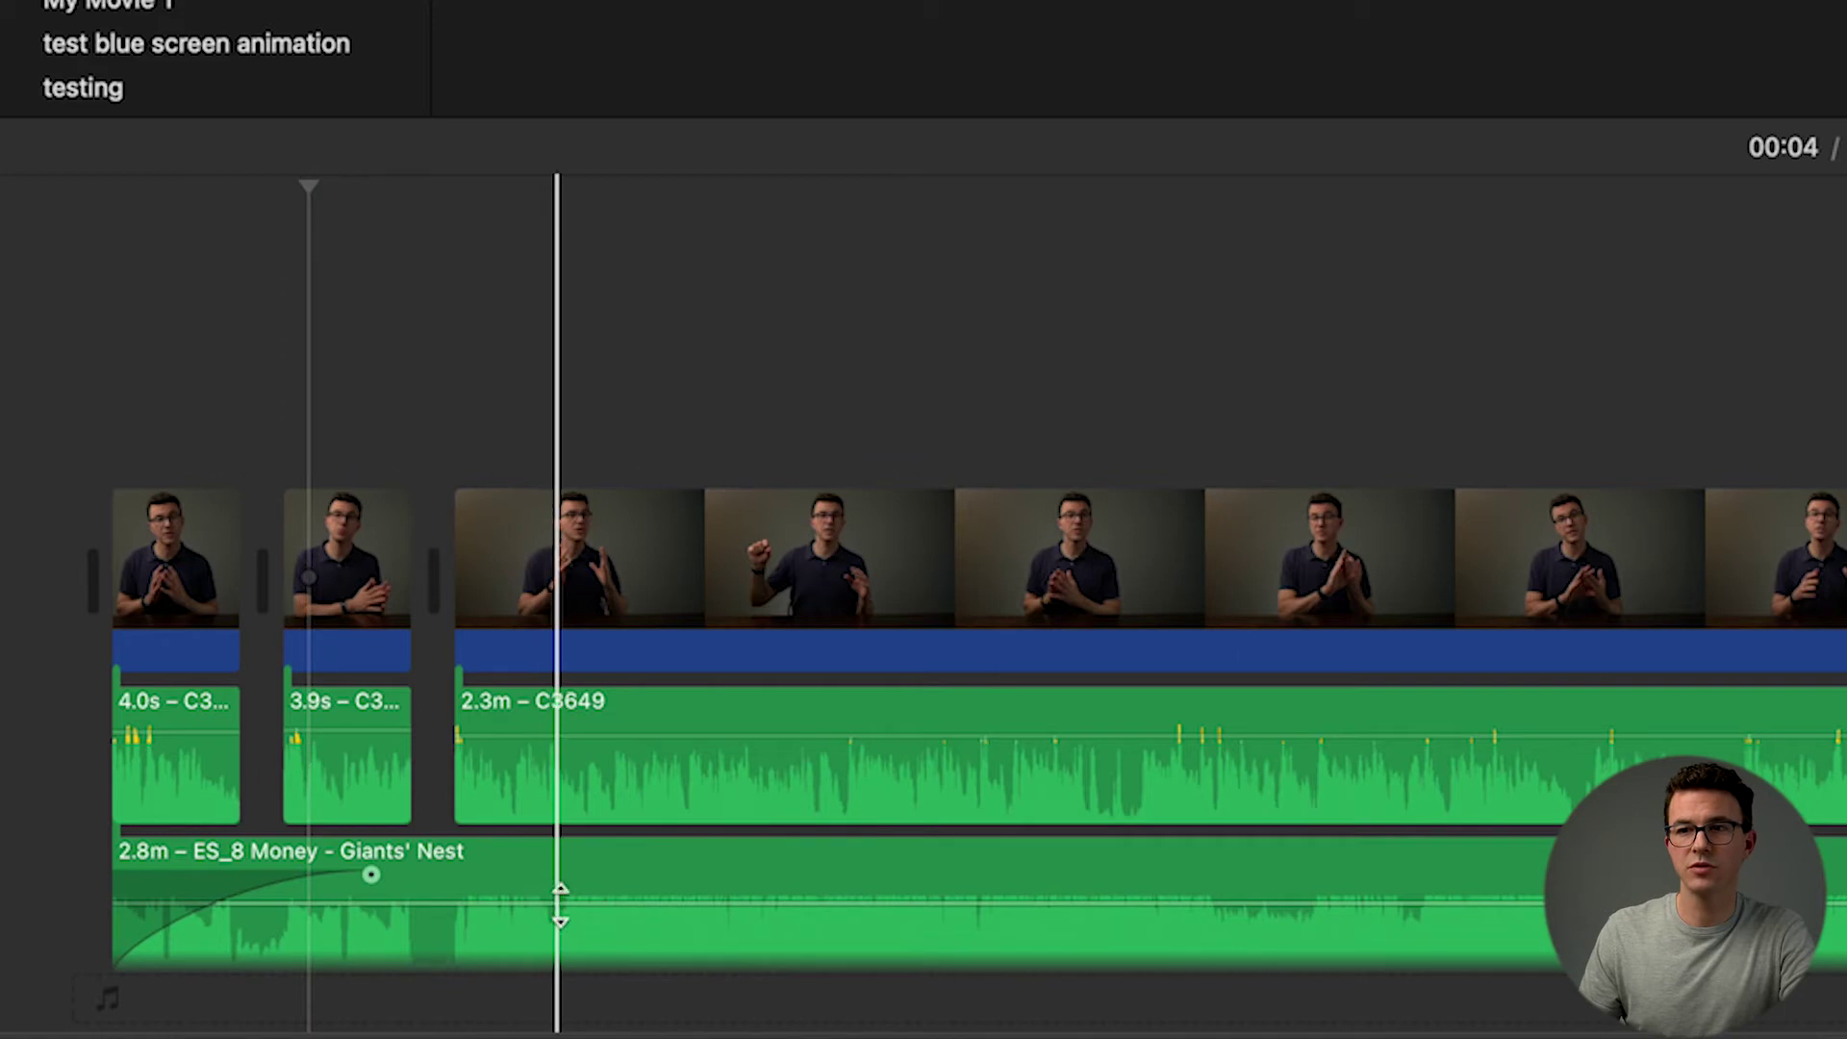
{"action": "left_click_drag", "start_coordinate": [560, 902], "coordinate": [559, 918]}
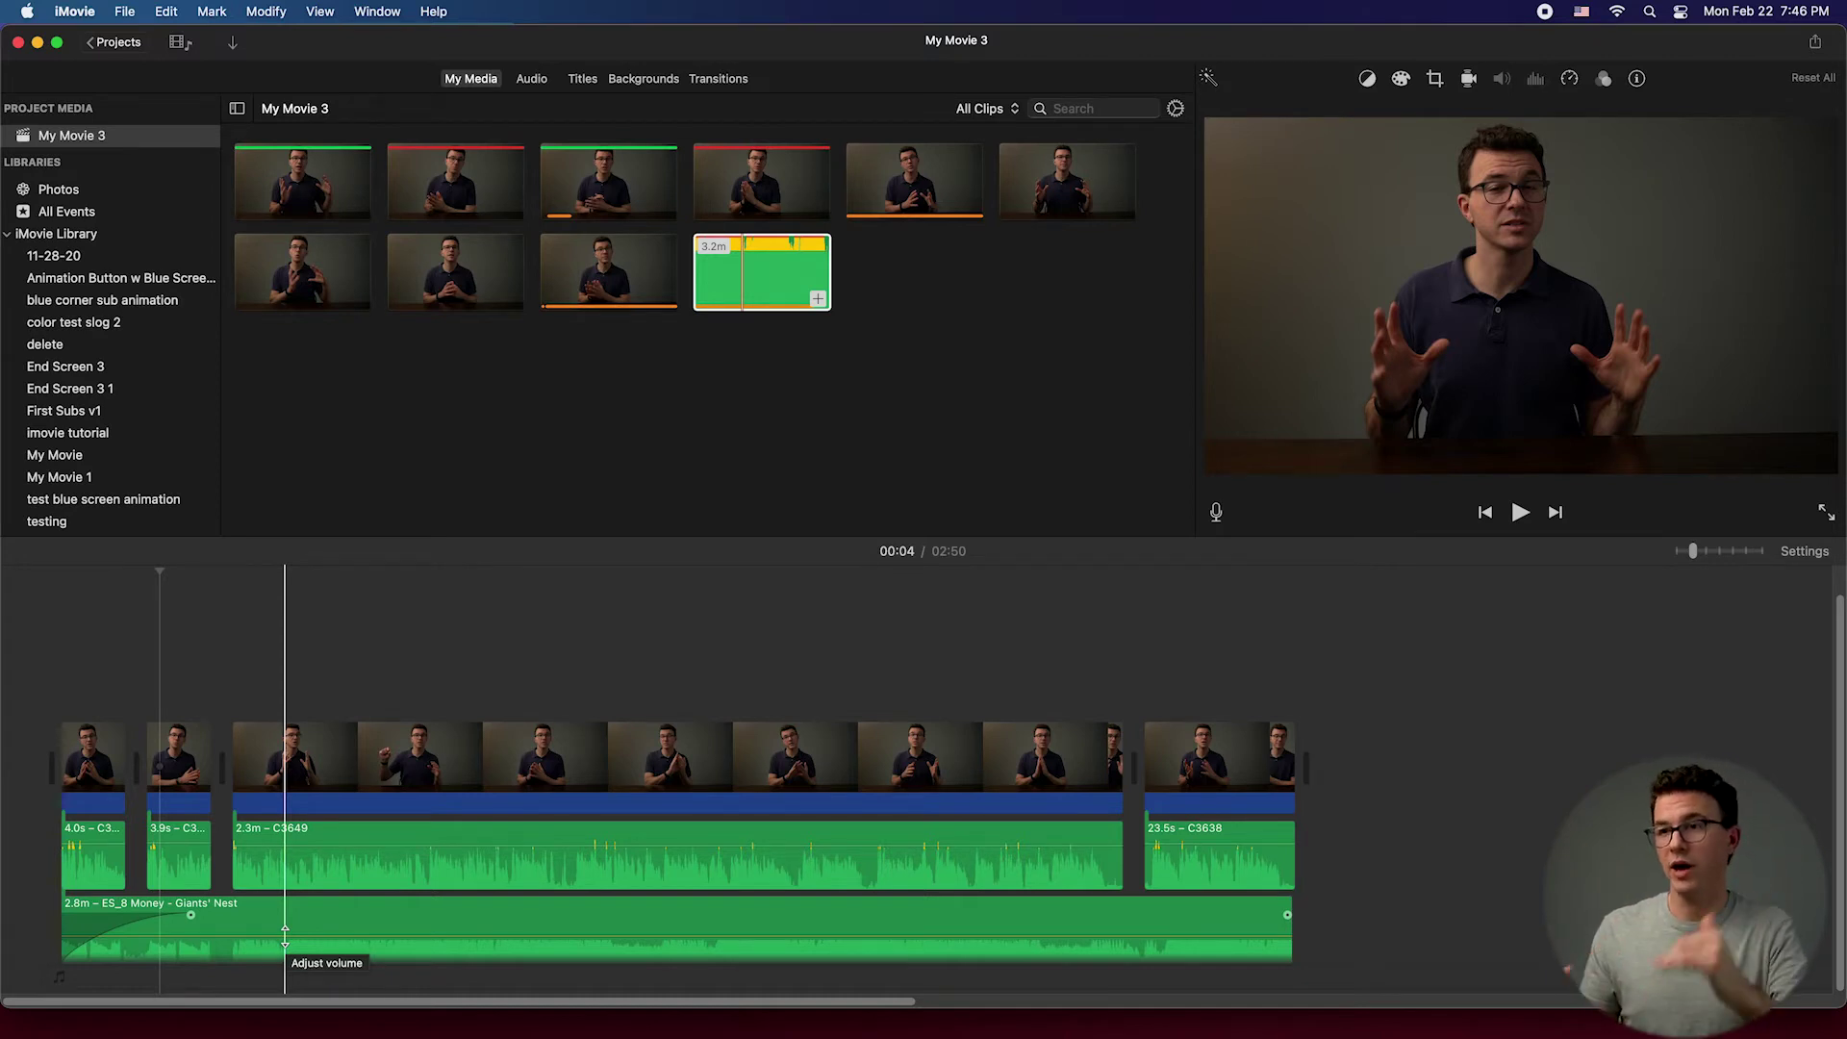
Step: Import YouTube Video Upload.jpg from the Downloads folder and place it above the third clip at about 29 seconds
{"action": "left_click", "coordinate": [371, 698]}
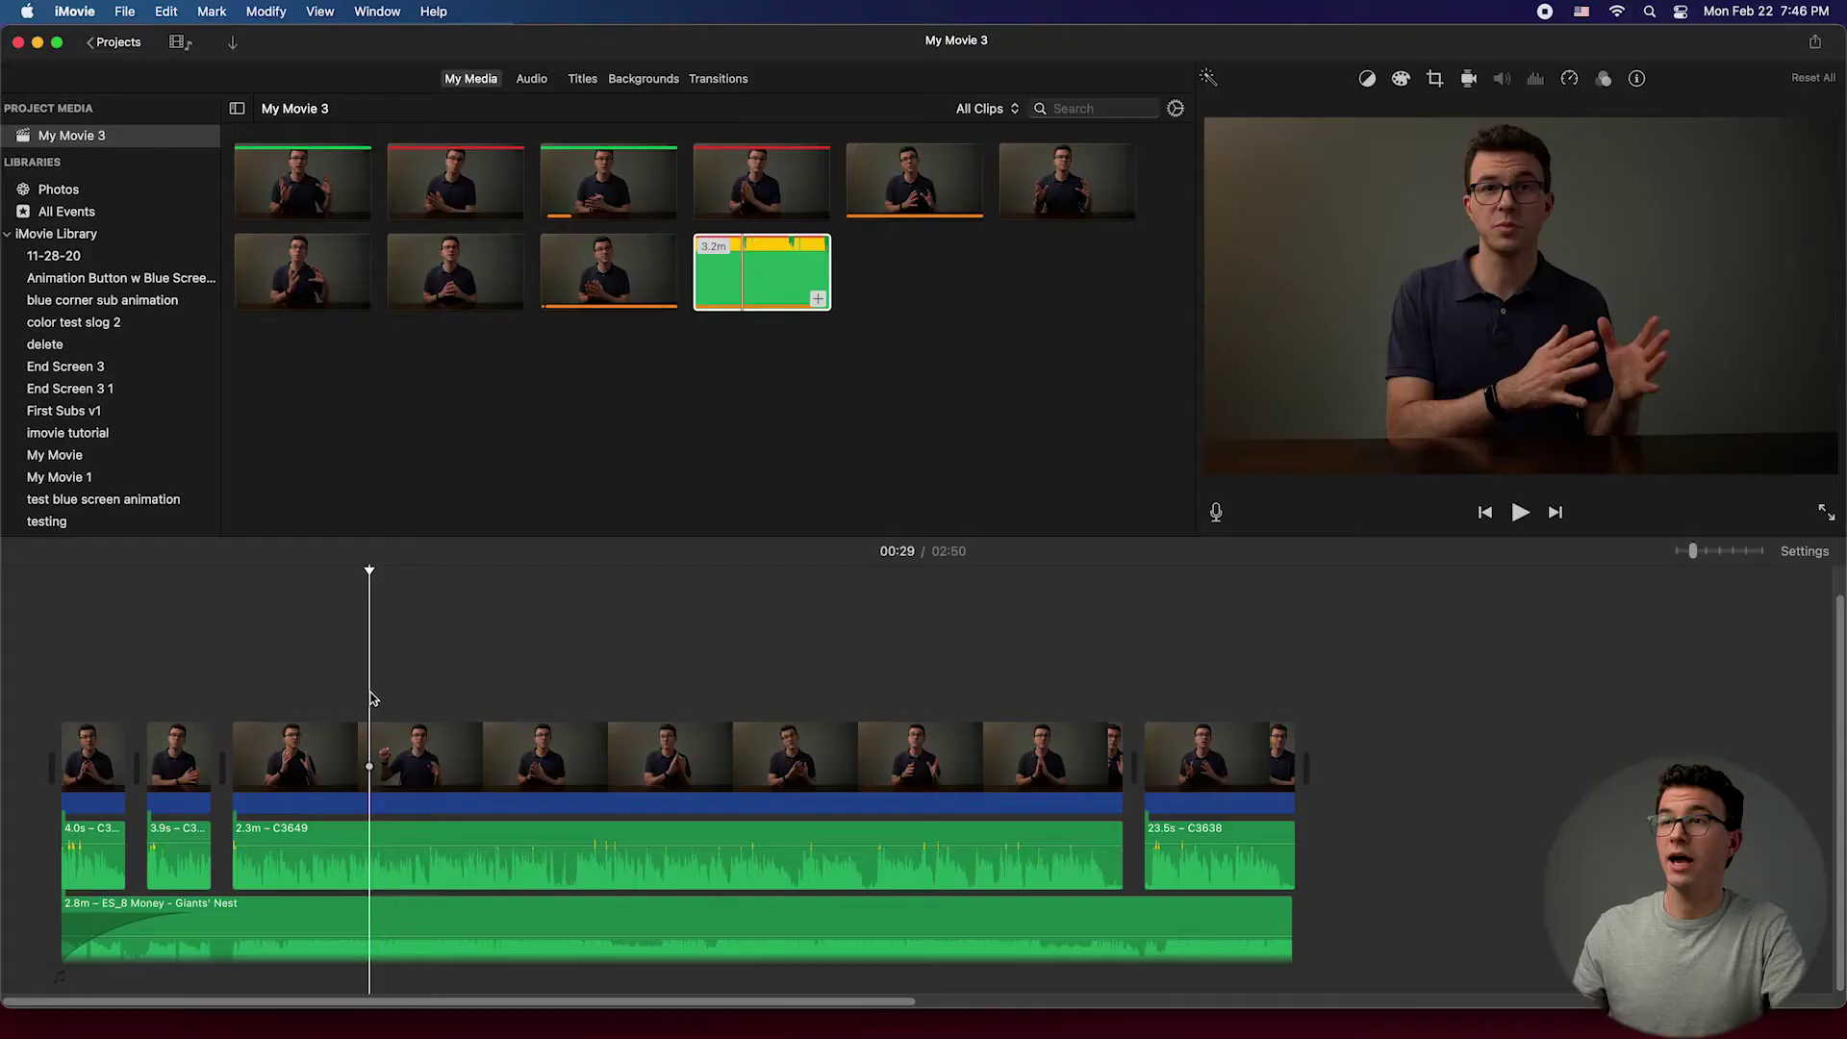
{"action": "key", "text": "super+Tab"}
{"action": "key", "text": "super+Tab"}
{"action": "key", "text": "super+Tab"}
{"action": "key", "text": "super+Tab"}
{"action": "key", "text": "super+Tab"}
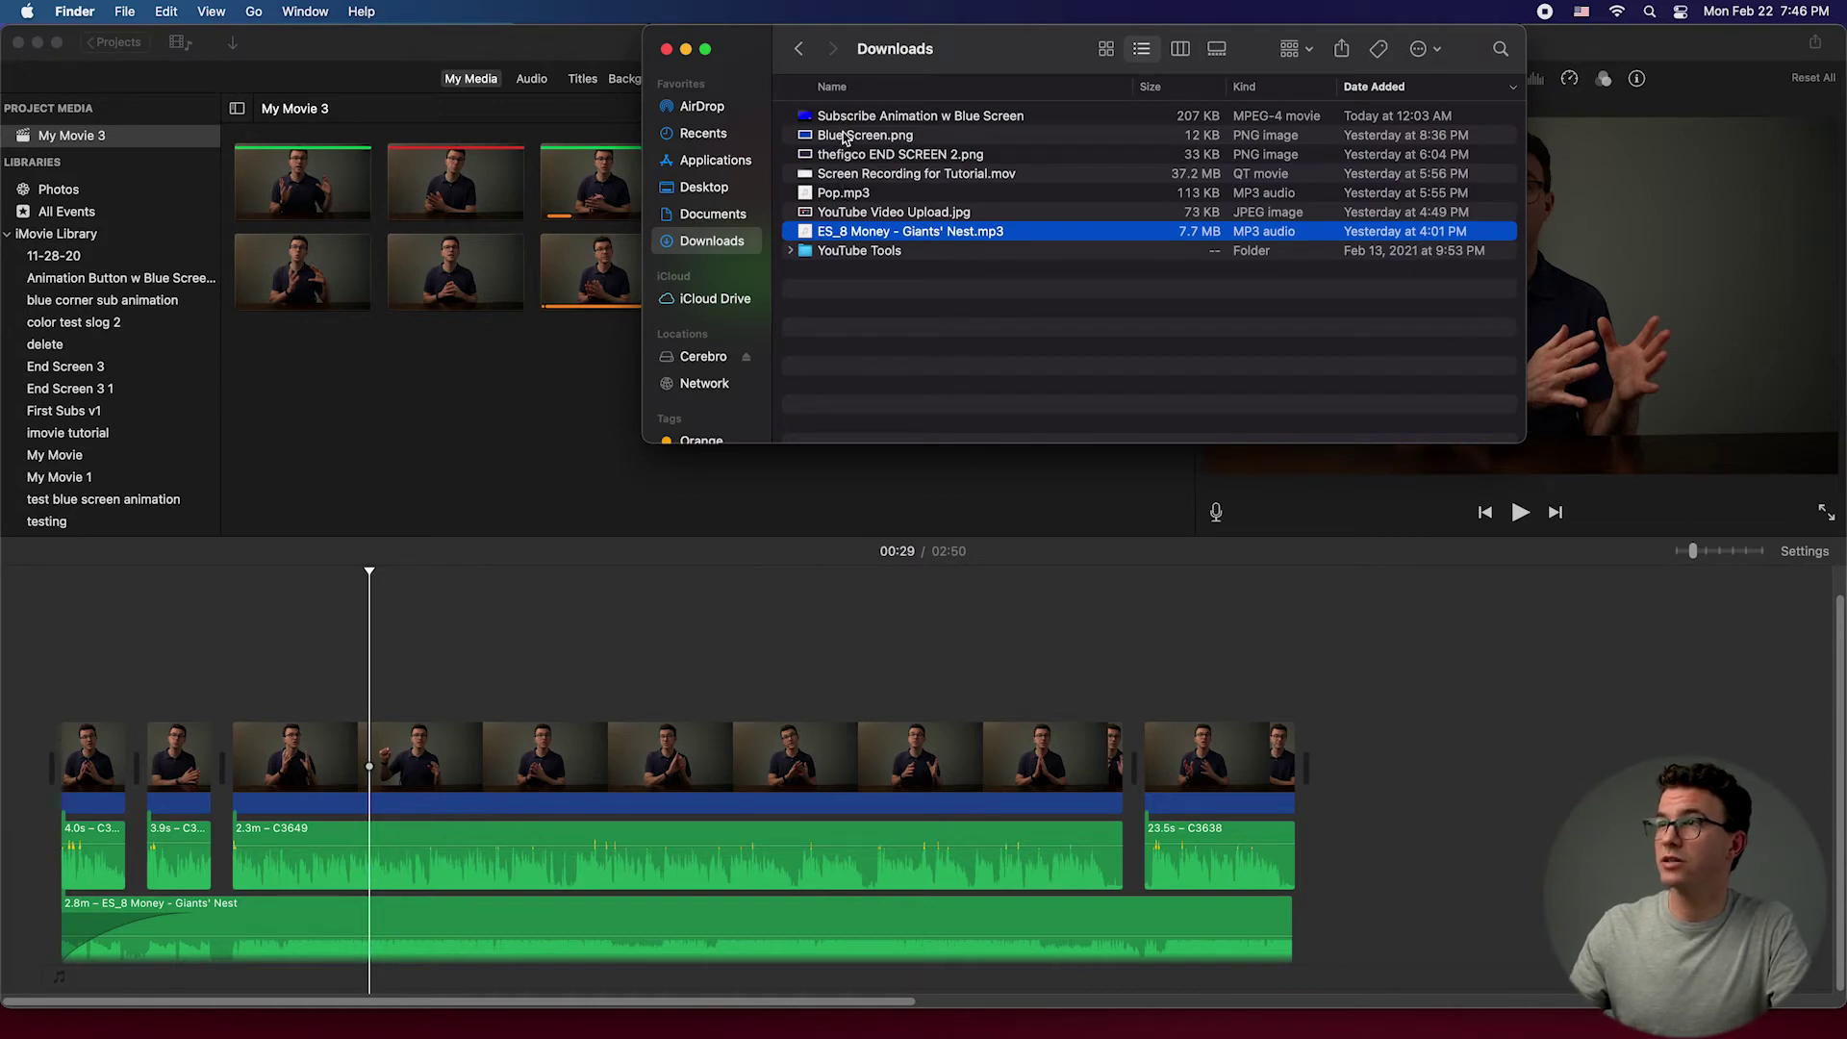
{"action": "left_click_drag", "start_coordinate": [859, 216], "coordinate": [437, 367]}
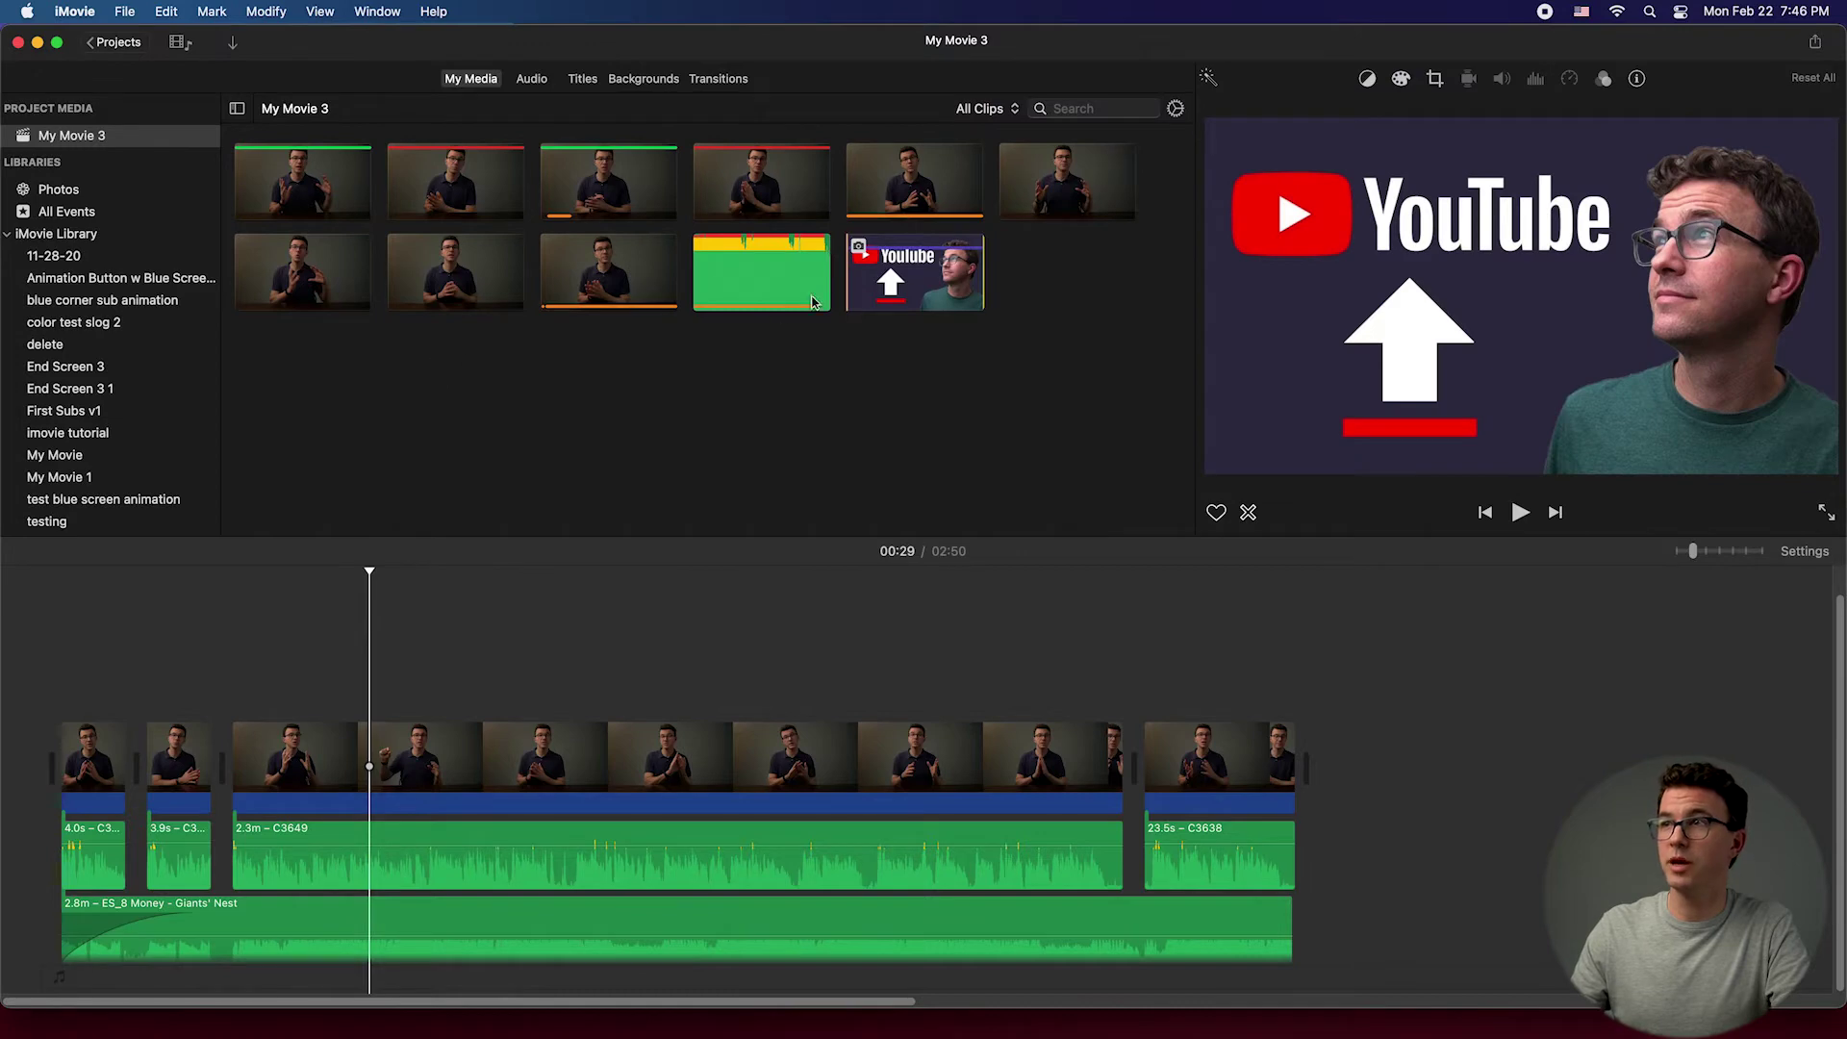
{"action": "left_click_drag", "start_coordinate": [886, 302], "coordinate": [381, 683]}
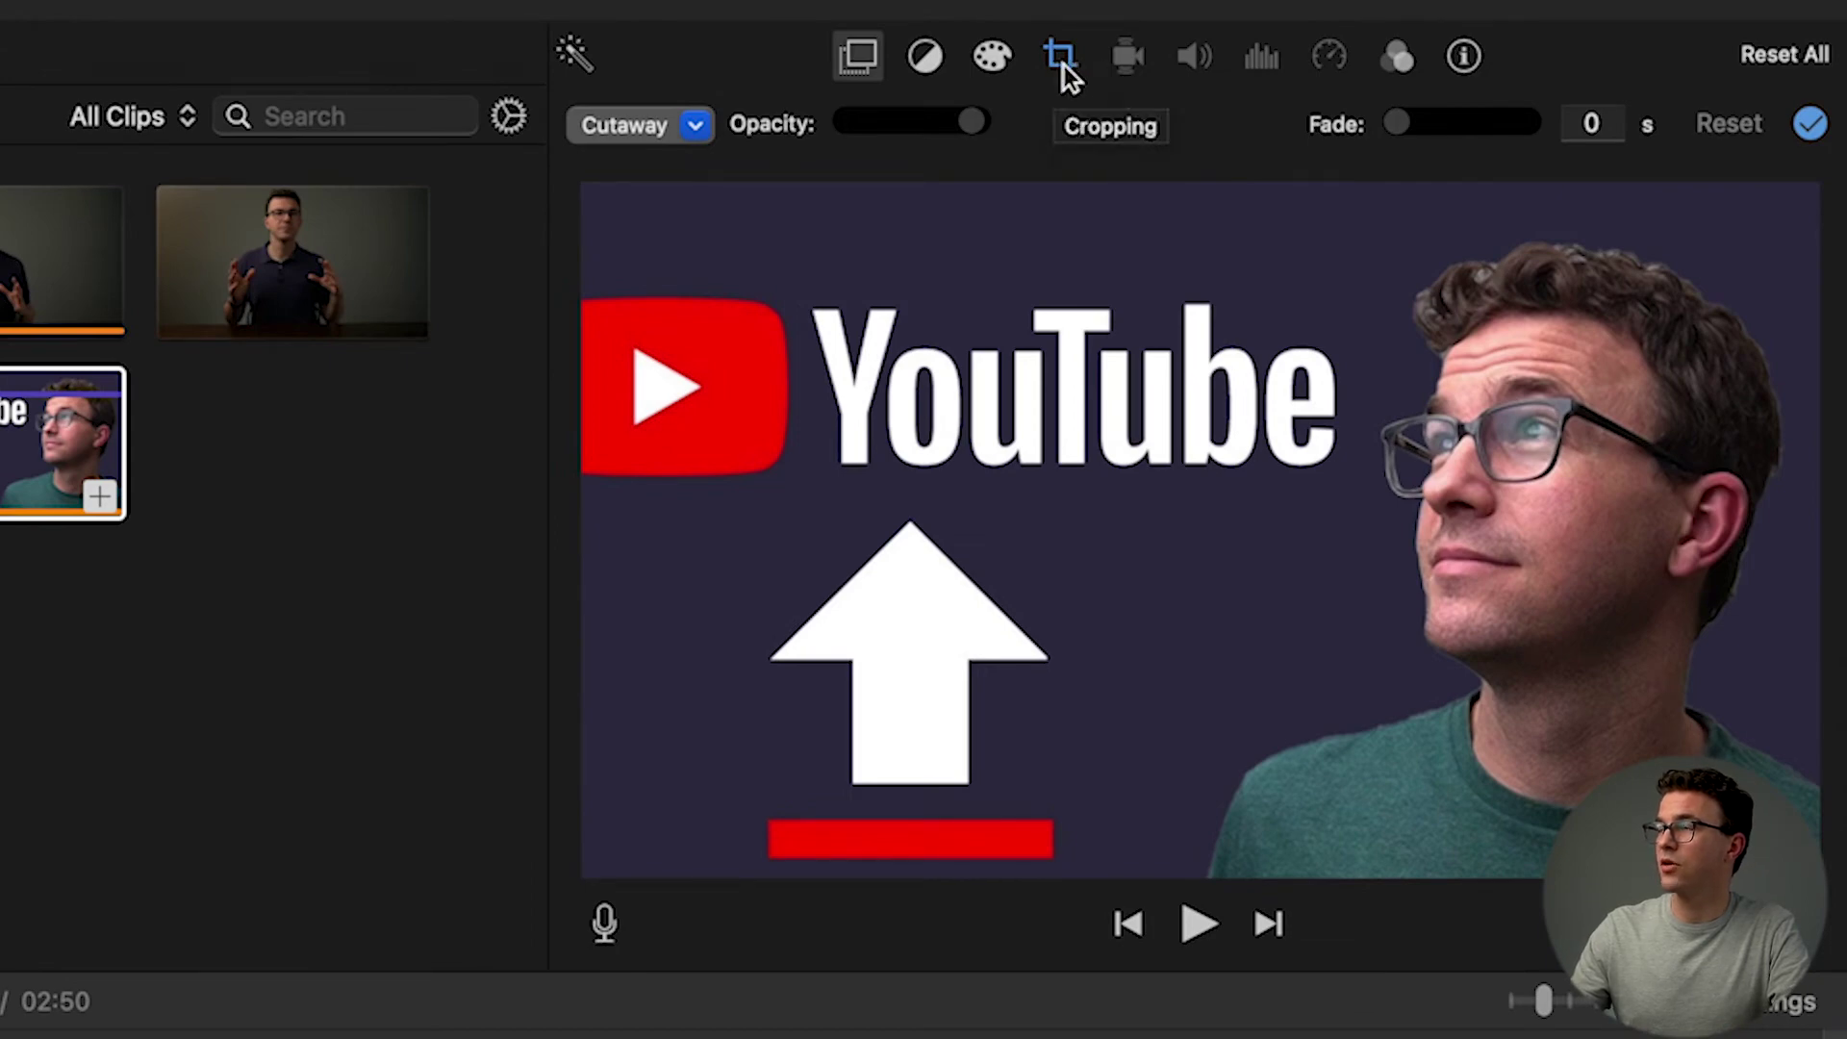
Step: Change the YouTube image's cropping style from Ken Burns to Fit
{"action": "left_click", "coordinate": [1064, 65]}
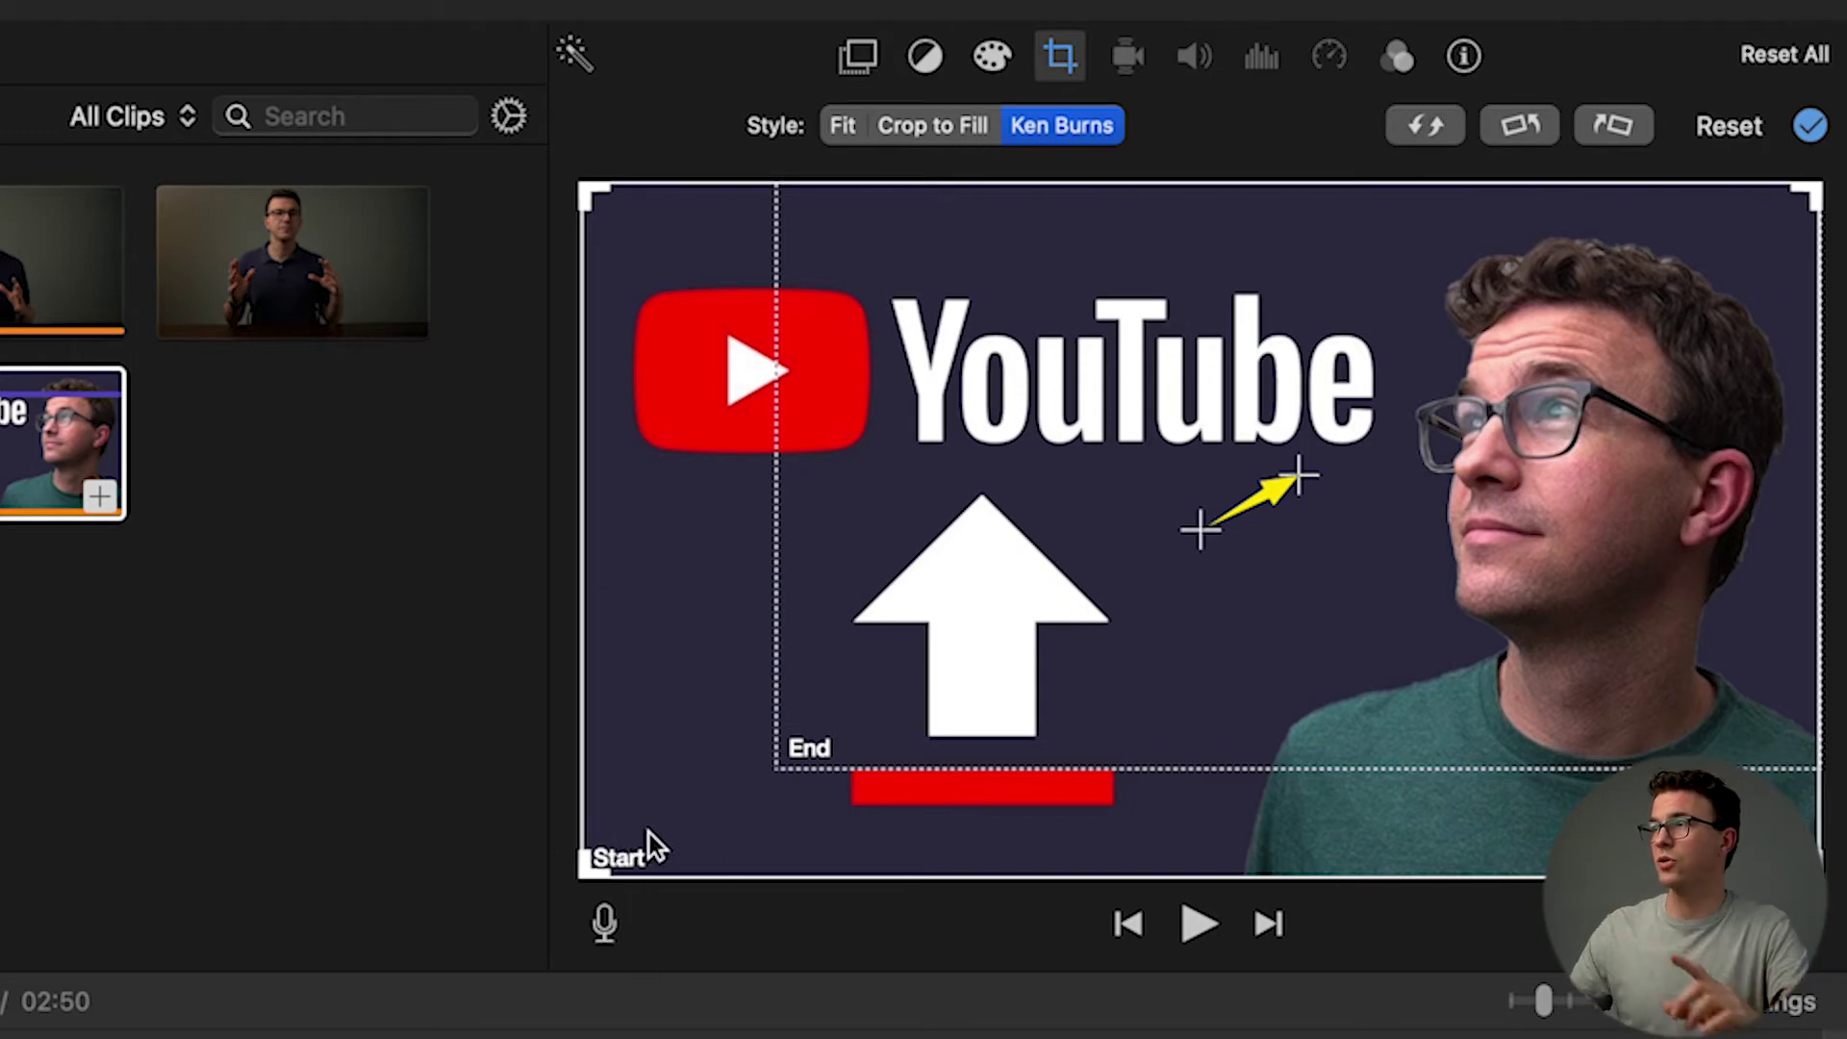
{"action": "left_click", "coordinate": [840, 126]}
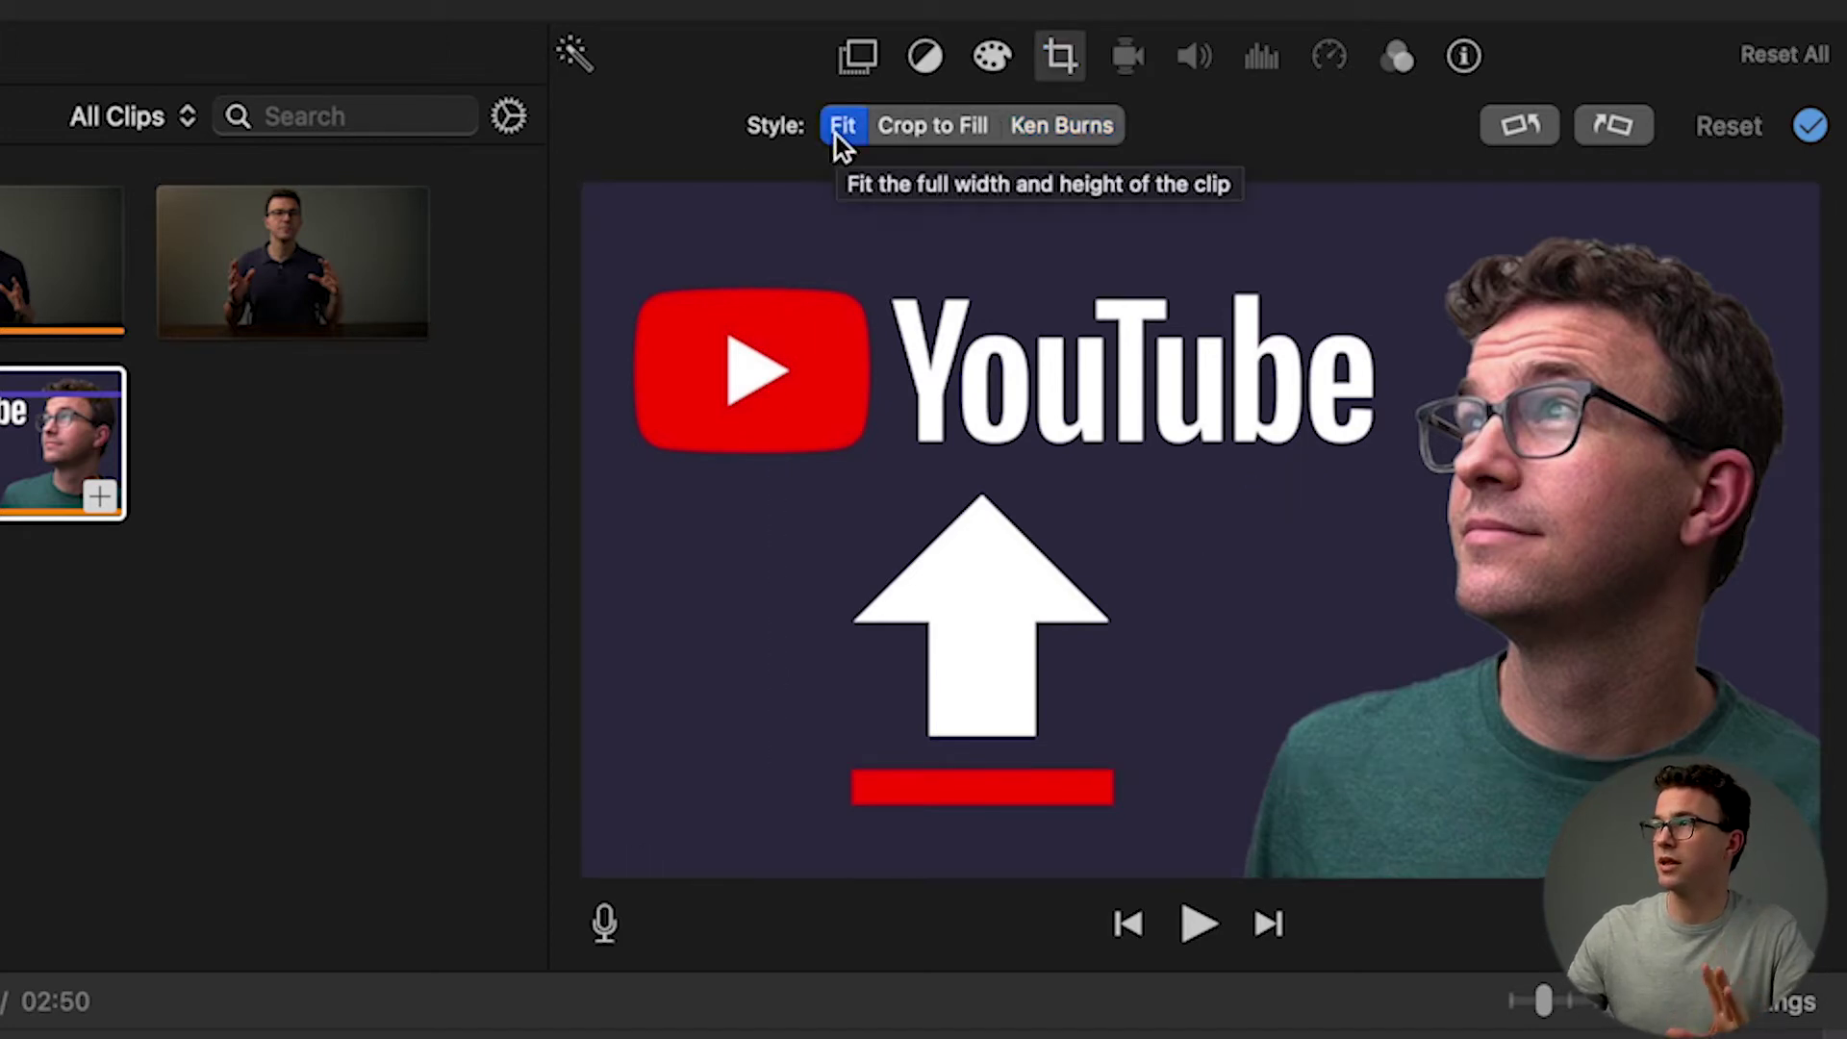
Step: Set the YouTube image overlay to Picture in Picture, move it into the upper-right corner of the frame and enlarge it slightly
{"action": "left_click", "coordinate": [852, 58]}
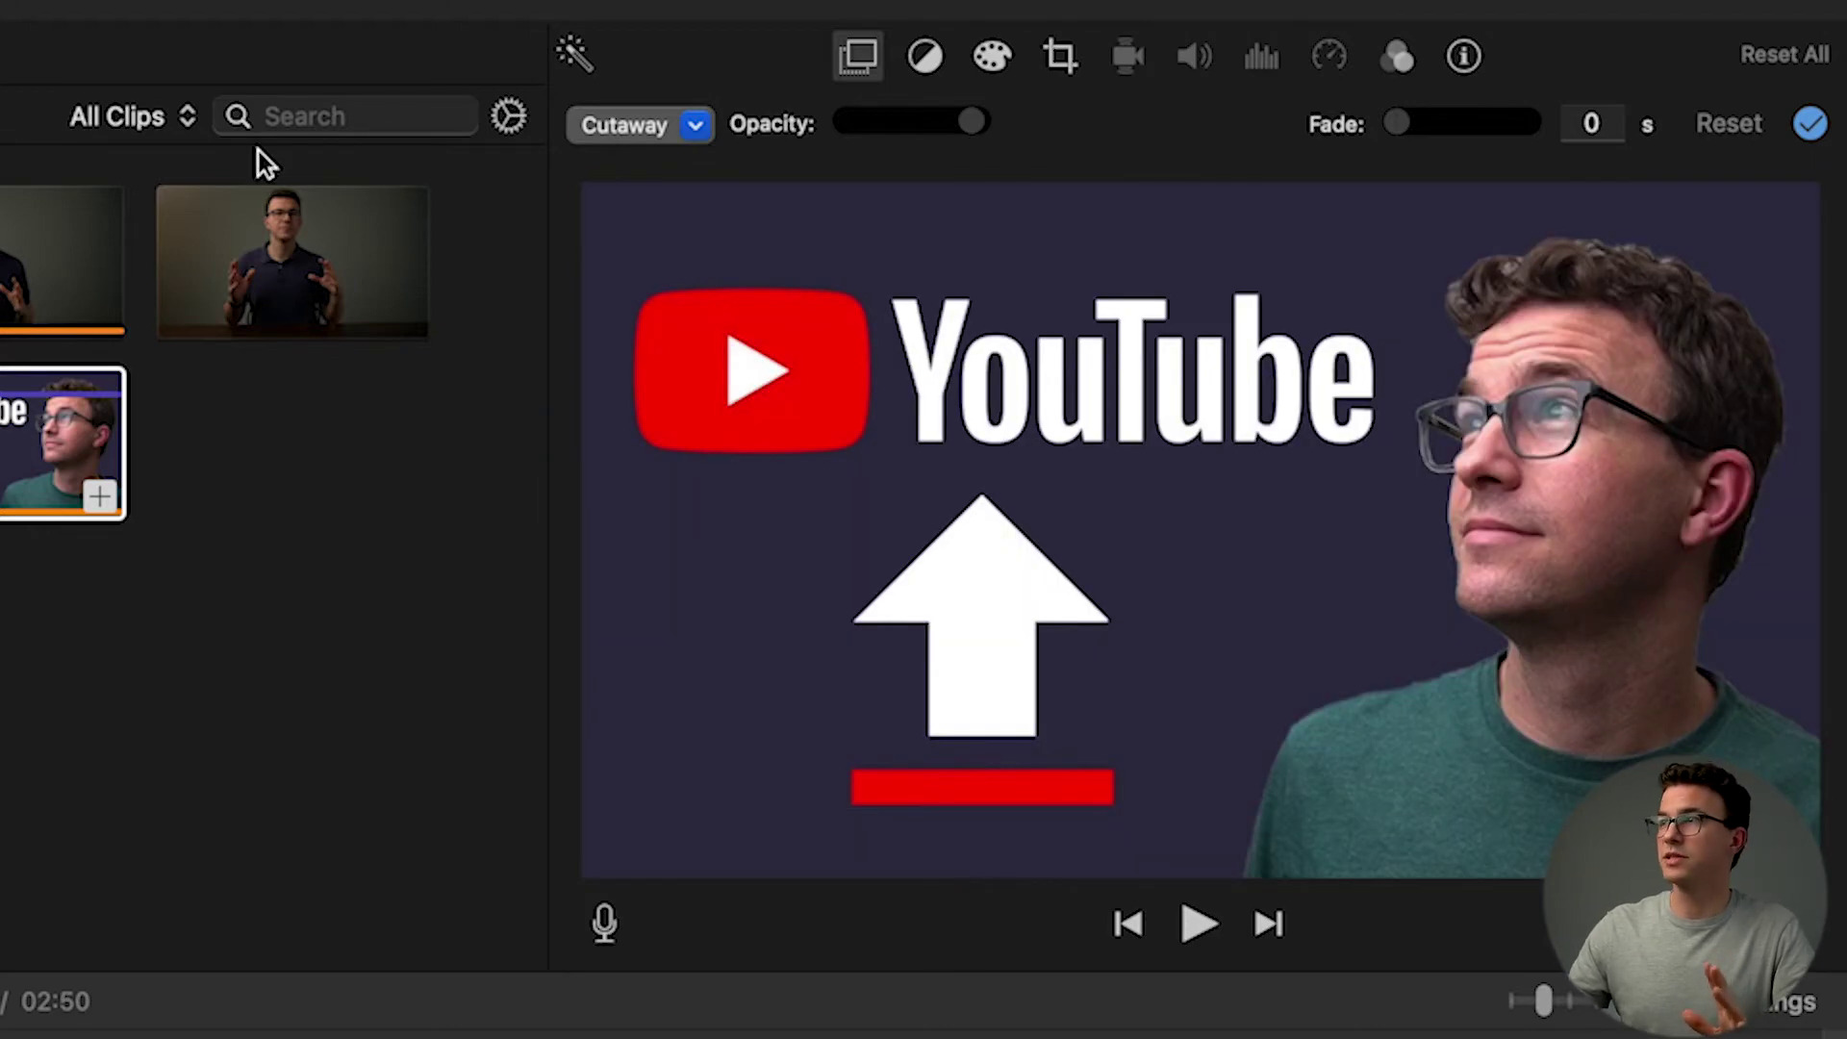
{"action": "left_click", "coordinate": [630, 139]}
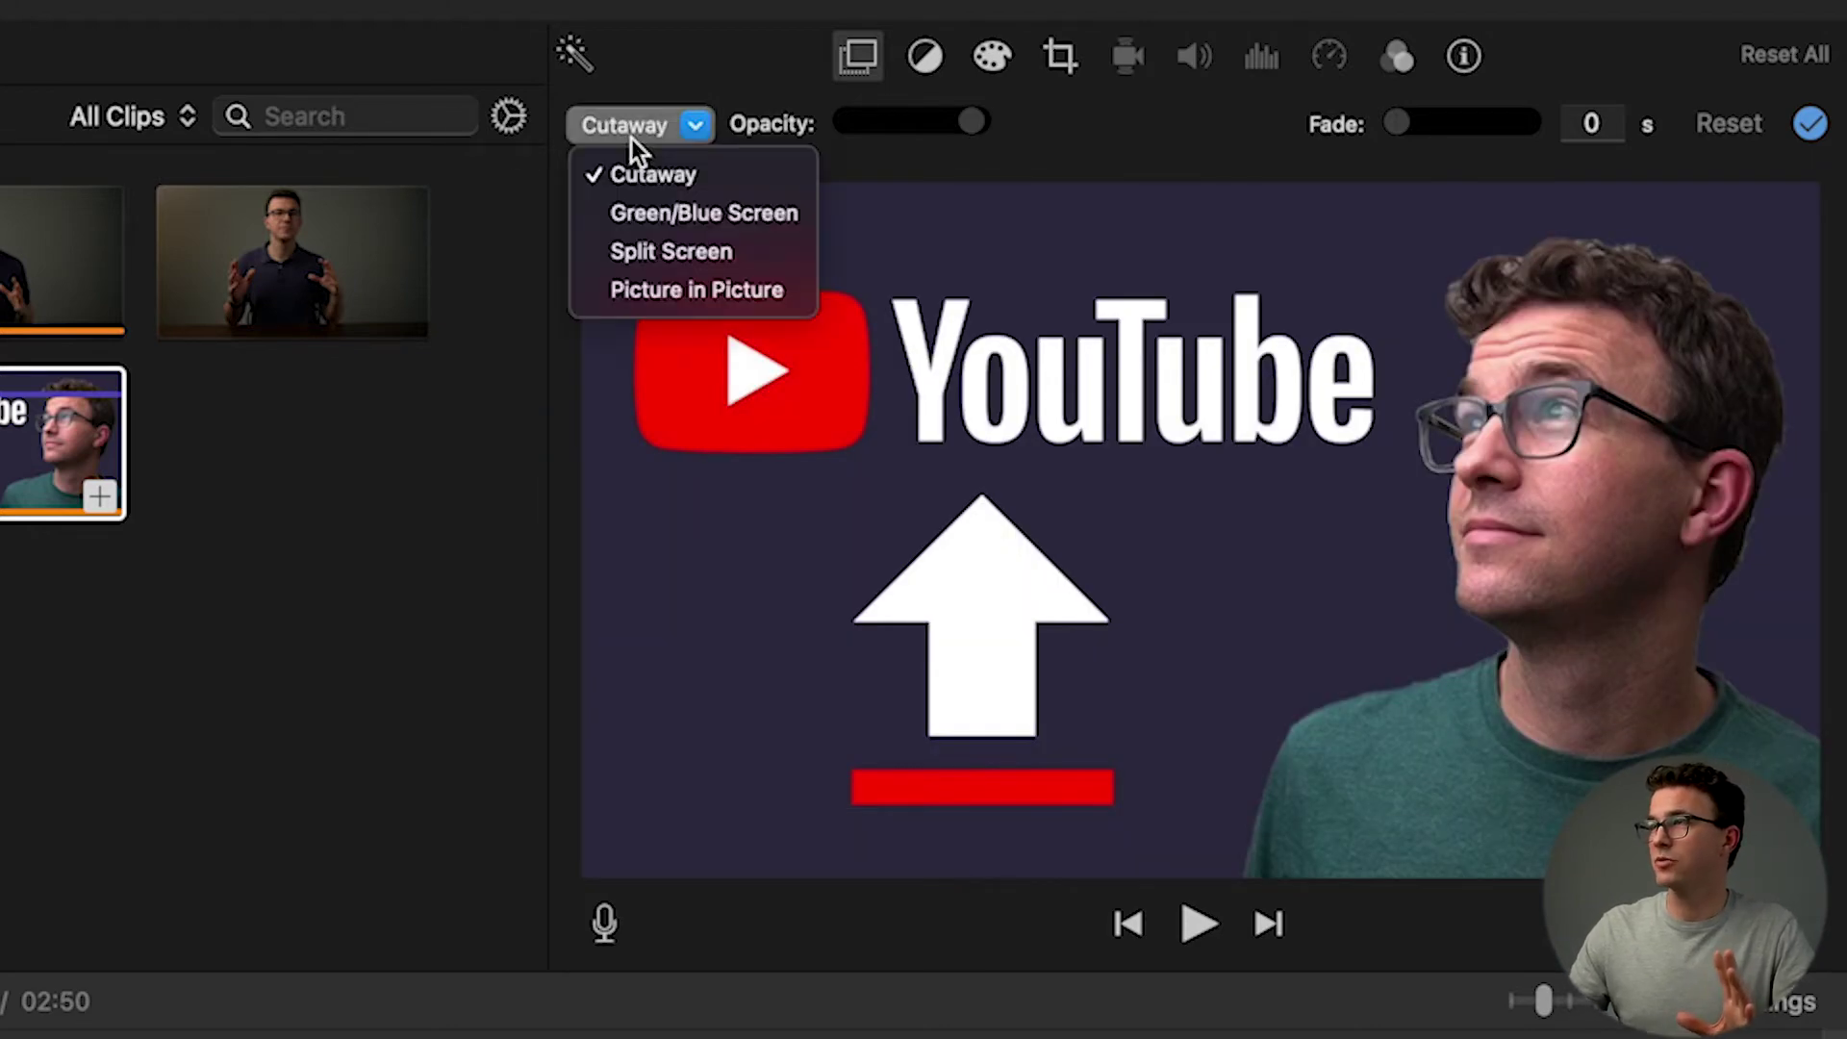
{"action": "left_click", "coordinate": [655, 293]}
{"action": "left_click_drag", "start_coordinate": [1471, 354], "coordinate": [1571, 349]}
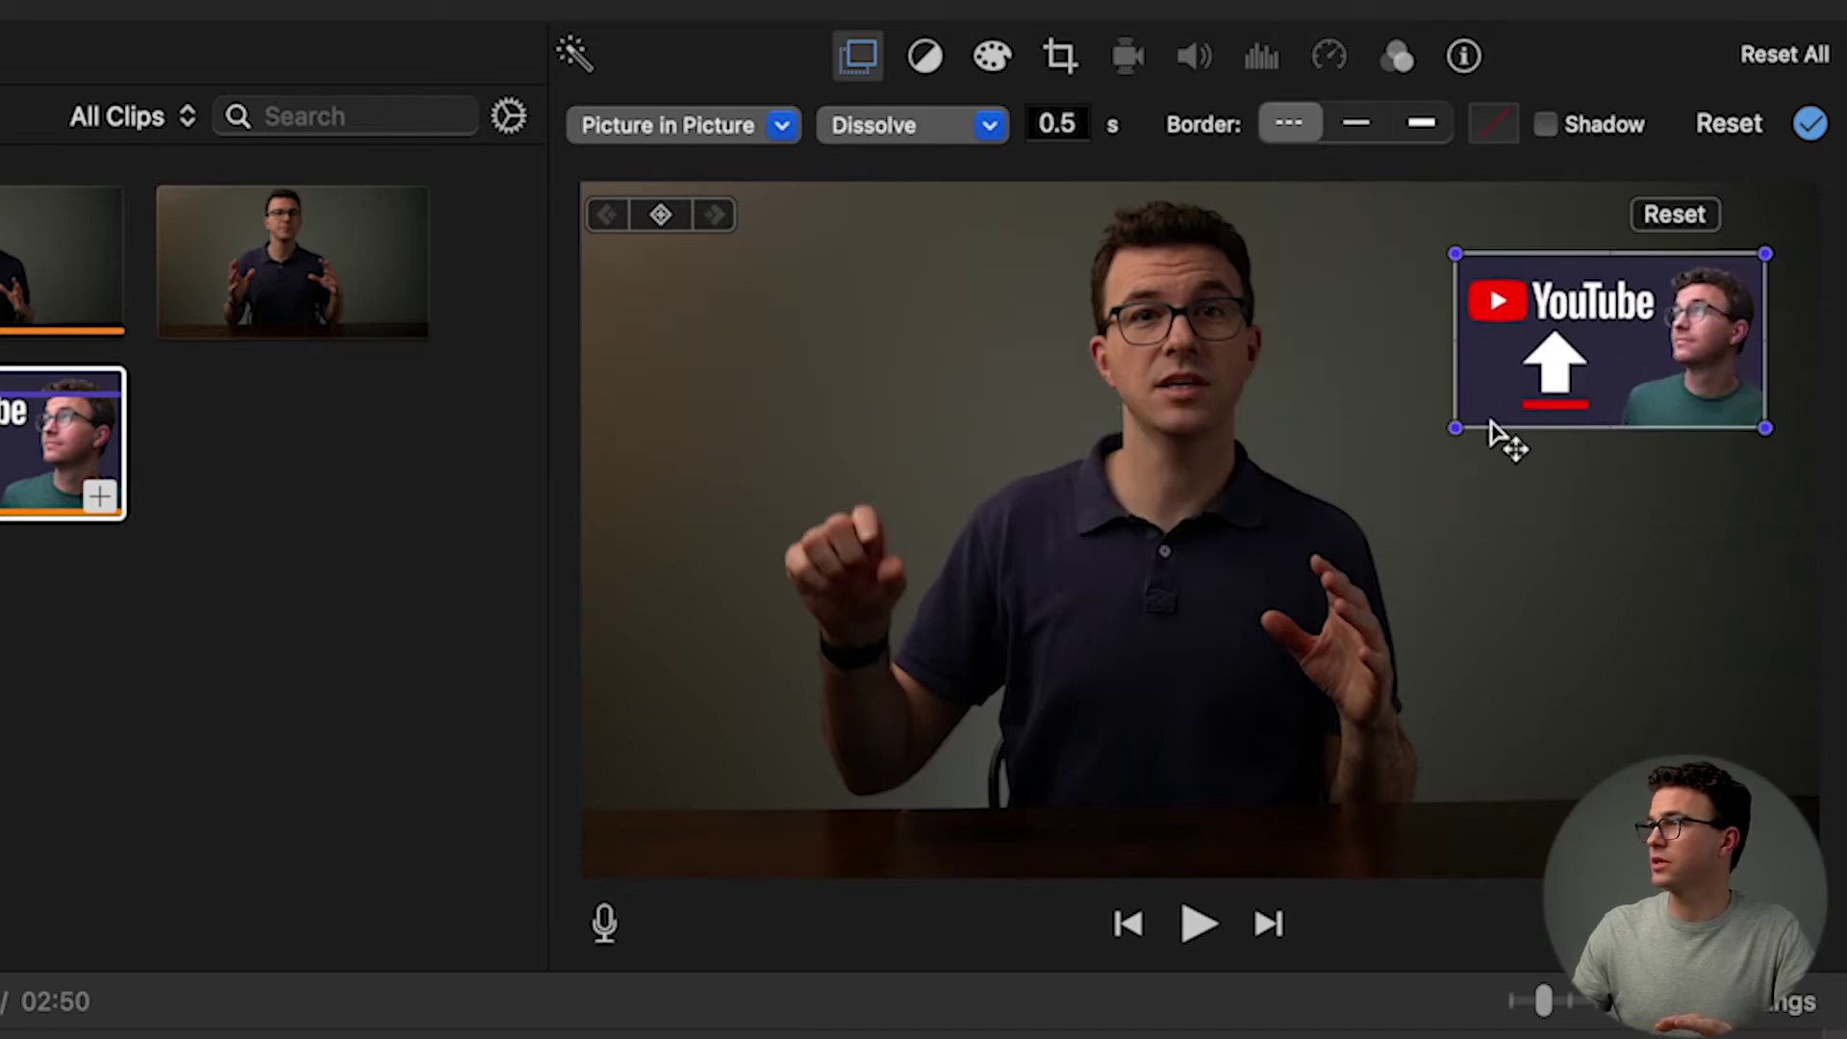
{"action": "left_click_drag", "start_coordinate": [1456, 431], "coordinate": [1414, 471]}
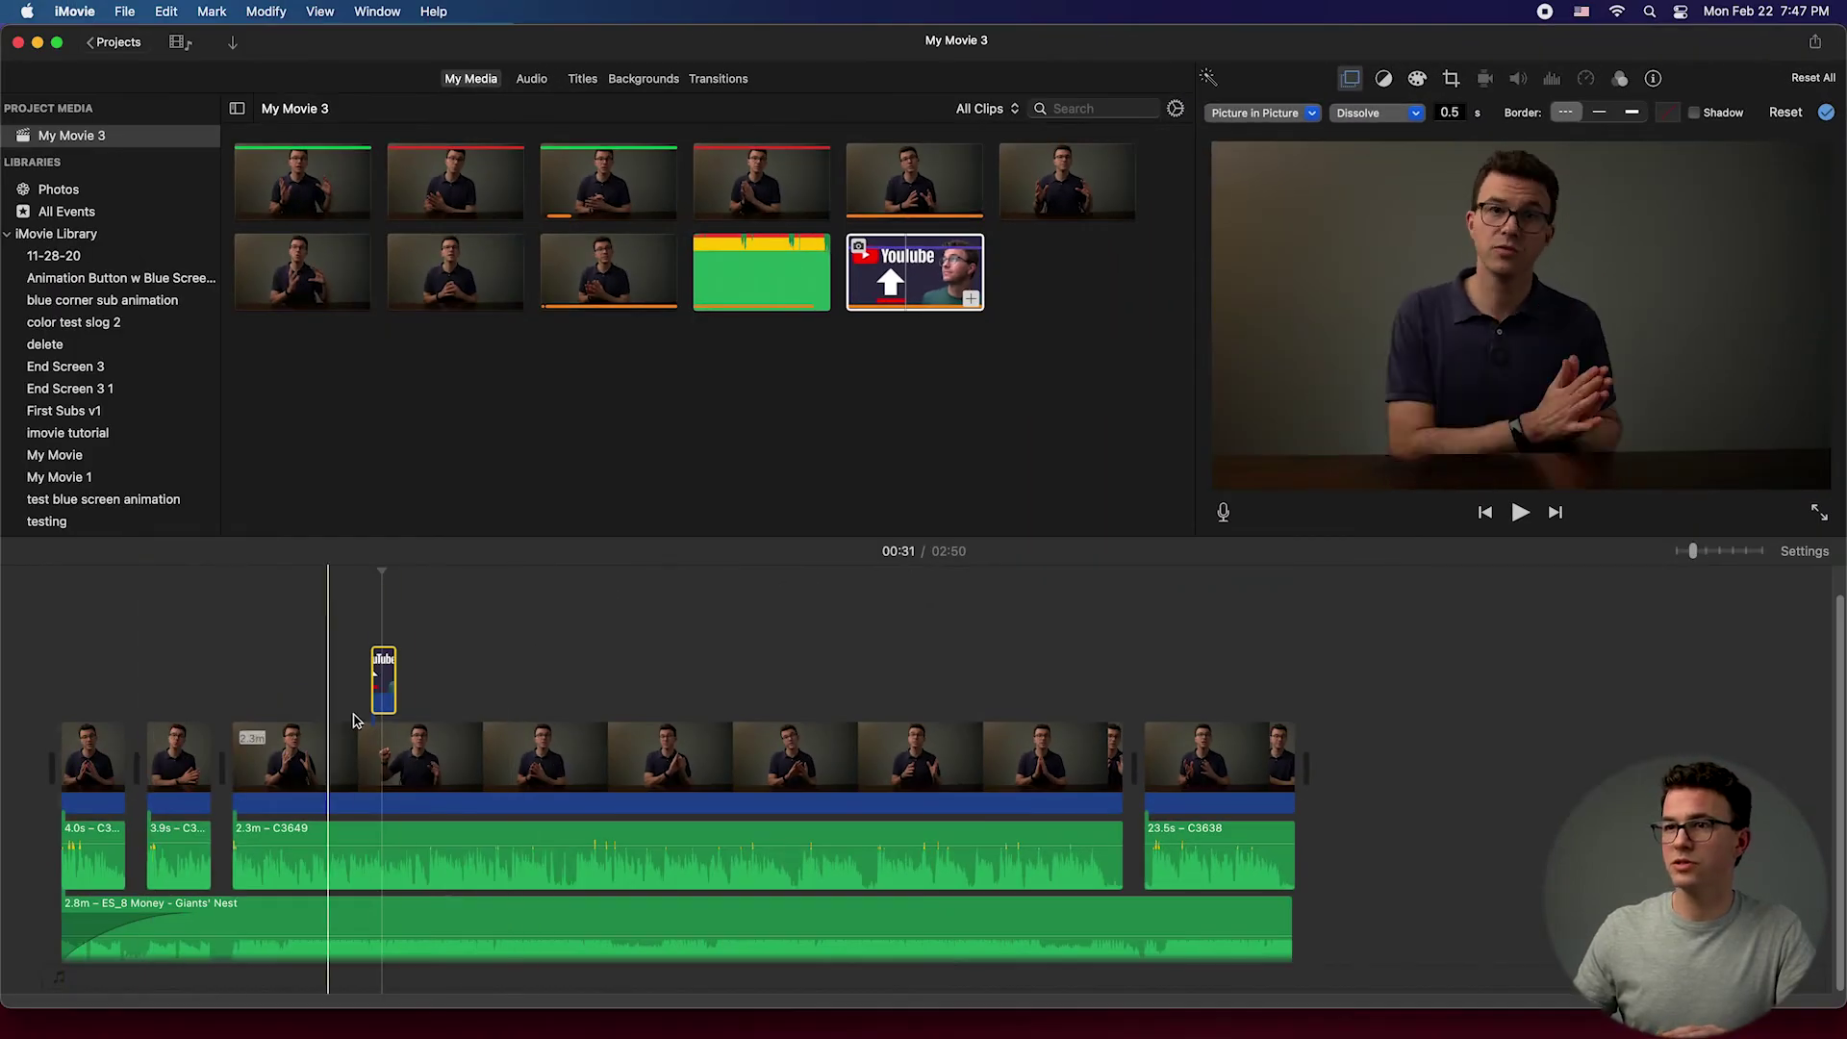
Step: Shorten the YouTube image overlay to end at the 00:31 playhead and reduce its dissolve to 0 seconds
{"action": "left_click", "coordinate": [1728, 554]}
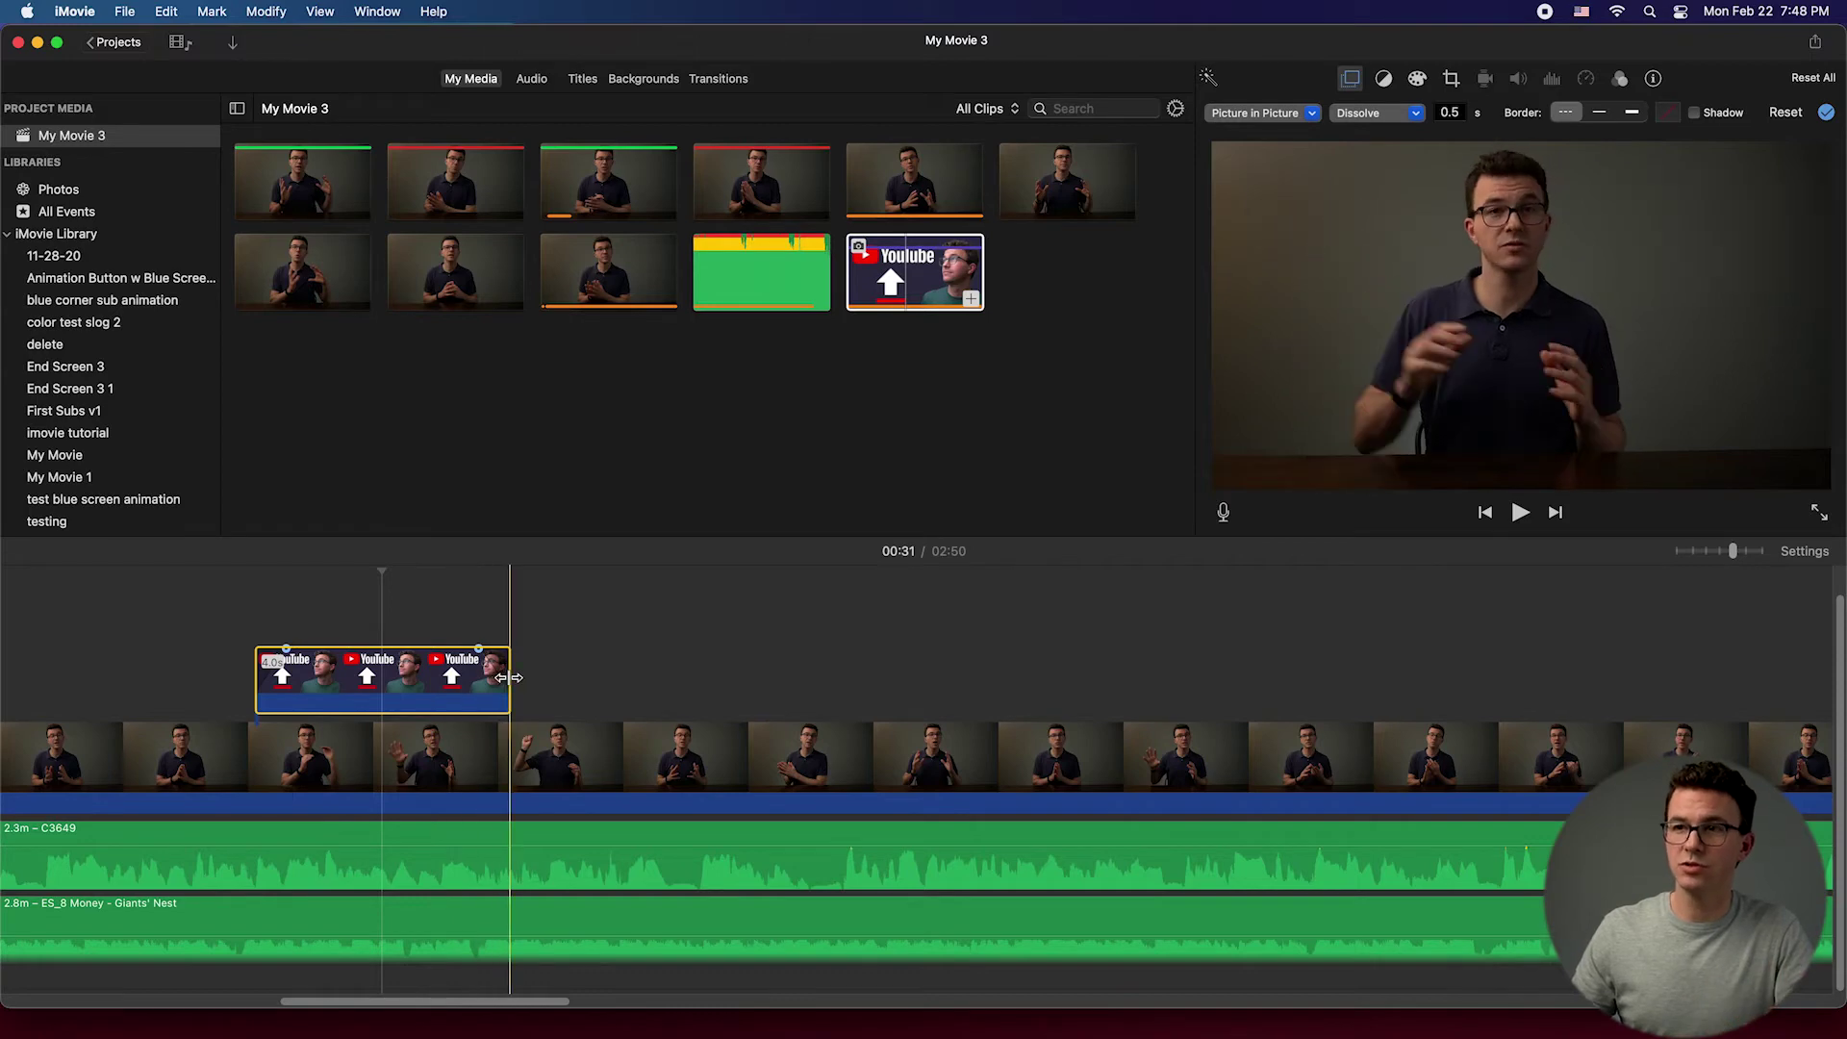
{"action": "left_click_drag", "start_coordinate": [508, 677], "coordinate": [382, 685]}
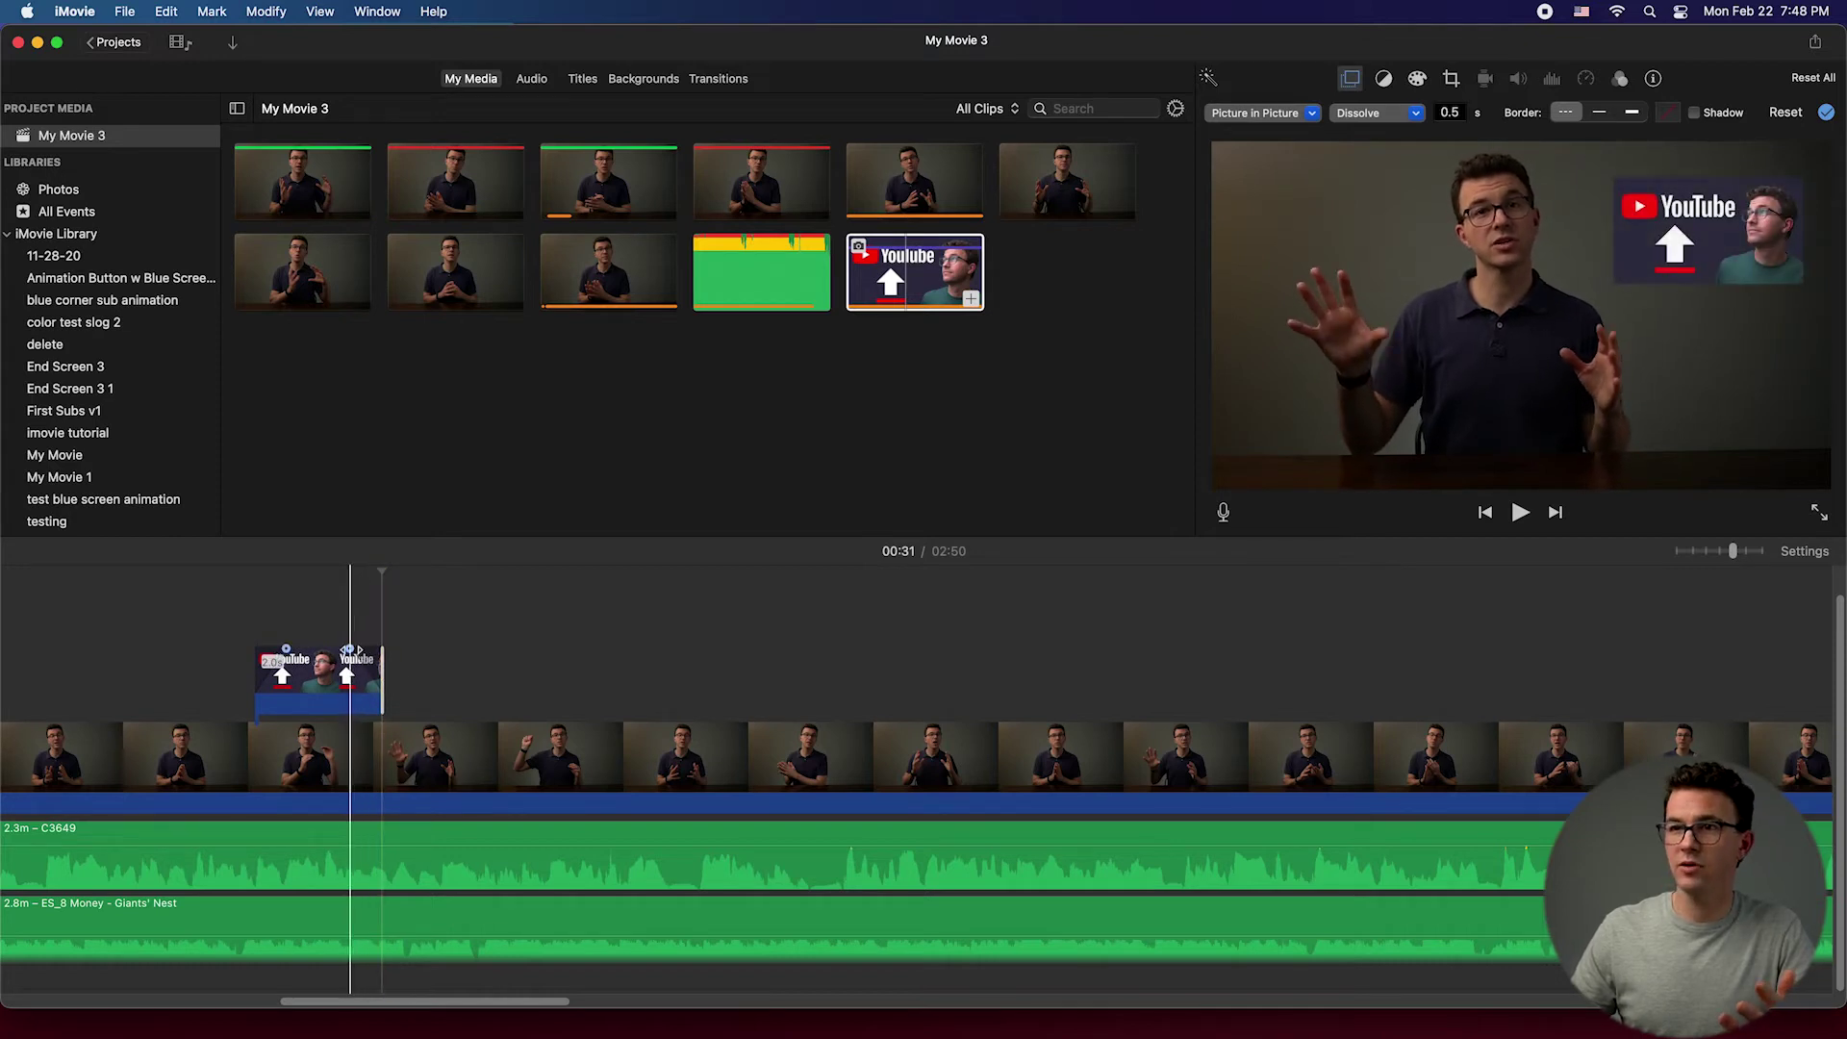
{"action": "left_click_drag", "start_coordinate": [348, 651], "coordinate": [389, 657]}
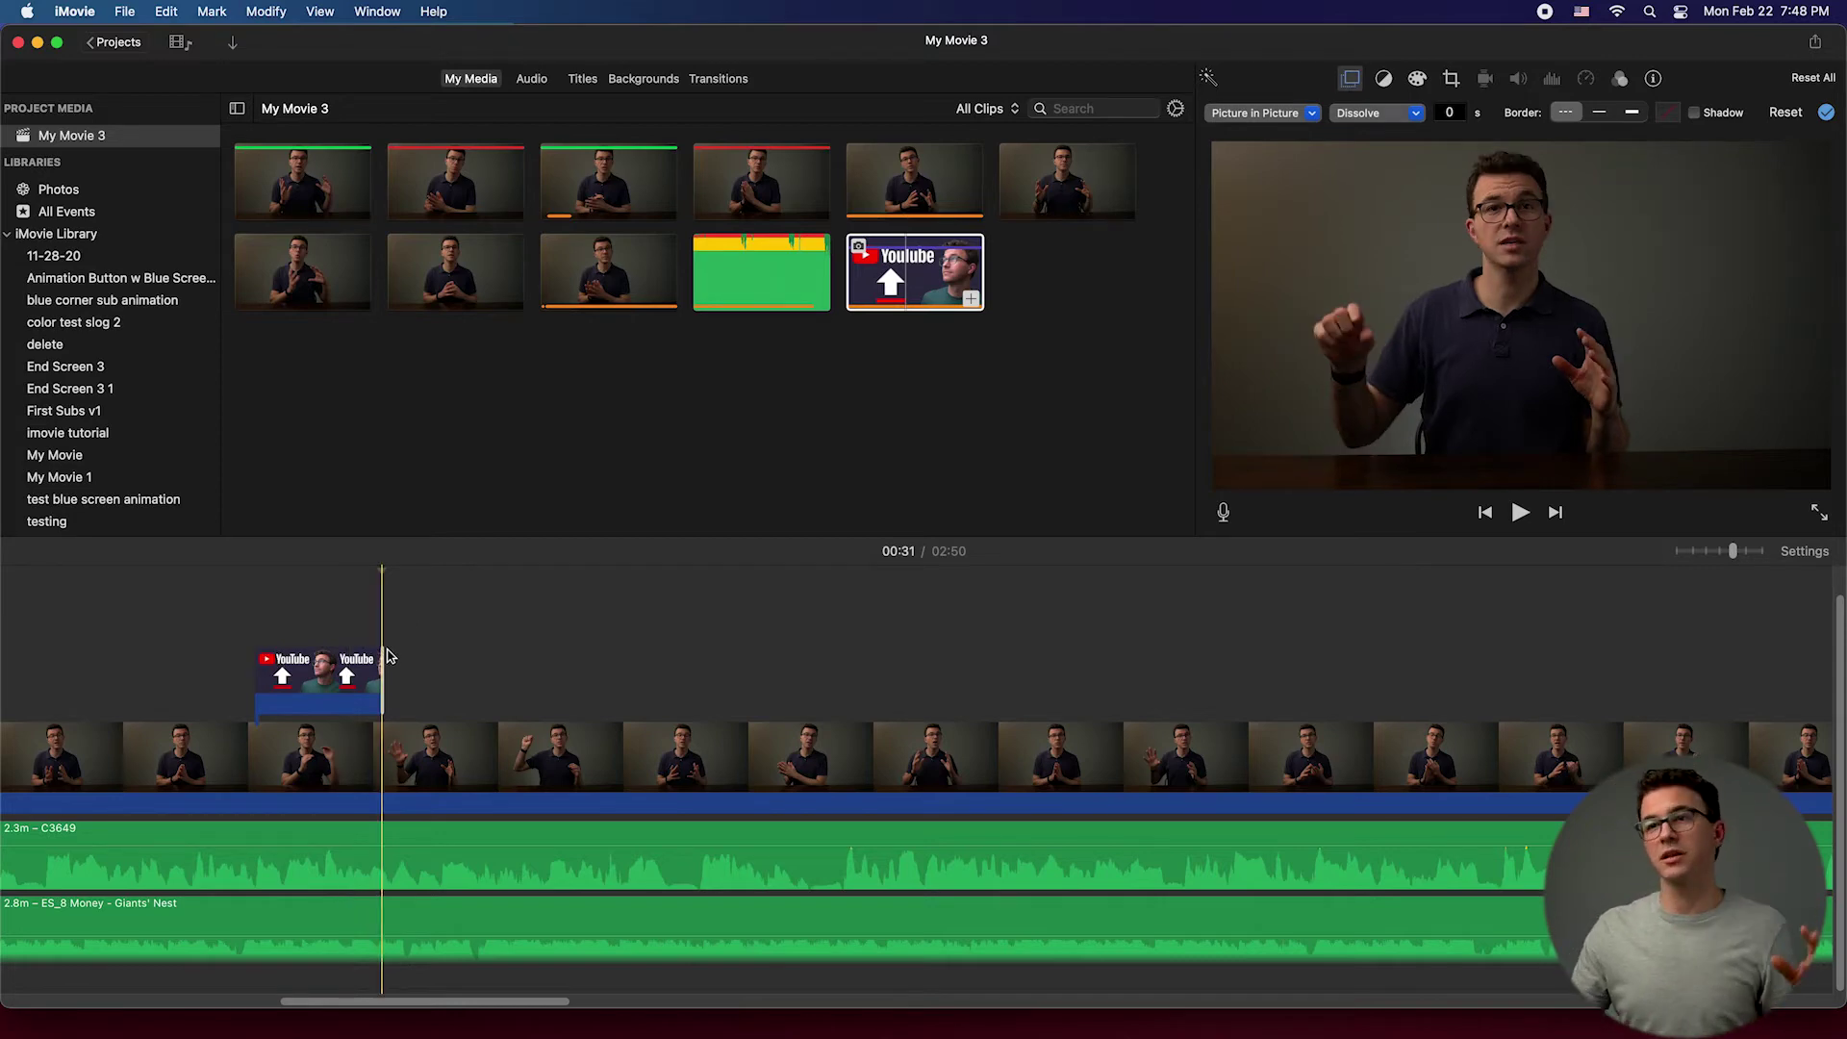
Step: Import Pop.mp3 from the Downloads folder and place it below the background music near the YouTube image's start
{"action": "left_click", "coordinate": [257, 640]}
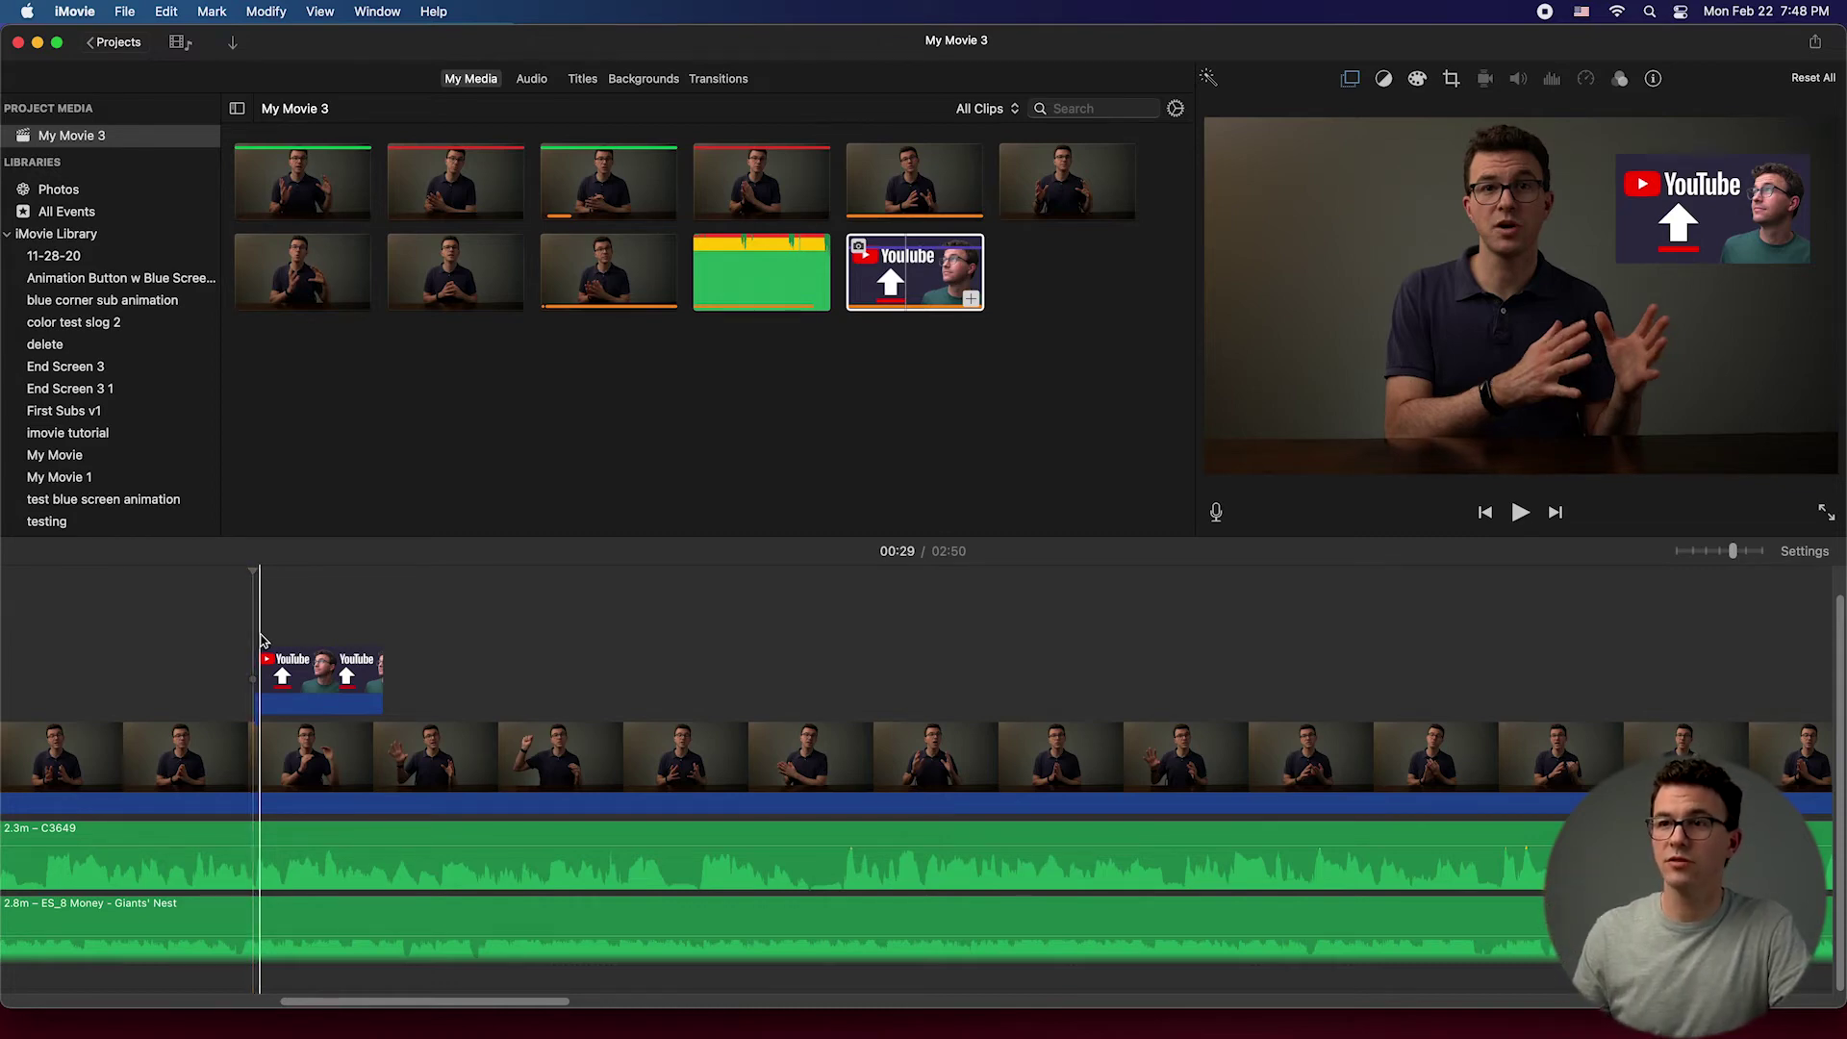
{"action": "key", "text": "super+Tab"}
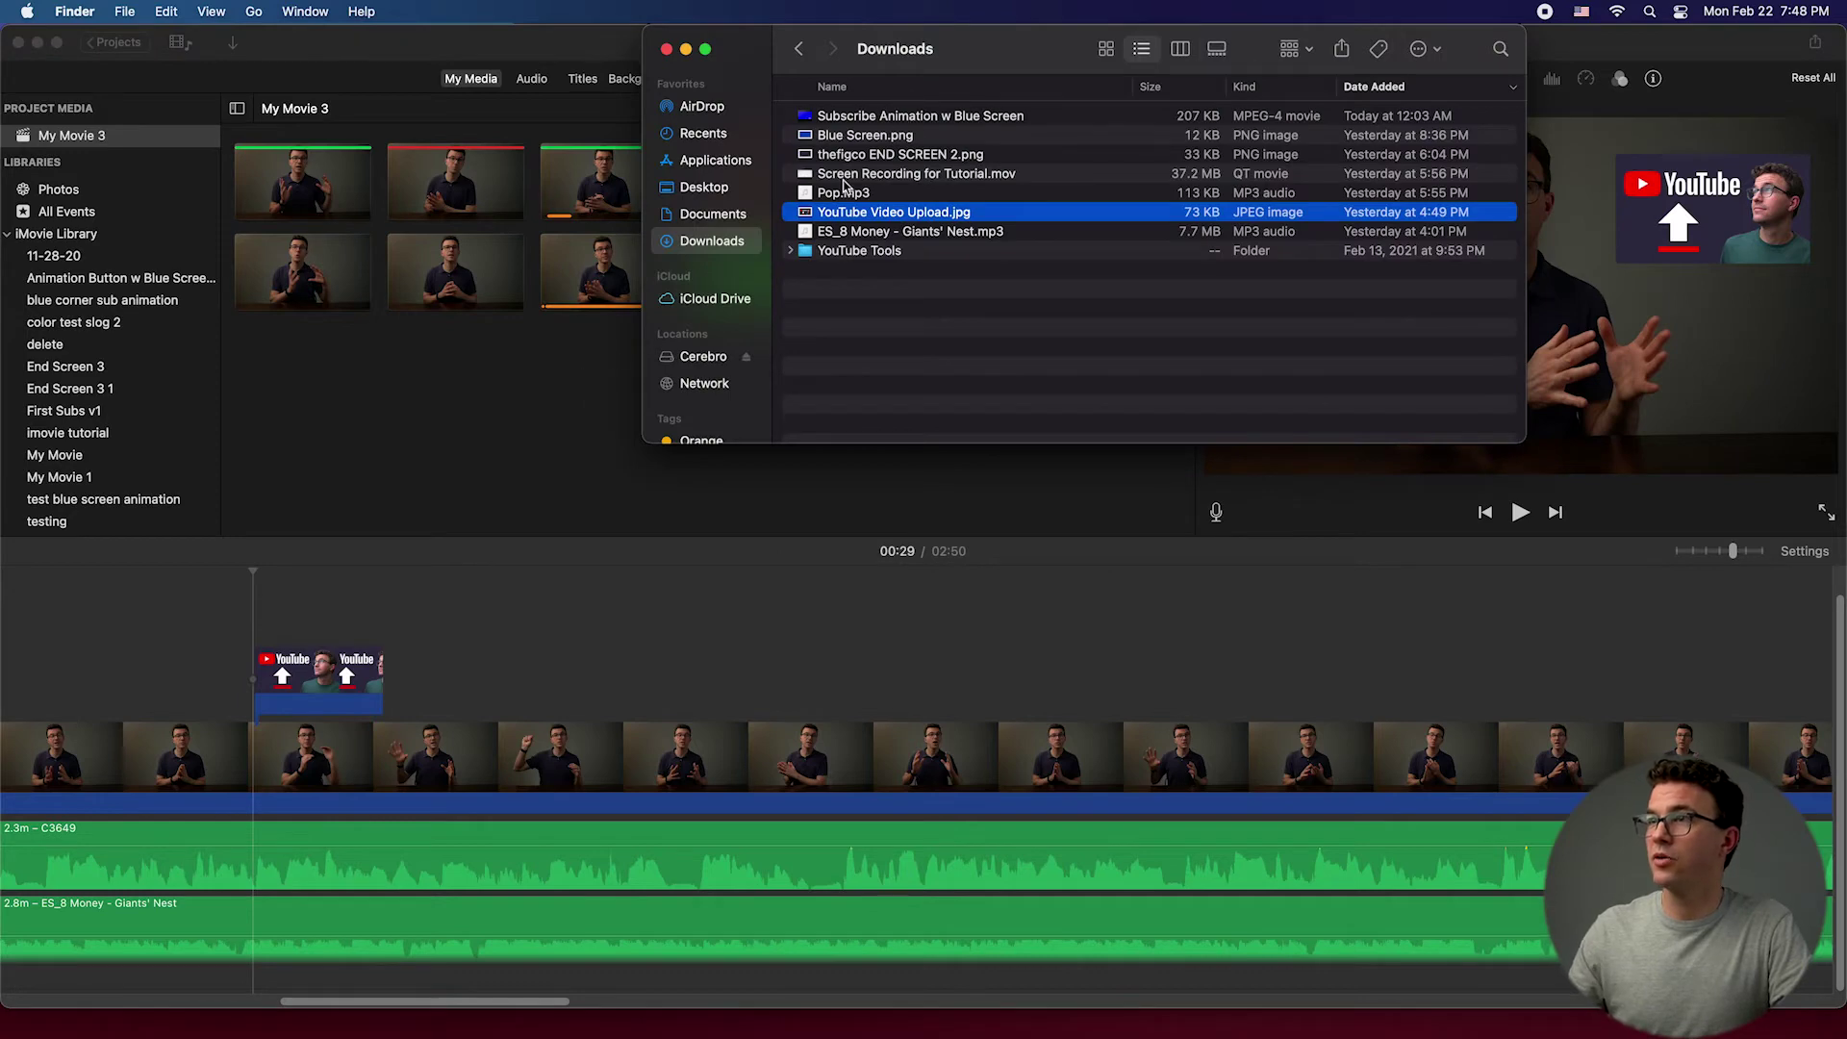
{"action": "left_click", "coordinate": [854, 195]}
{"action": "left_click_drag", "start_coordinate": [850, 196], "coordinate": [247, 965]}
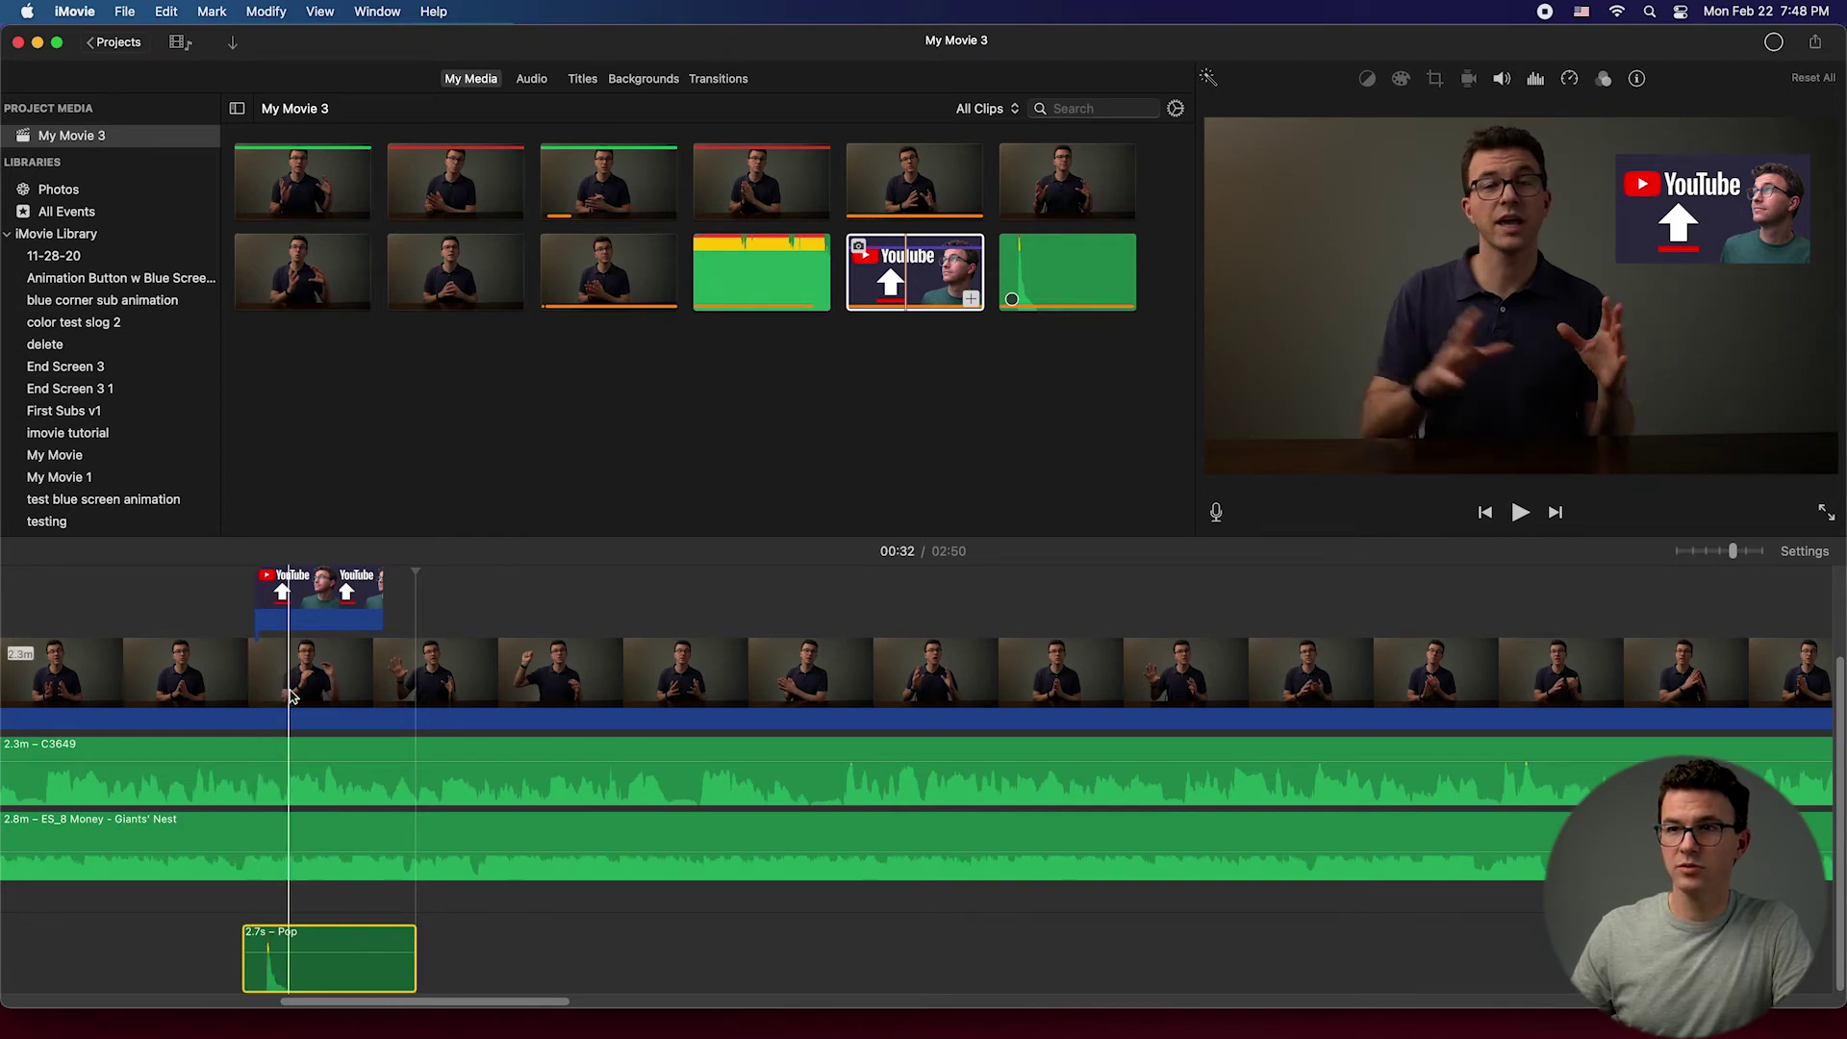
Step: Shift the Pop sound earlier so its waveform peak lines up with the start of the YouTube image overlay at about 00:29
{"action": "left_click", "coordinate": [260, 722]}
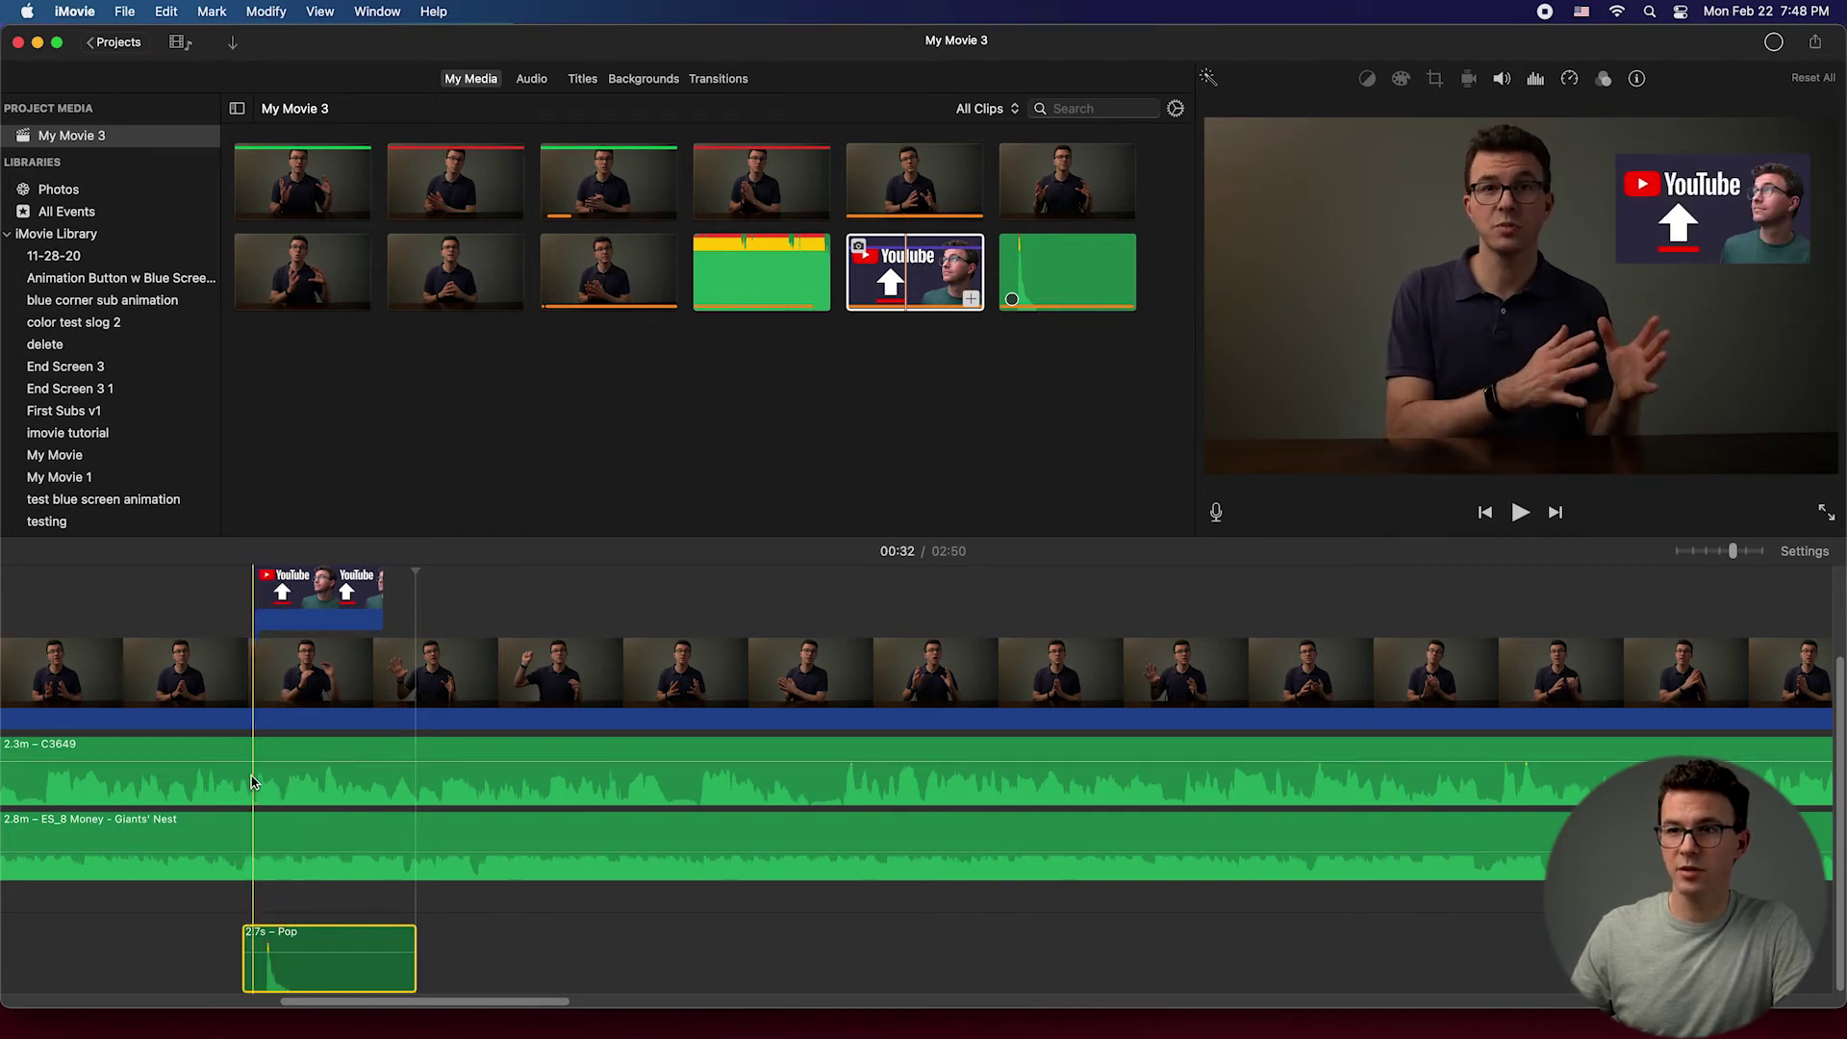
{"action": "left_click", "coordinate": [258, 721]}
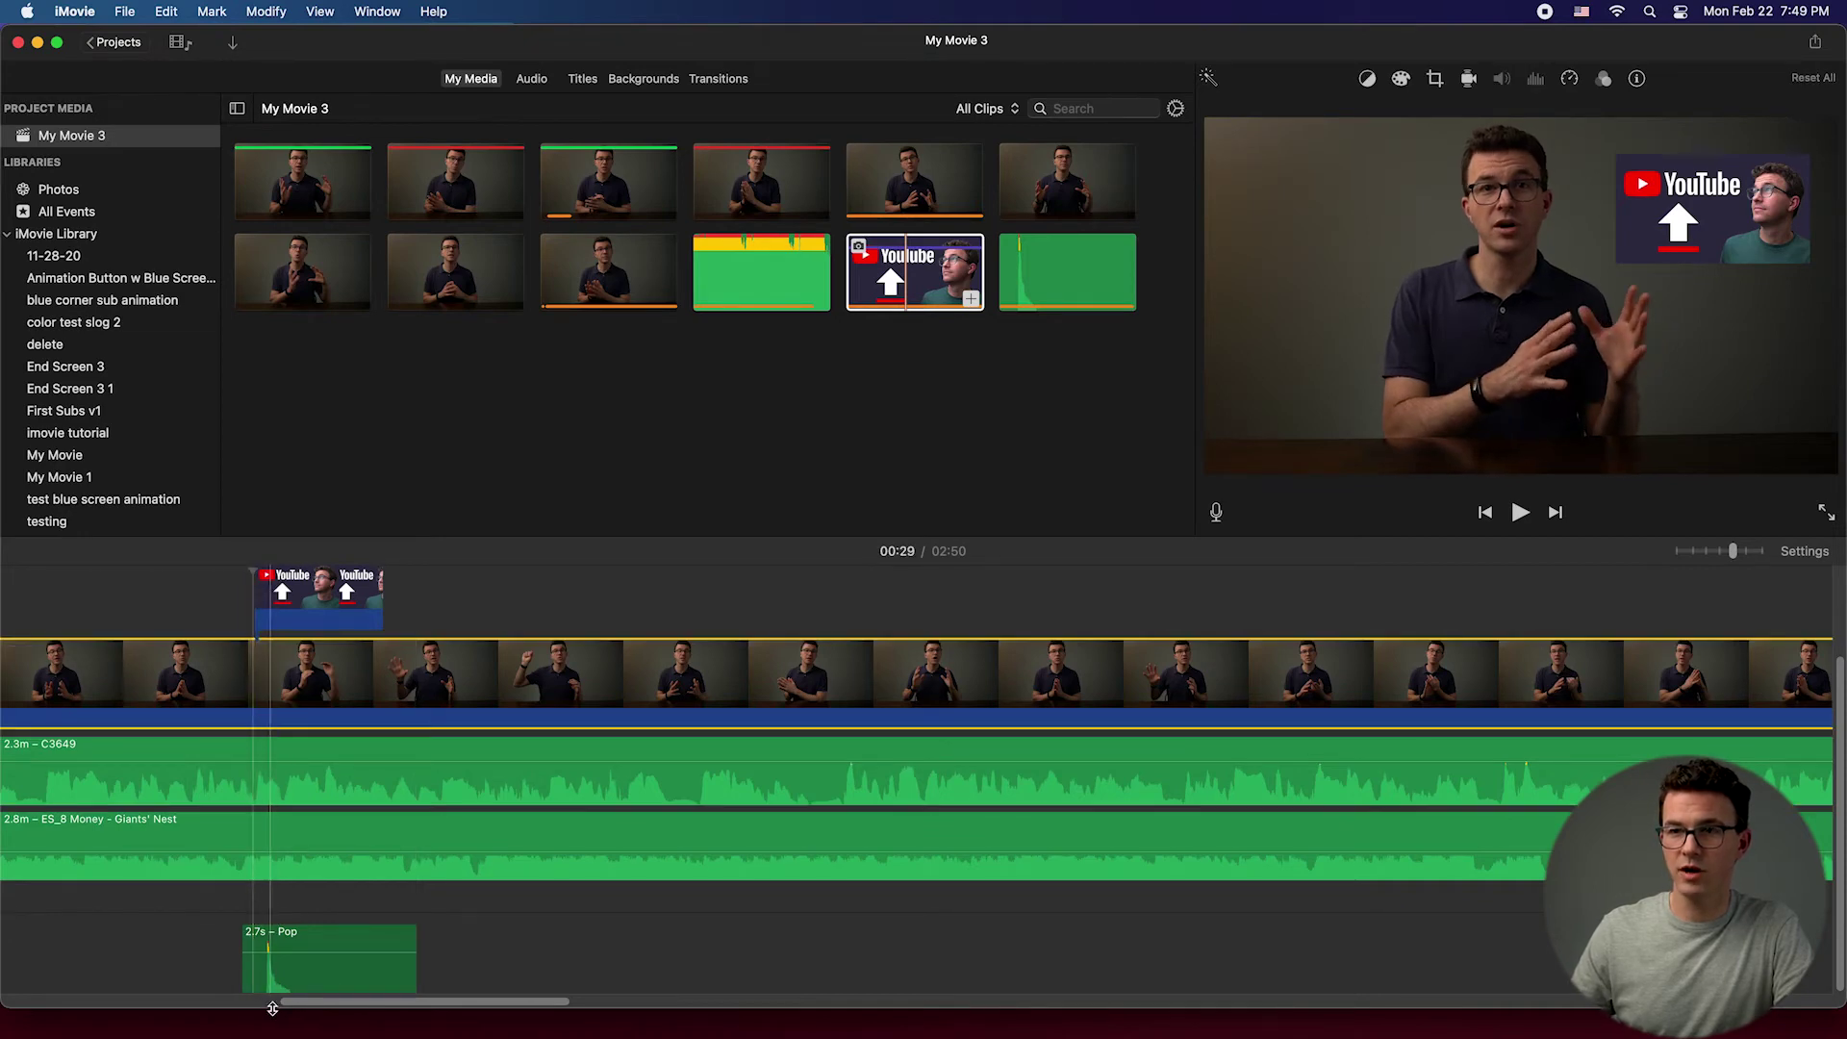
{"action": "left_click", "coordinate": [298, 979]}
{"action": "left_click_drag", "start_coordinate": [298, 980], "coordinate": [284, 978]}
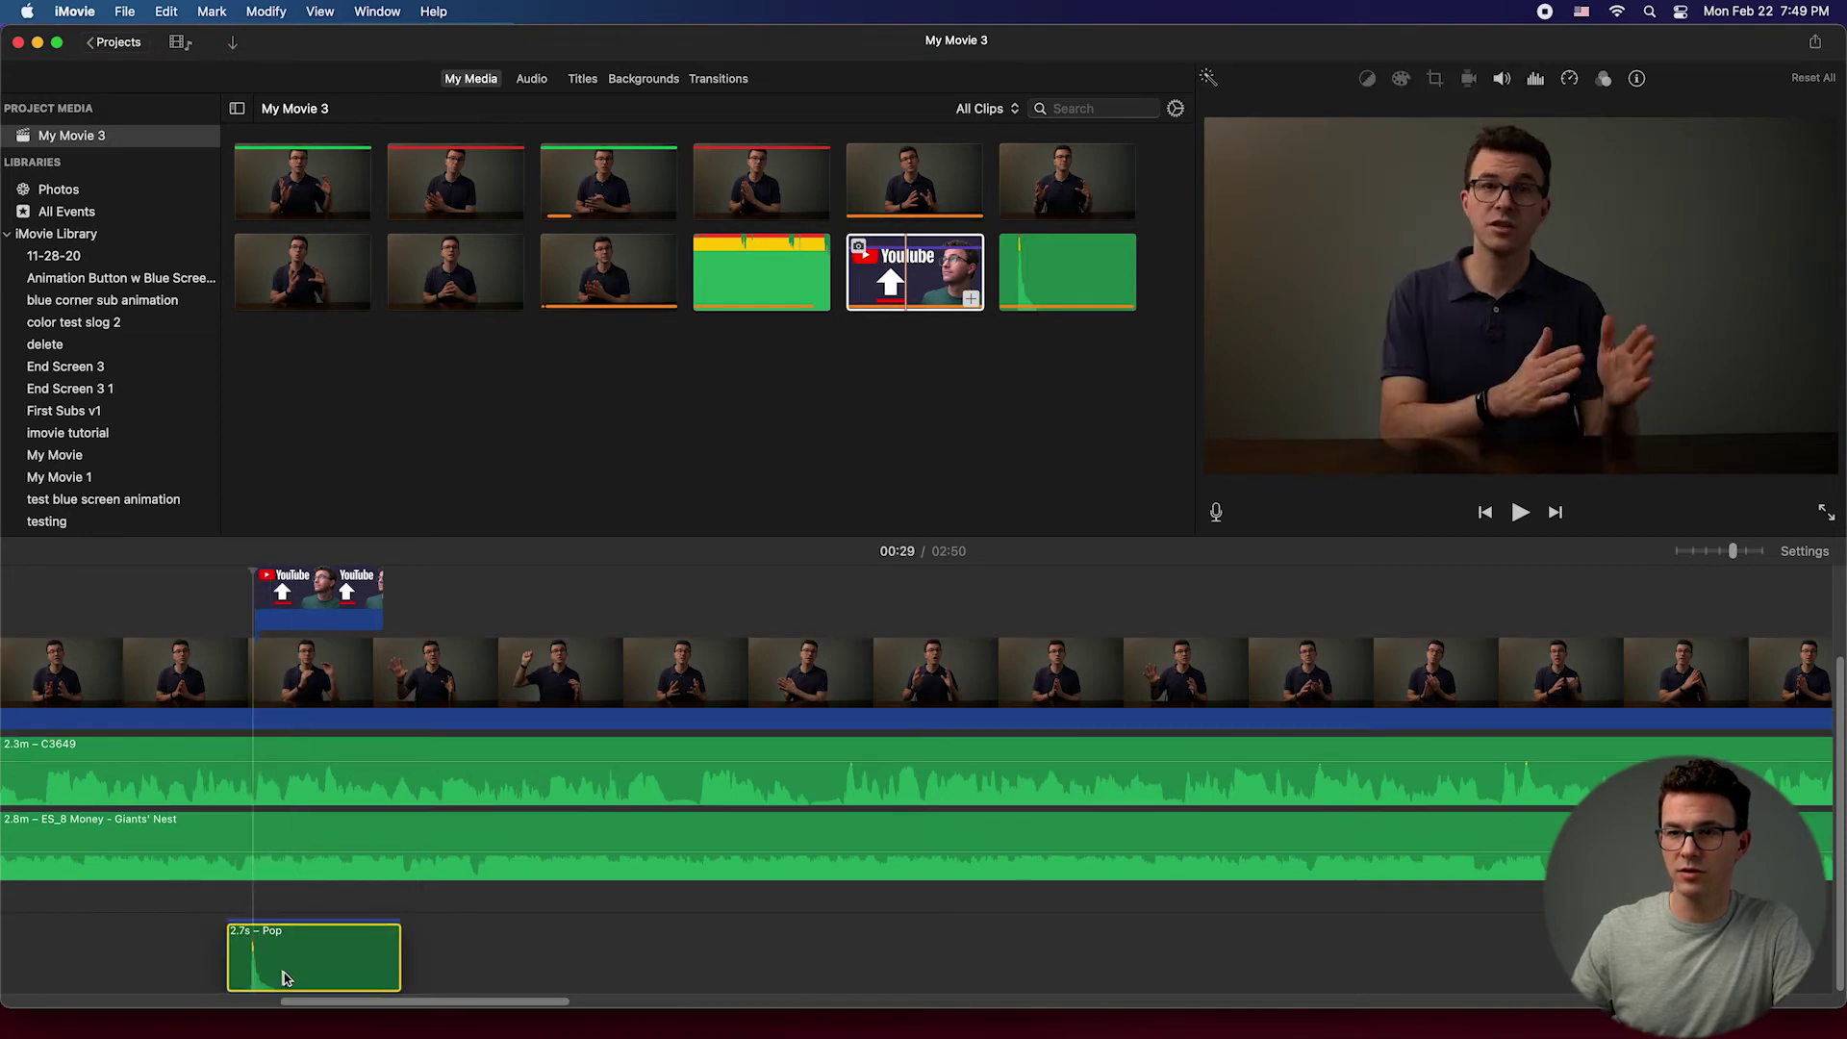
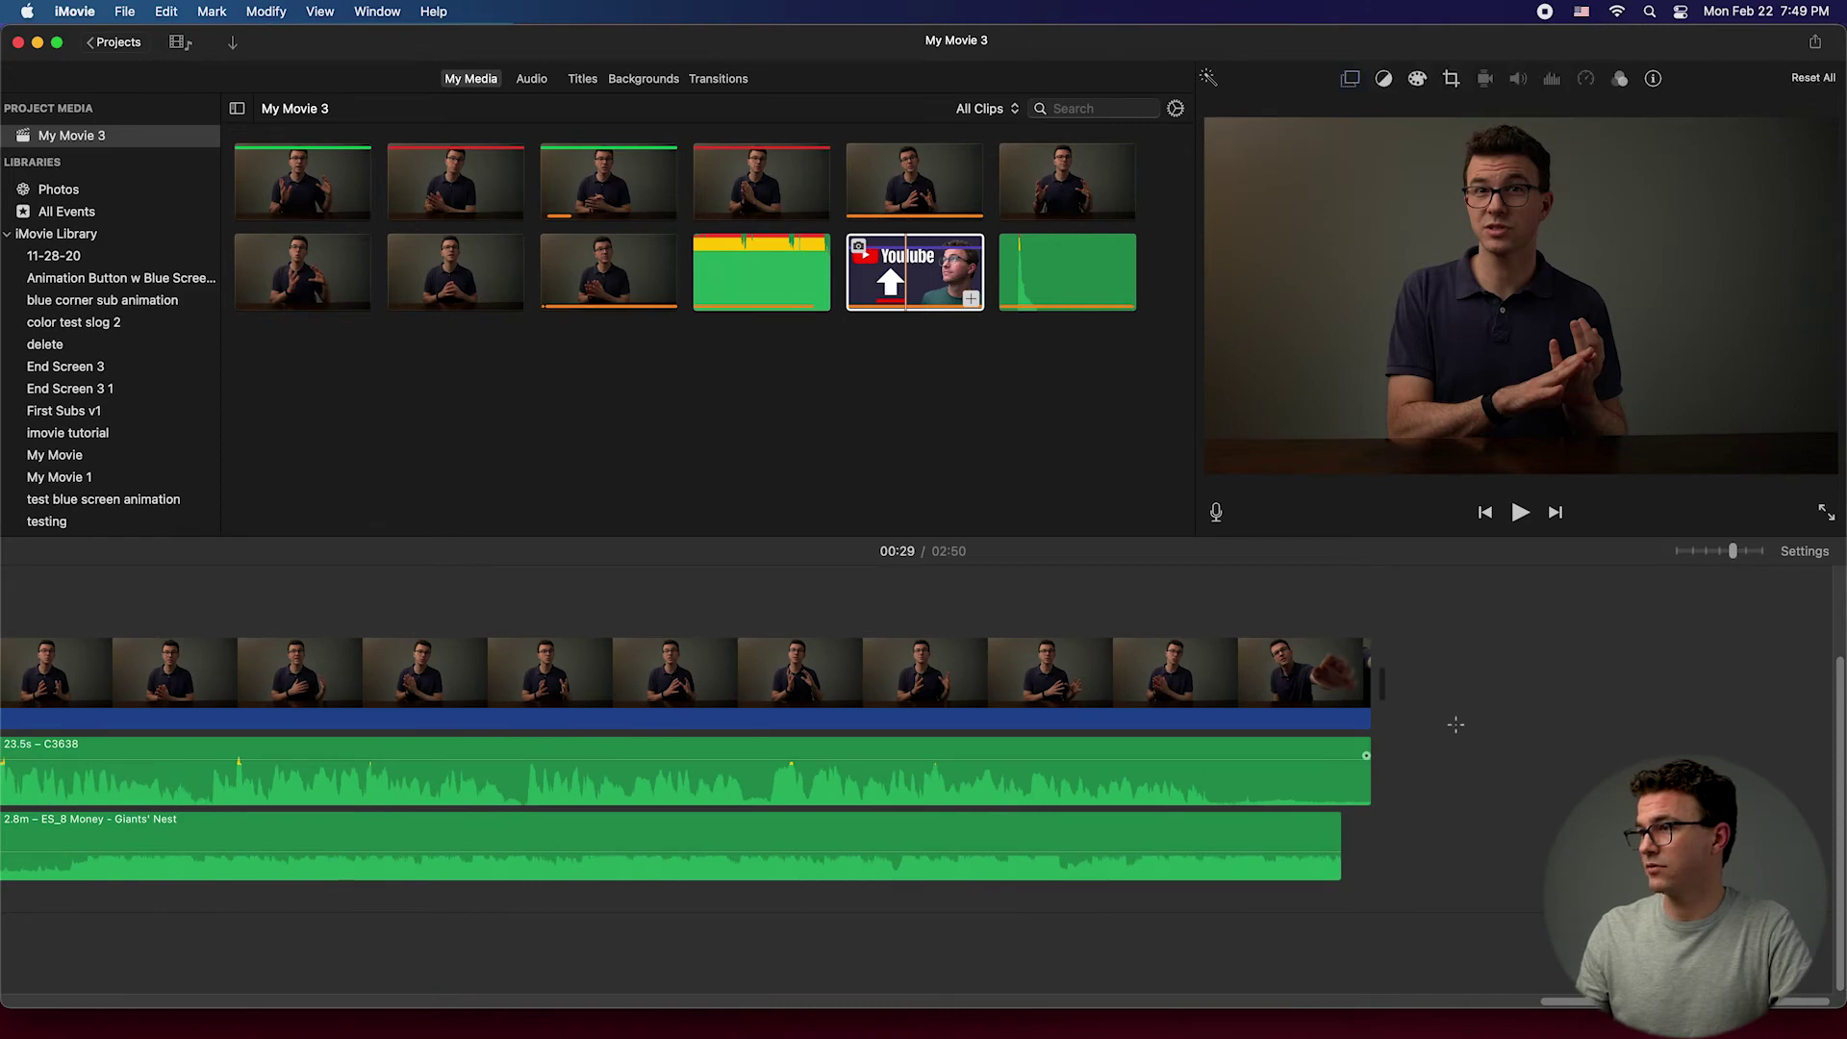
Step: Import thefigco END SCREEN 2.png from the Downloads folder, append it after the last clip and set its cropping style to Fit
{"action": "key", "text": "super+Tab"}
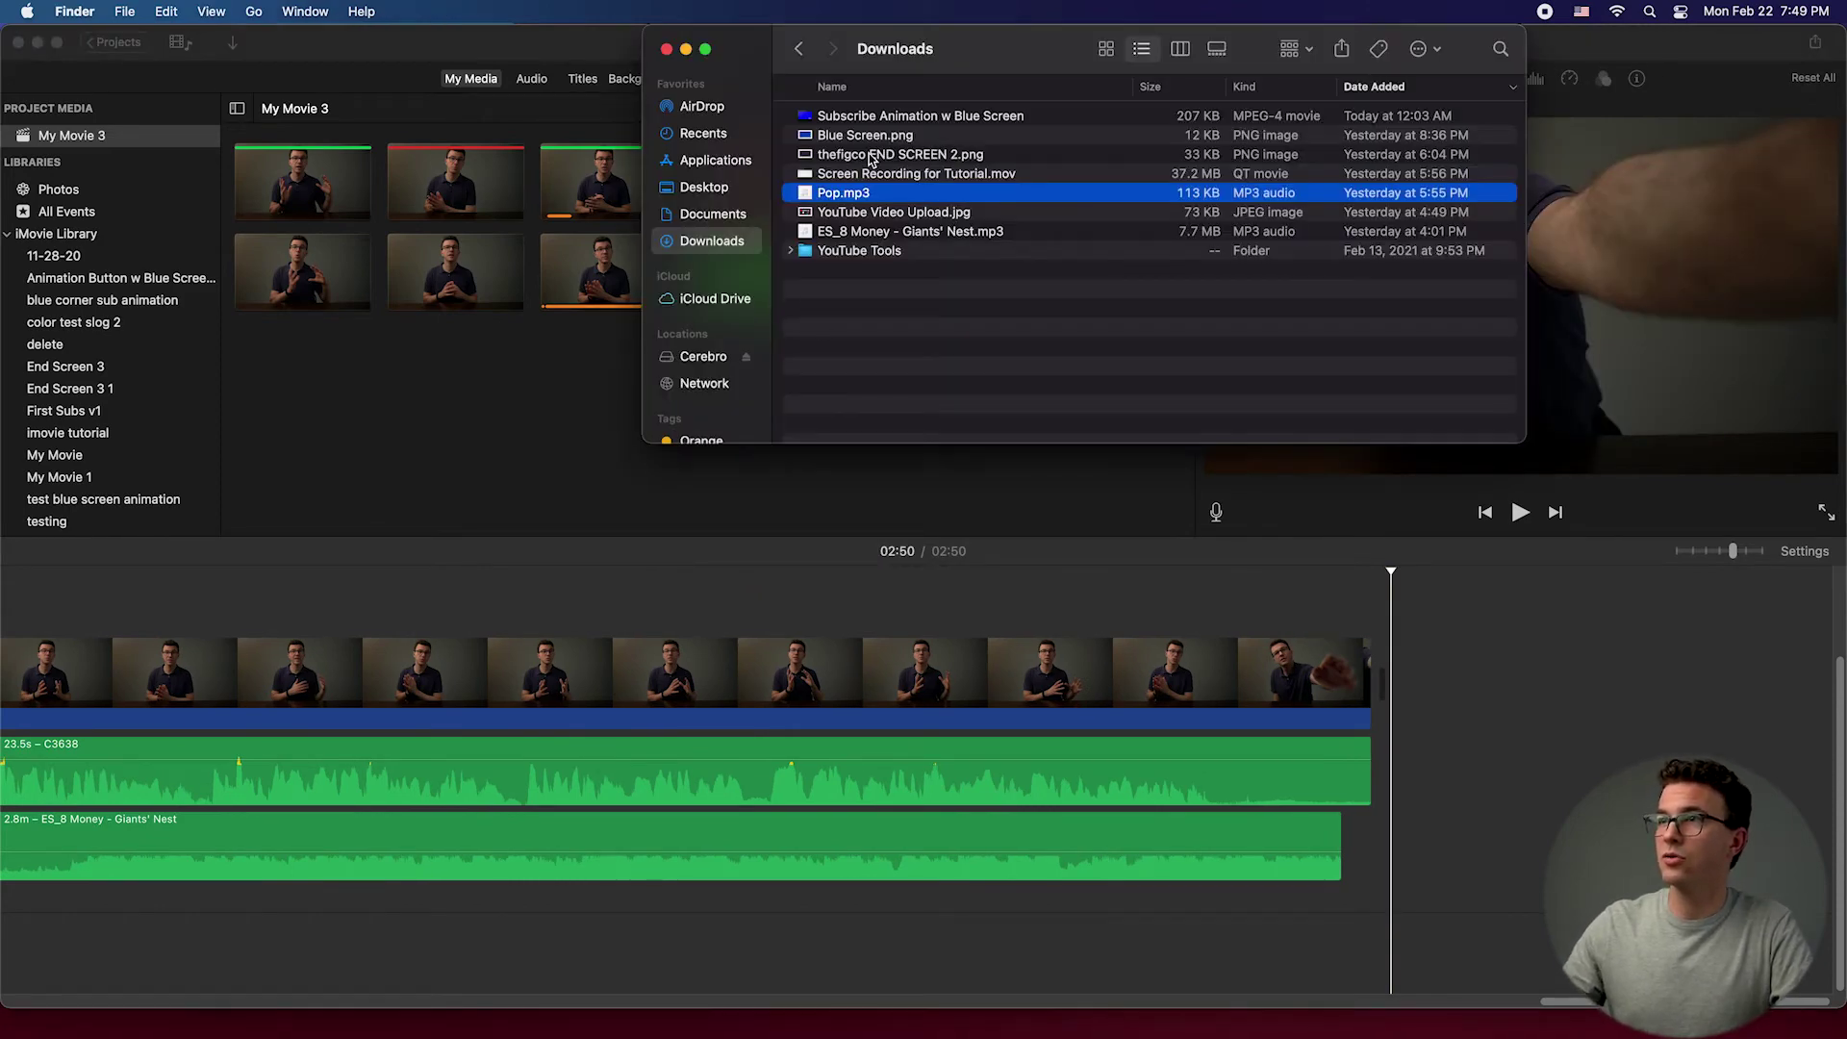
{"action": "left_click", "coordinate": [877, 156]}
{"action": "left_click_drag", "start_coordinate": [866, 160], "coordinate": [472, 366]}
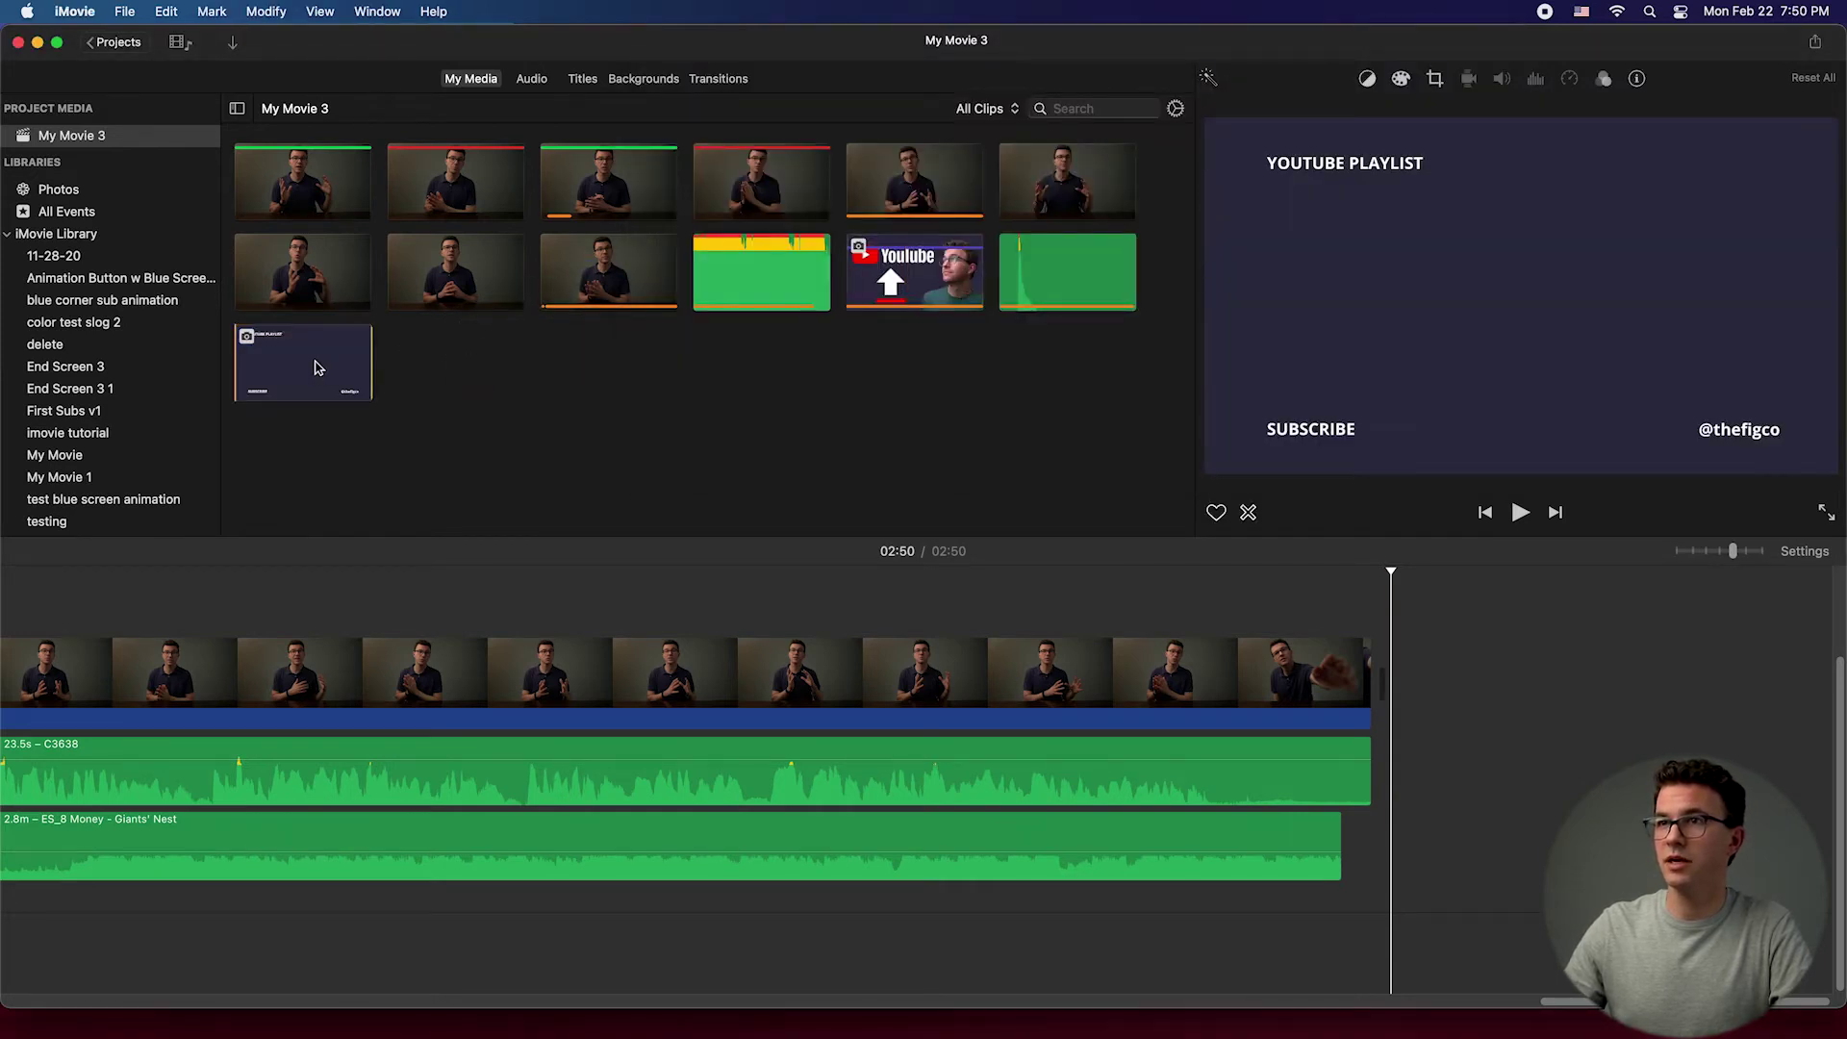
{"action": "left_click_drag", "start_coordinate": [318, 366], "coordinate": [1415, 679]}
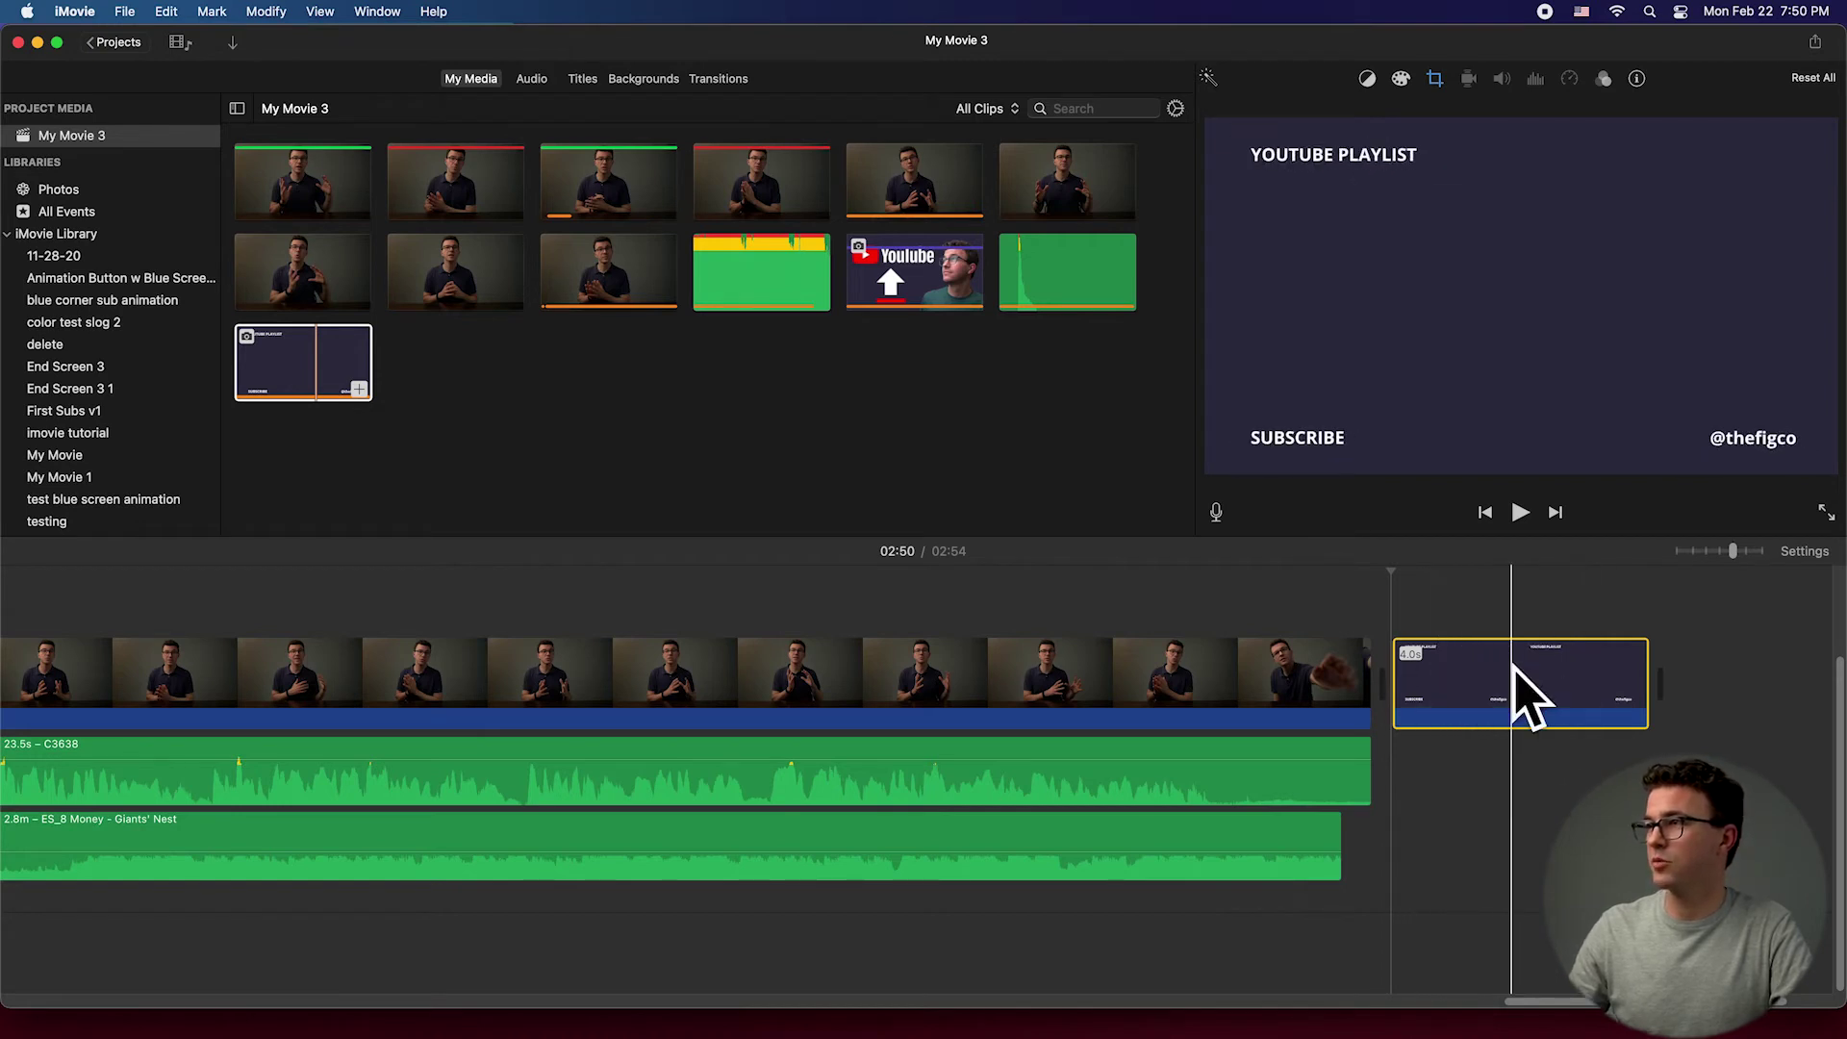
{"action": "left_click", "coordinate": [1440, 85]}
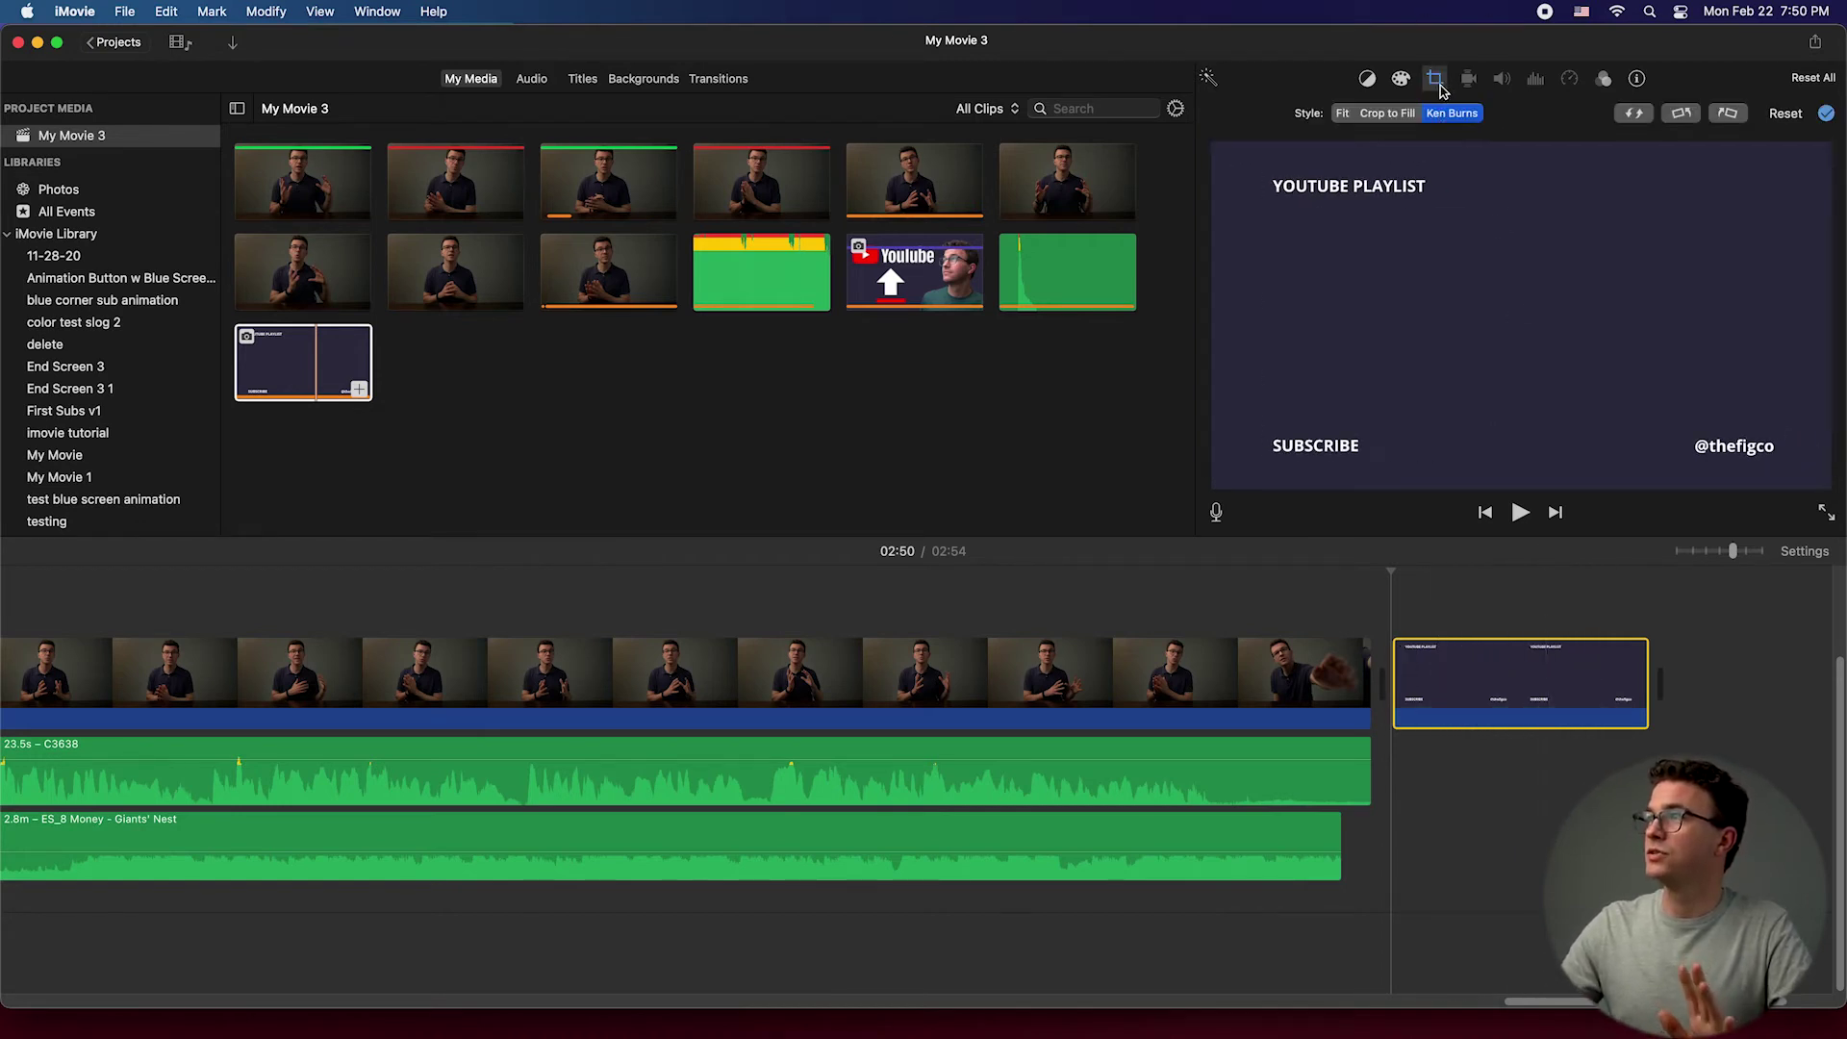
{"action": "left_click", "coordinate": [1343, 113]}
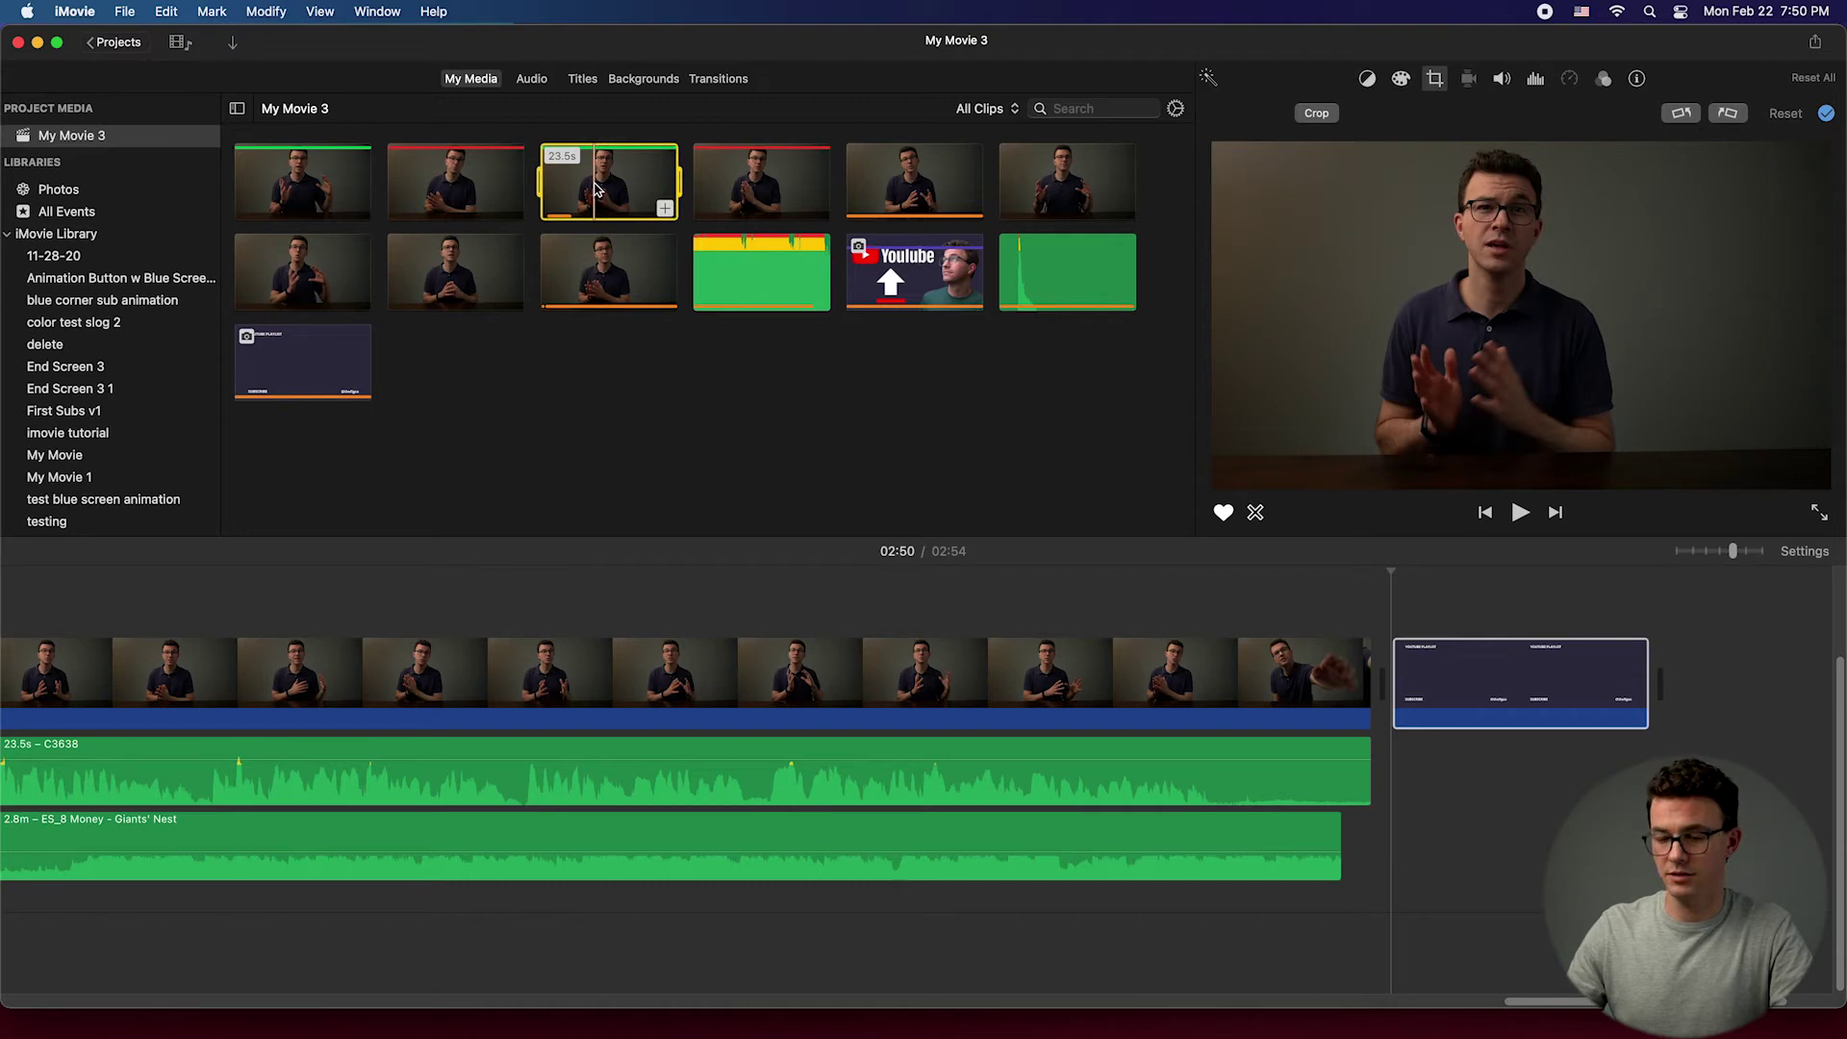
Step: Select a short section of the 23.5-second source clip and place it above the end screen, trimmed to the end screen's length
{"action": "key", "text": "space"}
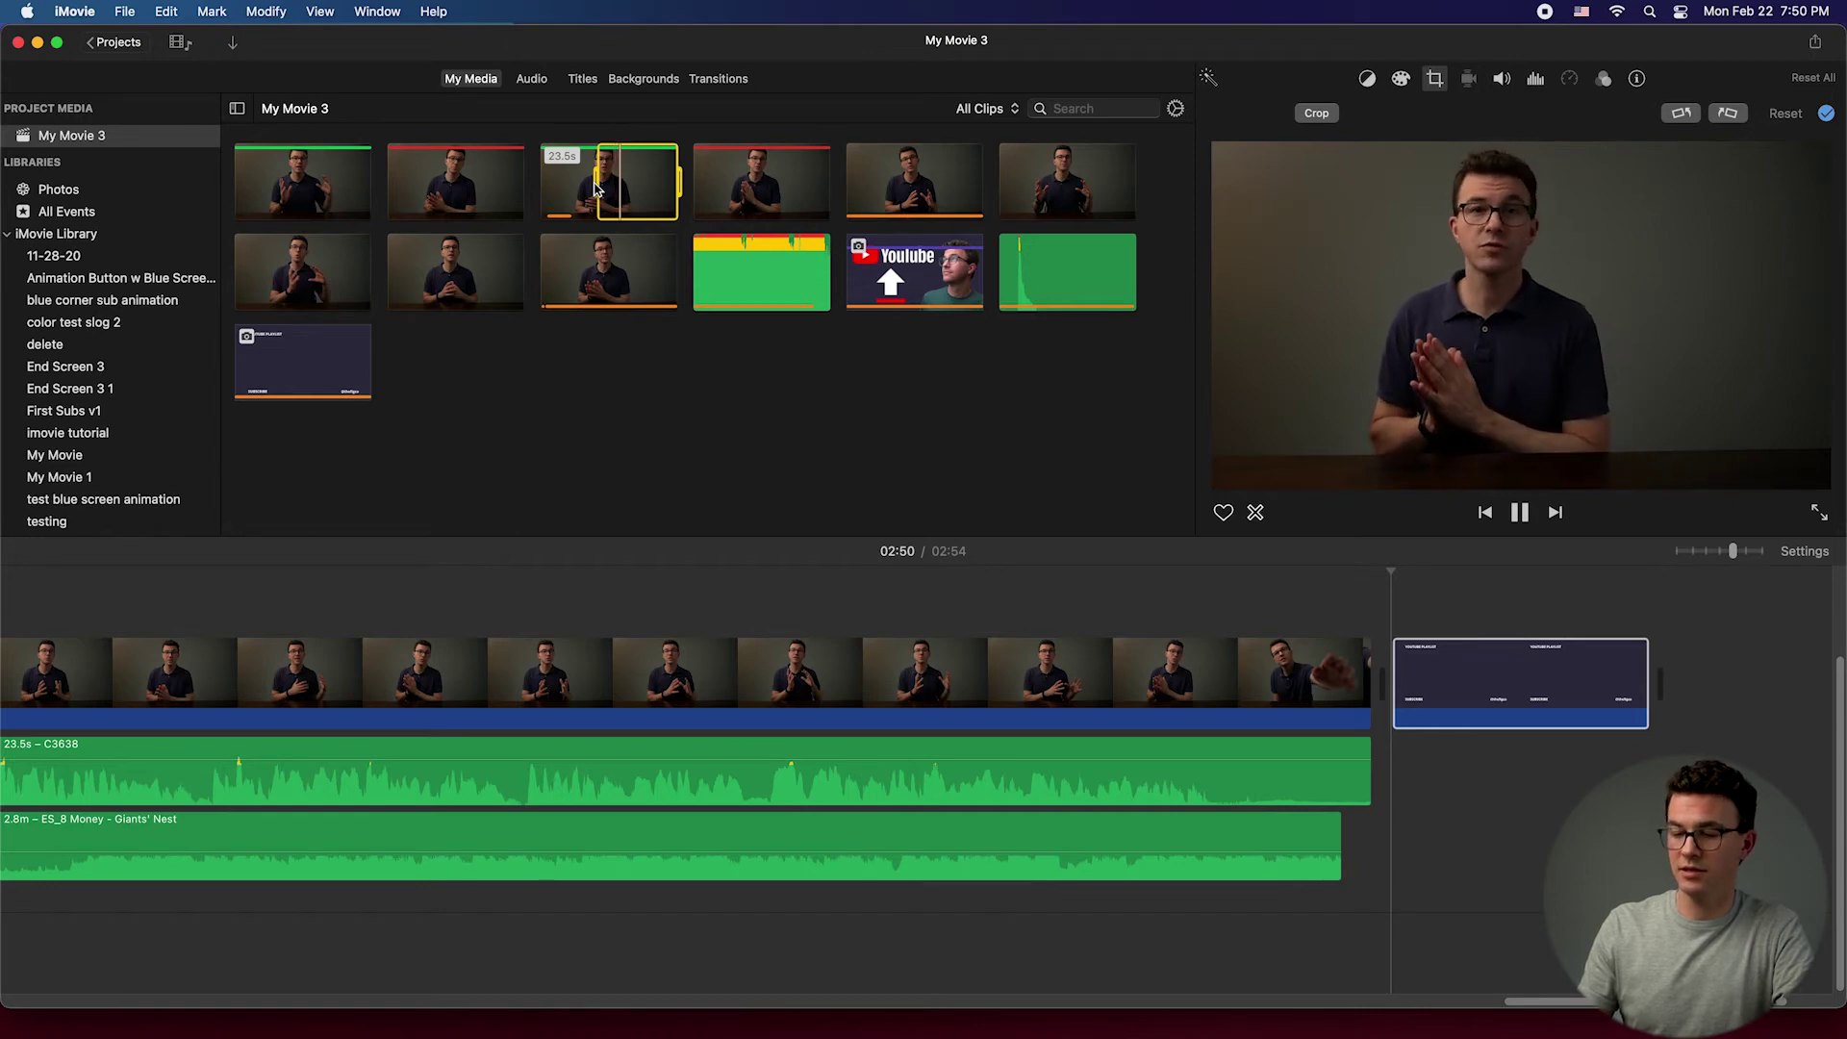
{"action": "key", "text": "space"}
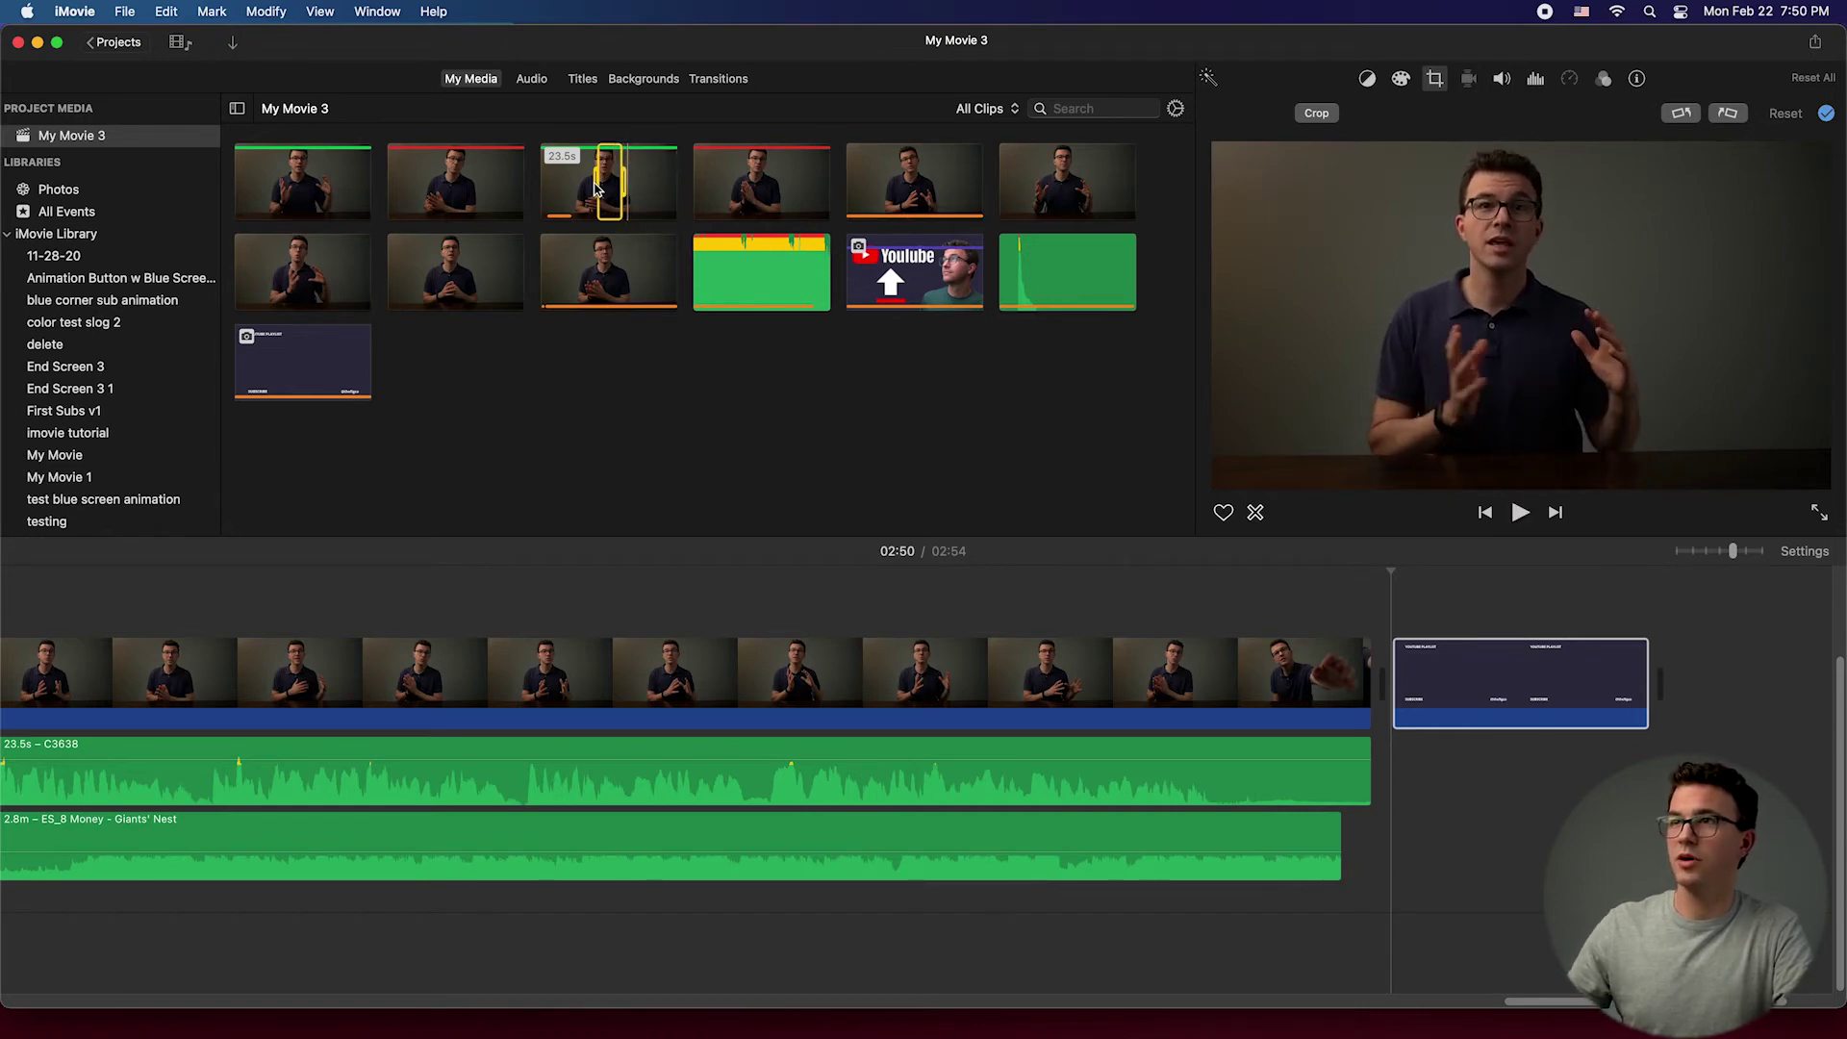
{"action": "left_click_drag", "start_coordinate": [1440, 577], "coordinate": [1393, 604]}
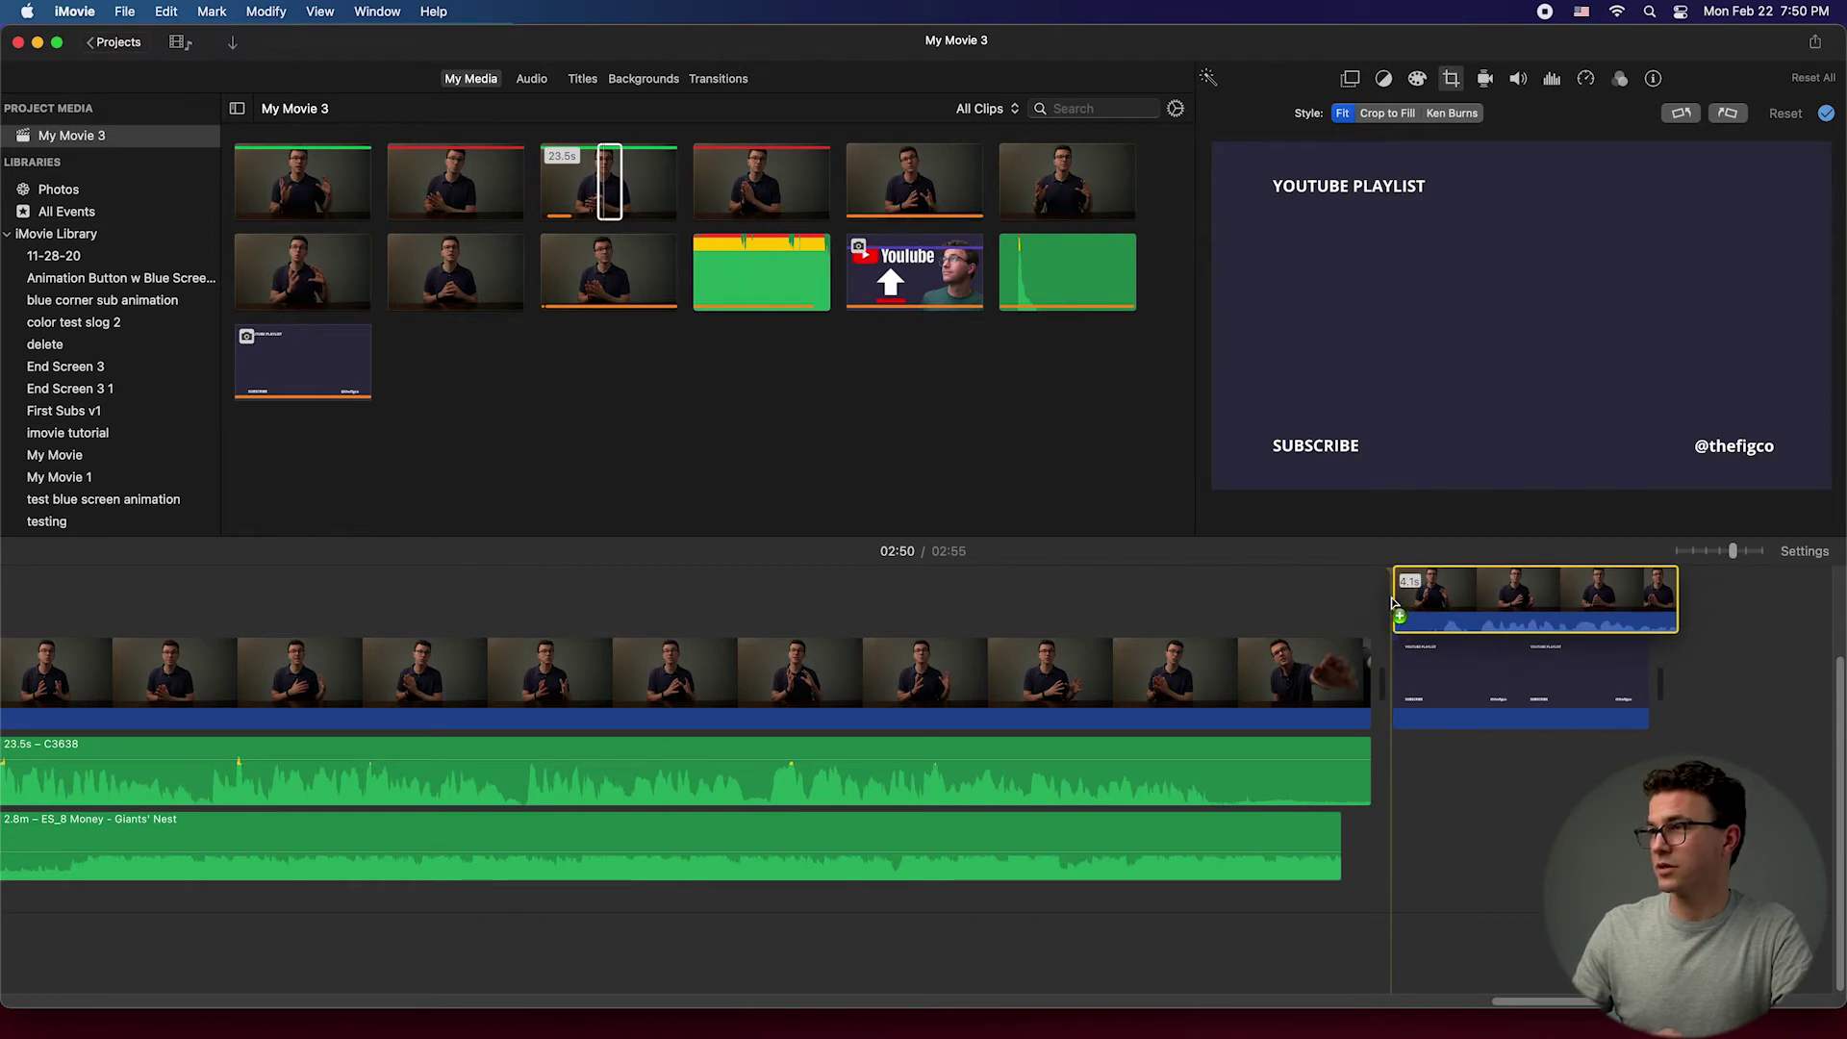
{"action": "left_click_drag", "start_coordinate": [1394, 604], "coordinate": [1395, 601]}
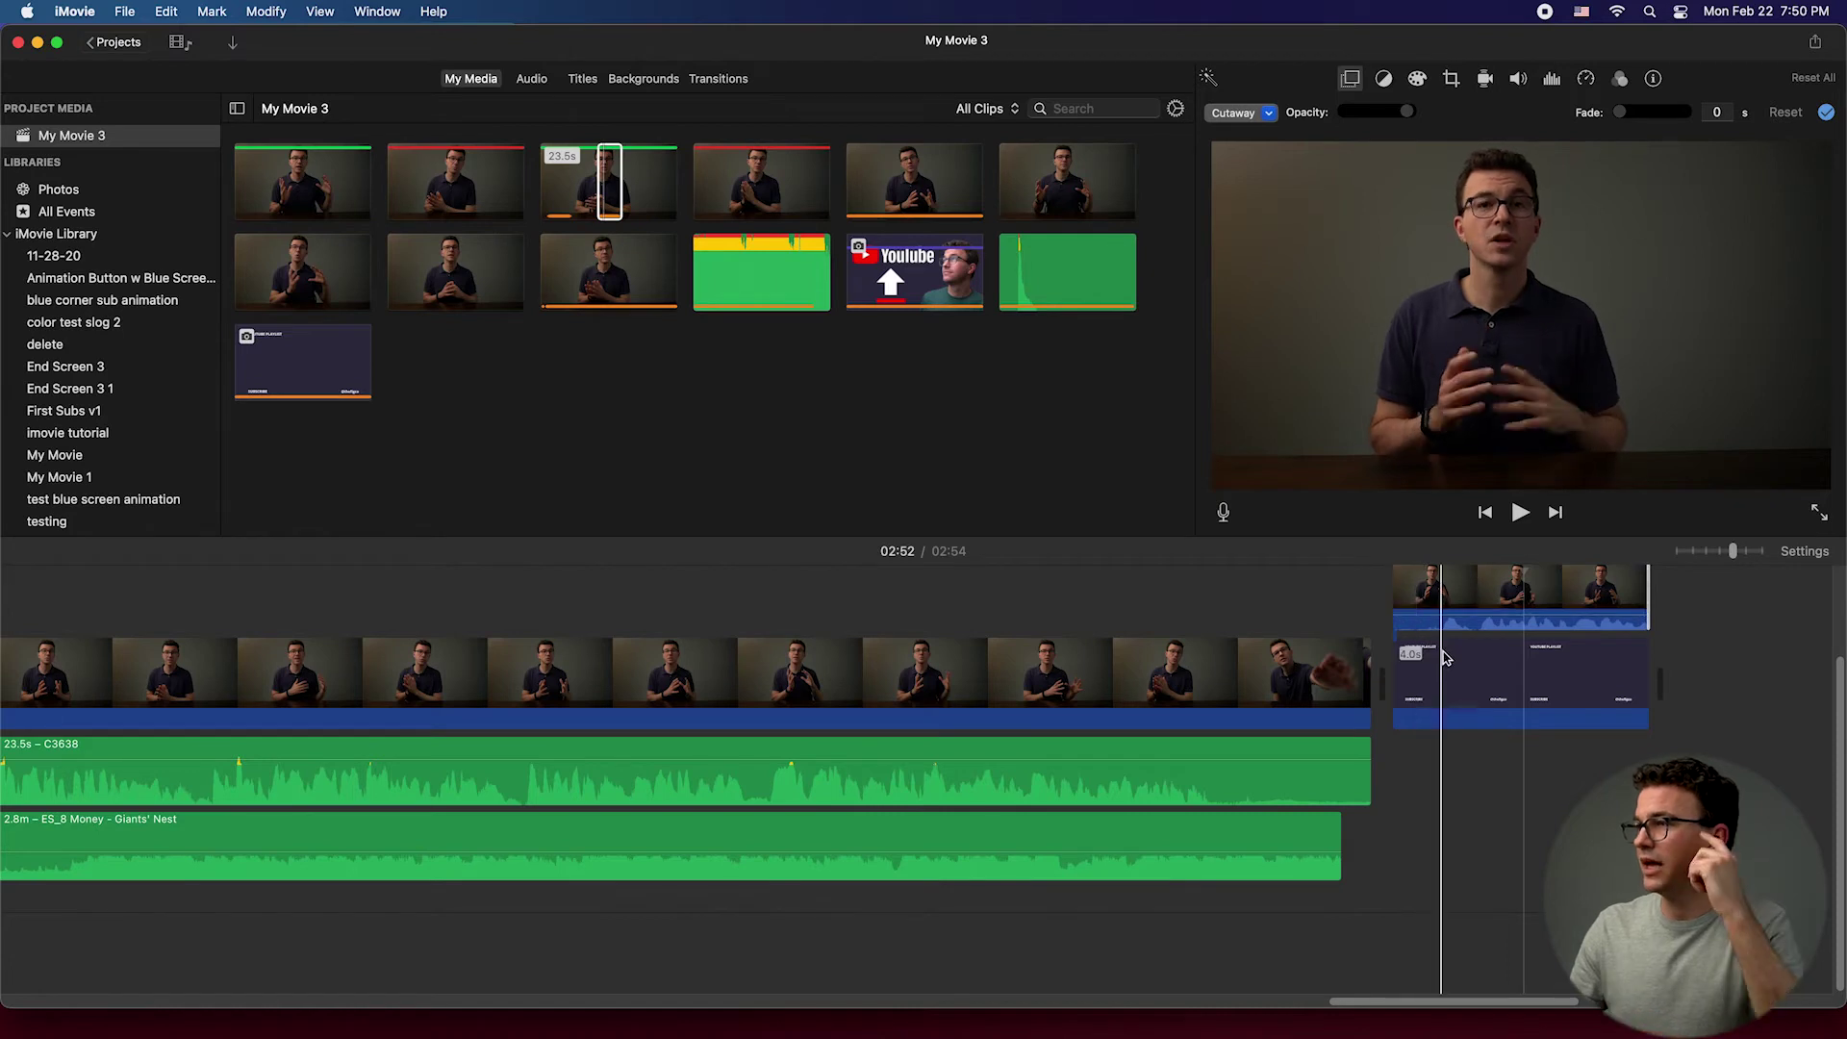
Step: Set the clip above the end screen to Picture in Picture, move it down to the right-hand middle of the frame and enlarge it
{"action": "scroll", "coordinate": [1446, 658], "scroll_direction": "up", "scroll_amount": 1}
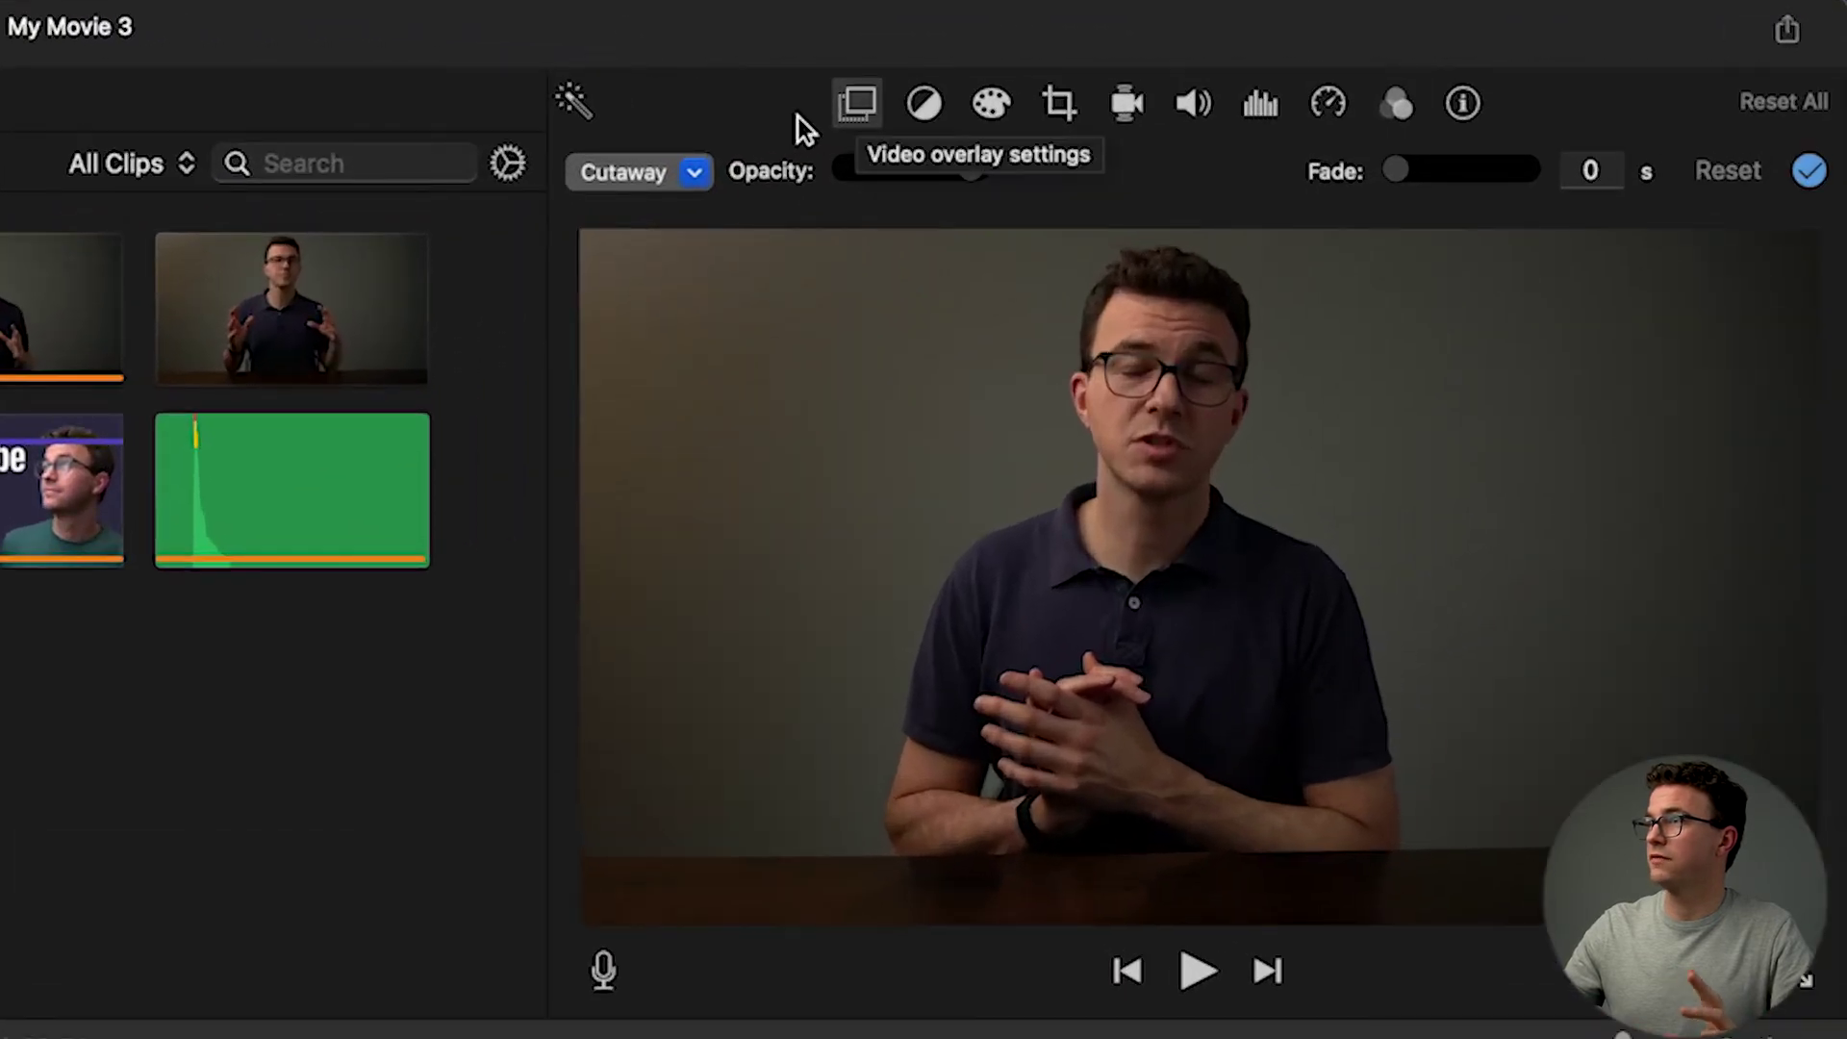
{"action": "left_click", "coordinate": [677, 170]}
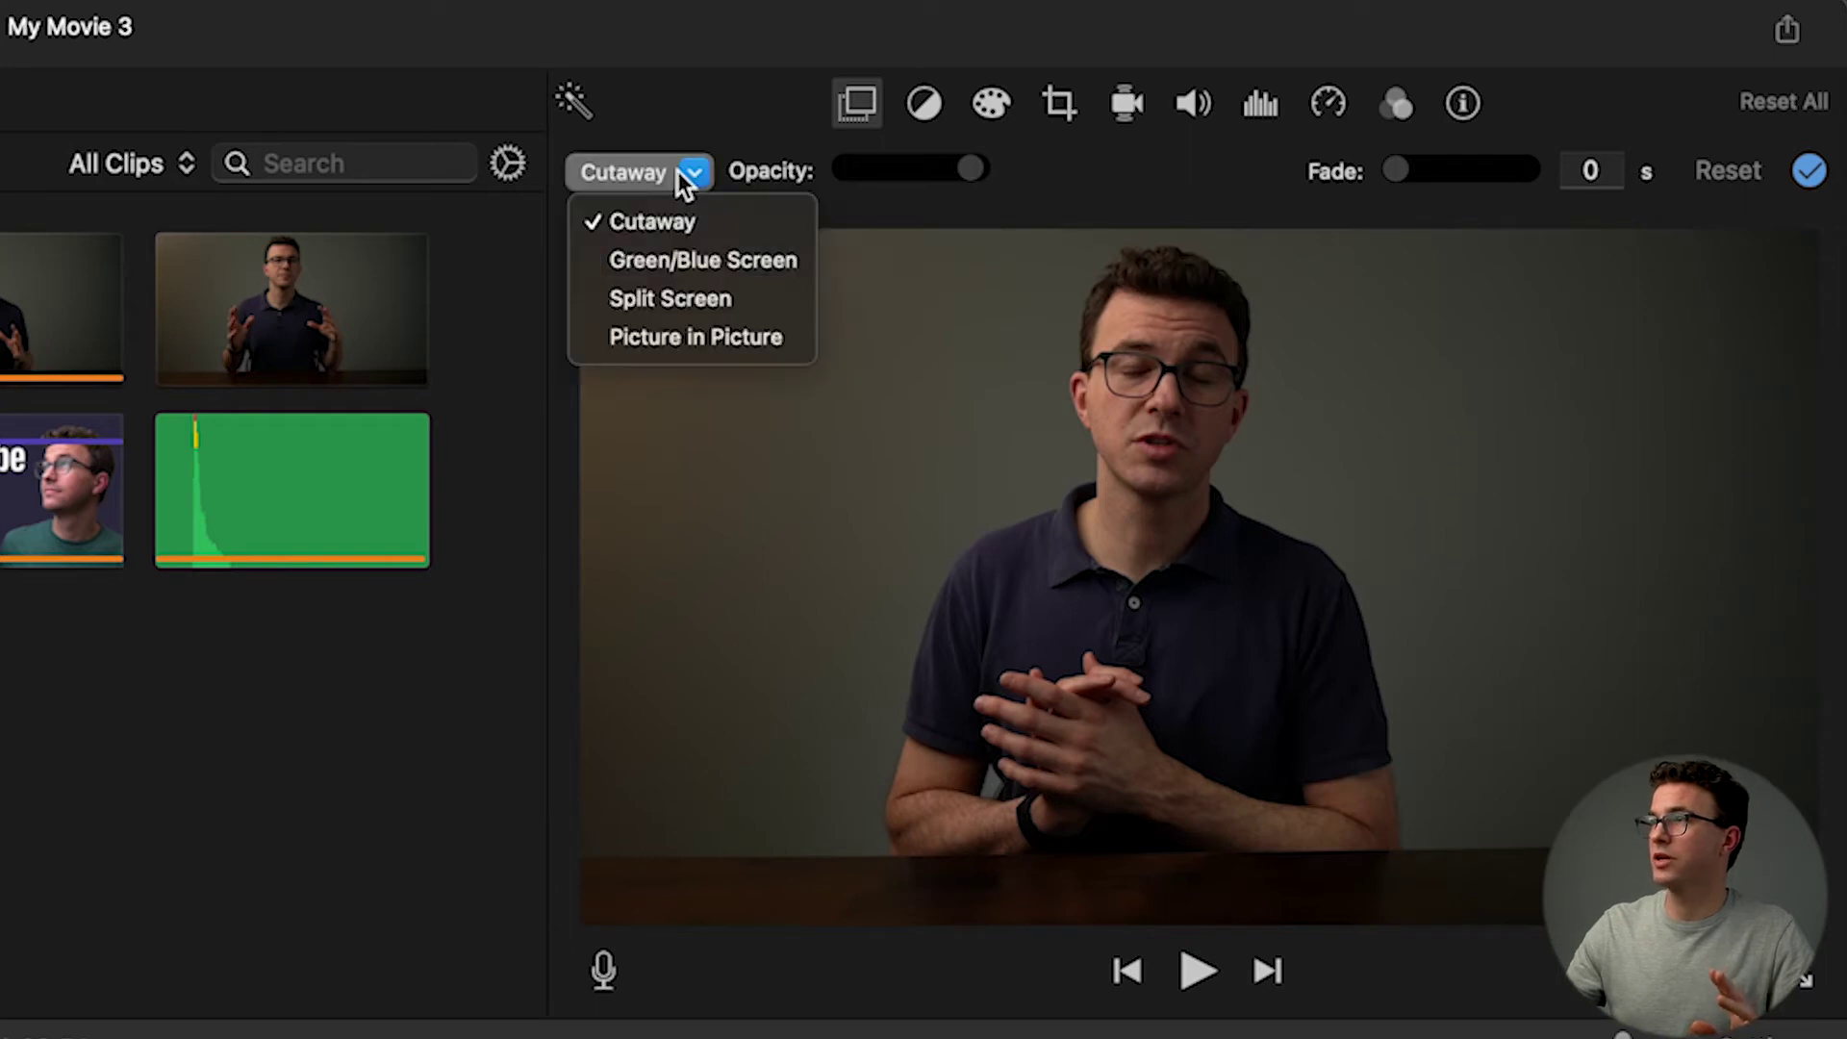
{"action": "left_click", "coordinate": [672, 335]}
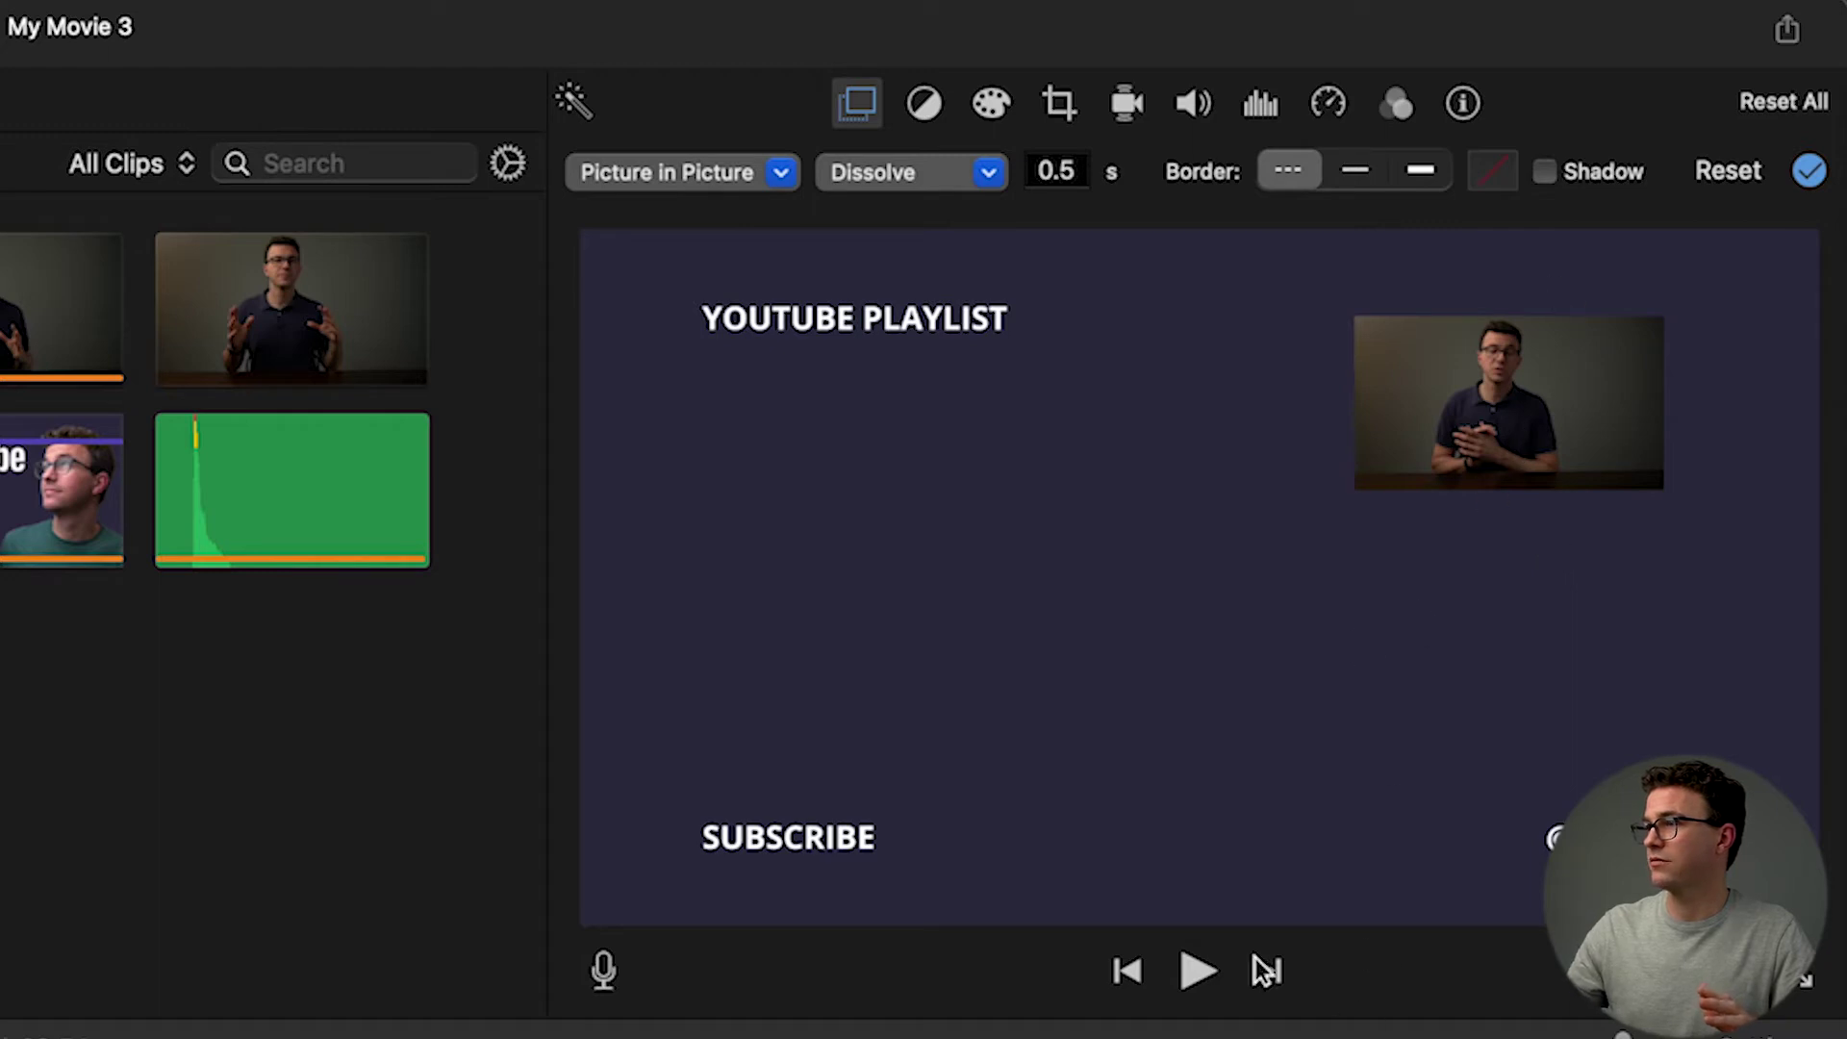
{"action": "left_click_drag", "start_coordinate": [1505, 415], "coordinate": [1401, 590]}
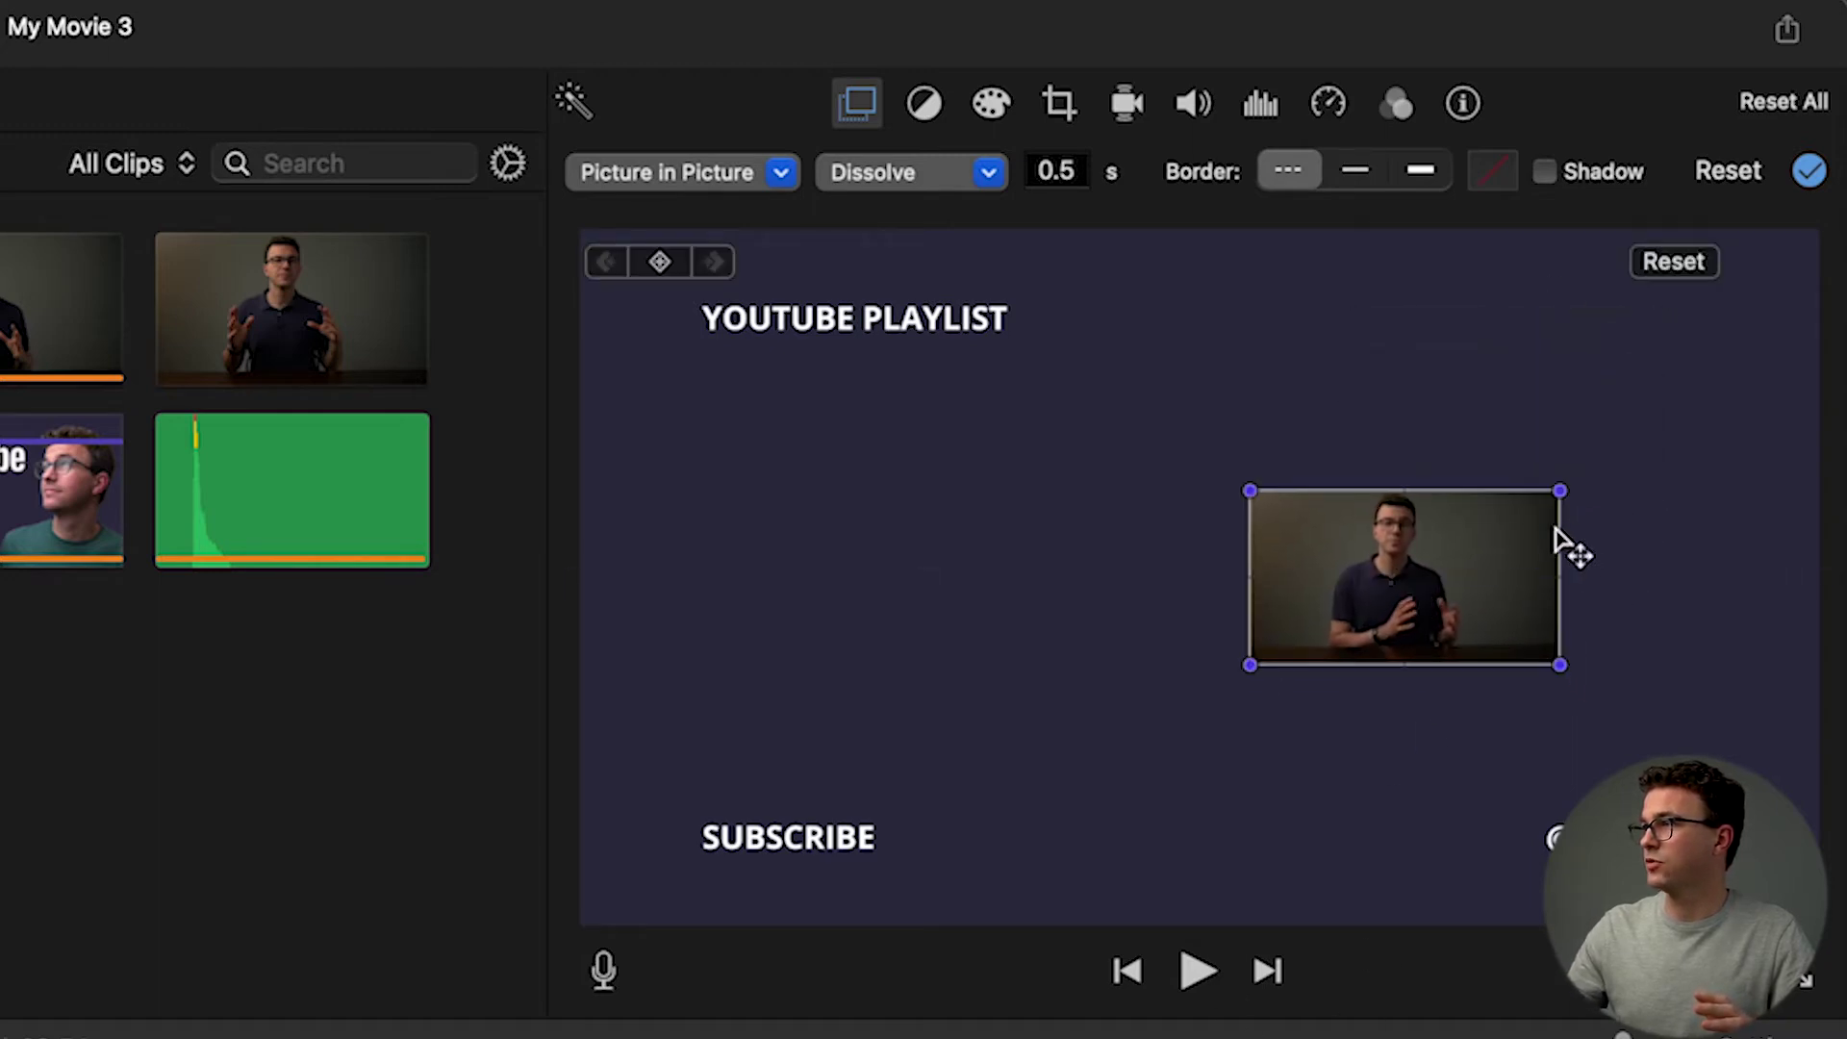
{"action": "left_click_drag", "start_coordinate": [1560, 491], "coordinate": [1737, 391]}
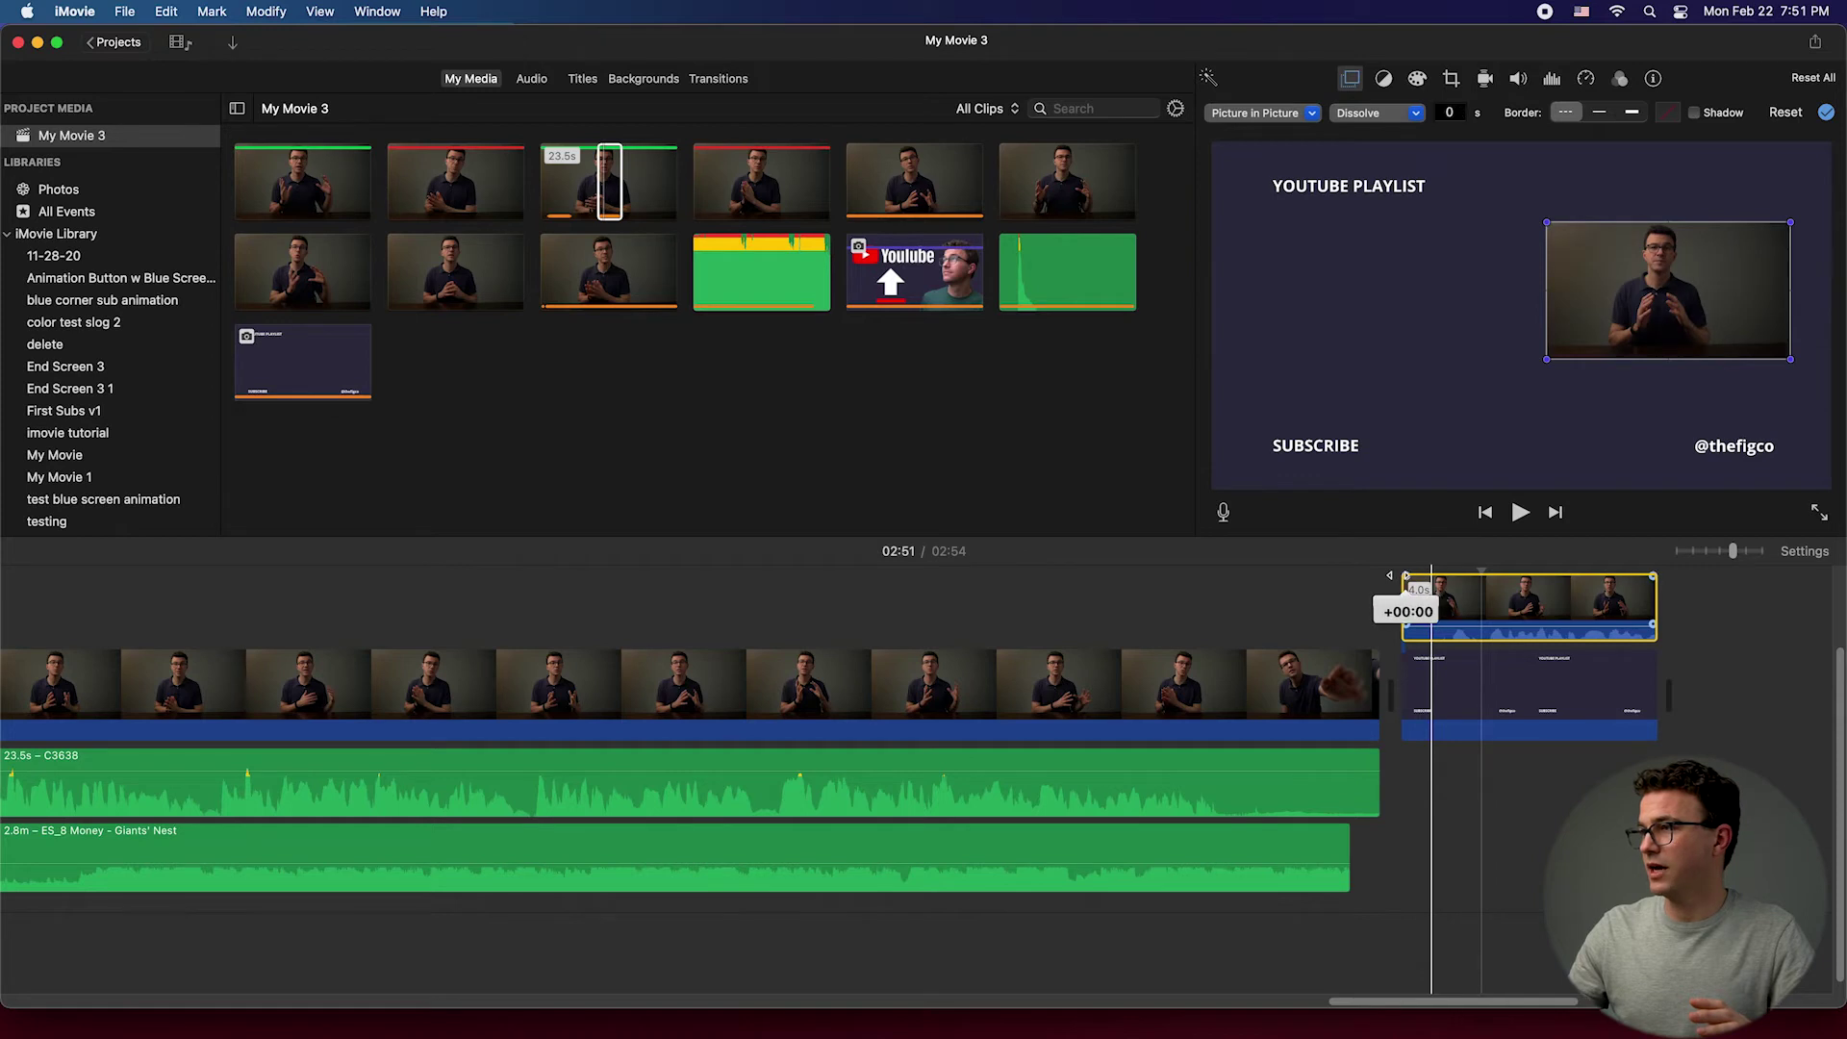
Step: Reduce the end screen clip overlay's dissolve to 0 seconds and play back the result
{"action": "left_click", "coordinate": [1400, 575]}
{"action": "left_click", "coordinate": [1329, 585]}
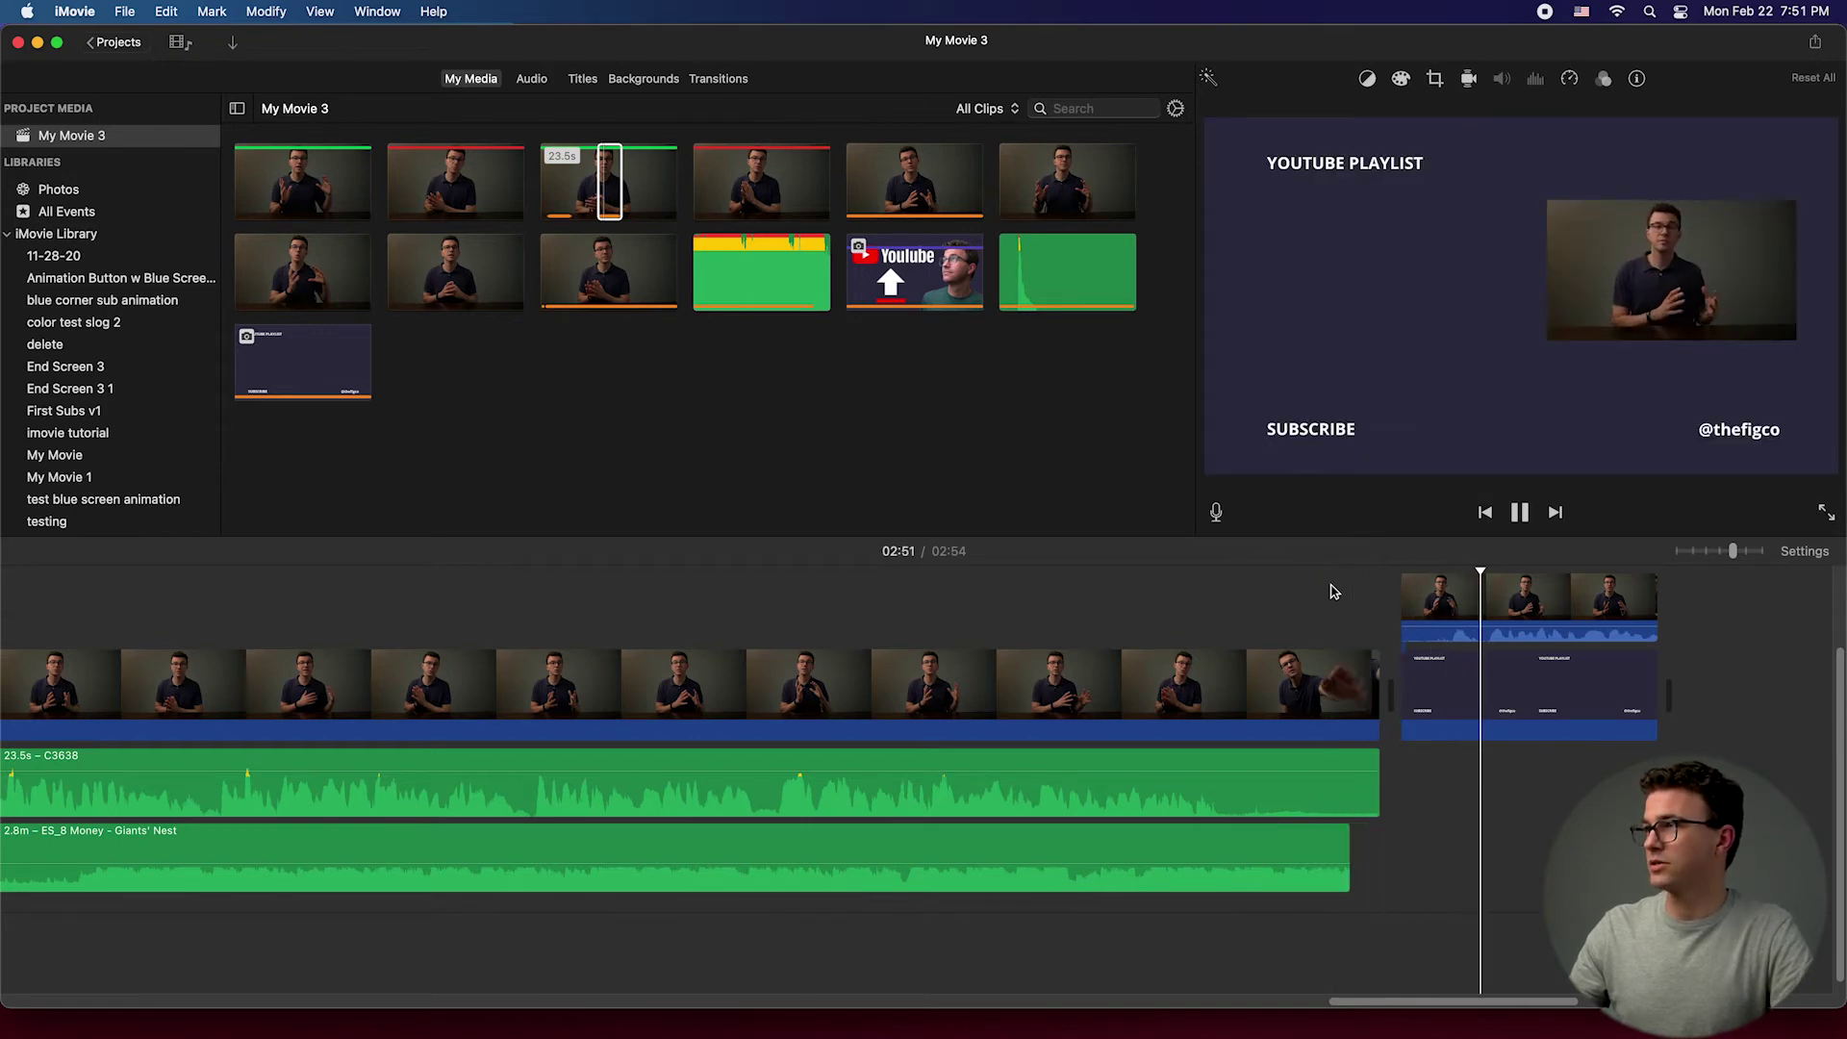
{"action": "key", "text": "space"}
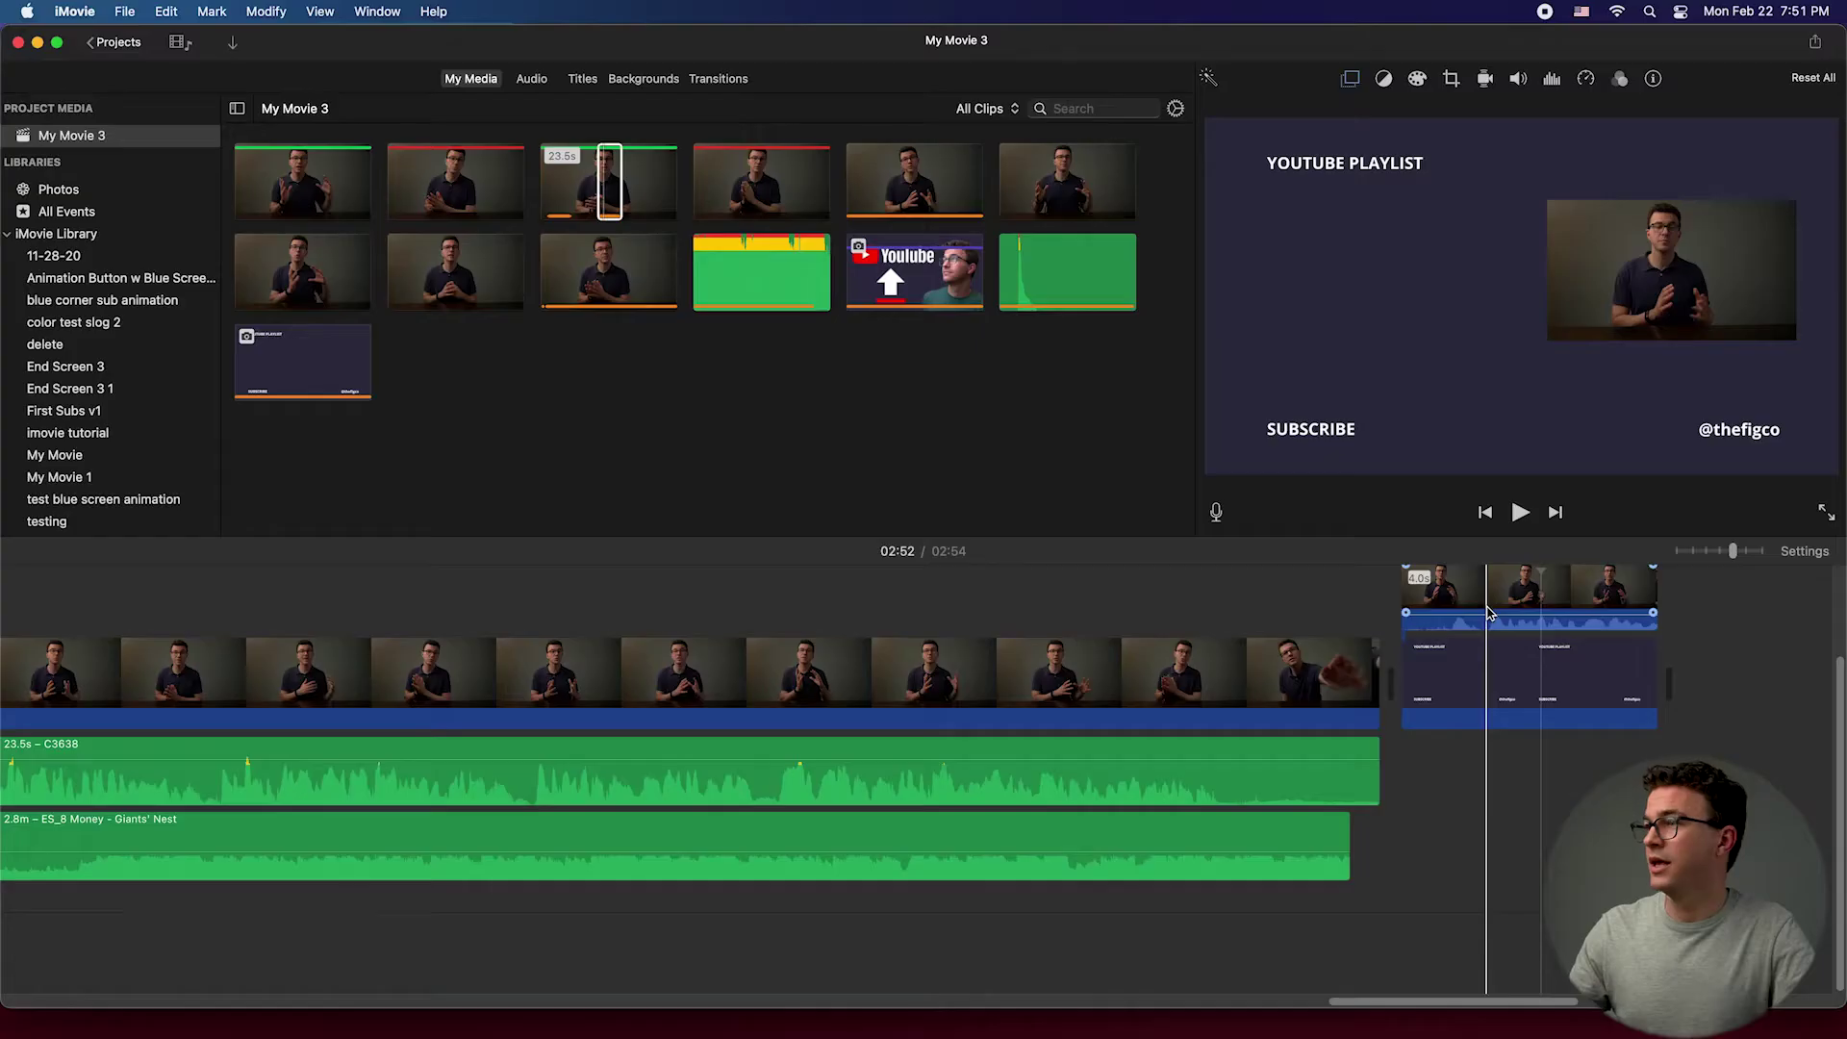
Step: Import Screen Recording for Tutorial.mov from the Downloads folder and insert it between the last talking clip and the end screen
{"action": "scroll", "coordinate": [1489, 614], "scroll_direction": "up", "scroll_amount": 3}
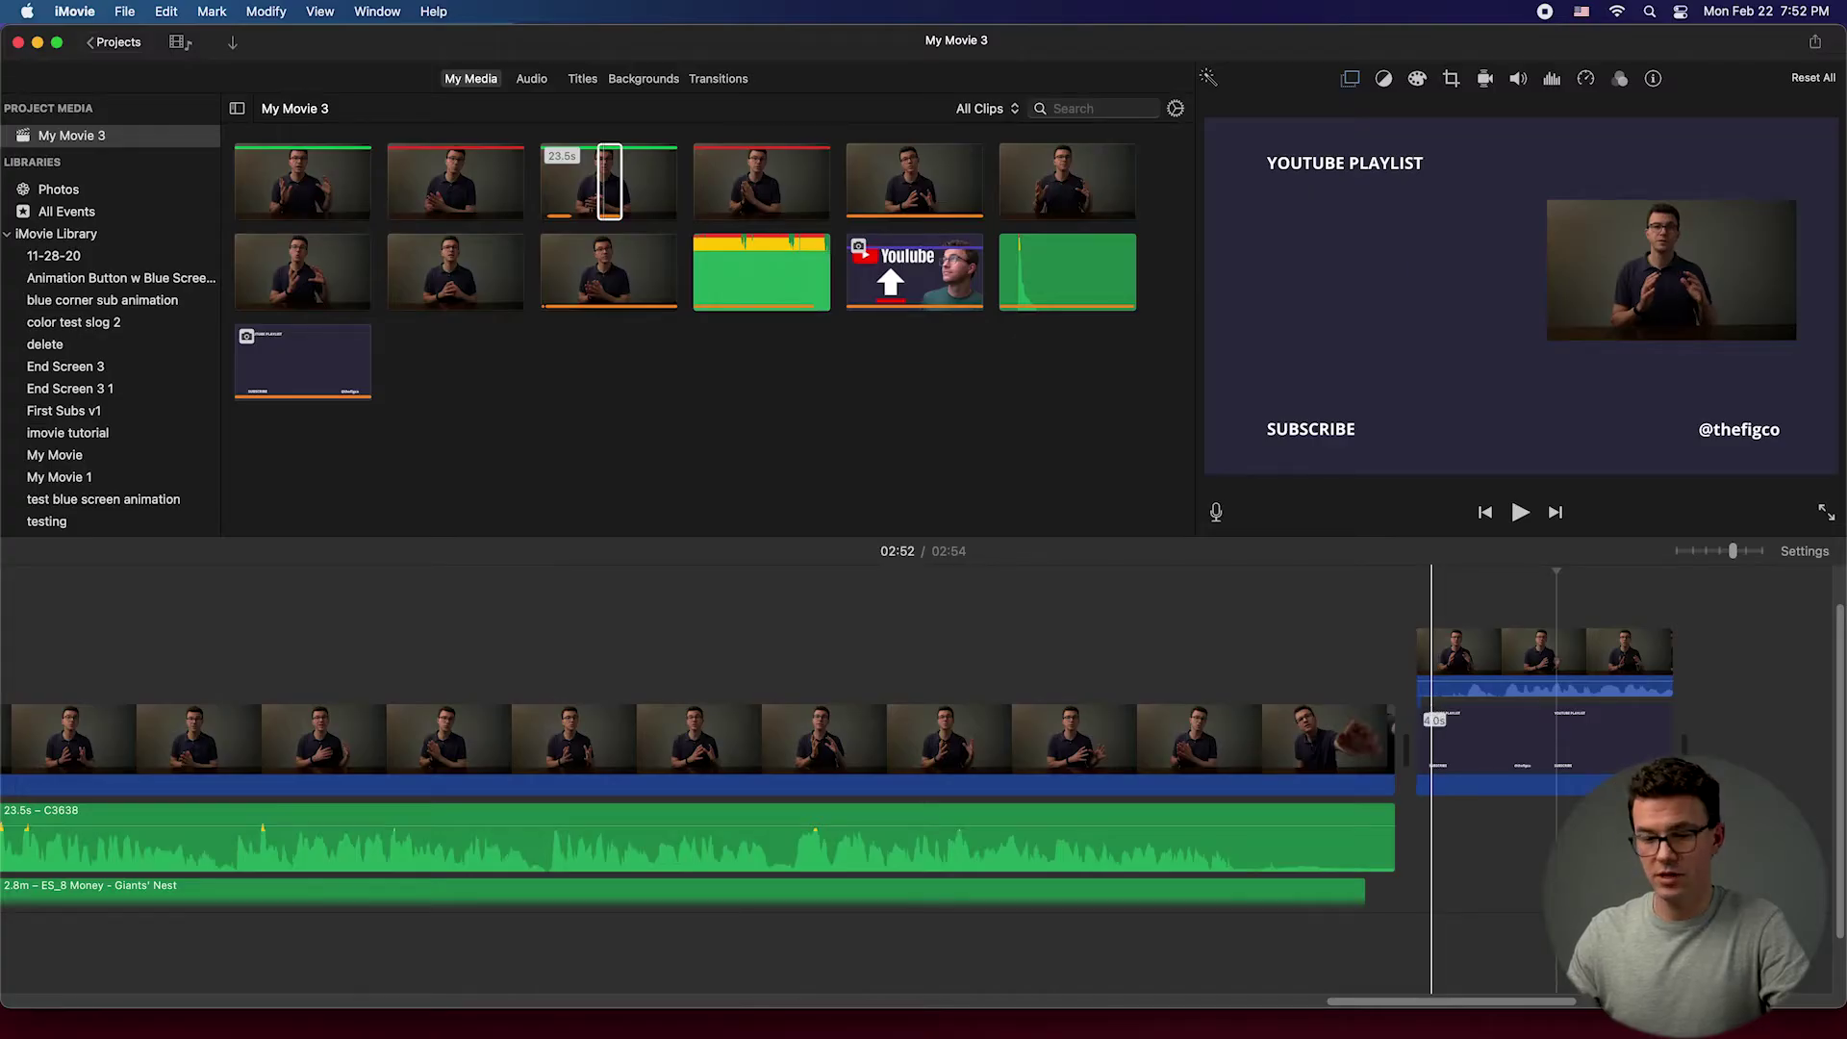
{"action": "key", "text": "super+Tab"}
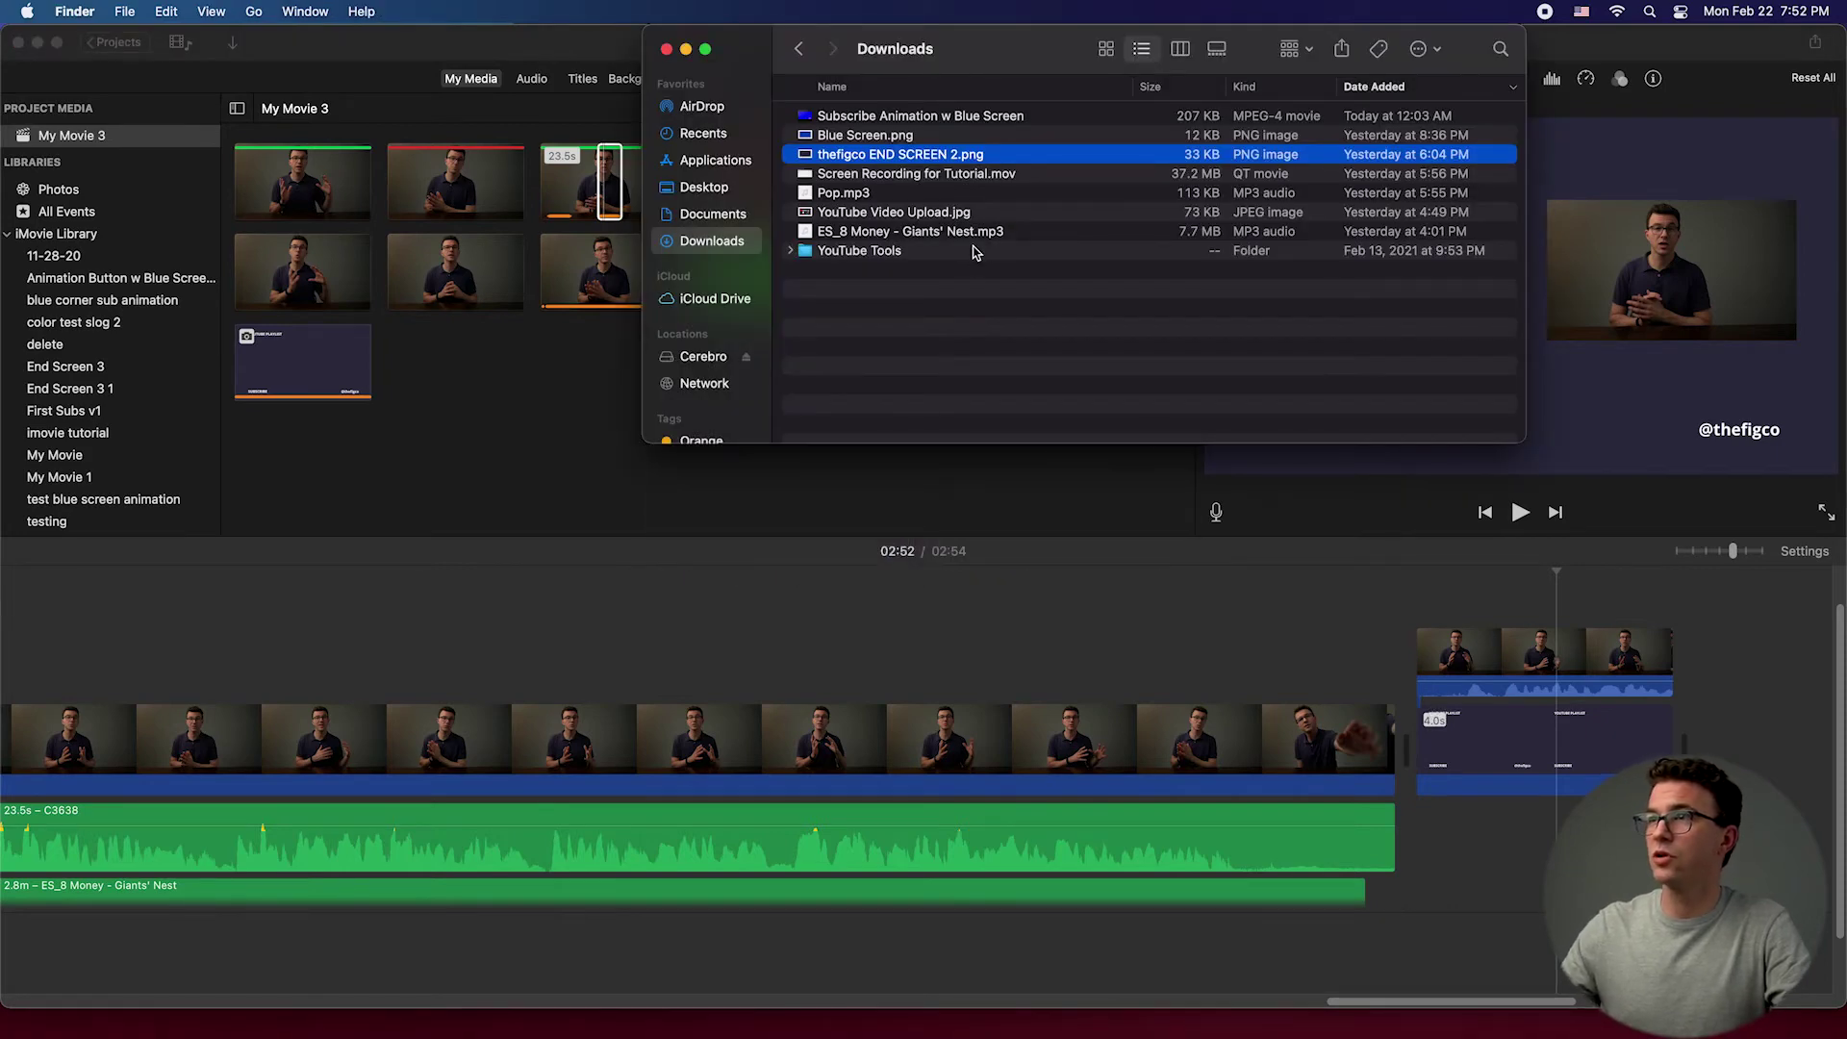
{"action": "left_click_drag", "start_coordinate": [948, 179], "coordinate": [1419, 744]}
{"action": "scroll", "coordinate": [1486, 743], "scroll_direction": "right", "scroll_amount": 10}
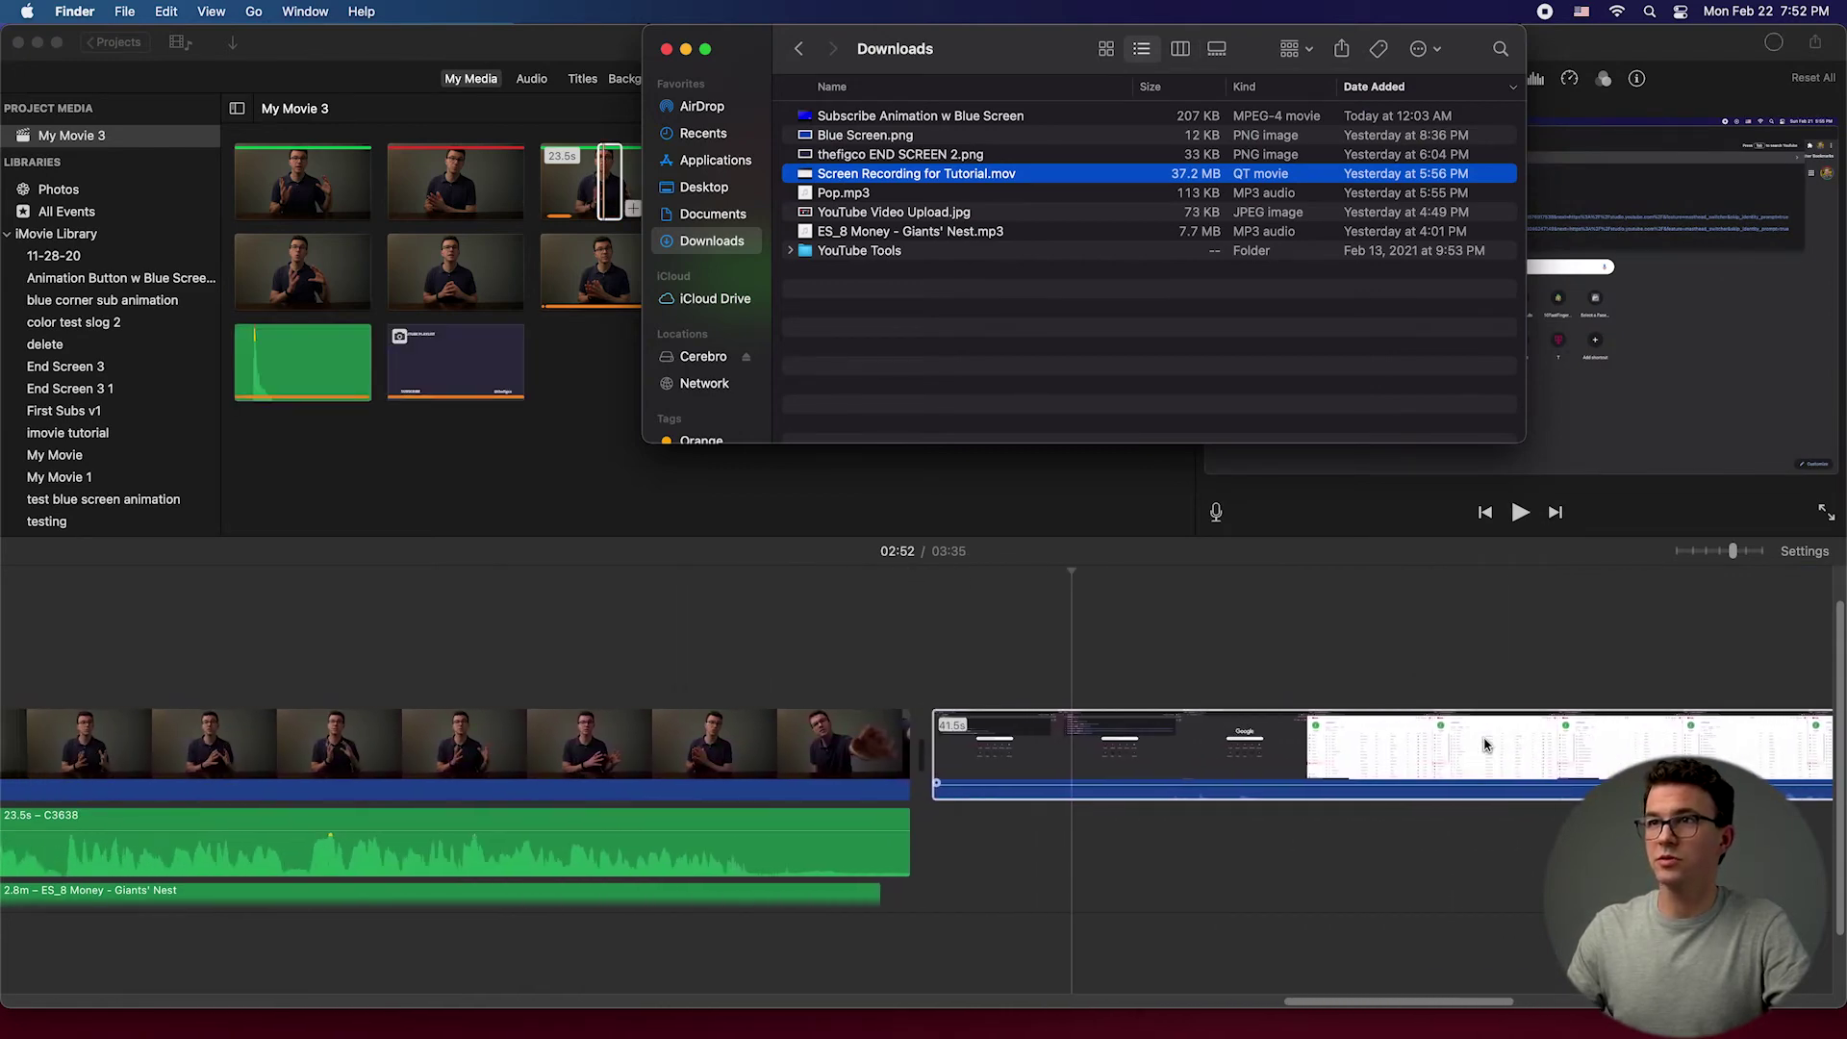
Step: Place the full 26.0-second source clip as an overlay above the start of the screen recording
{"action": "left_click", "coordinate": [324, 180]}
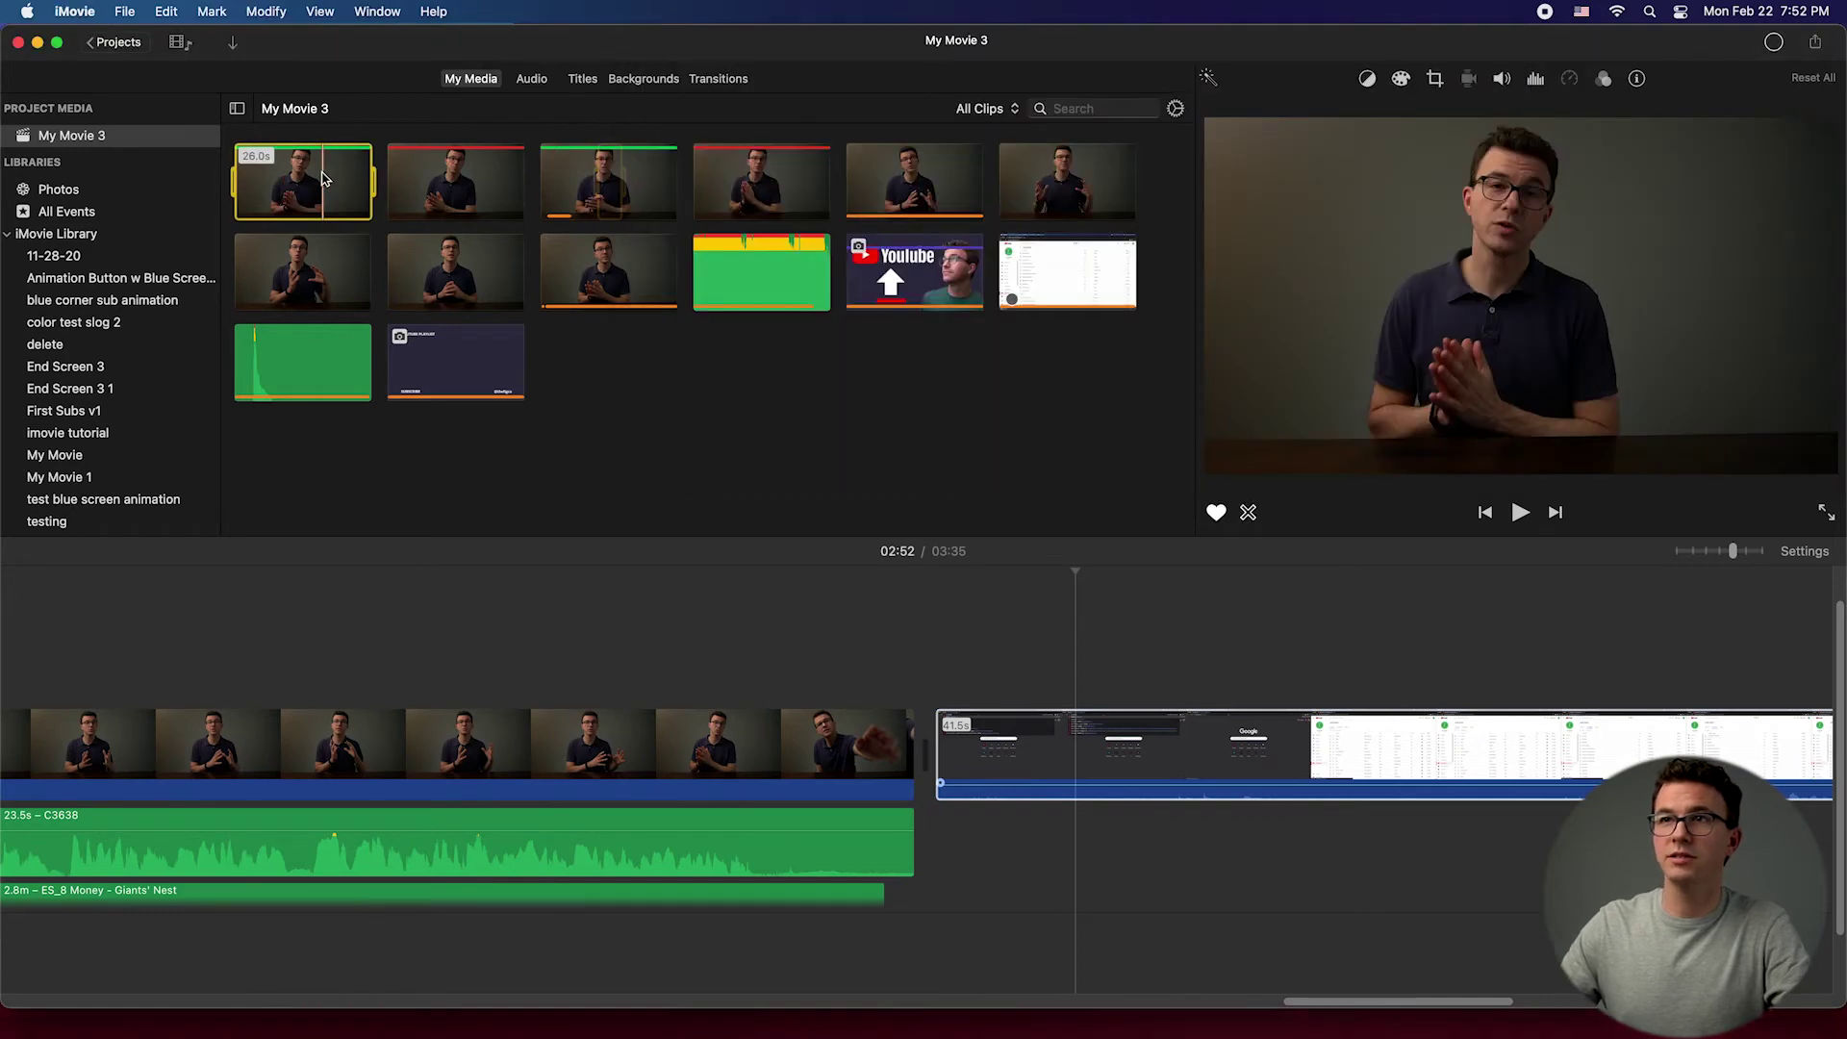
{"action": "left_click_drag", "start_coordinate": [323, 180], "coordinate": [945, 654]}
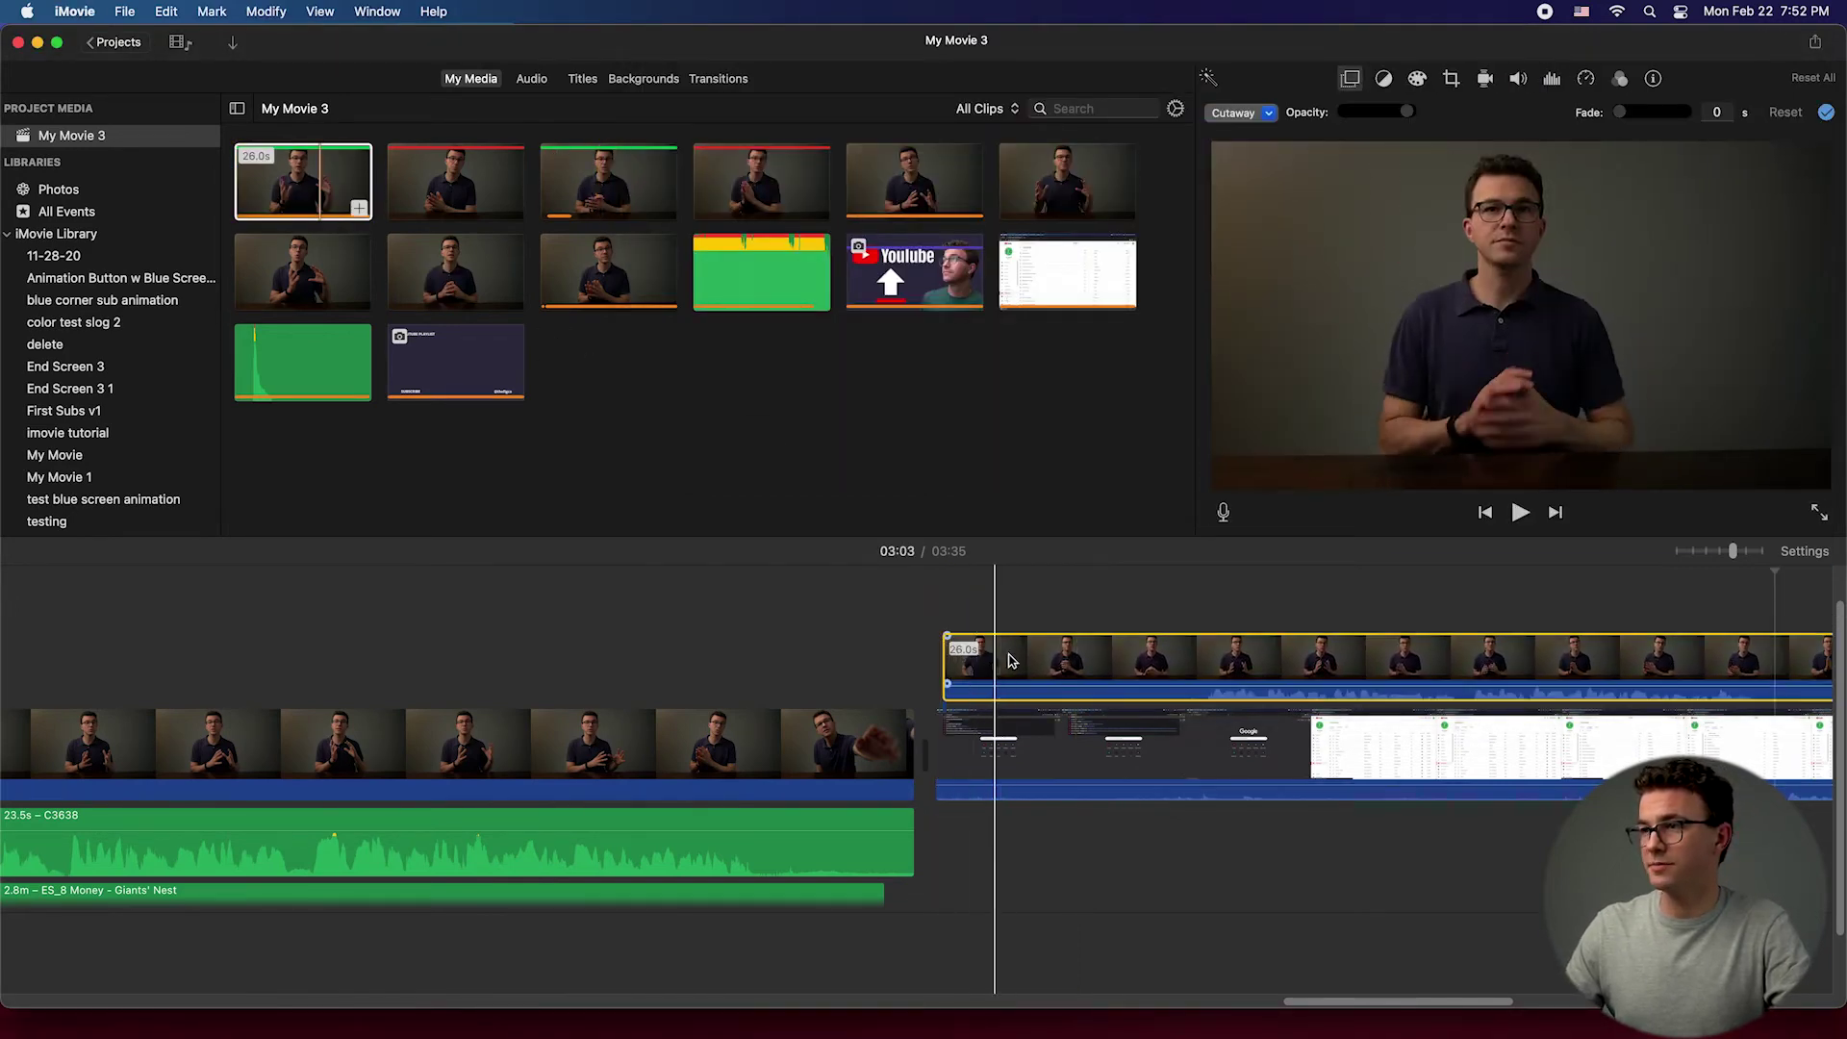
Step: Try to split the 26.0-second overlay clip at the 03:03 playhead, and undo the split
{"action": "right_click", "coordinate": [1204, 668]}
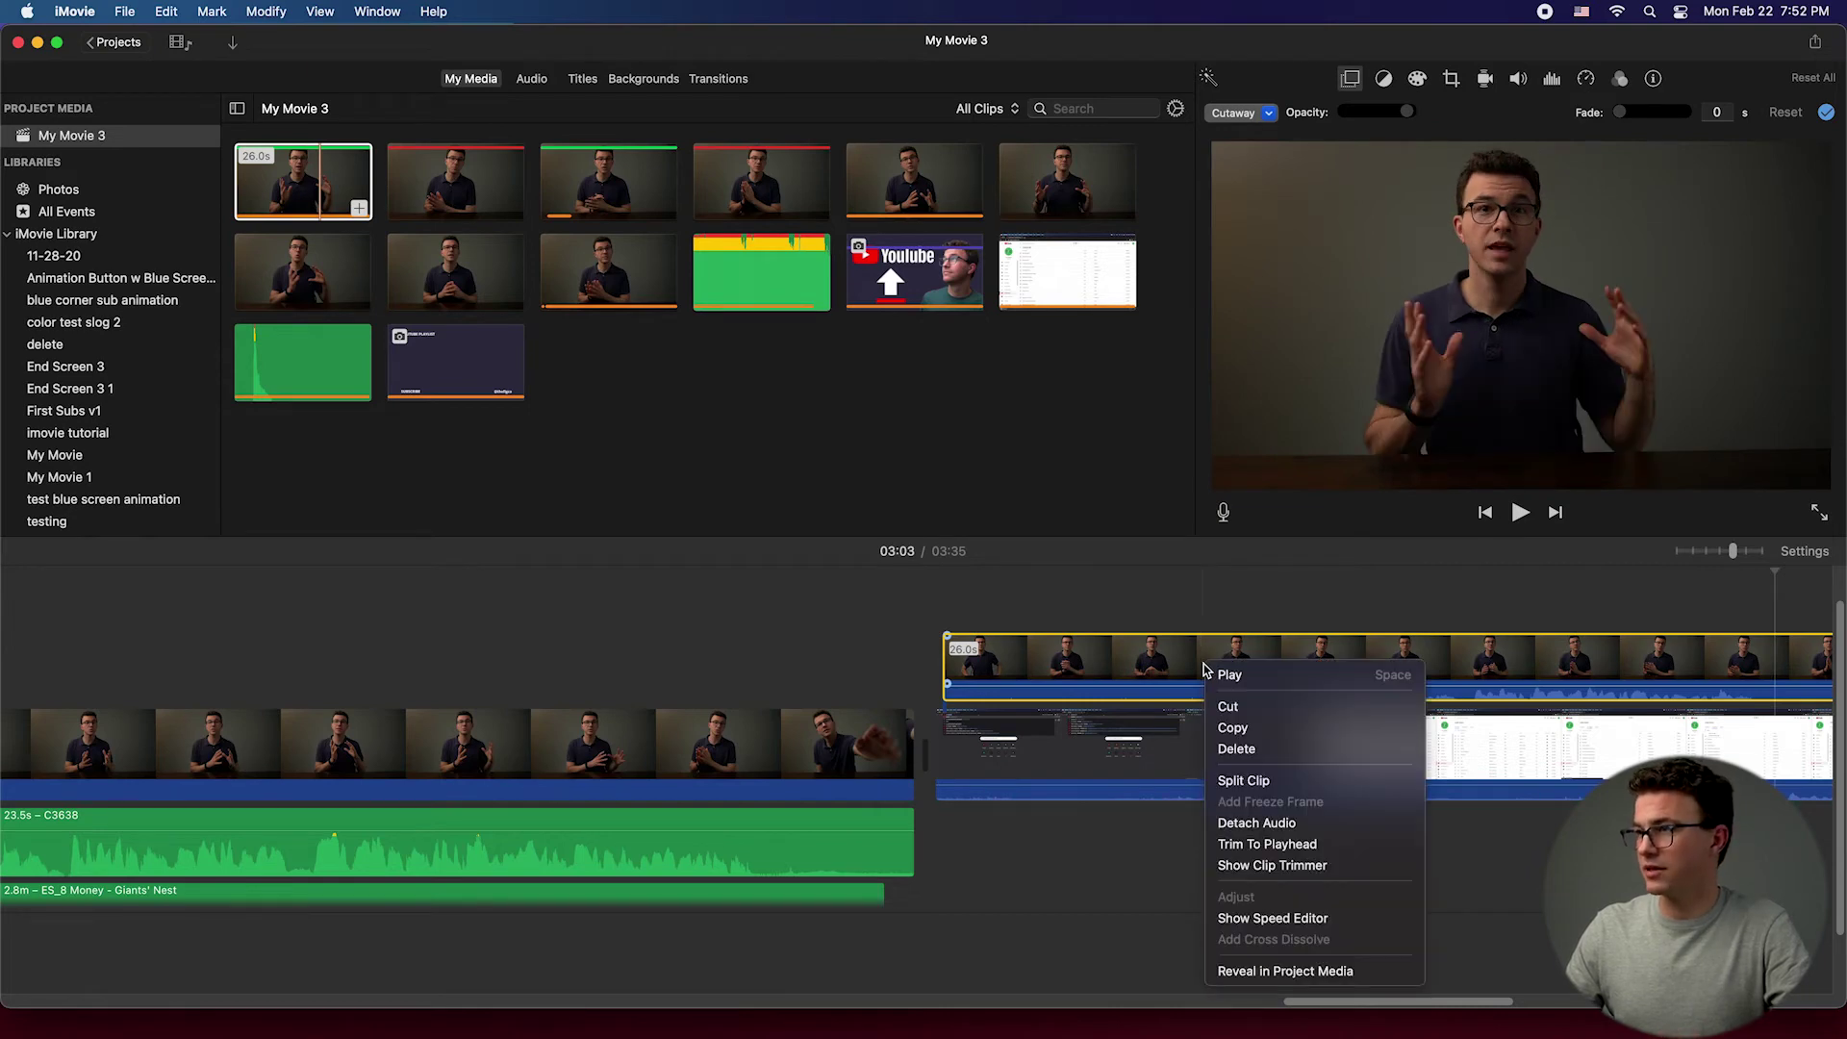
{"action": "left_click", "coordinate": [1243, 780]}
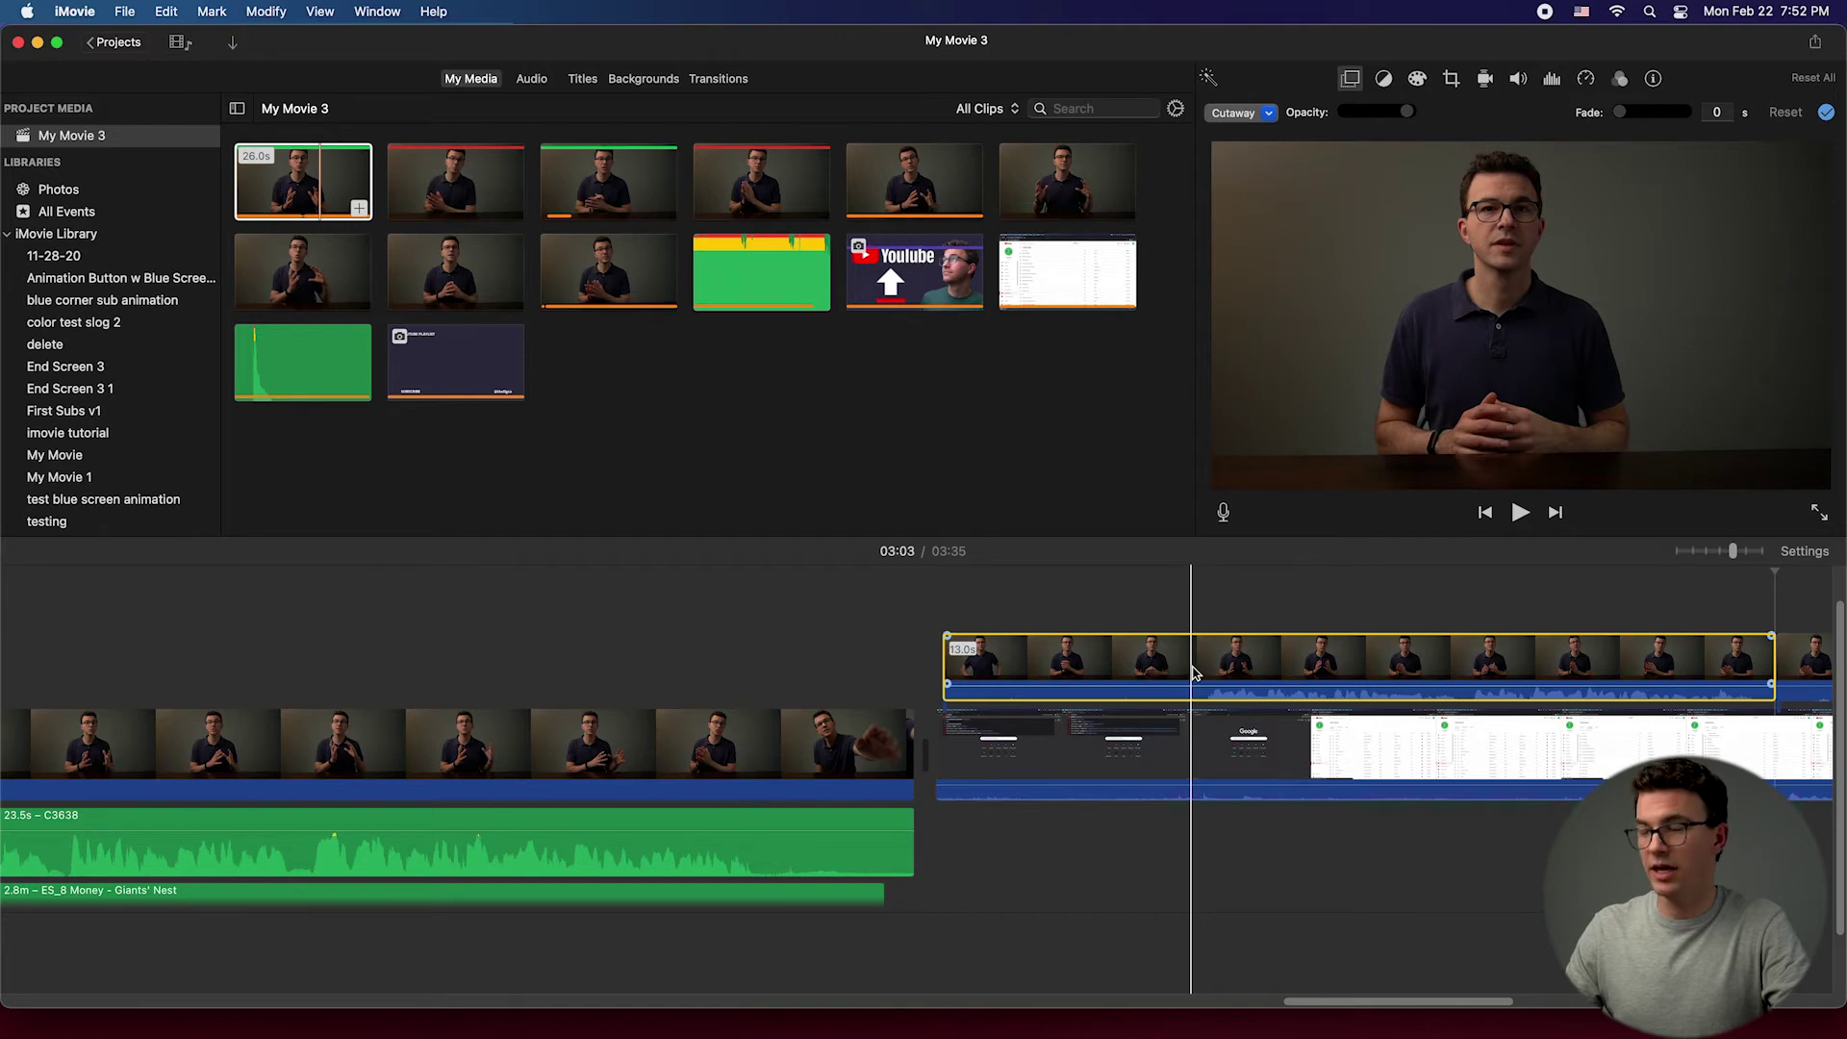
{"action": "key", "text": "super+z"}
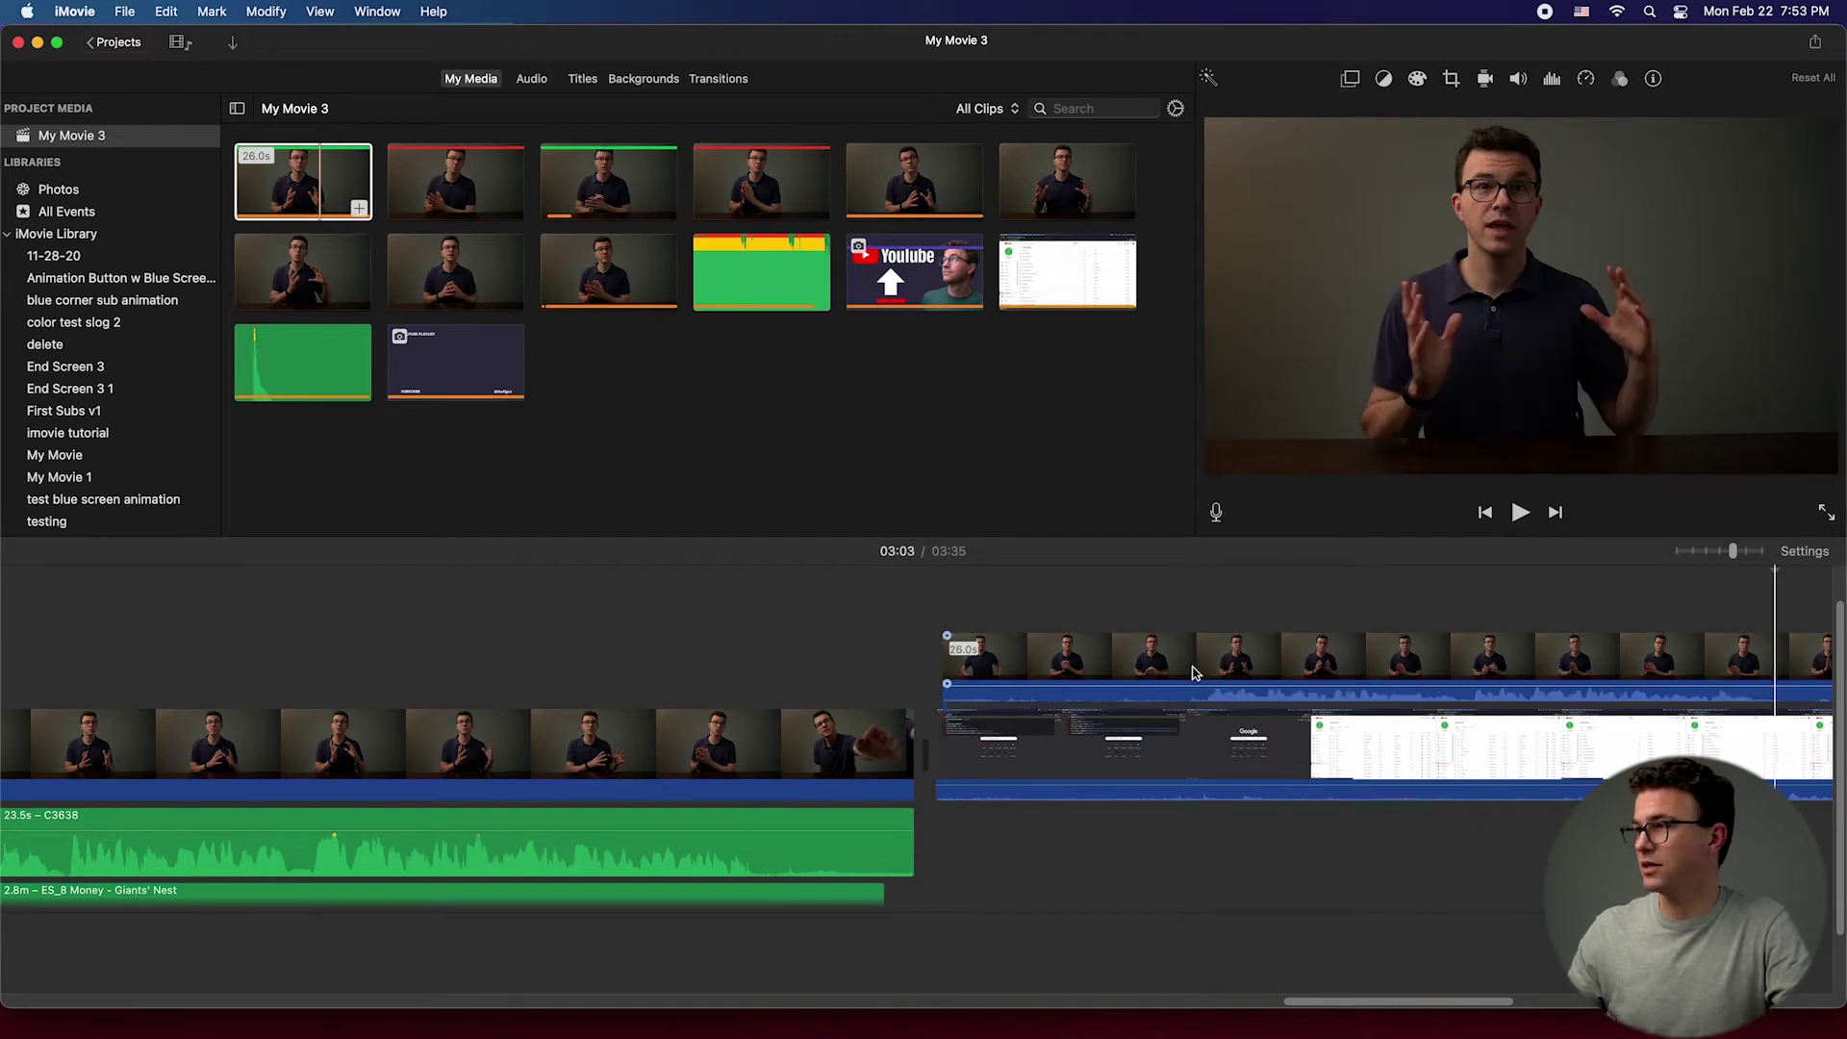
Step: Split the overlay clip above the screen recording at 02:54 and delete the part before the cut
{"action": "left_click", "coordinate": [1208, 683]}
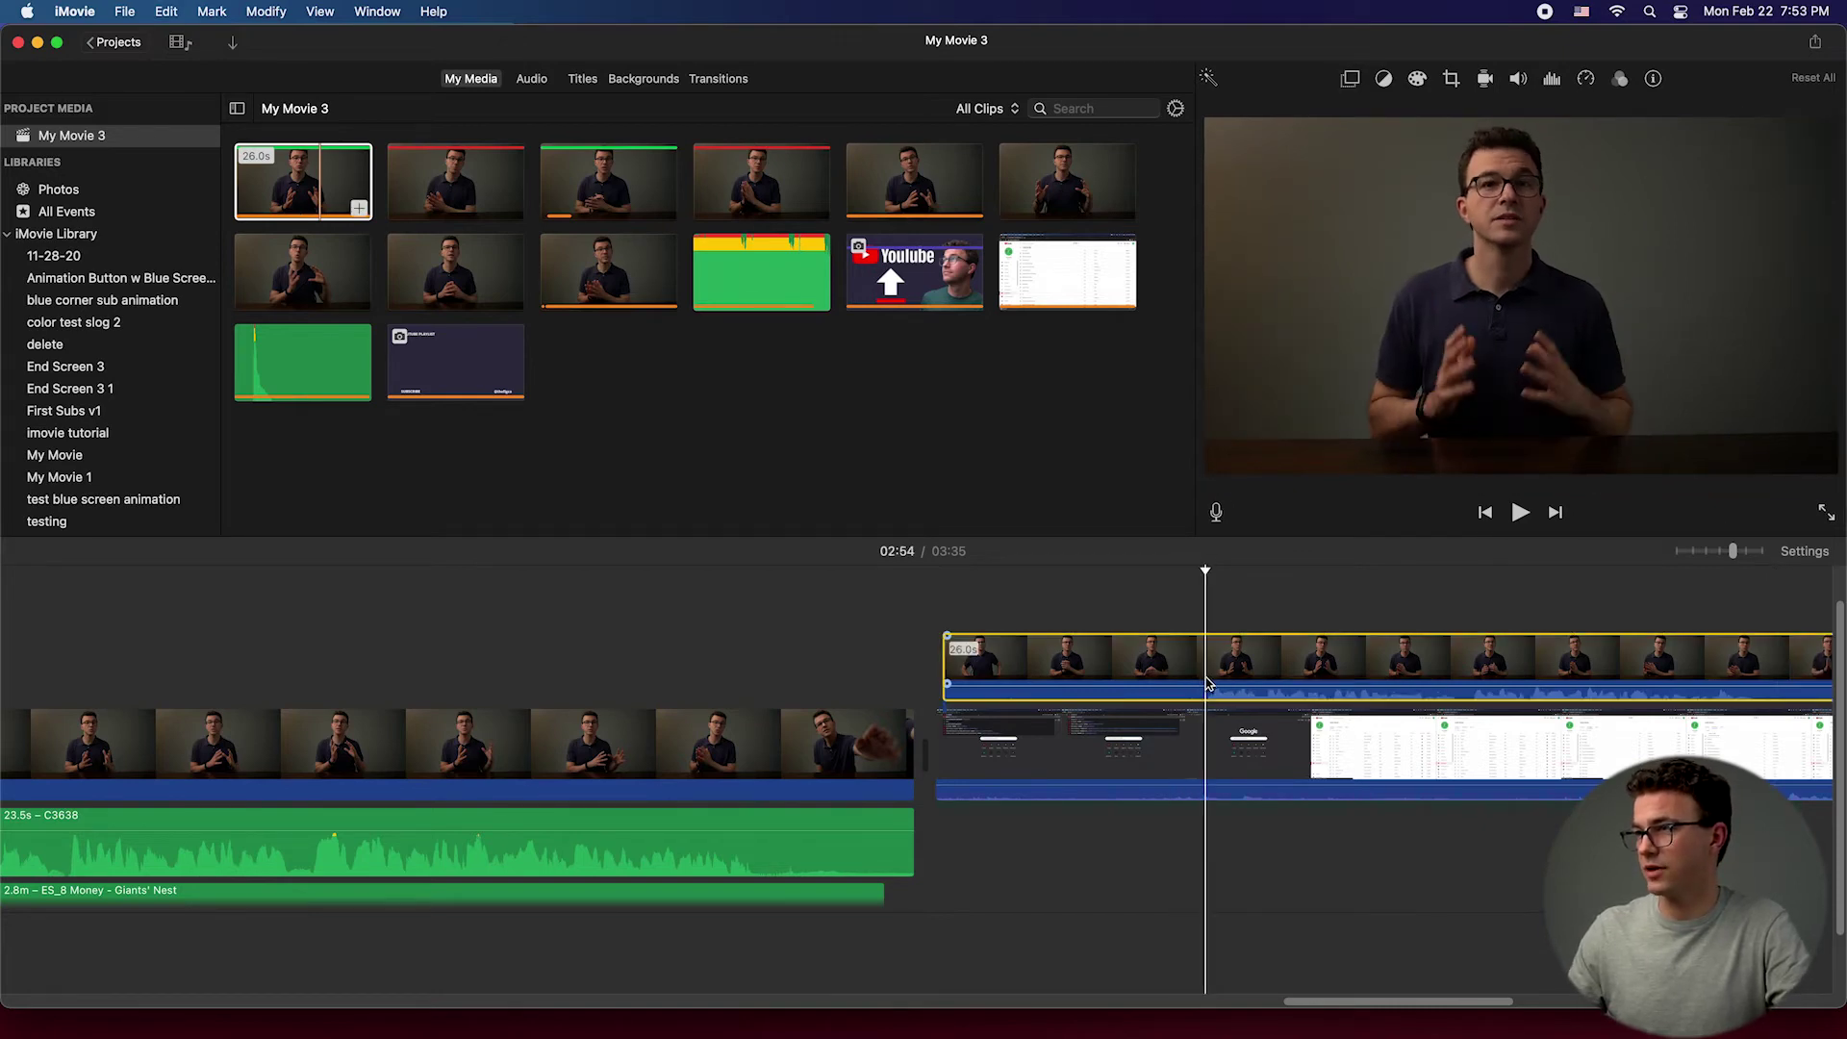
{"action": "right_click", "coordinate": [1208, 683]}
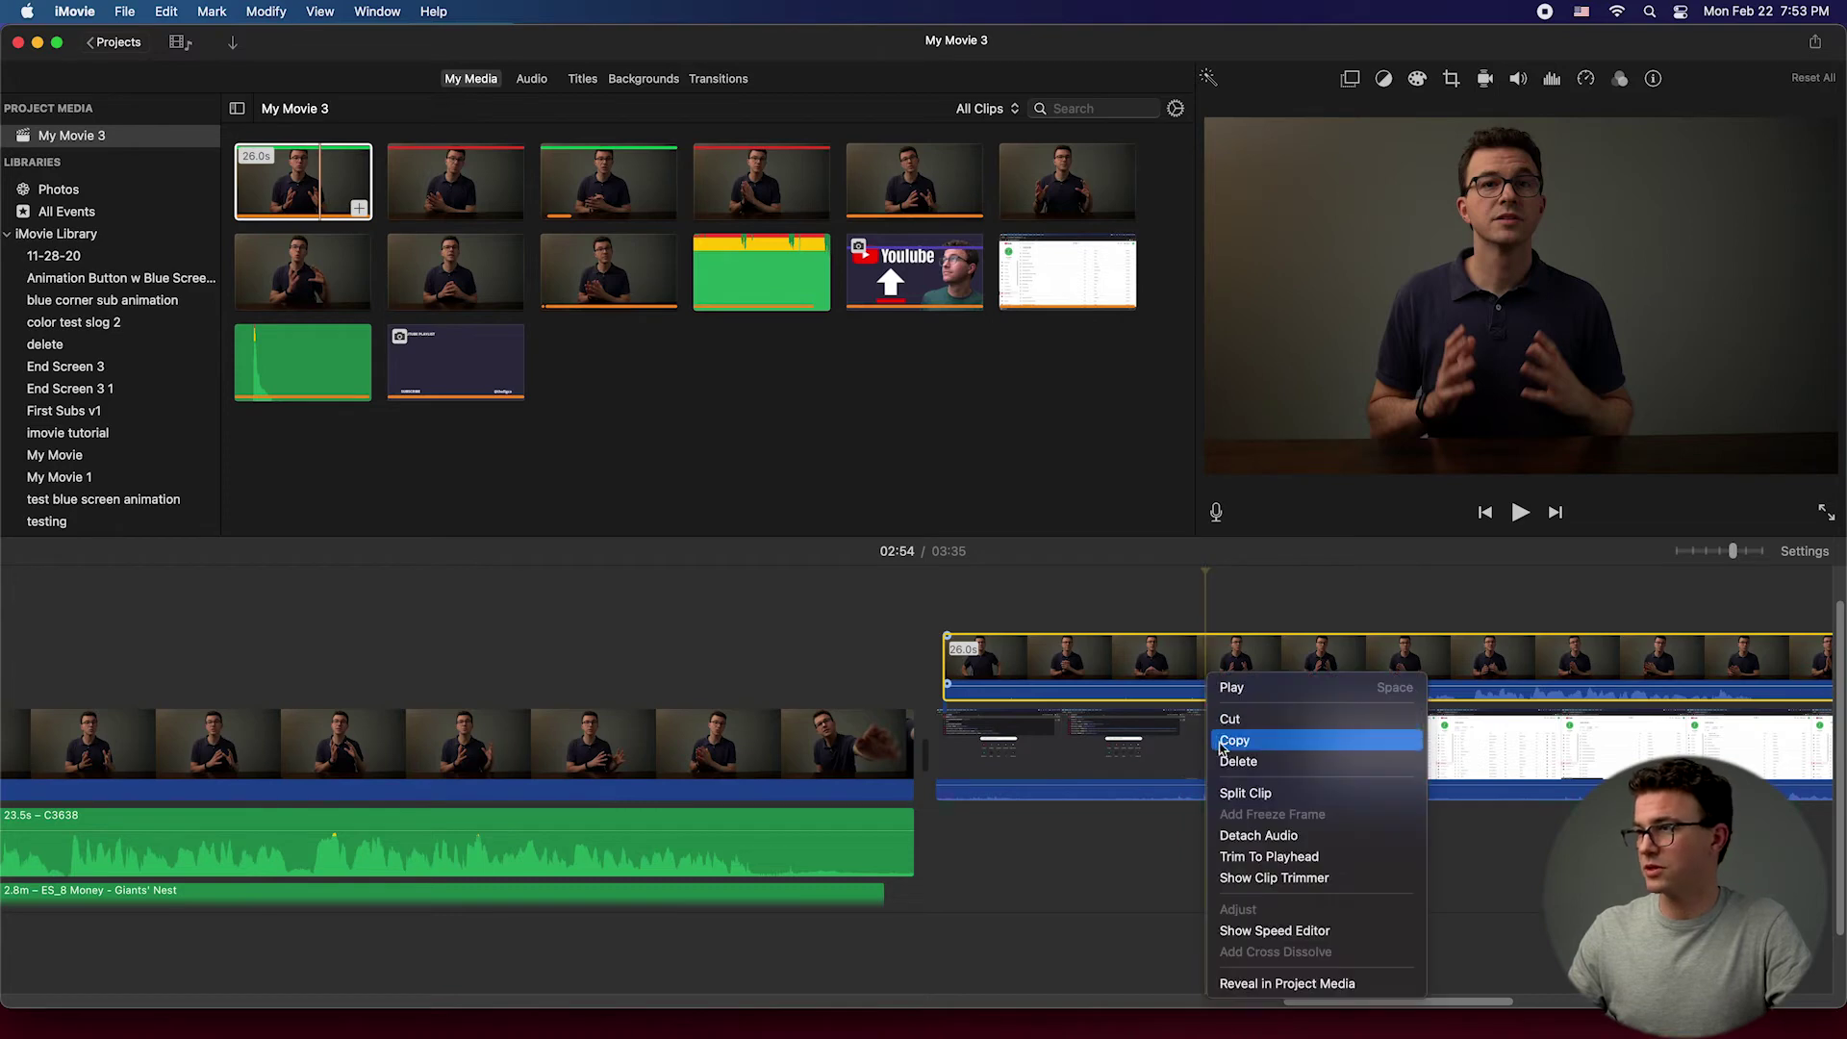
{"action": "left_click", "coordinate": [1233, 793]}
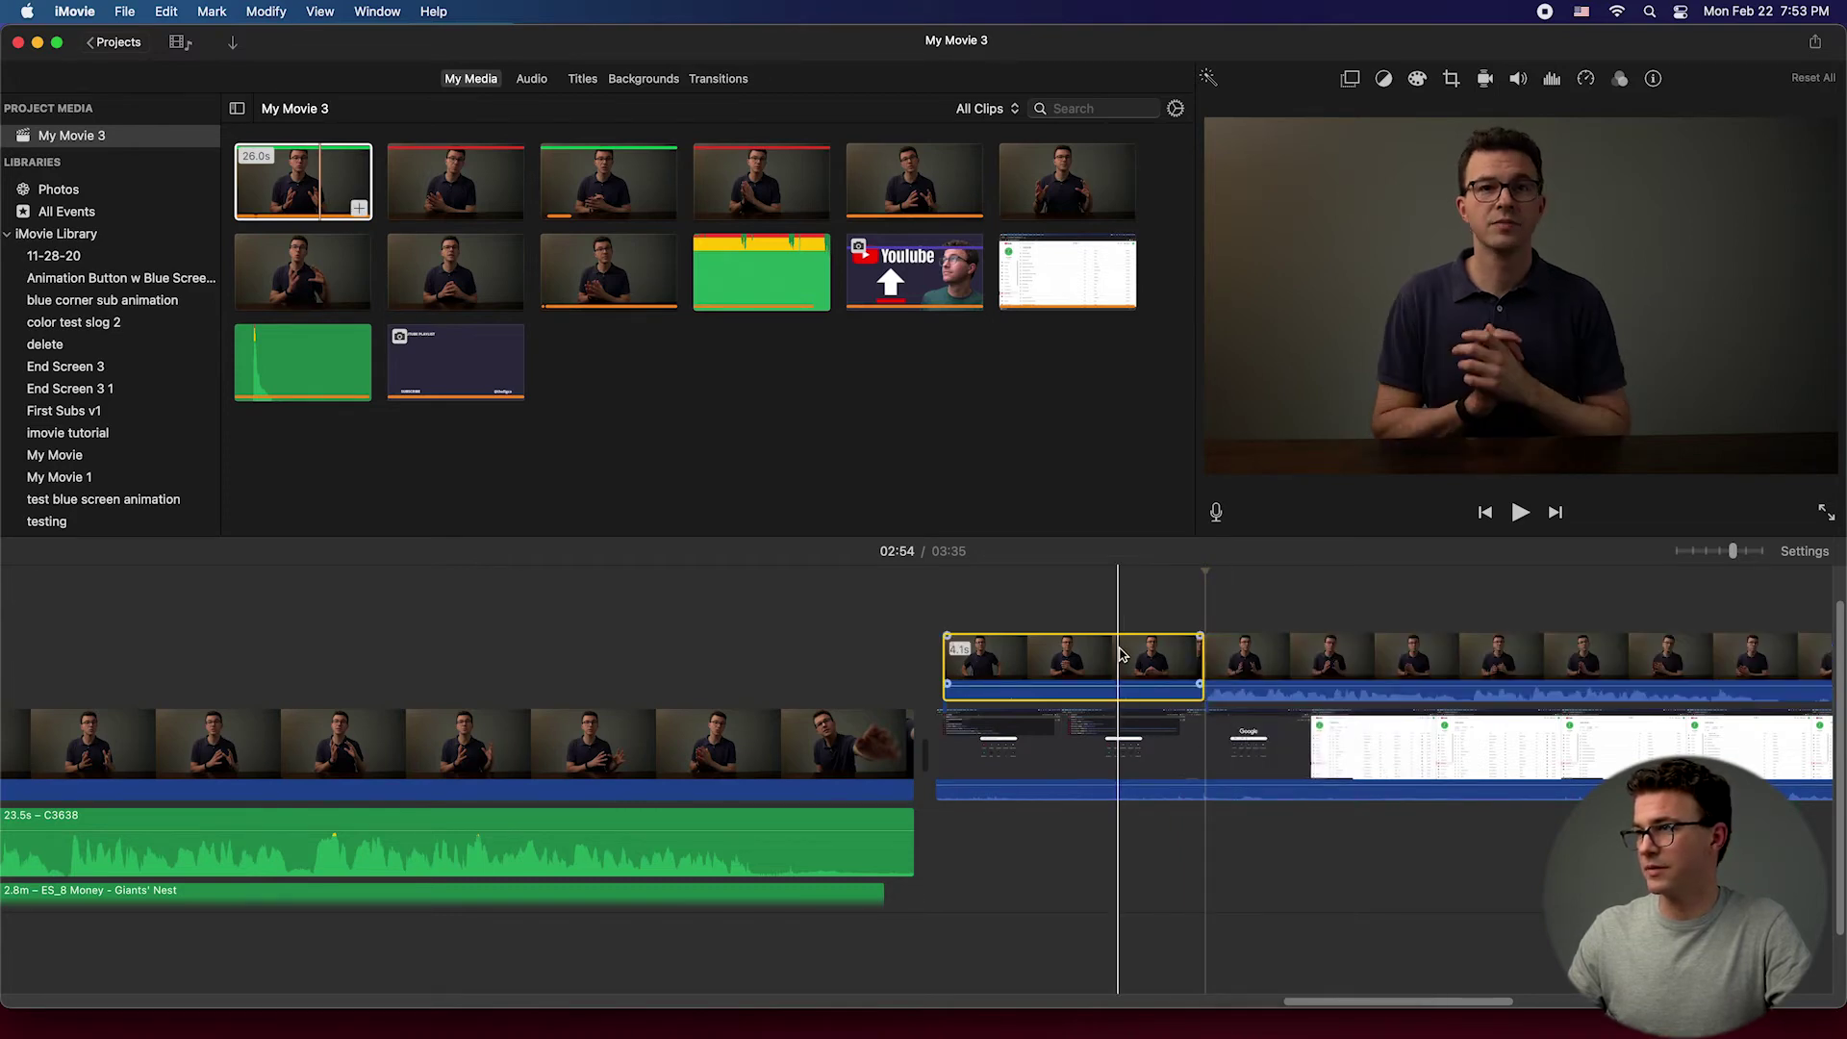
{"action": "key", "text": "Delete"}
Step: Move the remaining overlay above the start of the recording's white audio library section, and trim the screen recording's beginning to match
{"action": "left_click_drag", "start_coordinate": [1267, 662], "coordinate": [1377, 667]}
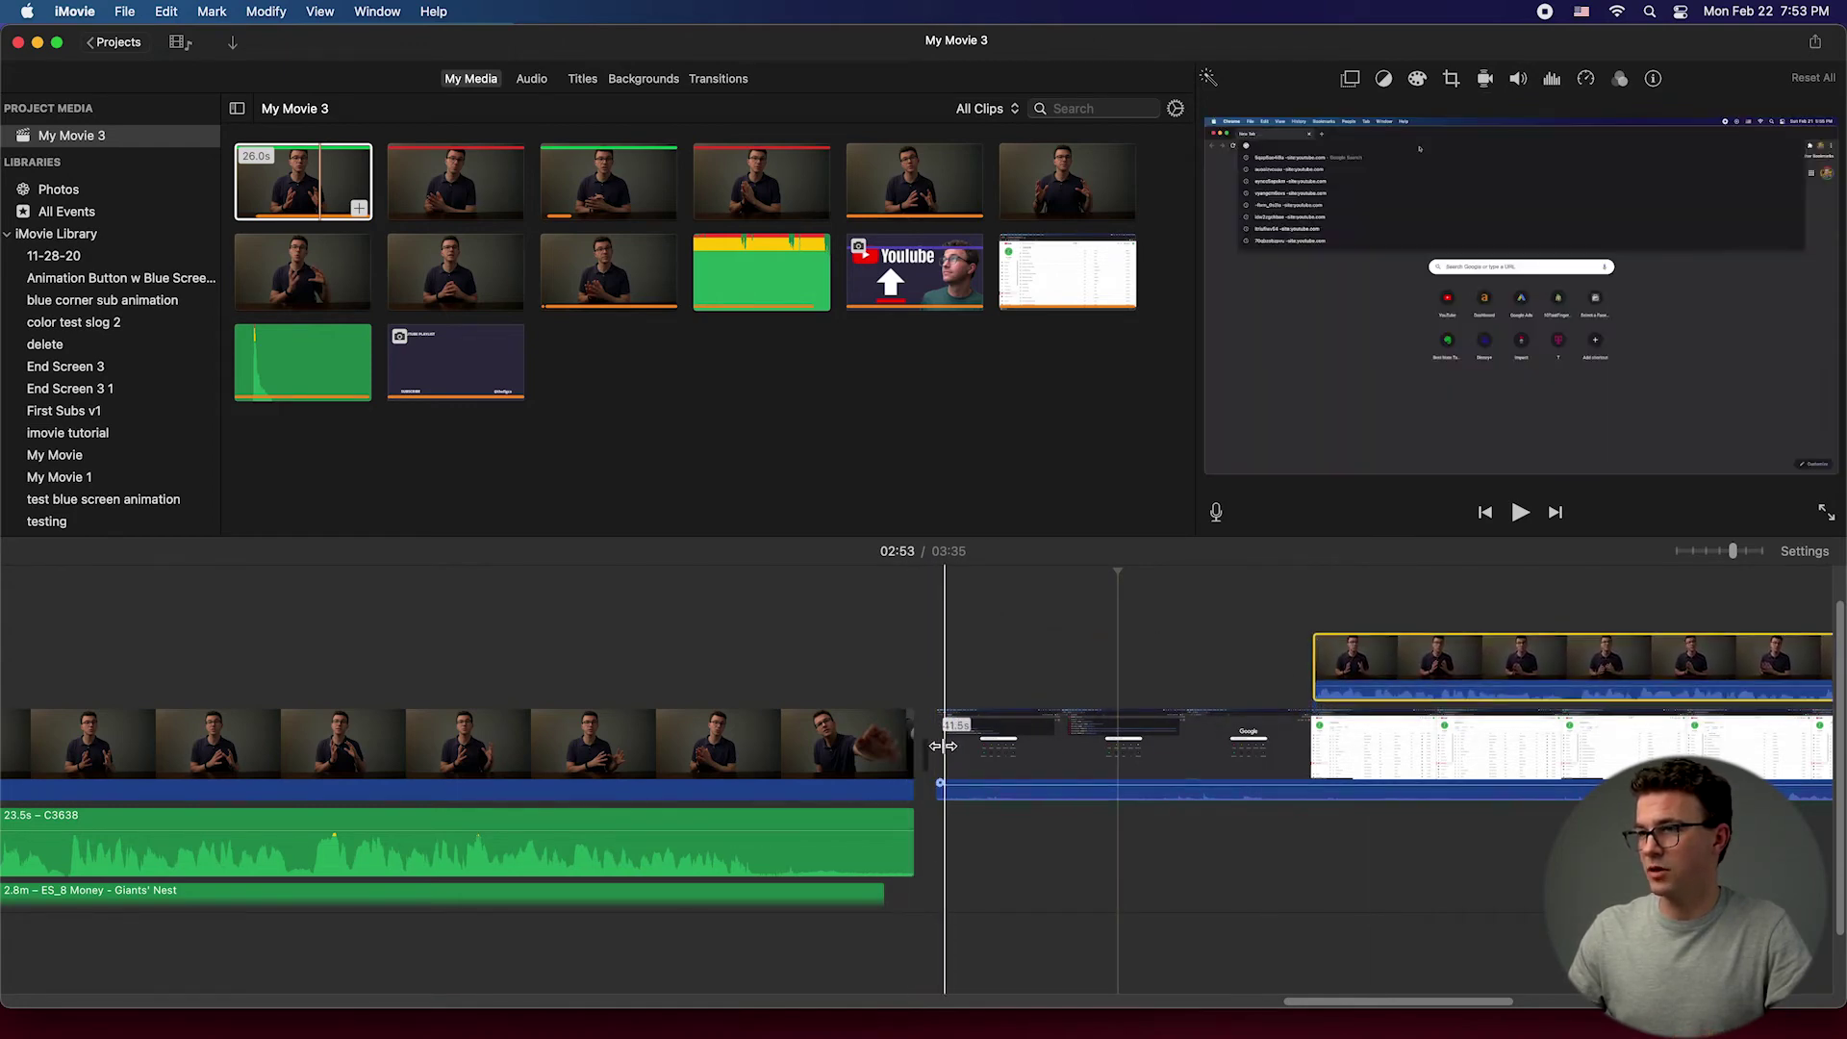
{"action": "left_click_drag", "start_coordinate": [943, 746], "coordinate": [1322, 763]}
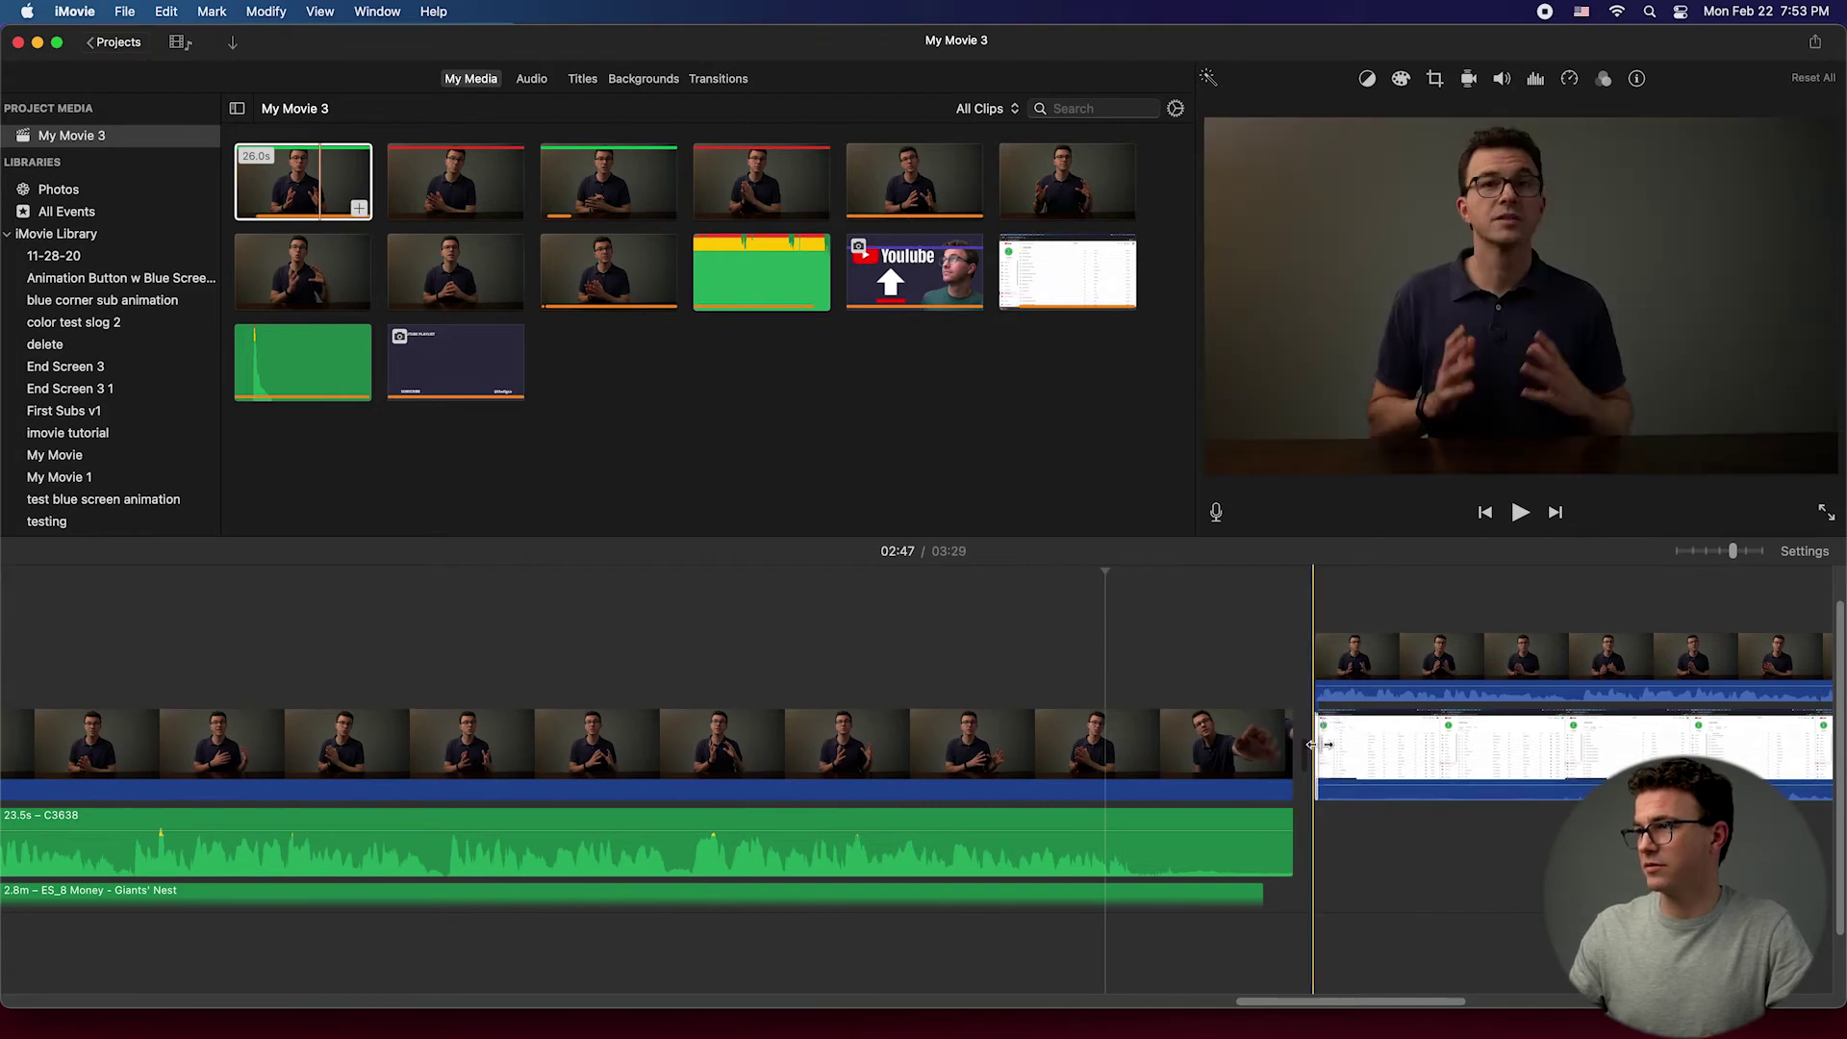
Step: Change the overlay to Picture in Picture, place it in the lower-left corner of the frame, and play back the result
{"action": "left_click", "coordinate": [1374, 664]}
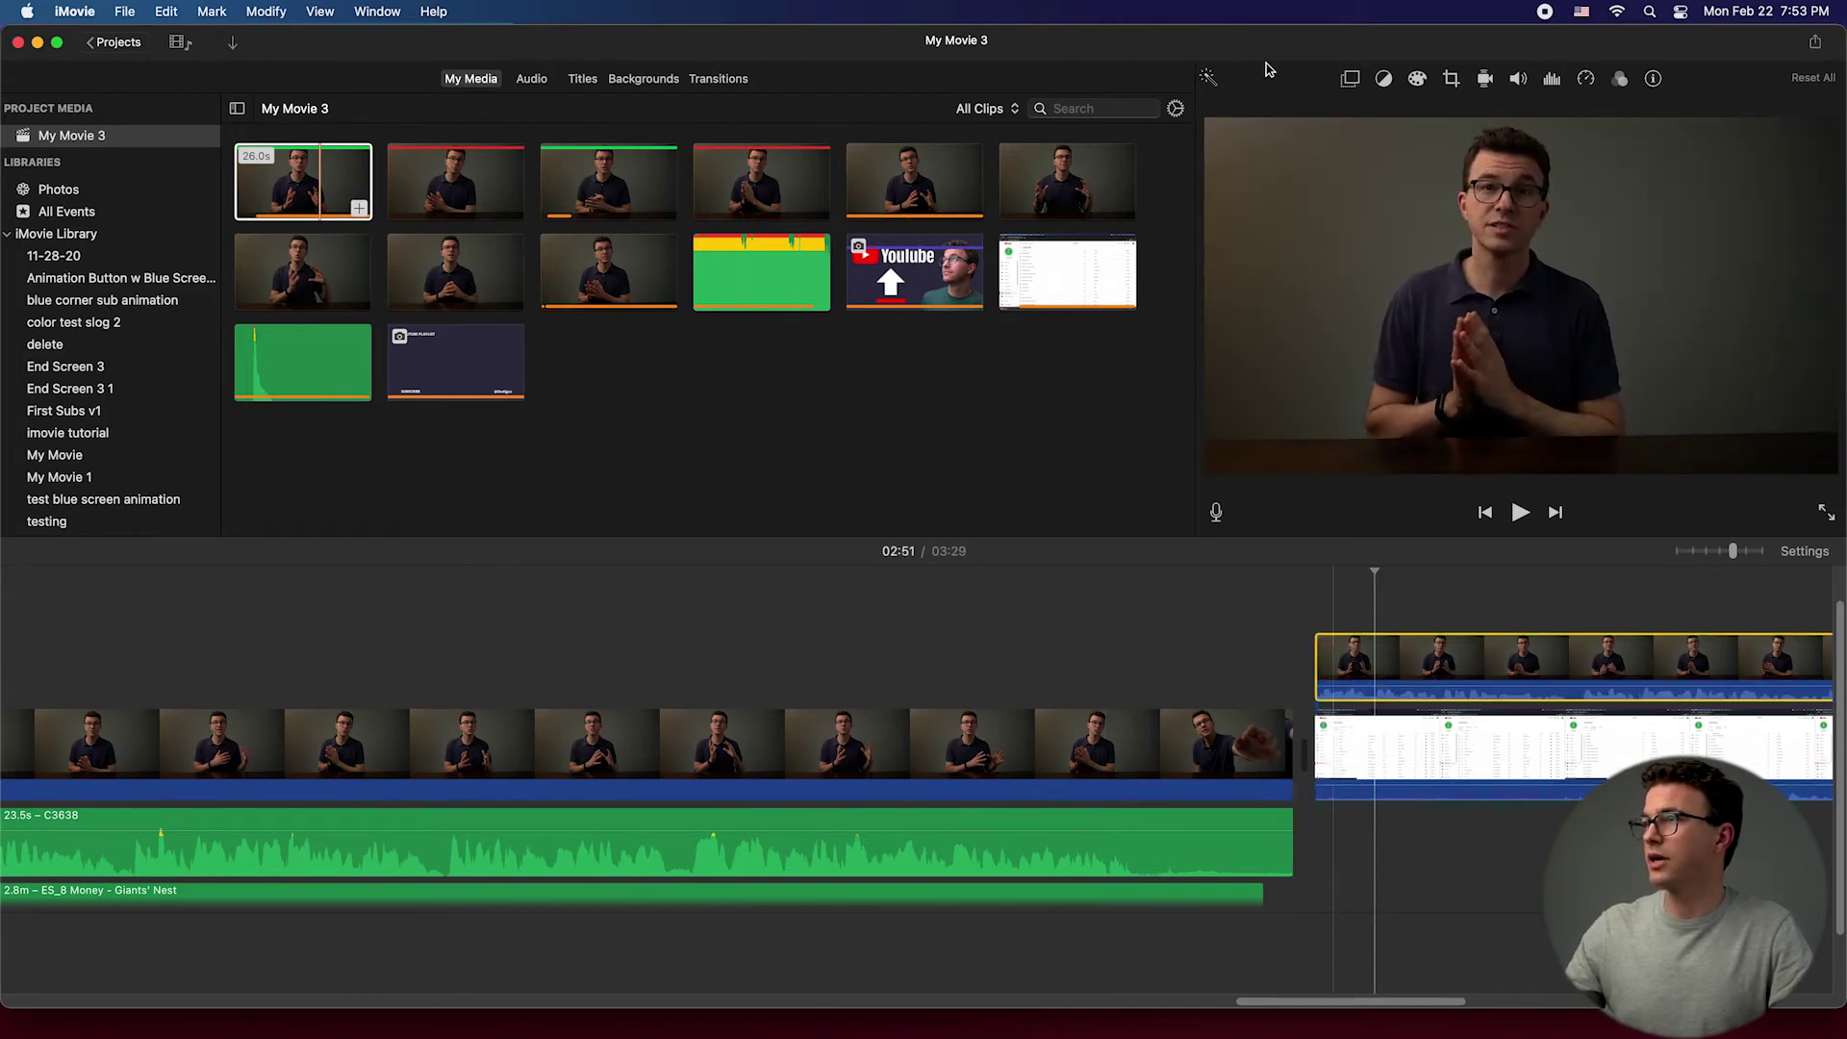
{"action": "left_click", "coordinate": [1350, 80]}
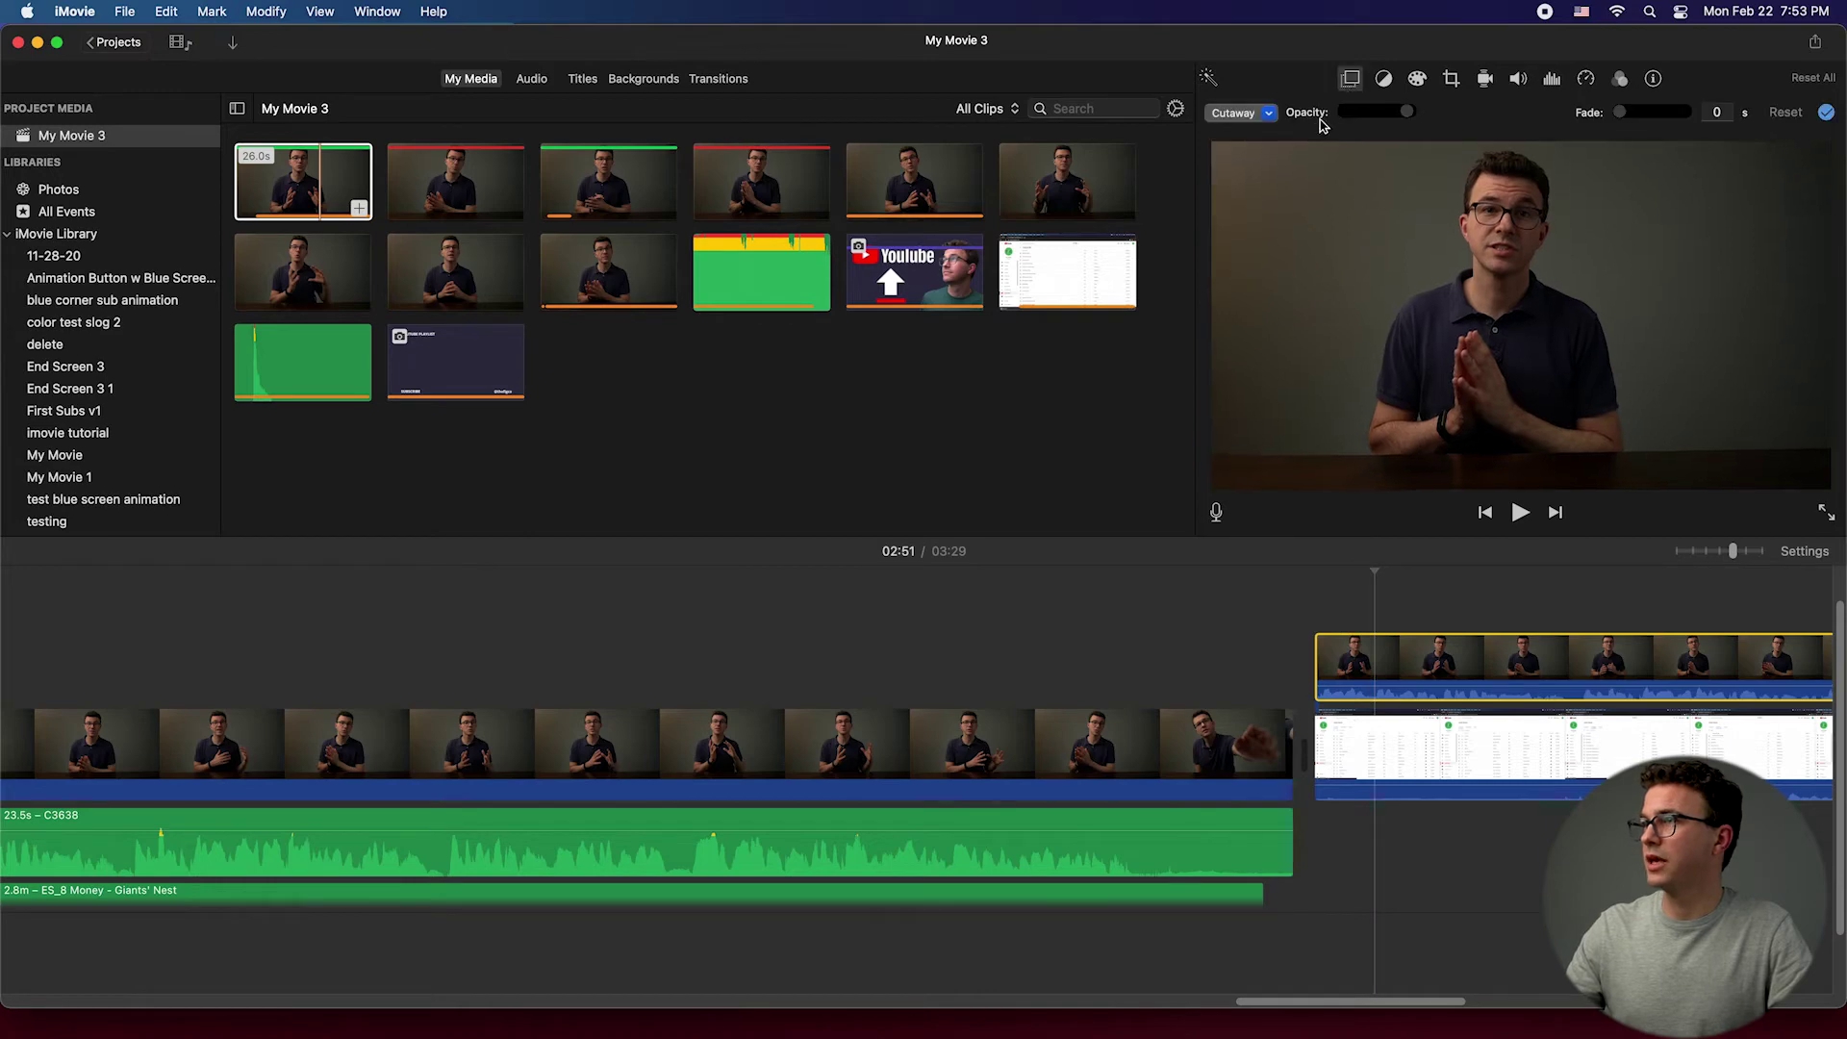
{"action": "left_click", "coordinate": [1231, 113]}
{"action": "left_click", "coordinate": [1260, 196]}
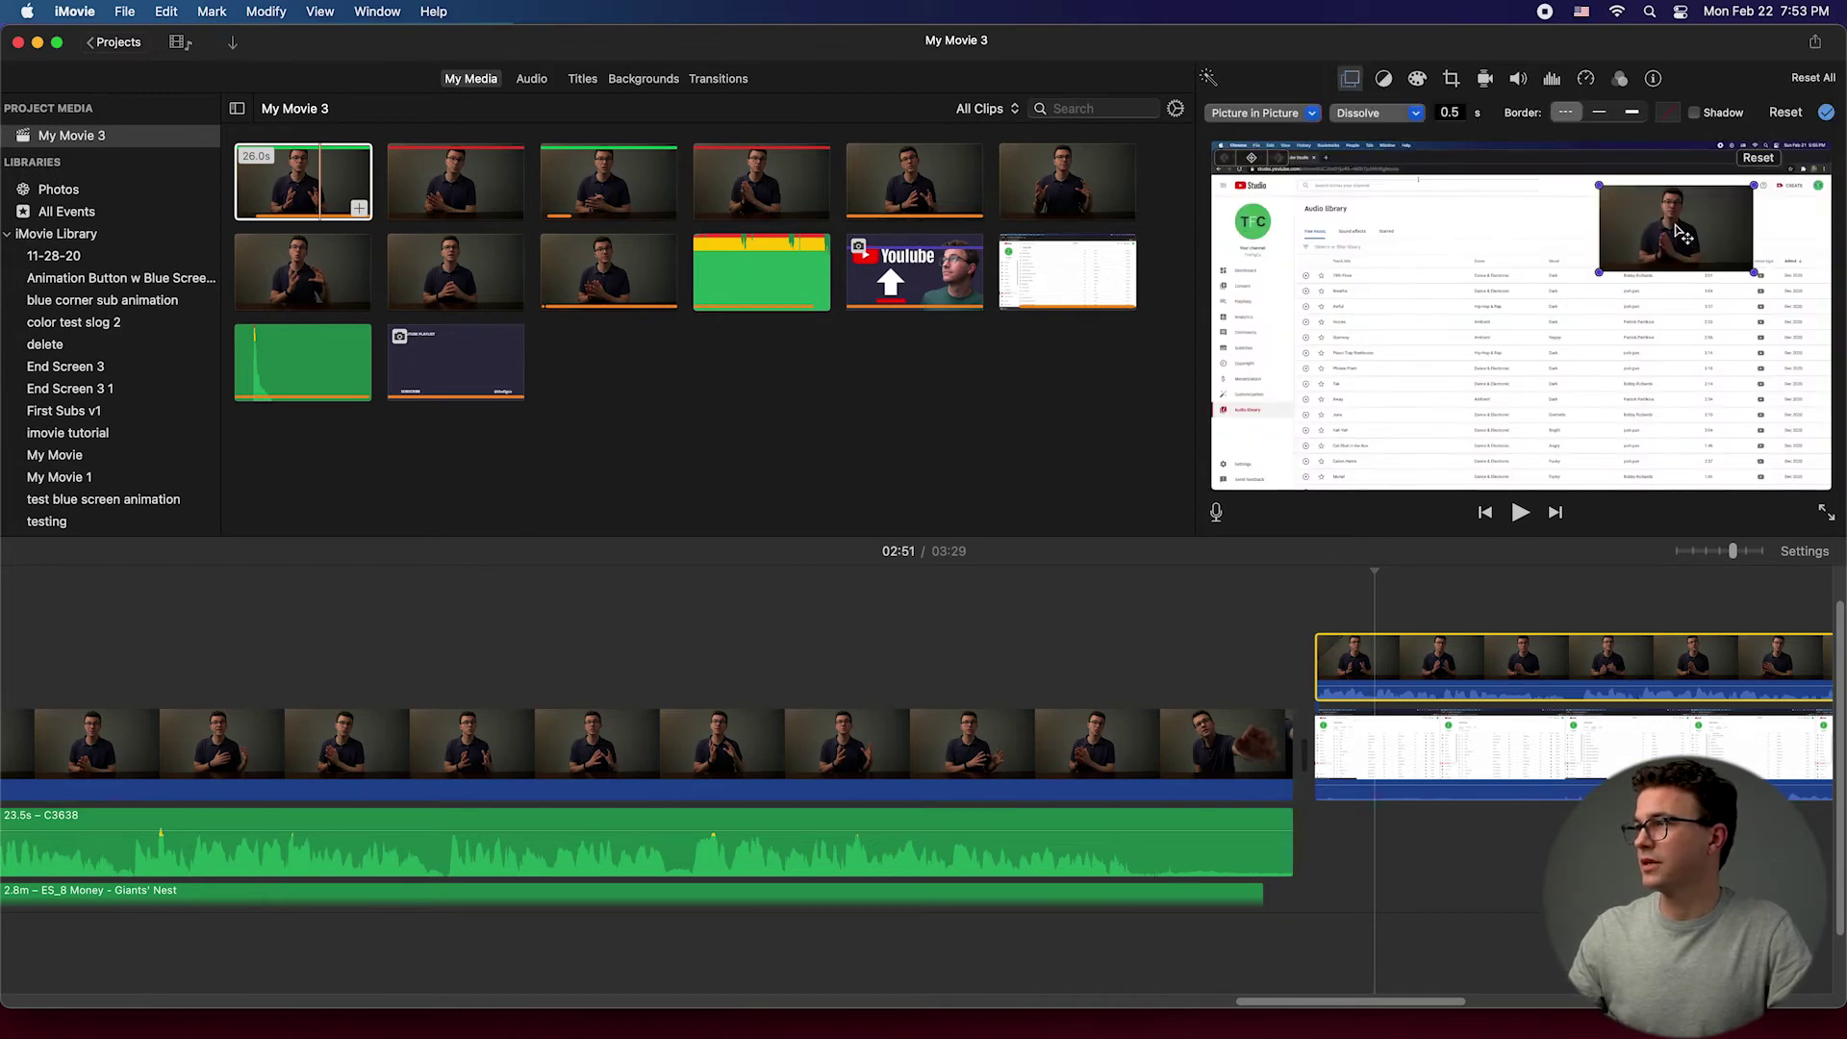
{"action": "left_click_drag", "start_coordinate": [1675, 231], "coordinate": [1298, 436]}
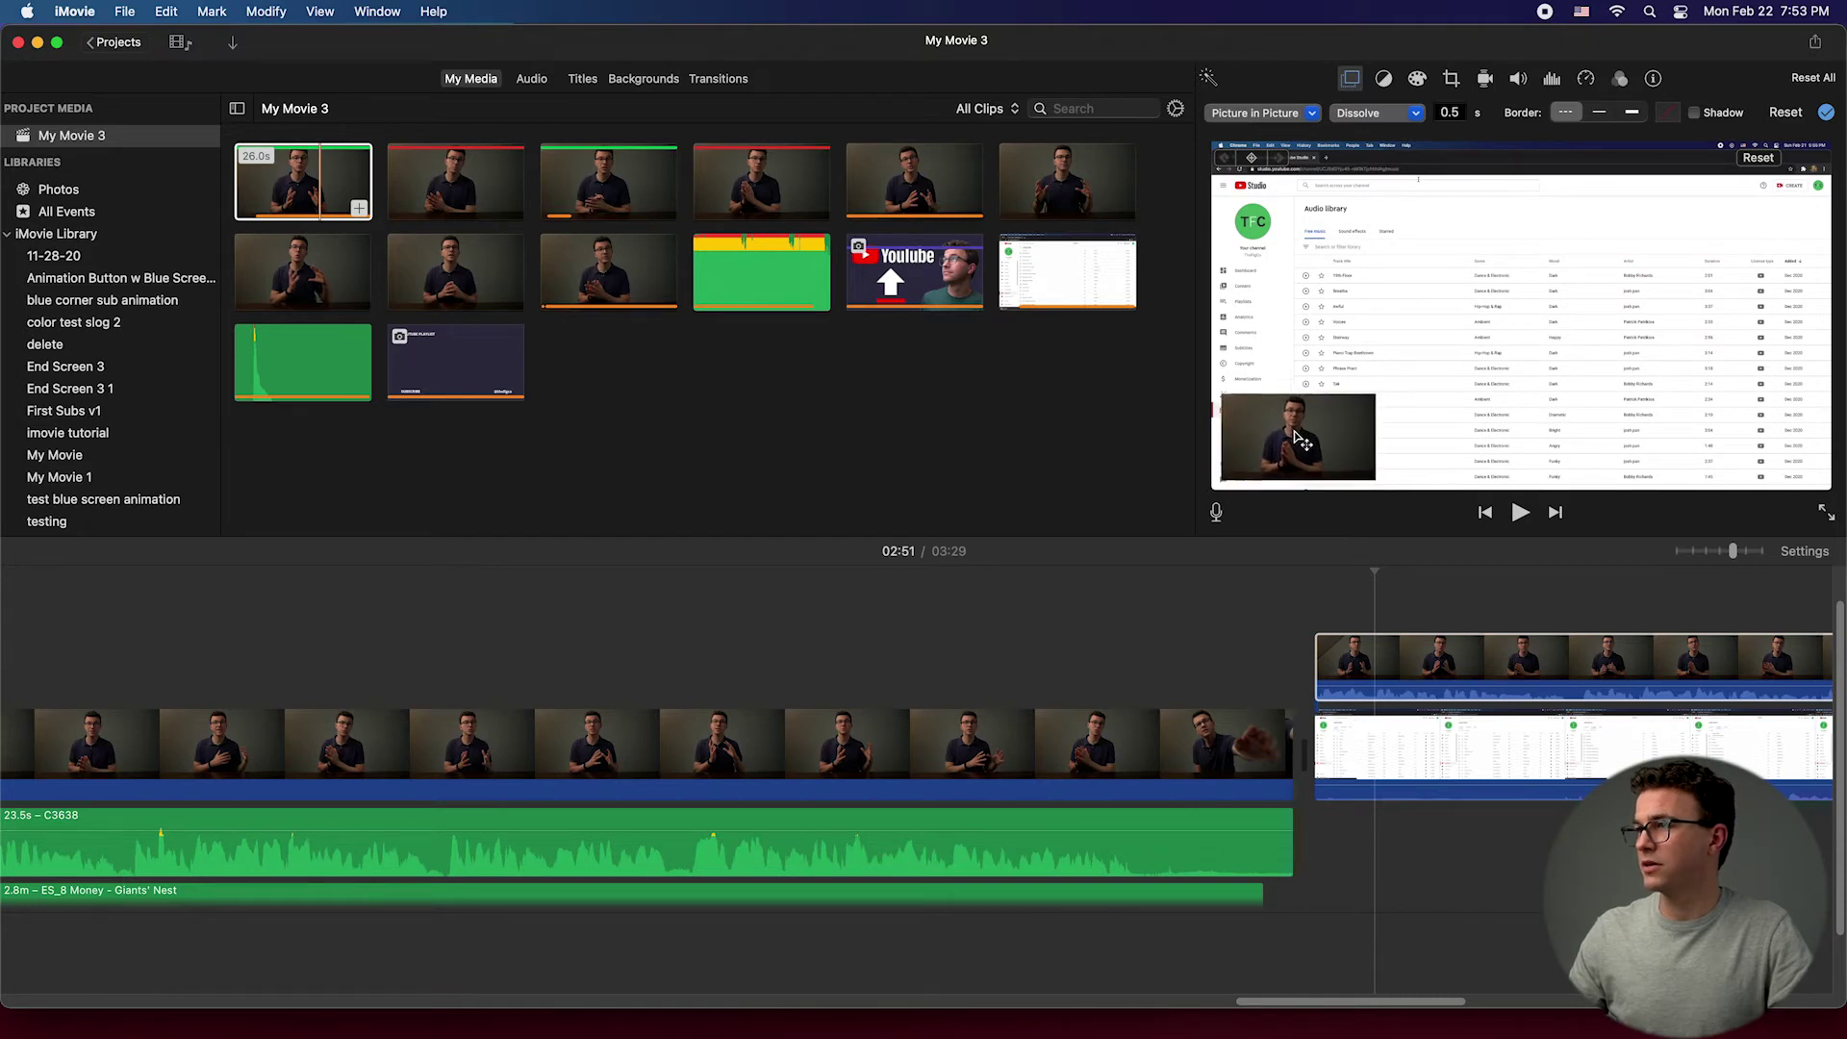
{"action": "left_click", "coordinate": [1330, 577]}
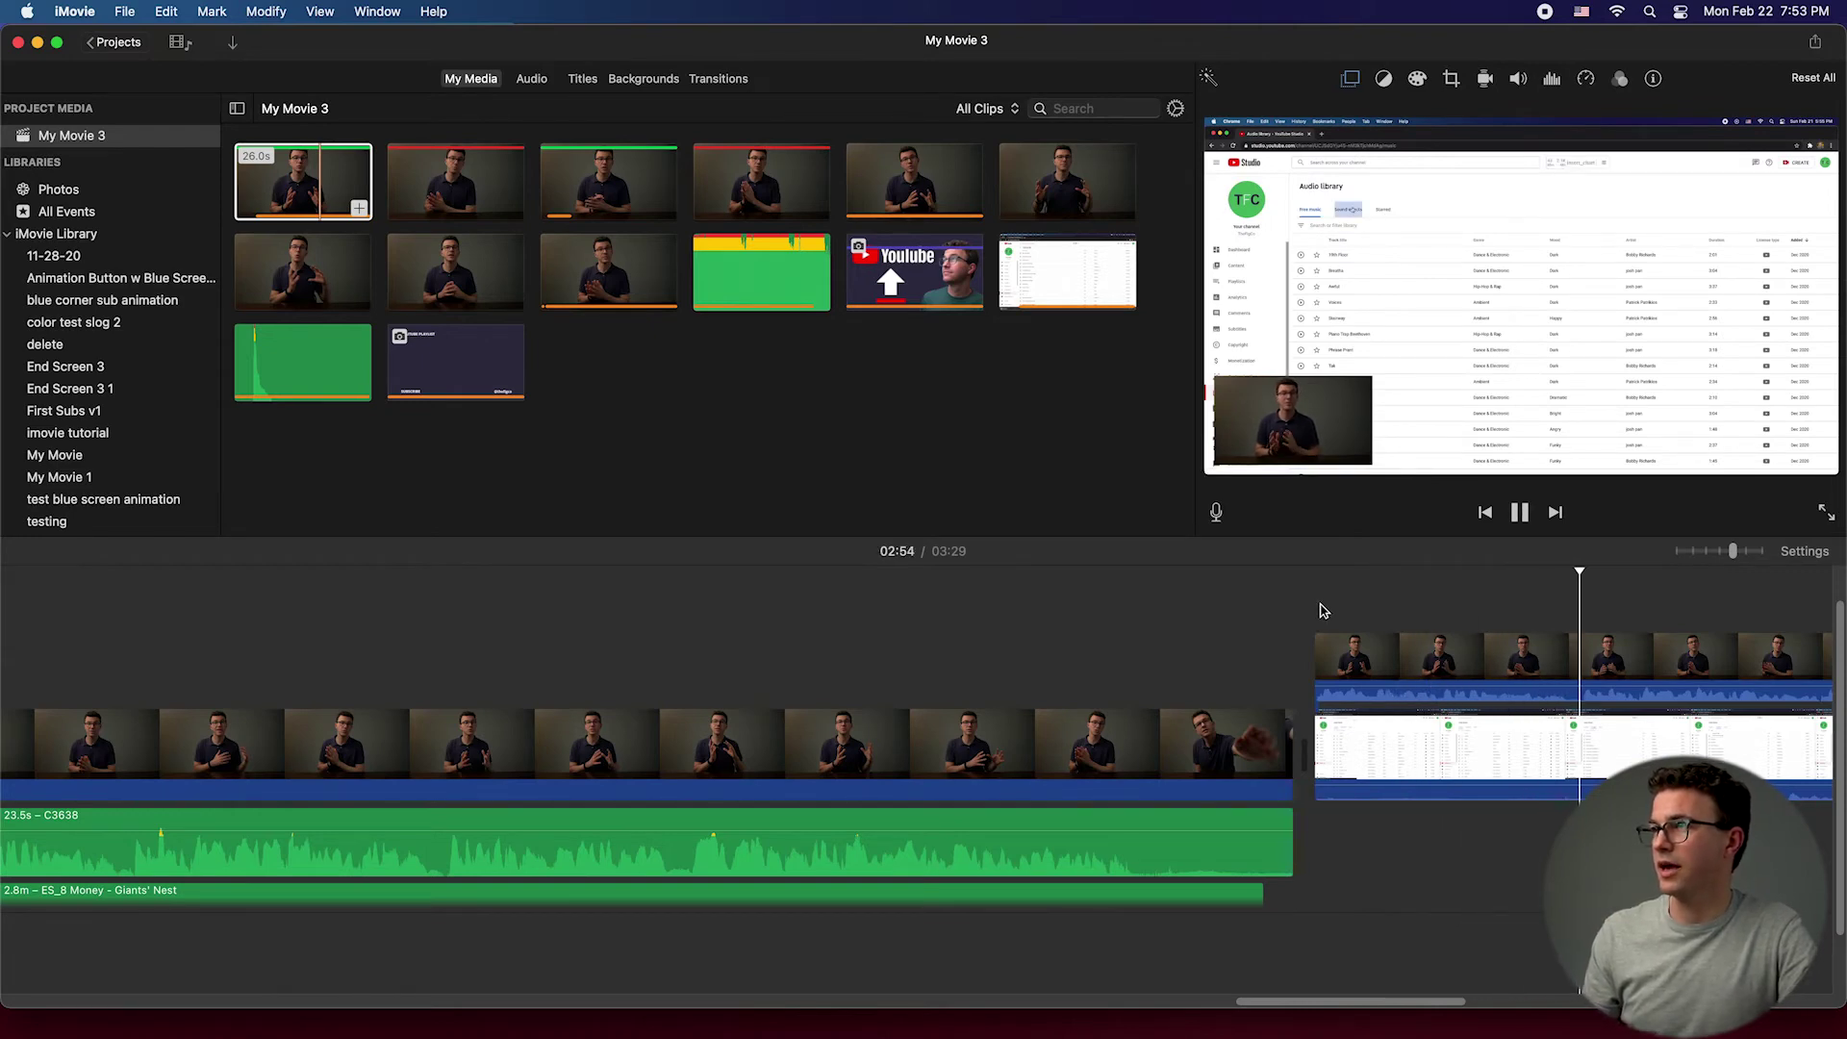
{"action": "left_click", "coordinate": [576, 626]}
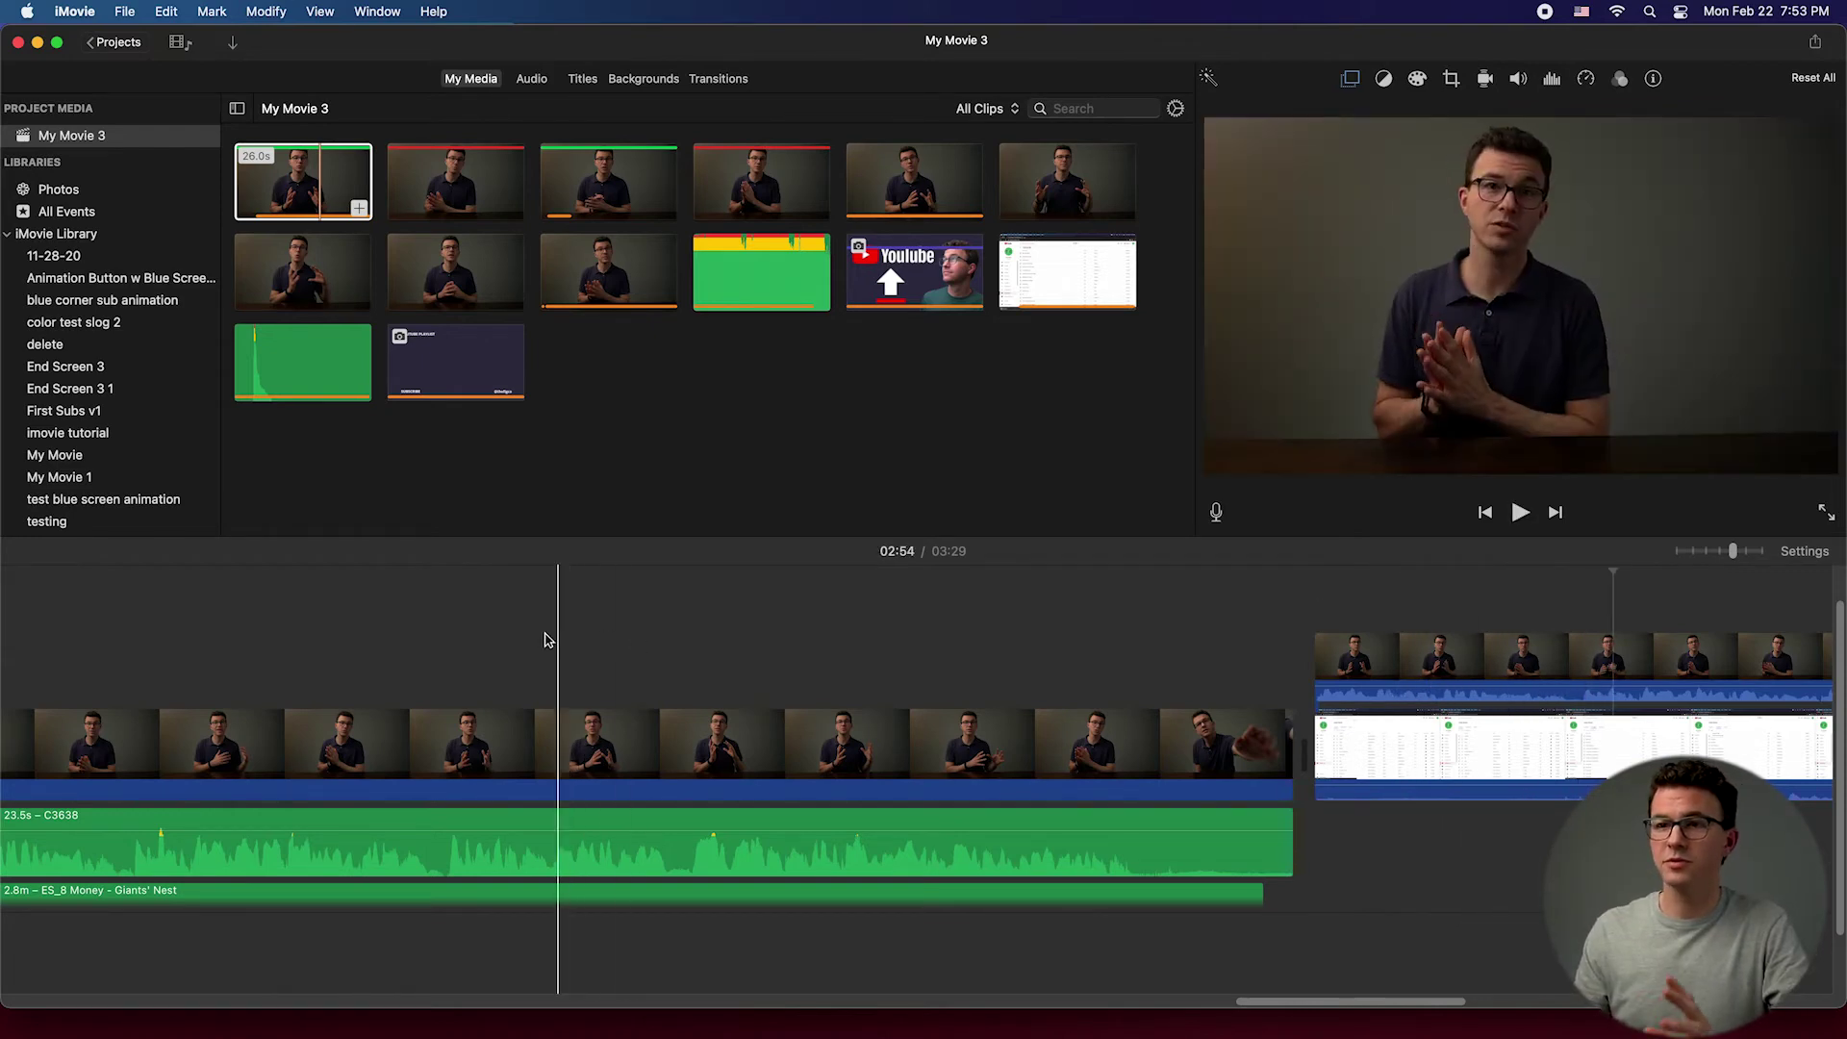
Step: Split the 2.3-minute C3649 clip together with its detached audio at 02:02, where the speaker pauses
{"action": "scroll", "coordinate": [499, 637], "scroll_direction": "left", "scroll_amount": 8}
{"action": "scroll", "coordinate": [498, 638], "scroll_direction": "down", "scroll_amount": 2}
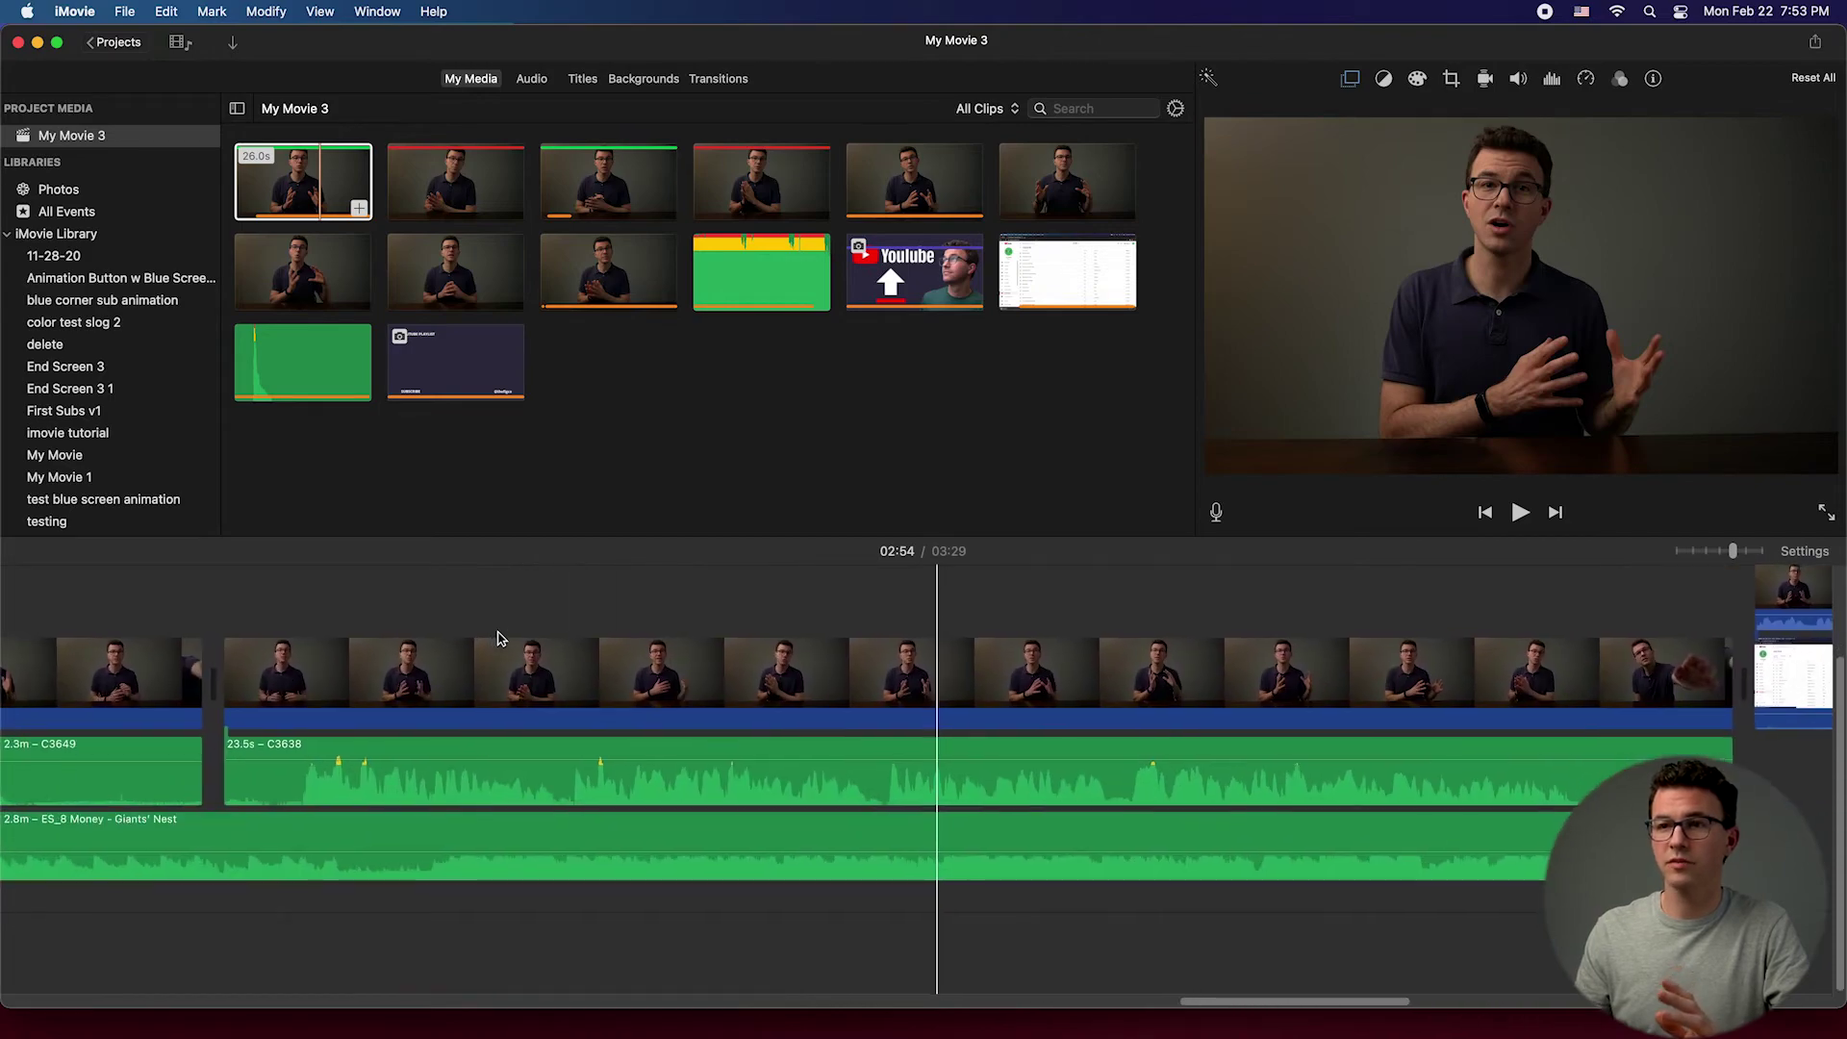
{"action": "scroll", "coordinate": [499, 639], "scroll_direction": "left", "scroll_amount": 3}
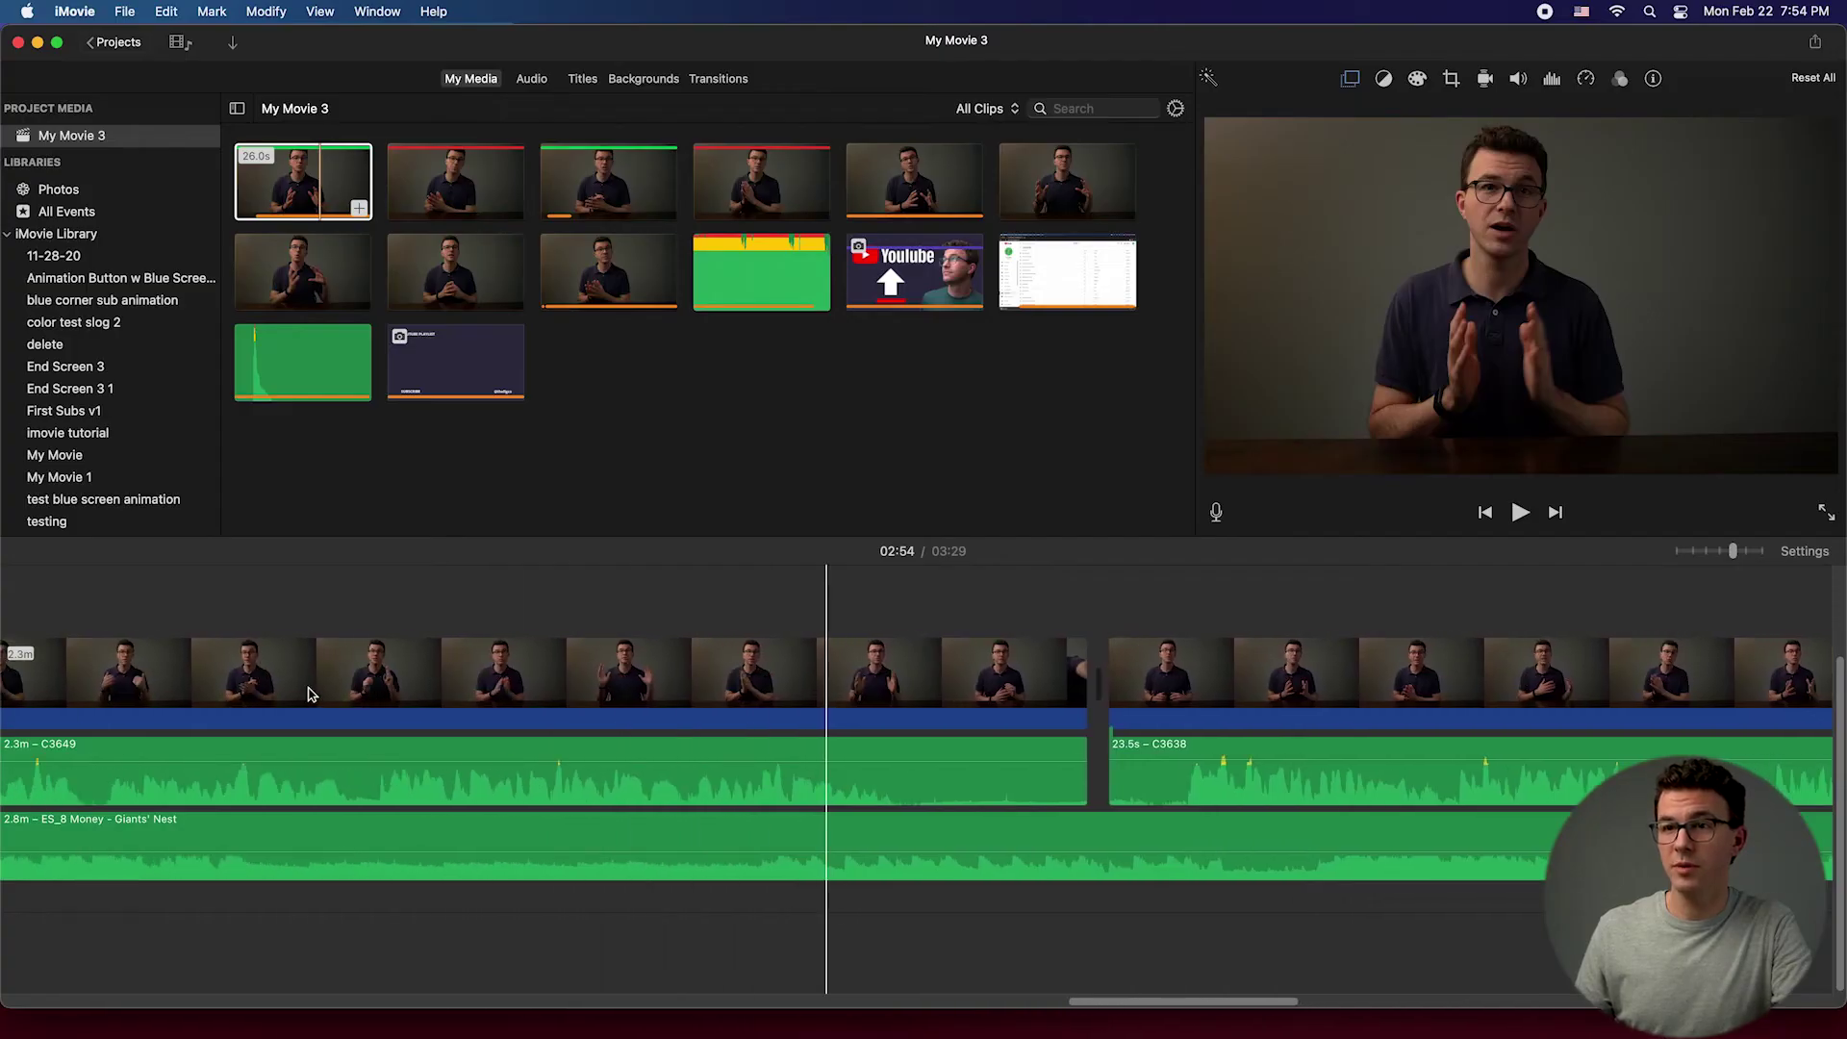
{"action": "scroll", "coordinate": [310, 692], "scroll_direction": "left", "scroll_amount": 10}
{"action": "left_click", "coordinate": [317, 699]}
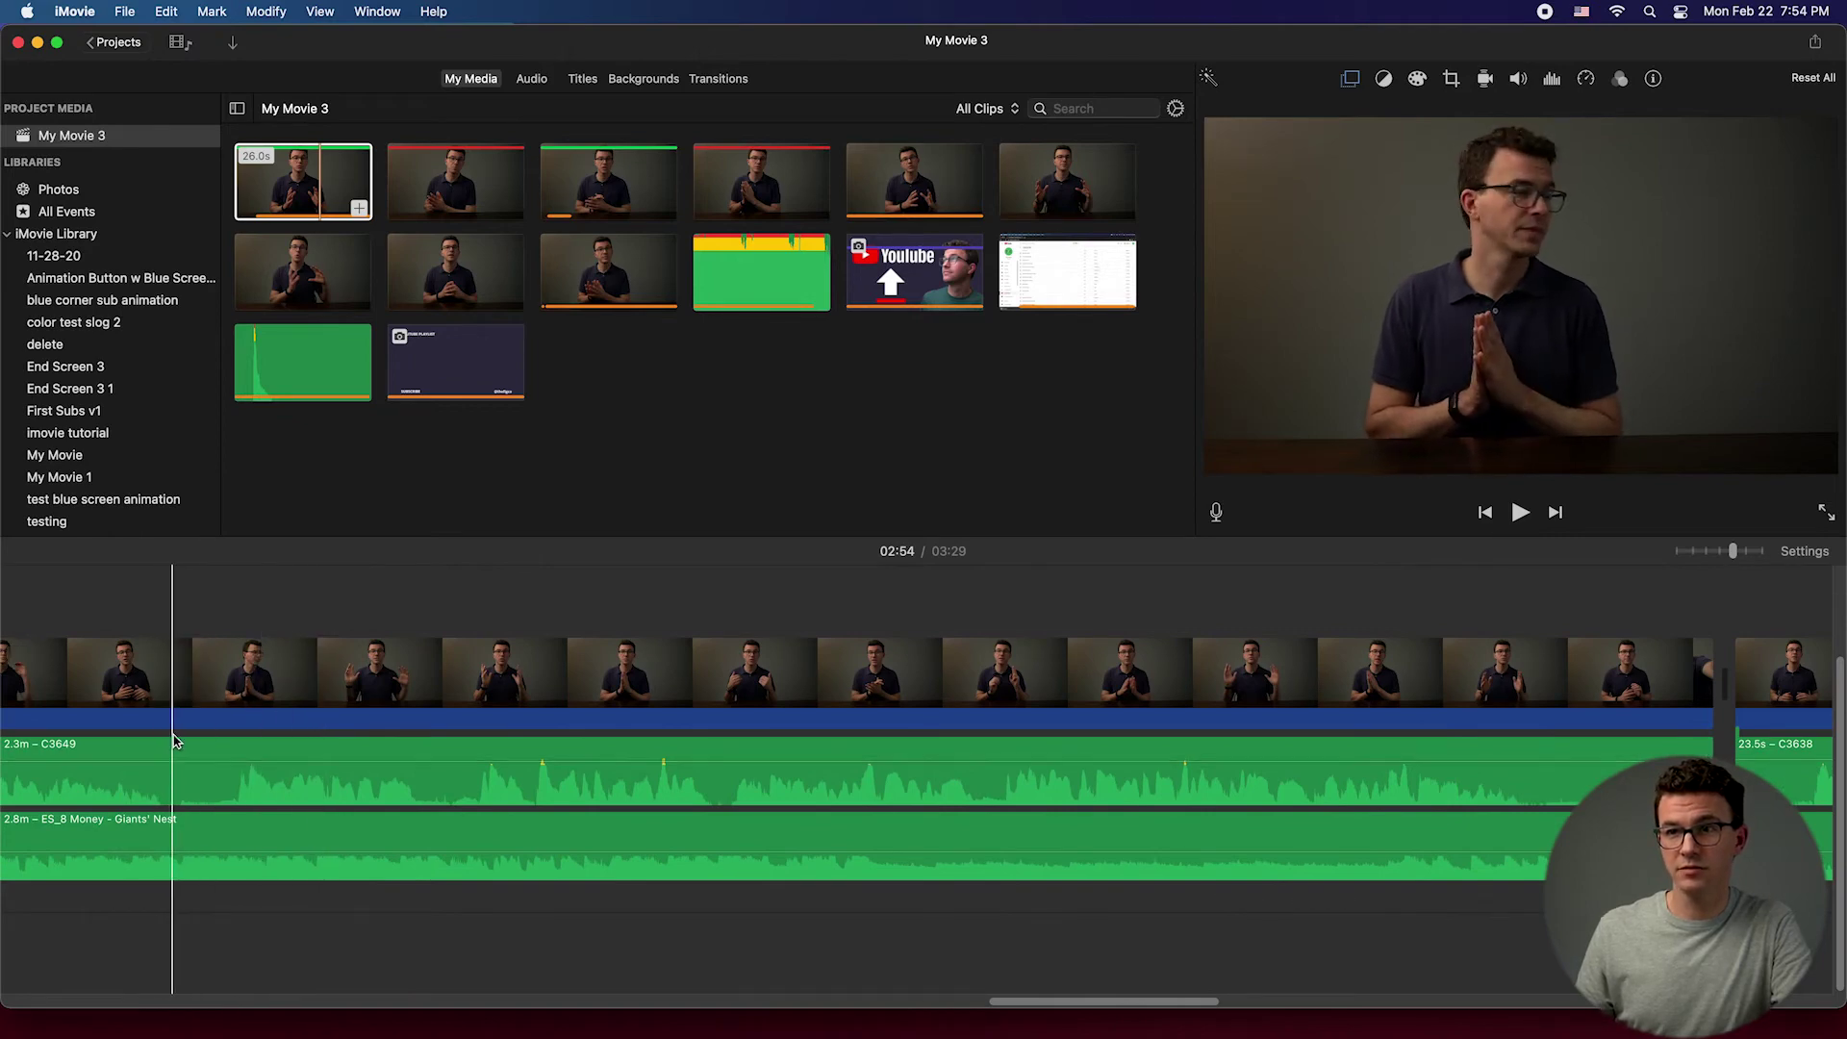
{"action": "left_click", "coordinate": [176, 681]}
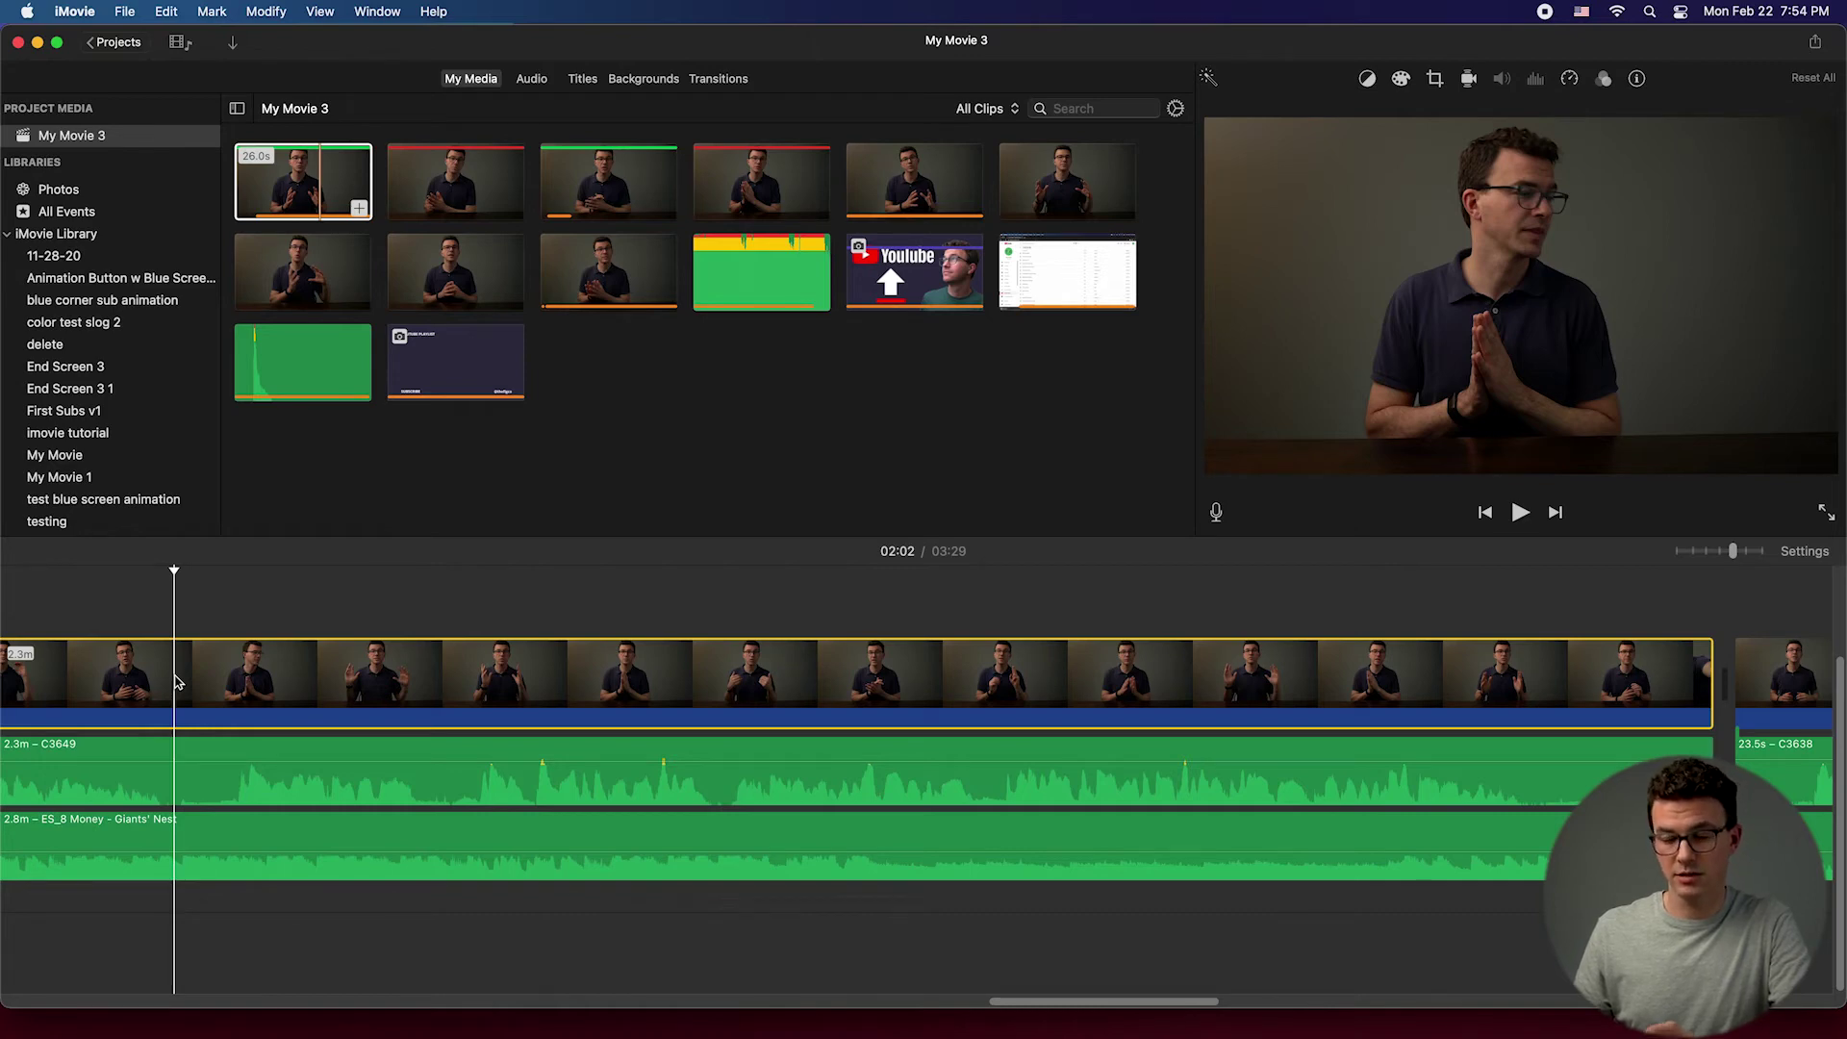
{"action": "left_click", "coordinate": [176, 751], "text": "super"}
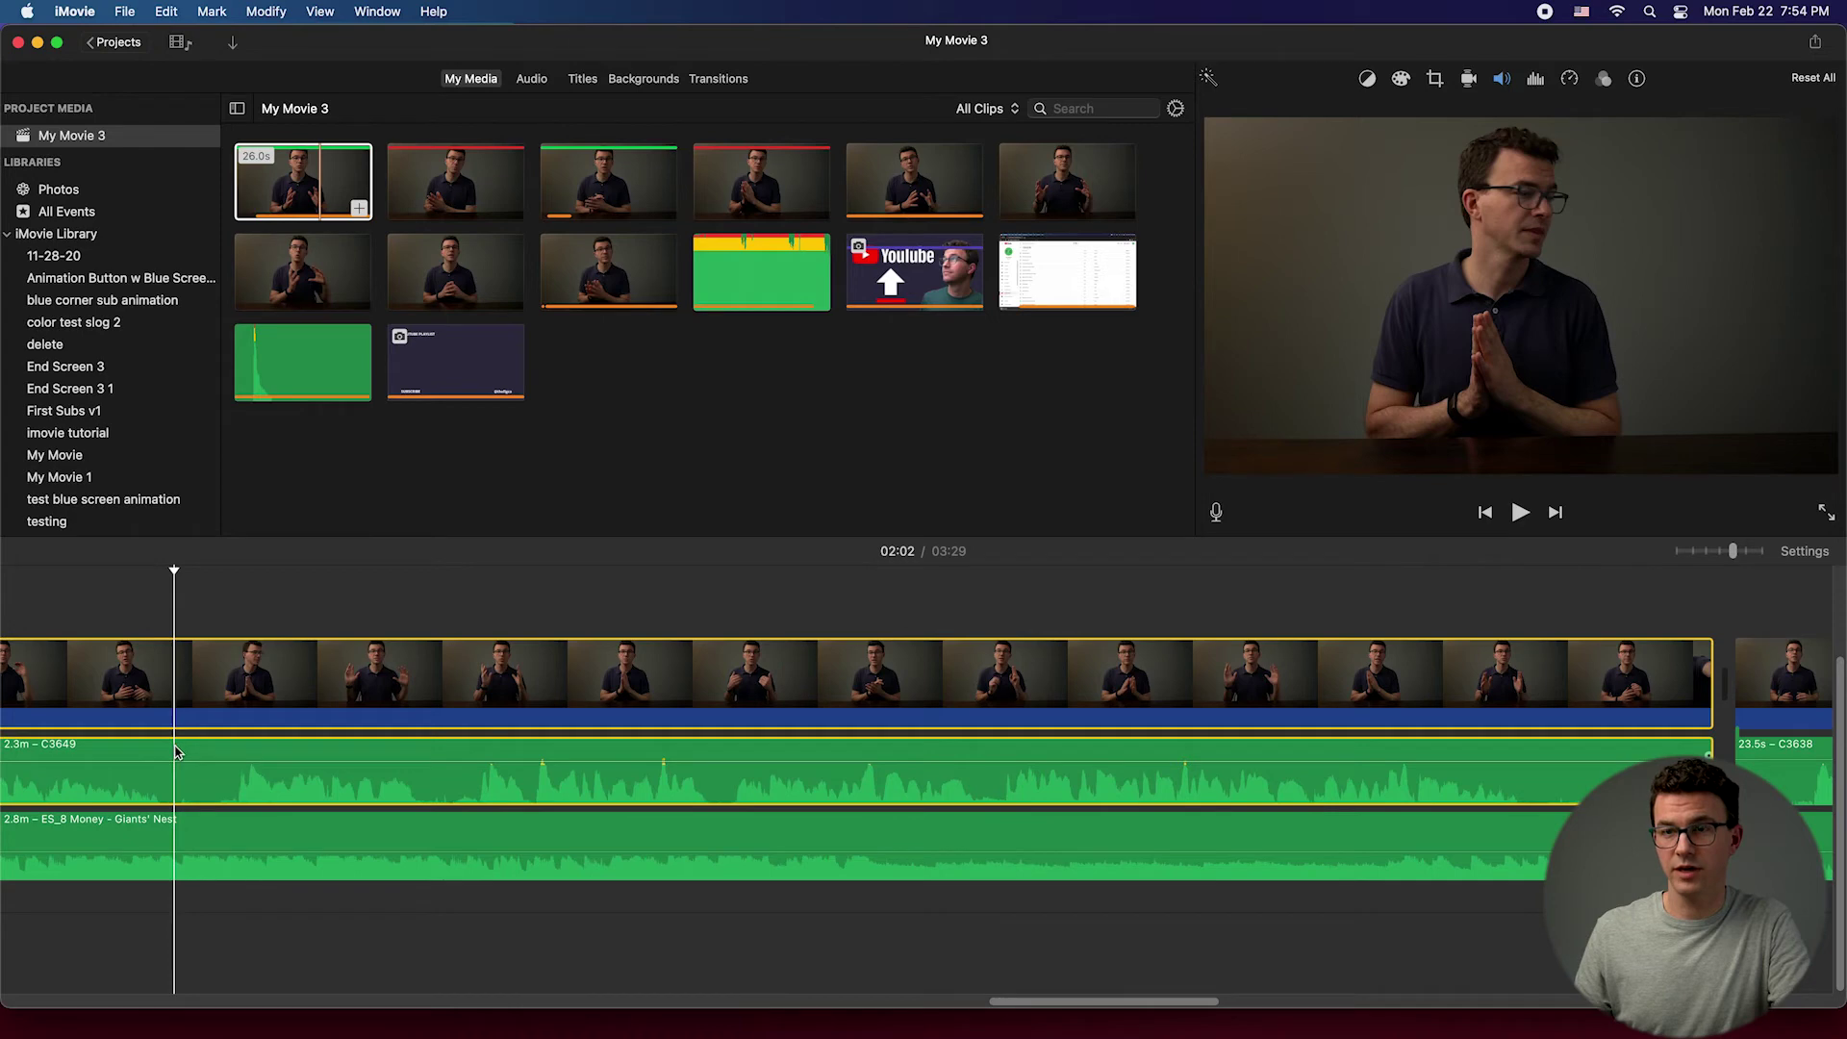
{"action": "right_click", "coordinate": [175, 696]}
{"action": "left_click", "coordinate": [198, 809]}
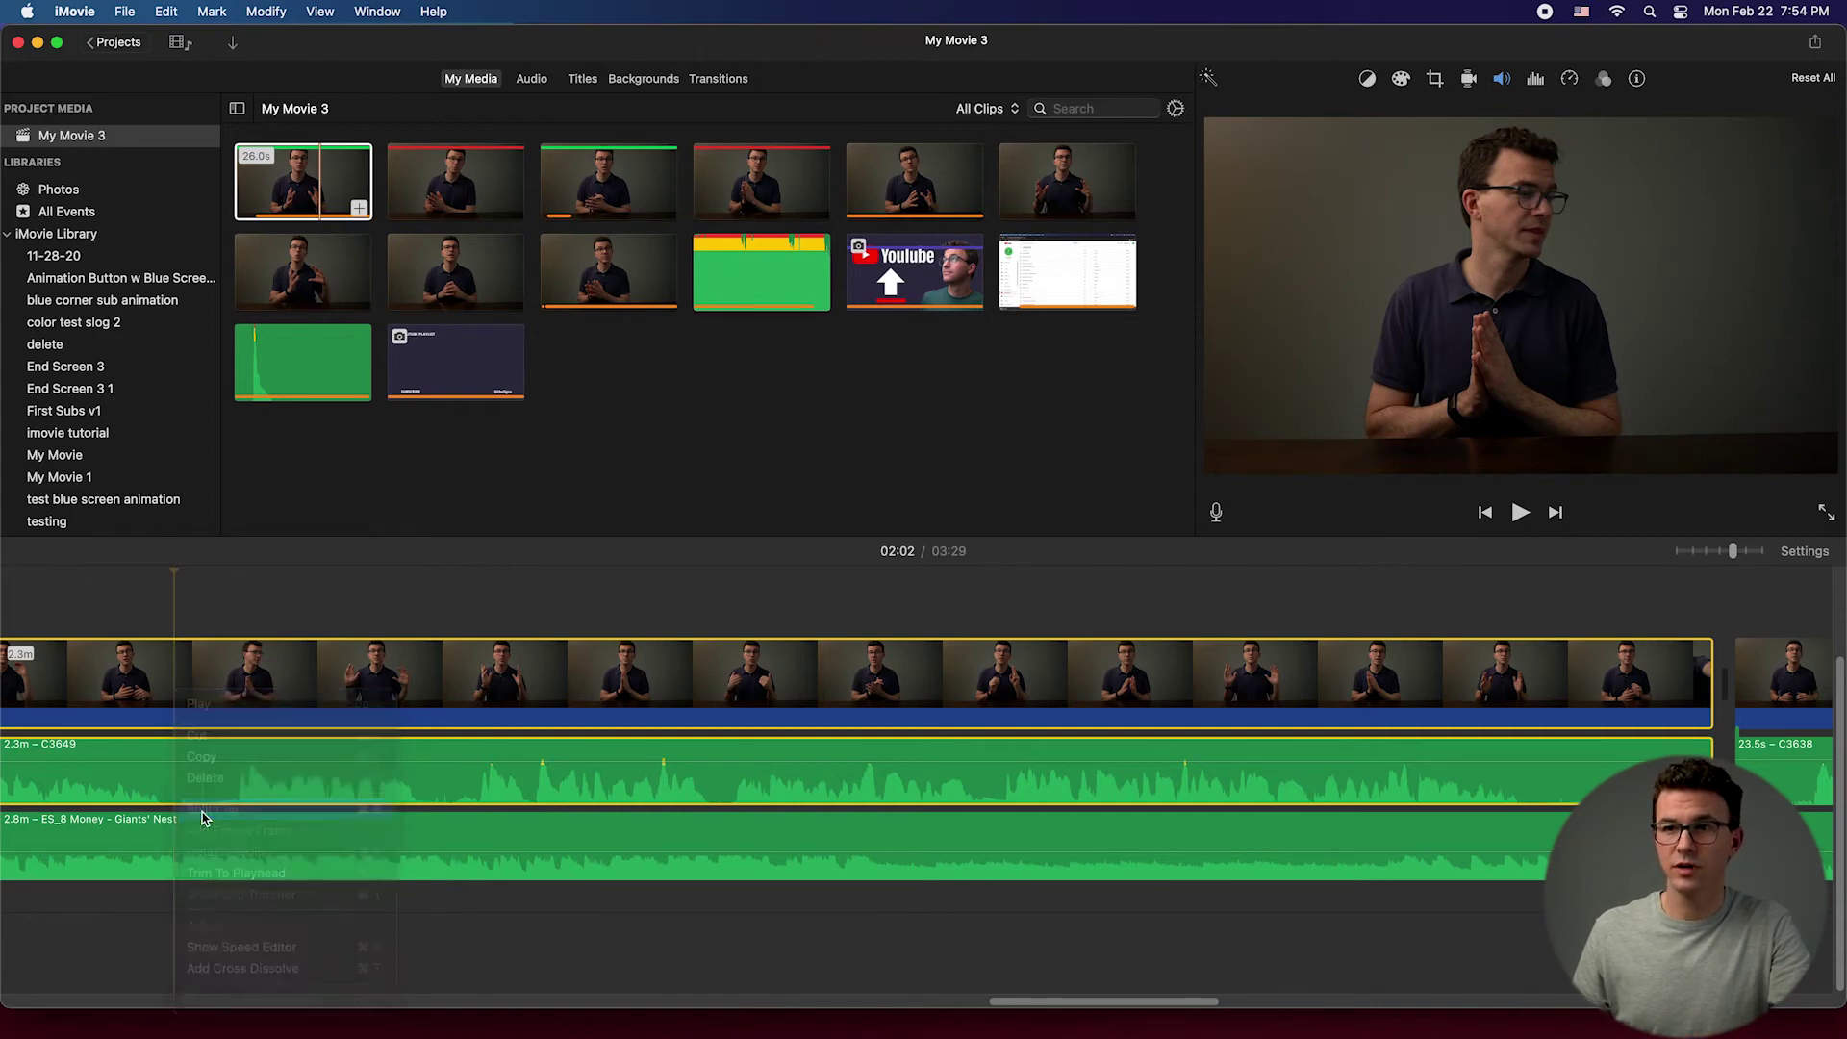
Step: Split the following clip and its detached audio at 02:03, and delete the 1.0-second piece before the cut
{"action": "left_click", "coordinate": [246, 682]}
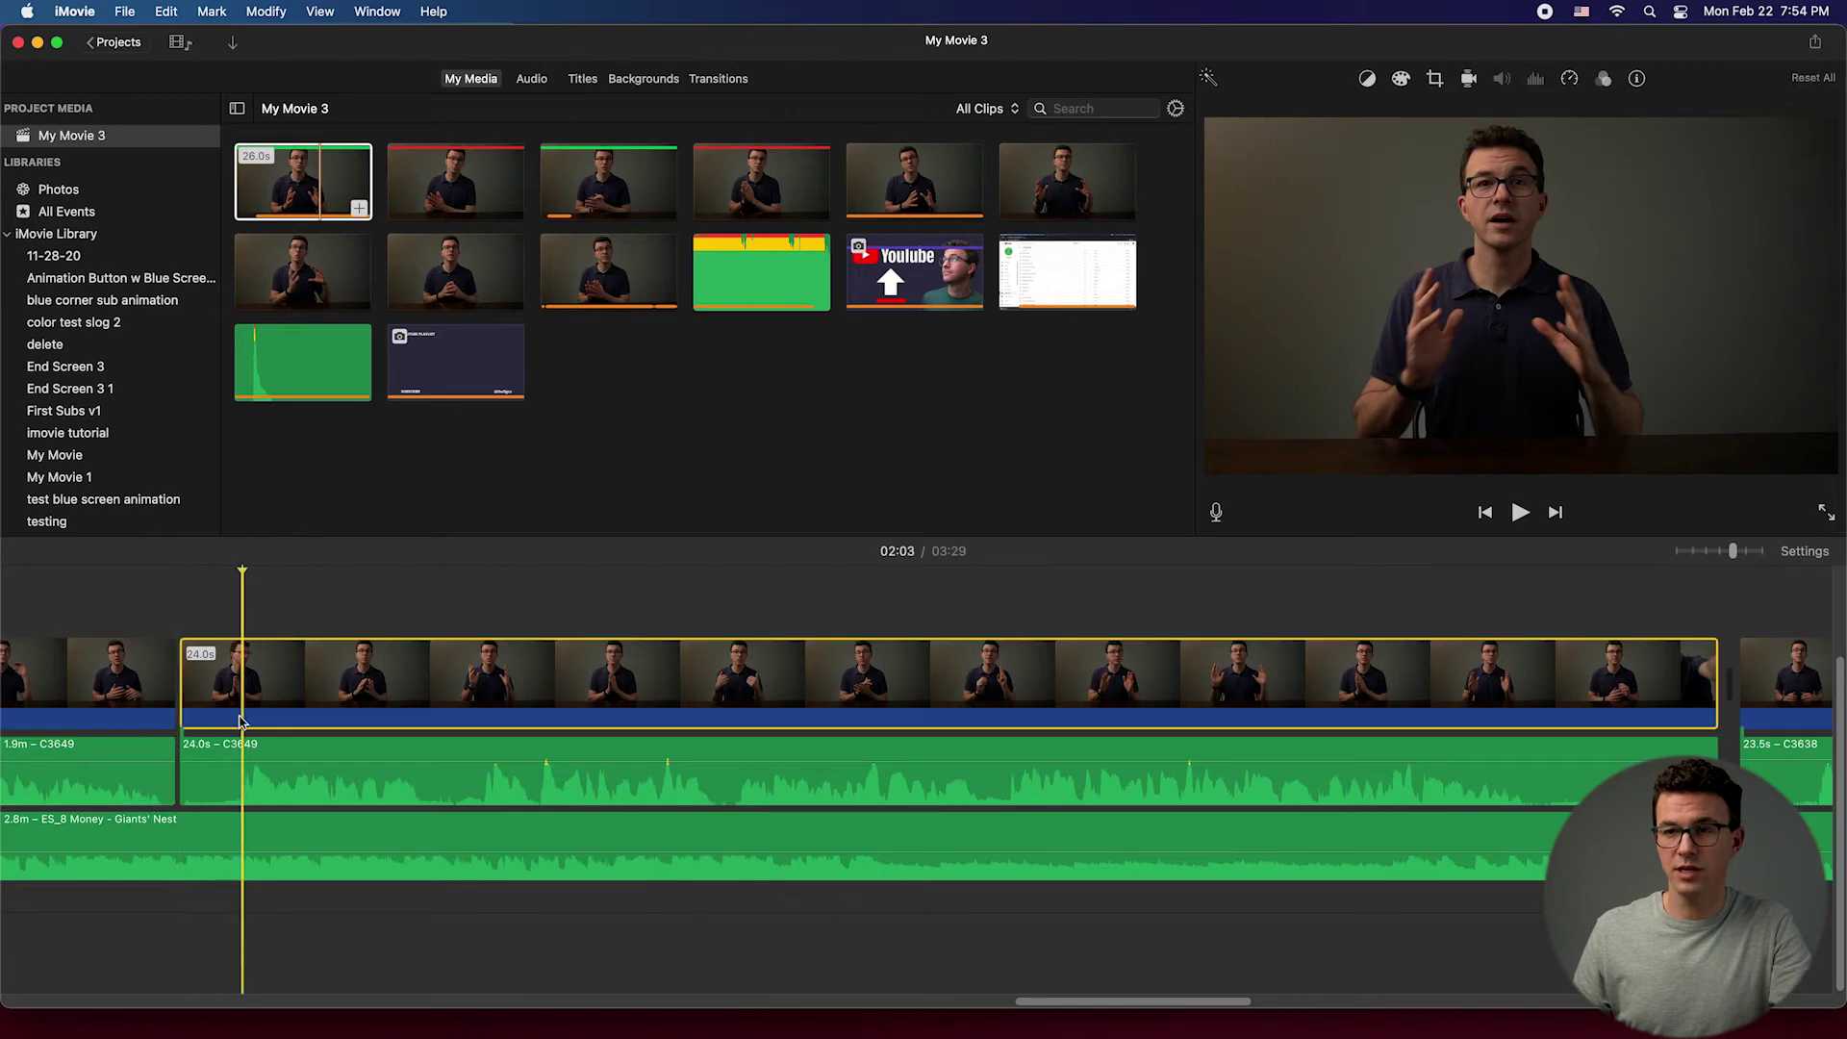
{"action": "left_click", "coordinate": [243, 757]}
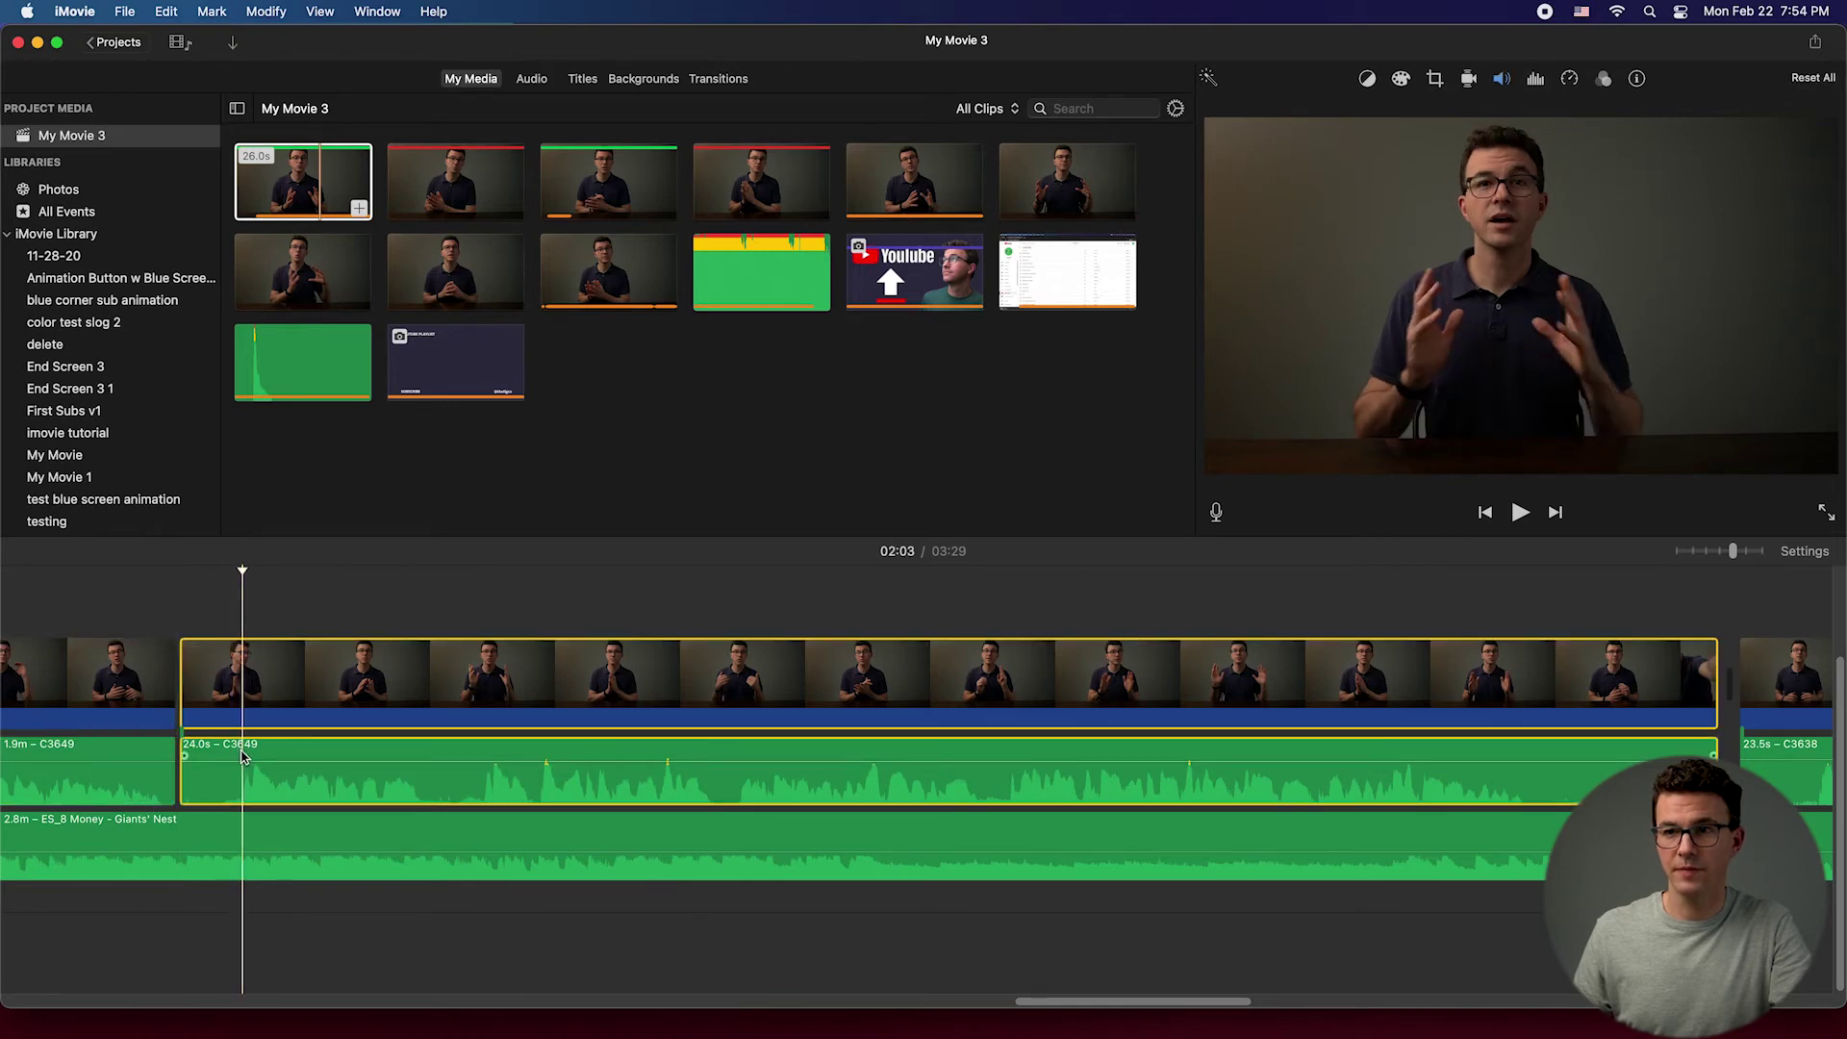
{"action": "right_click", "coordinate": [246, 764]}
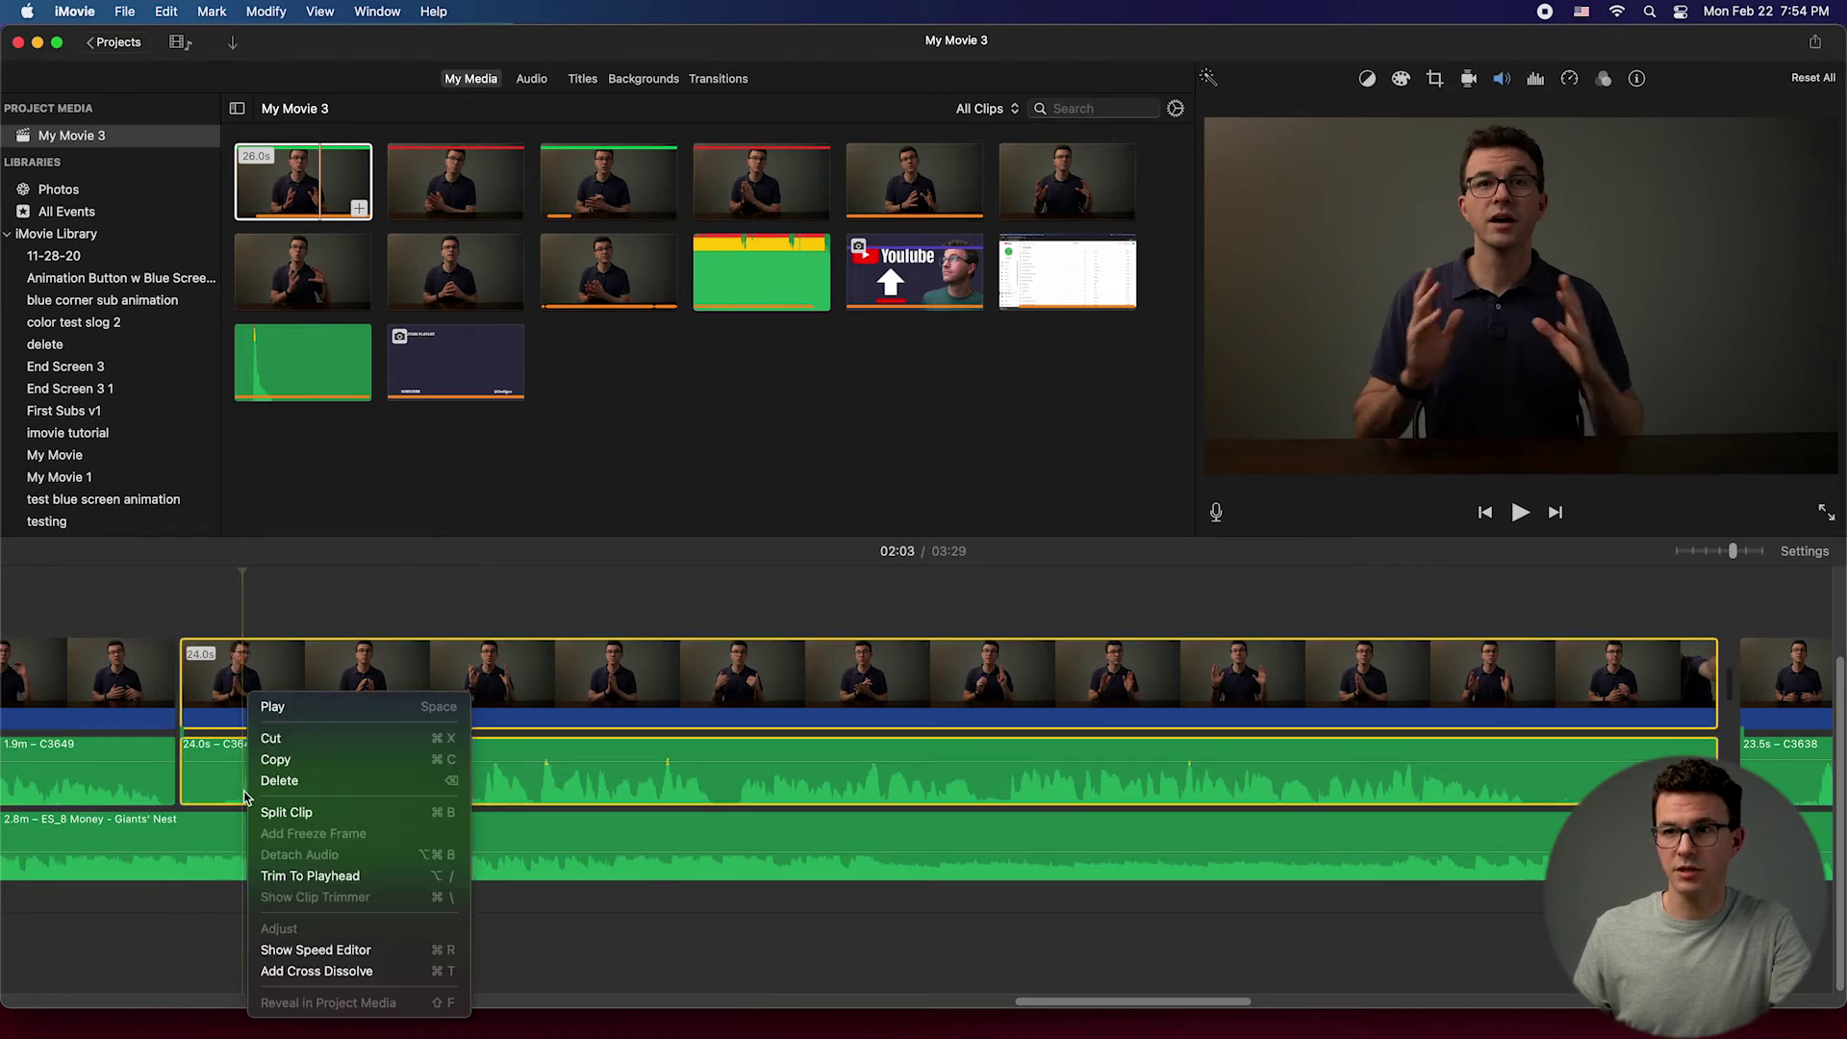
{"action": "left_click", "coordinate": [268, 812]}
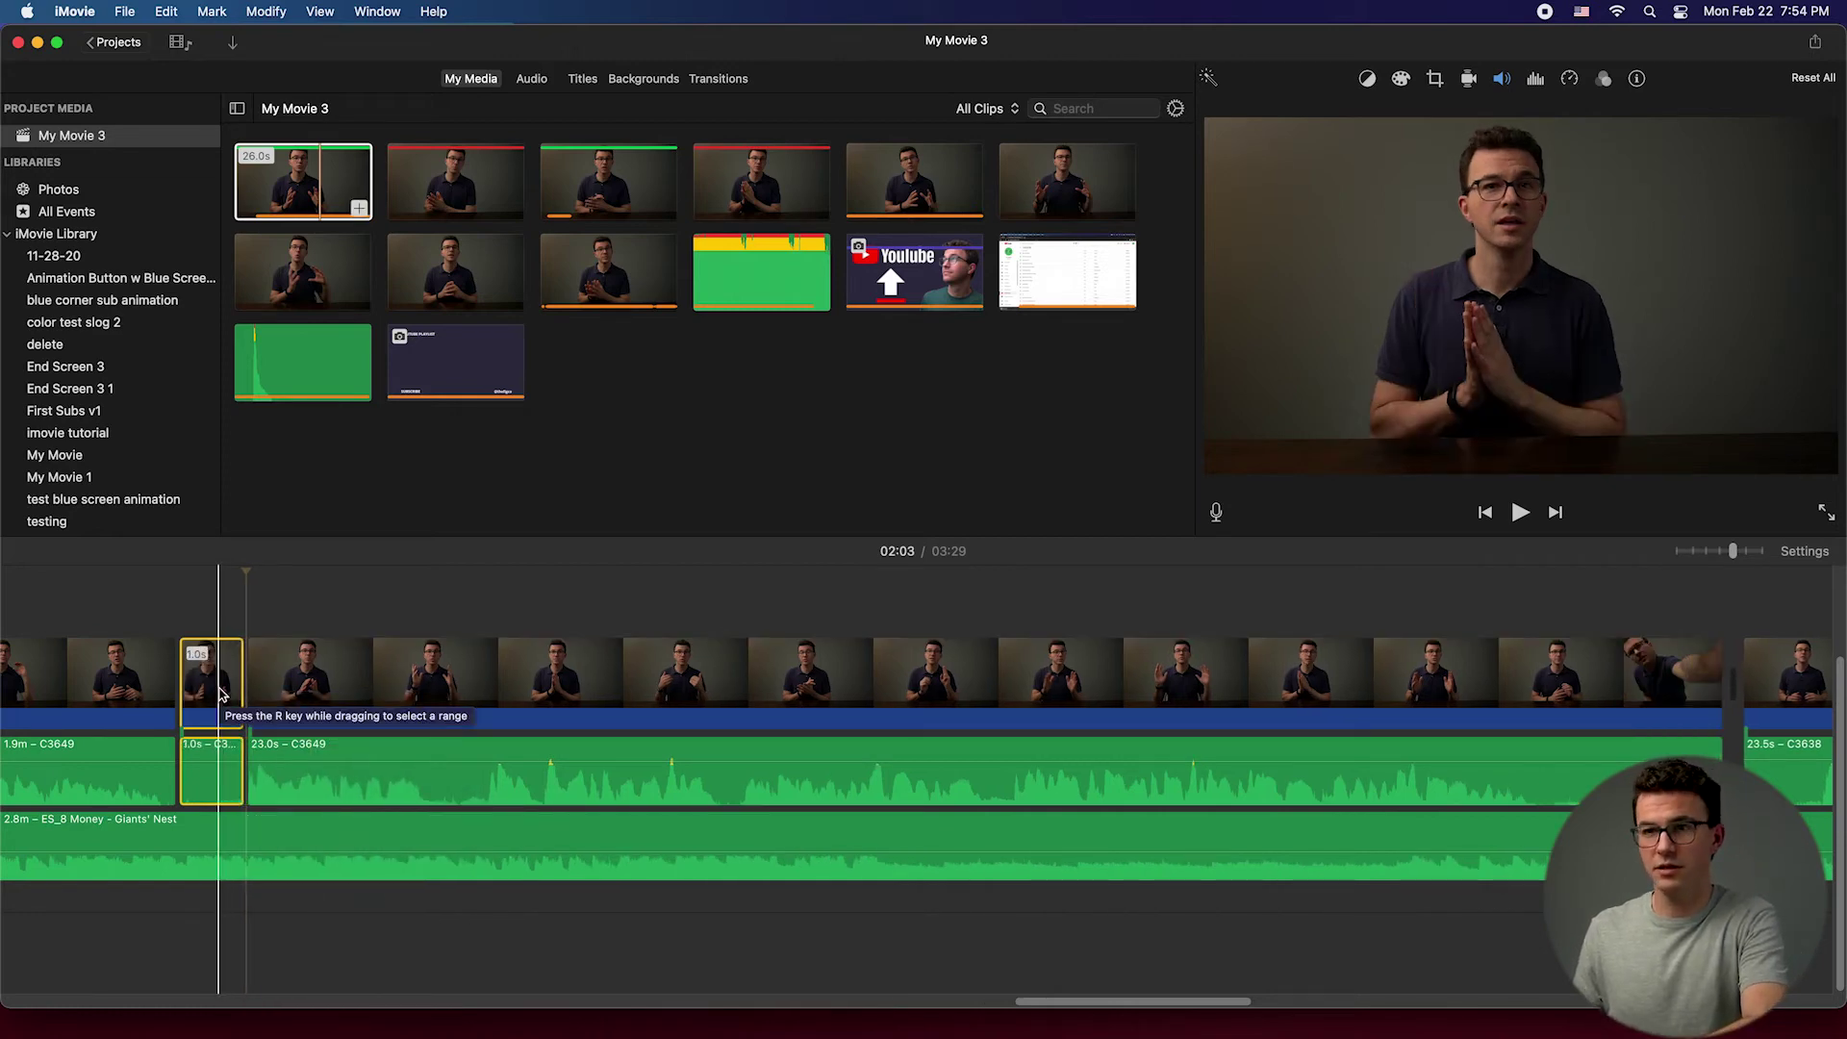
{"action": "key", "text": "Delete"}
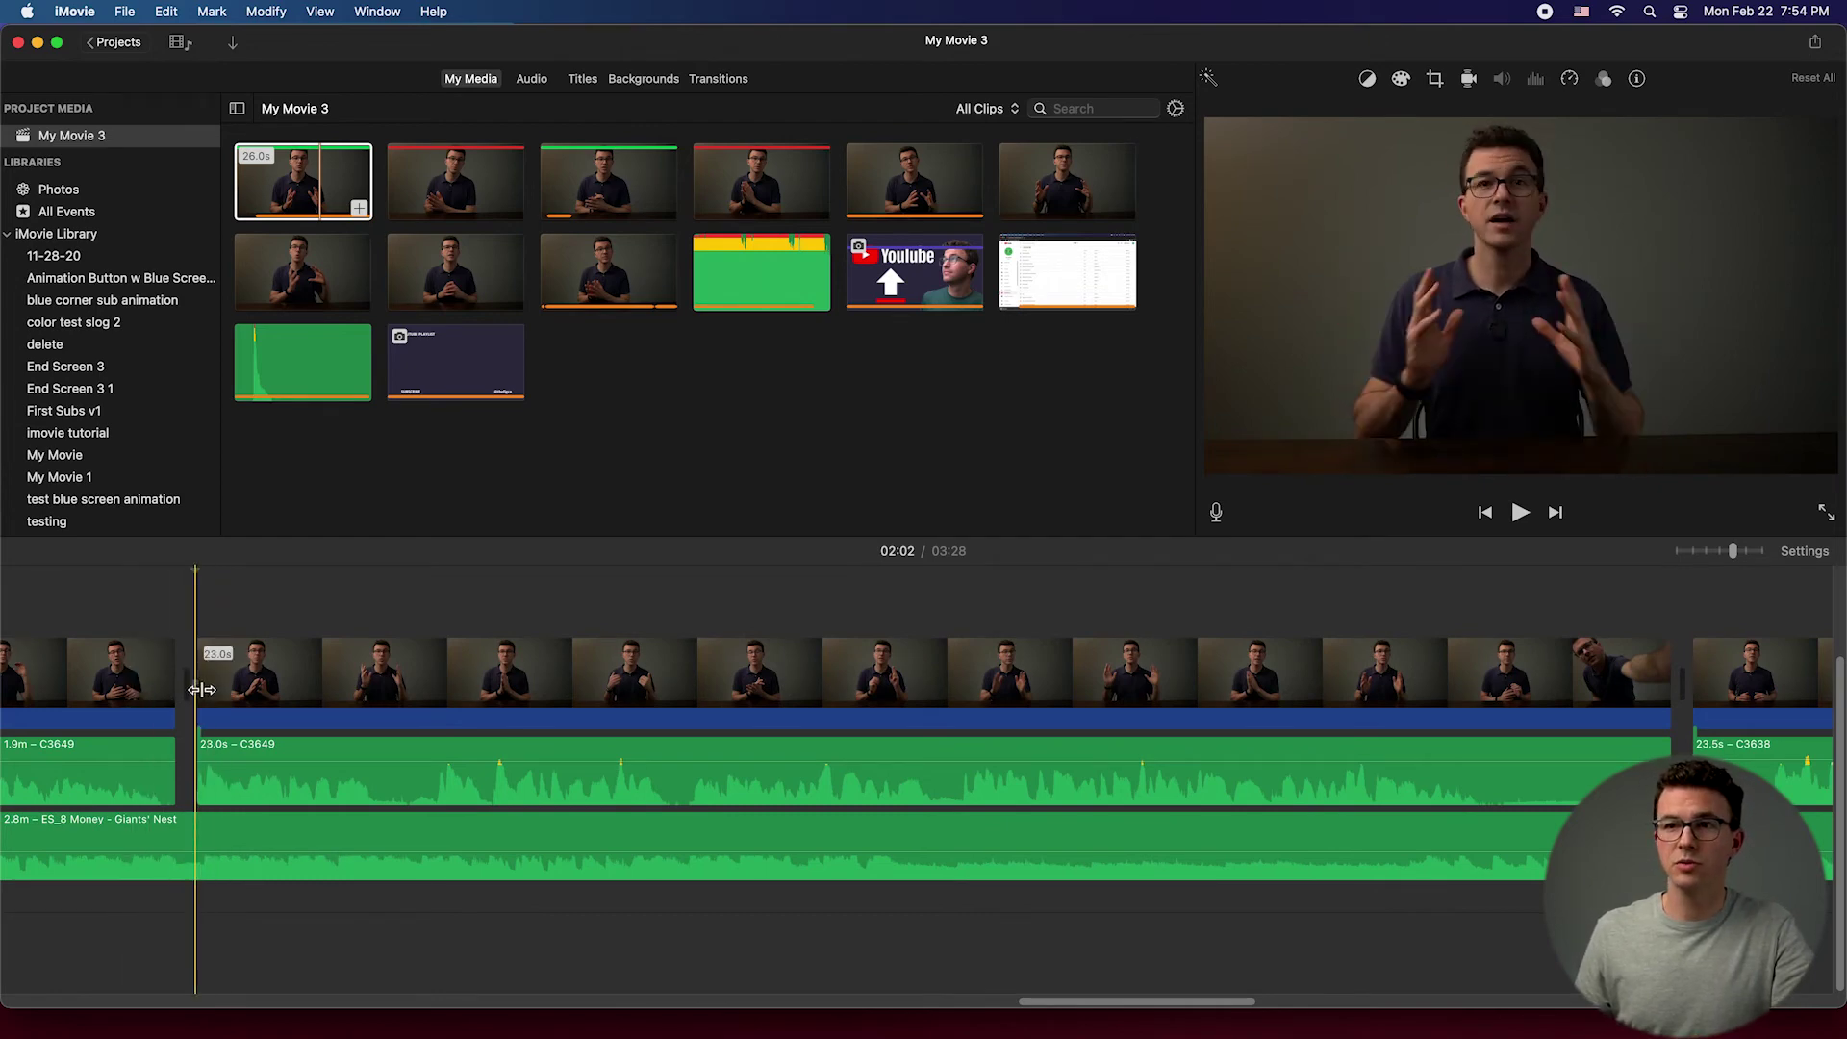
Step: Split the 23.0-second C3649 clip and its detached audio at 02:06
{"action": "left_click", "coordinate": [430, 683]}
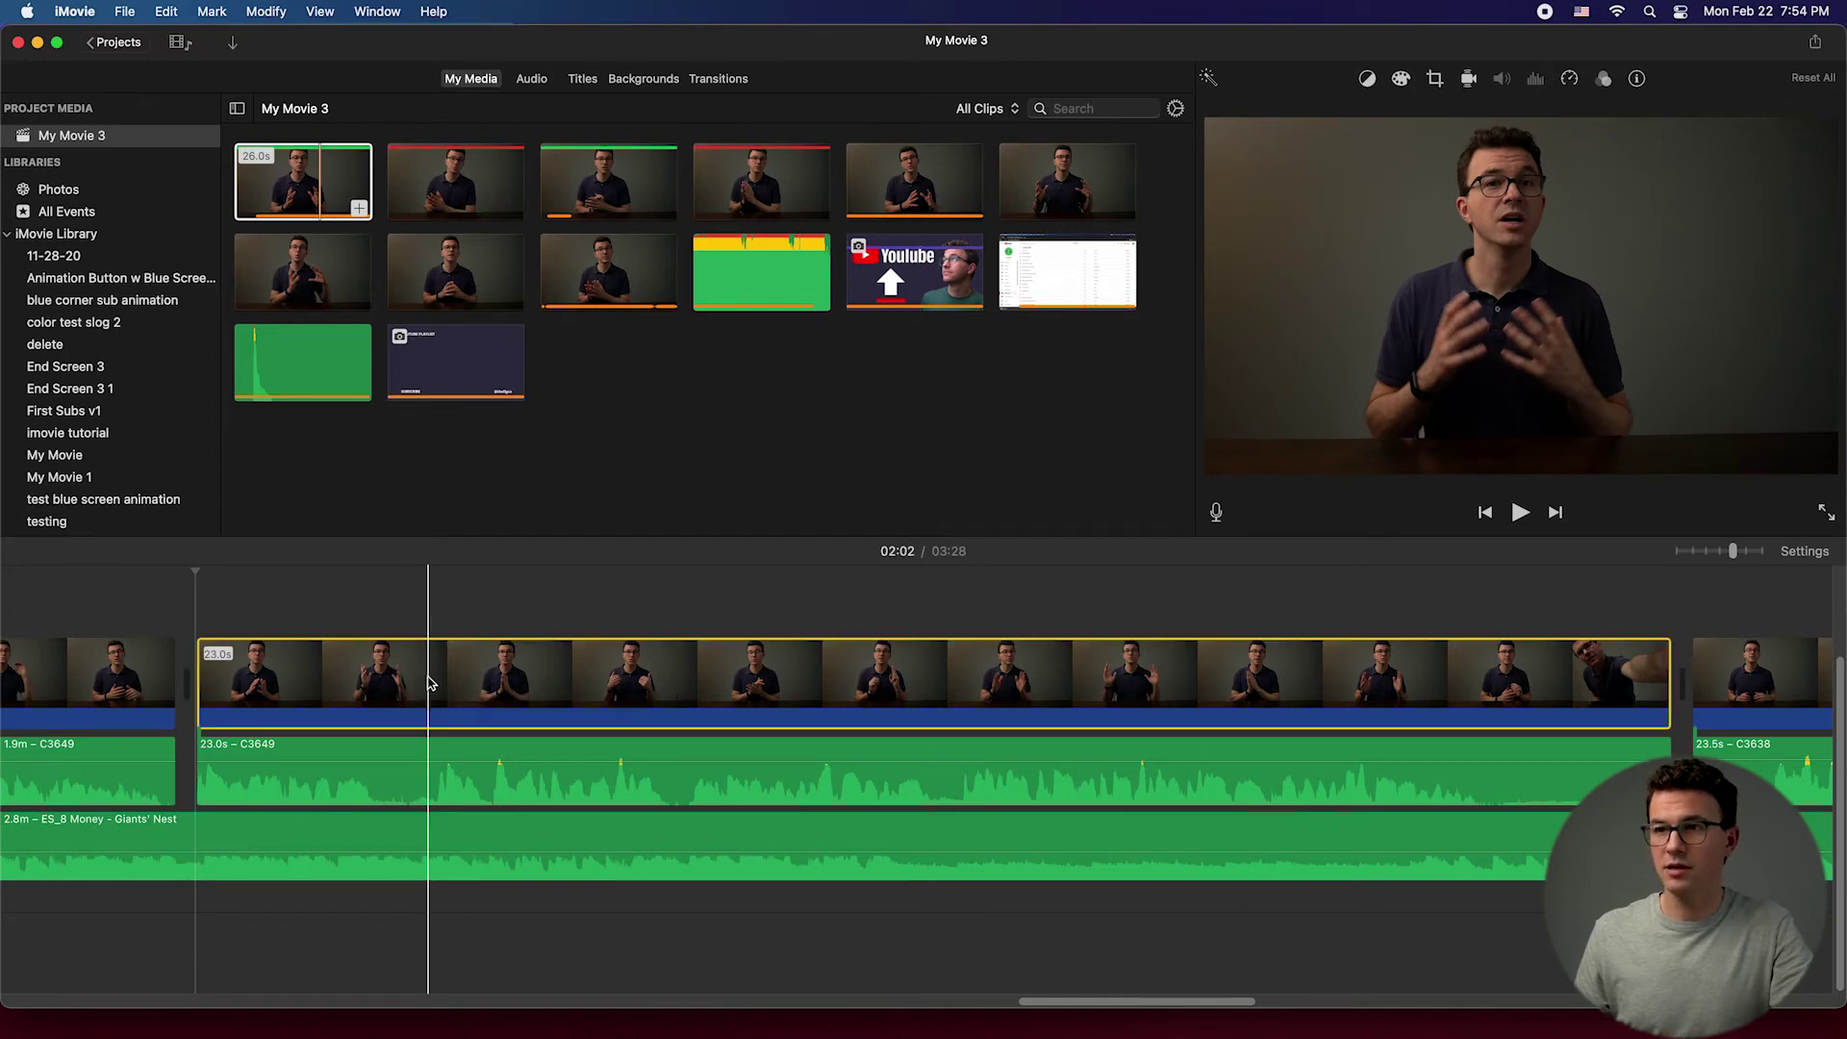
{"action": "left_click", "coordinate": [430, 769]}
{"action": "right_click", "coordinate": [430, 769]}
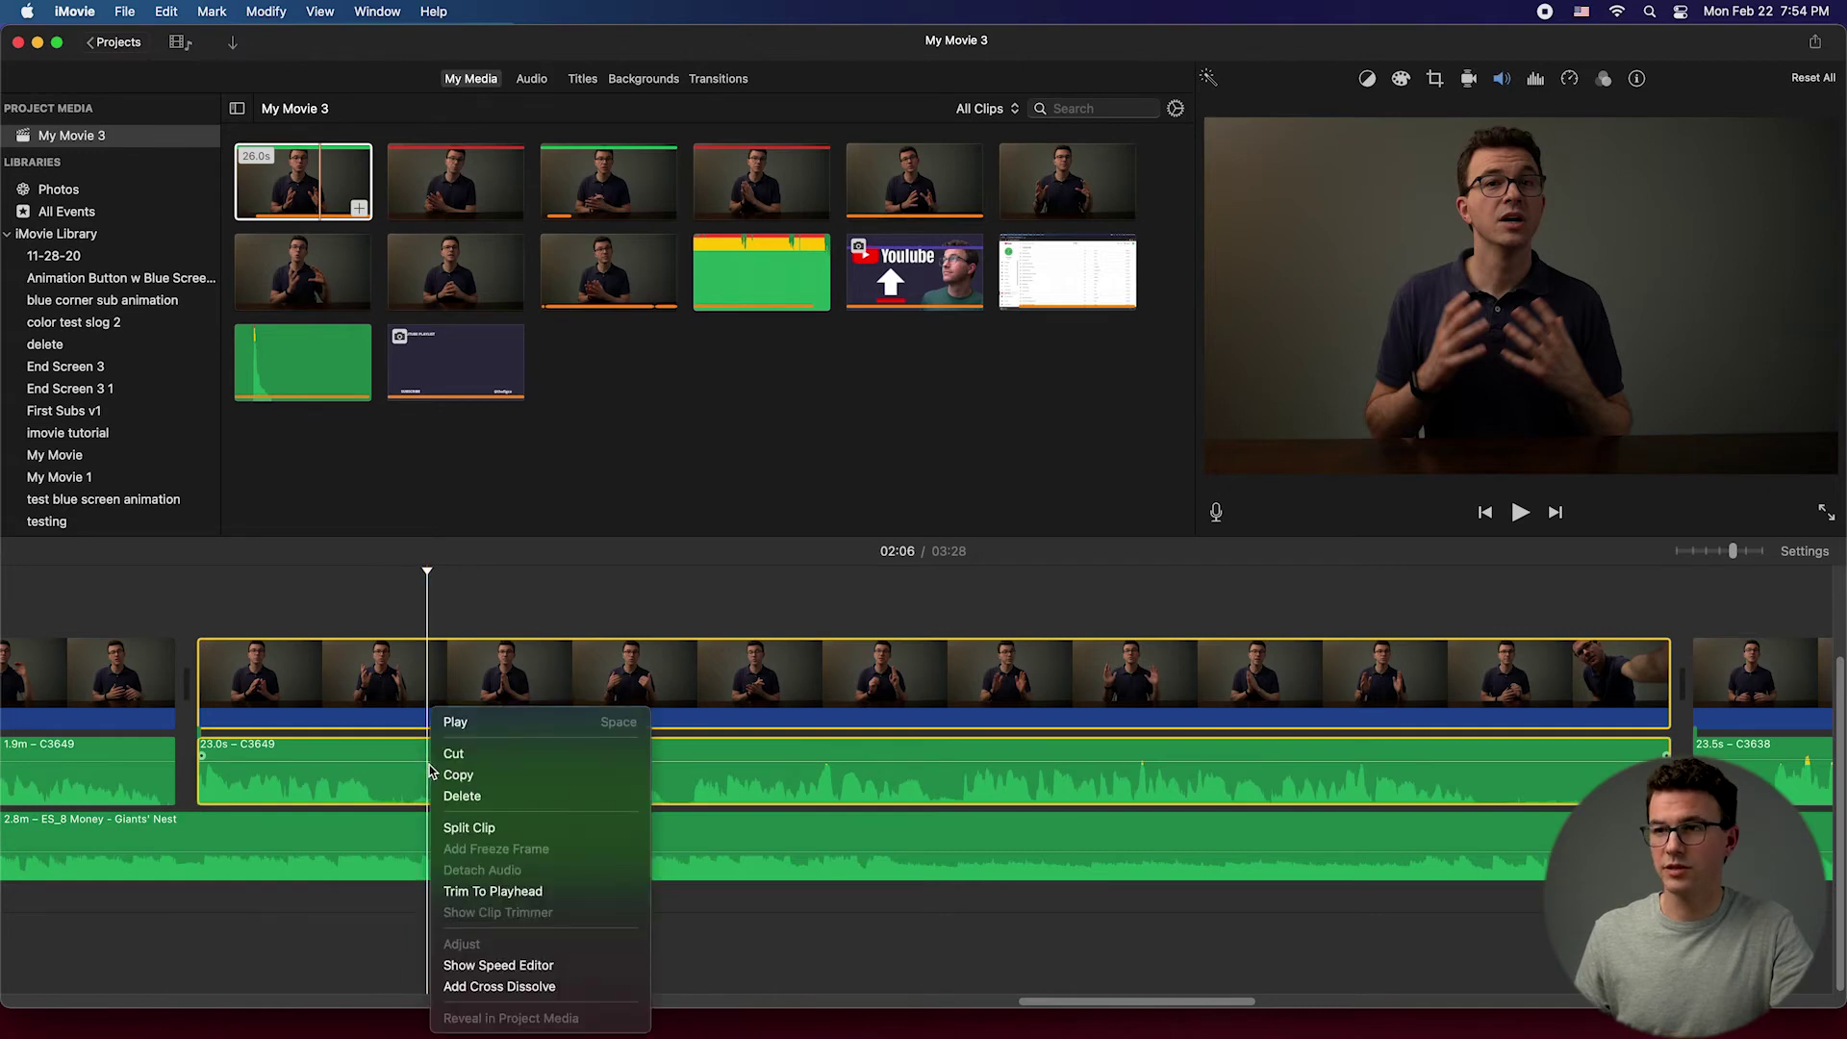
{"action": "left_click", "coordinate": [315, 659]}
{"action": "key", "text": "super+b"}
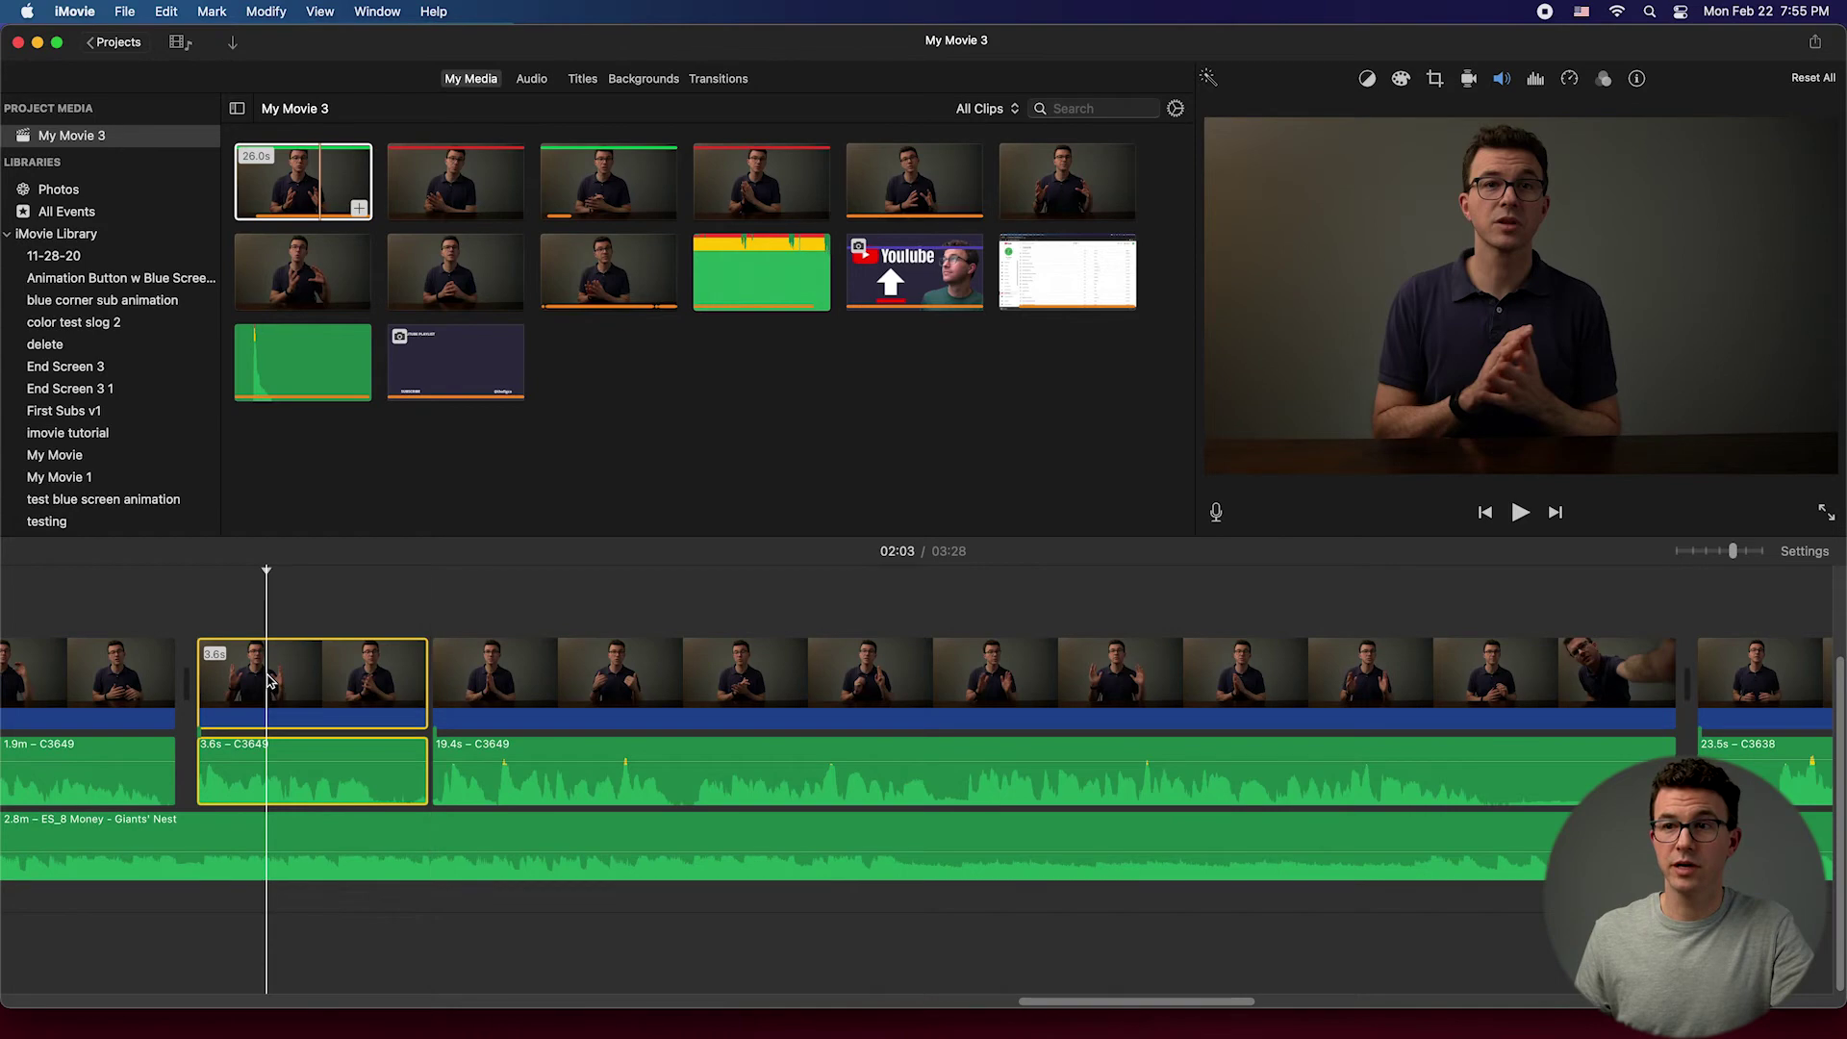
Step: Apply Crop to Fill to the 3.6-second clip, framing the speaker tightly from above the head to the lower chest
{"action": "left_click", "coordinate": [354, 683]}
{"action": "left_click", "coordinate": [354, 683]}
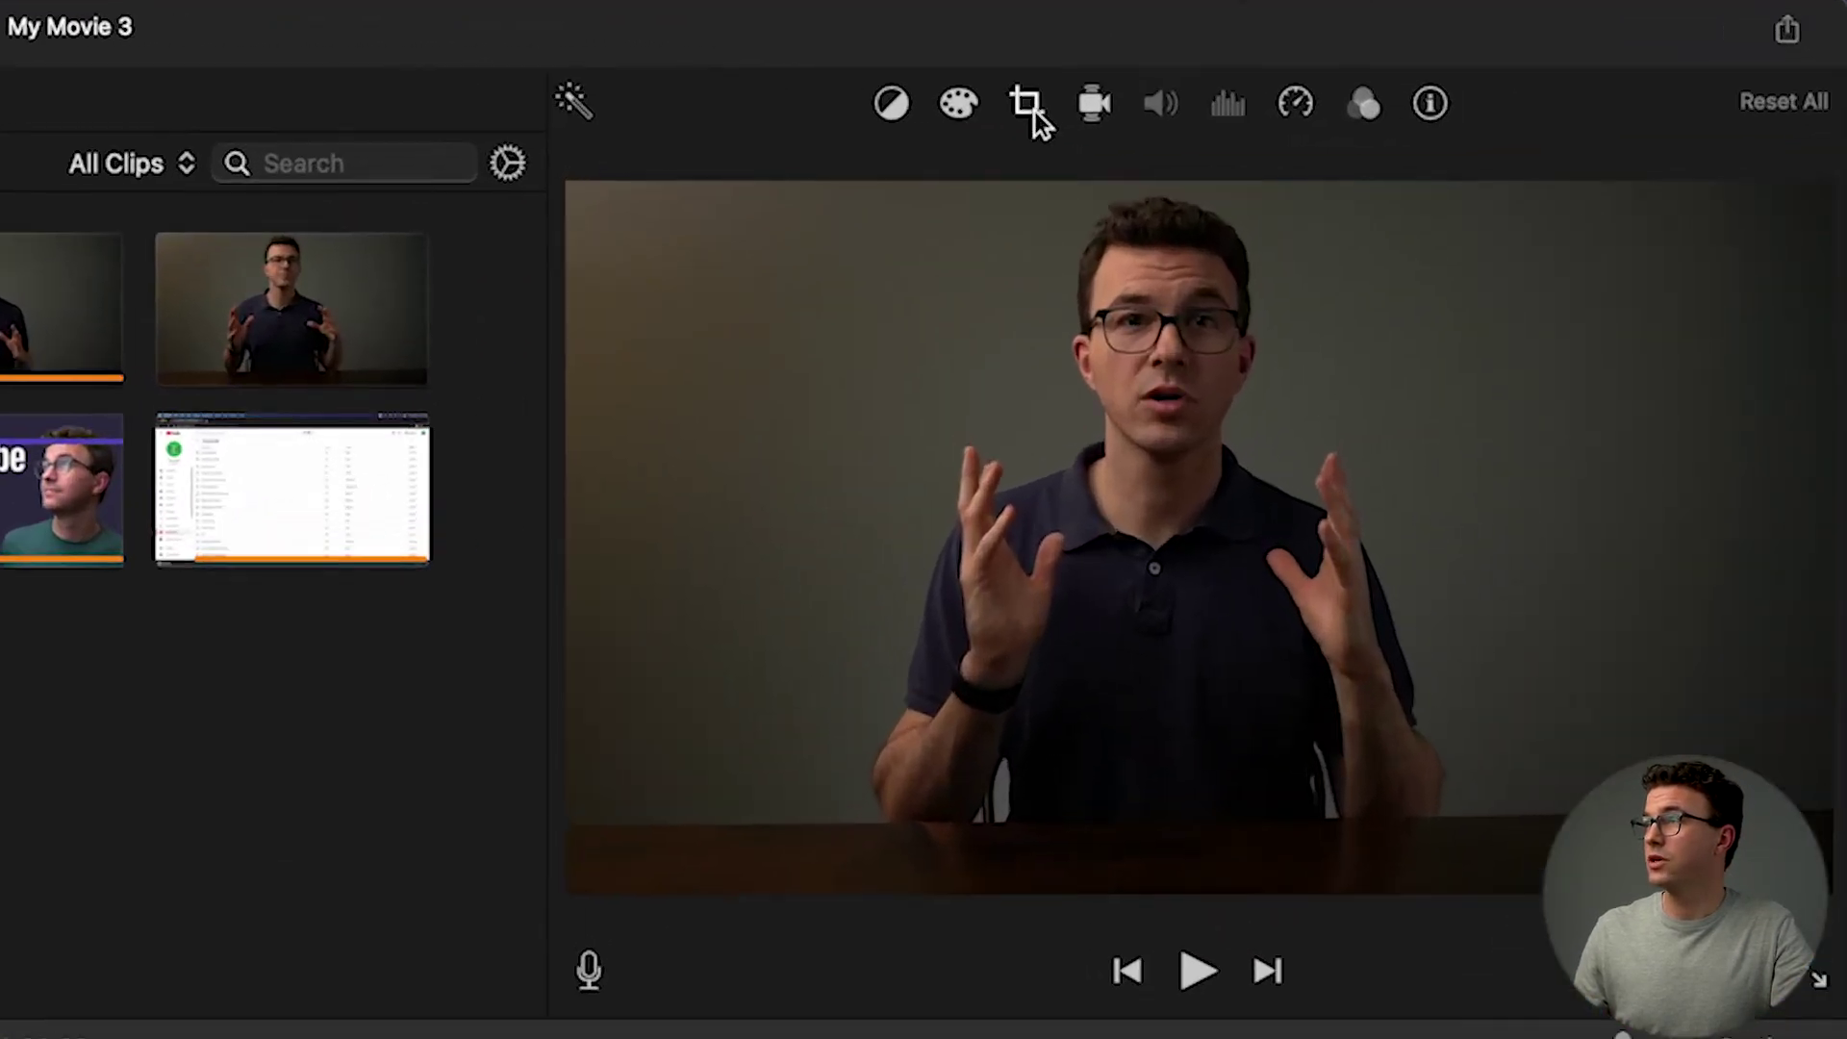
{"action": "left_click", "coordinate": [1436, 79]}
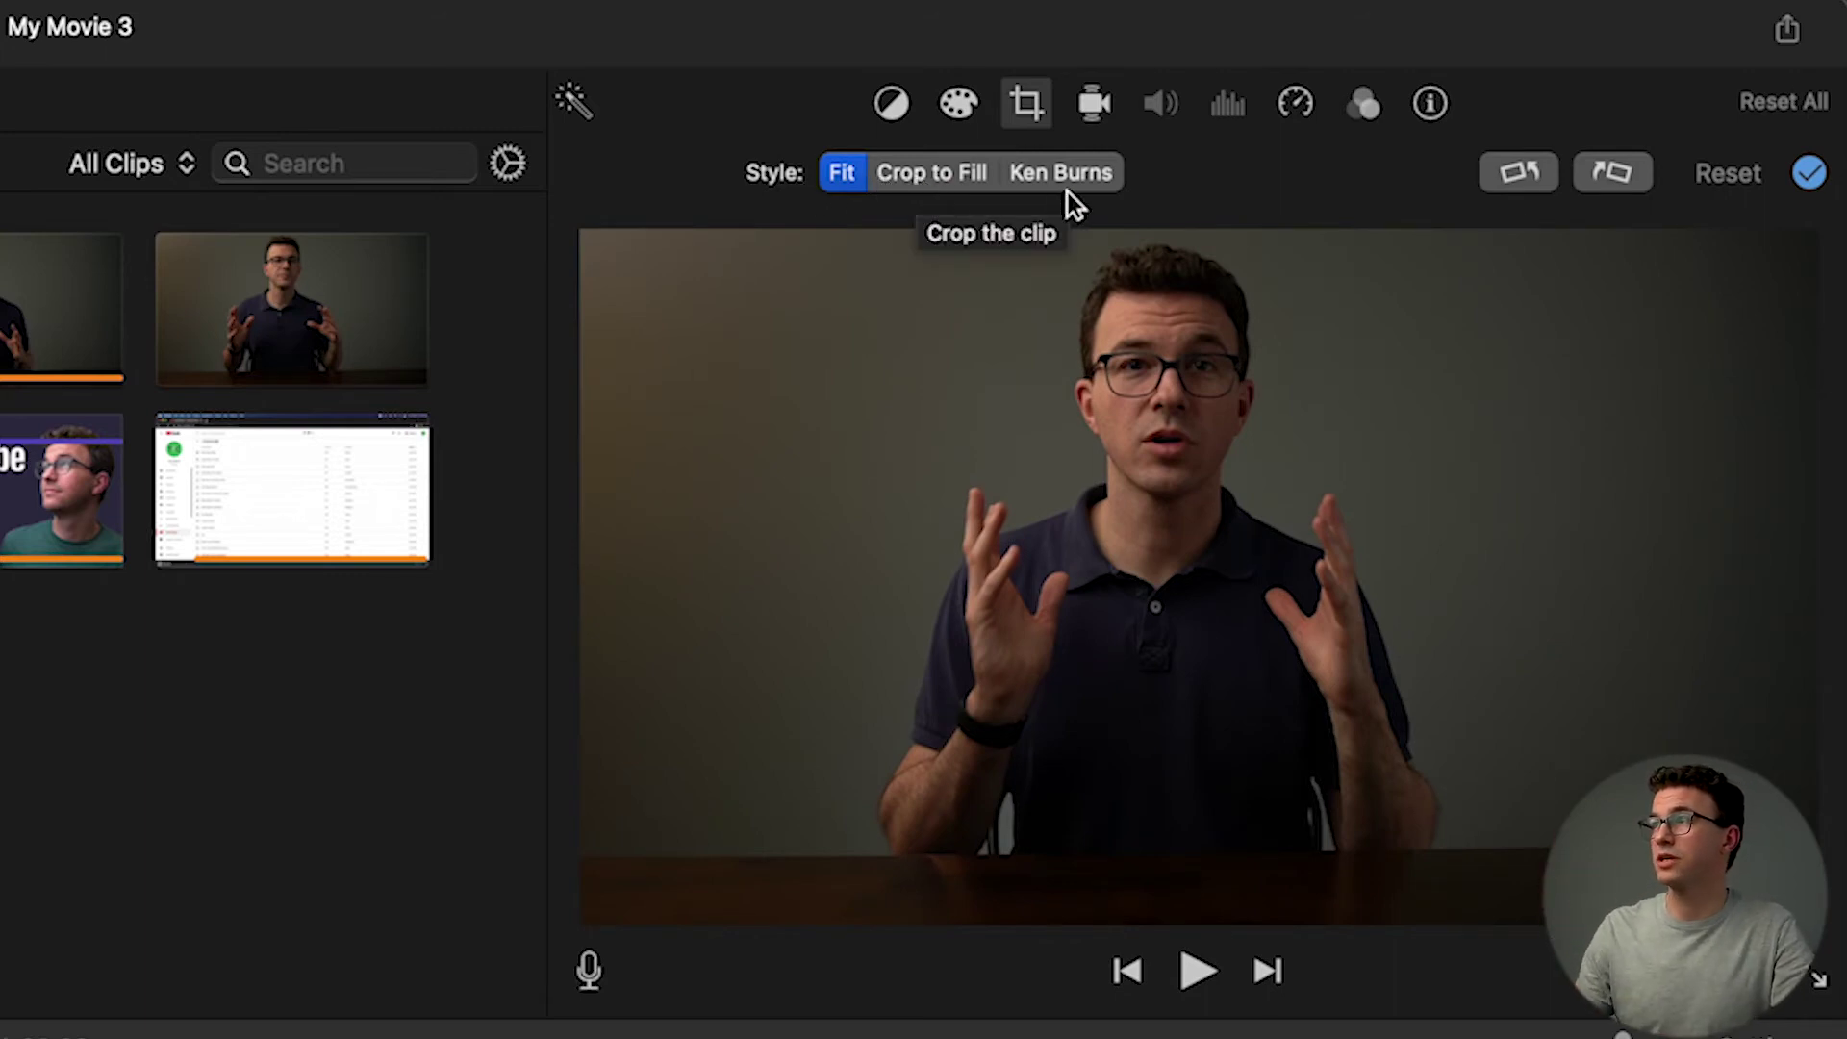
{"action": "left_click", "coordinate": [948, 176]}
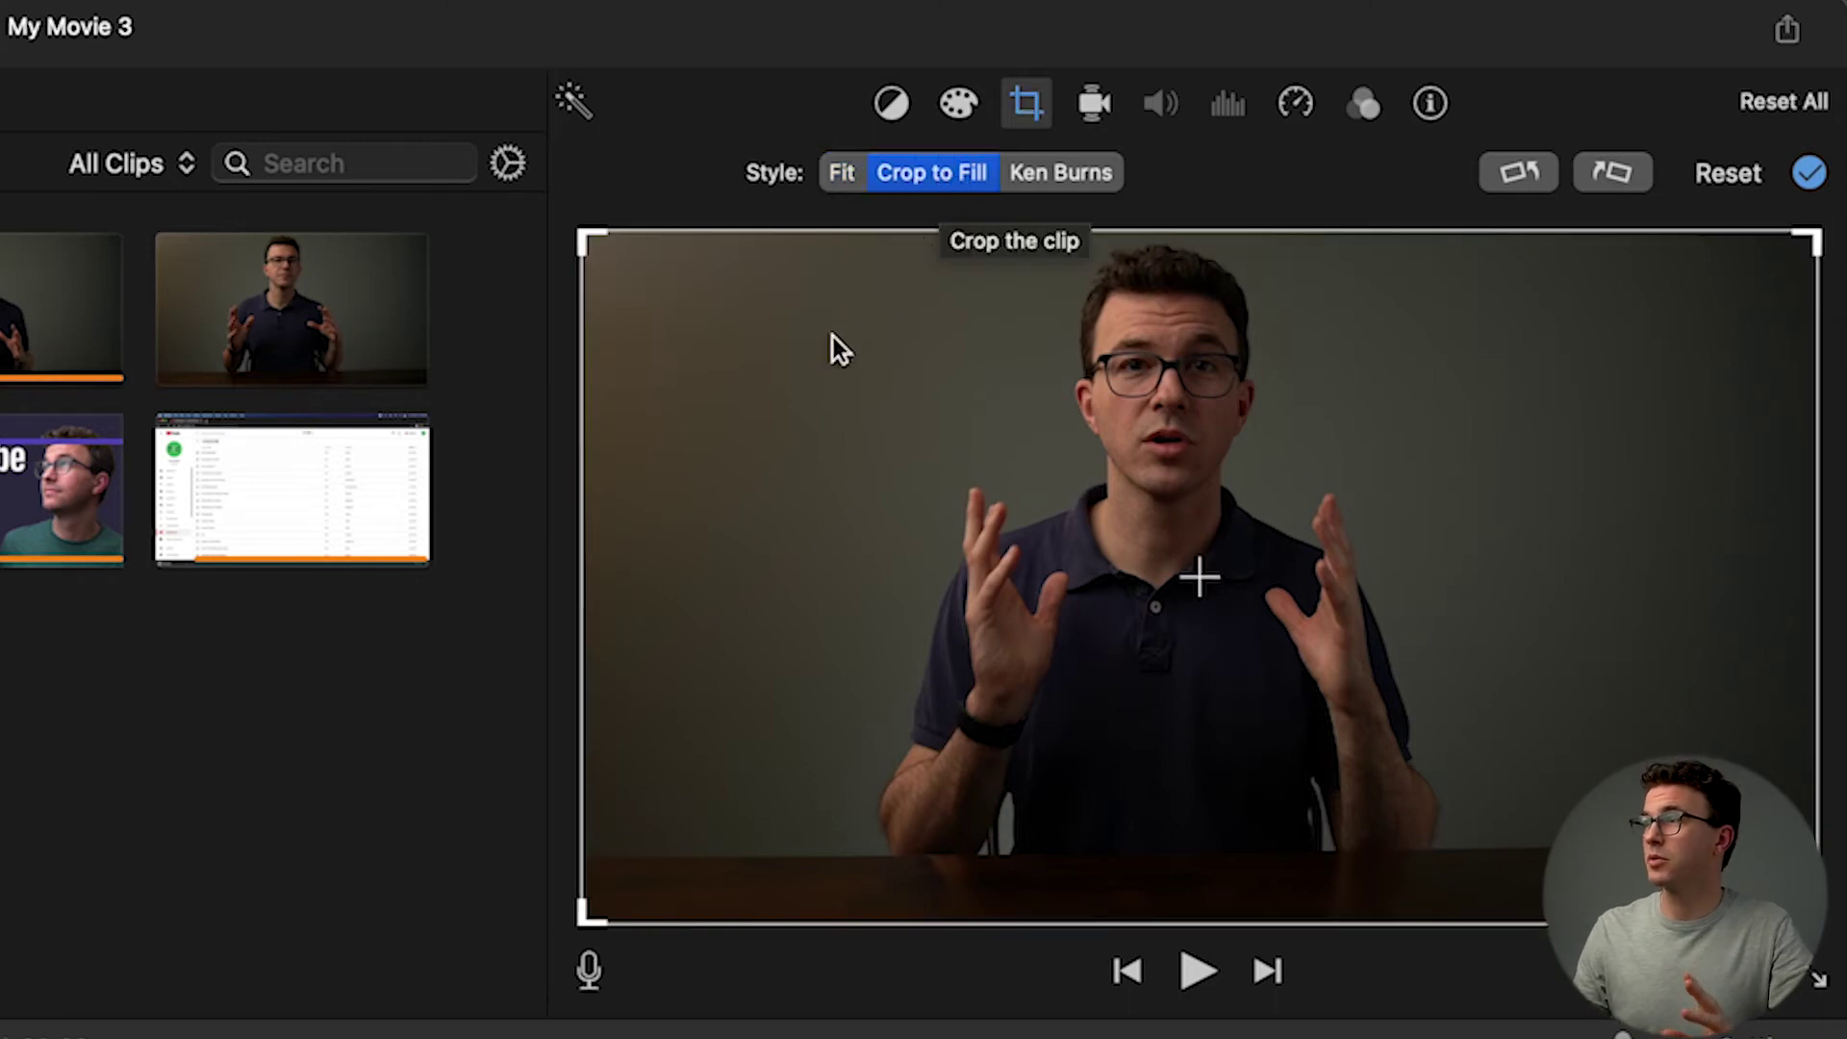
{"action": "left_click_drag", "start_coordinate": [601, 905], "coordinate": [873, 772]}
{"action": "left_click_drag", "start_coordinate": [1563, 524], "coordinate": [1376, 510]}
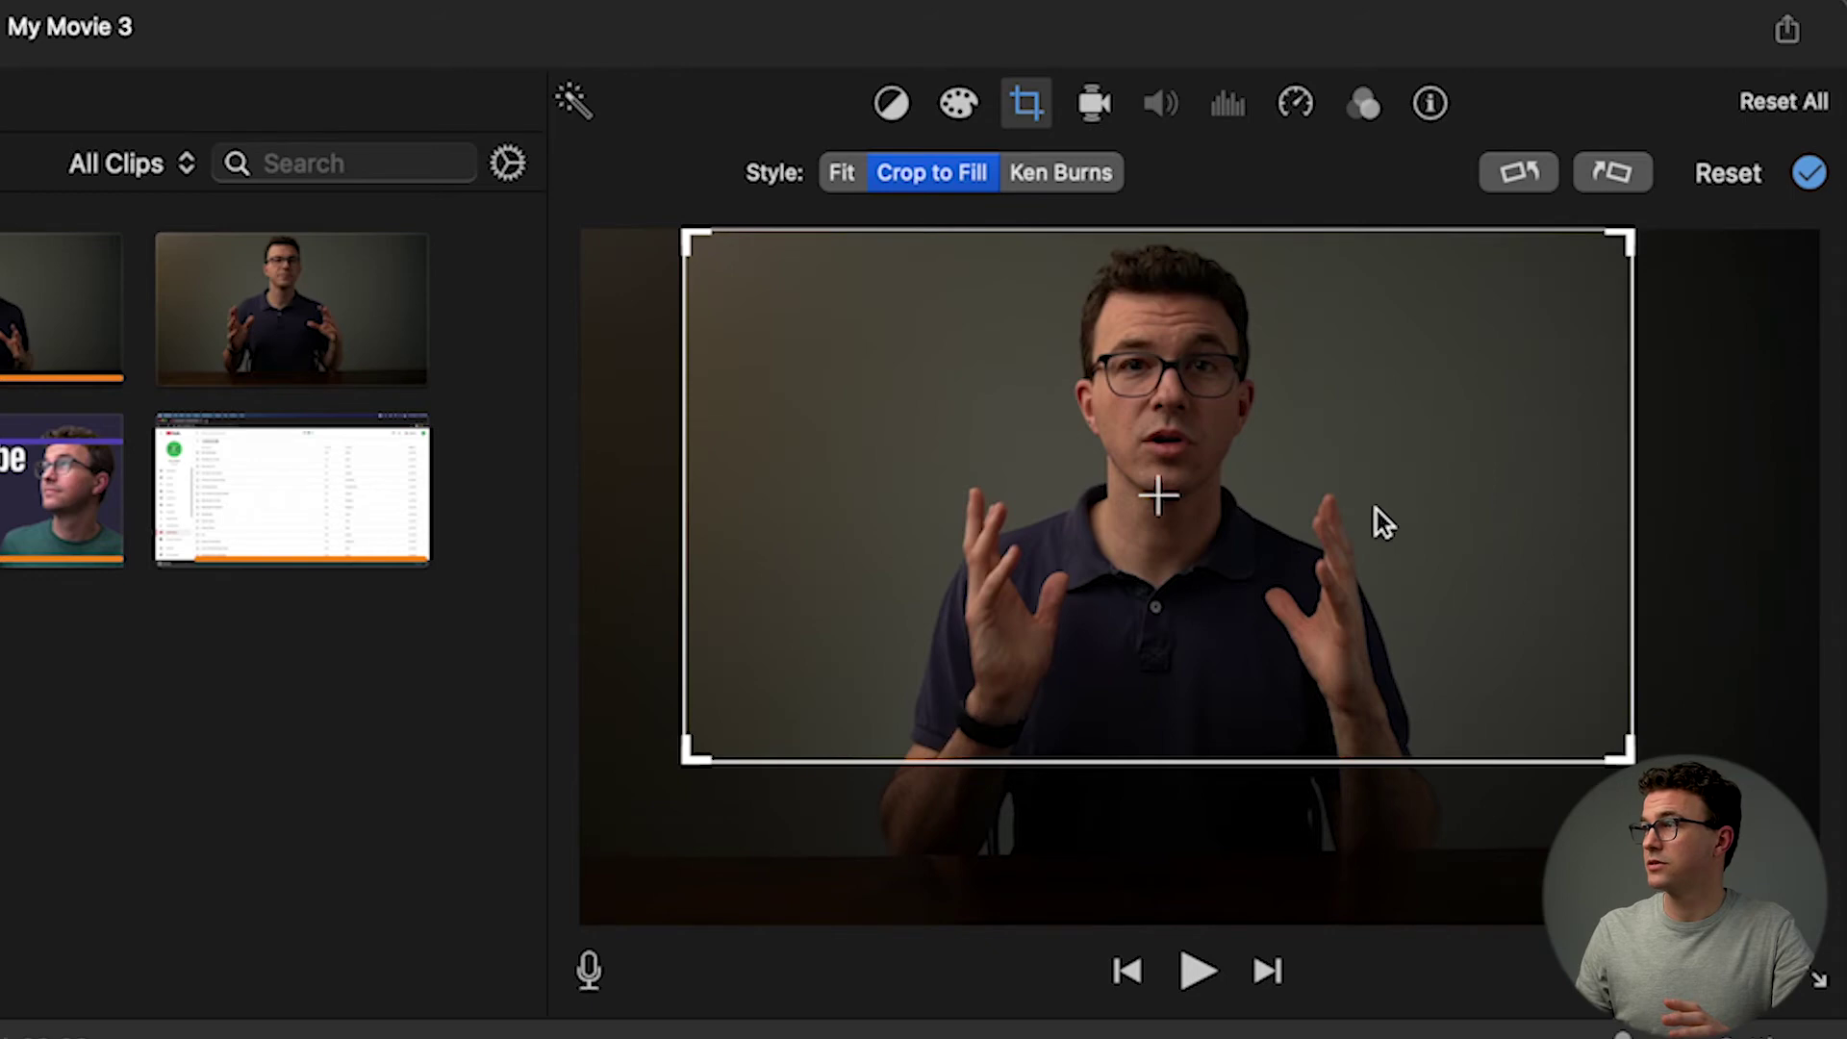
{"action": "left_click_drag", "start_coordinate": [1625, 750], "coordinate": [1620, 746]}
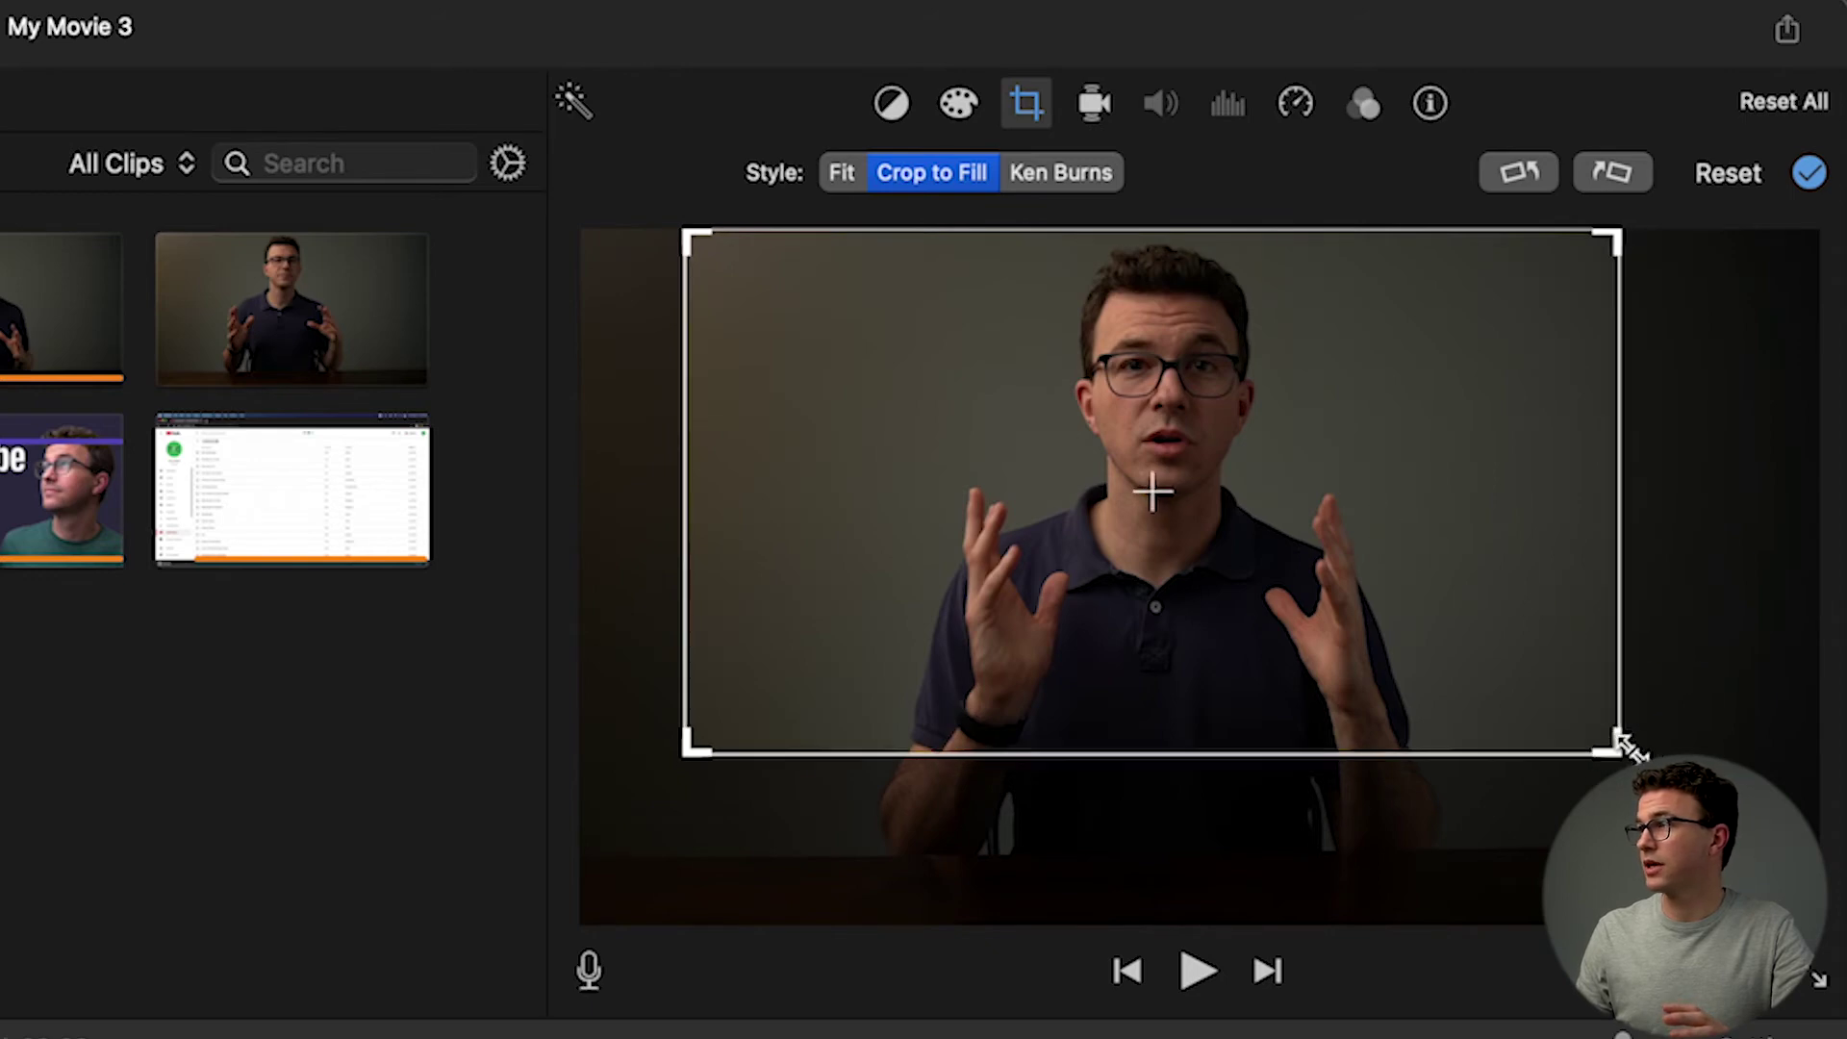
{"action": "left_click", "coordinate": [1811, 173]}
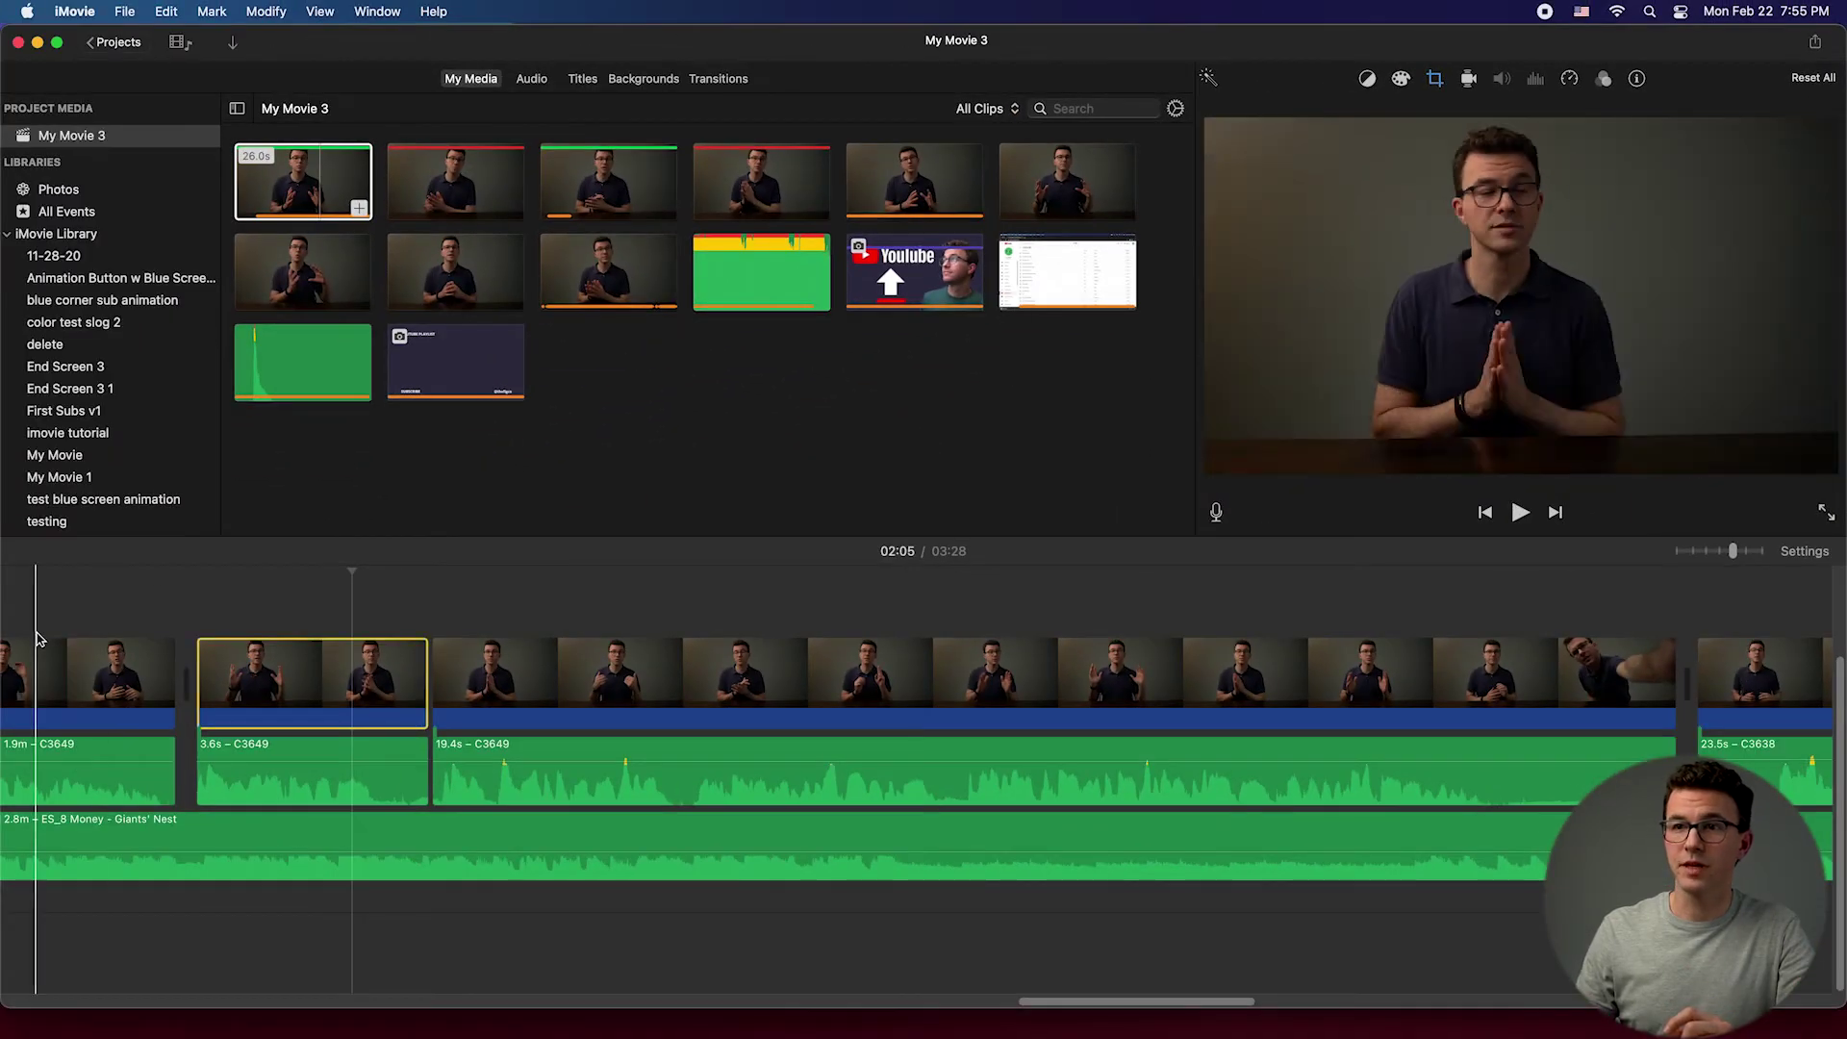
Step: Play back the cut into the cropped clip starting from 02:01
{"action": "left_click", "coordinate": [99, 625]}
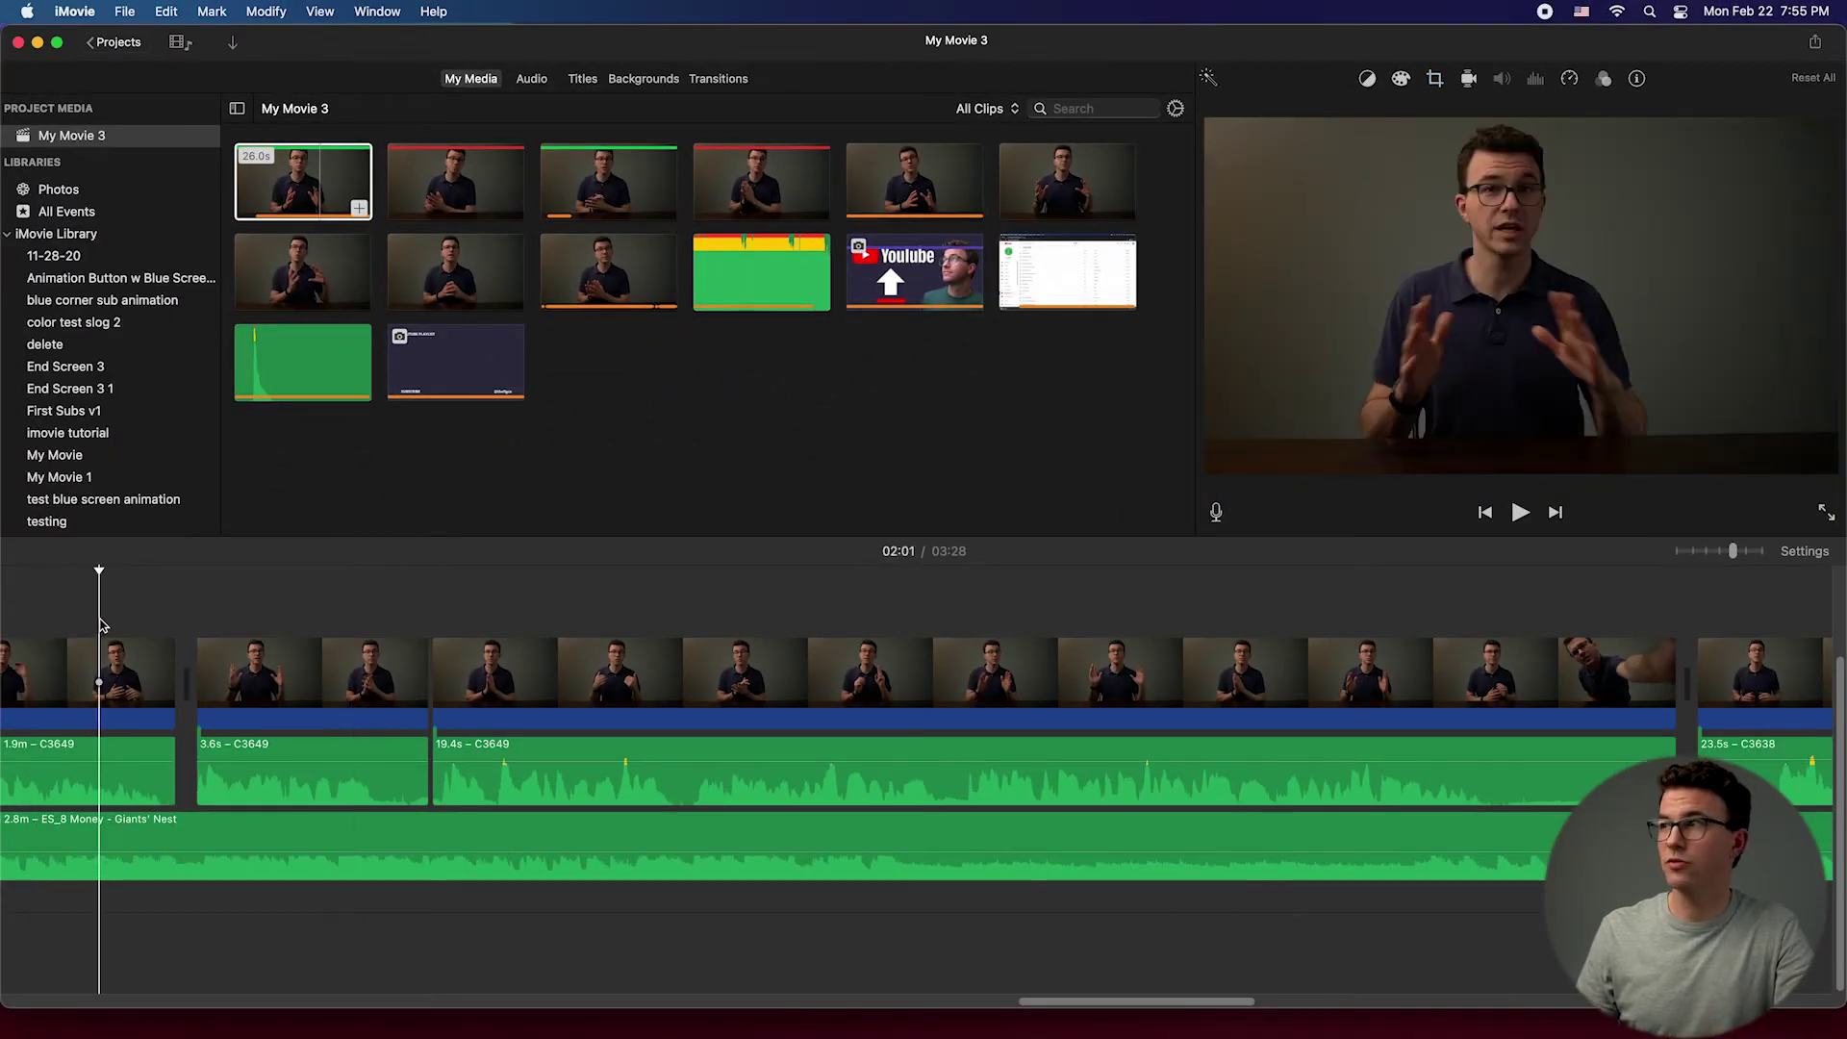
{"action": "key", "text": "space"}
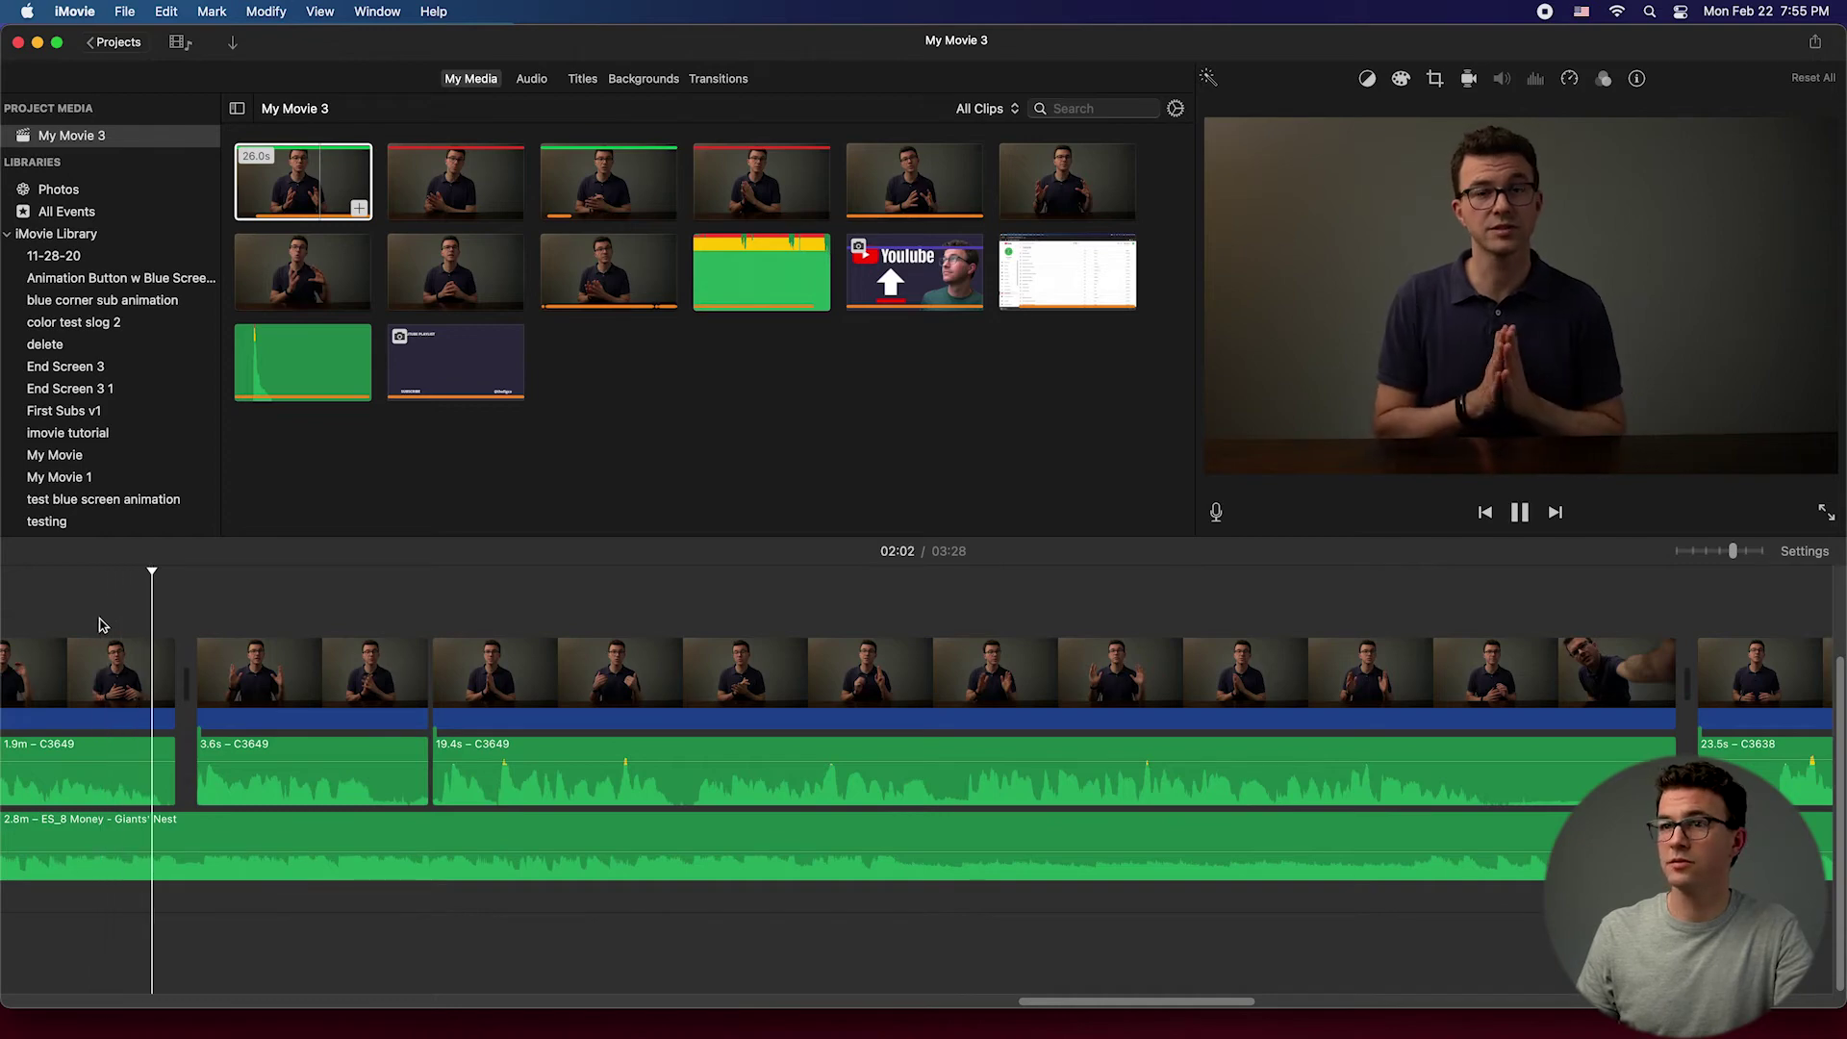
{"action": "key", "text": "space"}
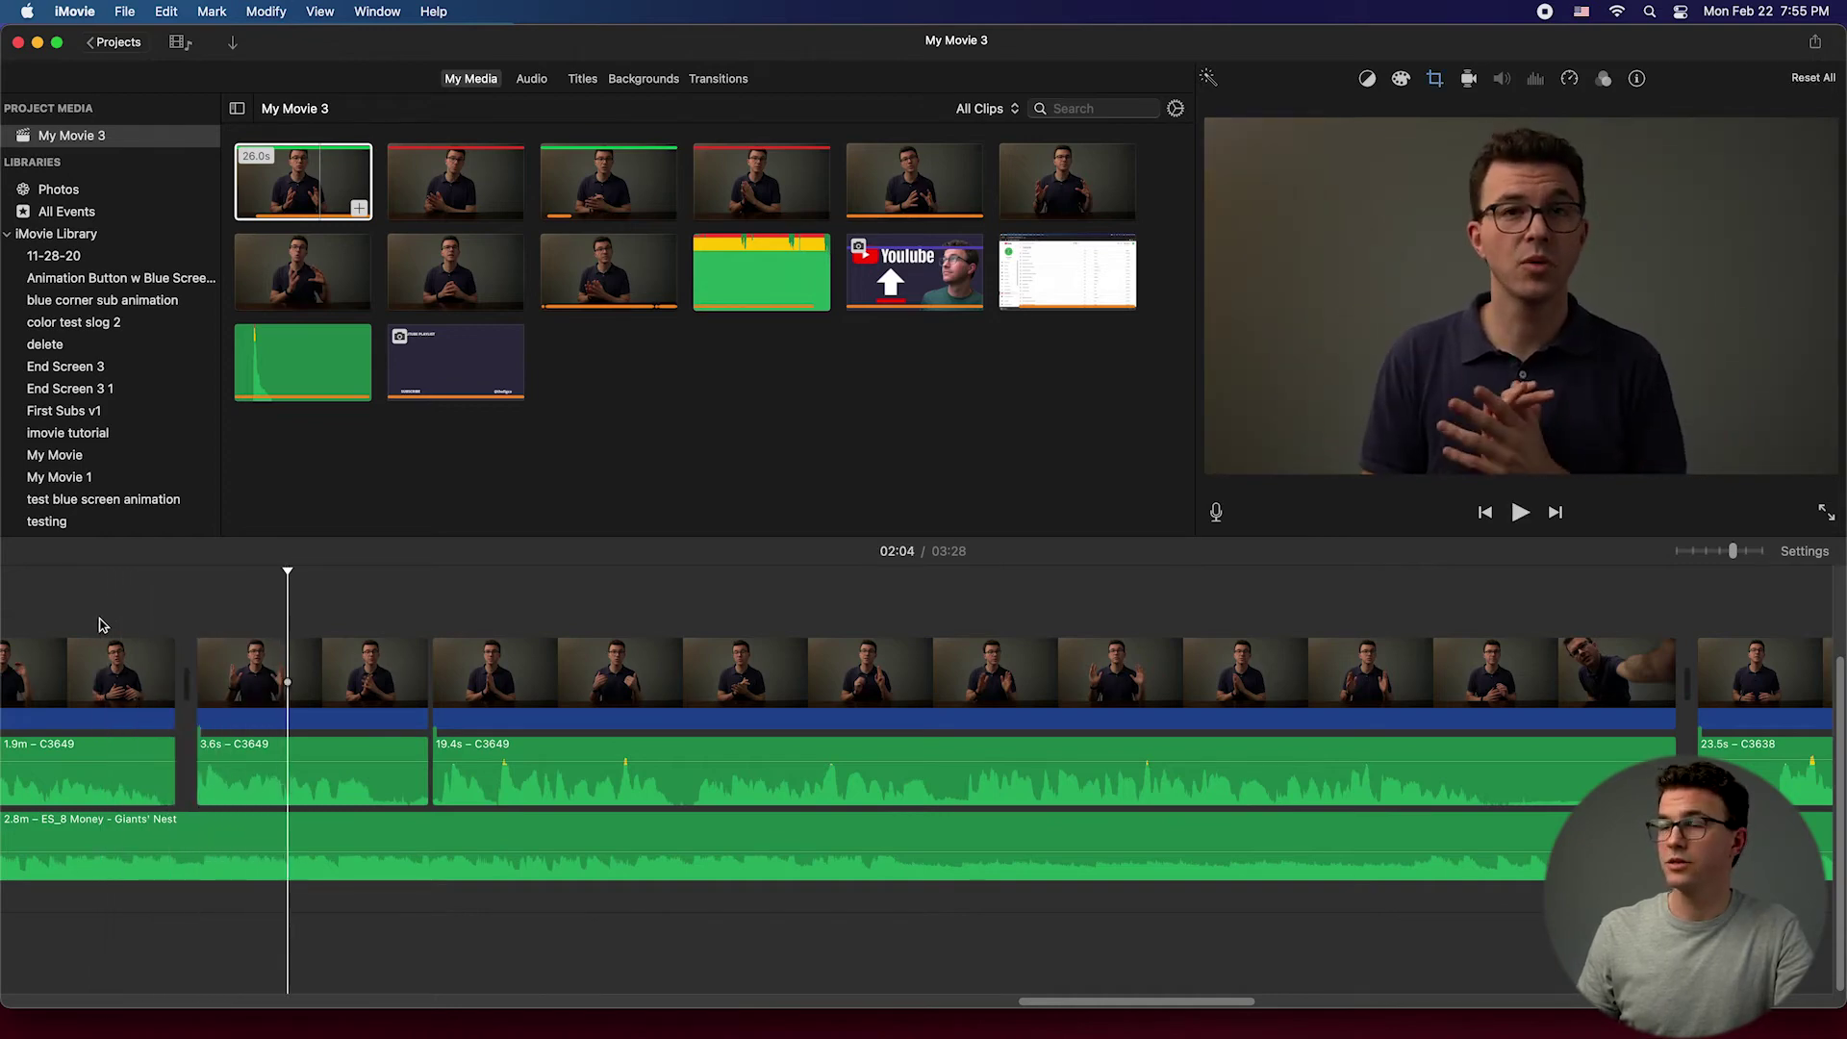
{"action": "key", "text": "space"}
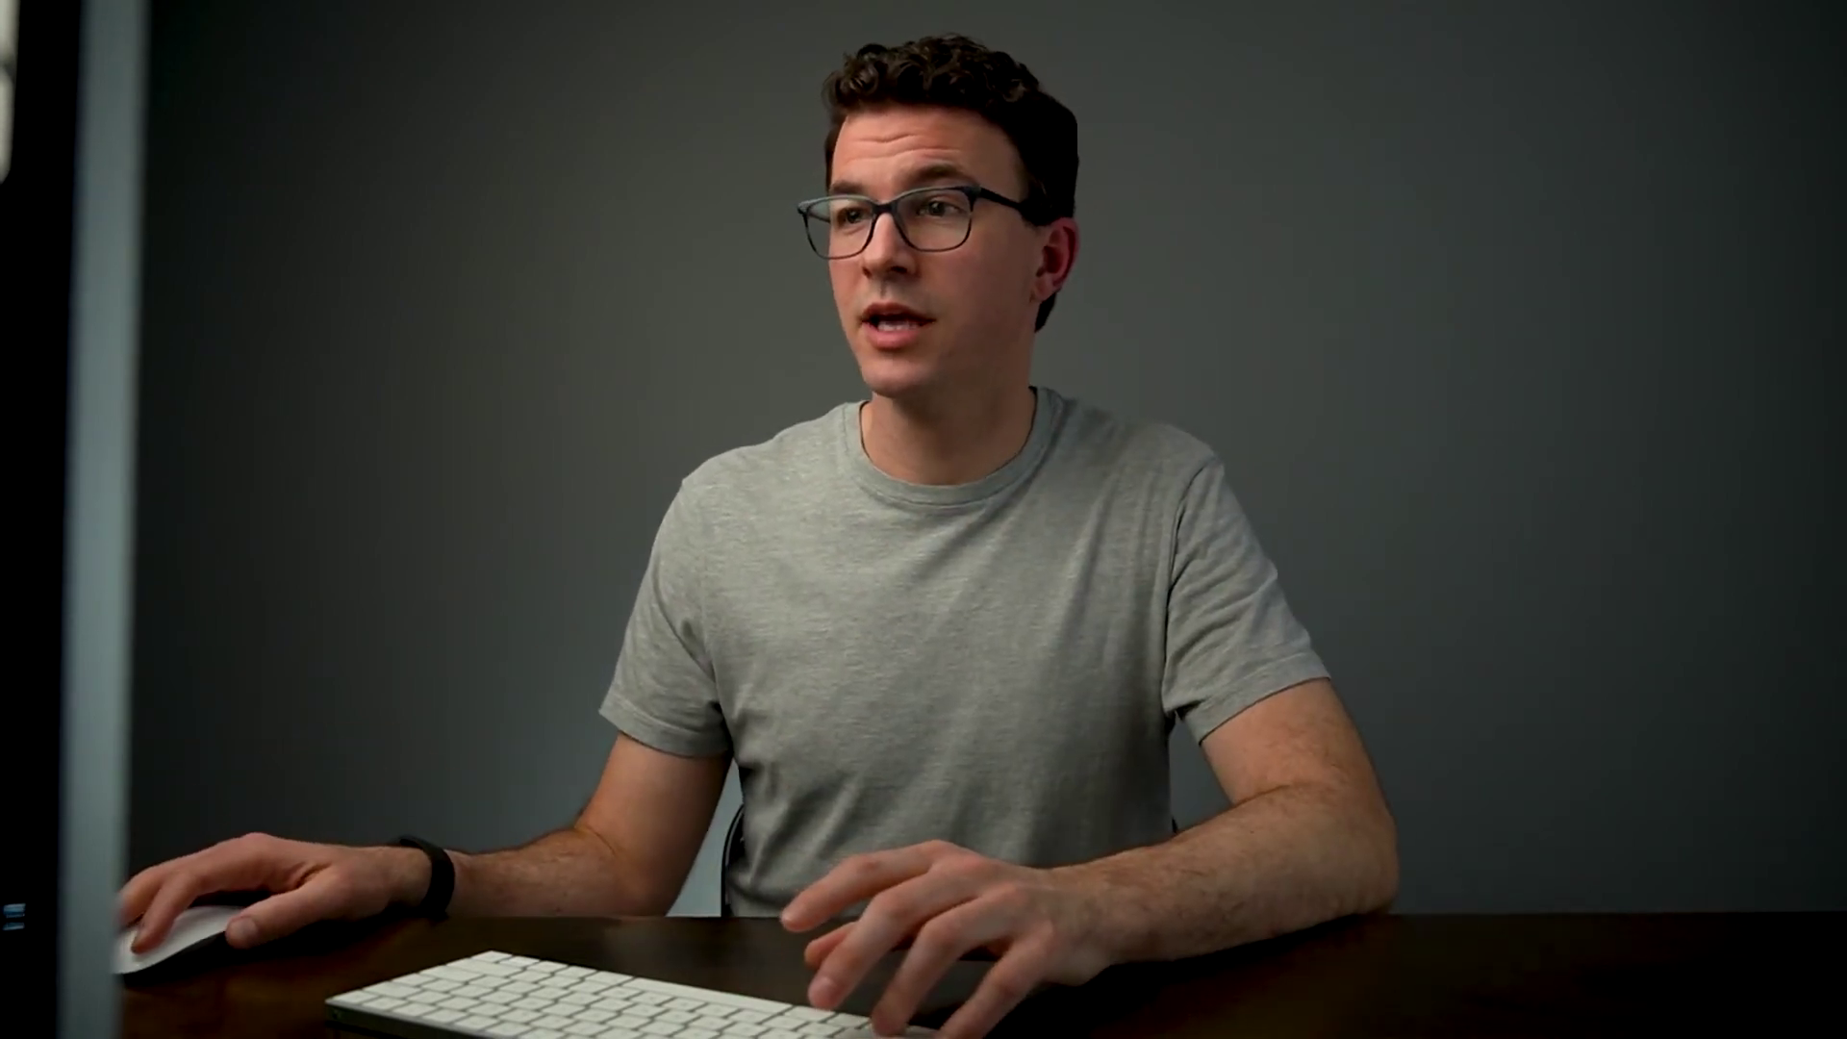
Step: Split the 19.4-second C3649 video clip at 02:10
{"action": "left_click", "coordinate": [679, 673]}
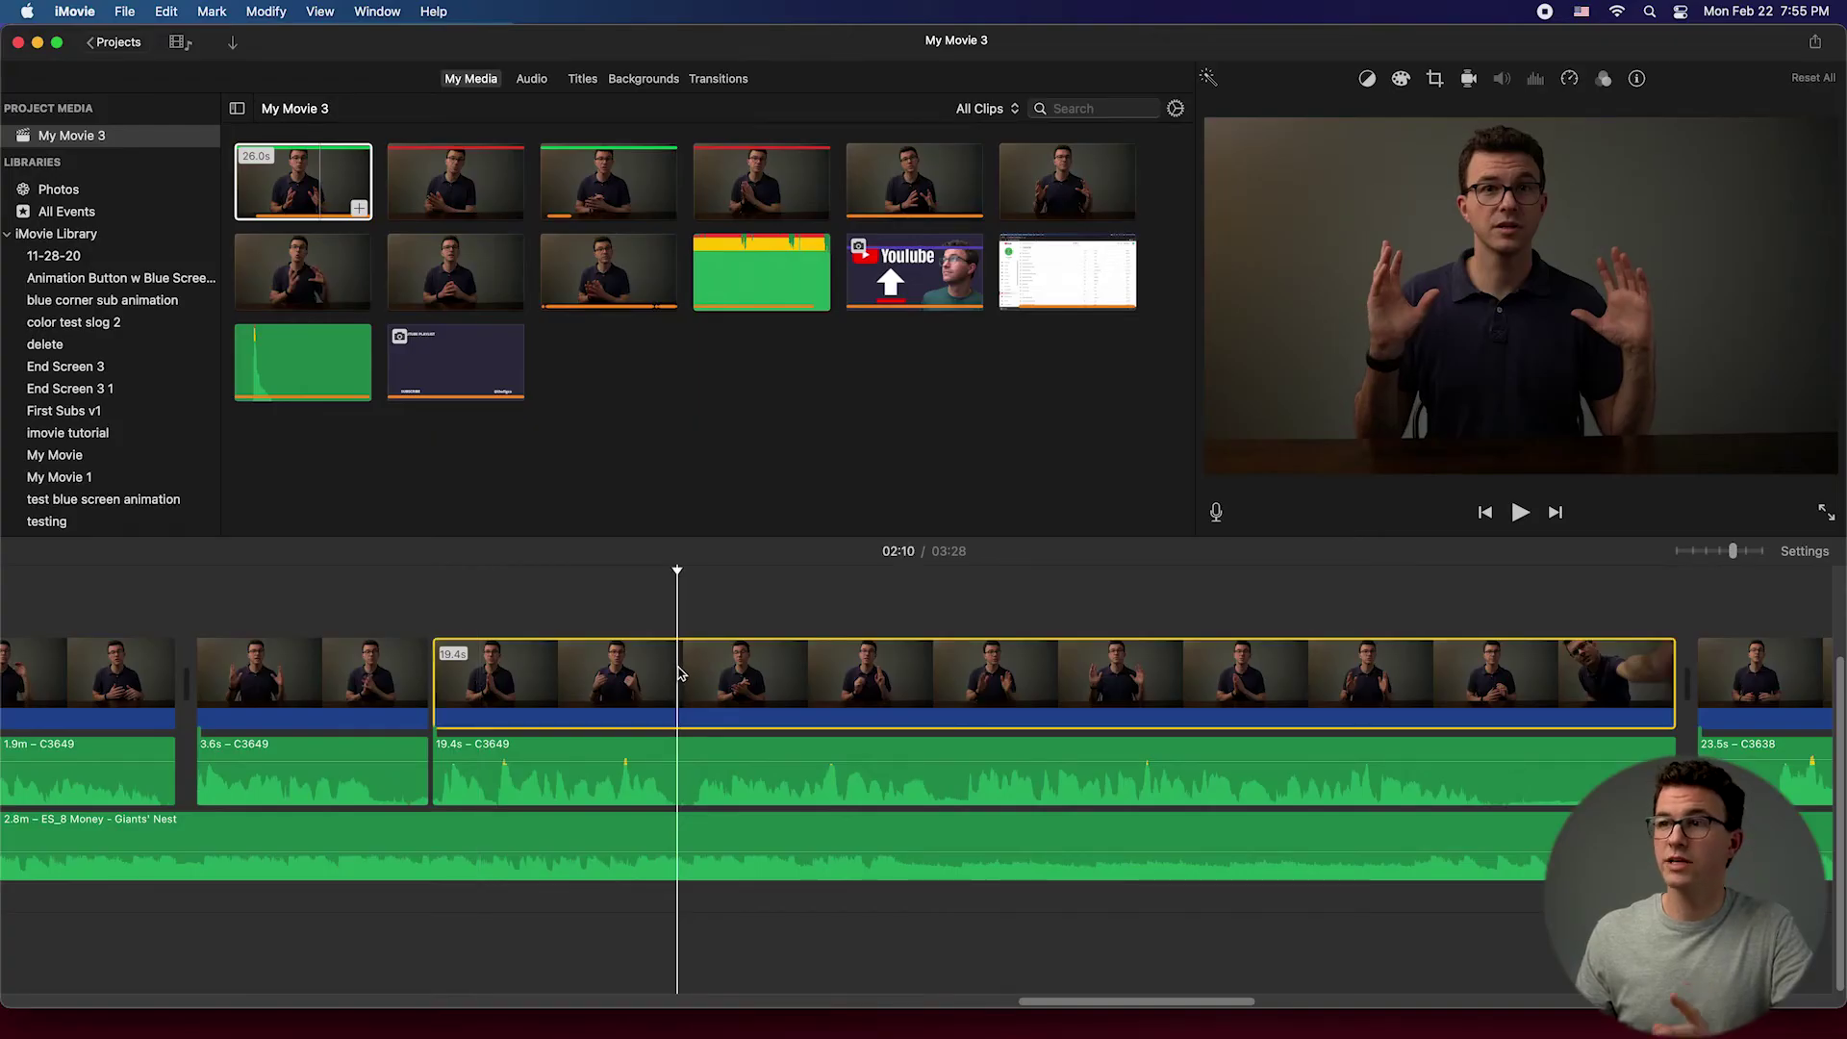
{"action": "right_click", "coordinate": [679, 674]}
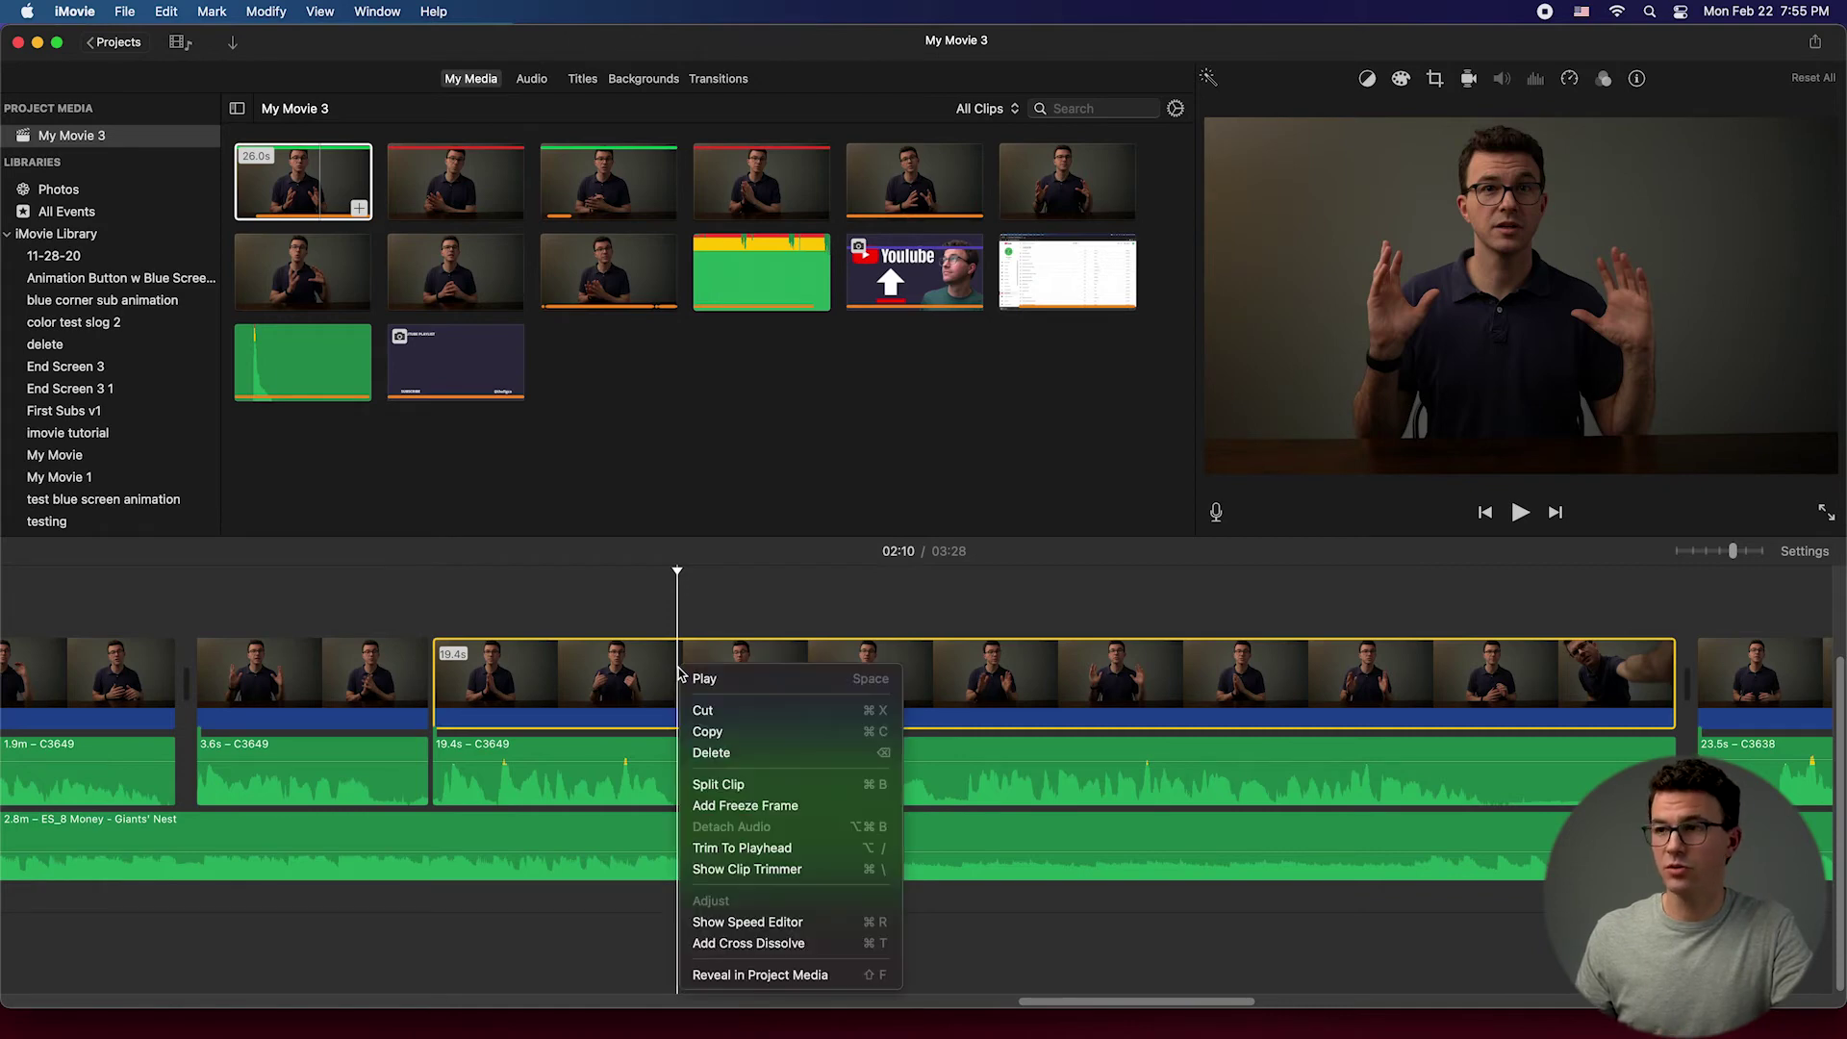
{"action": "left_click", "coordinate": [718, 783]}
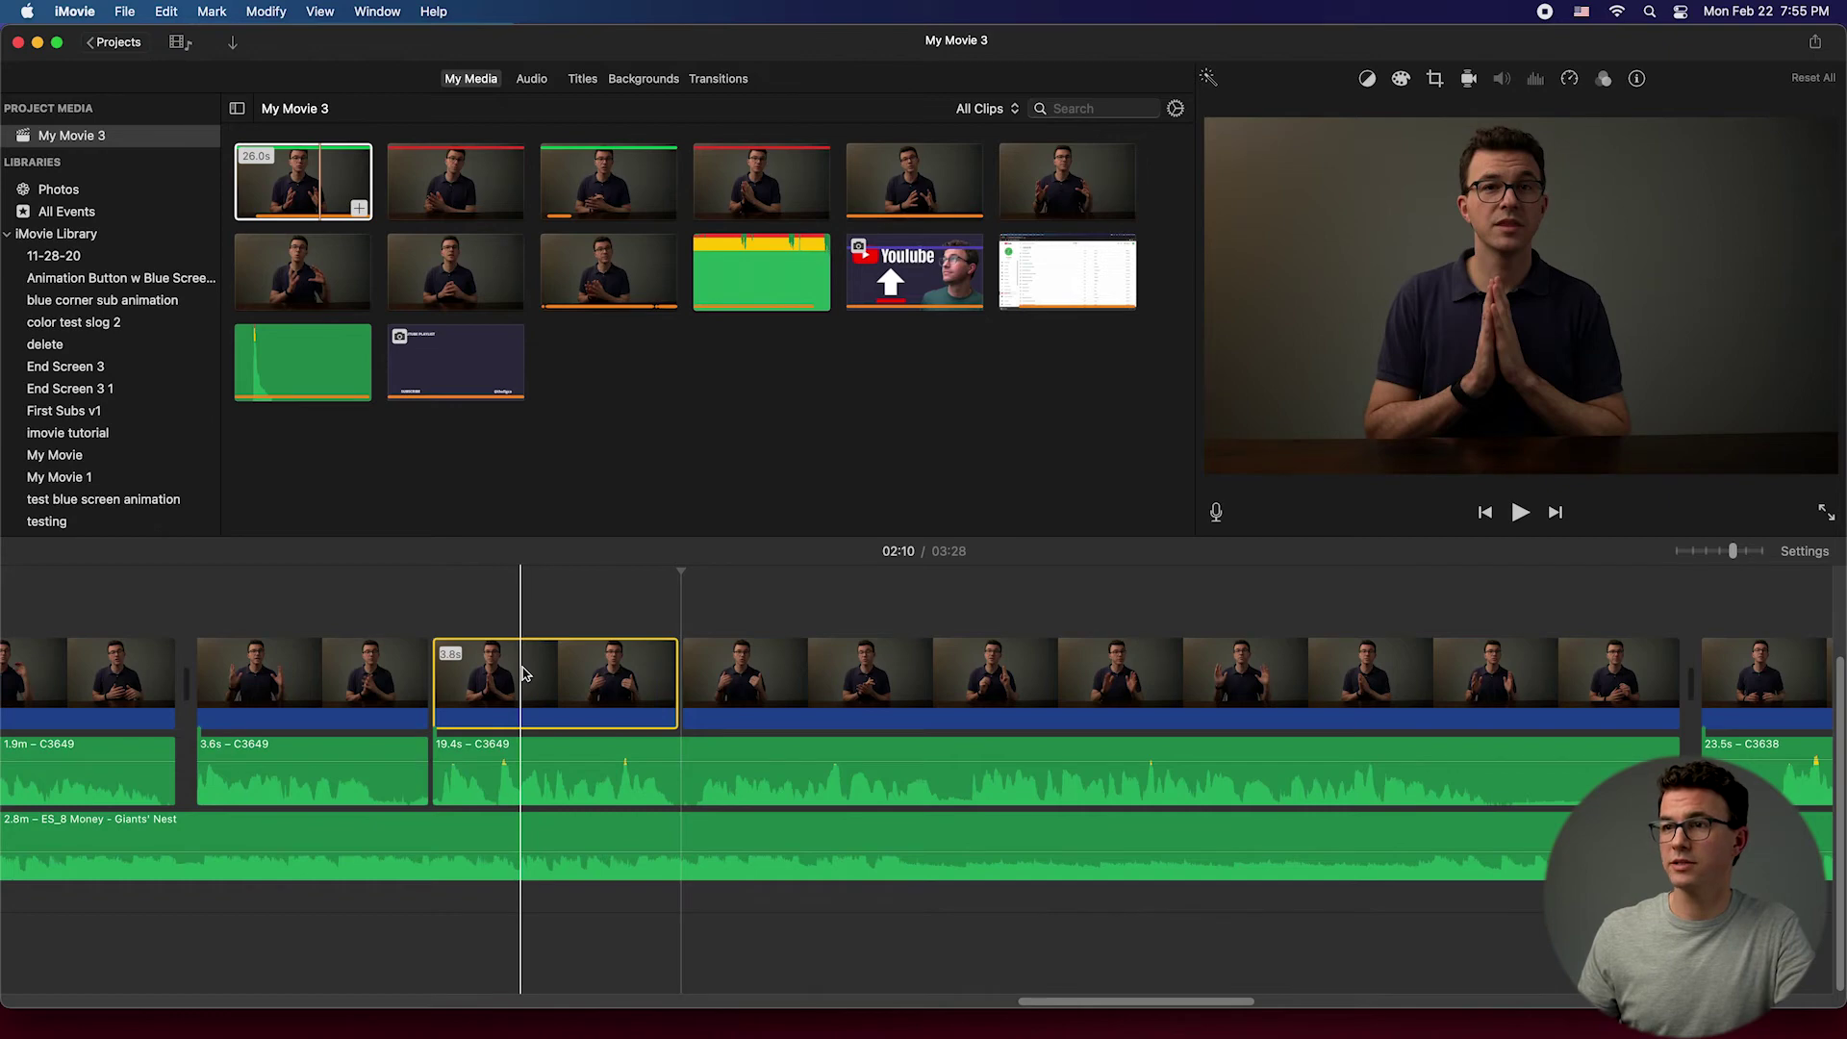
Step: Apply Ken Burns to the 3.8-second clip, starting on the full frame and ending tightly on the speaker's head and upper chest
{"action": "left_click", "coordinate": [1435, 81]}
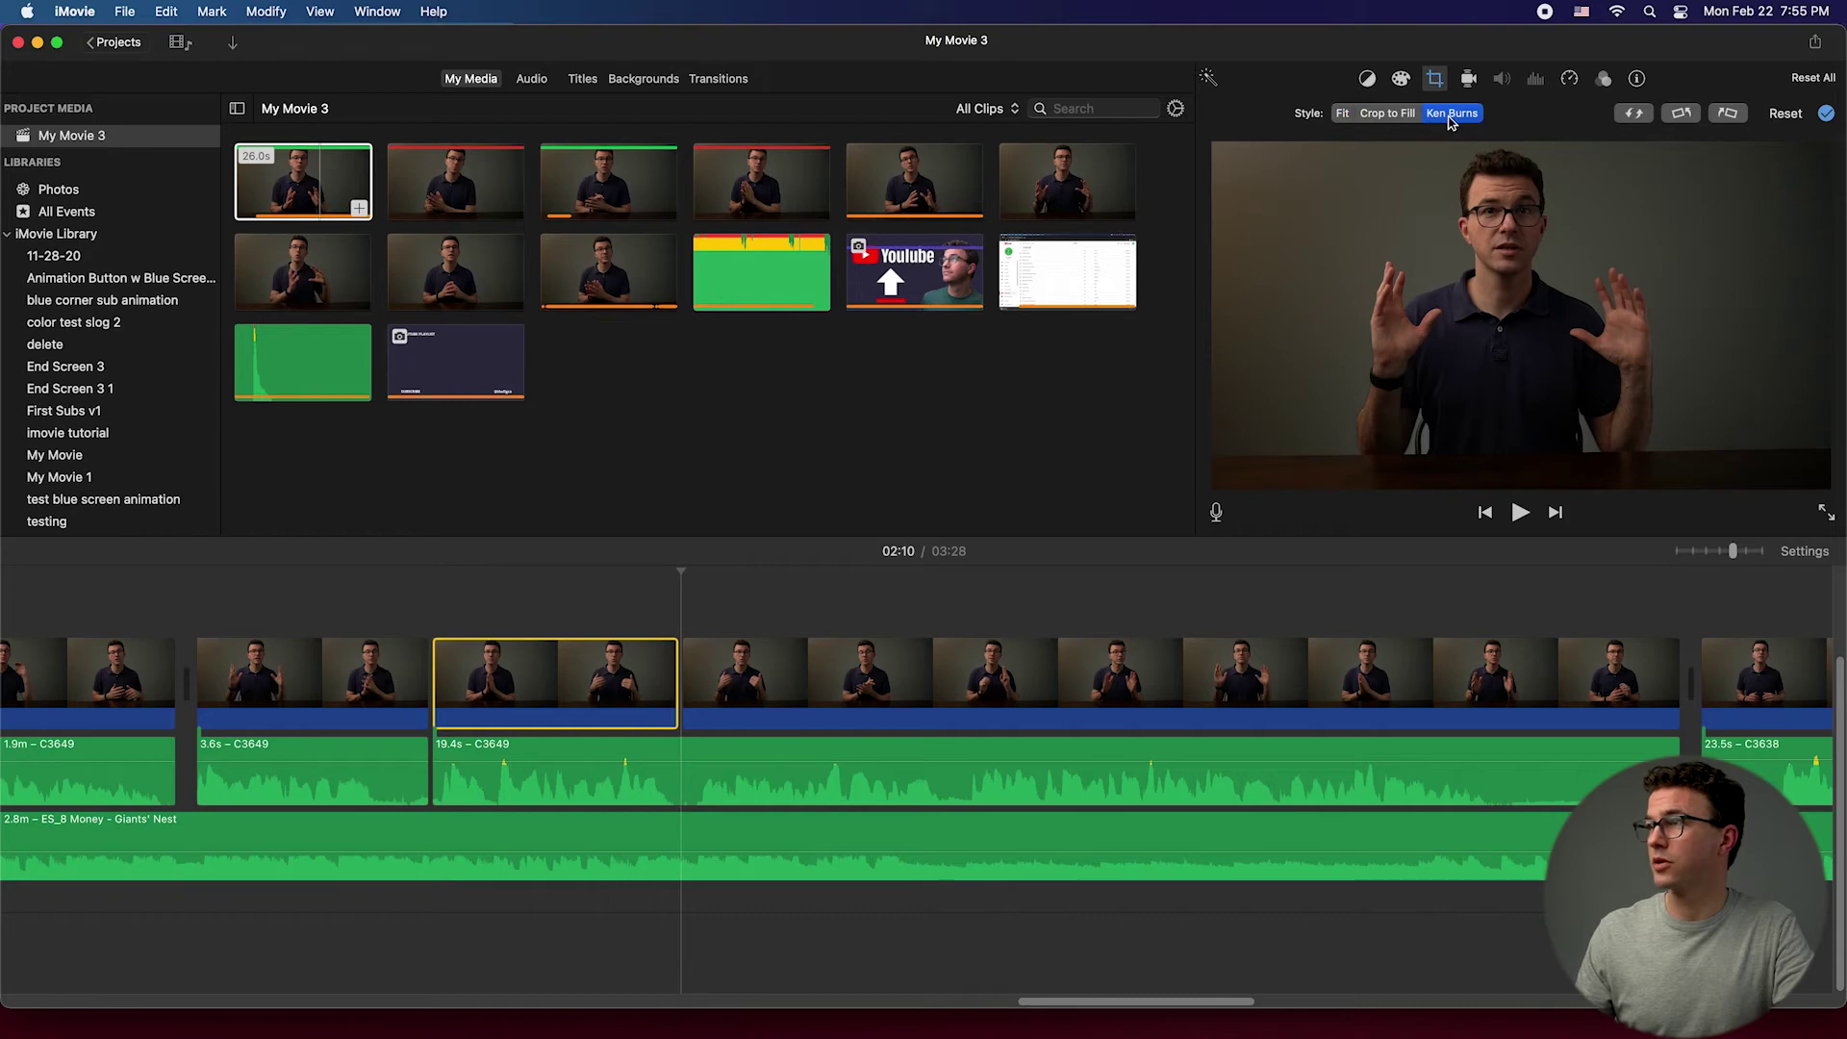
{"action": "left_click", "coordinate": [1451, 114]}
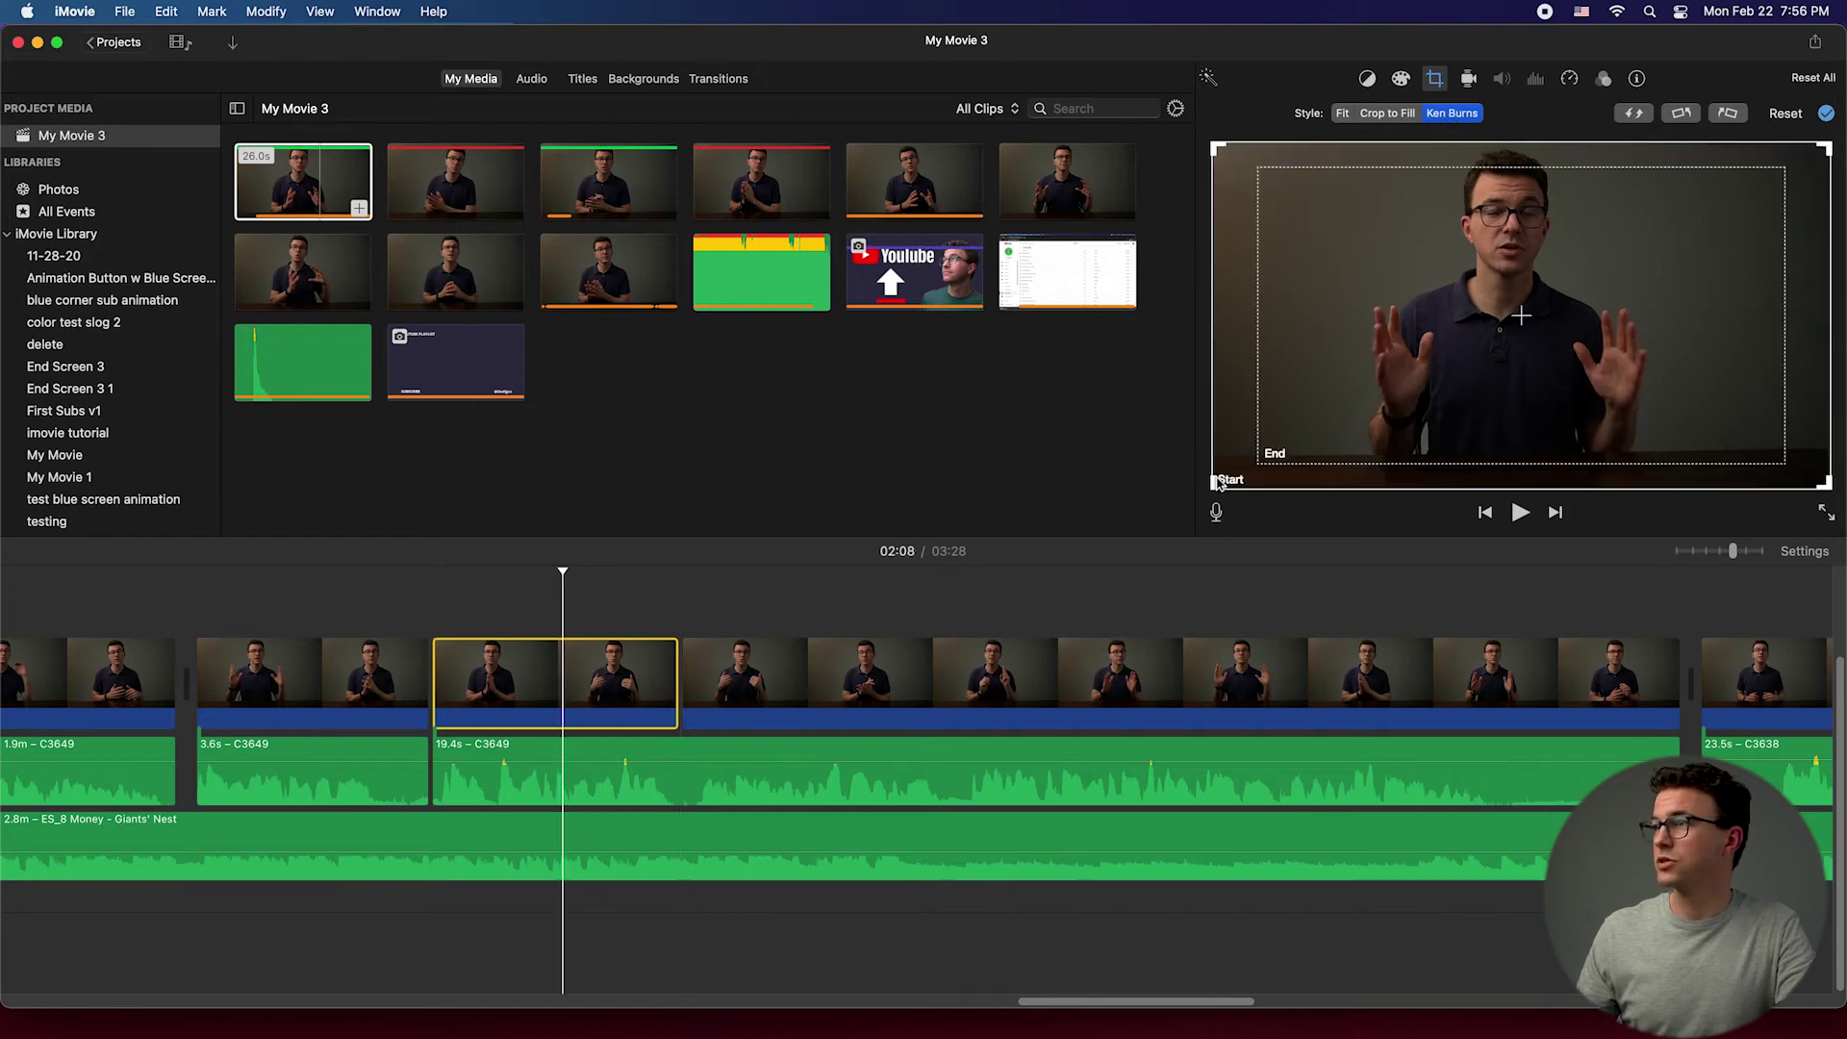
{"action": "left_click", "coordinate": [1320, 387]}
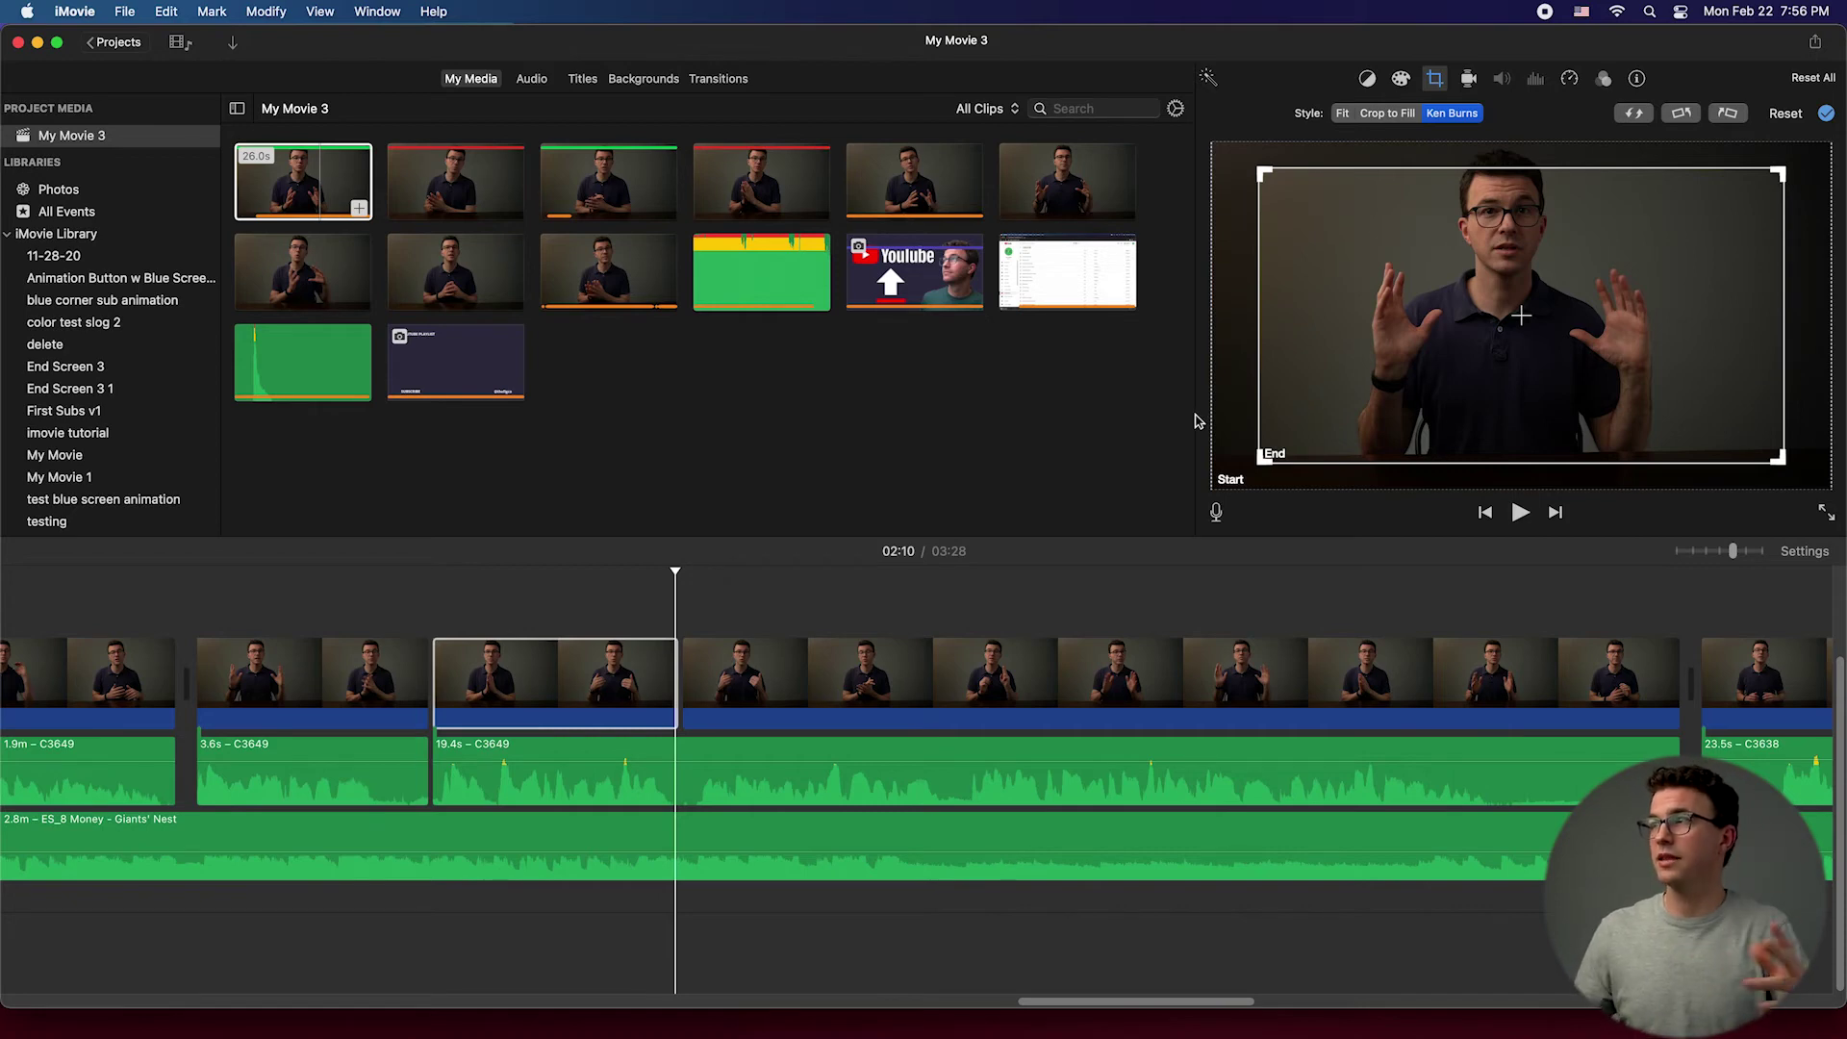
{"action": "left_click_drag", "start_coordinate": [1352, 345], "coordinate": [1340, 320]}
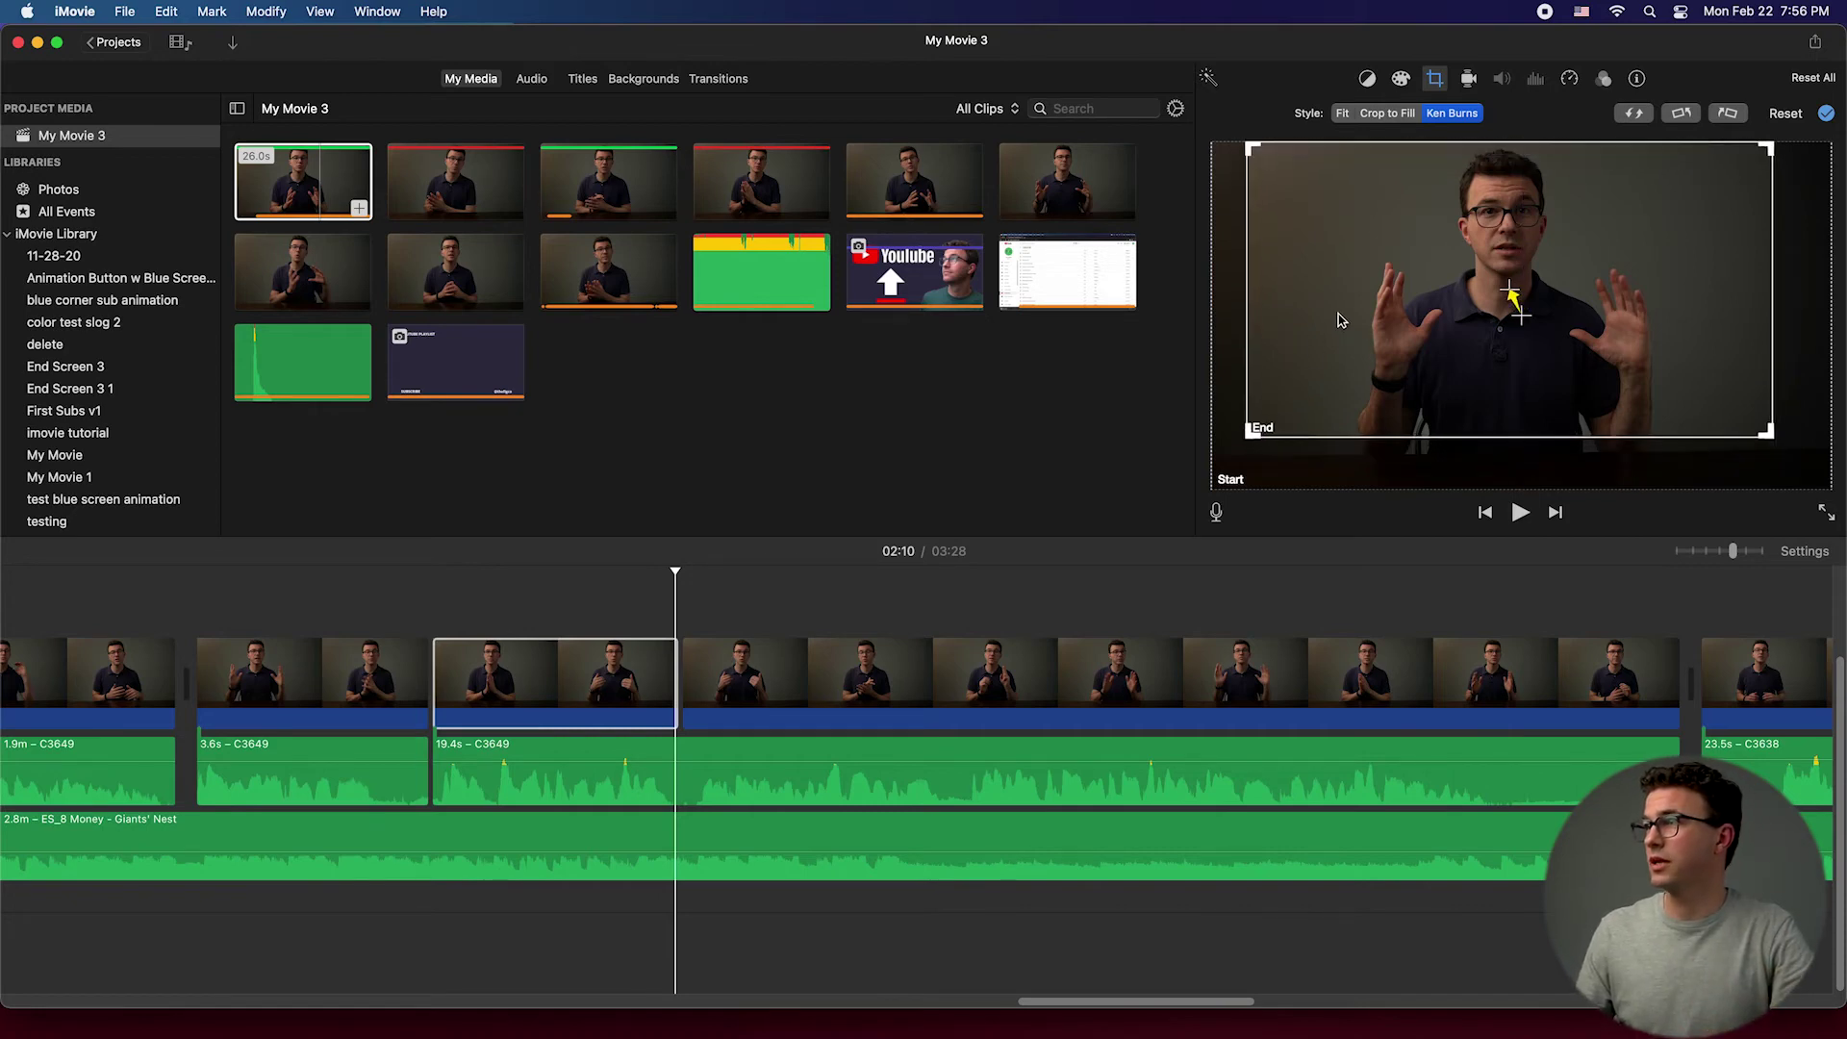
{"action": "left_click_drag", "start_coordinate": [1253, 441], "coordinate": [1352, 352]}
{"action": "left_click_drag", "start_coordinate": [1602, 241], "coordinate": [1511, 236]}
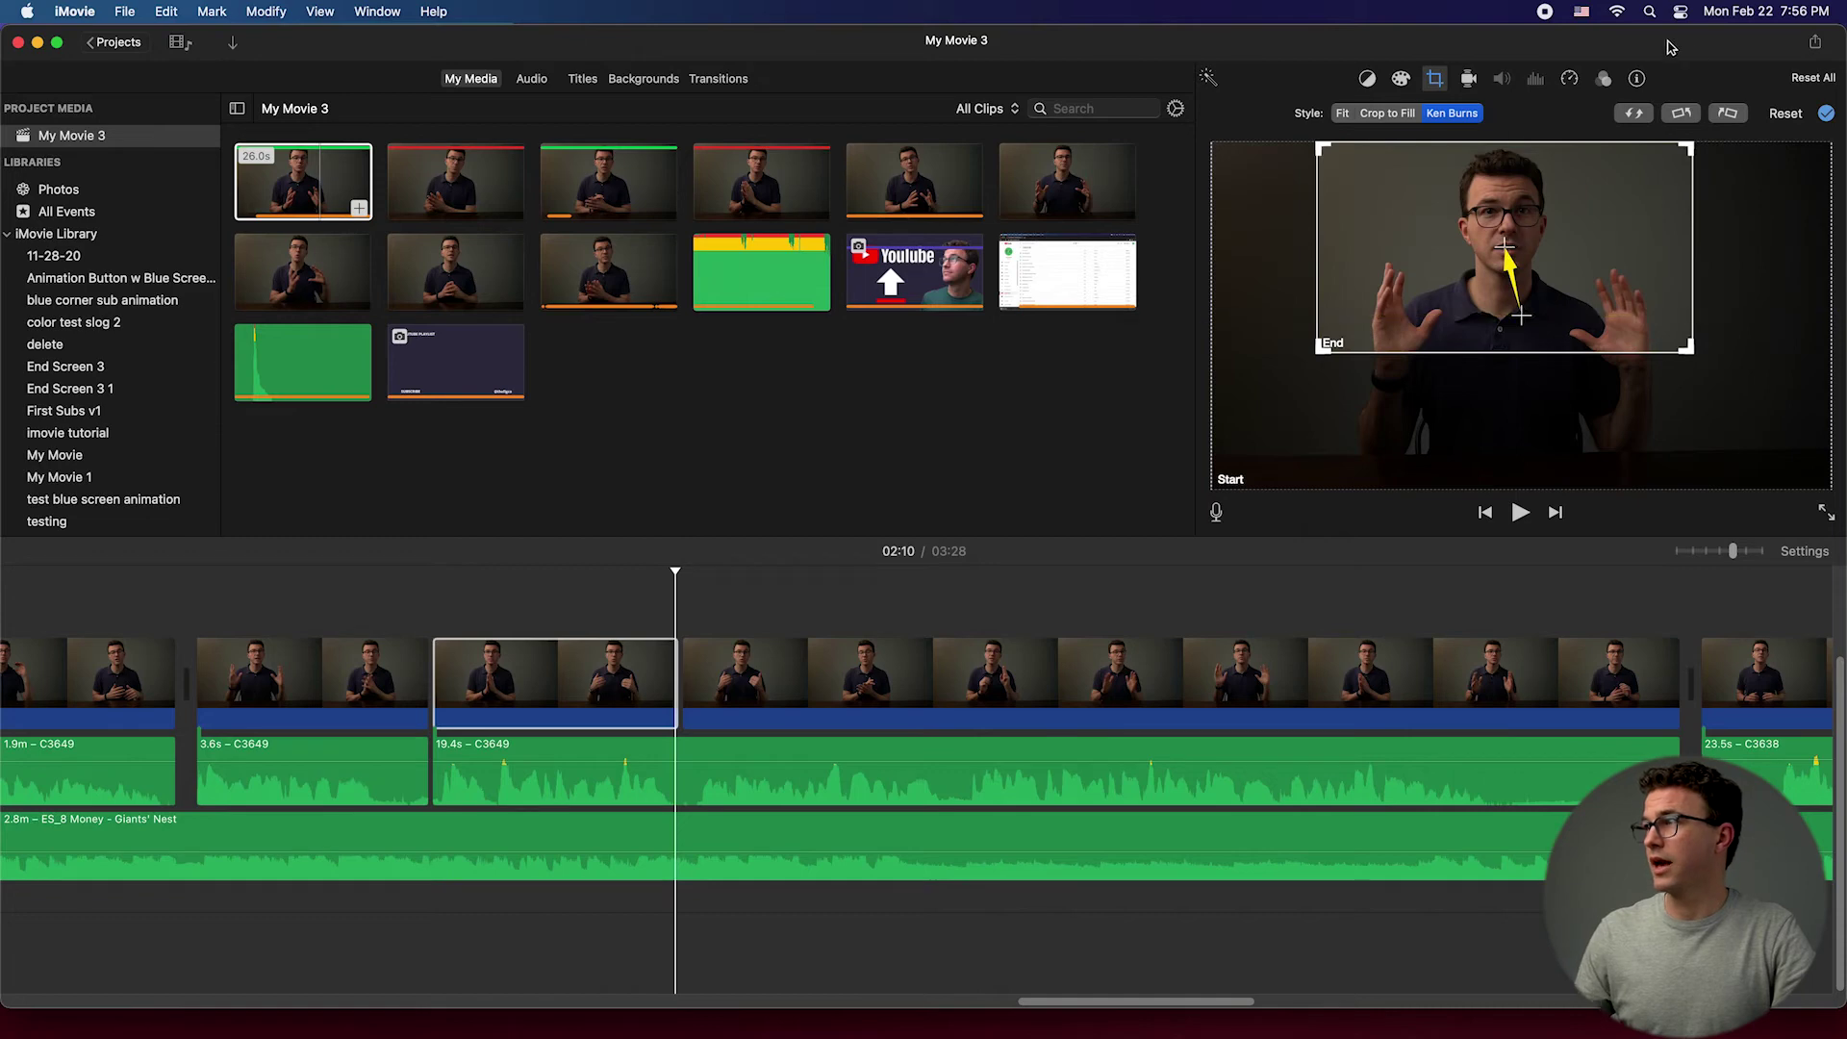
{"action": "left_click", "coordinate": [1825, 115]}
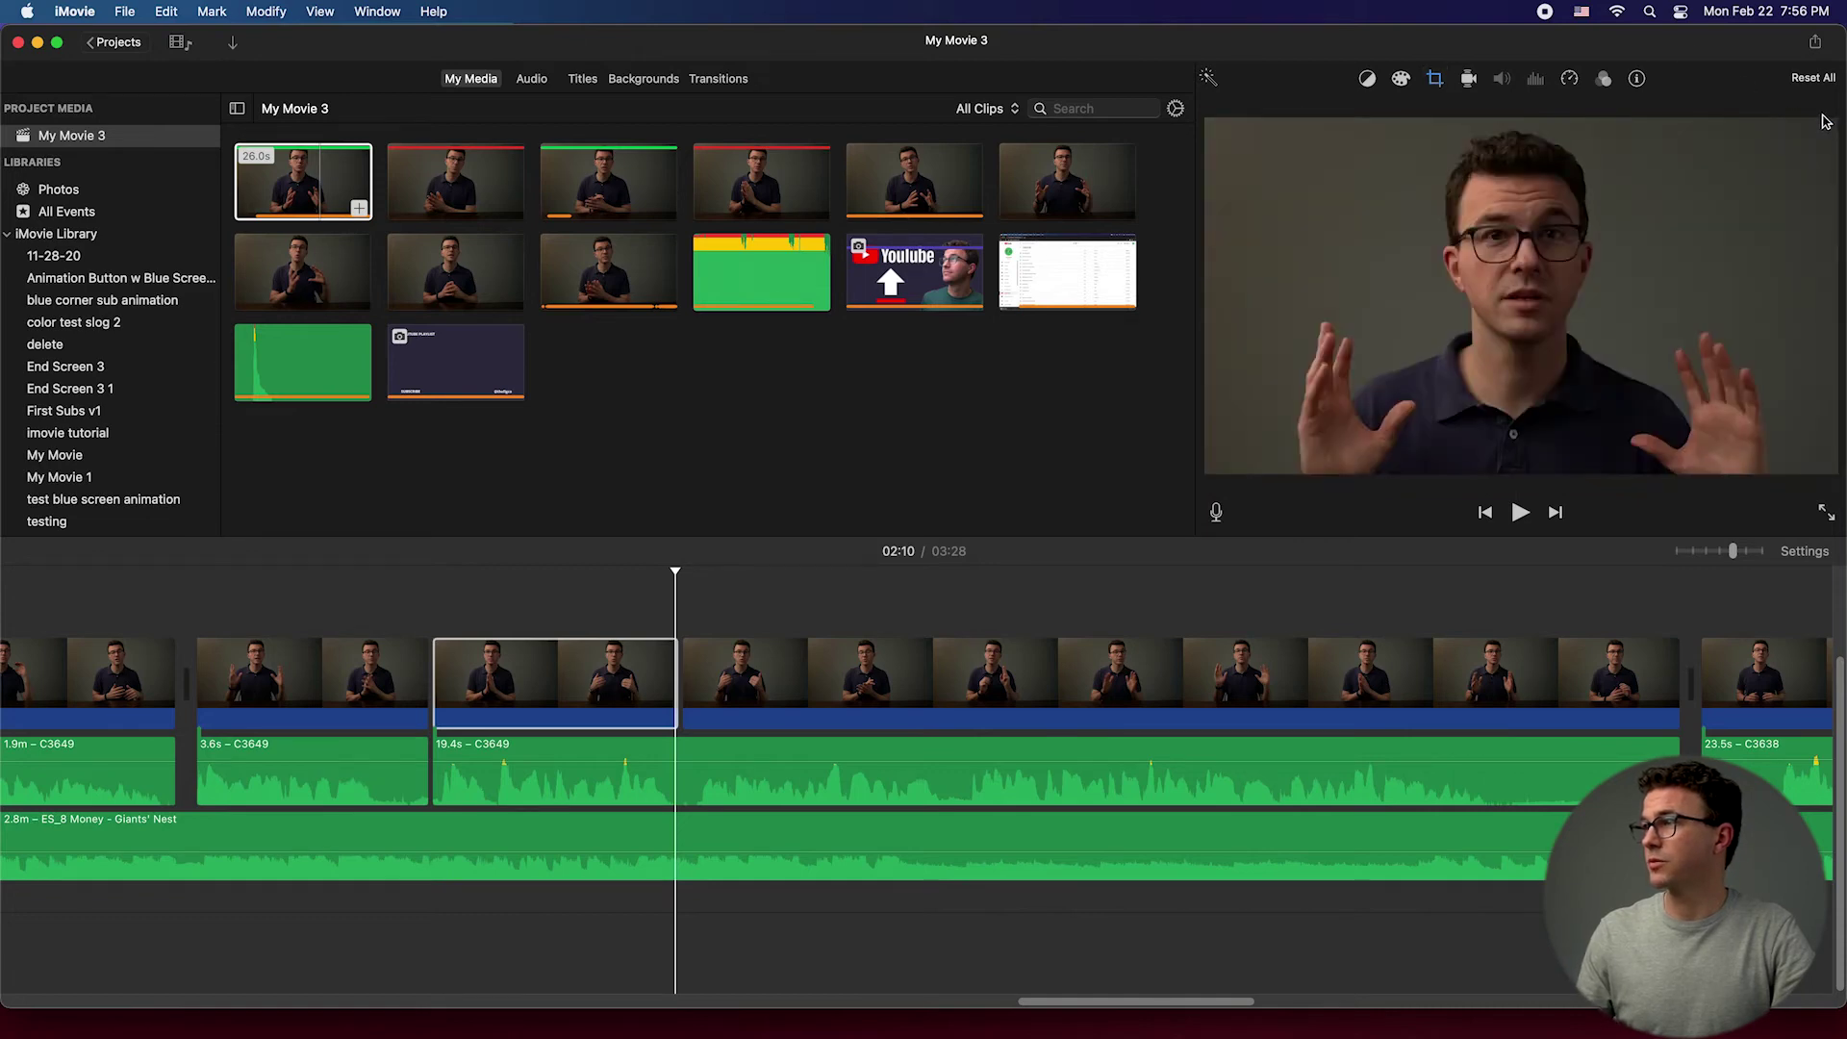
Step: Play back the Ken Burns zoom from the end of the preceding 3.6-second clip
{"action": "left_click", "coordinate": [415, 598]}
{"action": "key", "text": "space"}
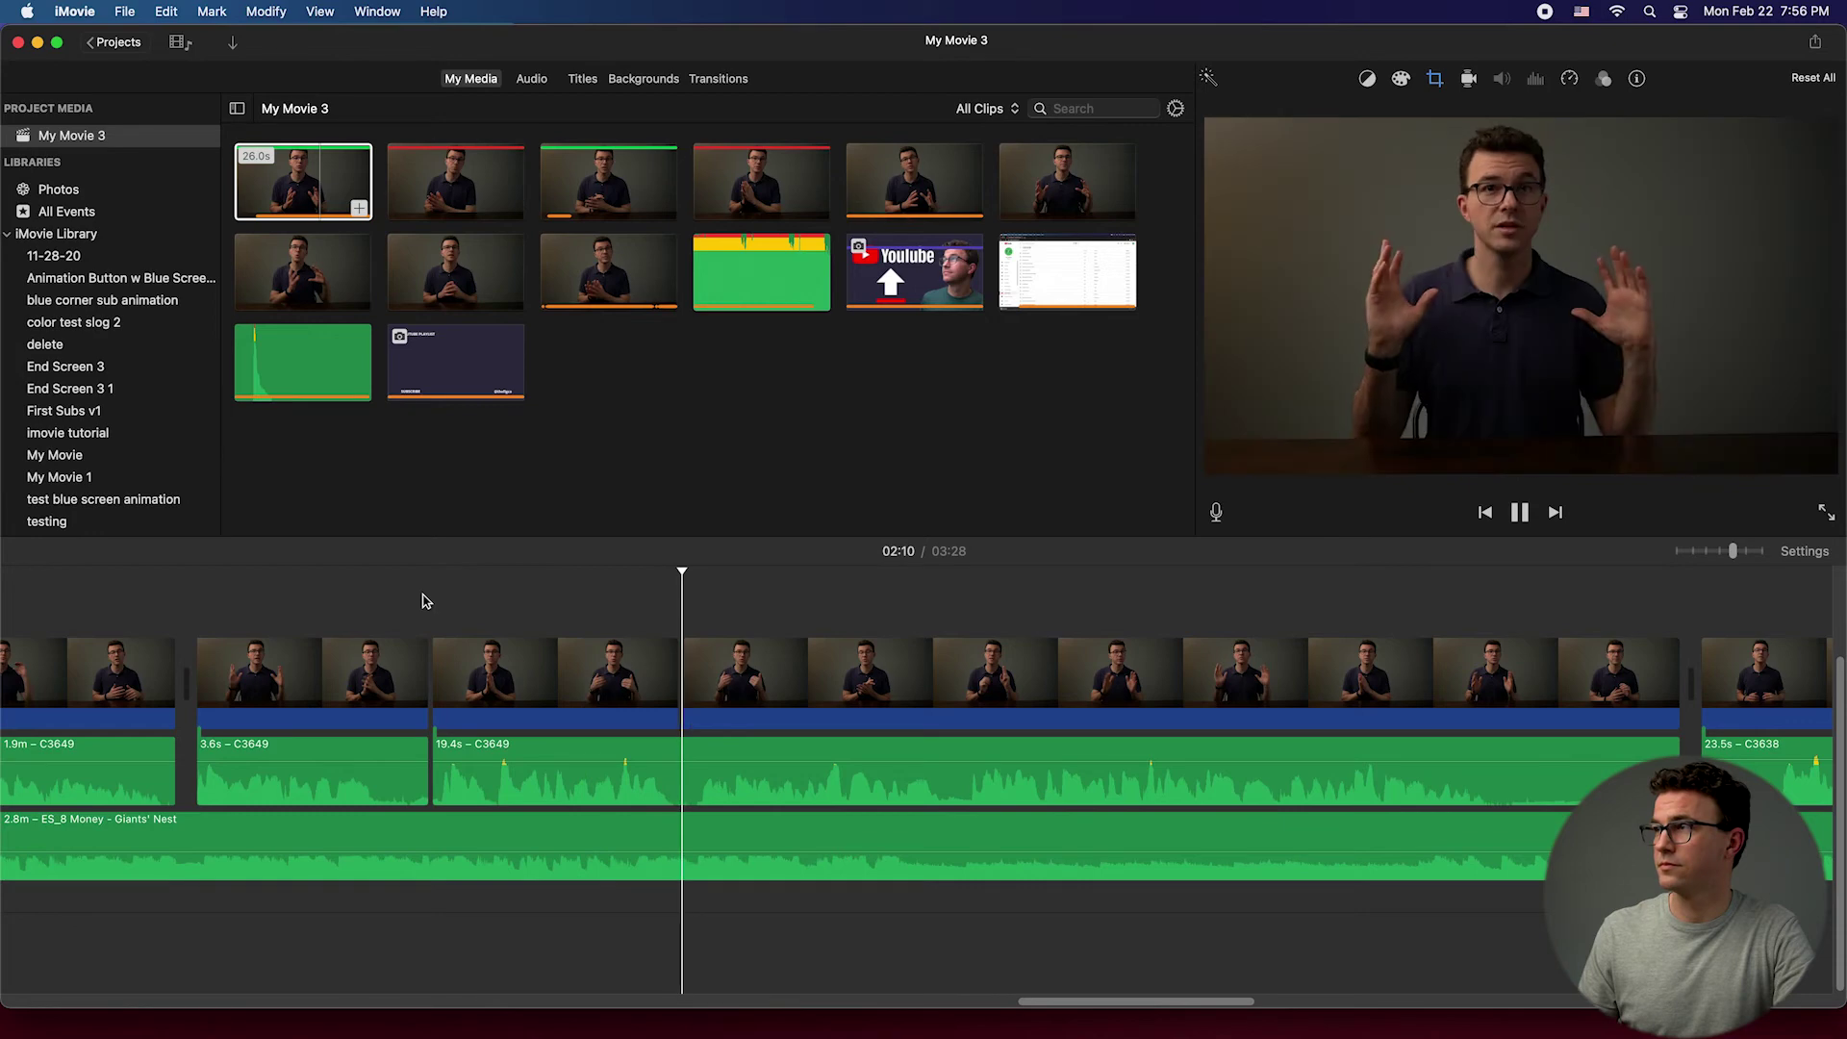
{"action": "key", "text": "space"}
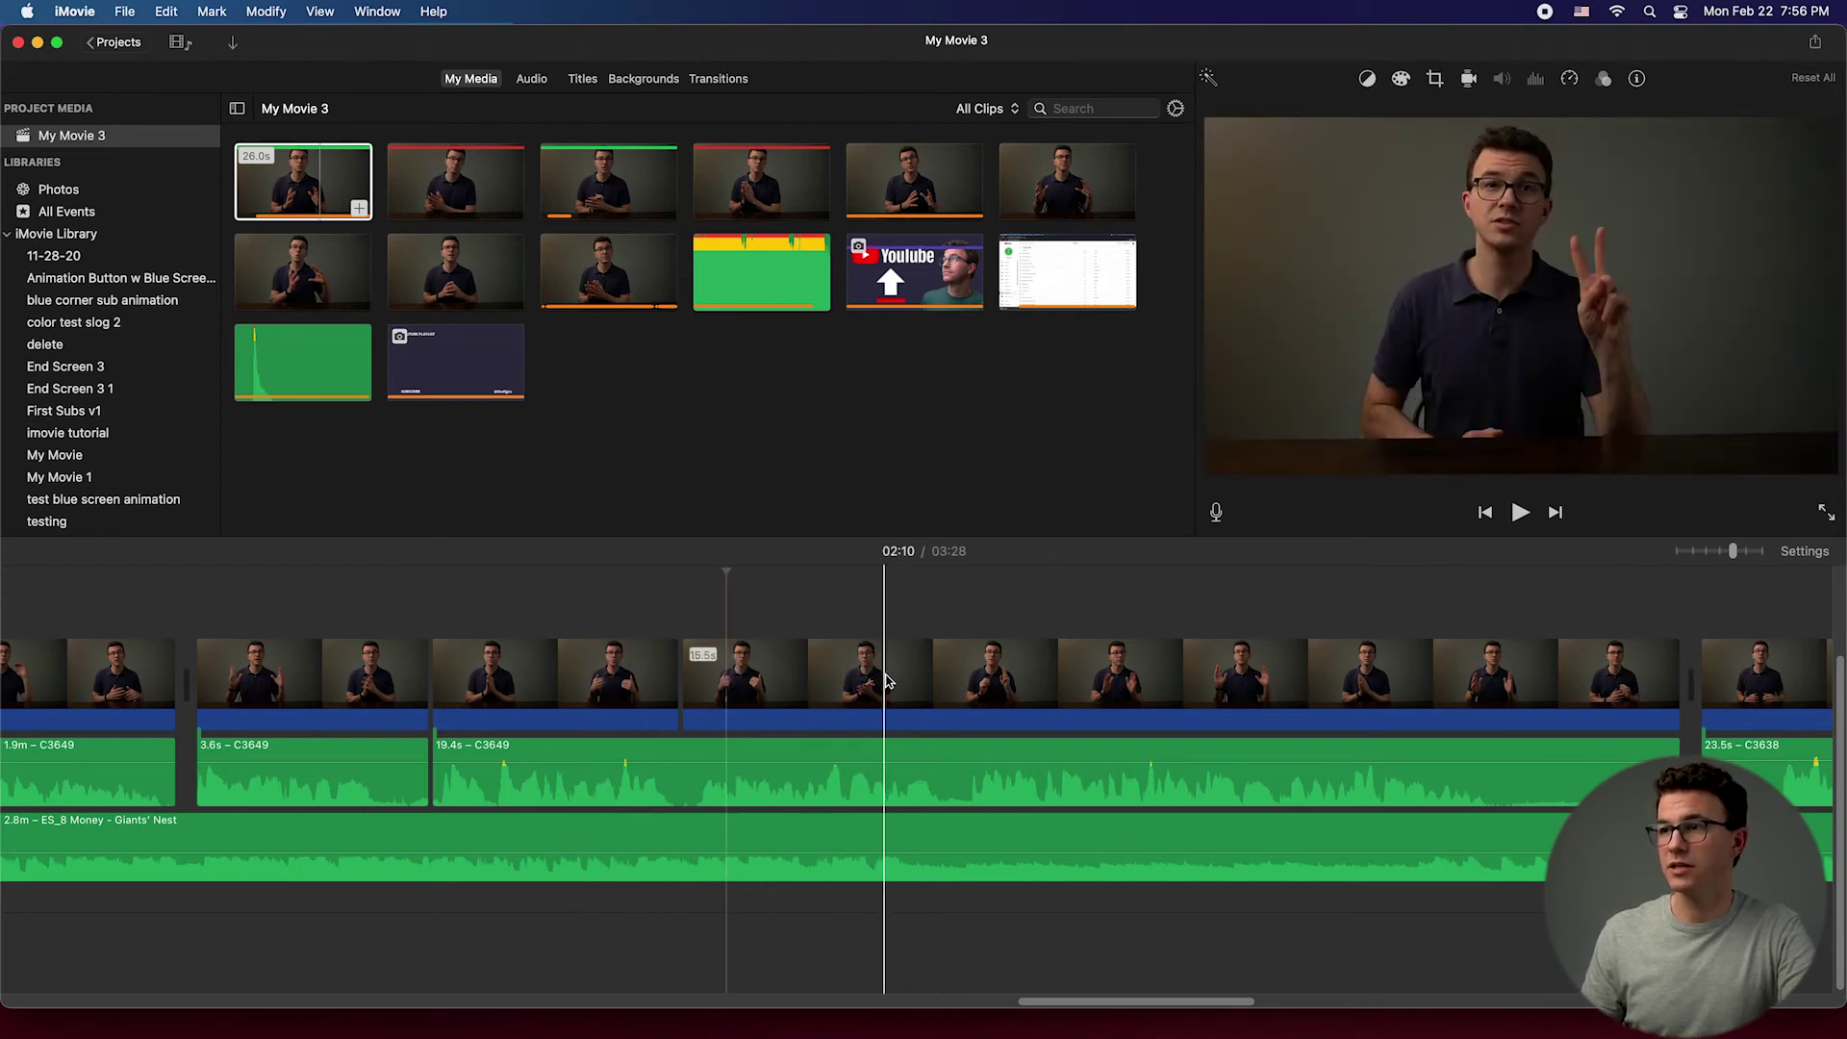
Step: Split the 3.8-second Ken Burns clip at 02:08
{"action": "left_click", "coordinate": [616, 671]}
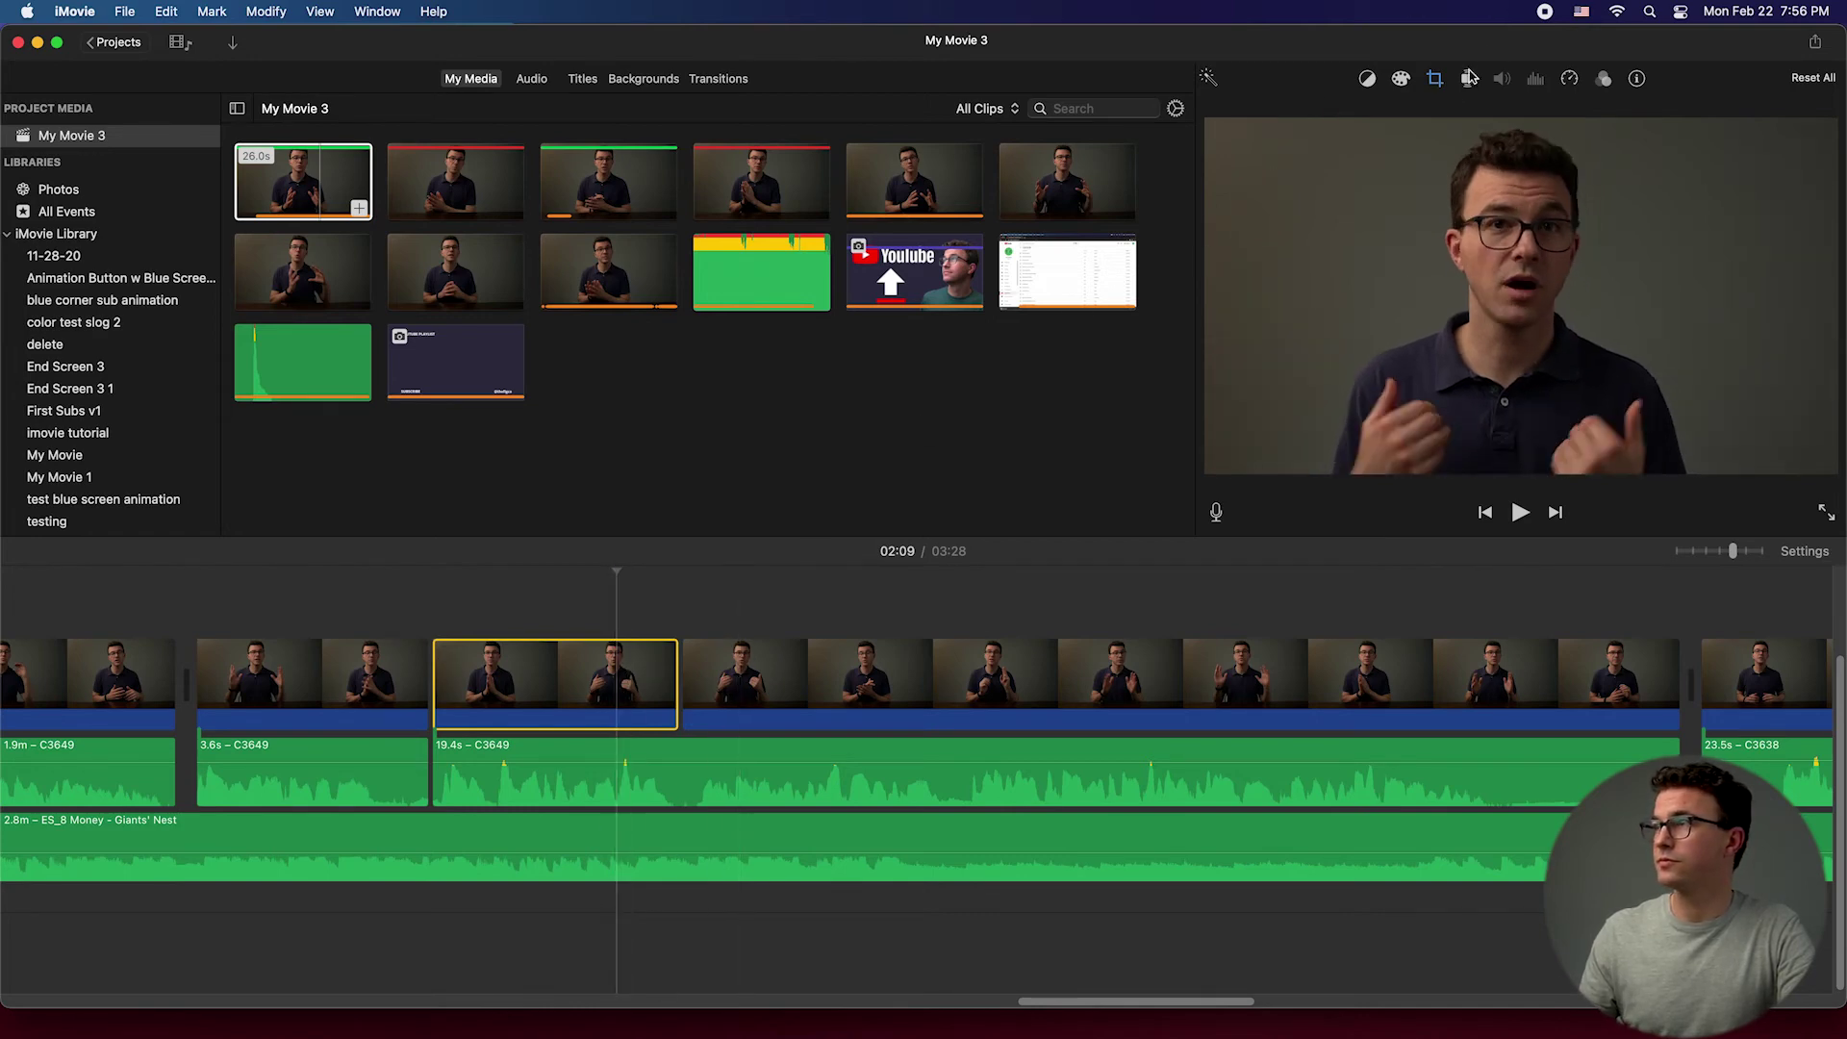
{"action": "left_click", "coordinate": [1436, 82]}
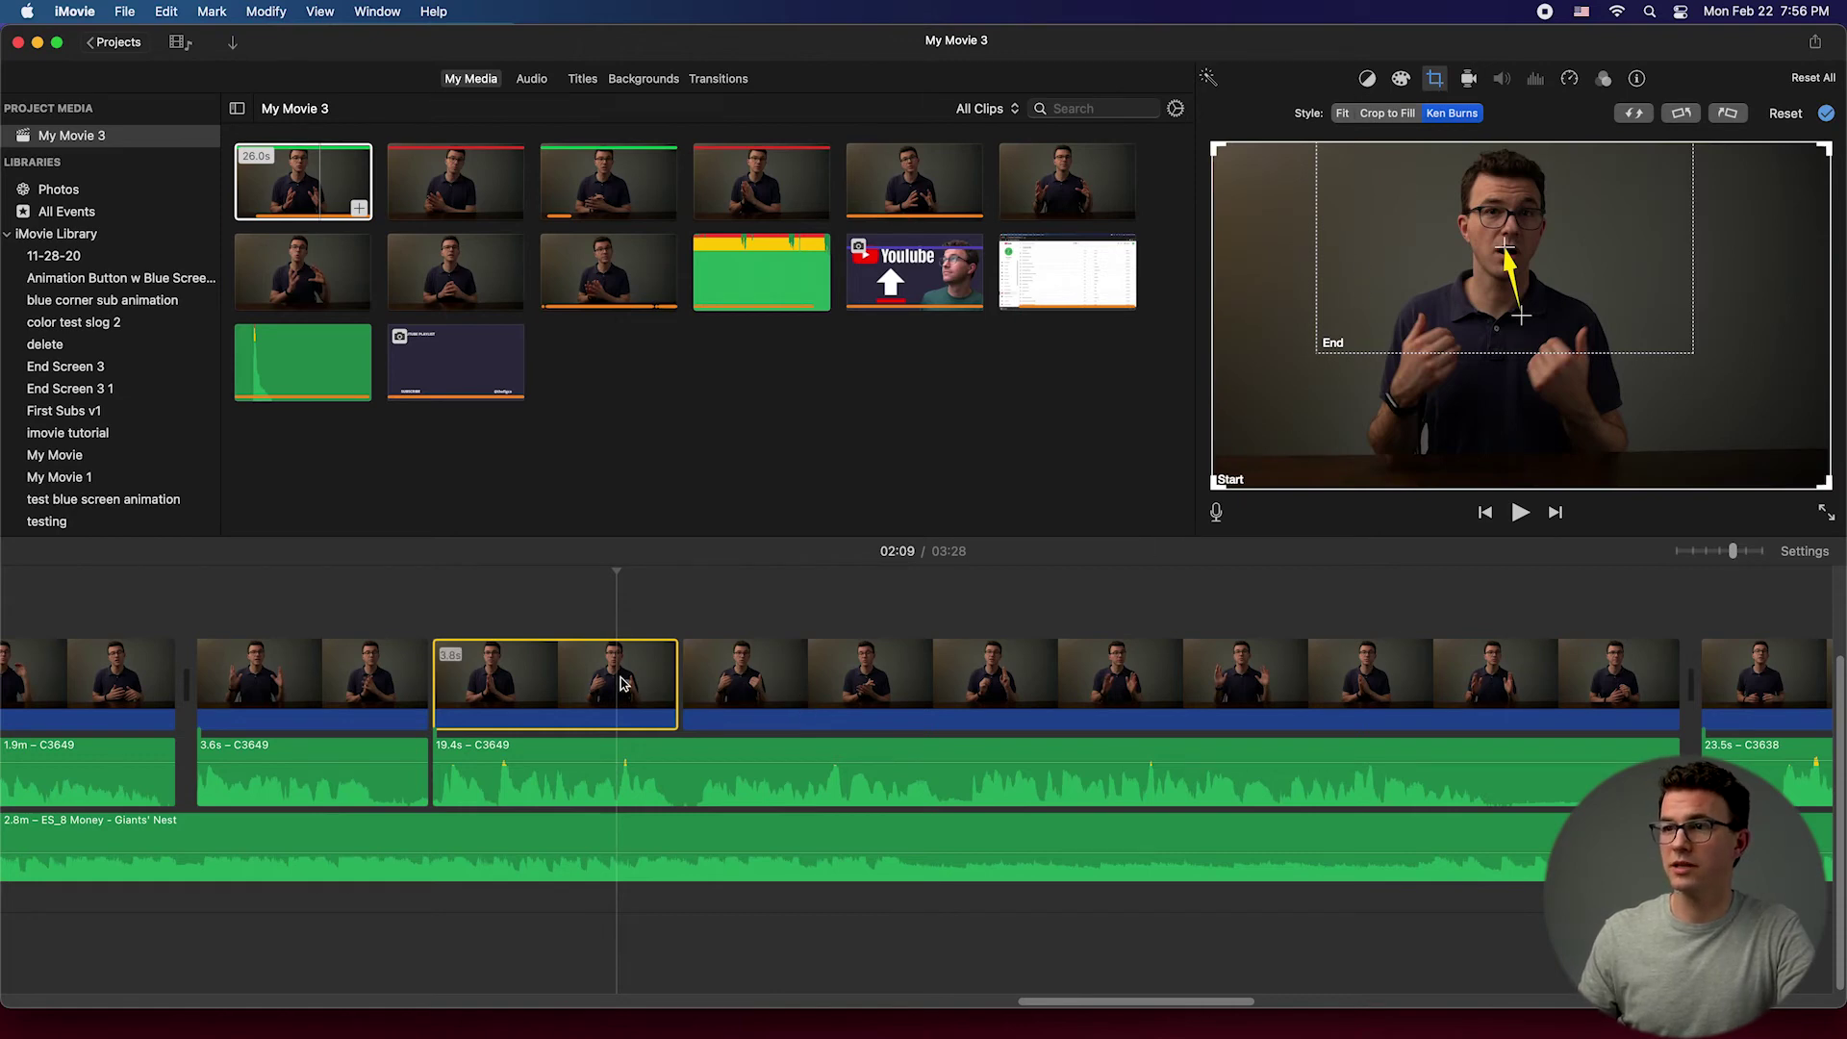
{"action": "left_click", "coordinate": [574, 677]}
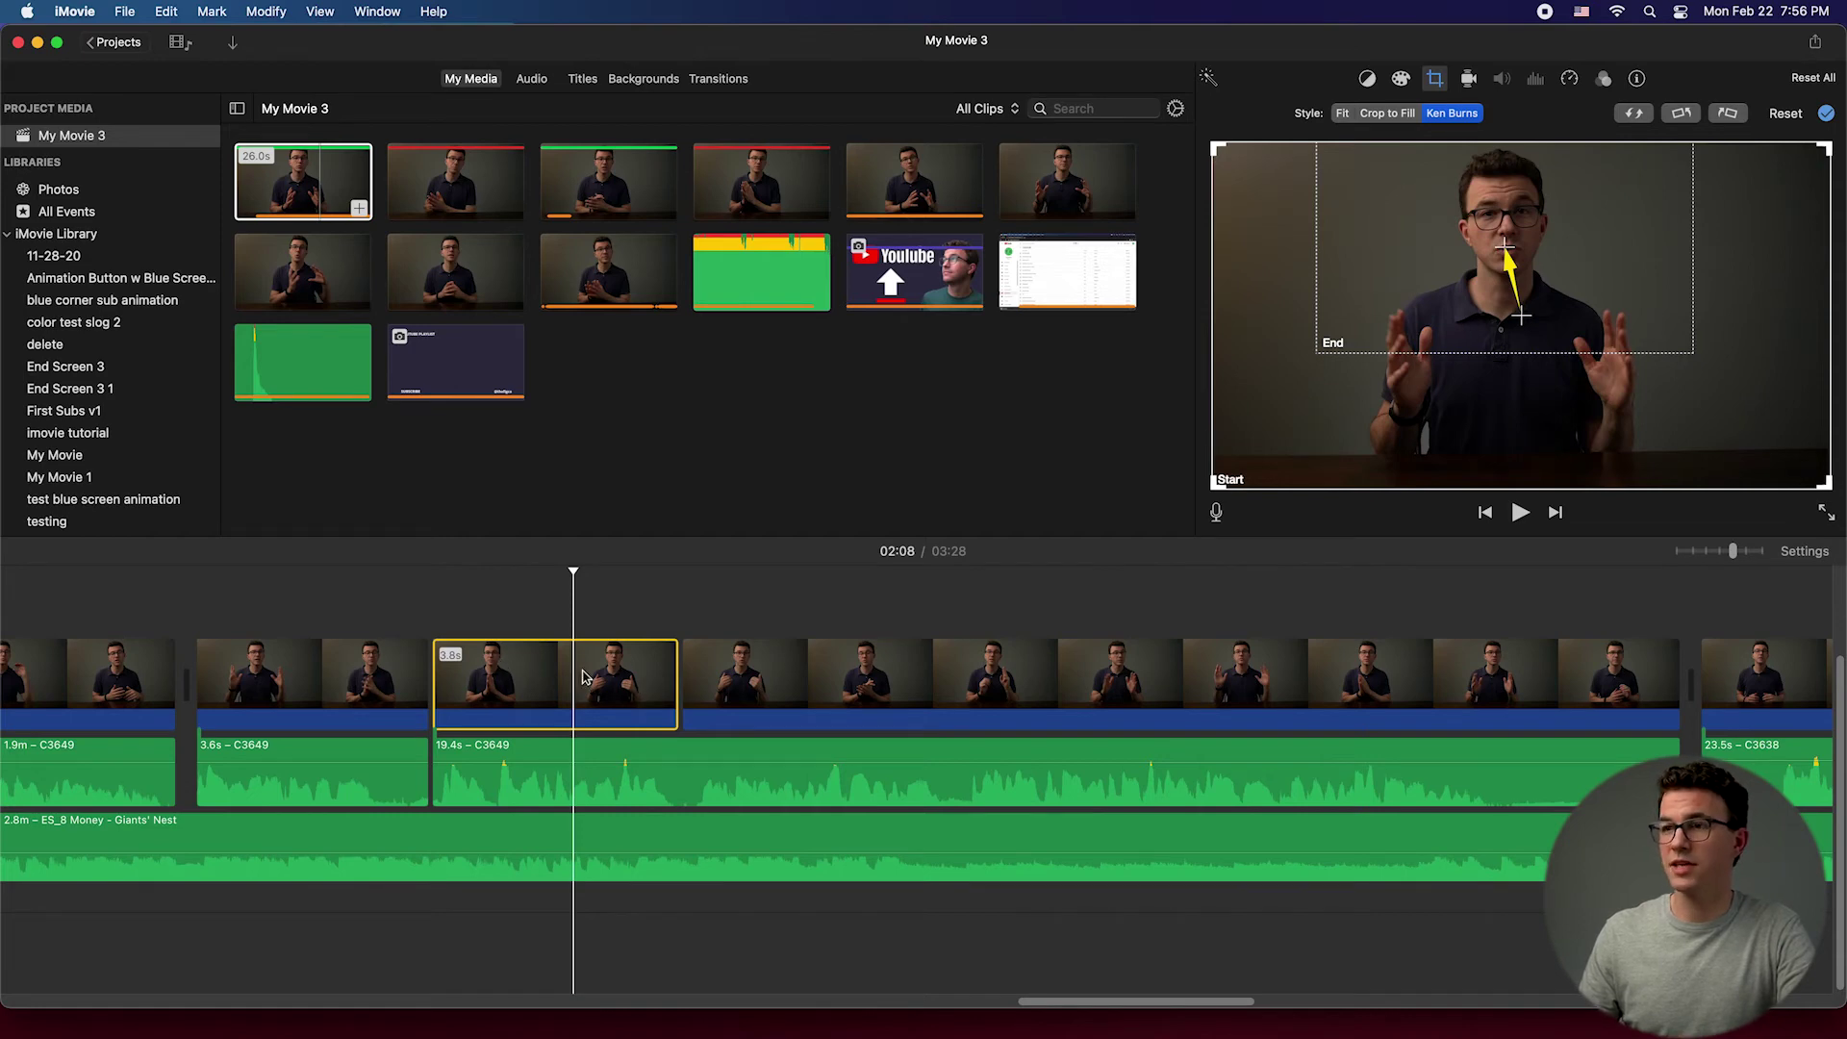
{"action": "left_click", "coordinate": [560, 676]}
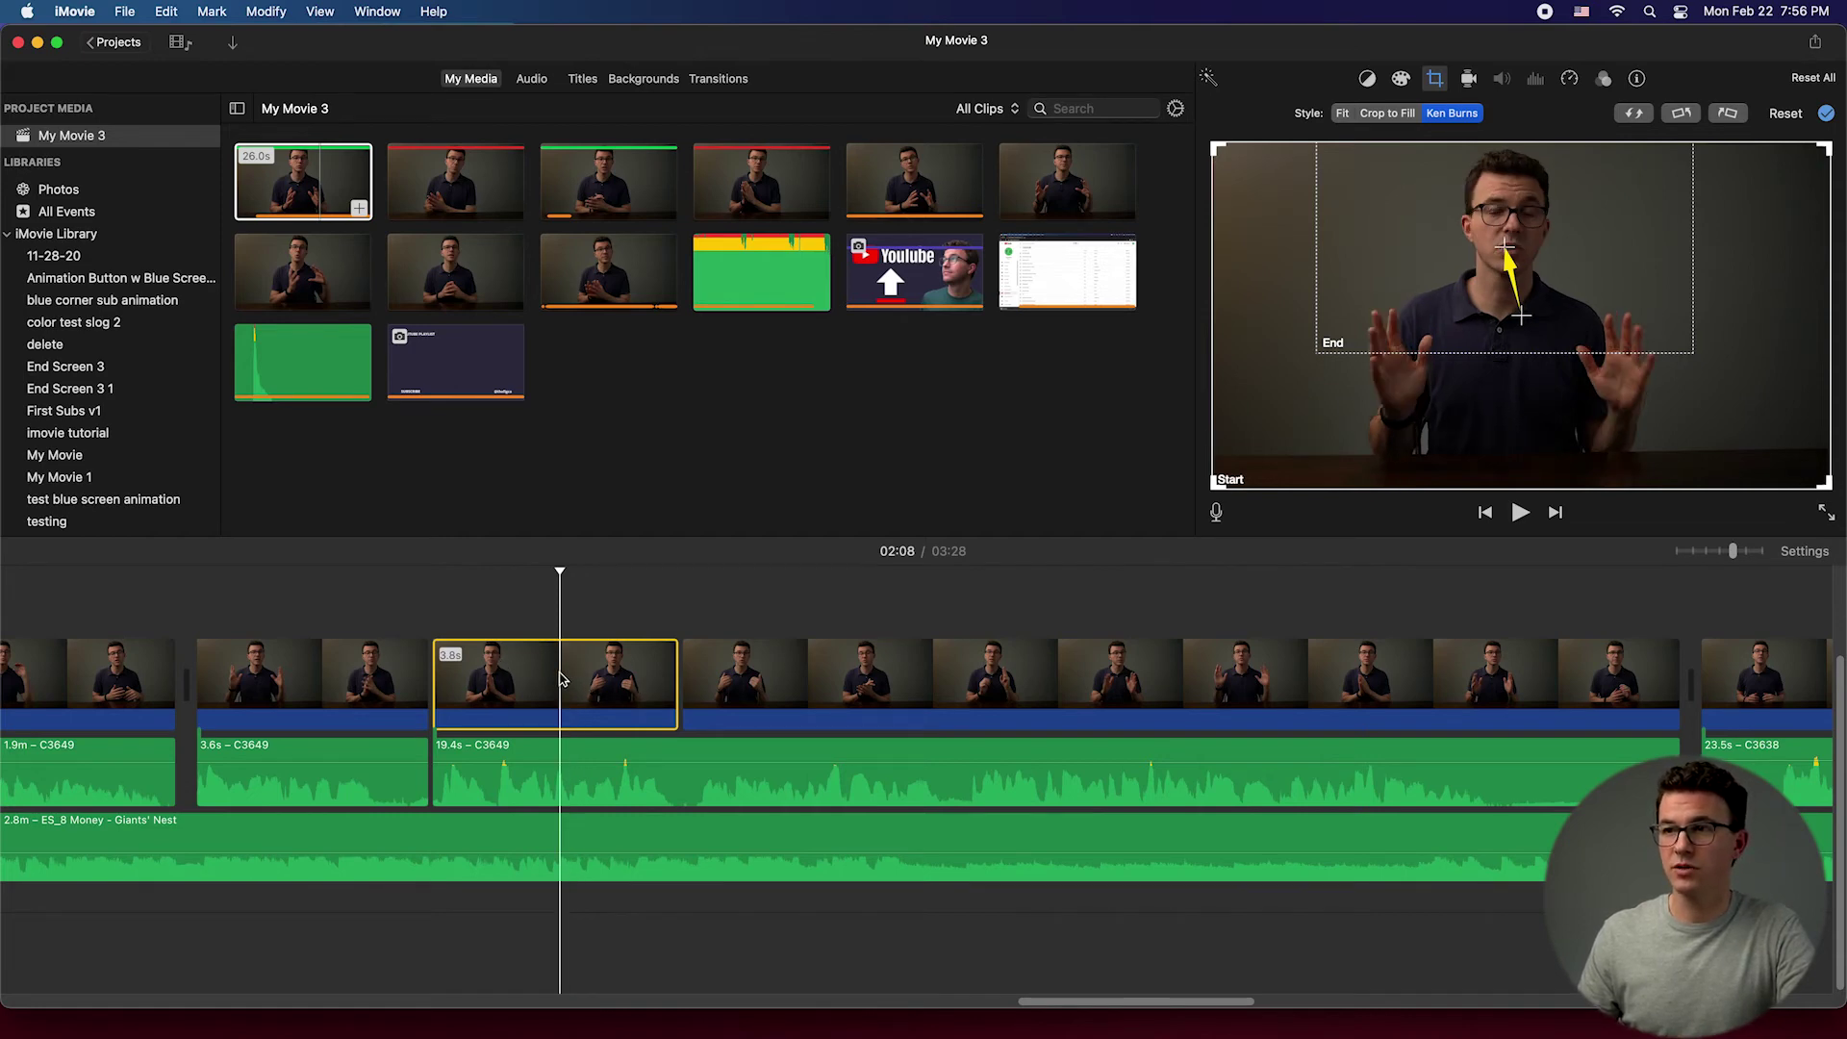
{"action": "right_click", "coordinate": [561, 679]}
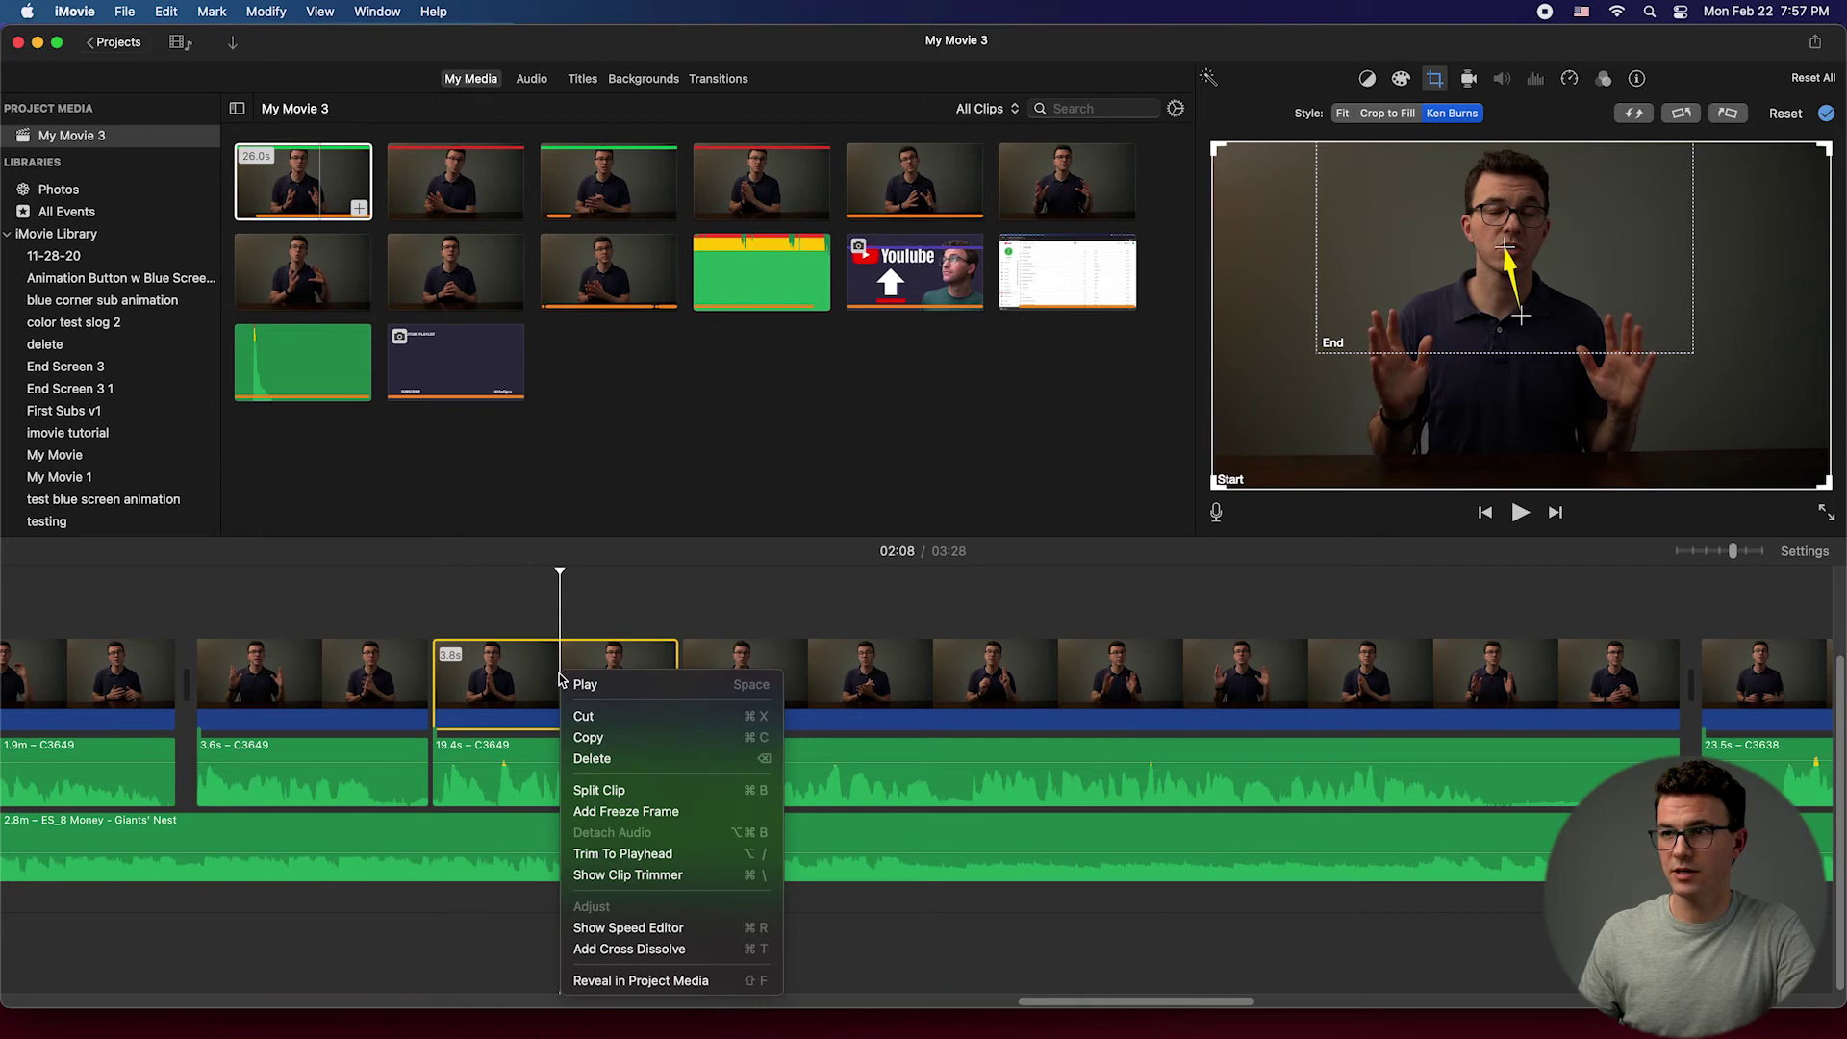
{"action": "left_click", "coordinate": [612, 790]}
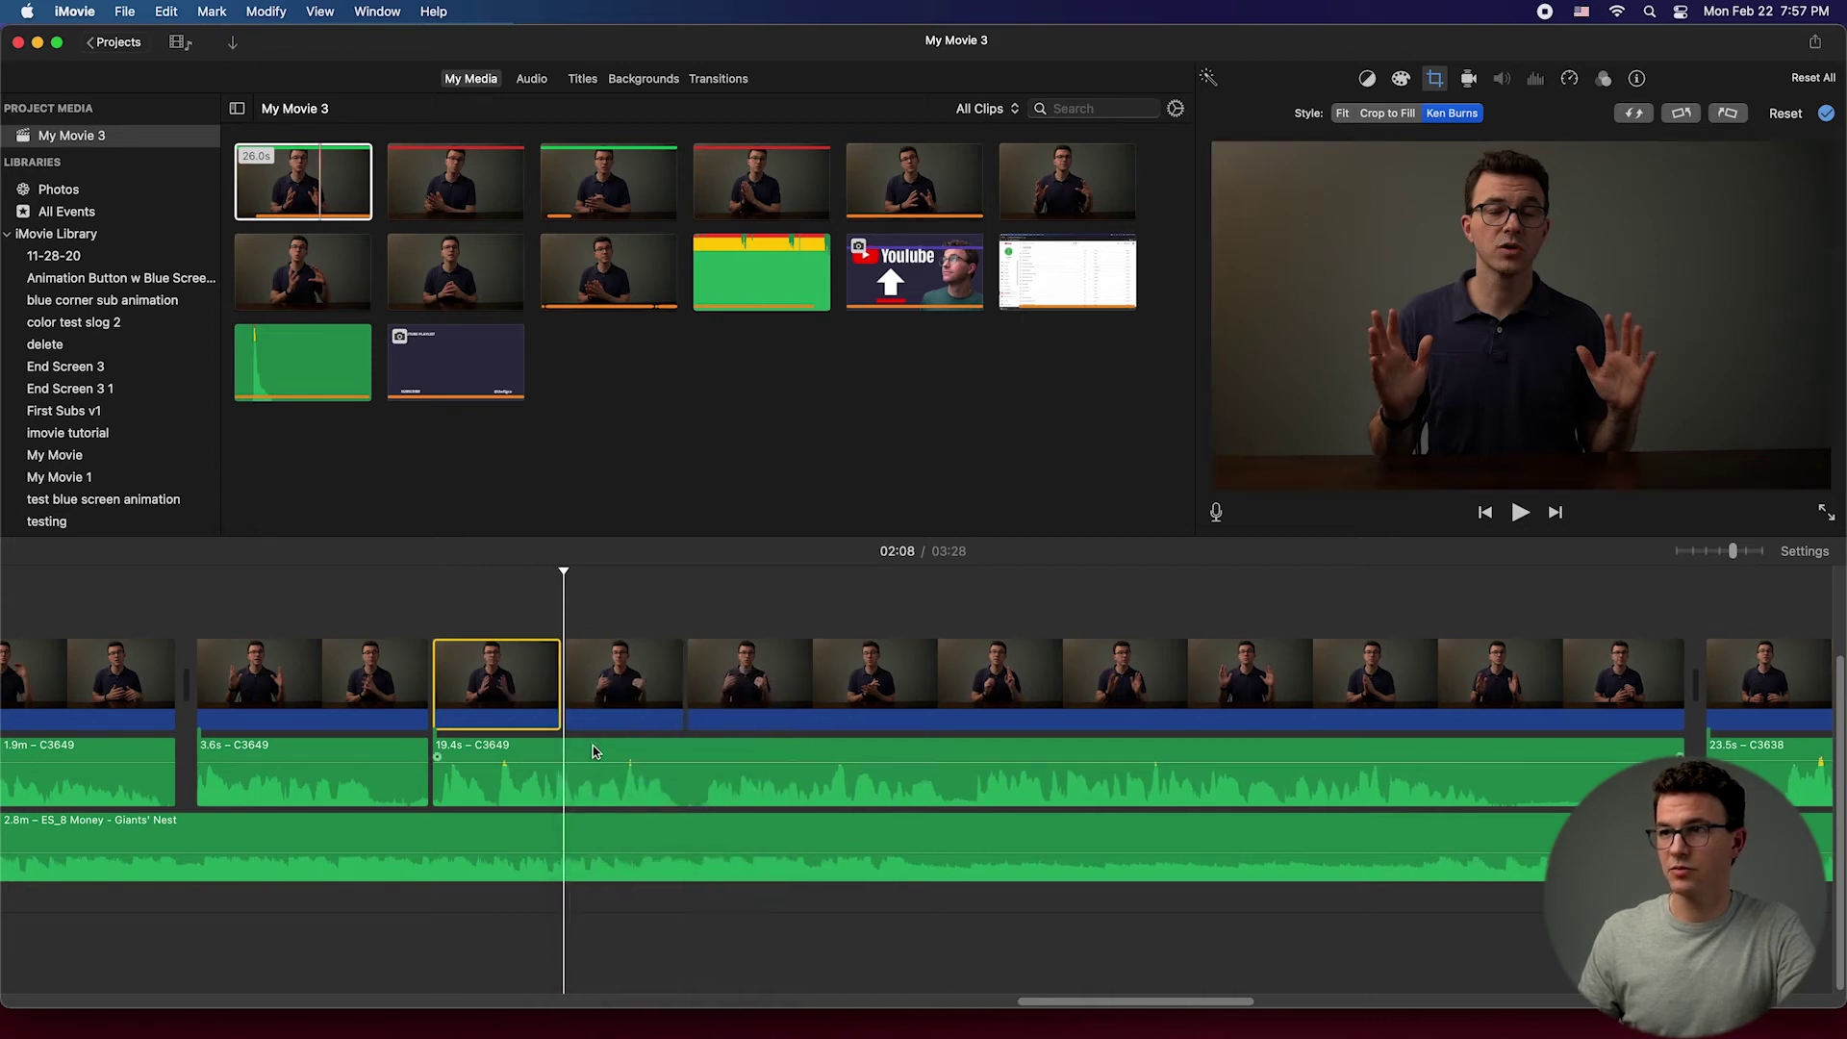
Step: Play back the two split Ken Burns pieces starting from 02:06
{"action": "left_click", "coordinate": [414, 614]}
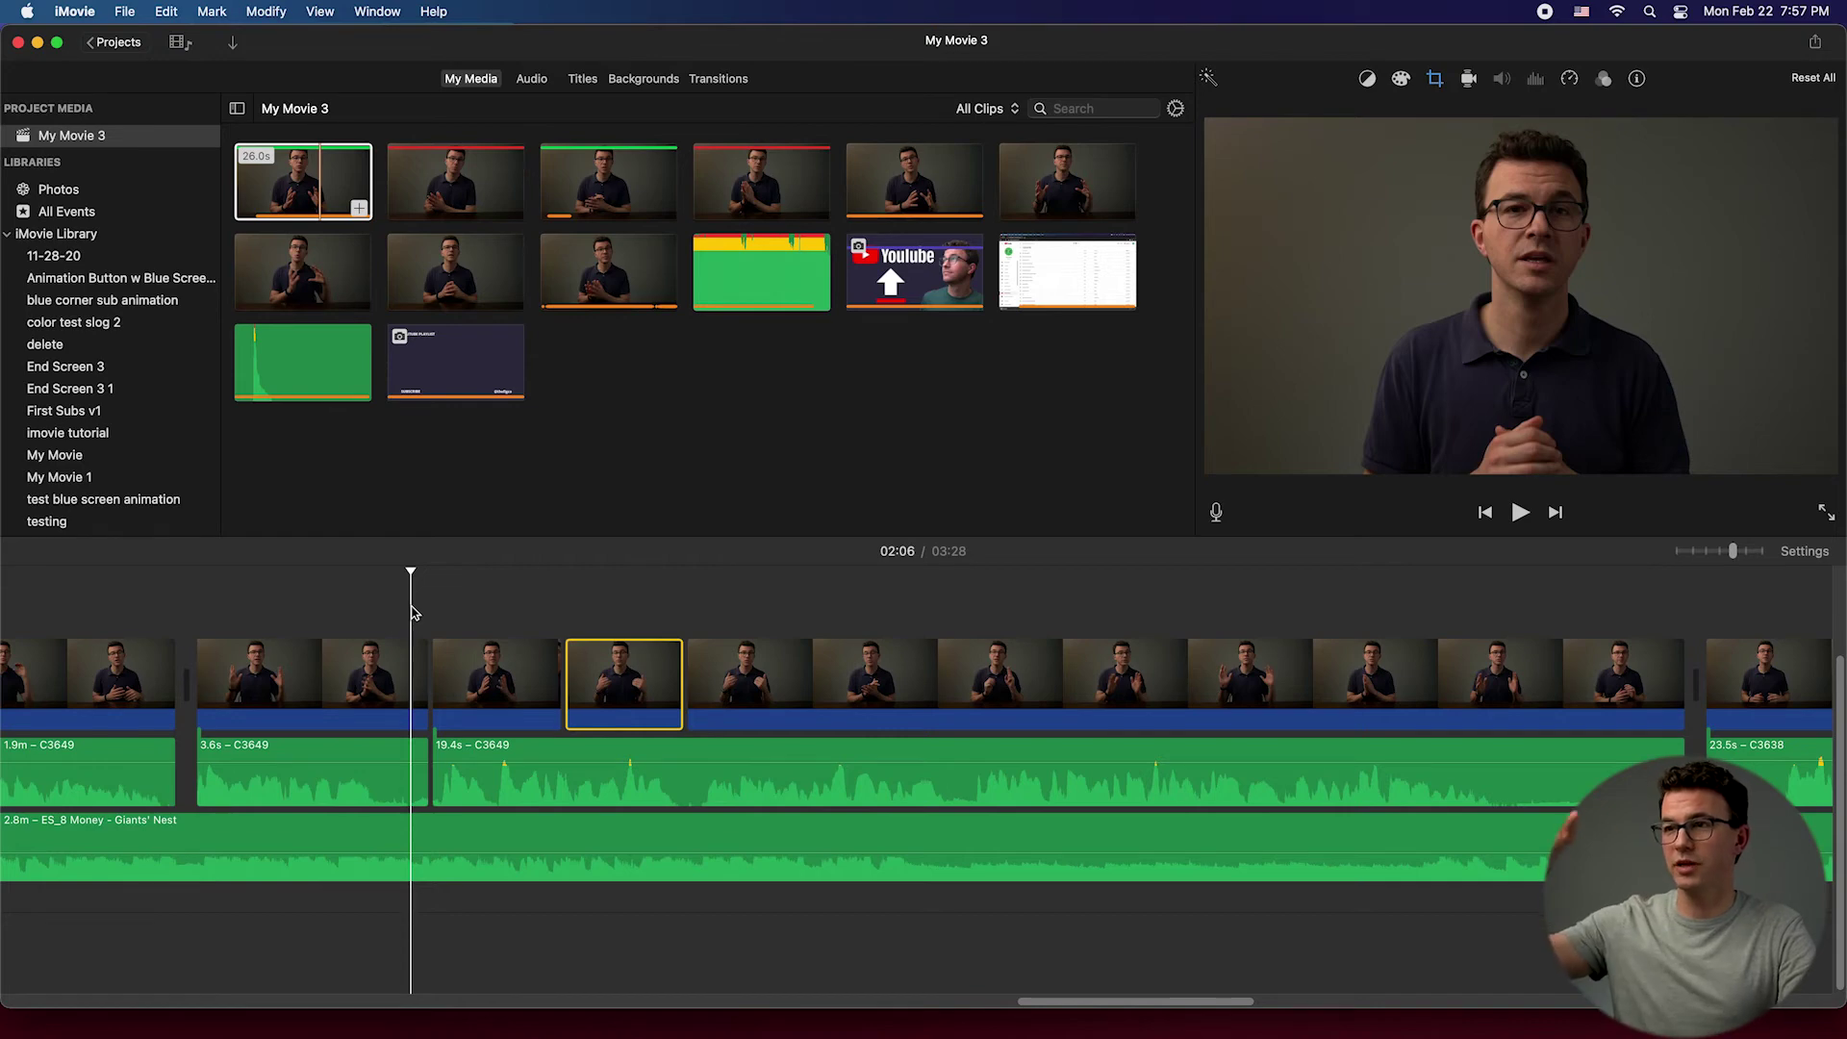
{"action": "key", "text": "space"}
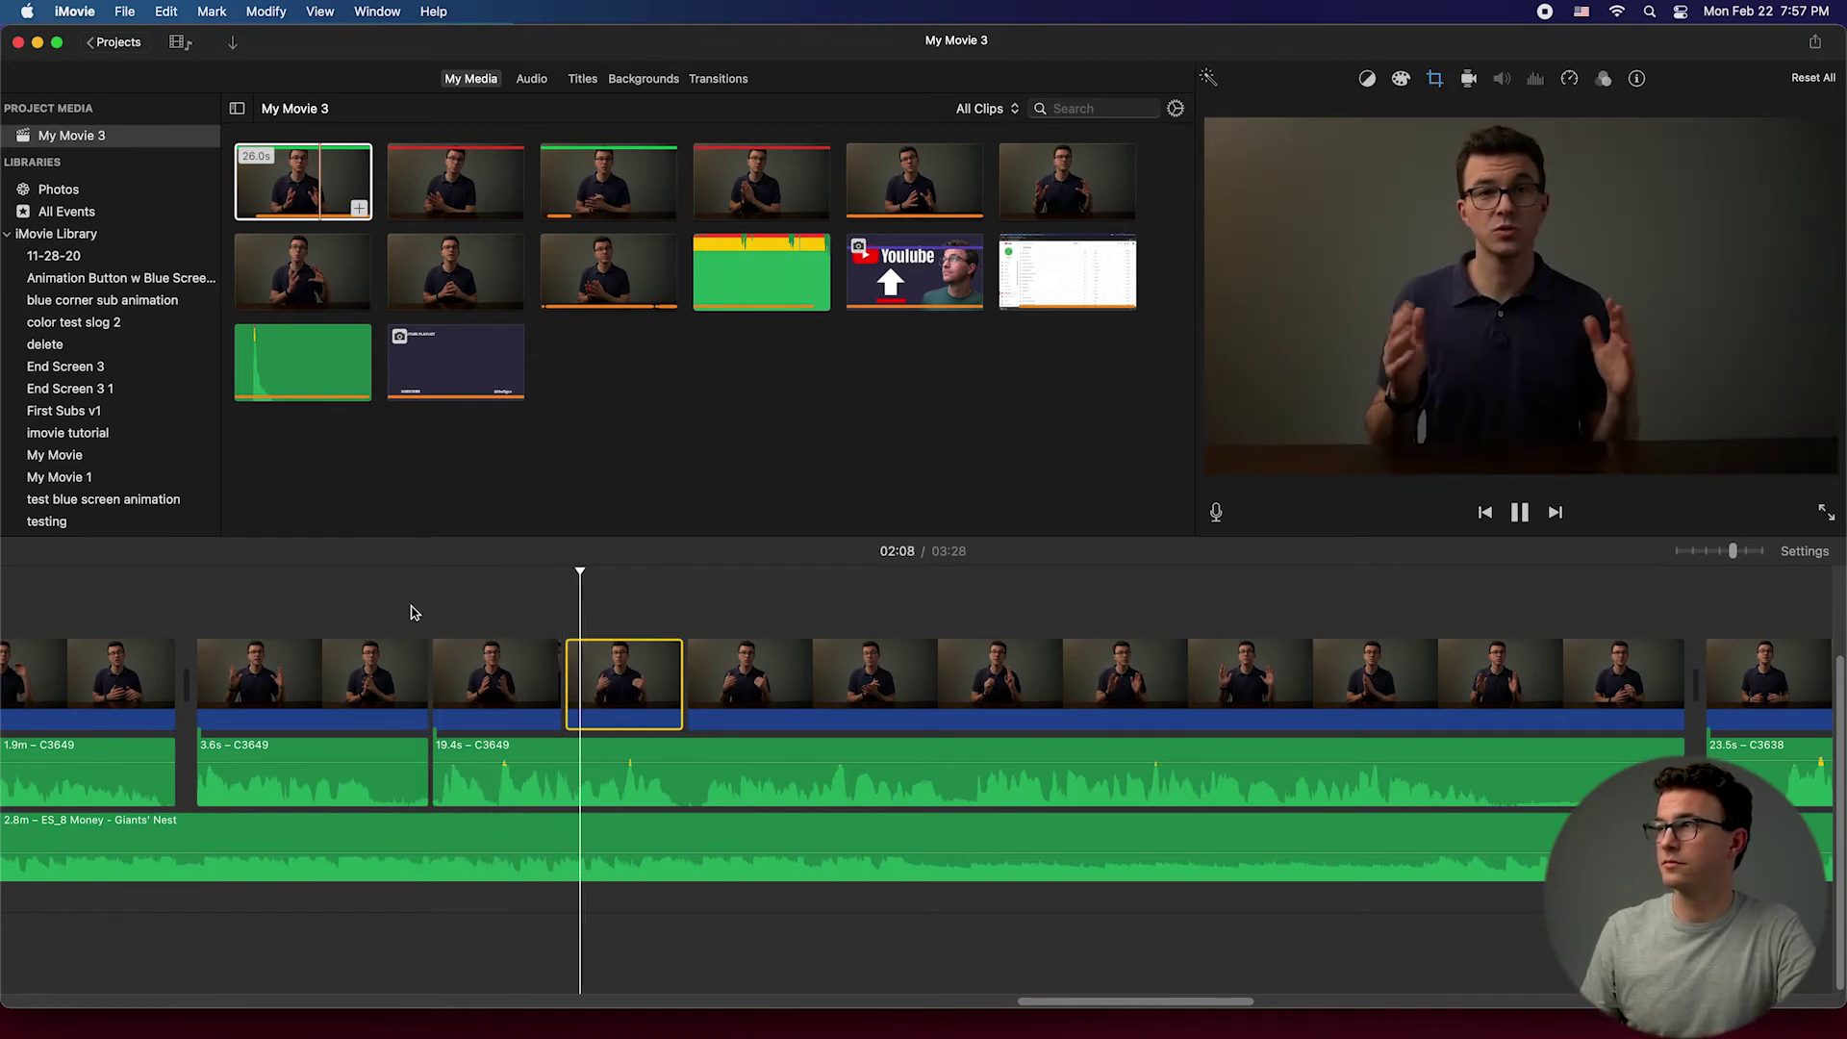
{"action": "key", "text": "space"}
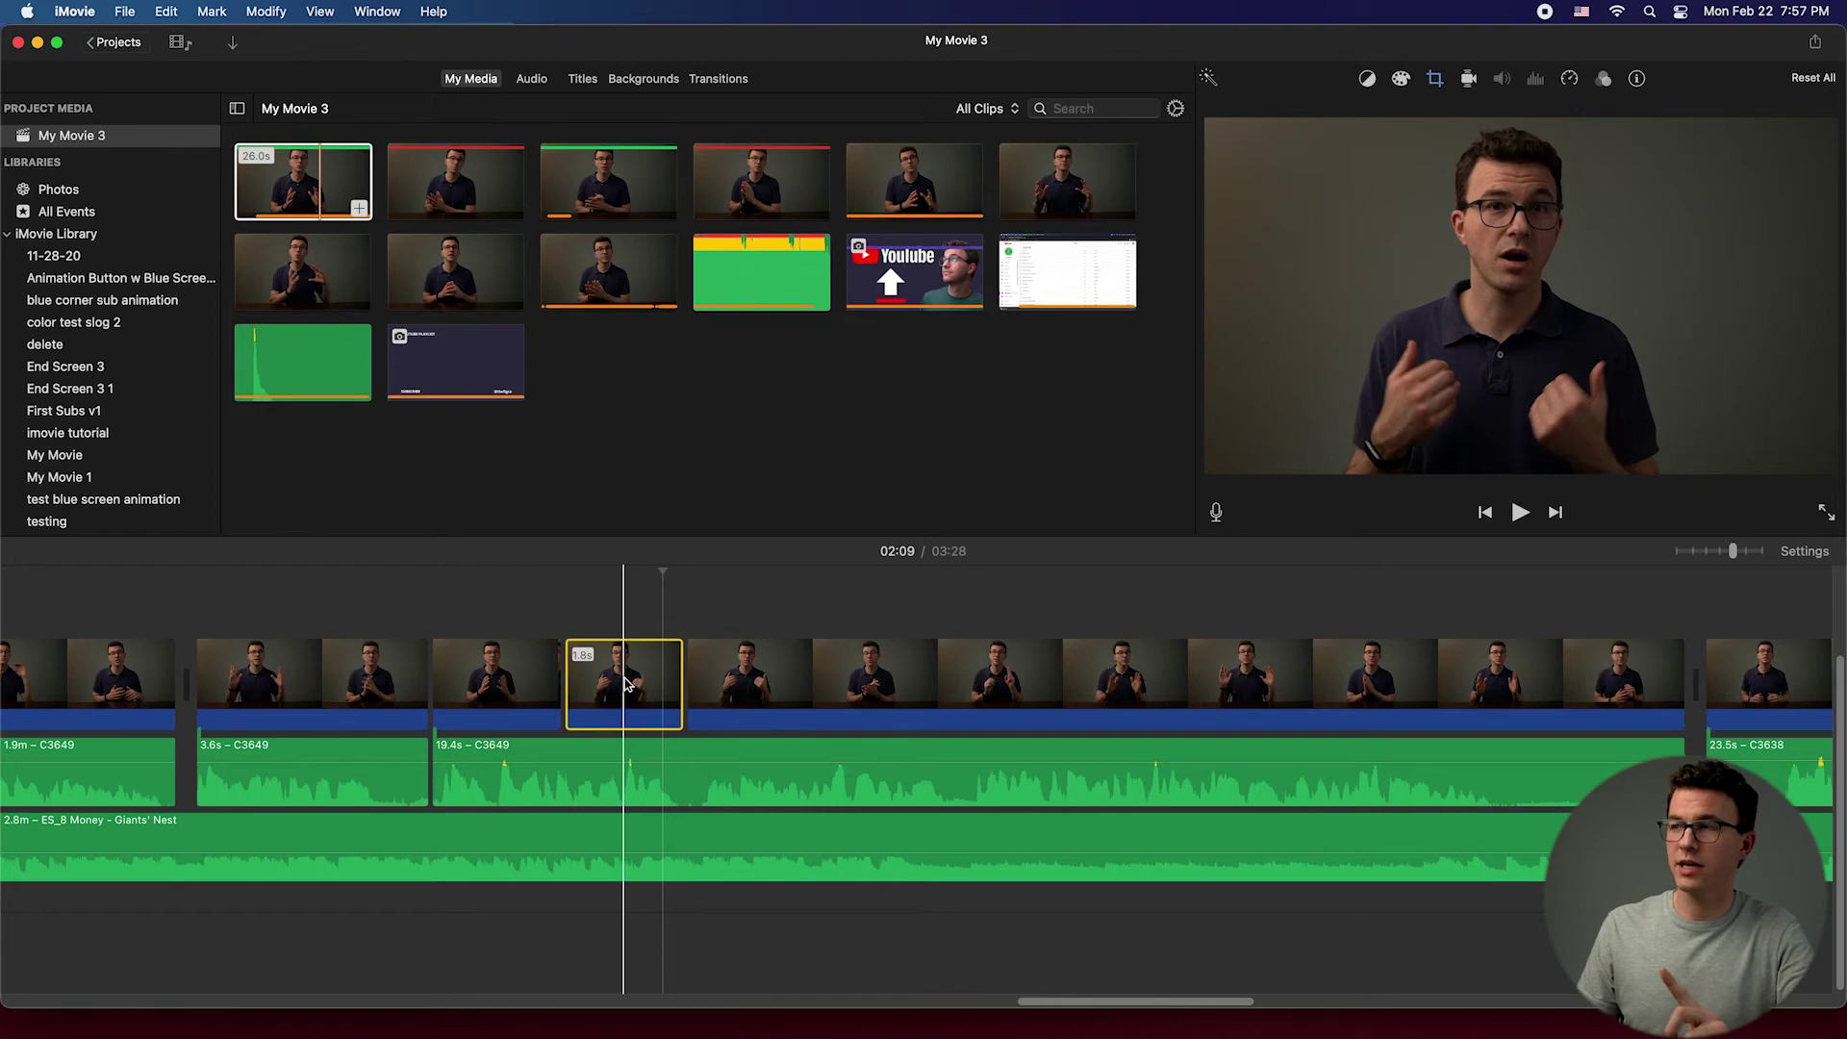
Step: Swap the Ken Burns start and end frames on the 1.8-second piece, and play back the zoom in and out
{"action": "left_click", "coordinate": [1434, 79]}
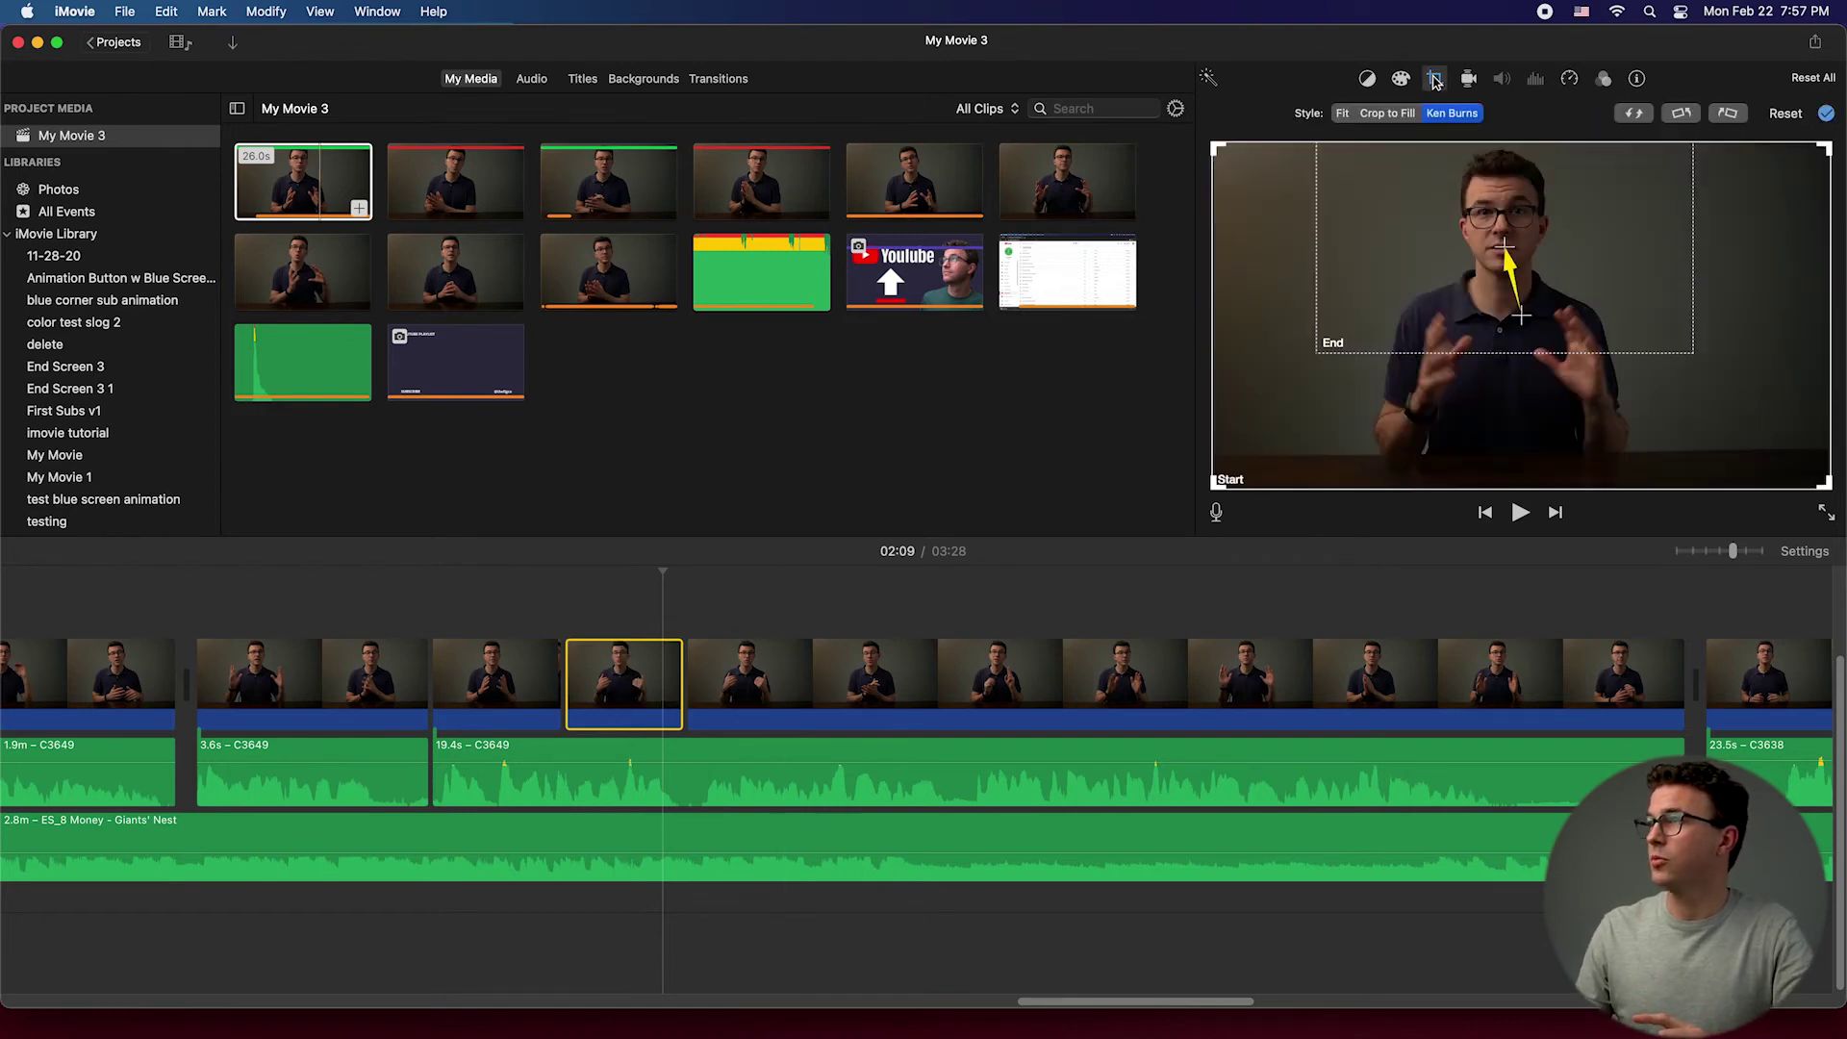
{"action": "left_click", "coordinate": [1632, 115]}
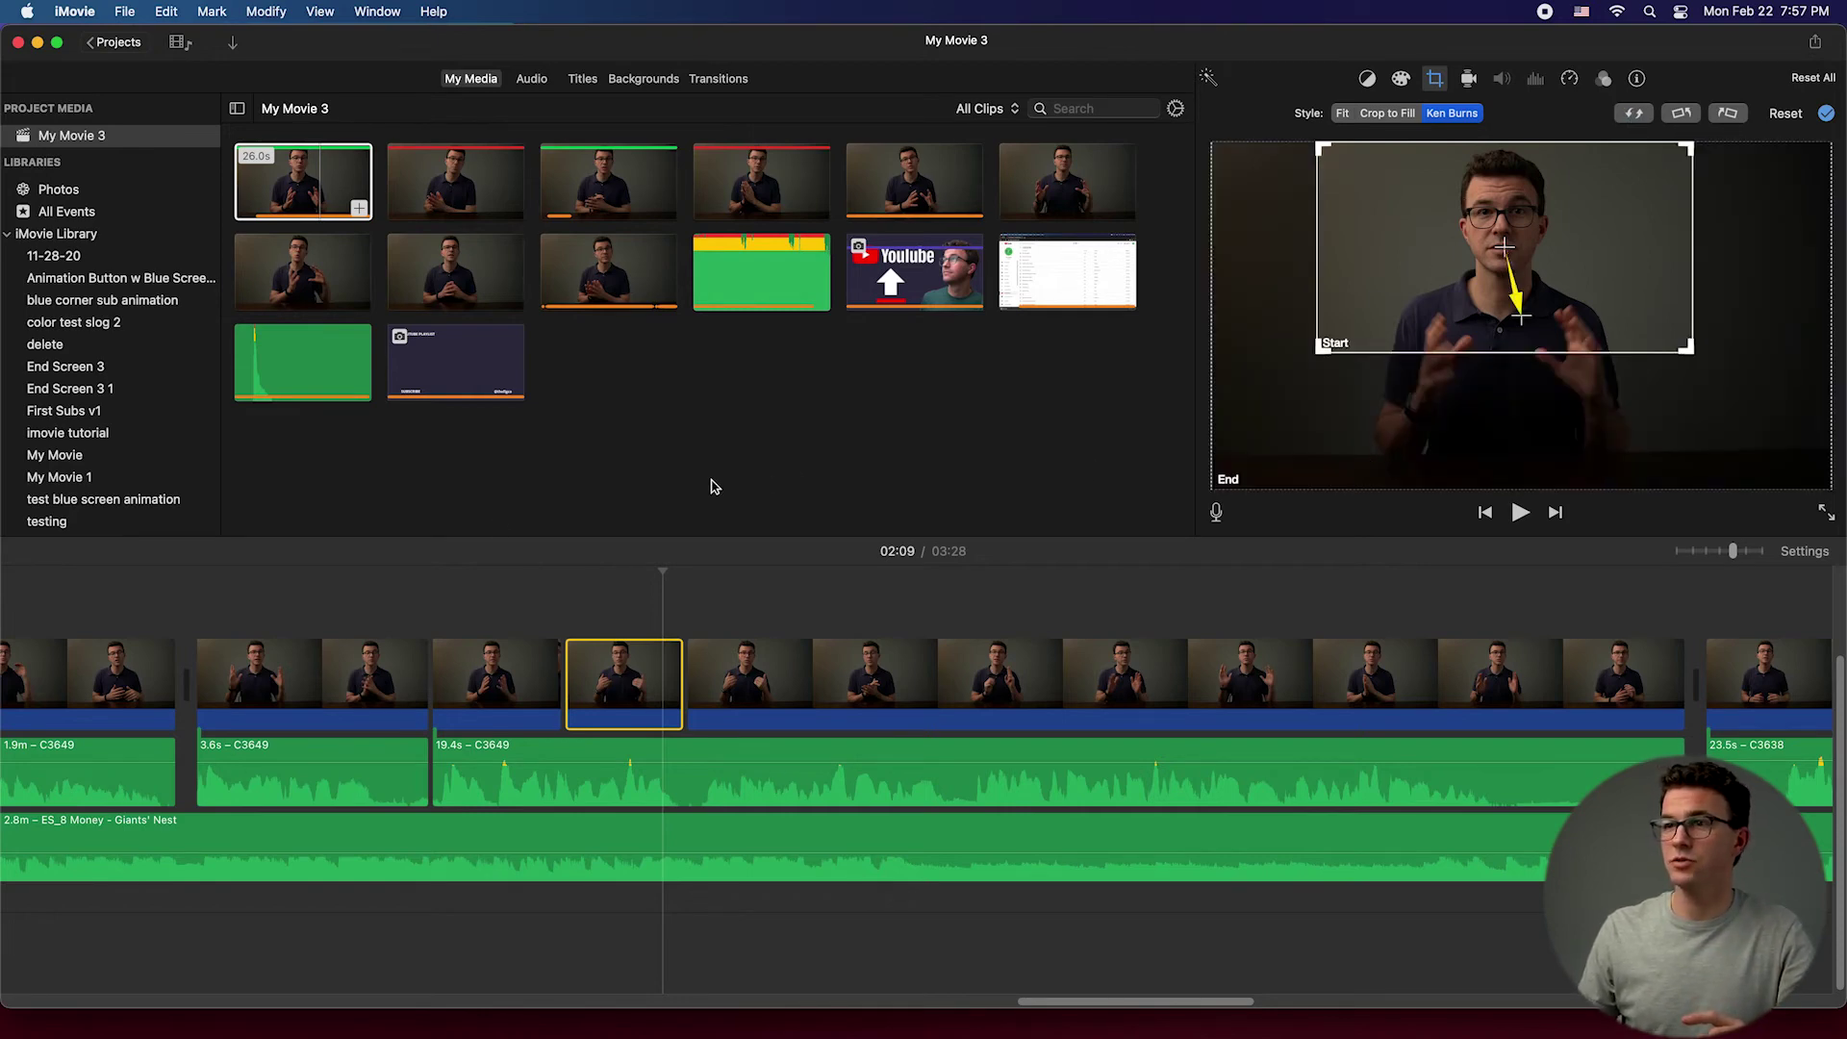
{"action": "left_click", "coordinate": [382, 608]}
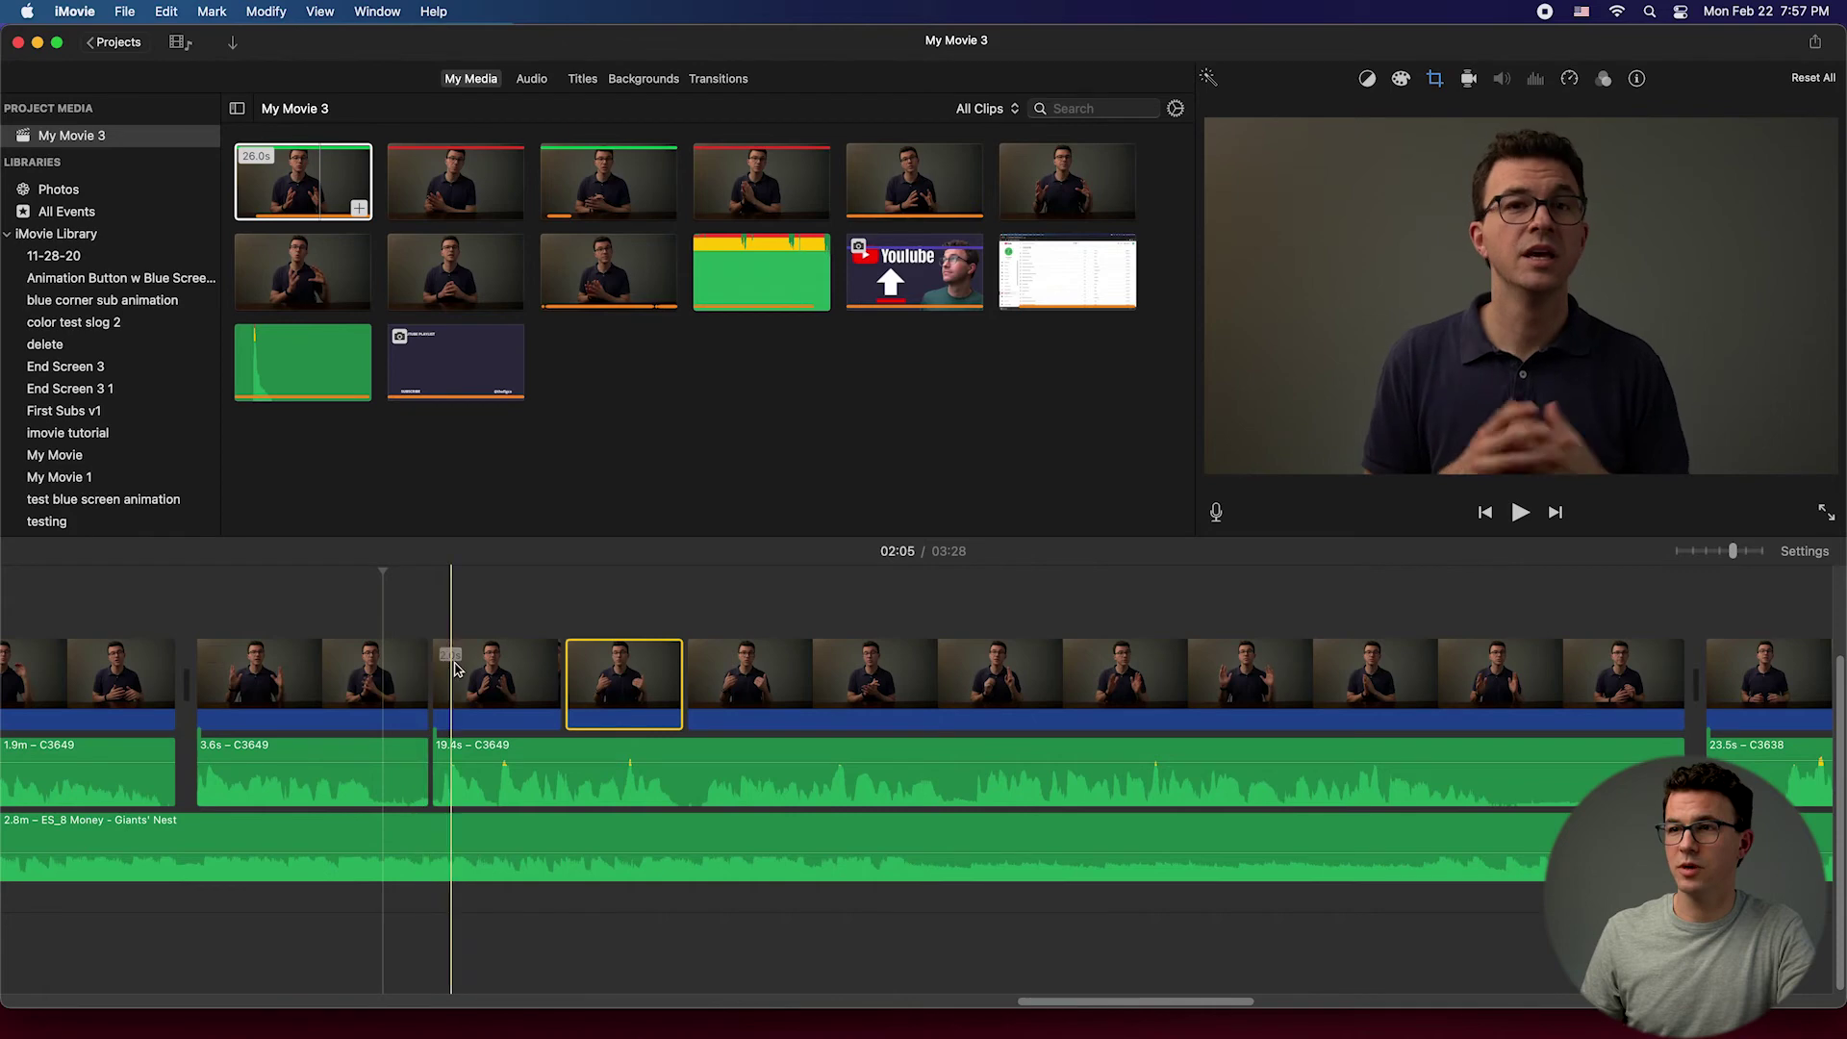
{"action": "left_click", "coordinate": [432, 606]}
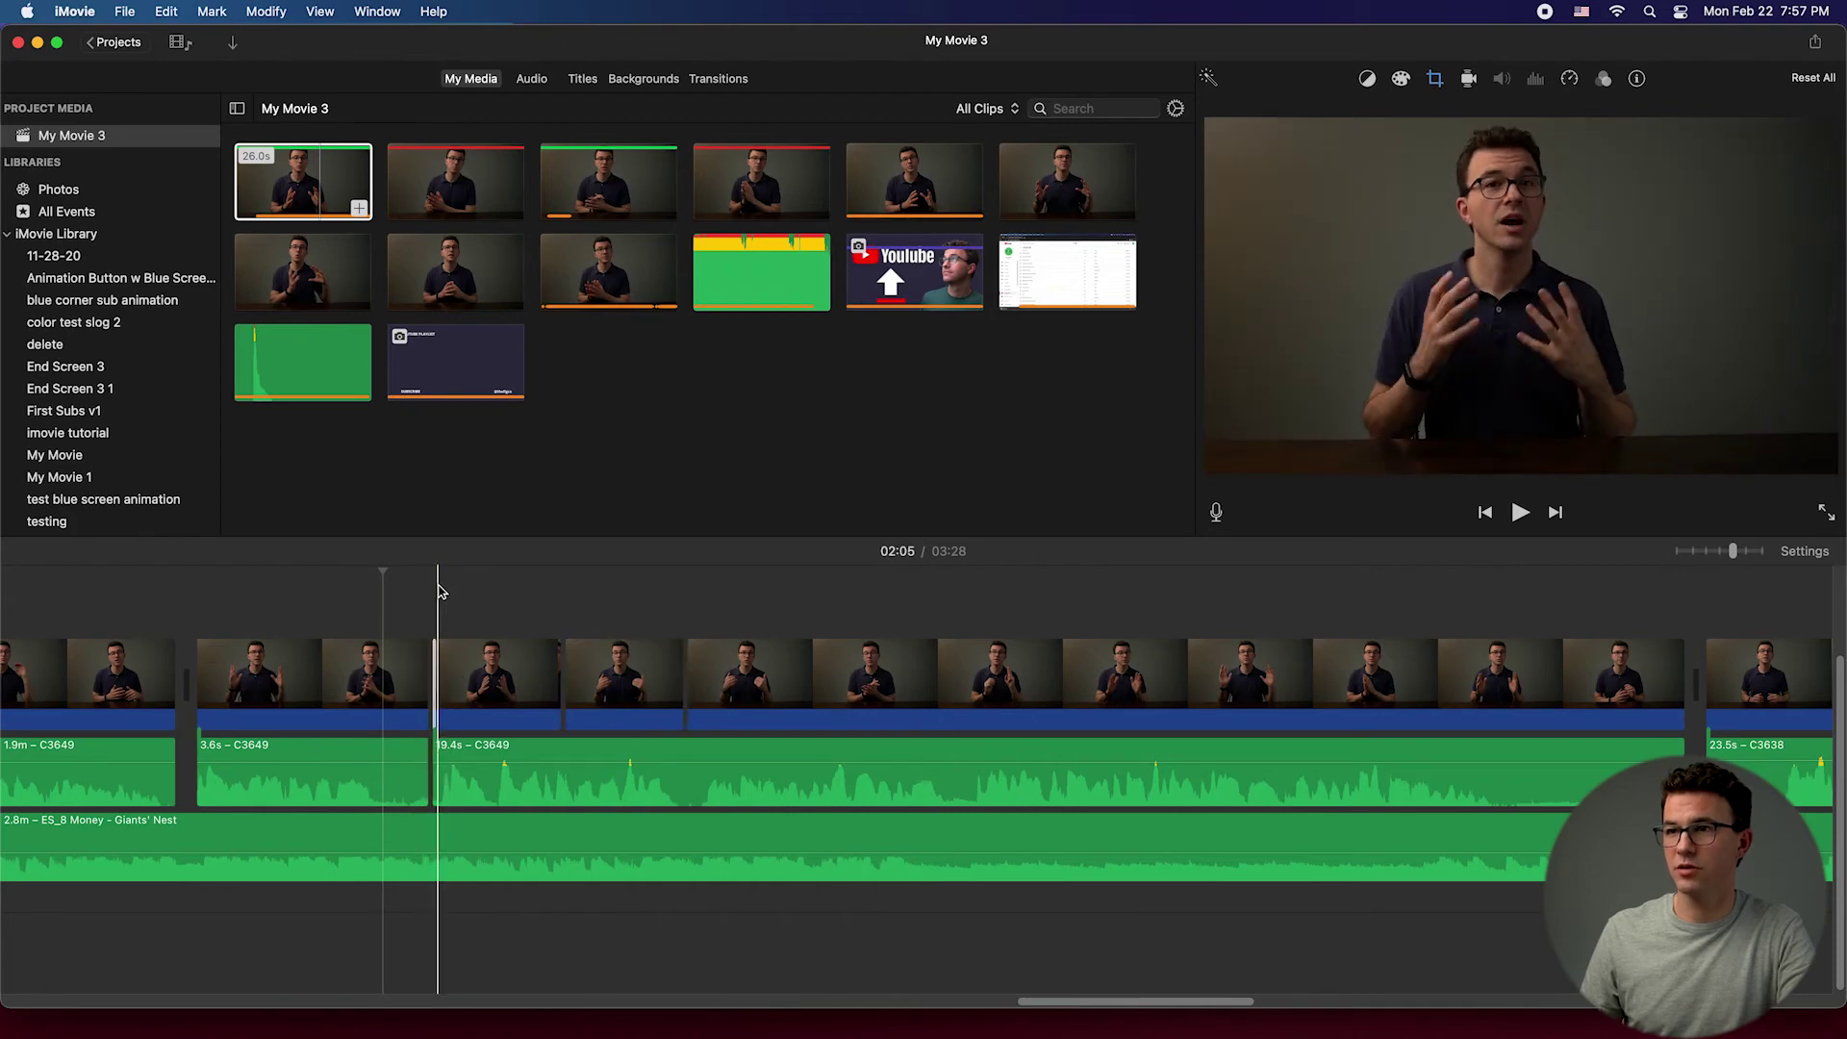
{"action": "key", "text": "space"}
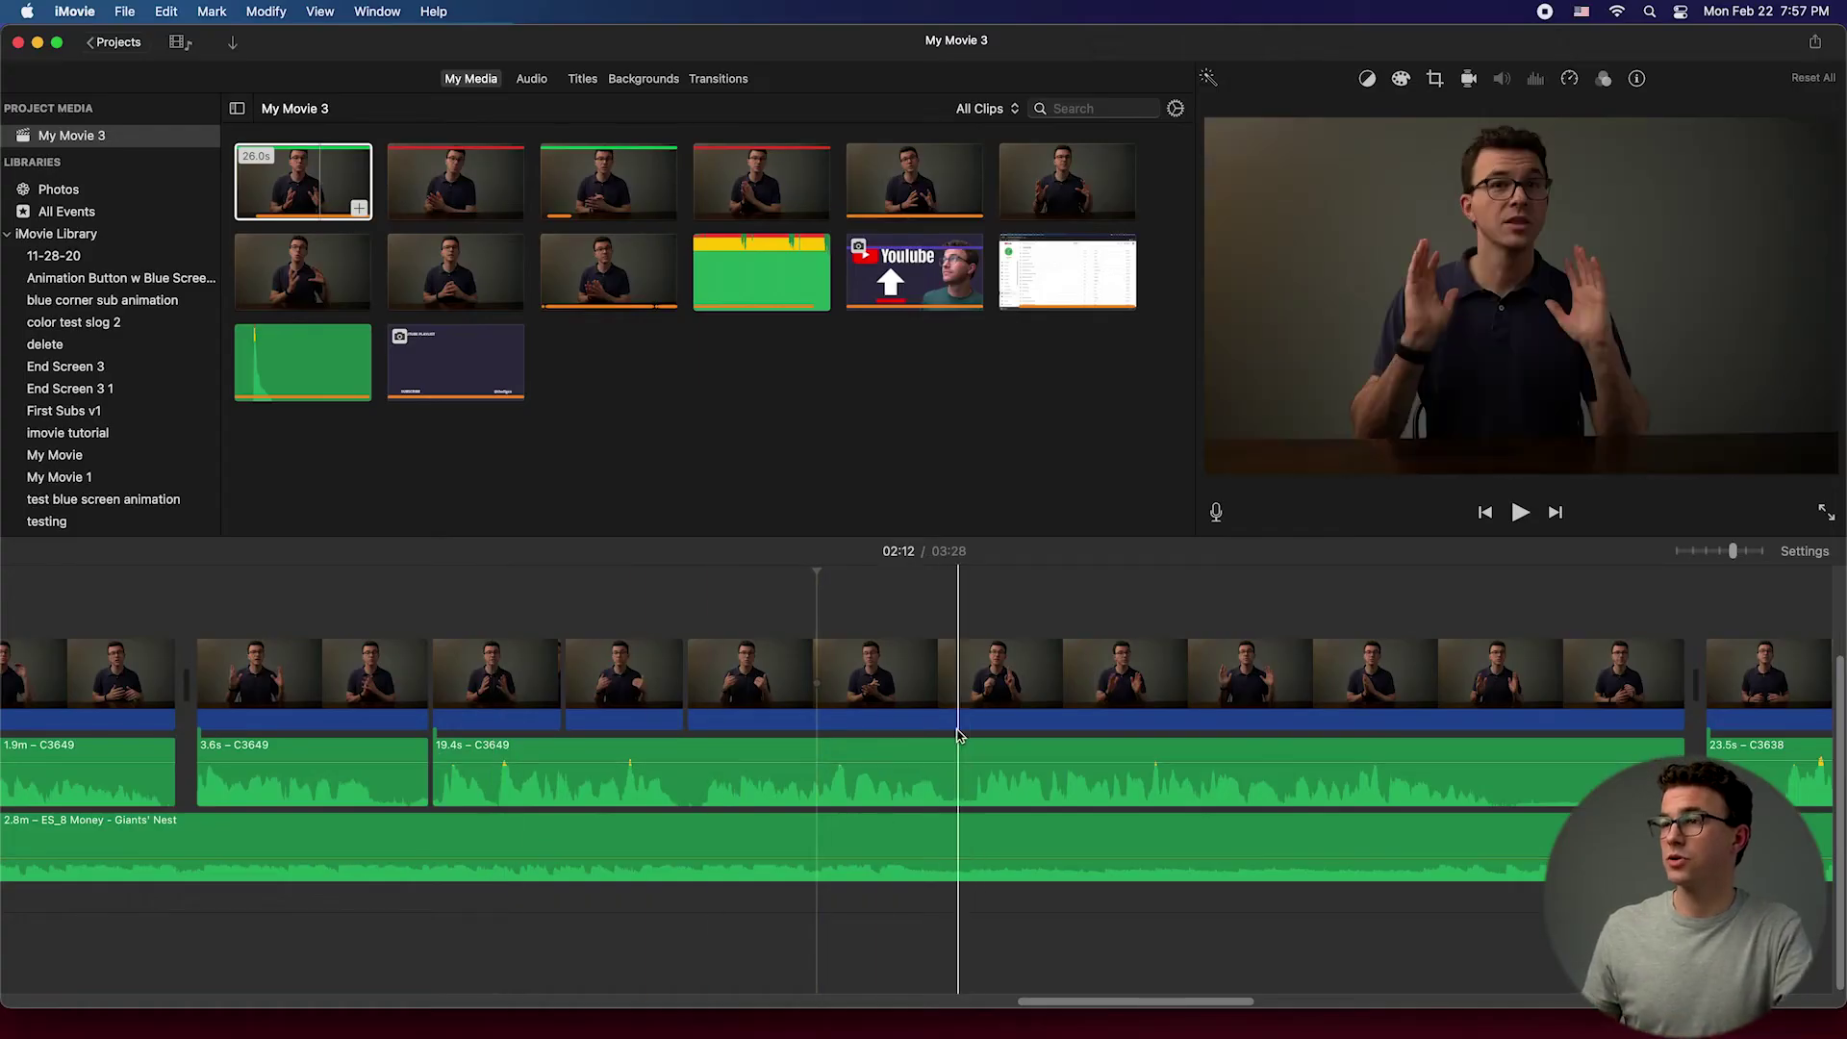
Step: Add a Standard Lower Third title above the video clip at 02:12 and shorten it to 2.0 seconds
{"action": "left_click", "coordinate": [861, 667]}
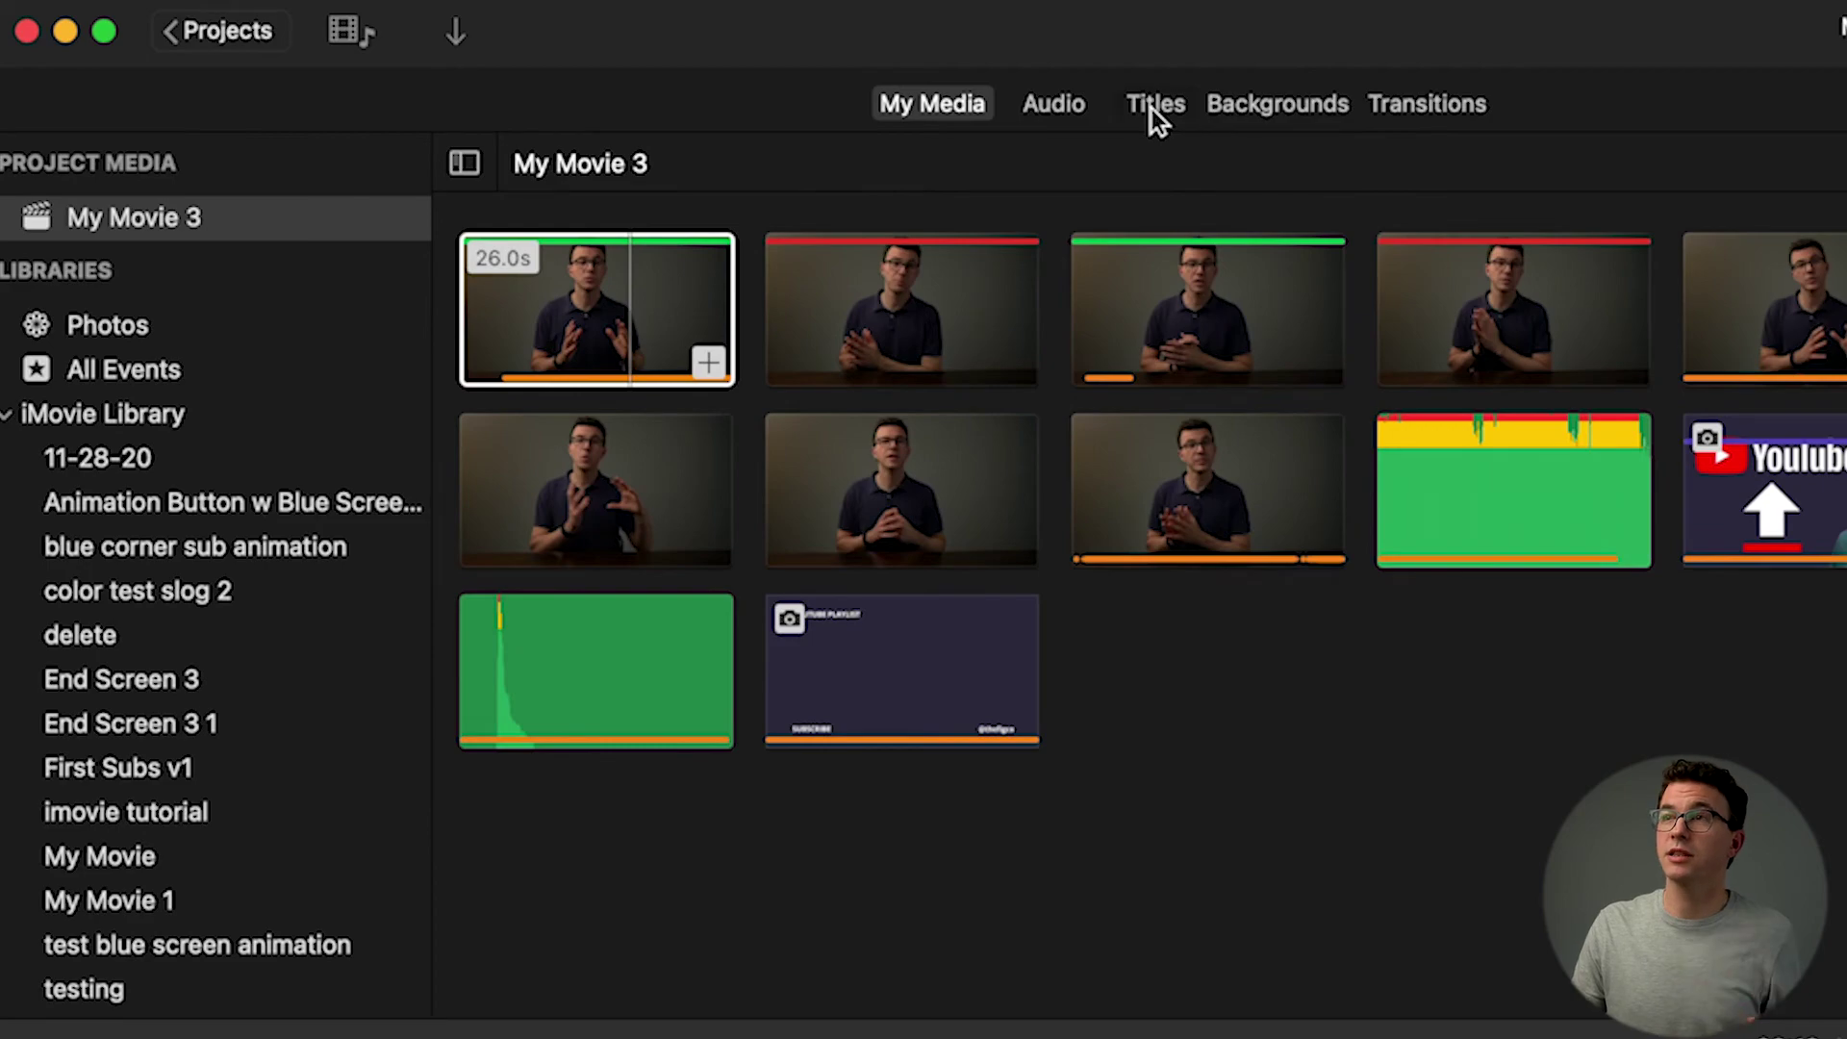
{"action": "left_click", "coordinate": [1151, 107]}
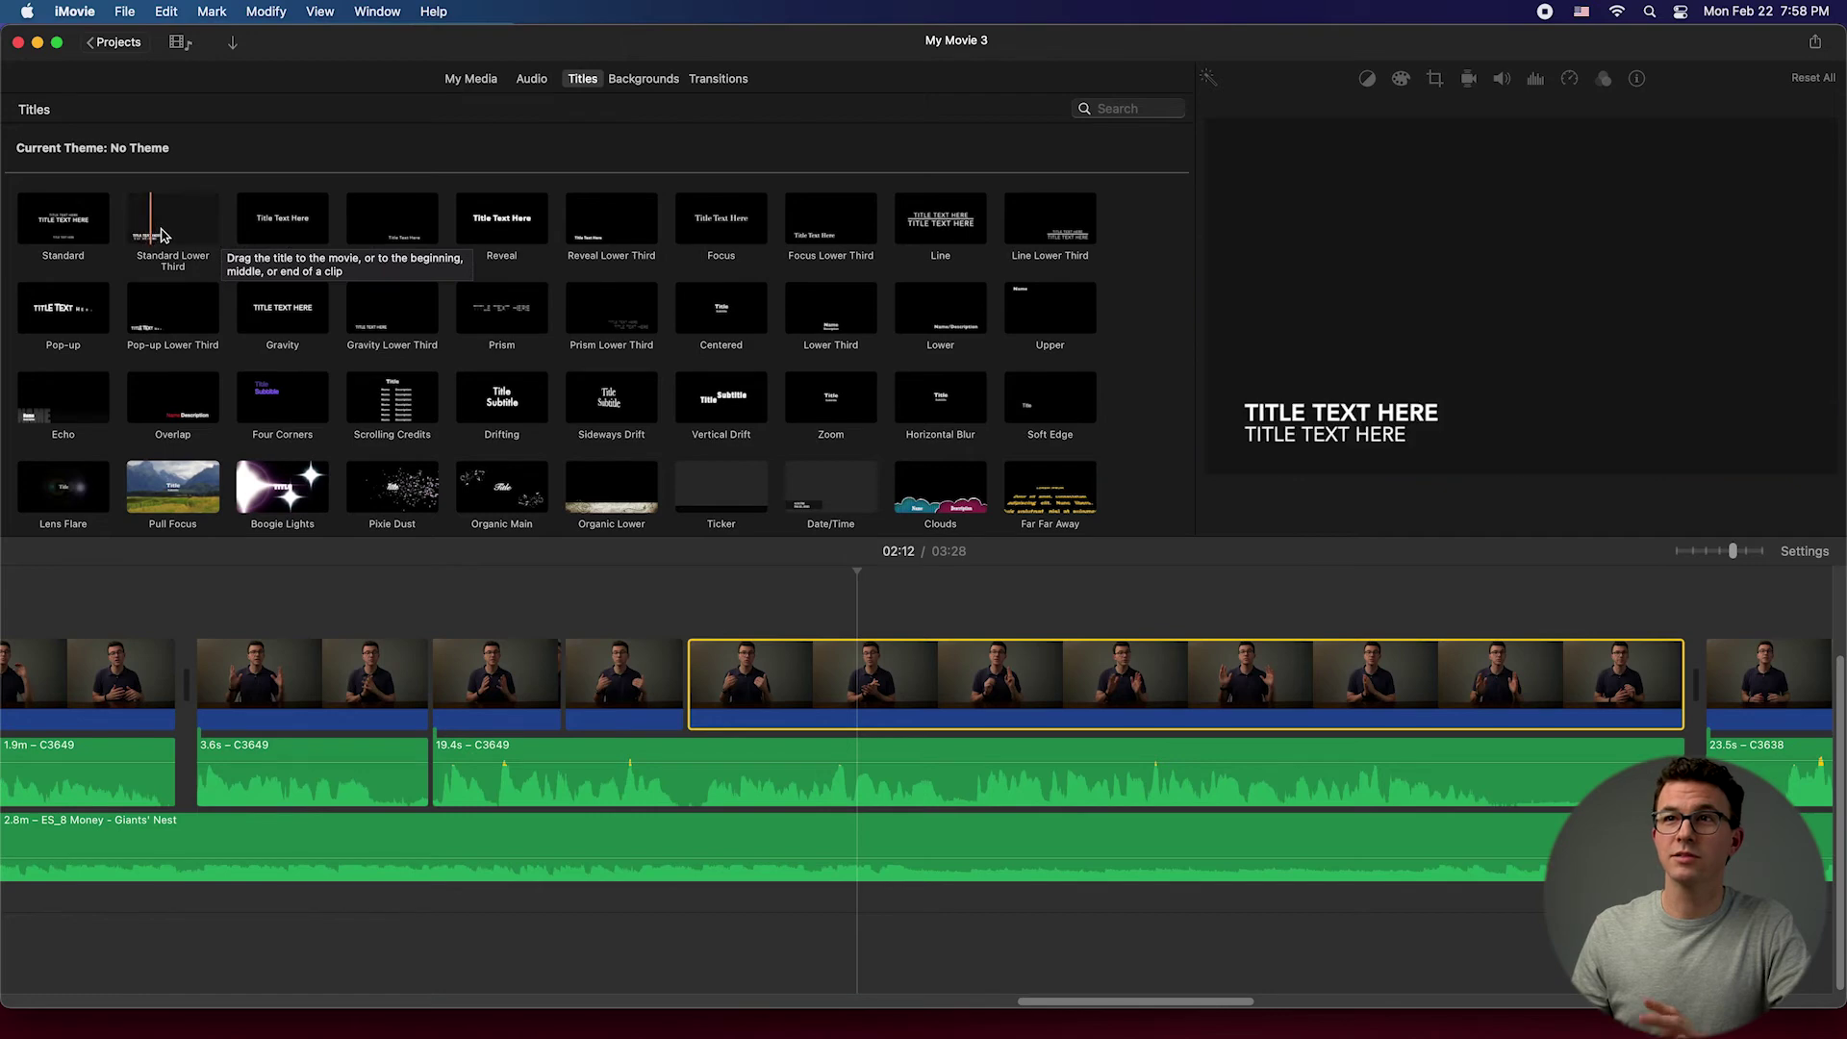
{"action": "left_click", "coordinate": [166, 234]}
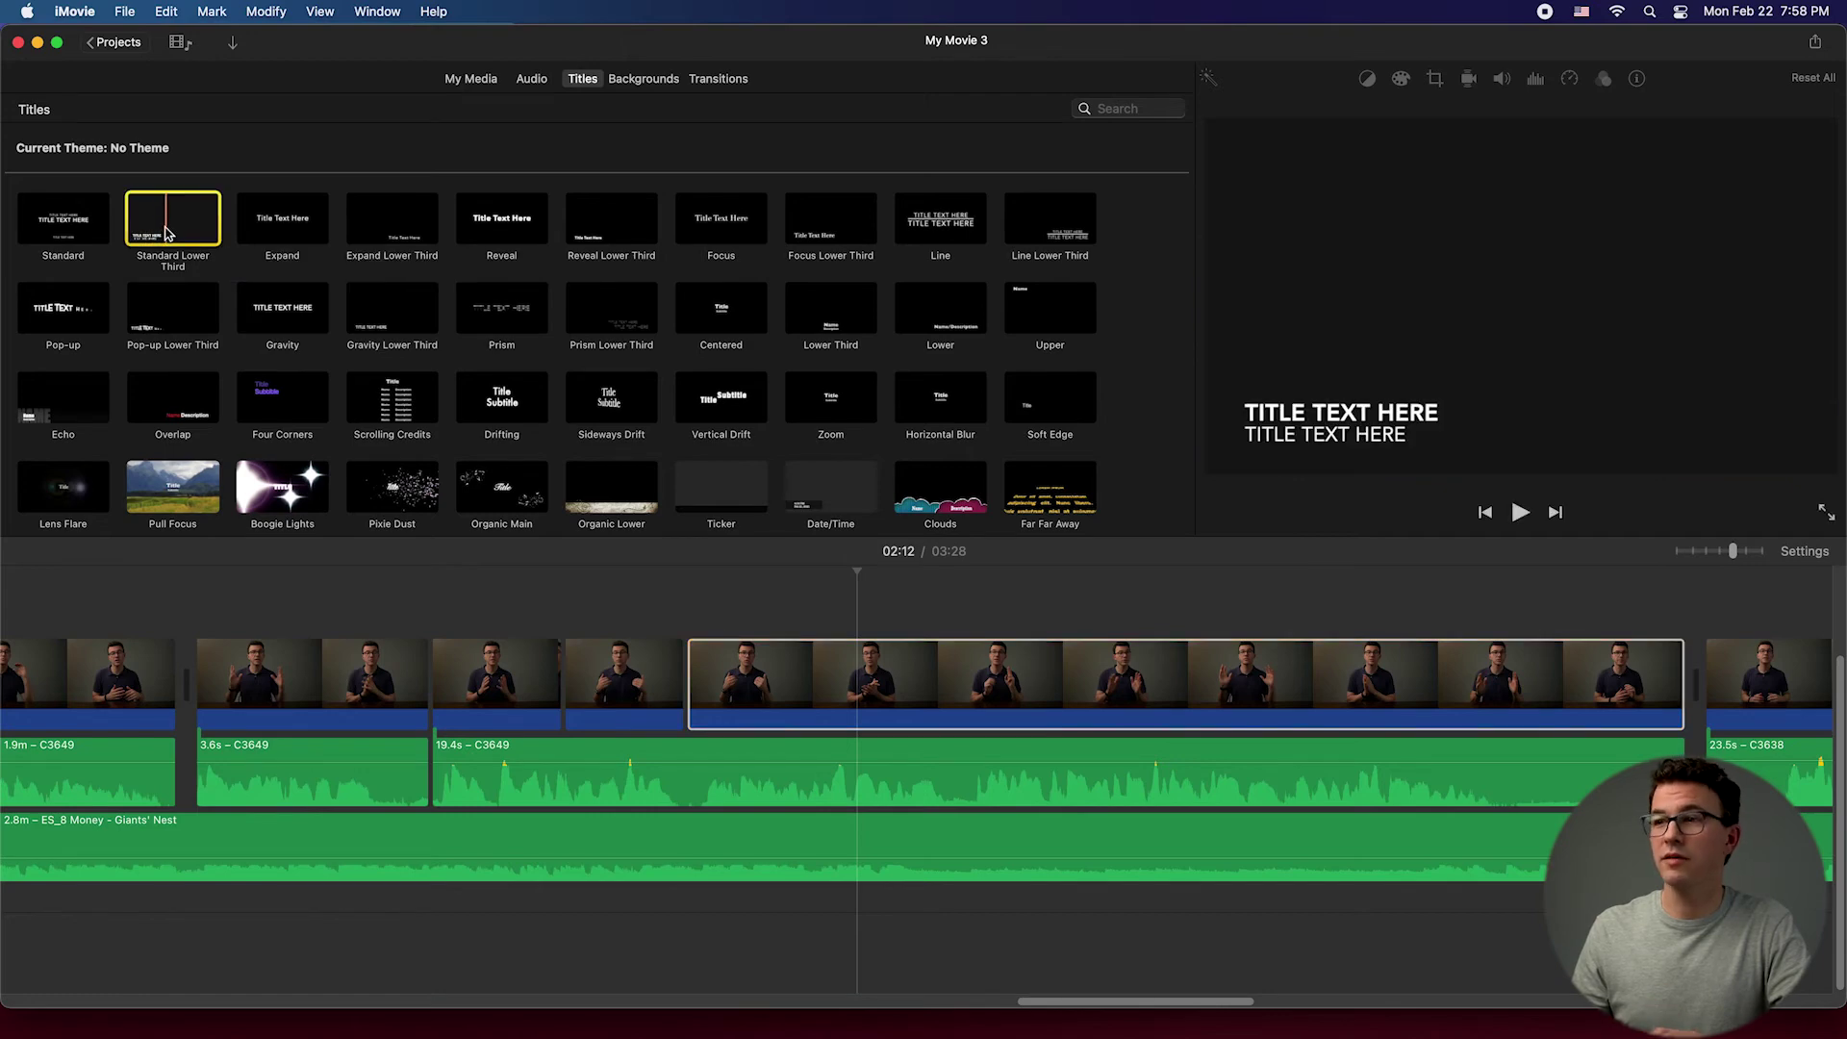
{"action": "left_click_drag", "start_coordinate": [166, 234], "coordinate": [322, 334]}
{"action": "left_click", "coordinate": [270, 315]}
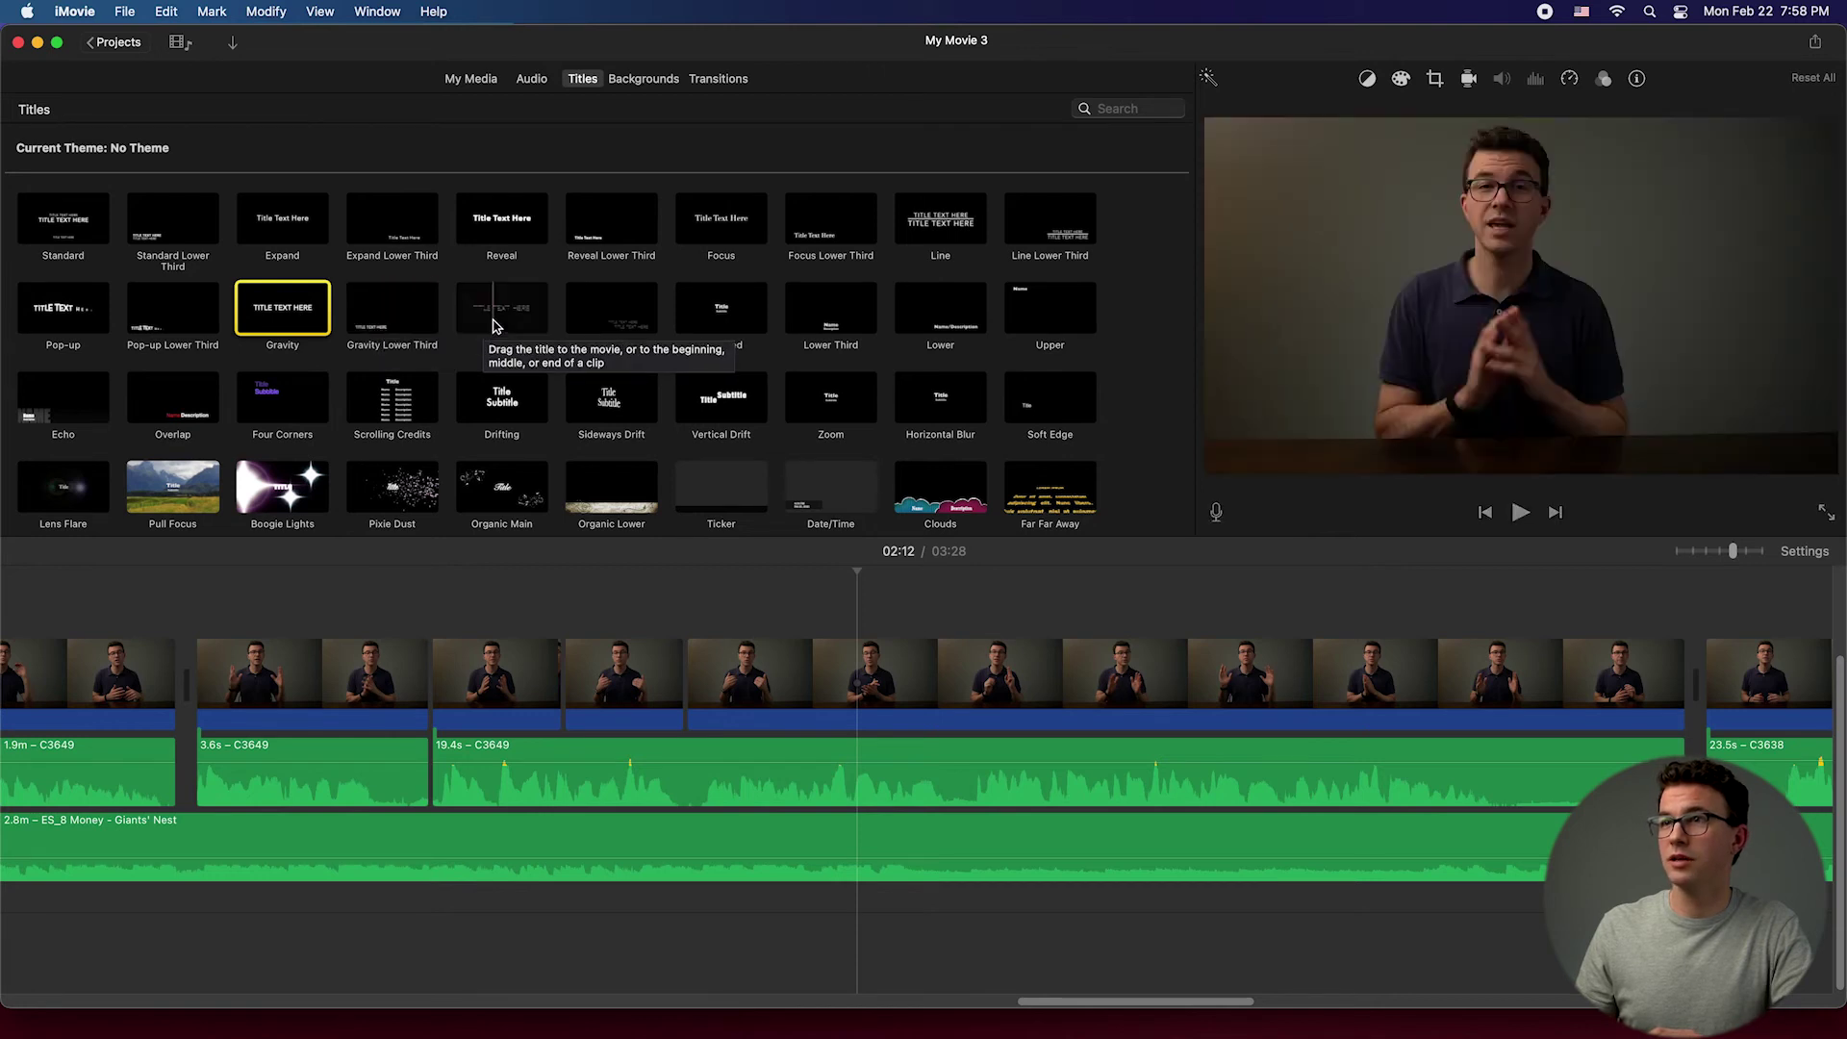
{"action": "left_click", "coordinate": [171, 220]}
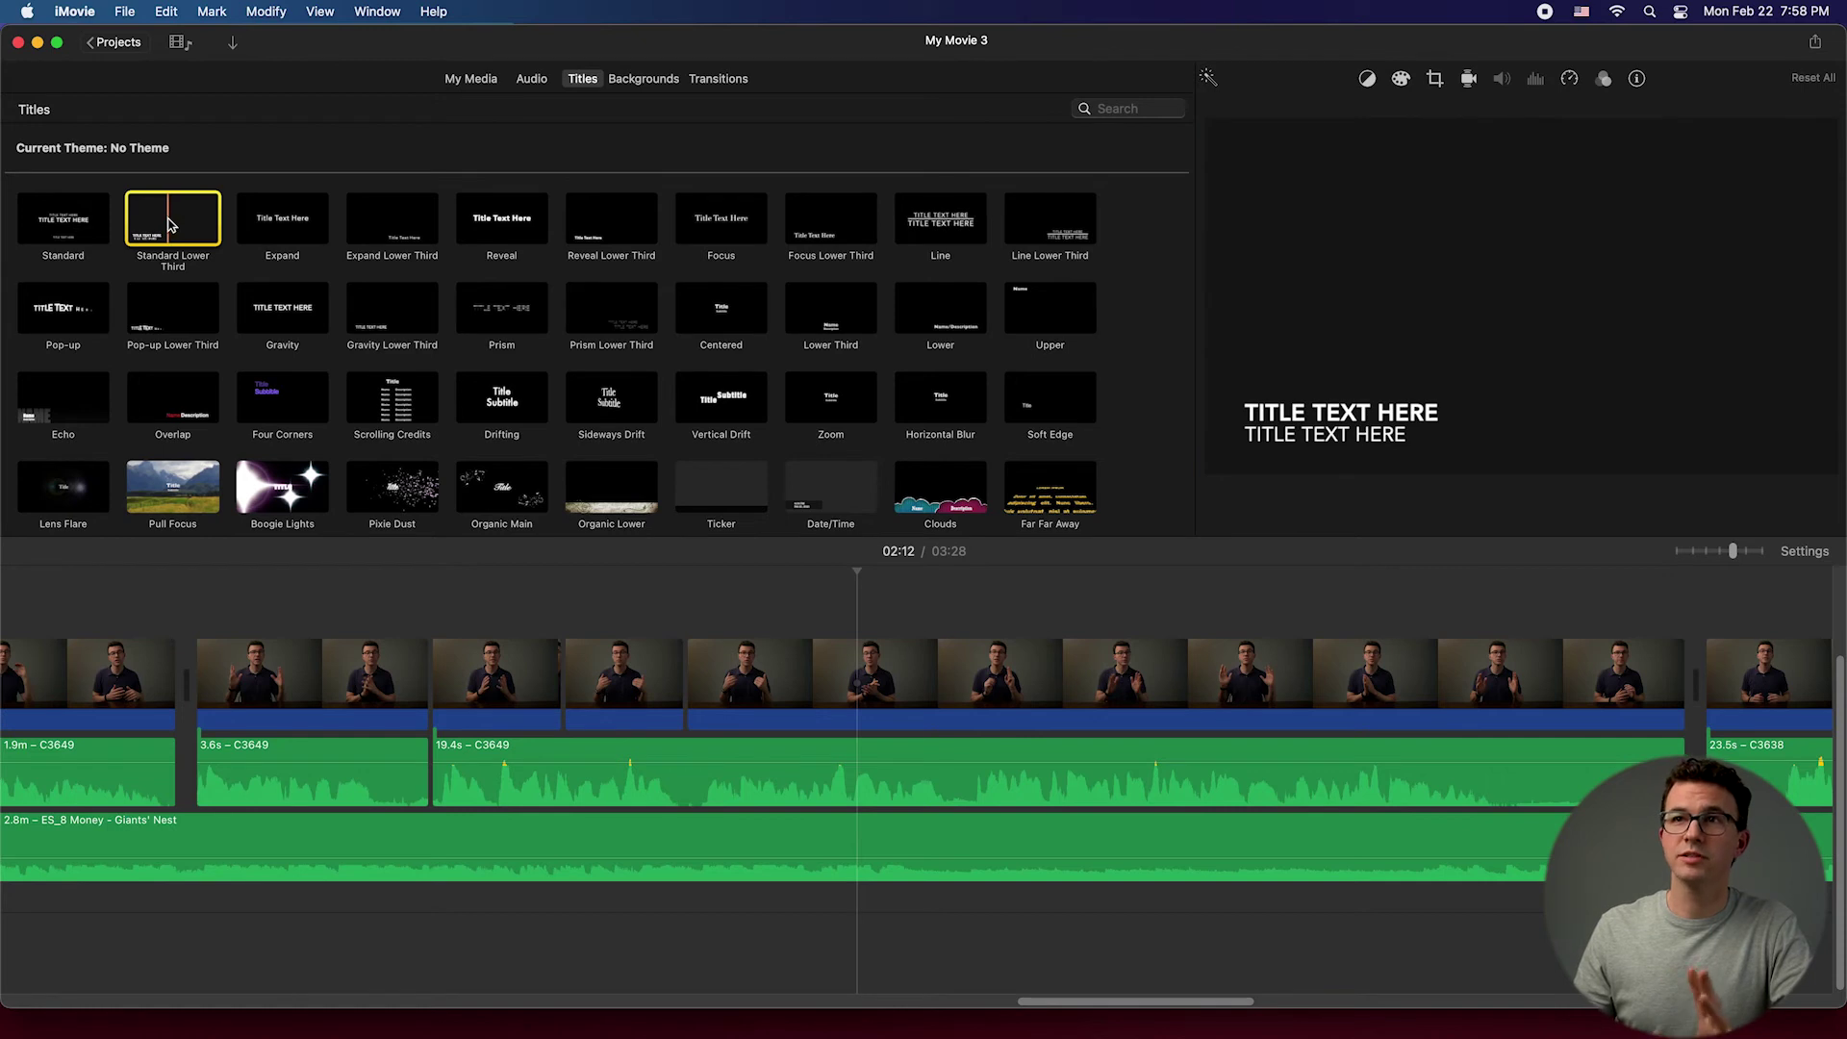
{"action": "left_click_drag", "start_coordinate": [174, 222], "coordinate": [859, 606]}
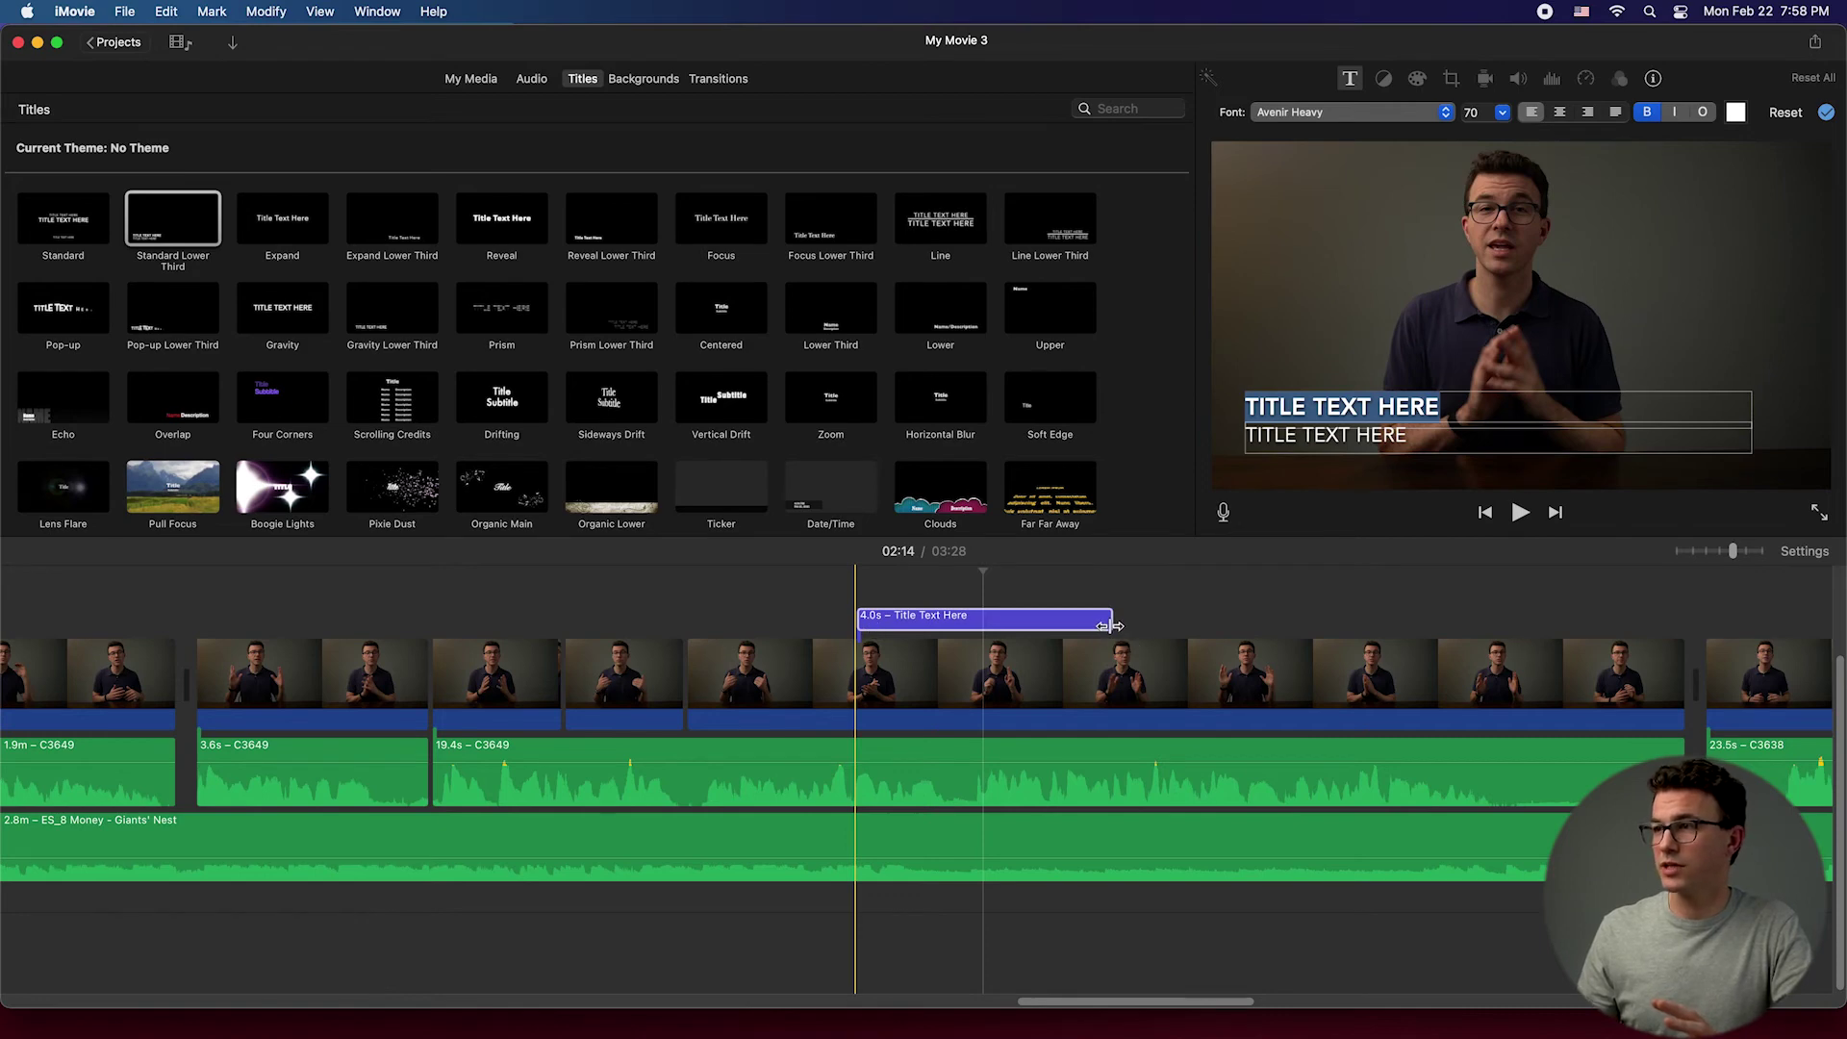
{"action": "left_click_drag", "start_coordinate": [1111, 624], "coordinate": [984, 615]}
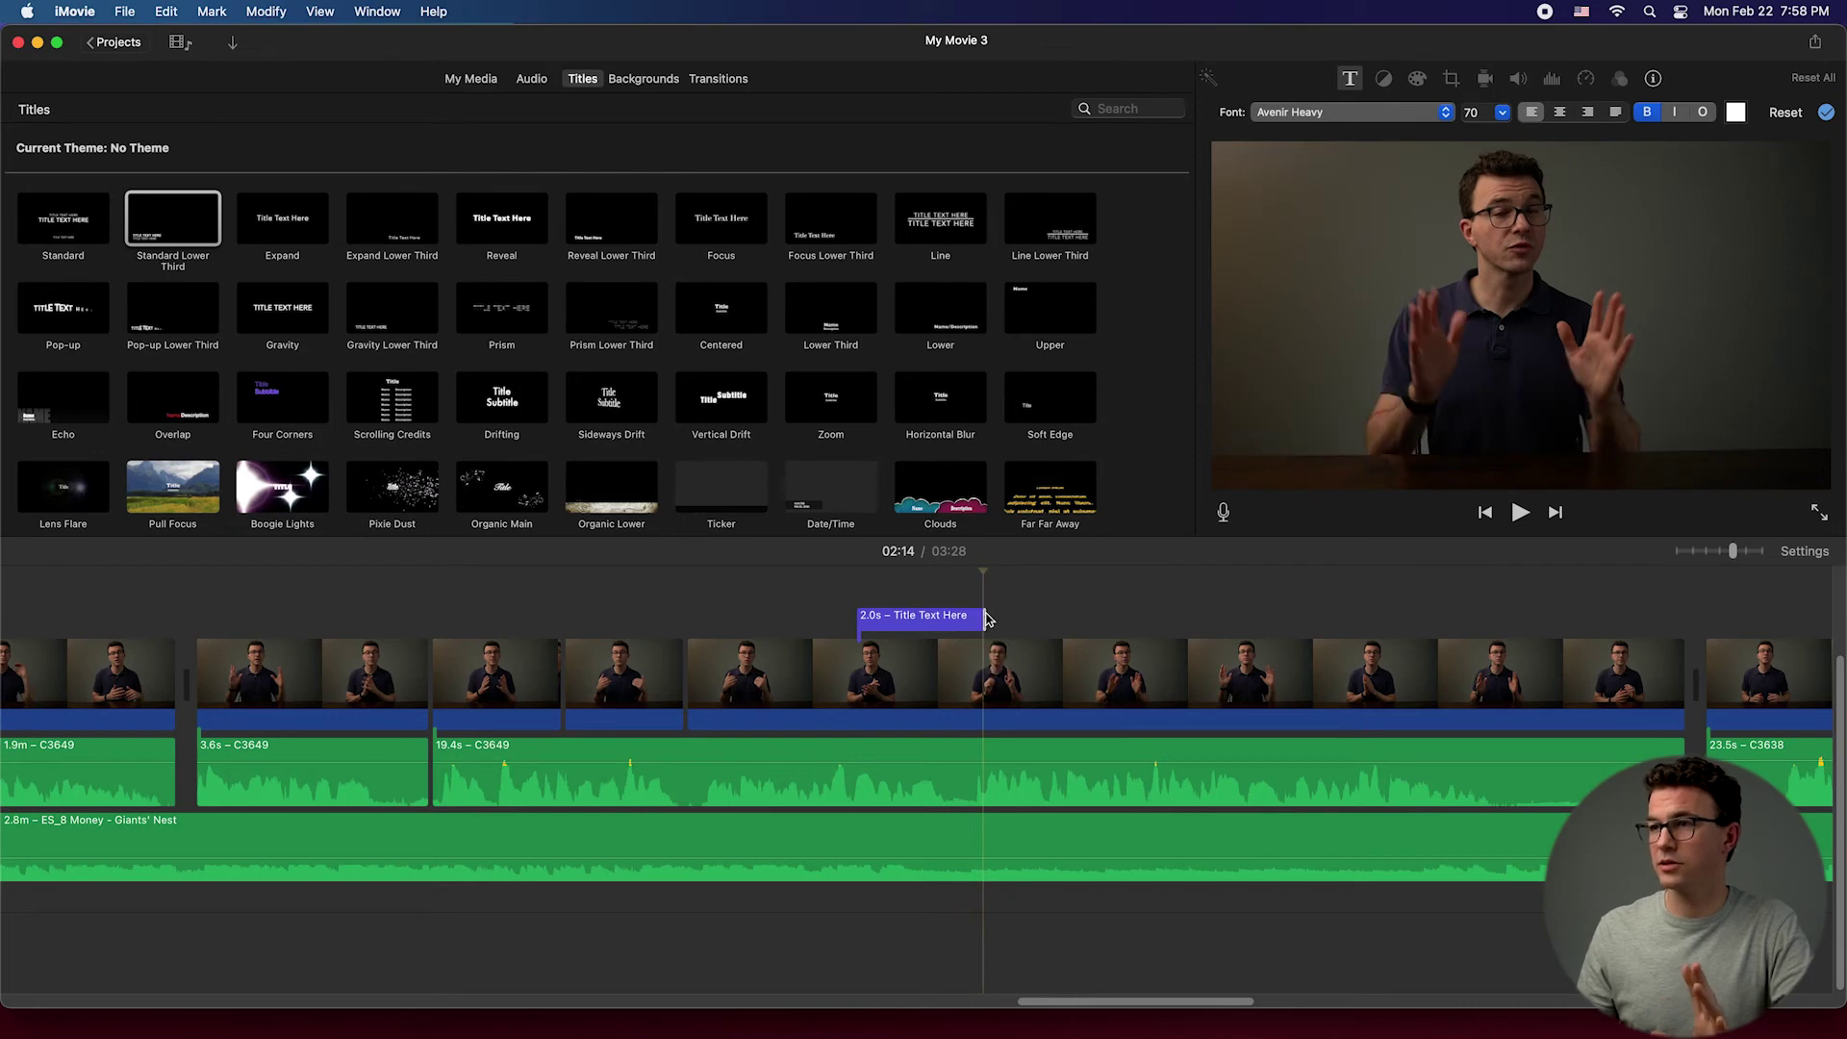
Step: Delete the placeholder text in the second line of the lower-third title
{"action": "left_click", "coordinate": [904, 624]}
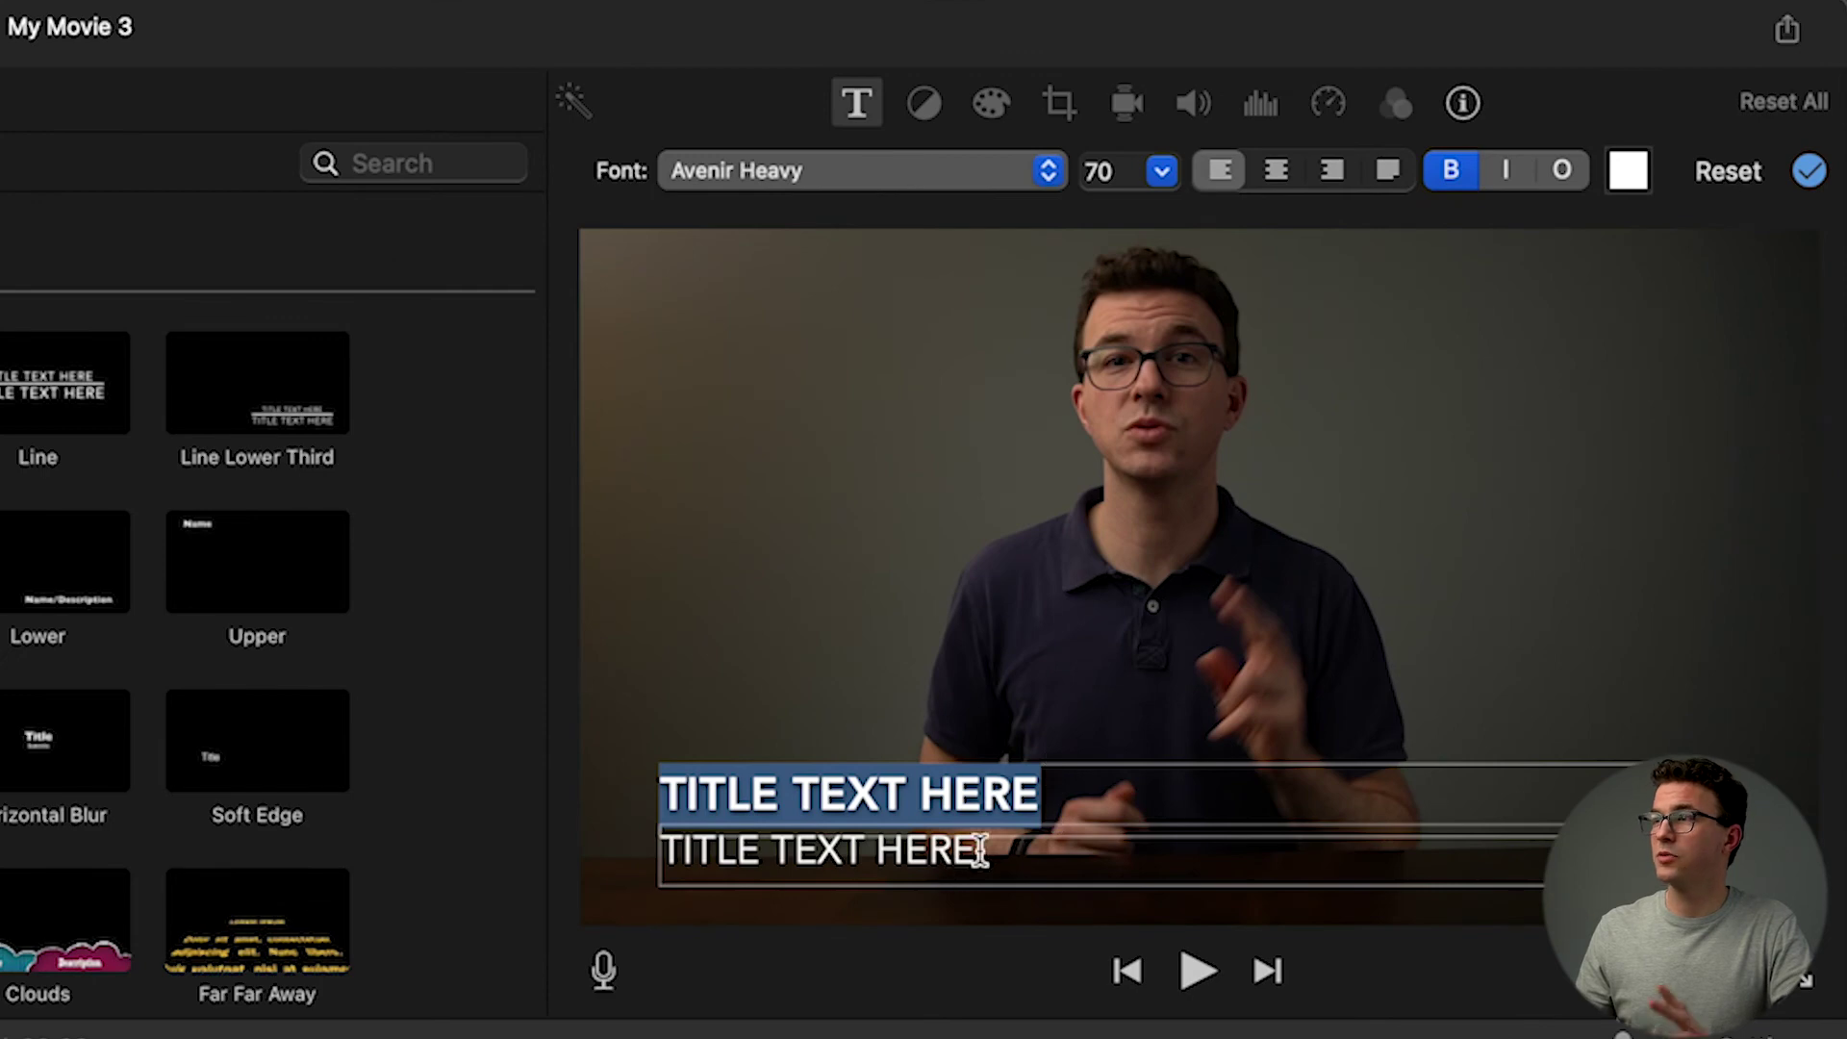
{"action": "left_click", "coordinate": [997, 850]}
{"action": "key", "text": "super+a"}
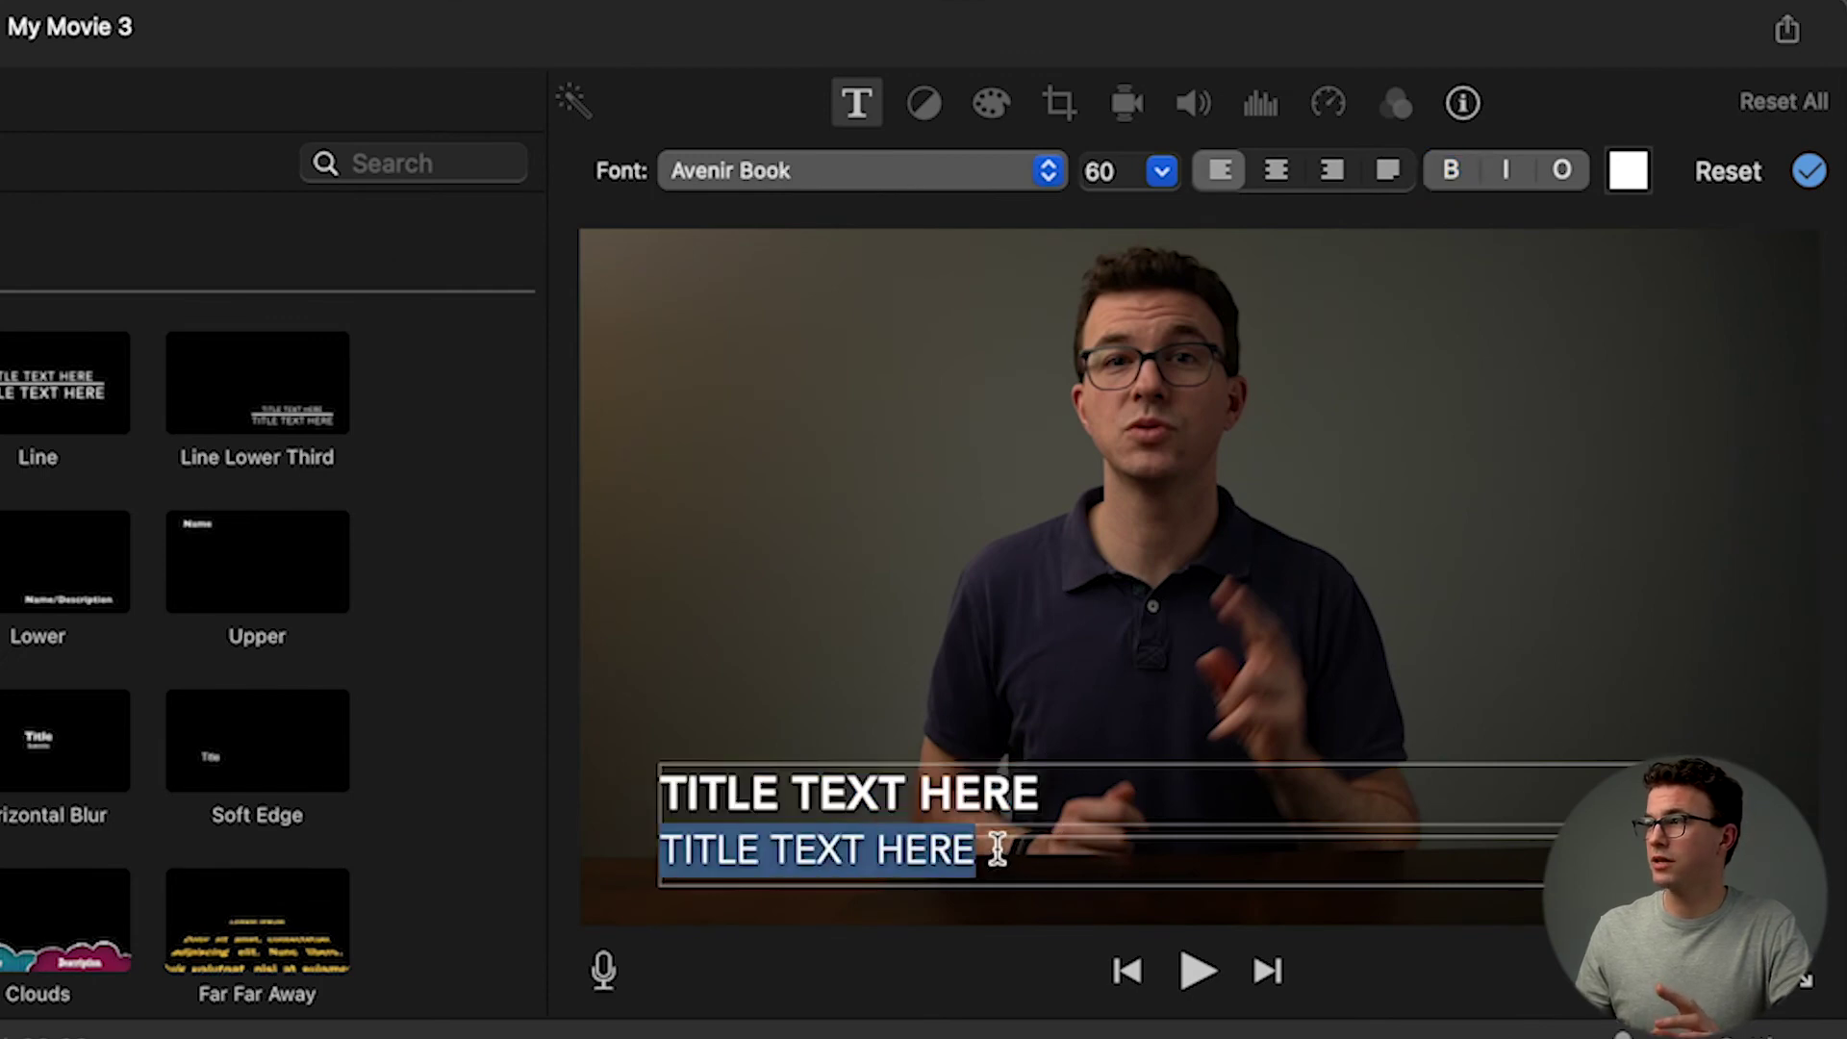
{"action": "key", "text": "BackSpace"}
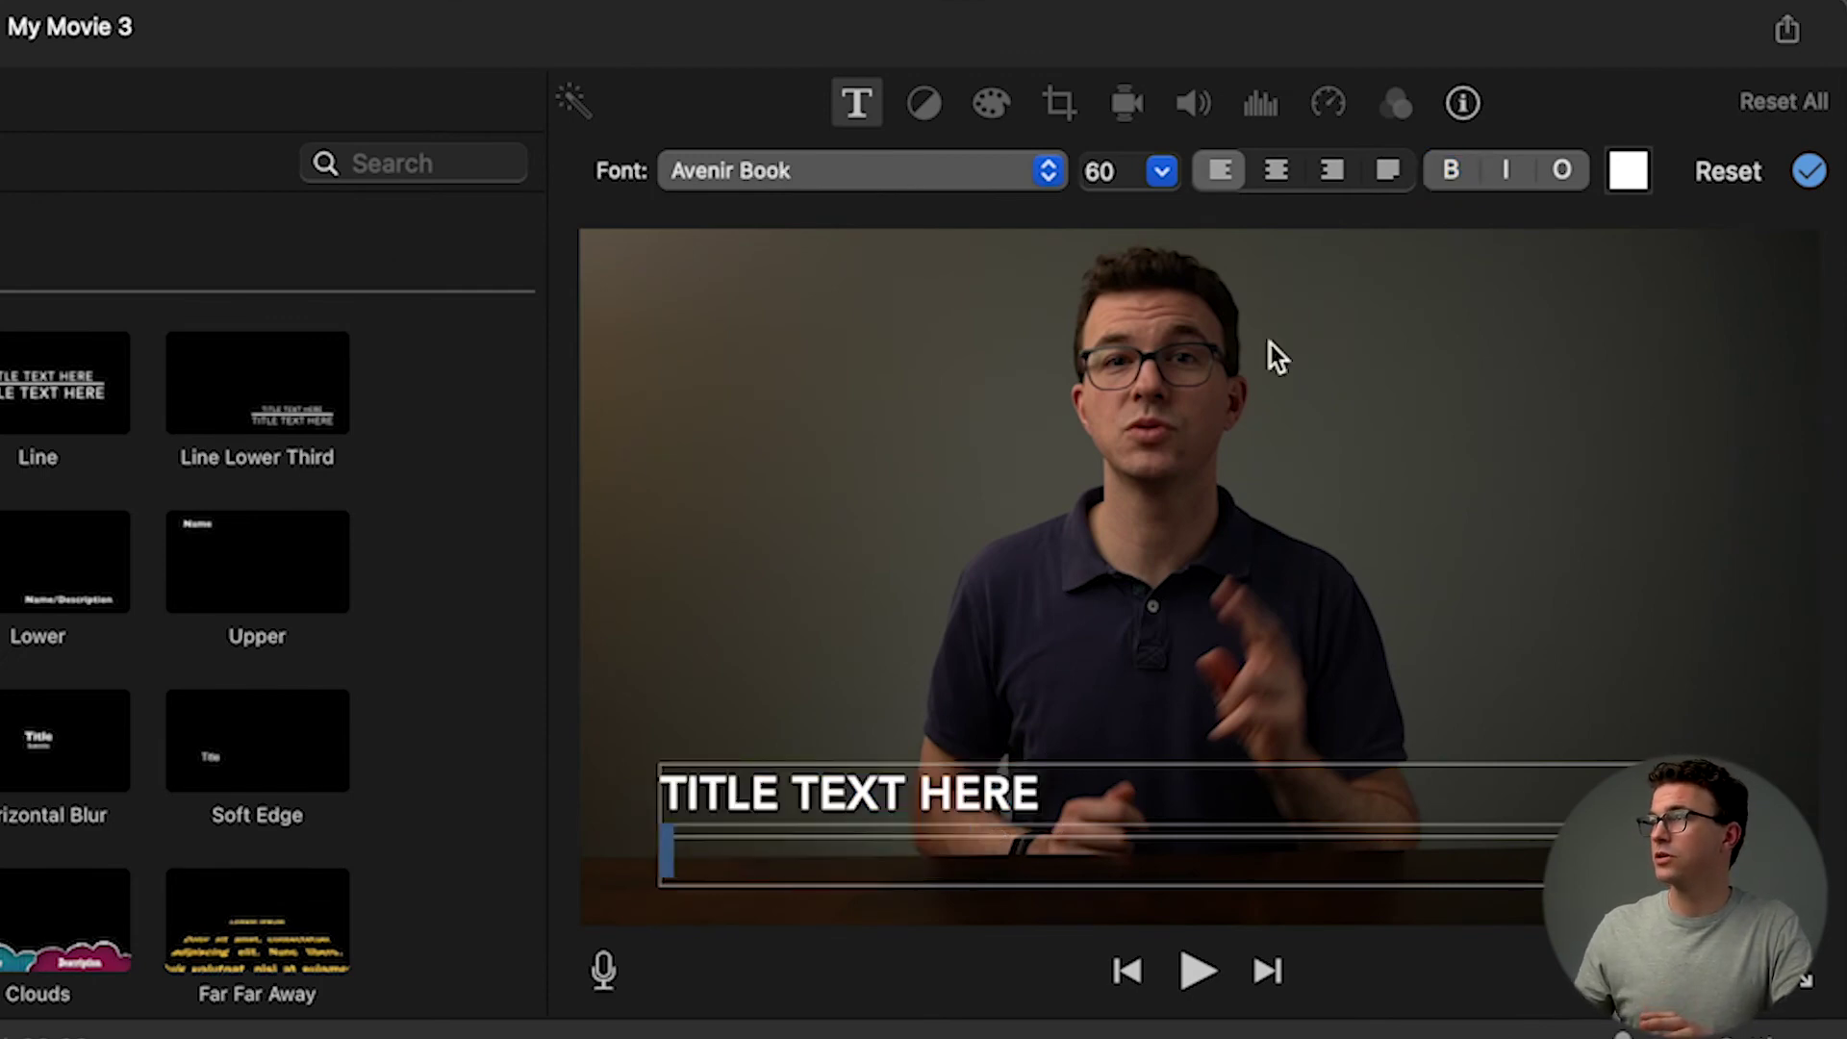
Step: Try centre and right alignment on the lower-third title text, and return the title line to left alignment
{"action": "left_click", "coordinate": [1275, 173]}
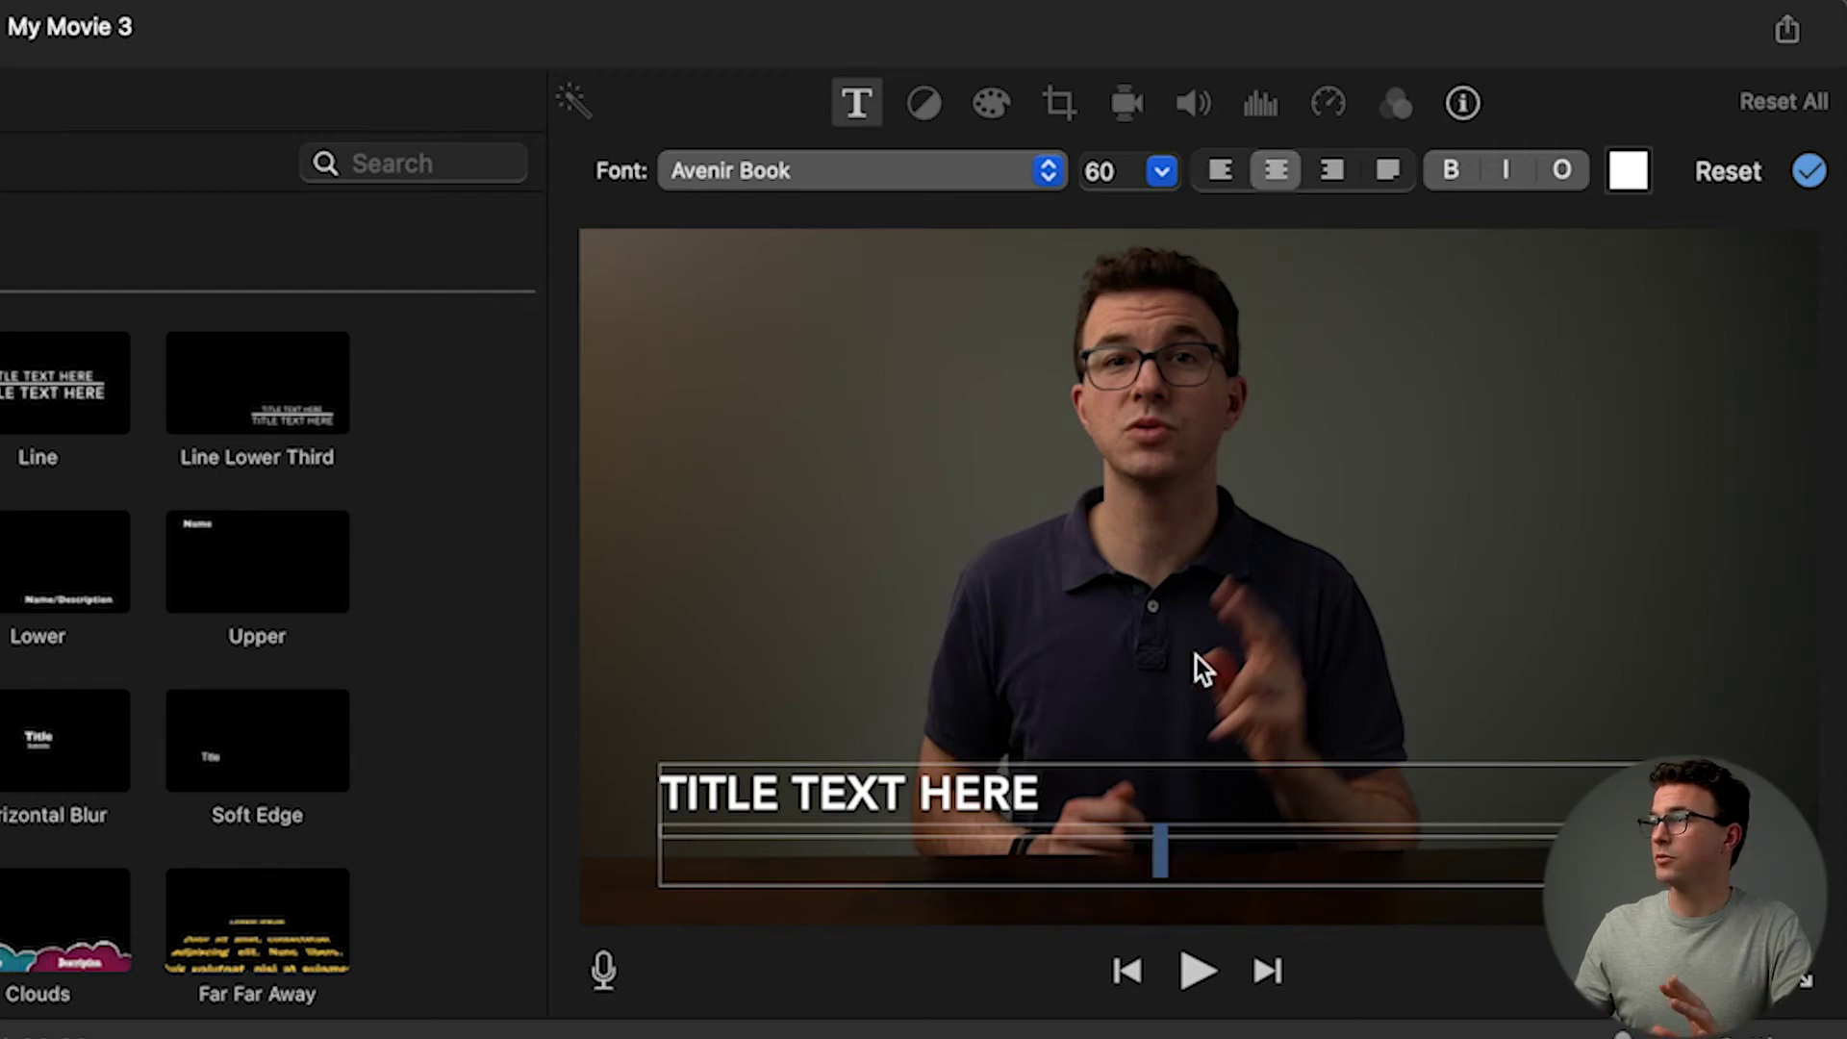
{"action": "left_click", "coordinate": [1092, 782]}
{"action": "left_click", "coordinate": [1280, 170]}
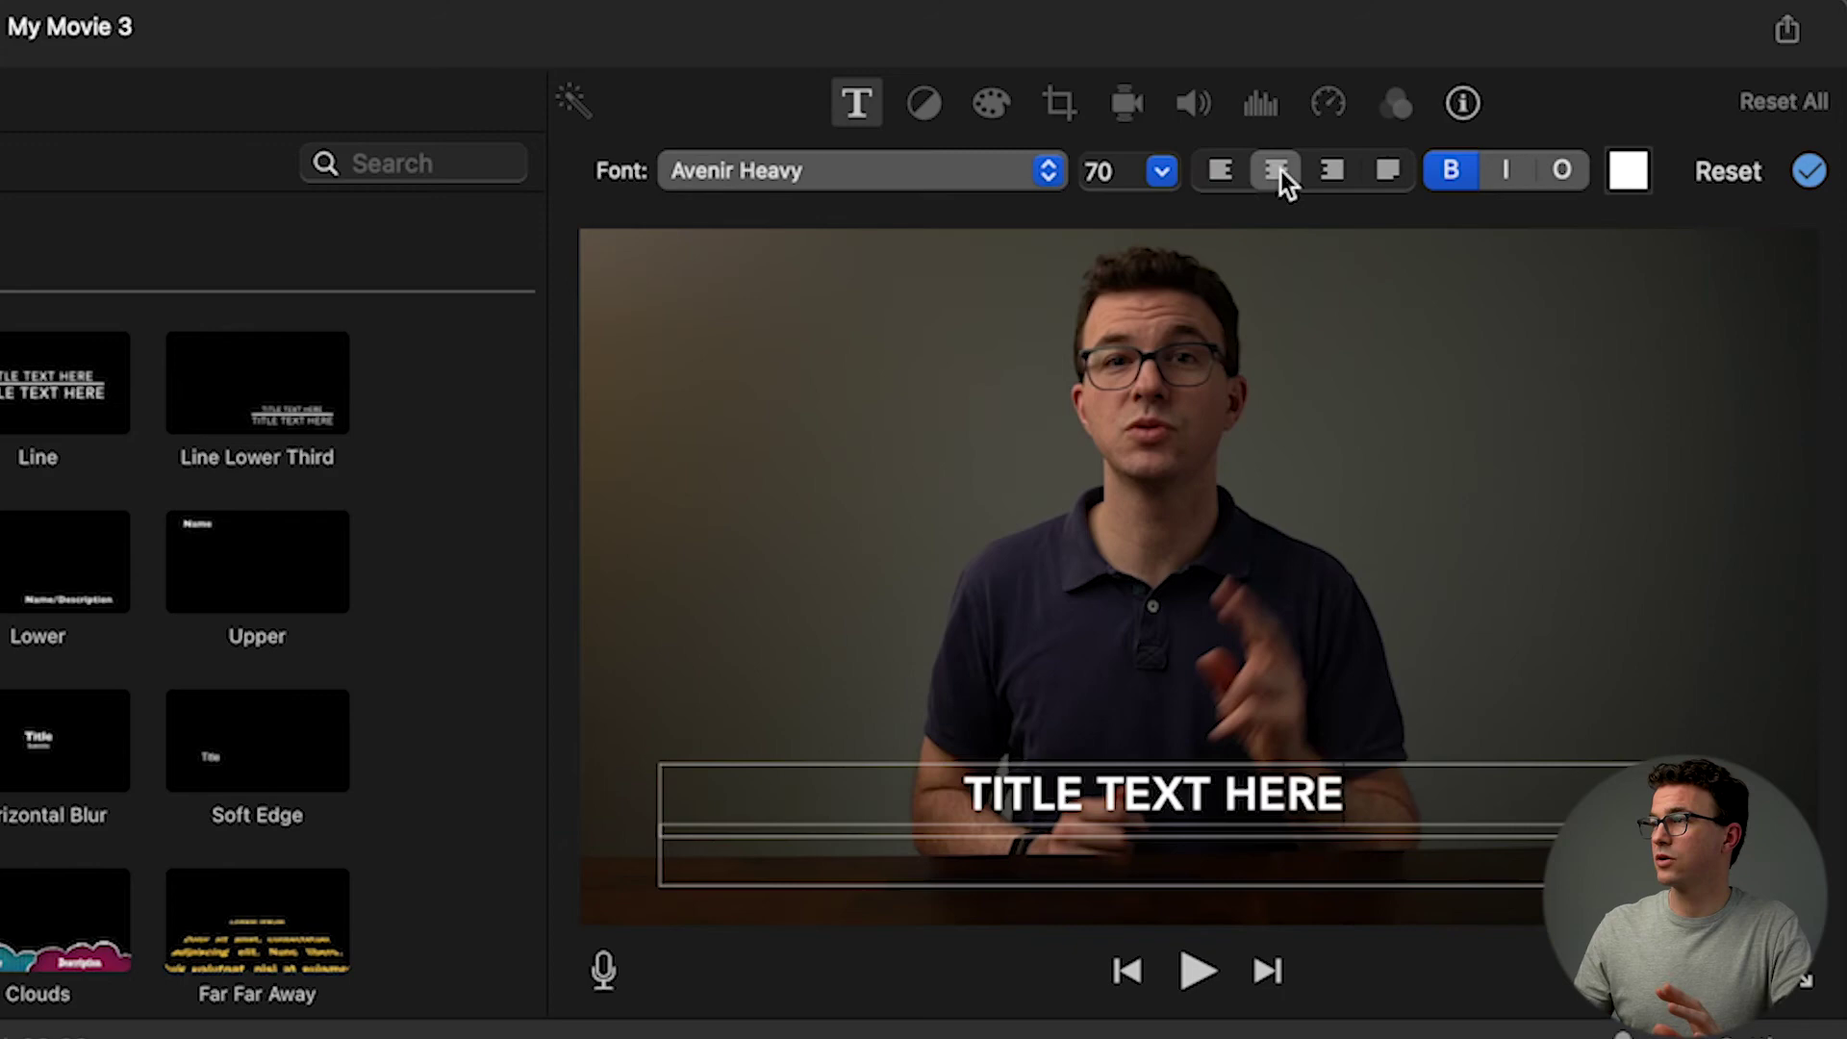
{"action": "left_click", "coordinate": [1332, 173]}
{"action": "left_click", "coordinate": [1222, 171]}
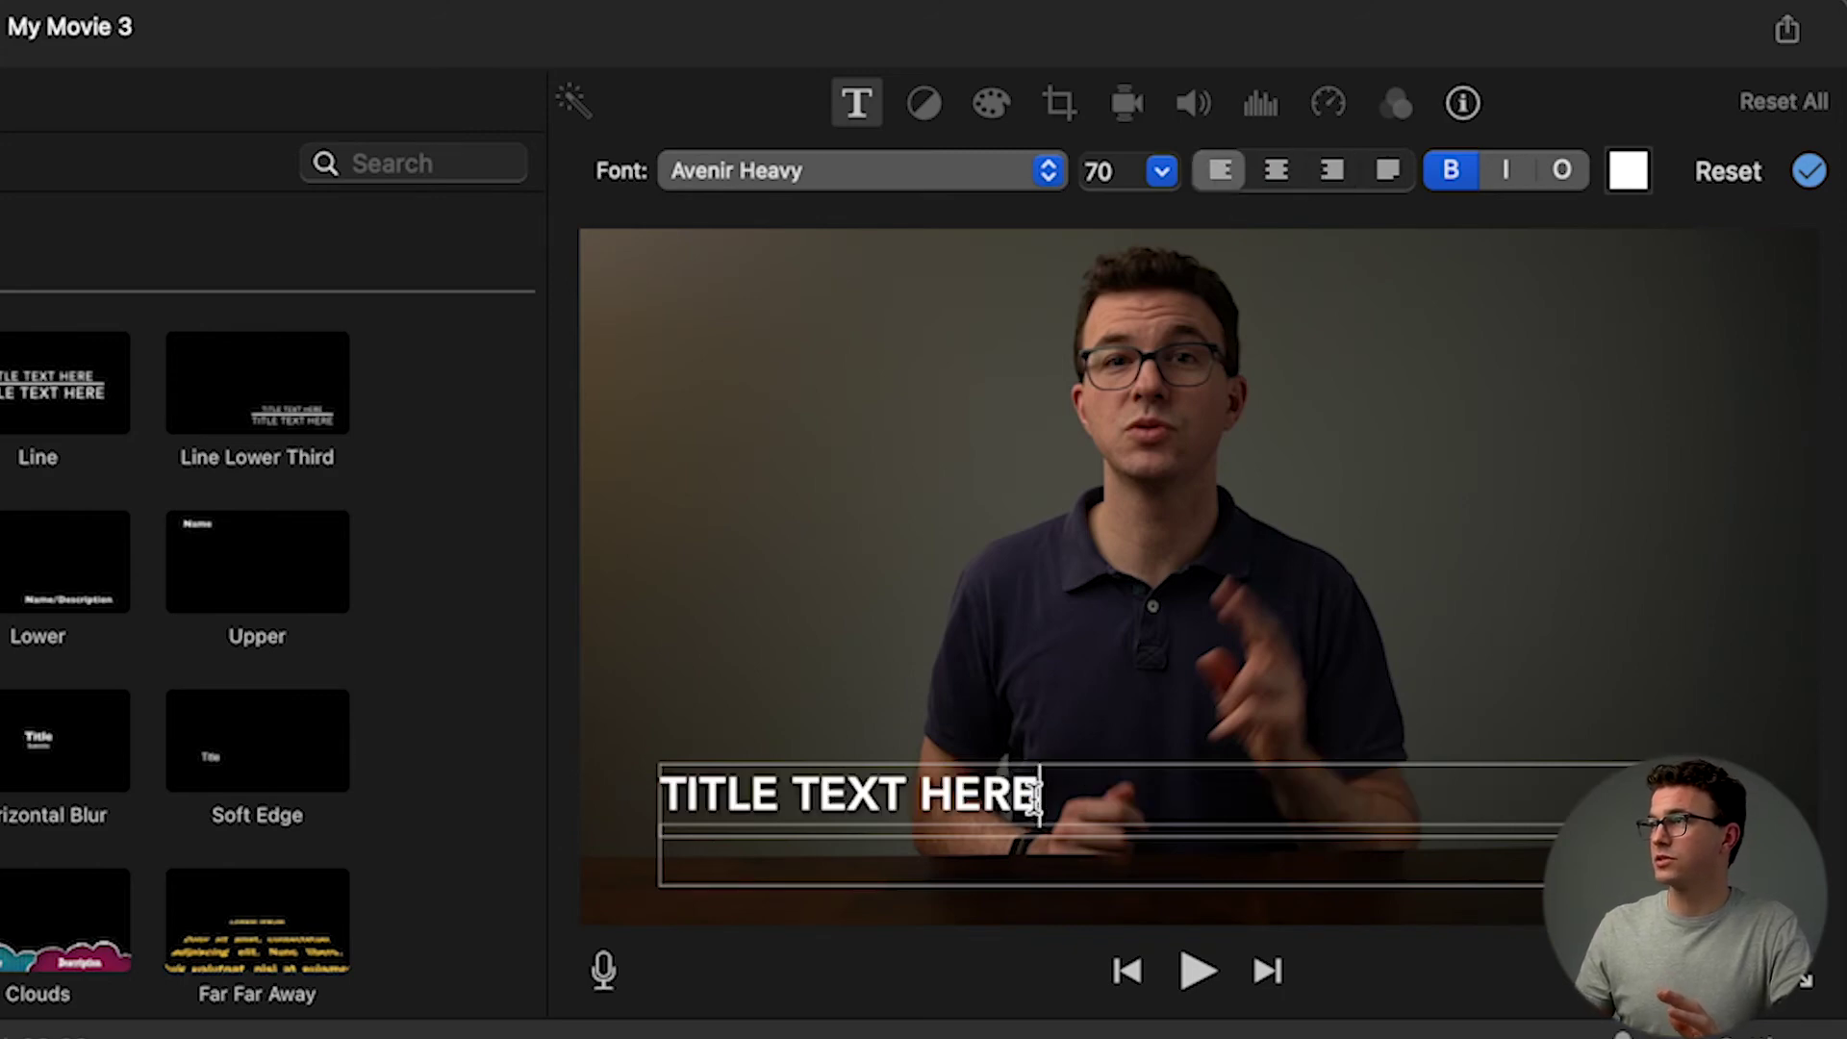
Step: Set the font size of the "TITLE TEXT HERE" line to 80
{"action": "left_click_drag", "start_coordinate": [1049, 794], "coordinate": [573, 777]}
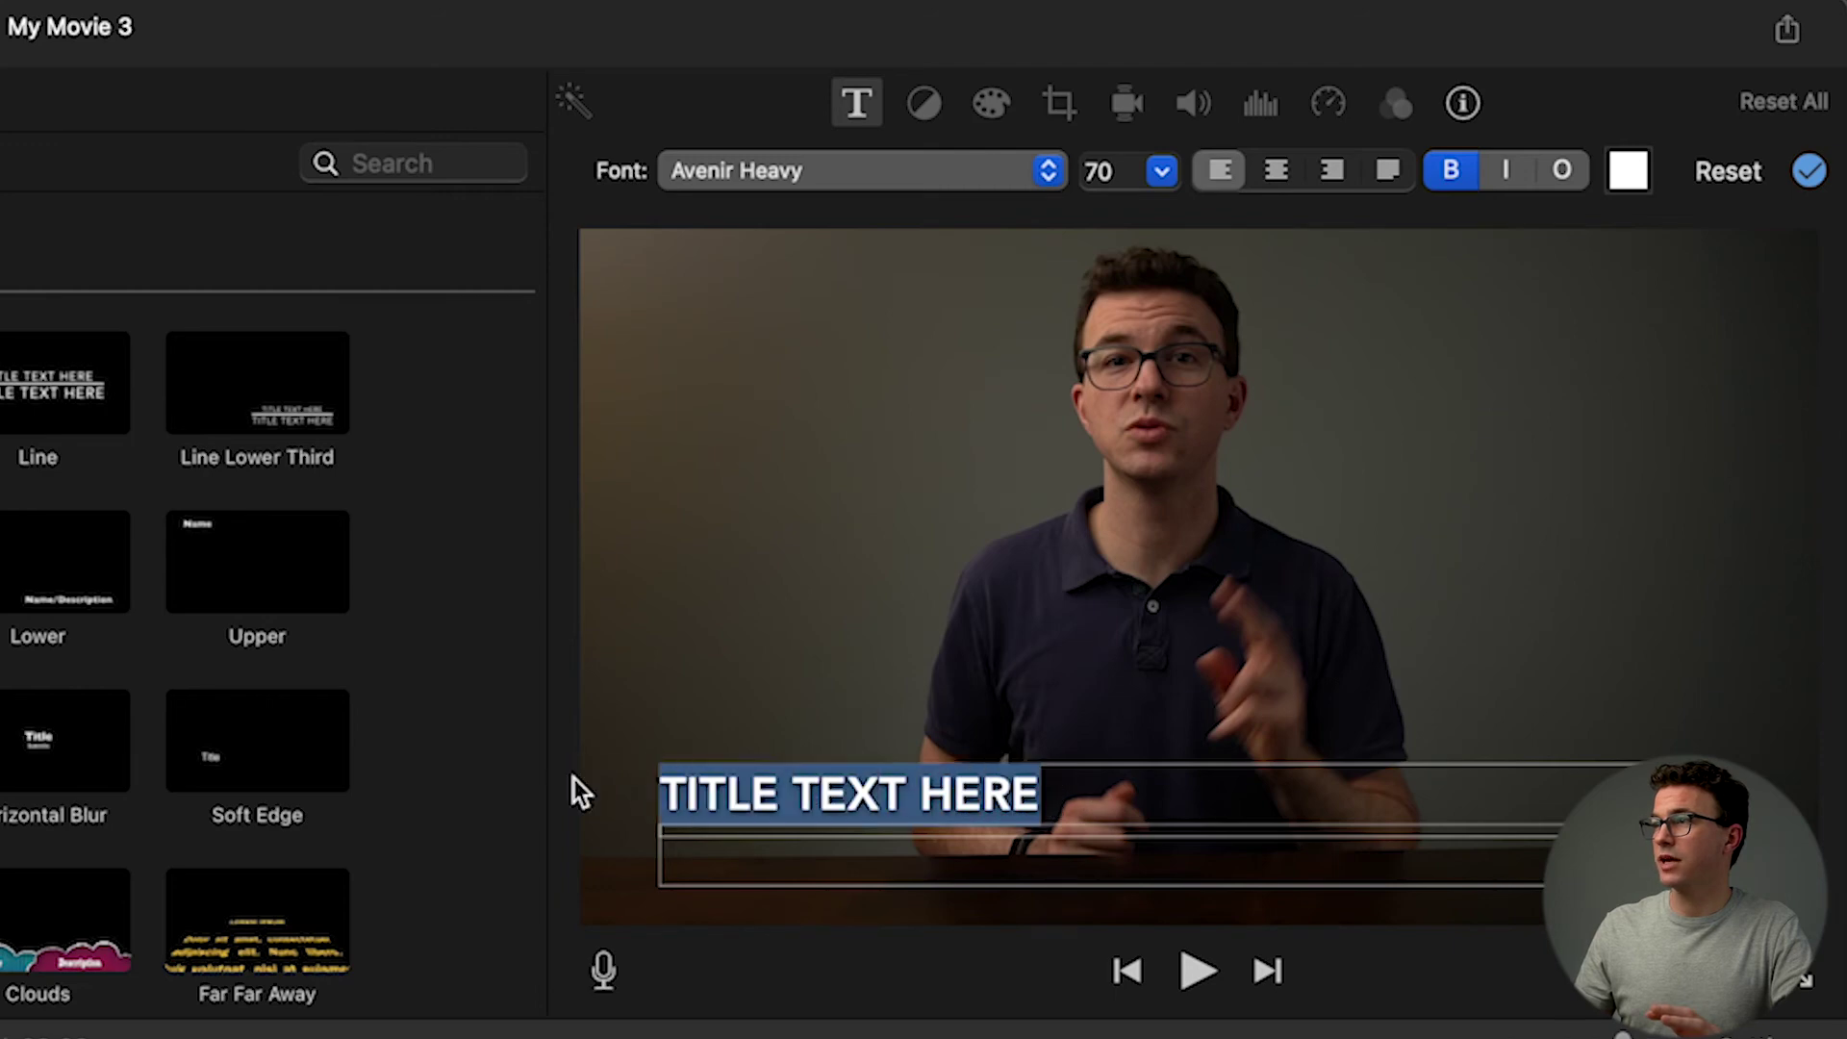
{"action": "left_click", "coordinate": [1134, 171]}
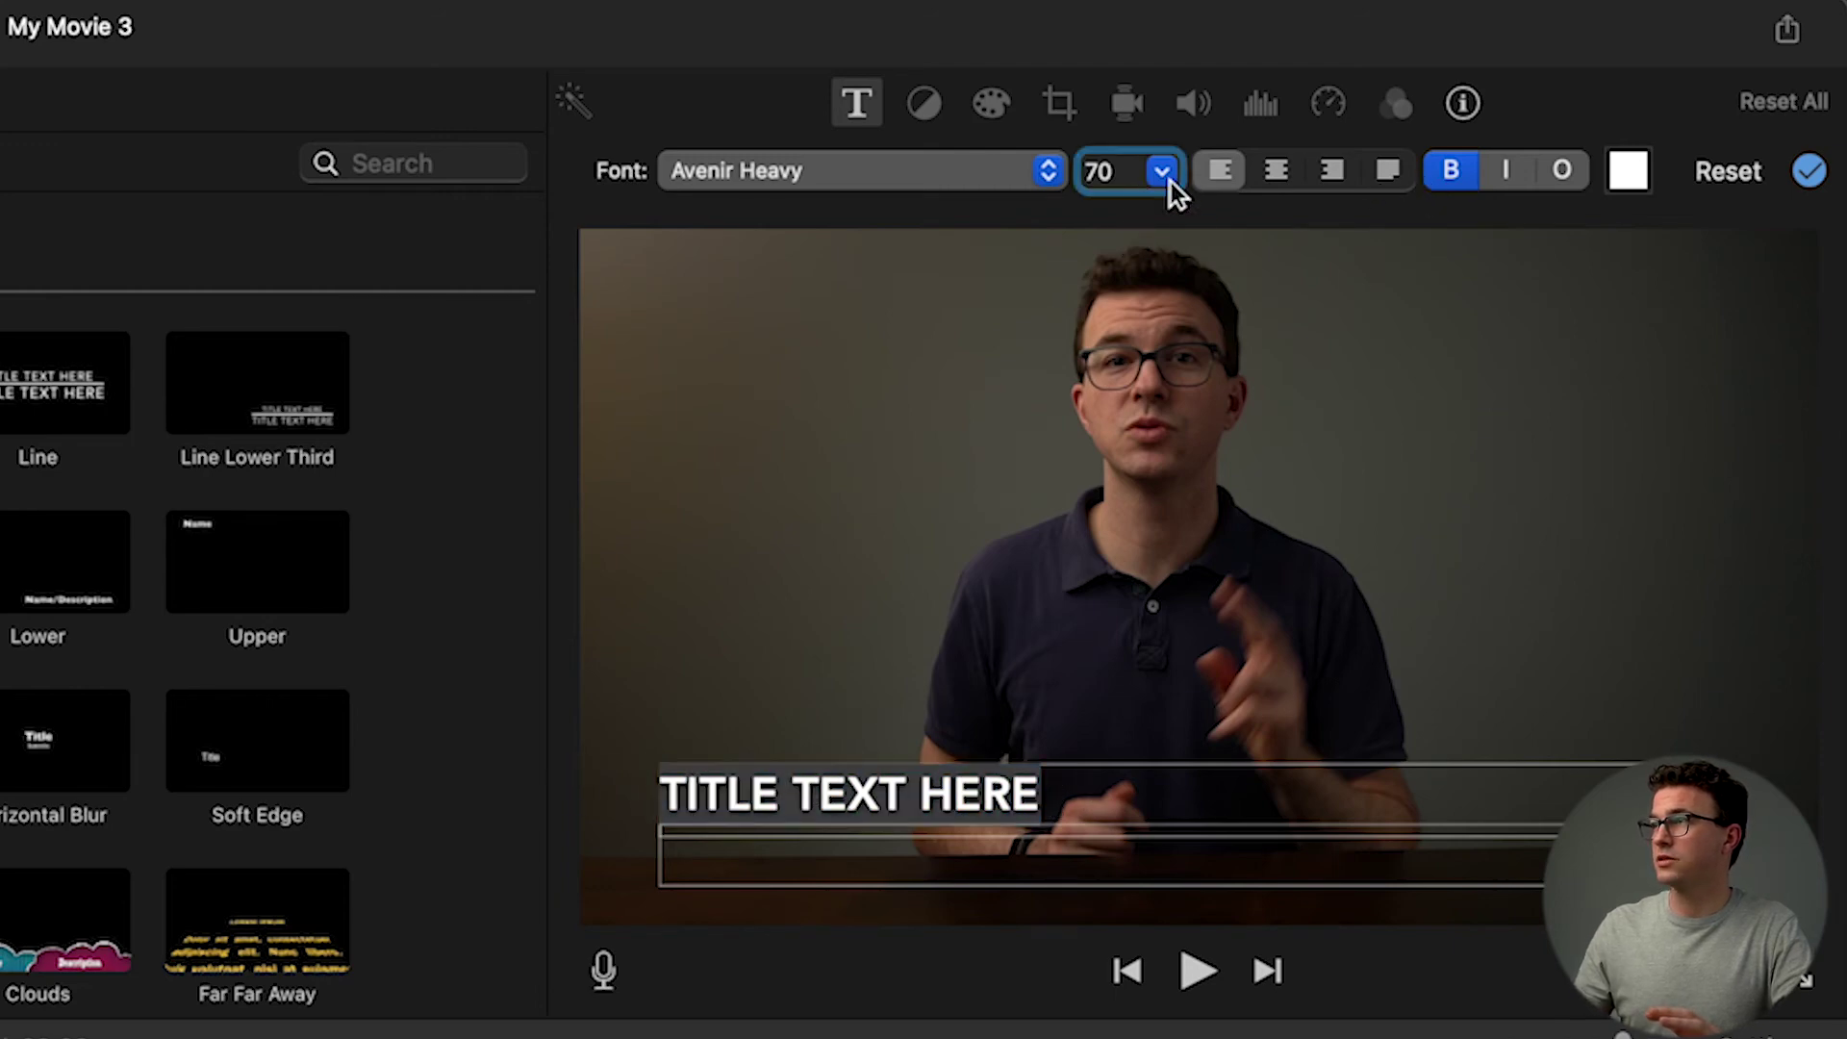
{"action": "left_click", "coordinate": [1168, 173]}
{"action": "left_click", "coordinate": [1102, 292]}
Step: Search the full font list for "work", apply the Work Sans font to the title text, and finish editing the title
{"action": "left_click", "coordinate": [839, 171]}
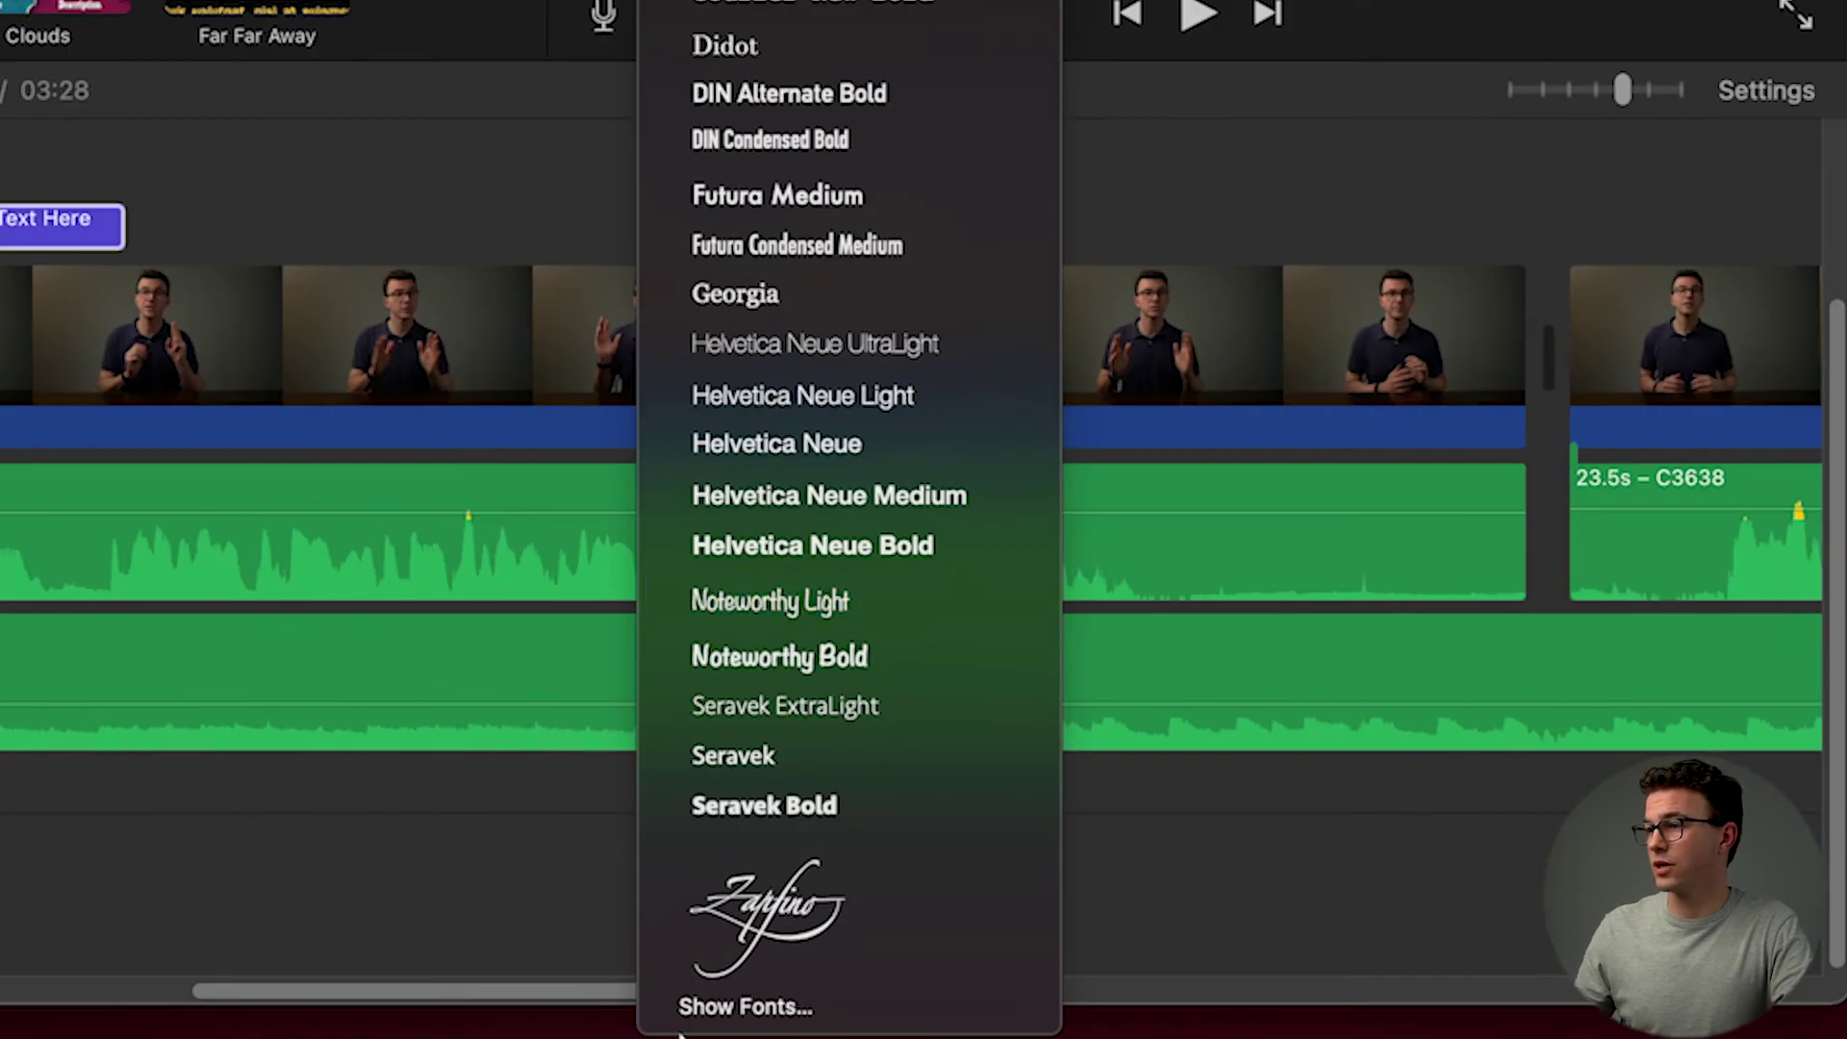
{"action": "left_click", "coordinate": [726, 1012]}
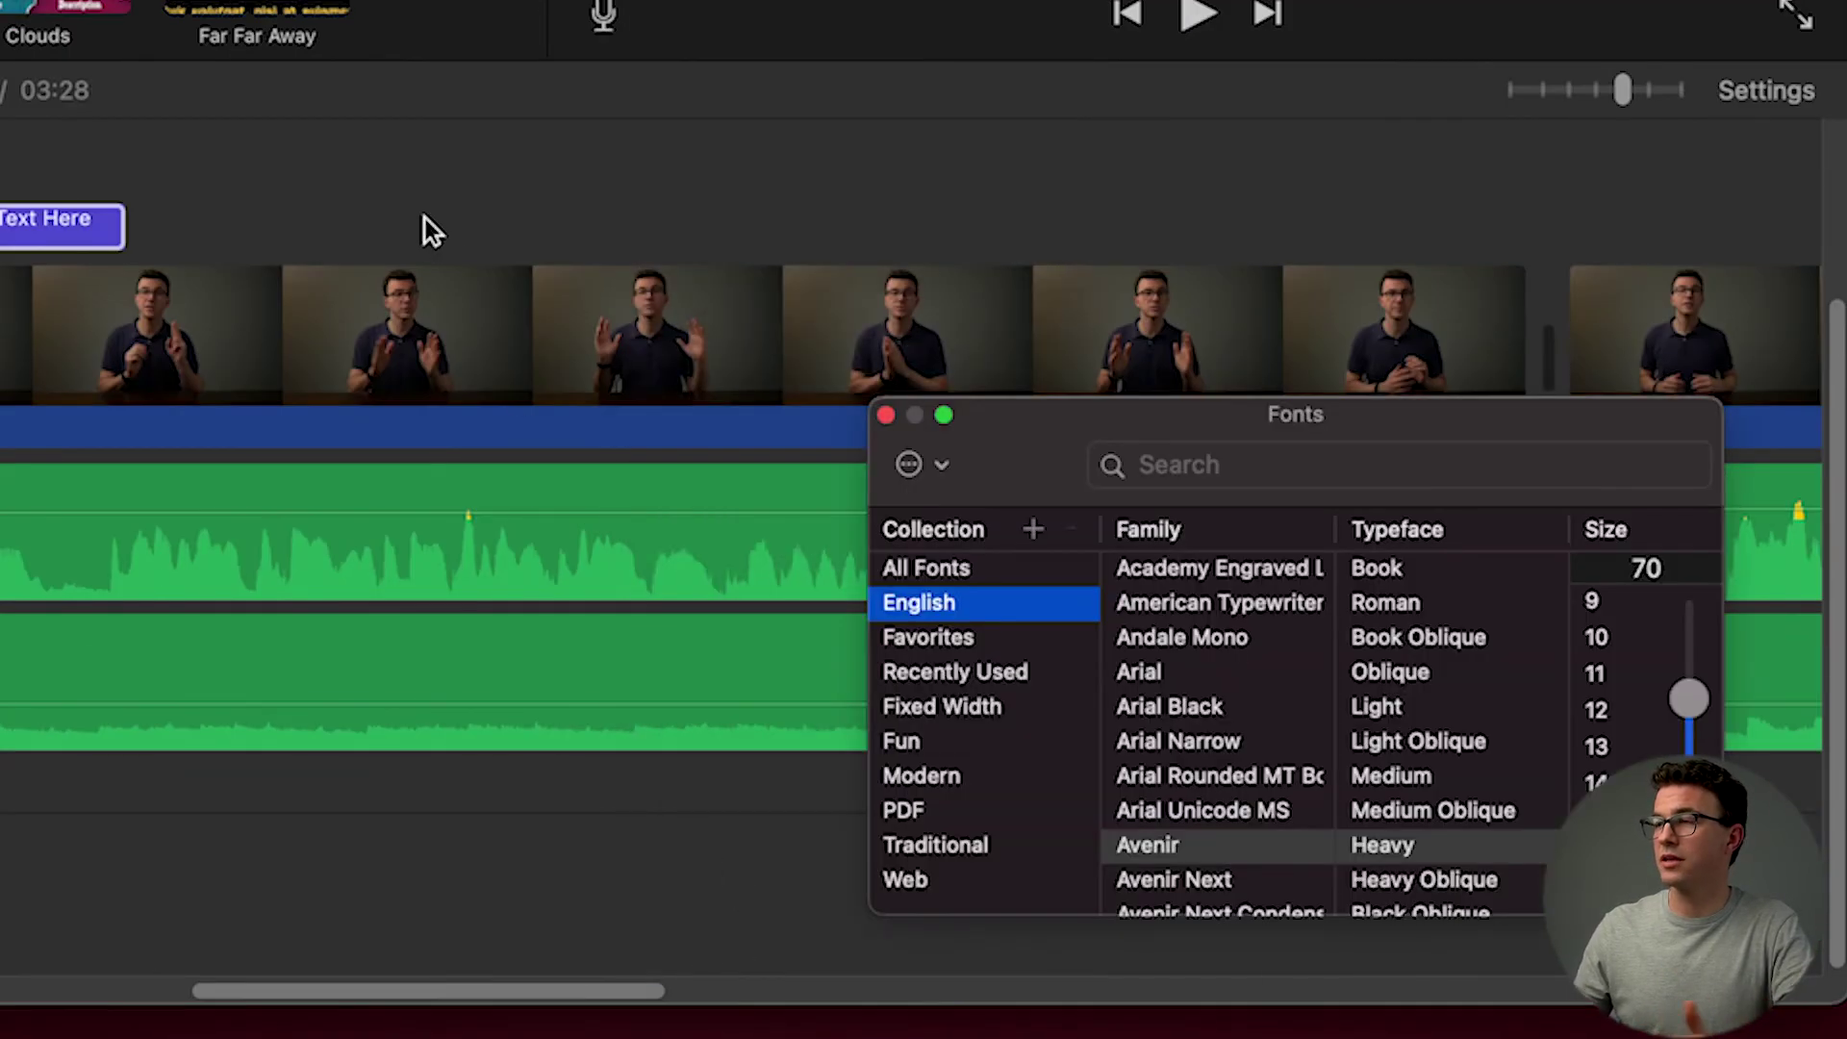
{"action": "left_click", "coordinate": [1192, 467]}
{"action": "type", "text": "work"}
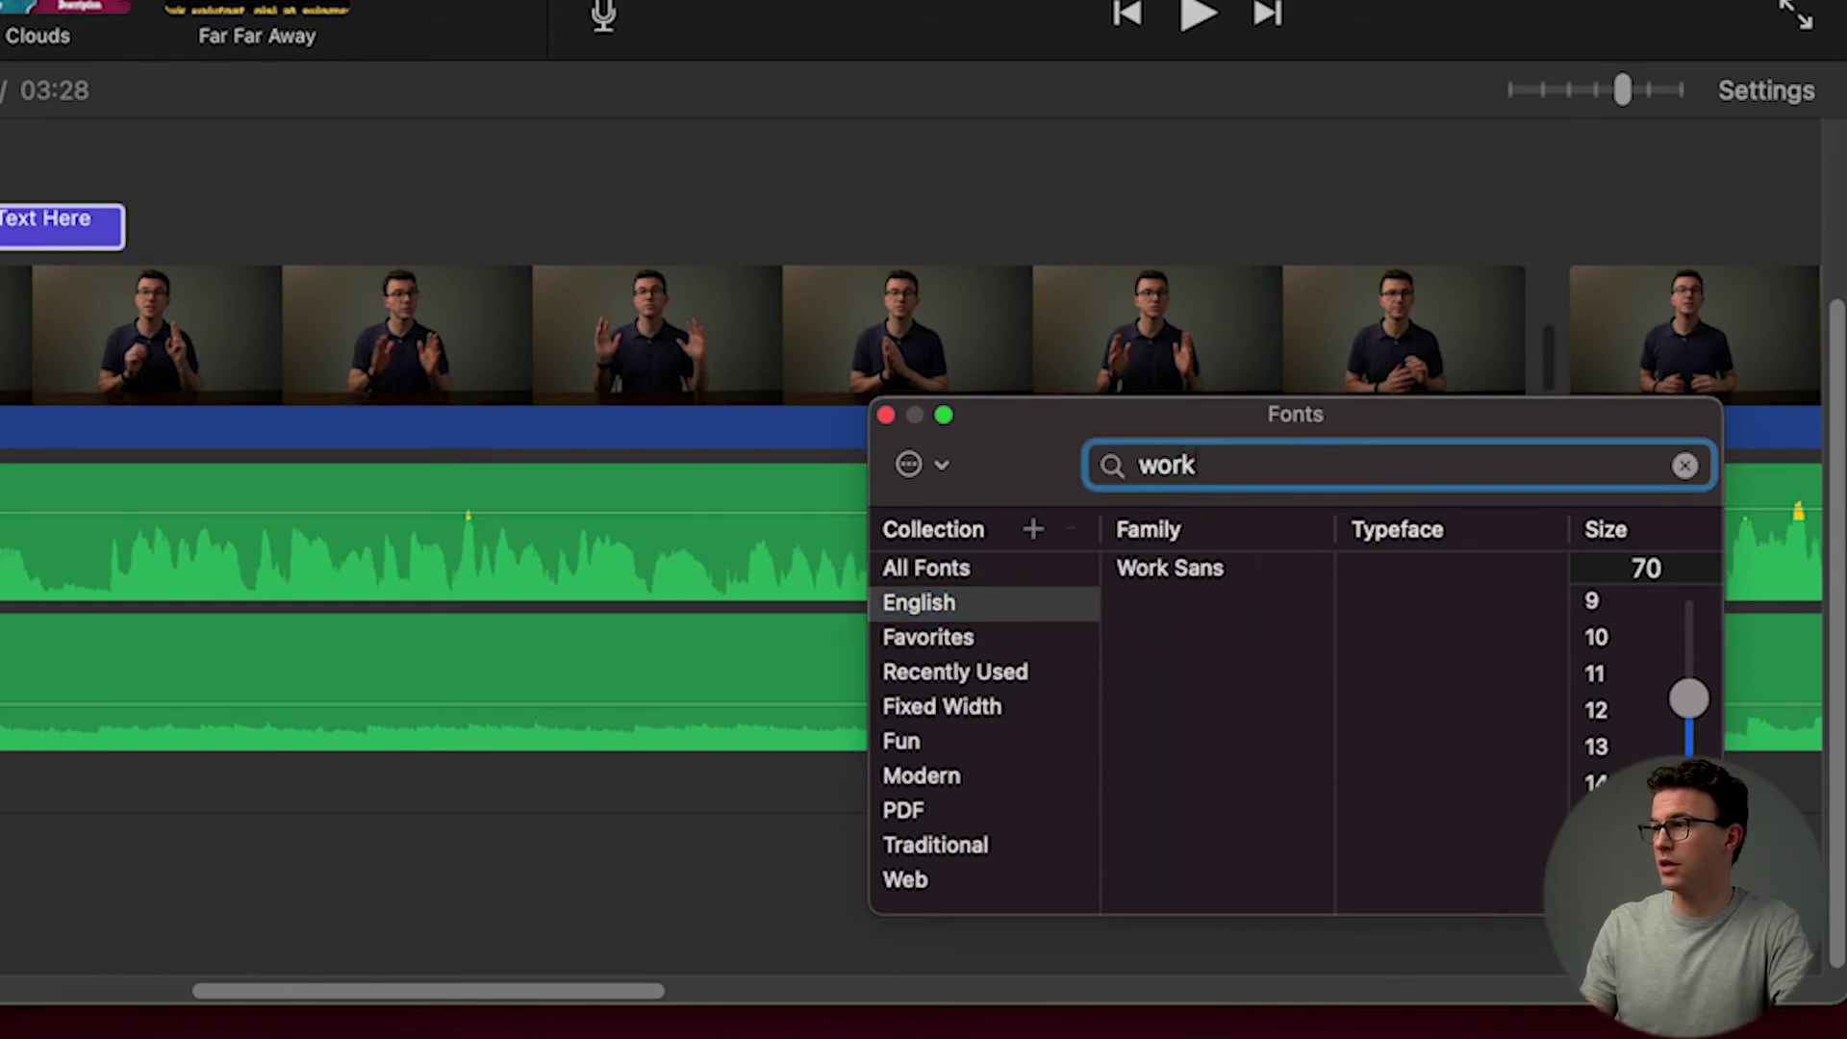
{"action": "left_click", "coordinate": [1239, 577]}
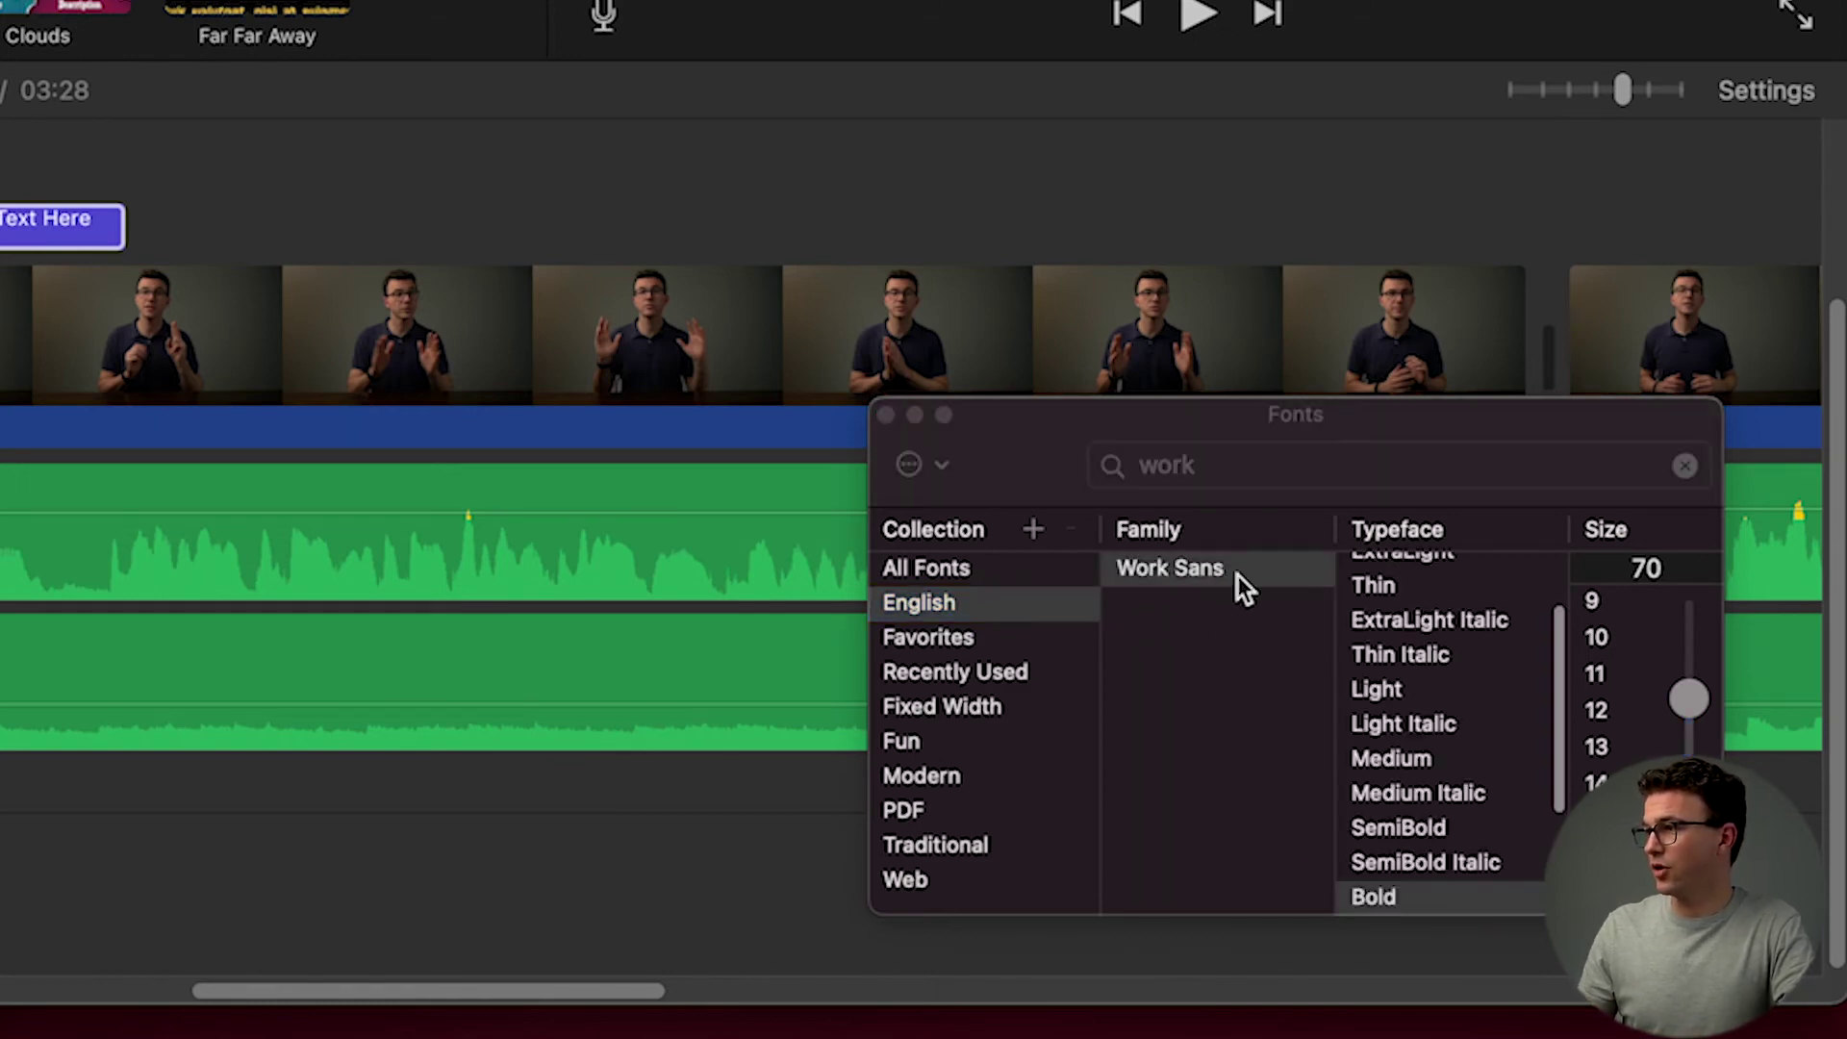
{"action": "left_click", "coordinate": [1414, 829]}
{"action": "scroll", "coordinate": [1601, 673], "scroll_direction": "down", "scroll_amount": 3}
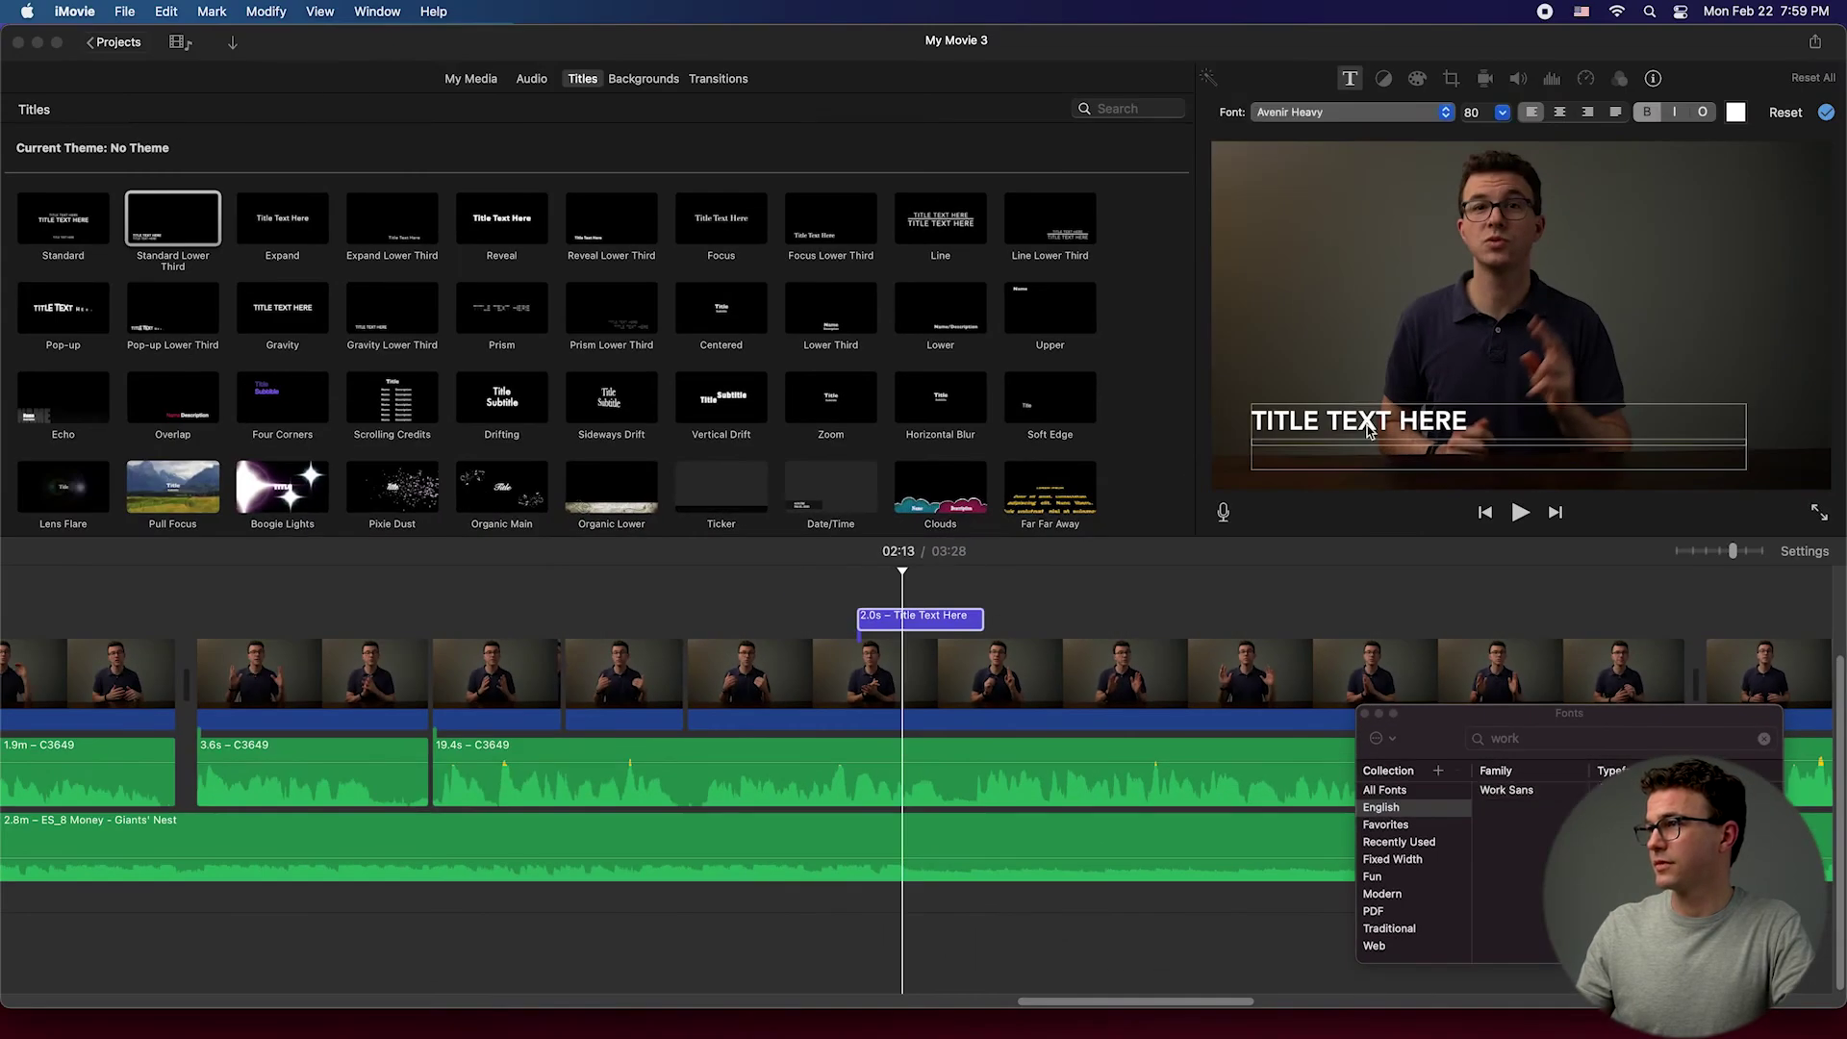
{"action": "triple_click", "coordinate": [1366, 428]}
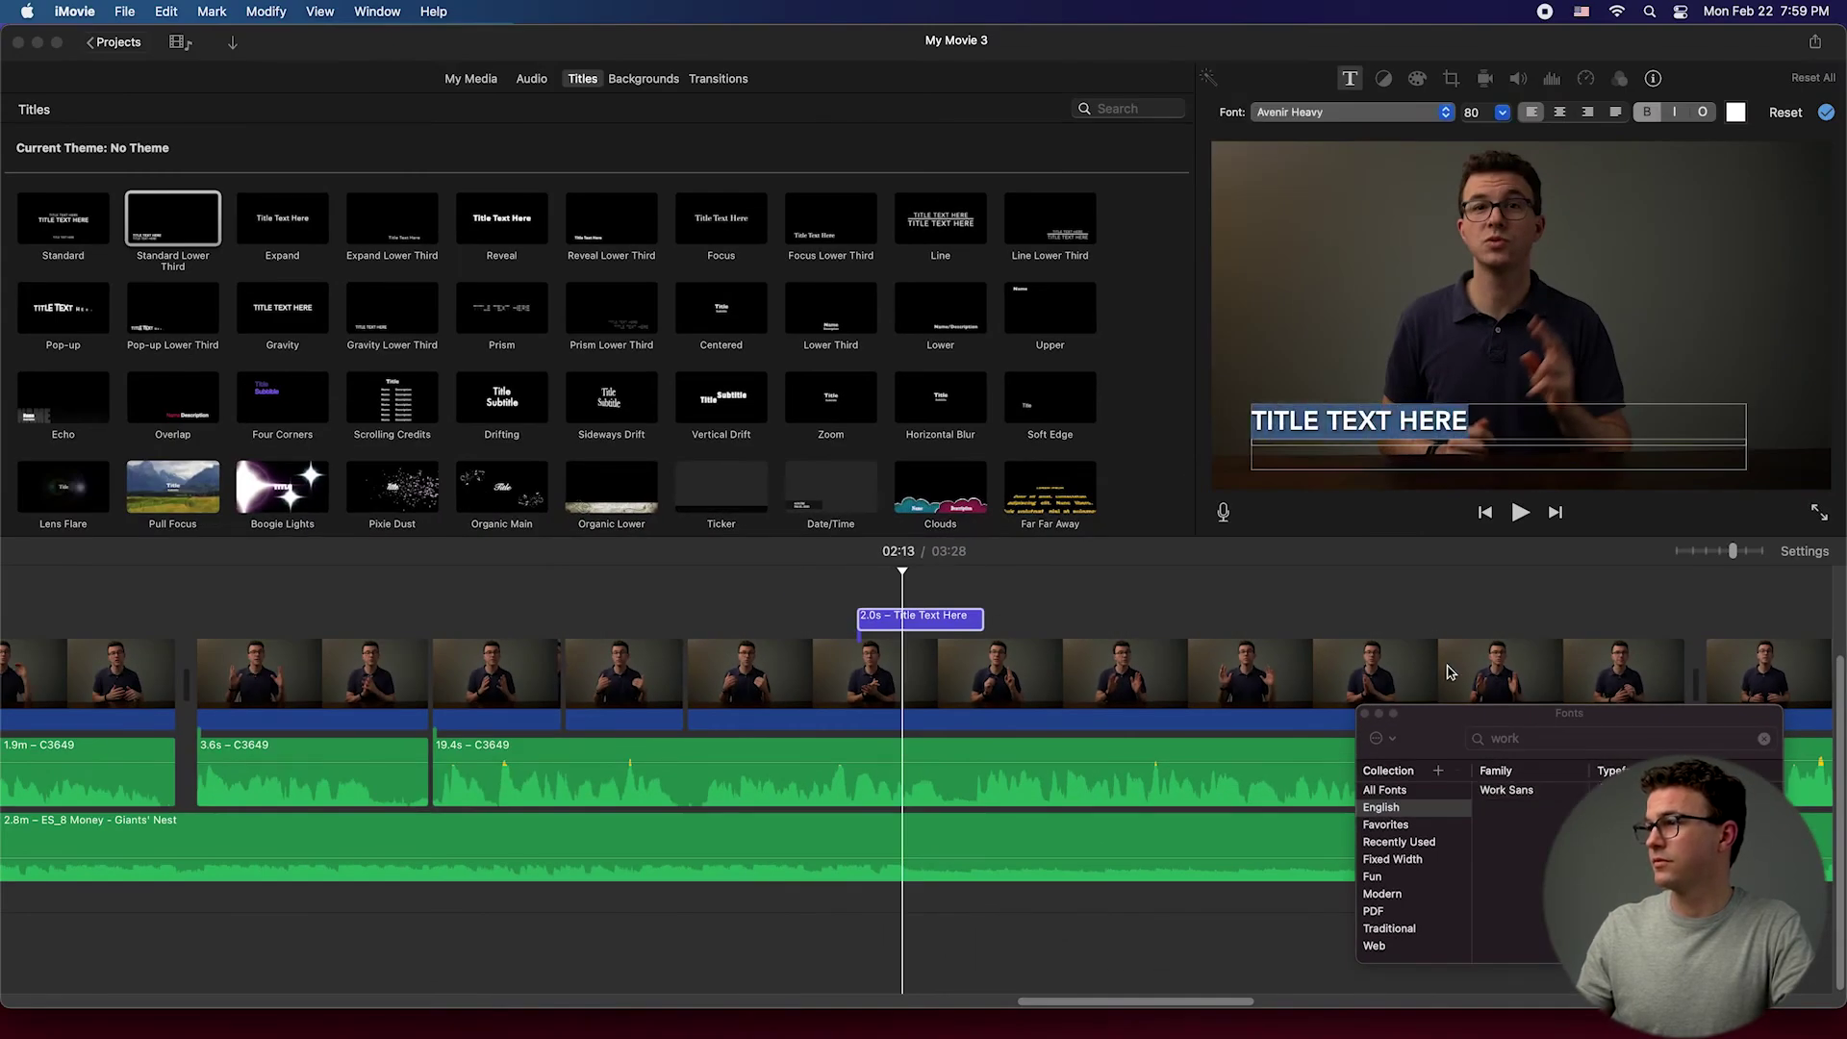
{"action": "left_click", "coordinate": [1506, 791]}
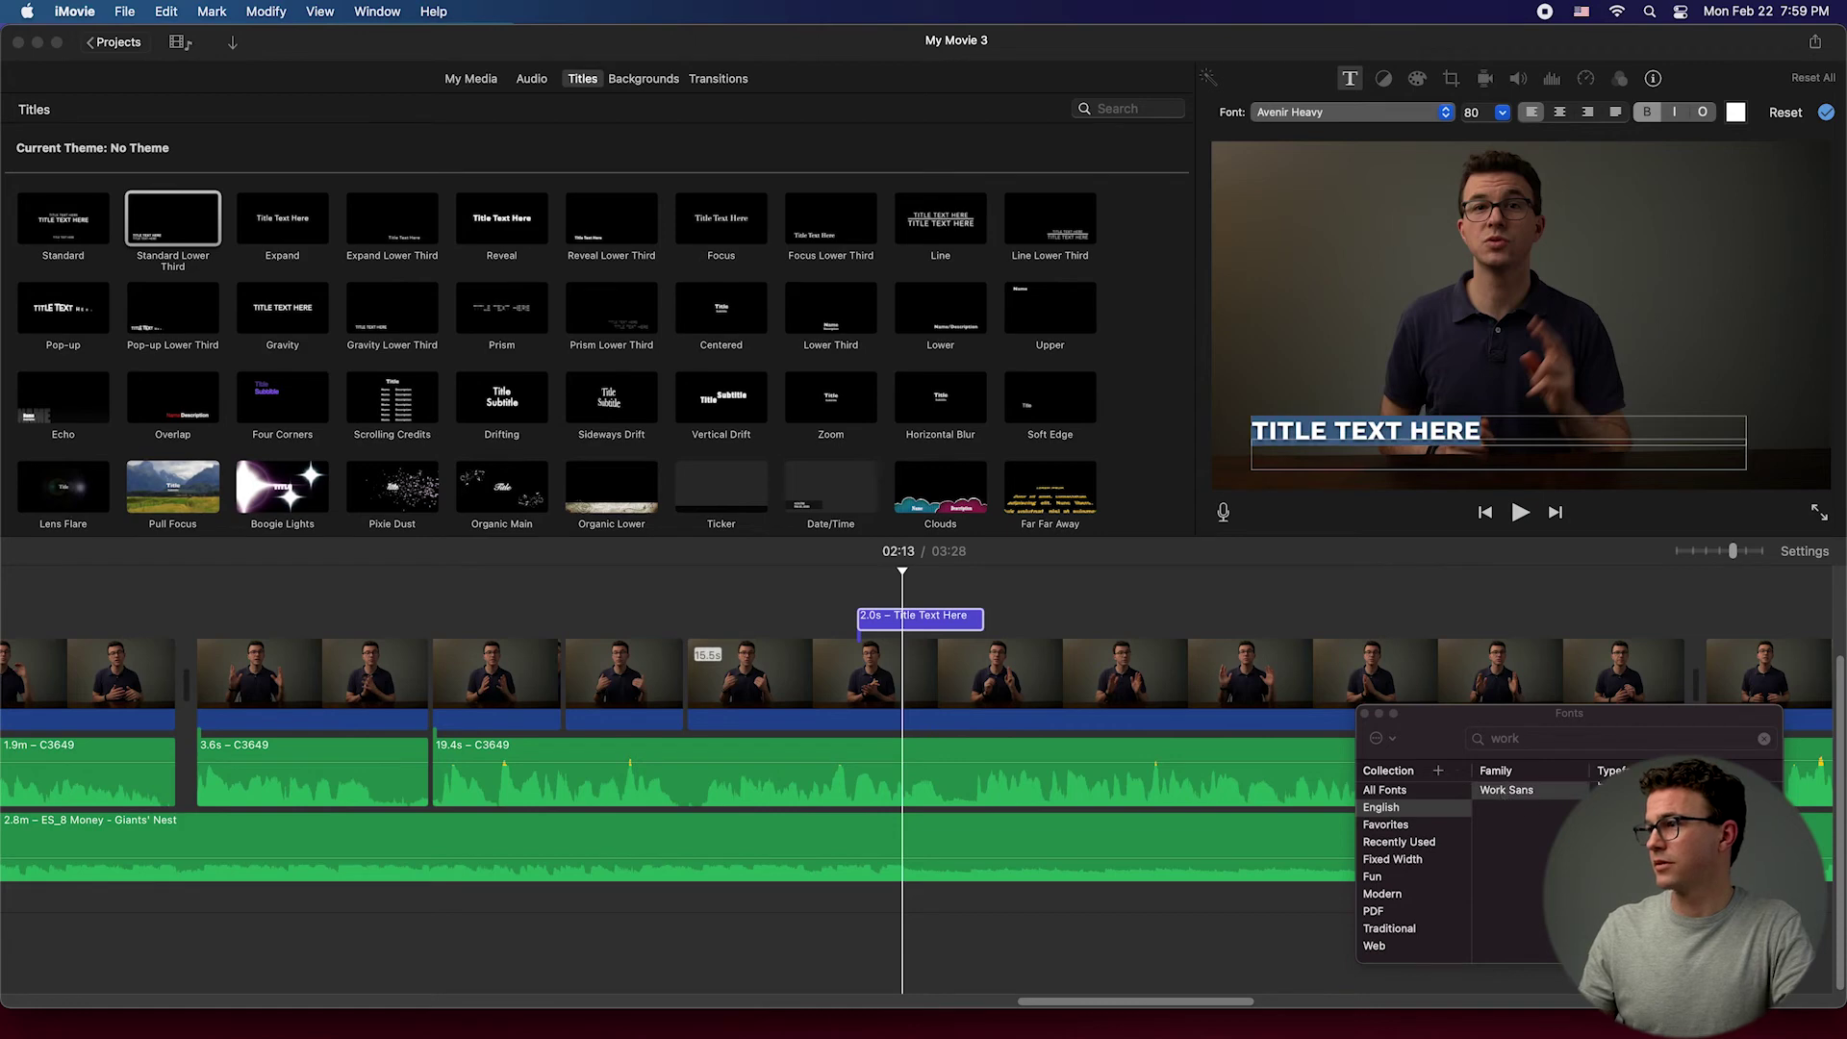
{"action": "left_click", "coordinate": [1238, 387]}
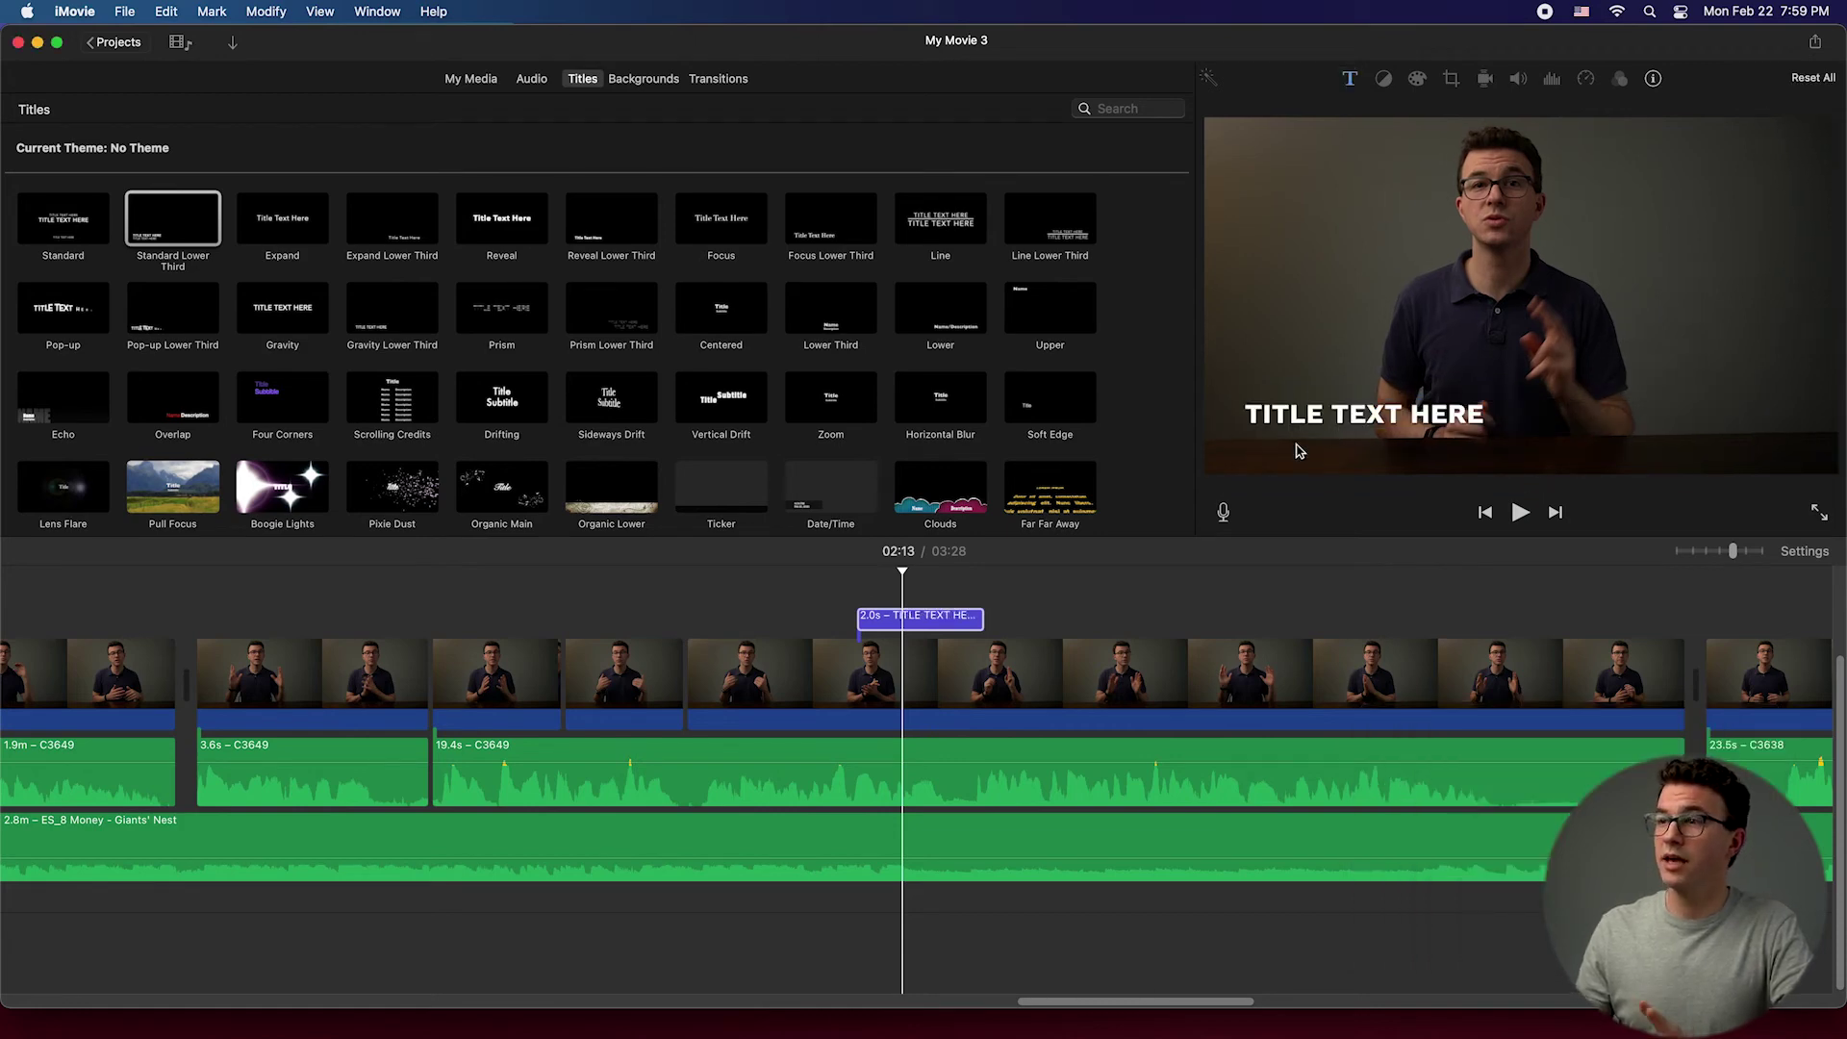
Step: Select the 4.0-second clip C3633 at the start of the timeline
{"action": "scroll", "coordinate": [590, 671], "scroll_direction": "left", "scroll_amount": 10}
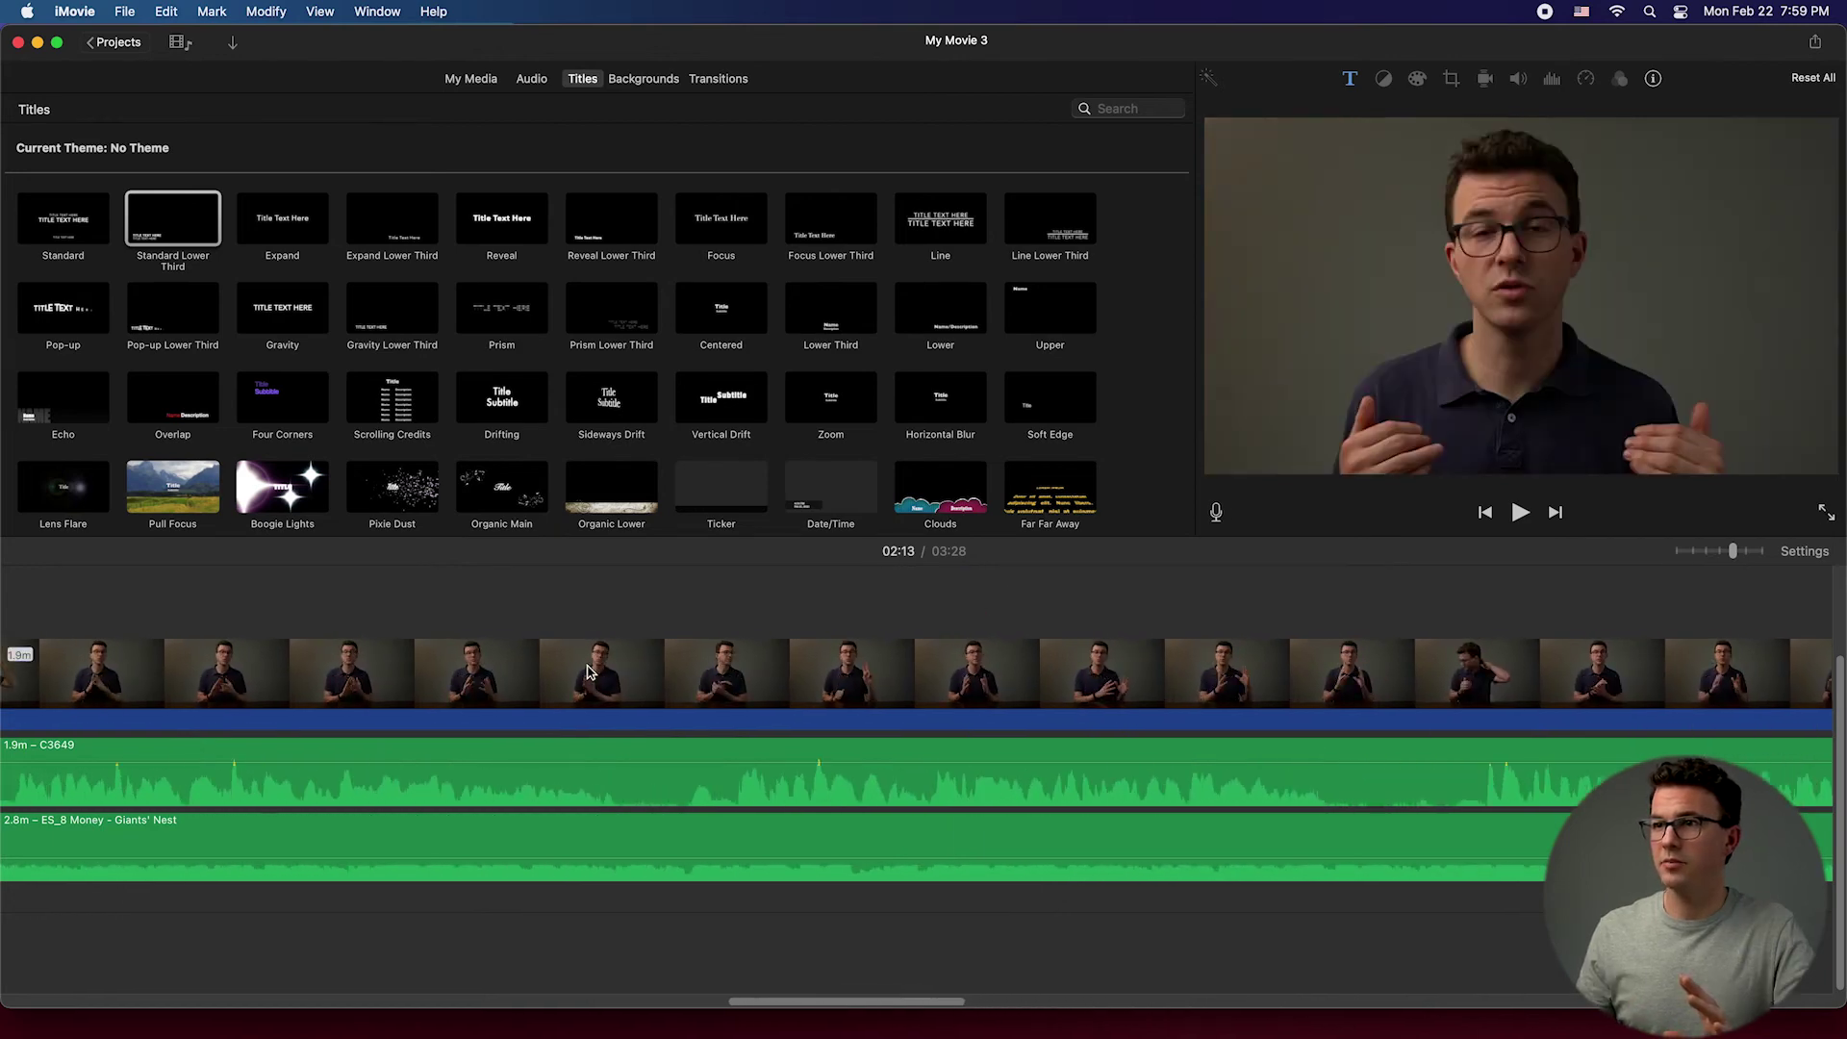
{"action": "scroll", "coordinate": [590, 671], "scroll_direction": "left", "scroll_amount": 2}
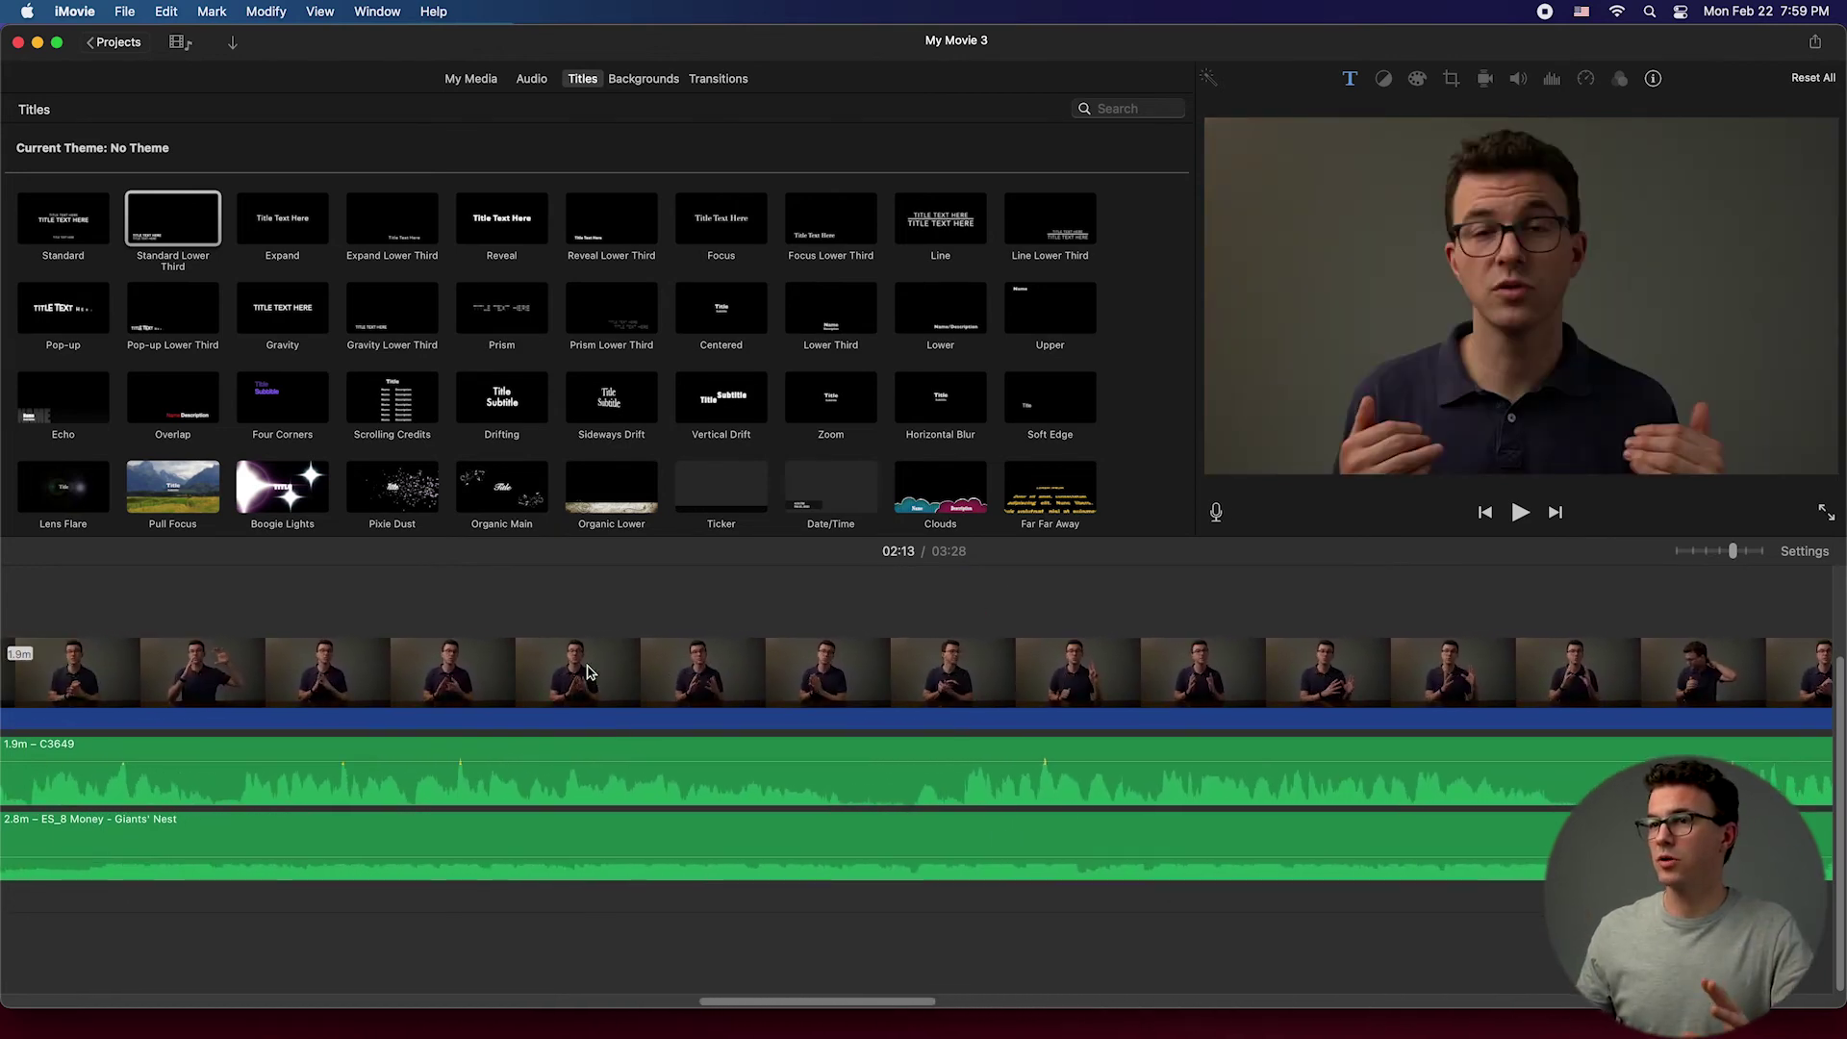
{"action": "scroll", "coordinate": [589, 672], "scroll_direction": "left", "scroll_amount": 5}
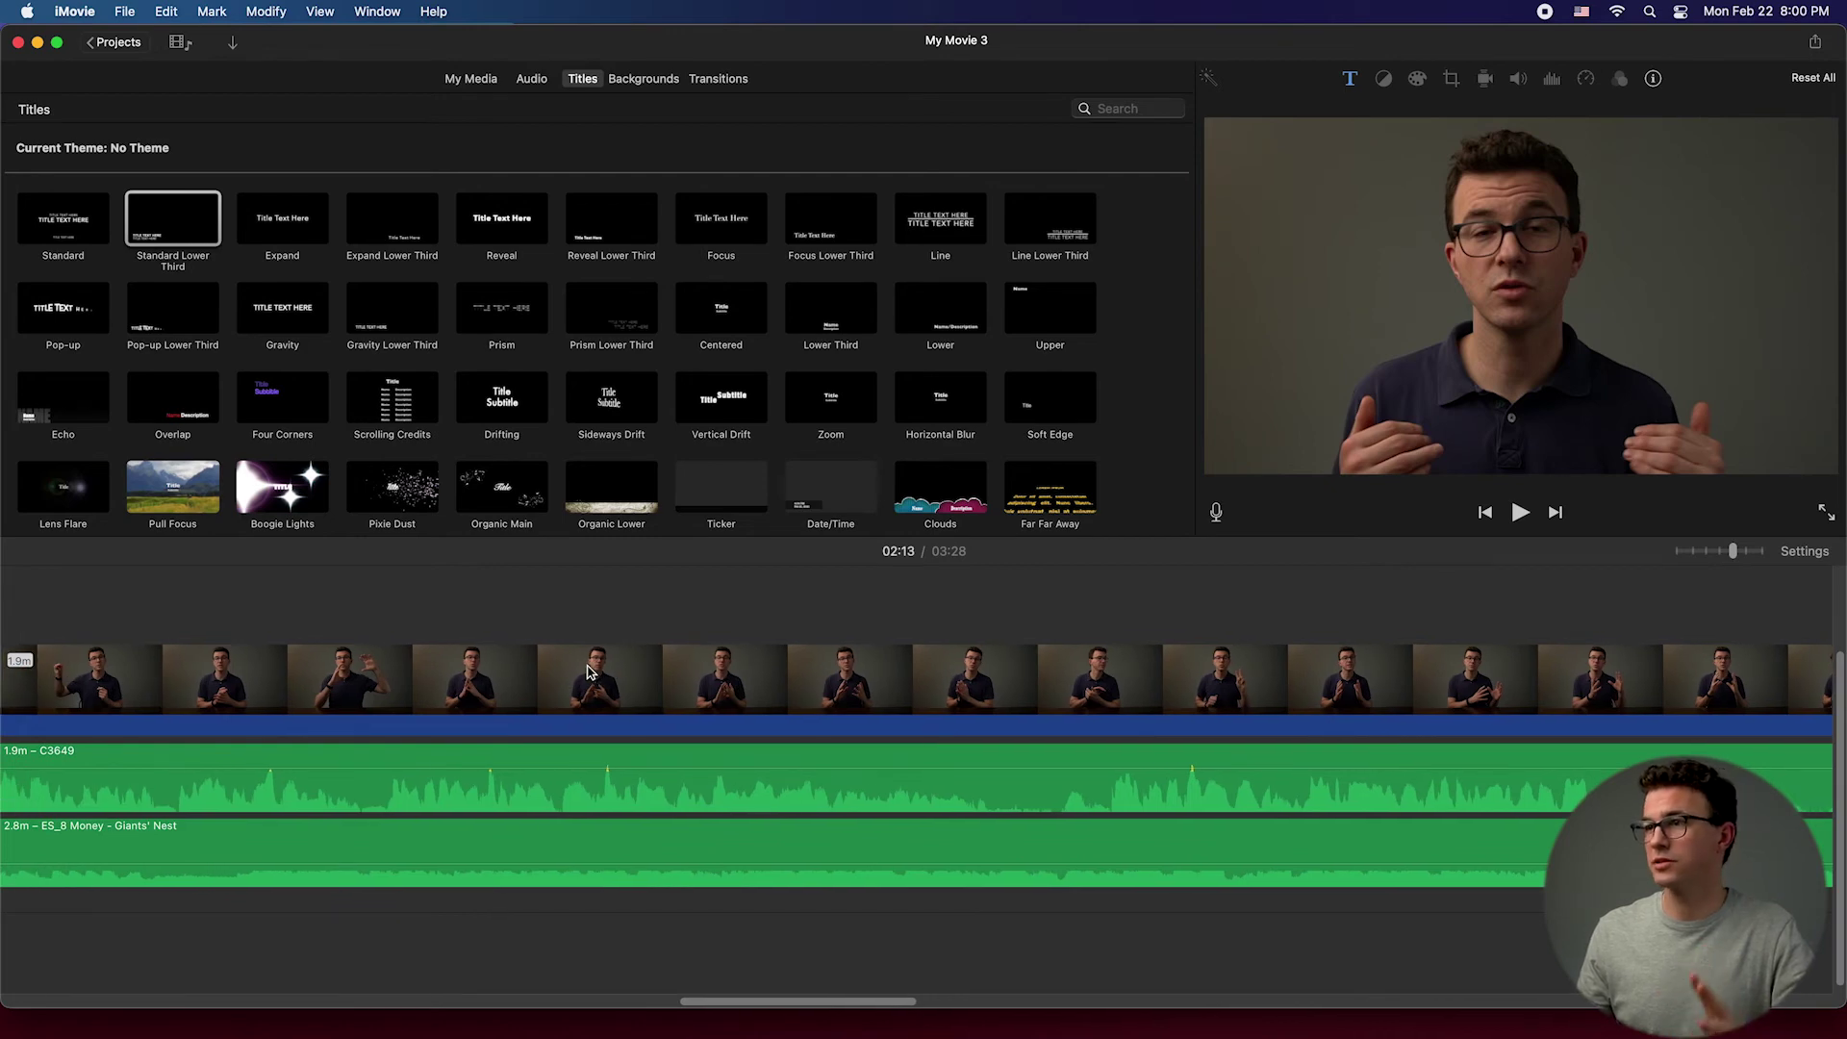
{"action": "scroll", "coordinate": [589, 672], "scroll_direction": "left", "scroll_amount": 6}
{"action": "scroll", "coordinate": [590, 671], "scroll_direction": "left", "scroll_amount": 15}
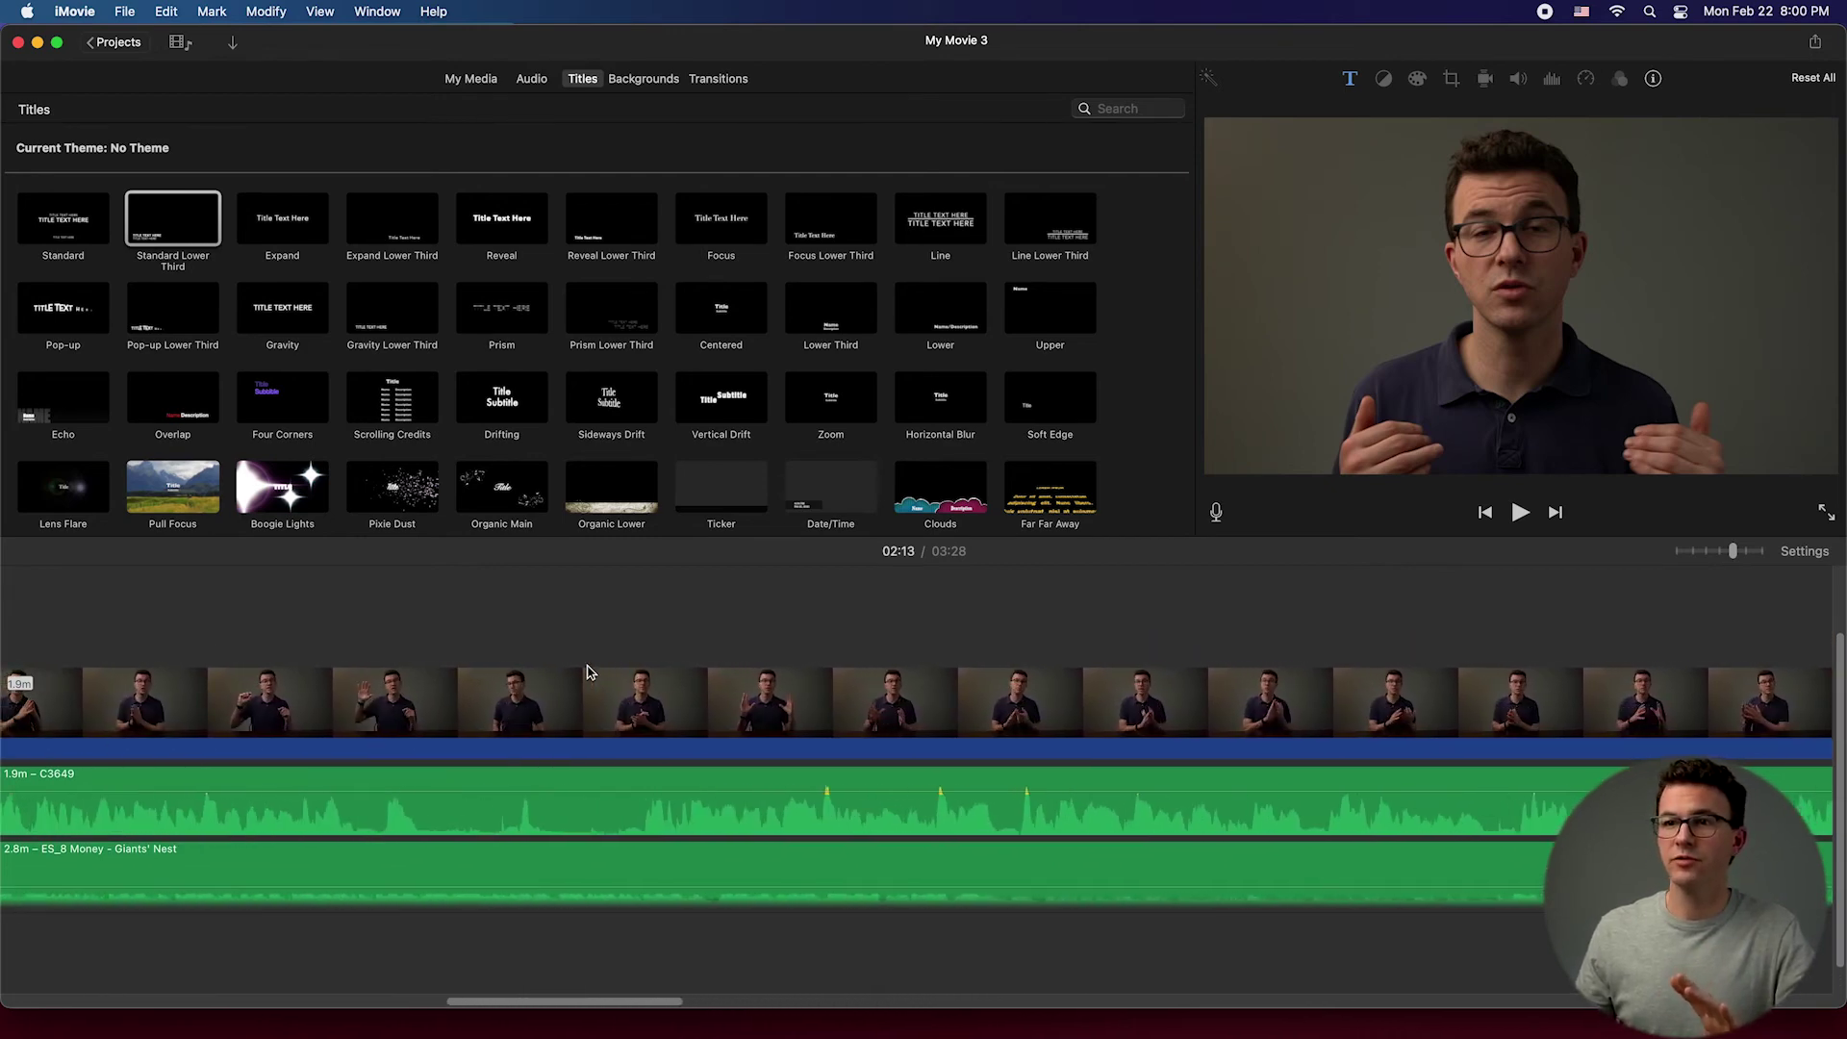
{"action": "left_click", "coordinate": [194, 694]}
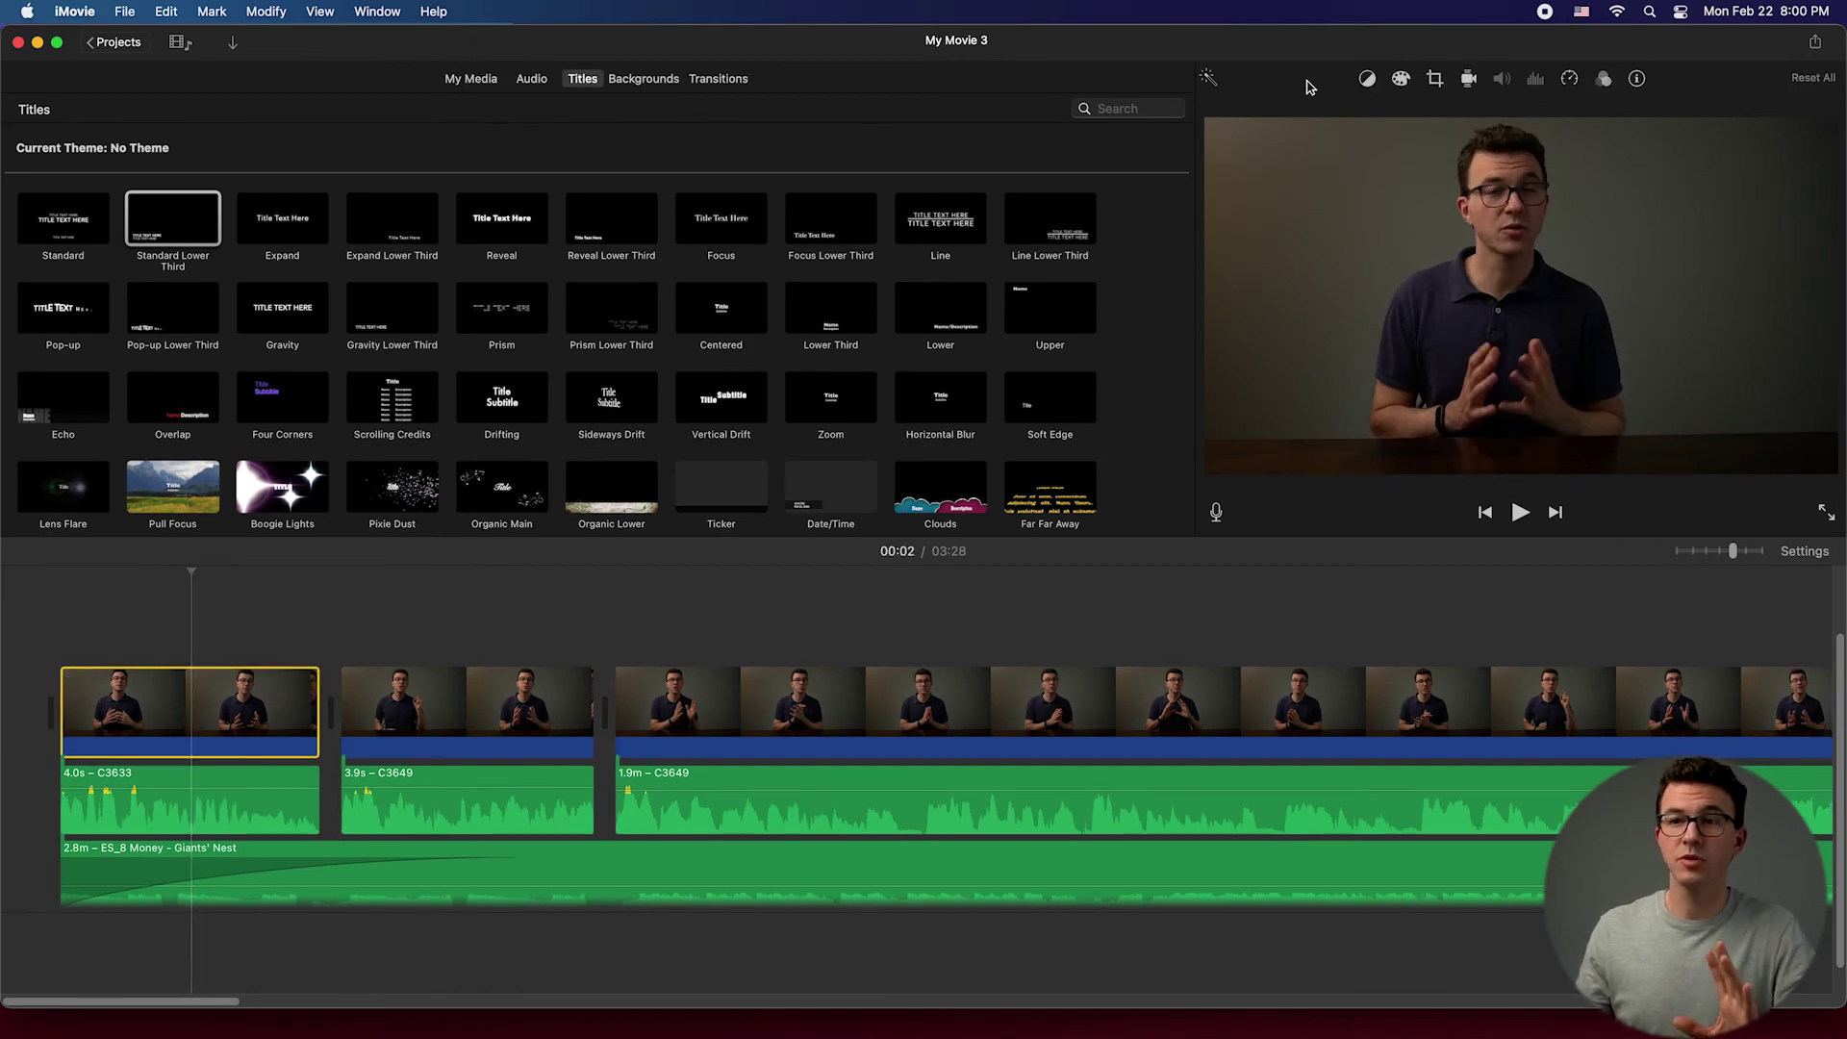
Step: Try the Auto colour balance on the opening clip and reset it
{"action": "left_click", "coordinate": [1368, 79]}
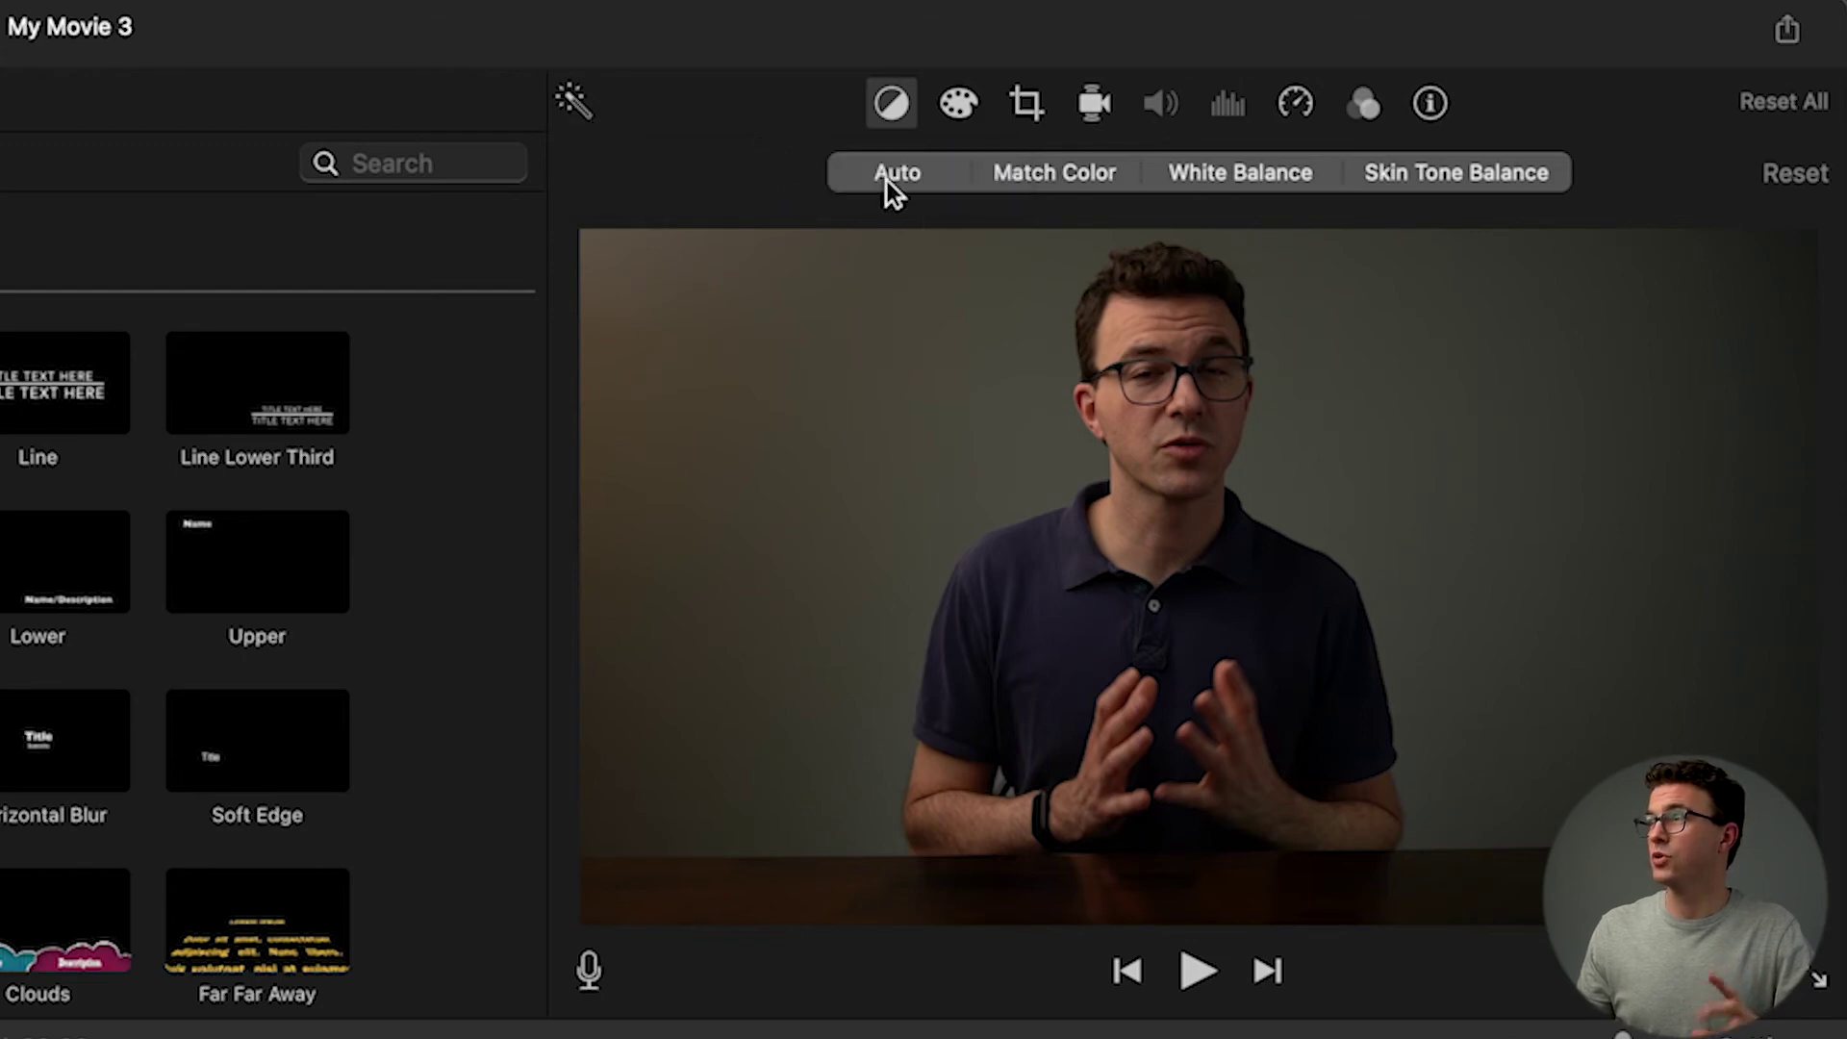
{"action": "left_click", "coordinate": [887, 181]}
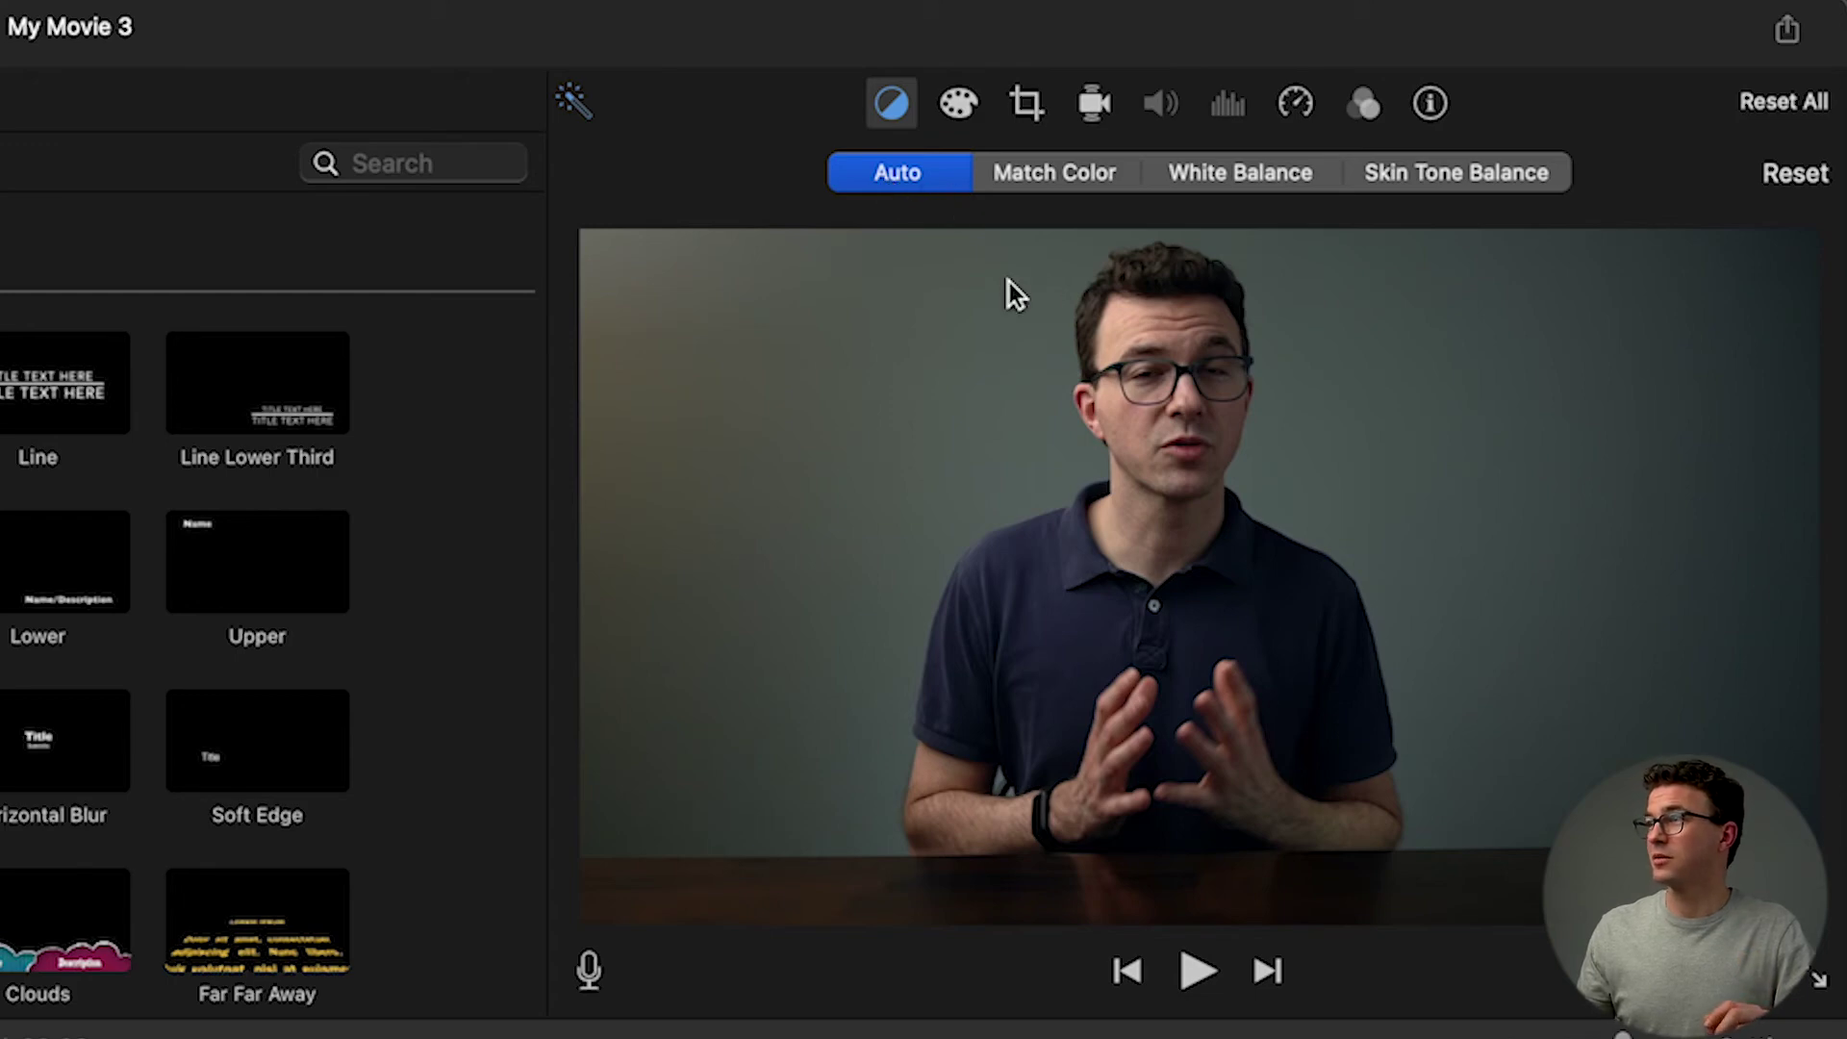
{"action": "left_click", "coordinate": [1795, 174]}
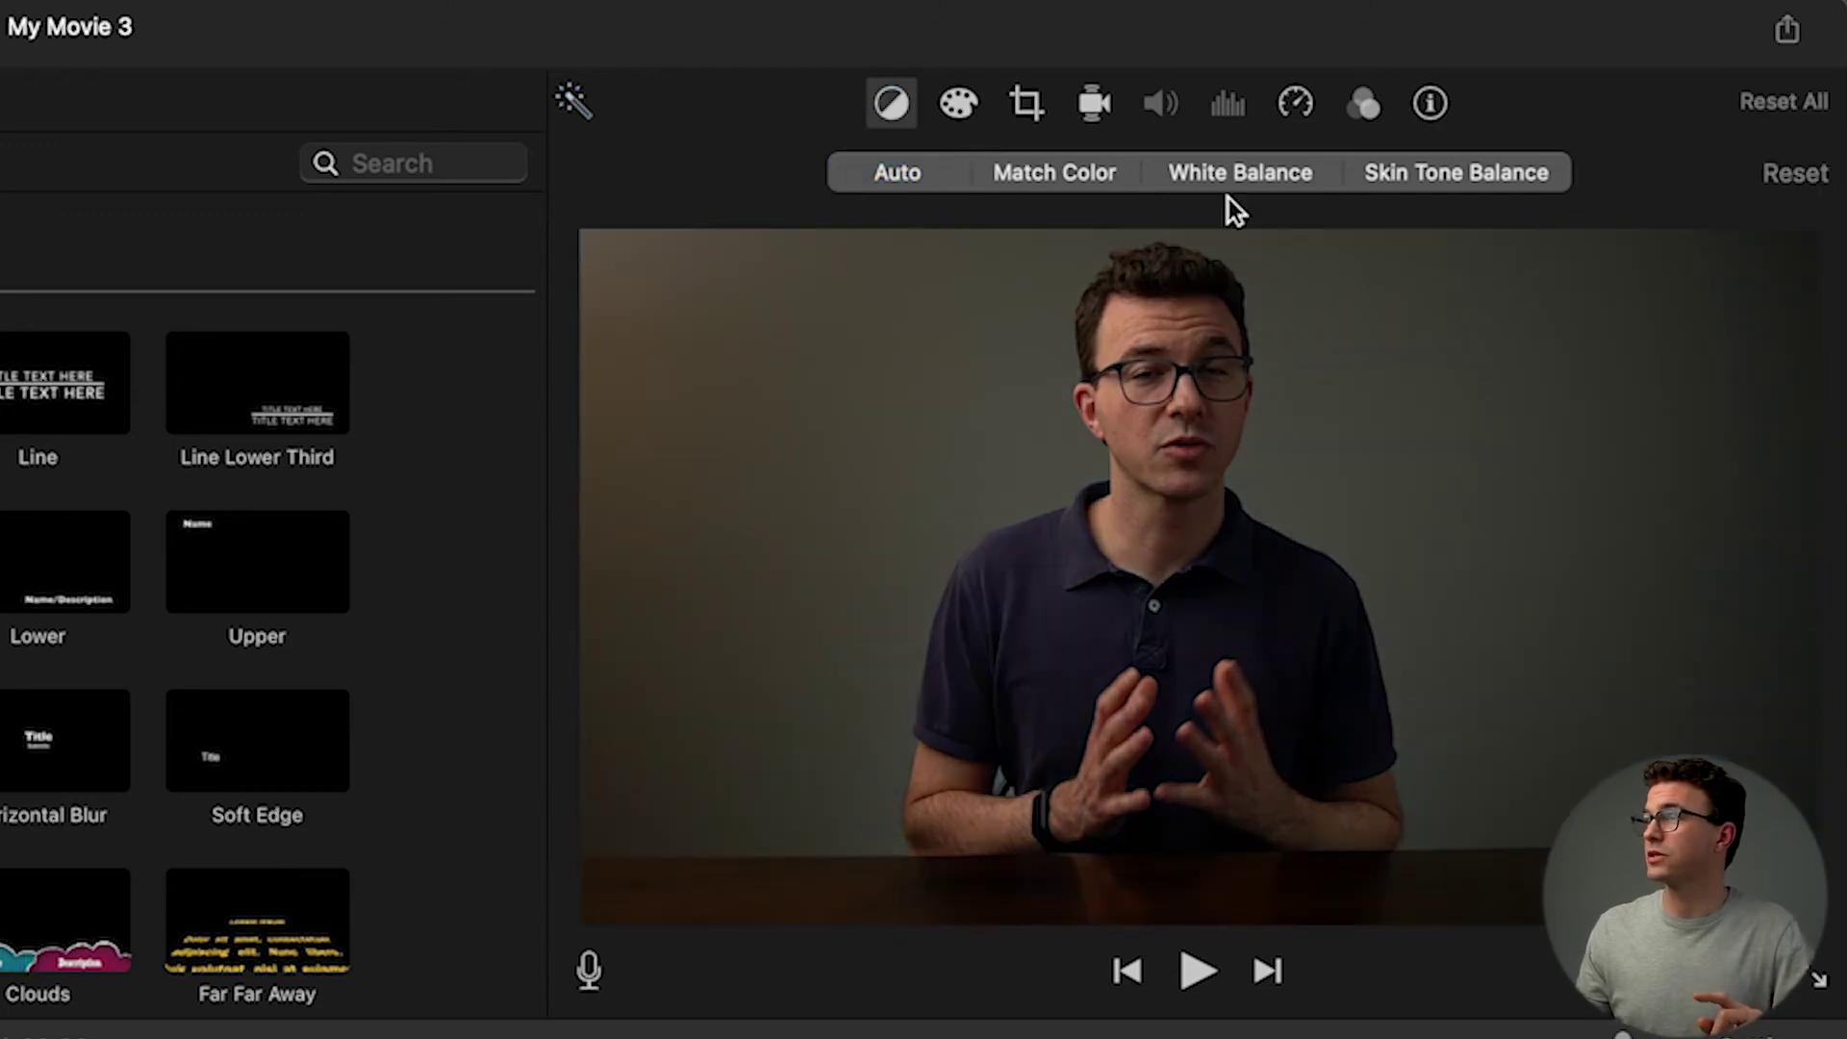
Step: Try Match Color and Skin Tone Balance on the opening clip, cancelling both corrections
{"action": "left_click", "coordinate": [1039, 177]}
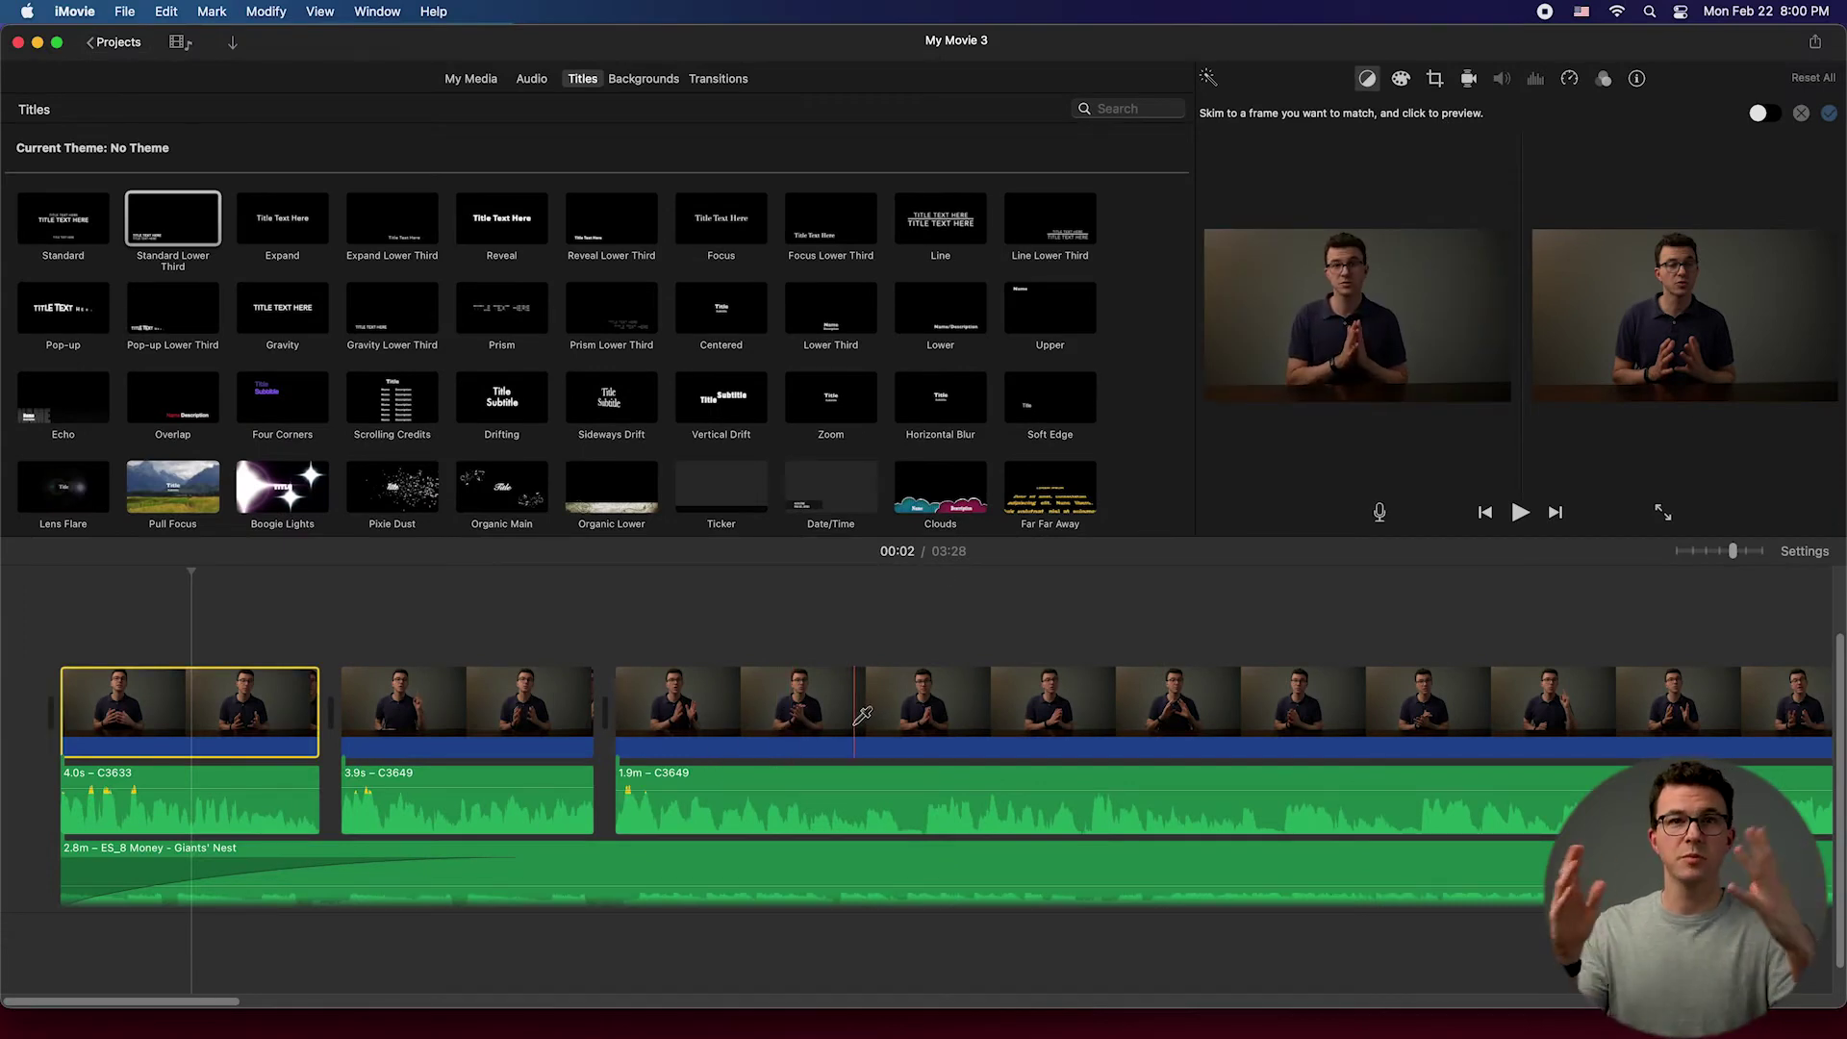
{"action": "left_click", "coordinate": [1802, 115]}
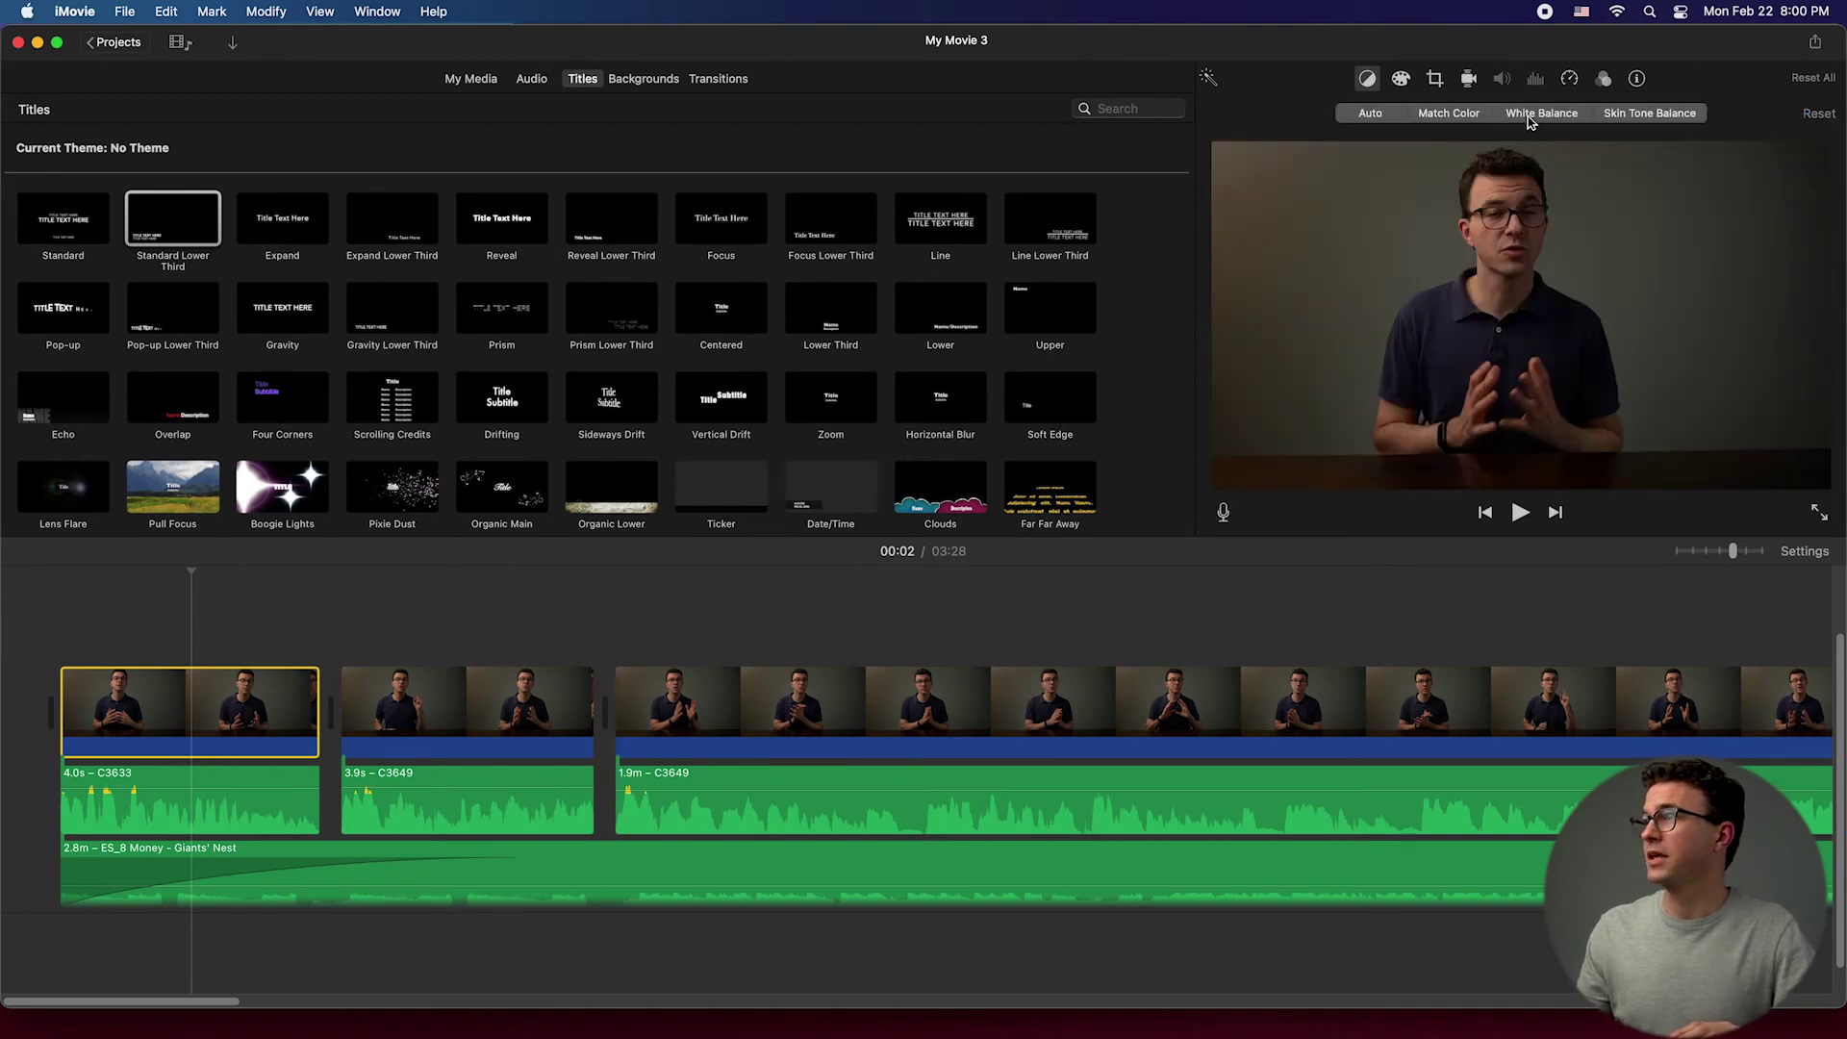
{"action": "left_click", "coordinate": [1657, 114]}
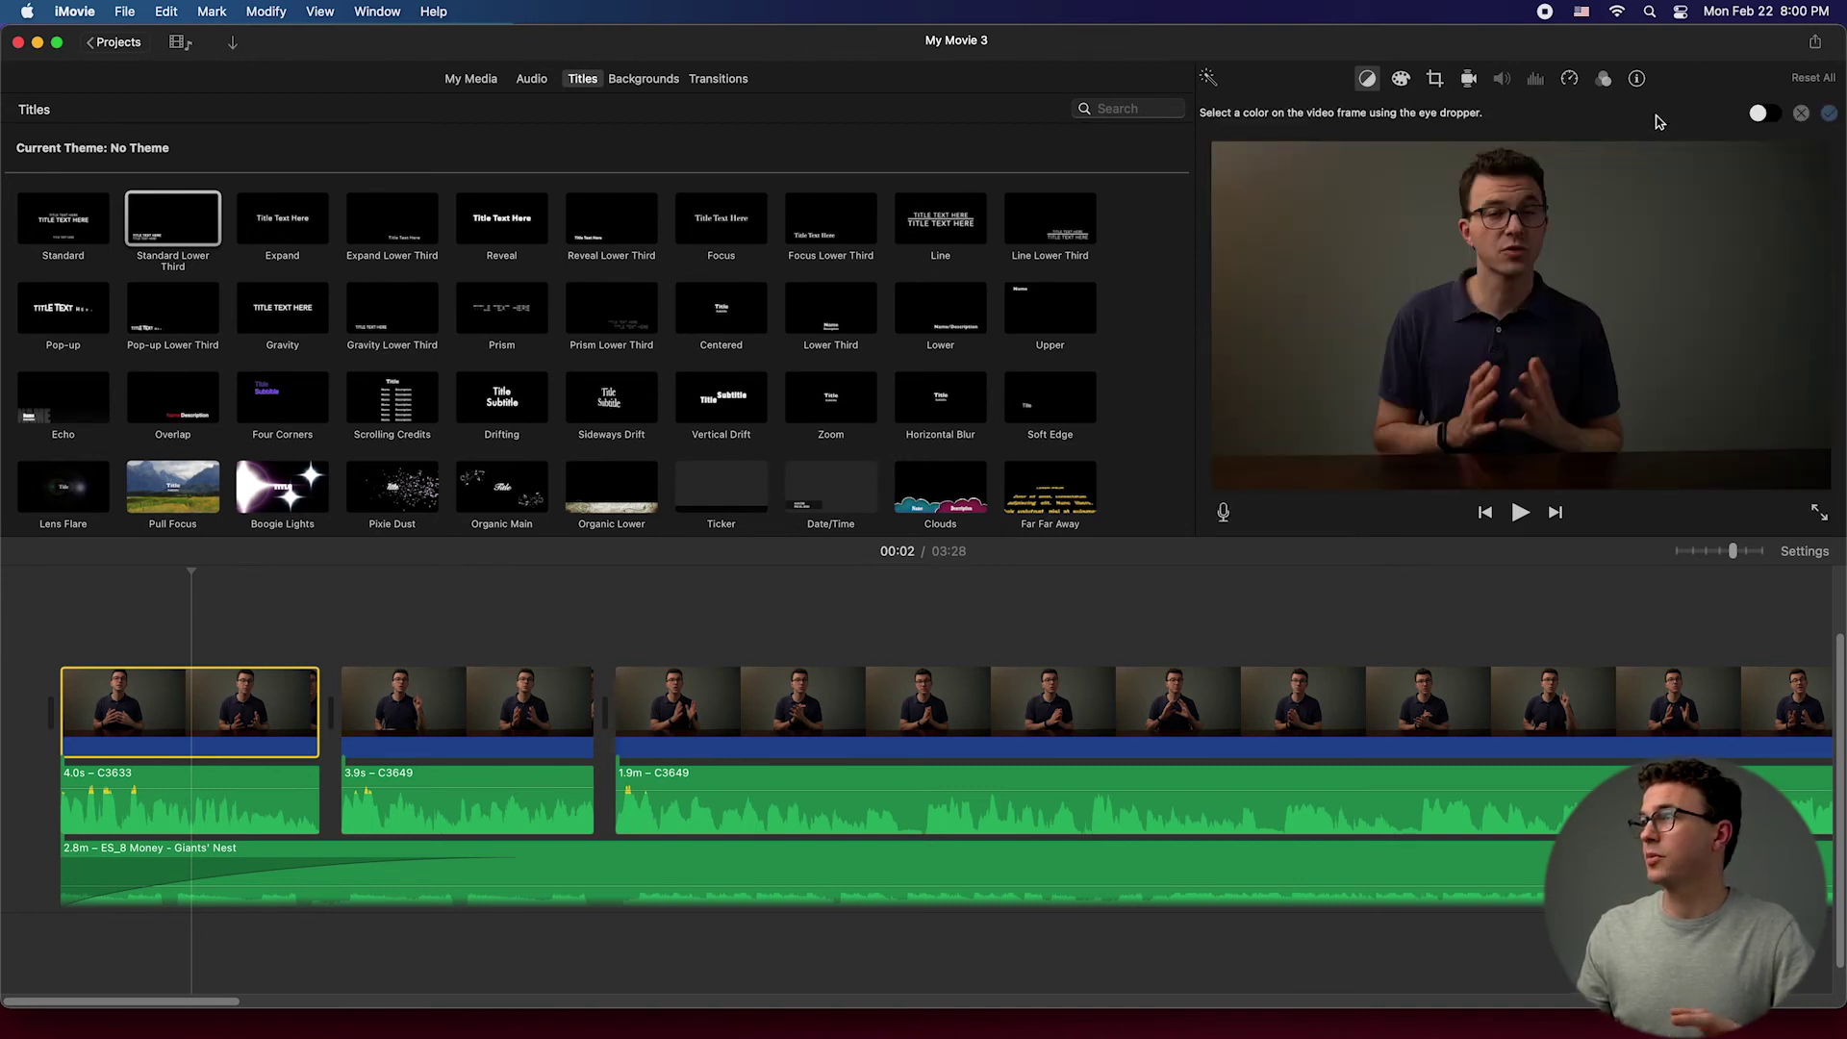
{"action": "left_click", "coordinate": [1493, 231]}
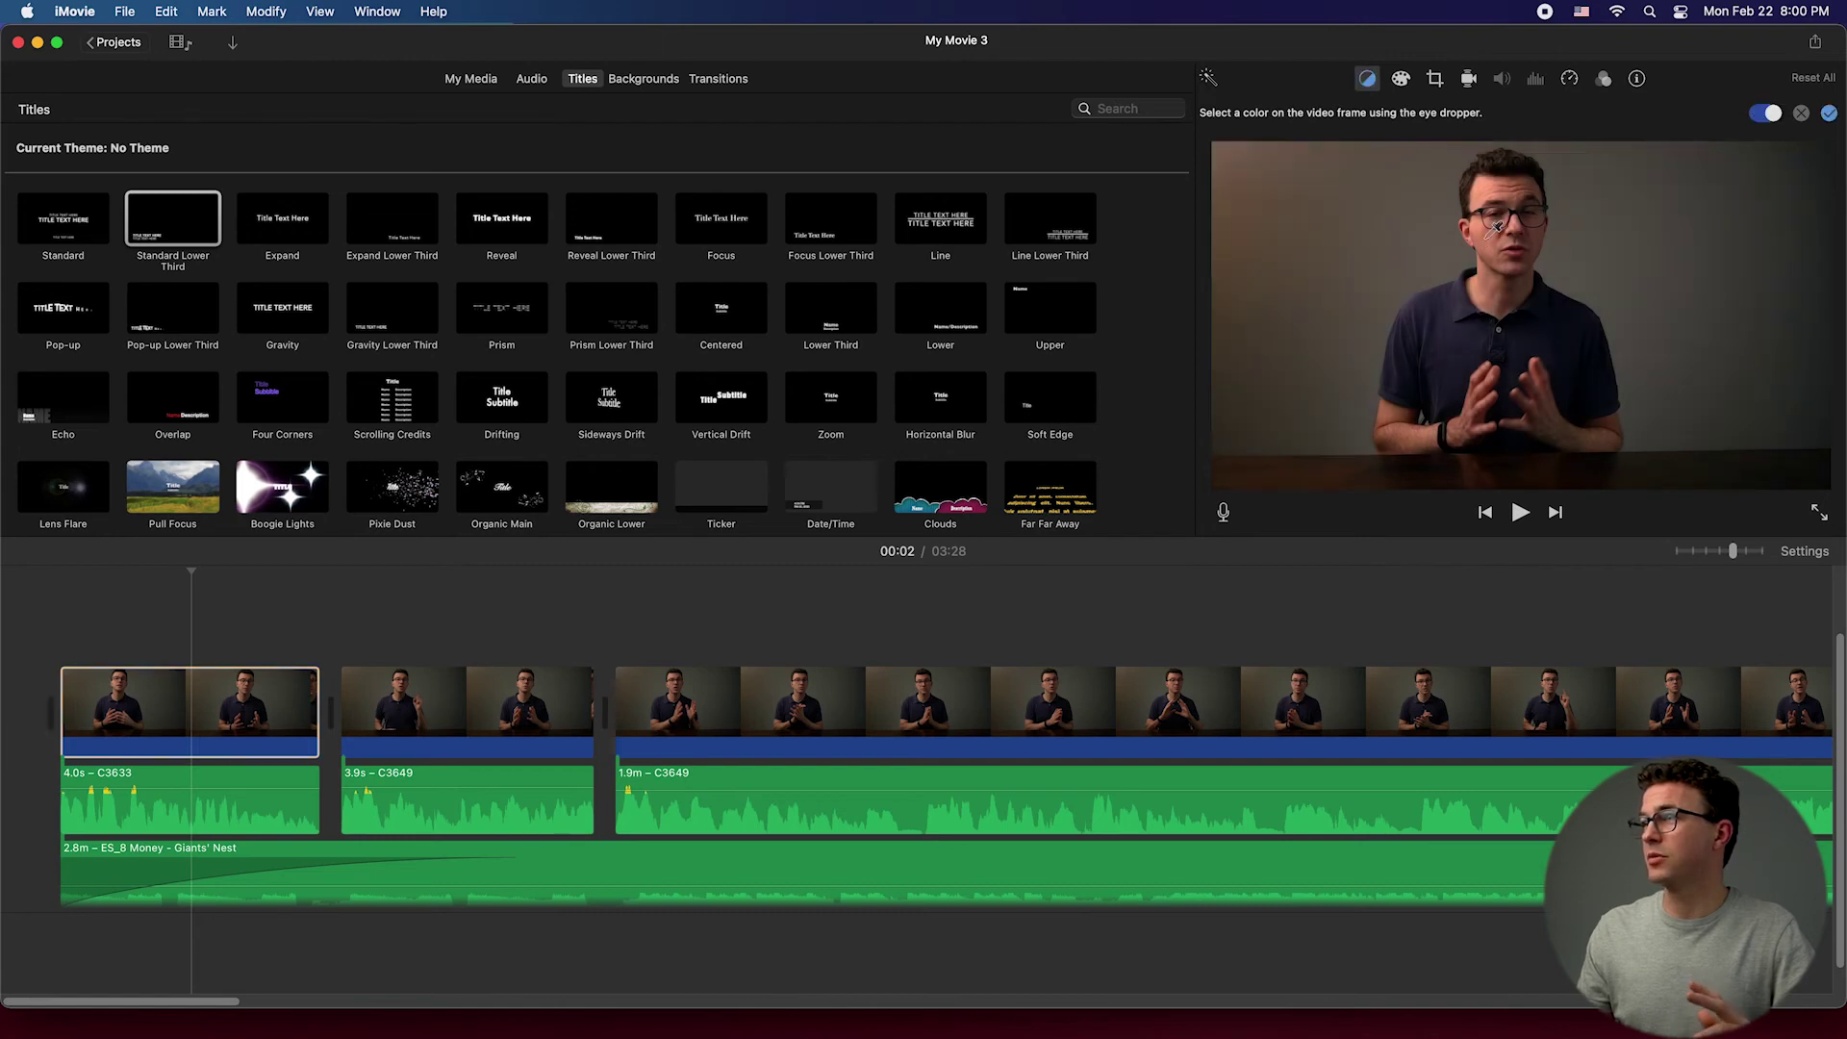
{"action": "left_click", "coordinate": [1802, 114]}
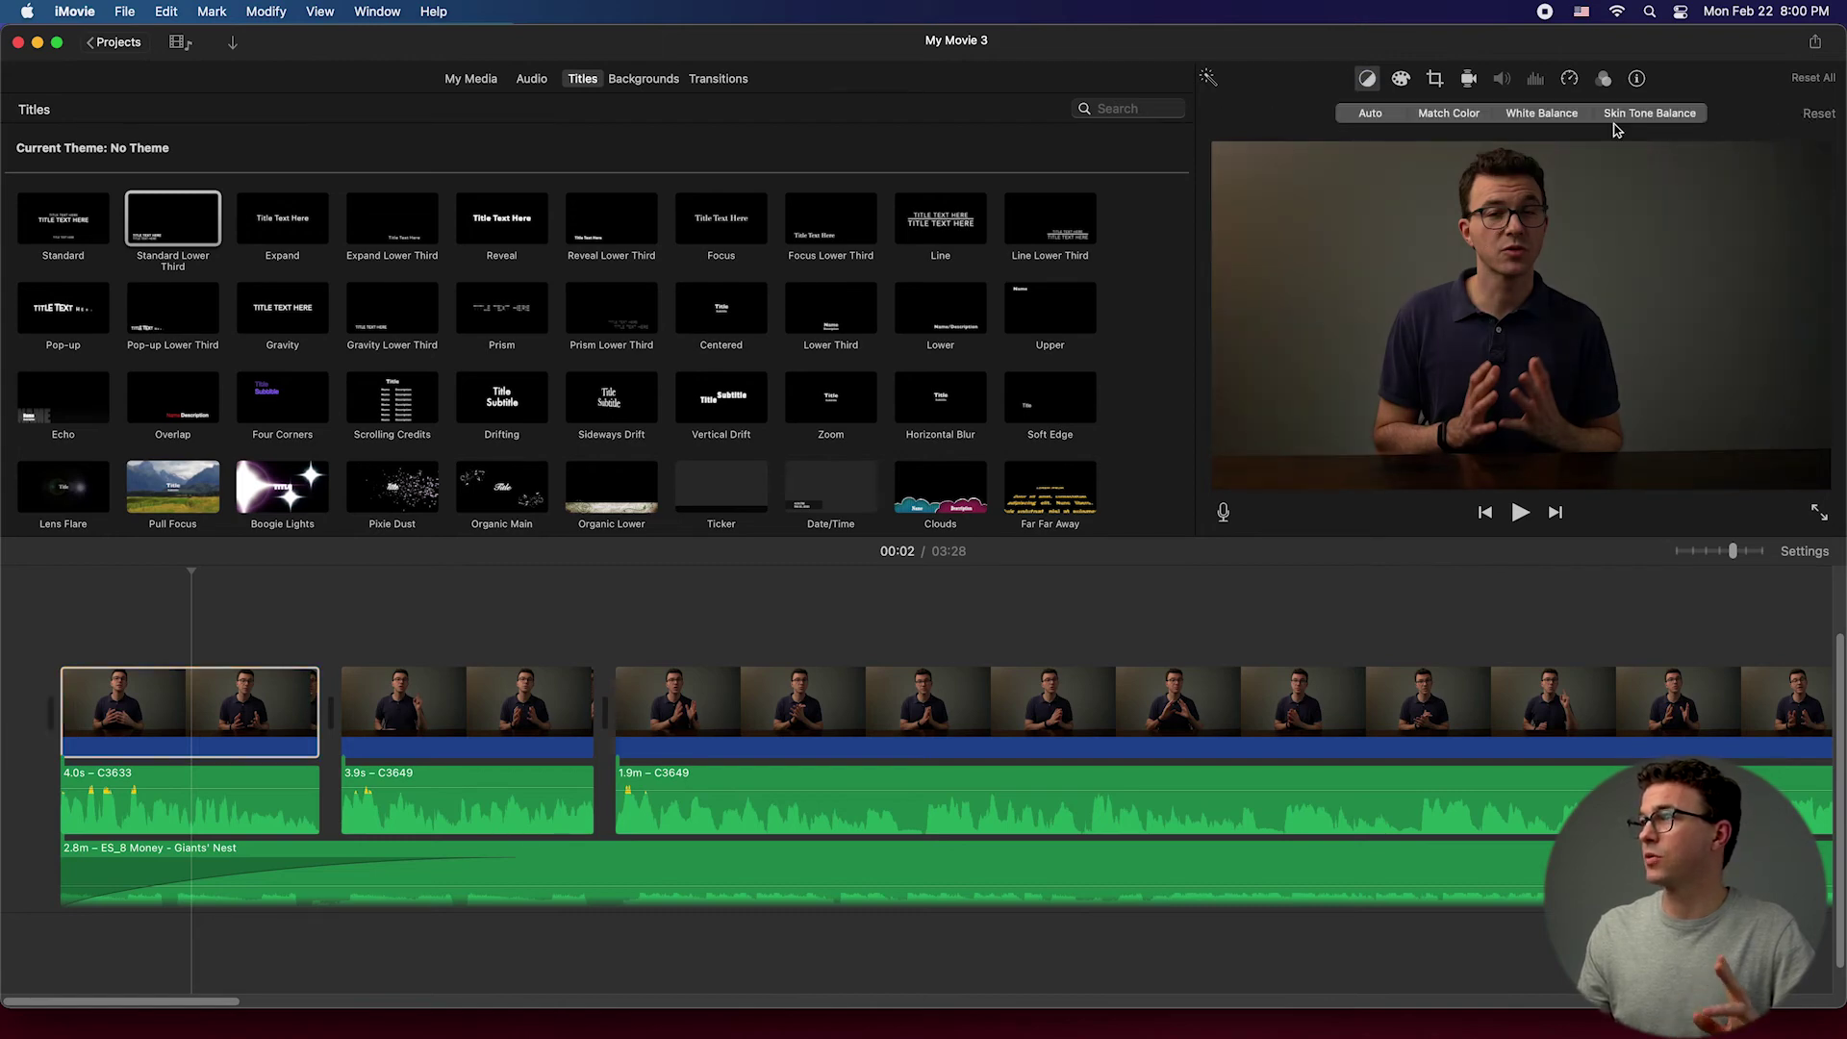
Step: Shift the opening clip's colour temperature slightly towards blue and raise its saturation slightly
{"action": "left_click", "coordinate": [1401, 78]}
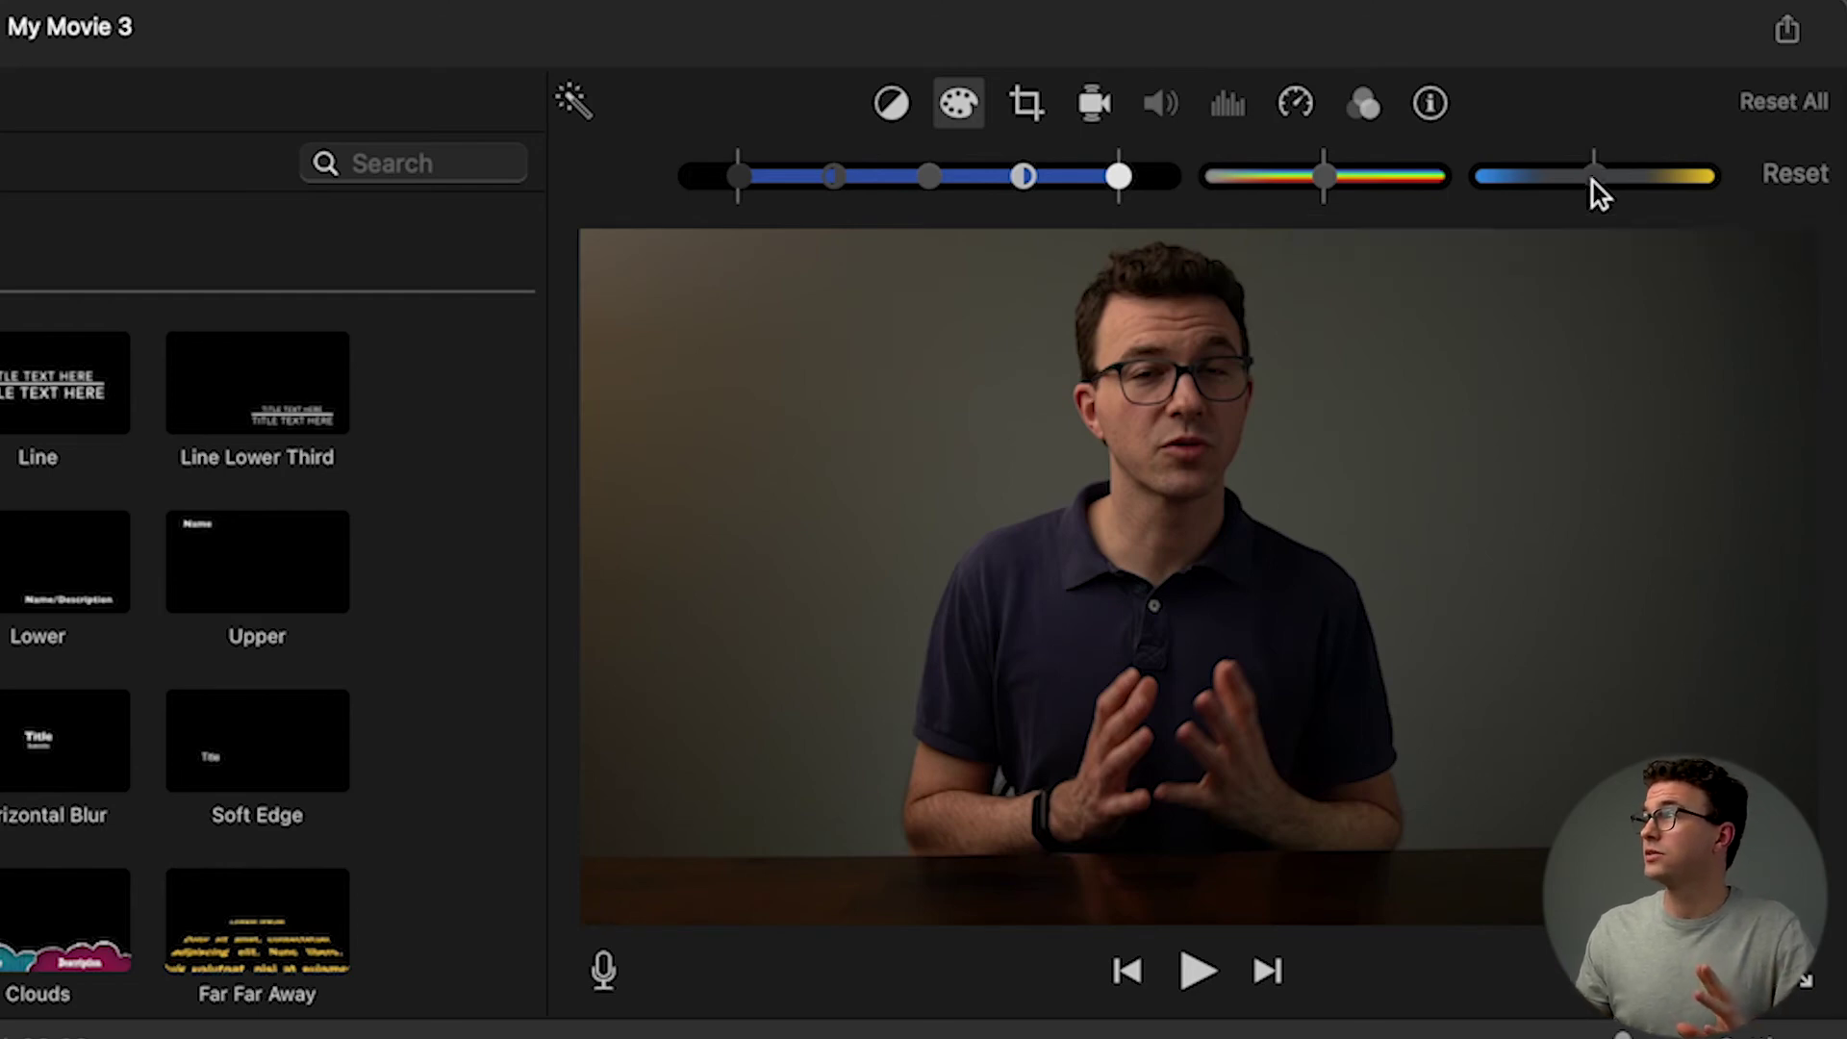
{"action": "left_click_drag", "start_coordinate": [1593, 182], "coordinate": [1584, 182]}
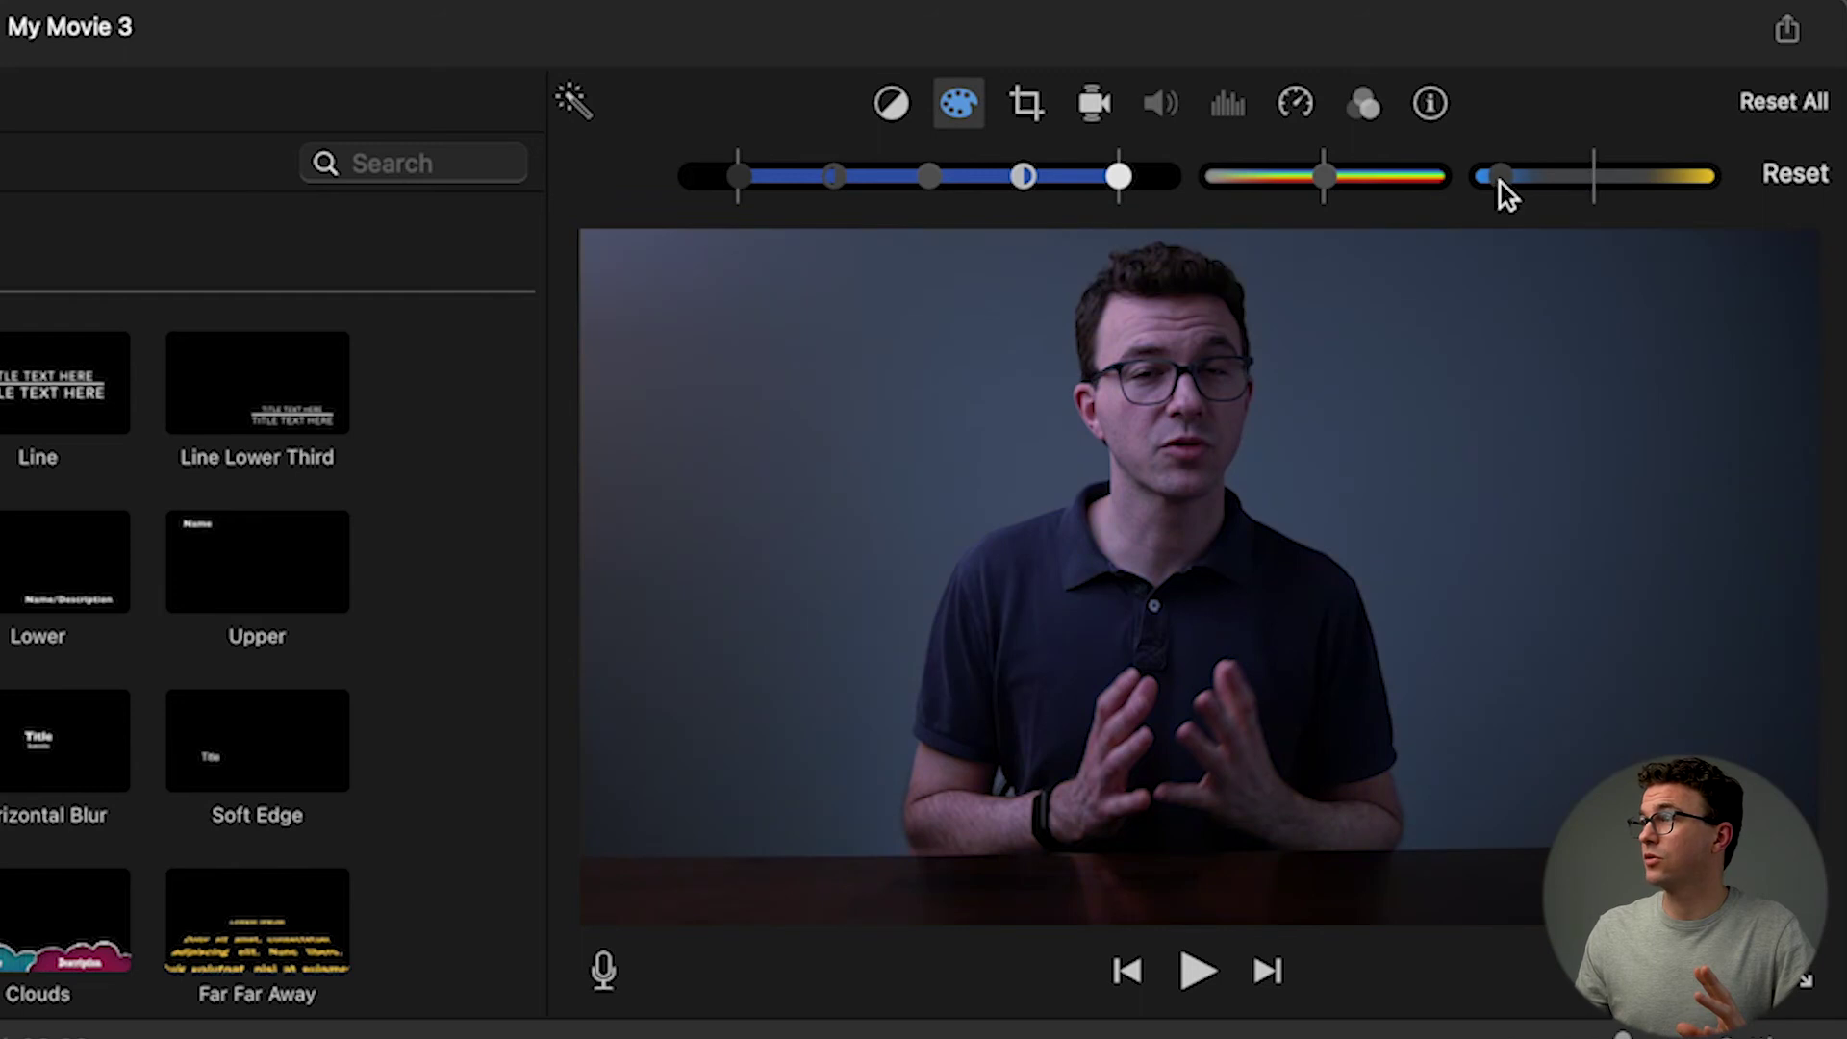
{"action": "left_click_drag", "start_coordinate": [1654, 188], "coordinate": [1613, 187]}
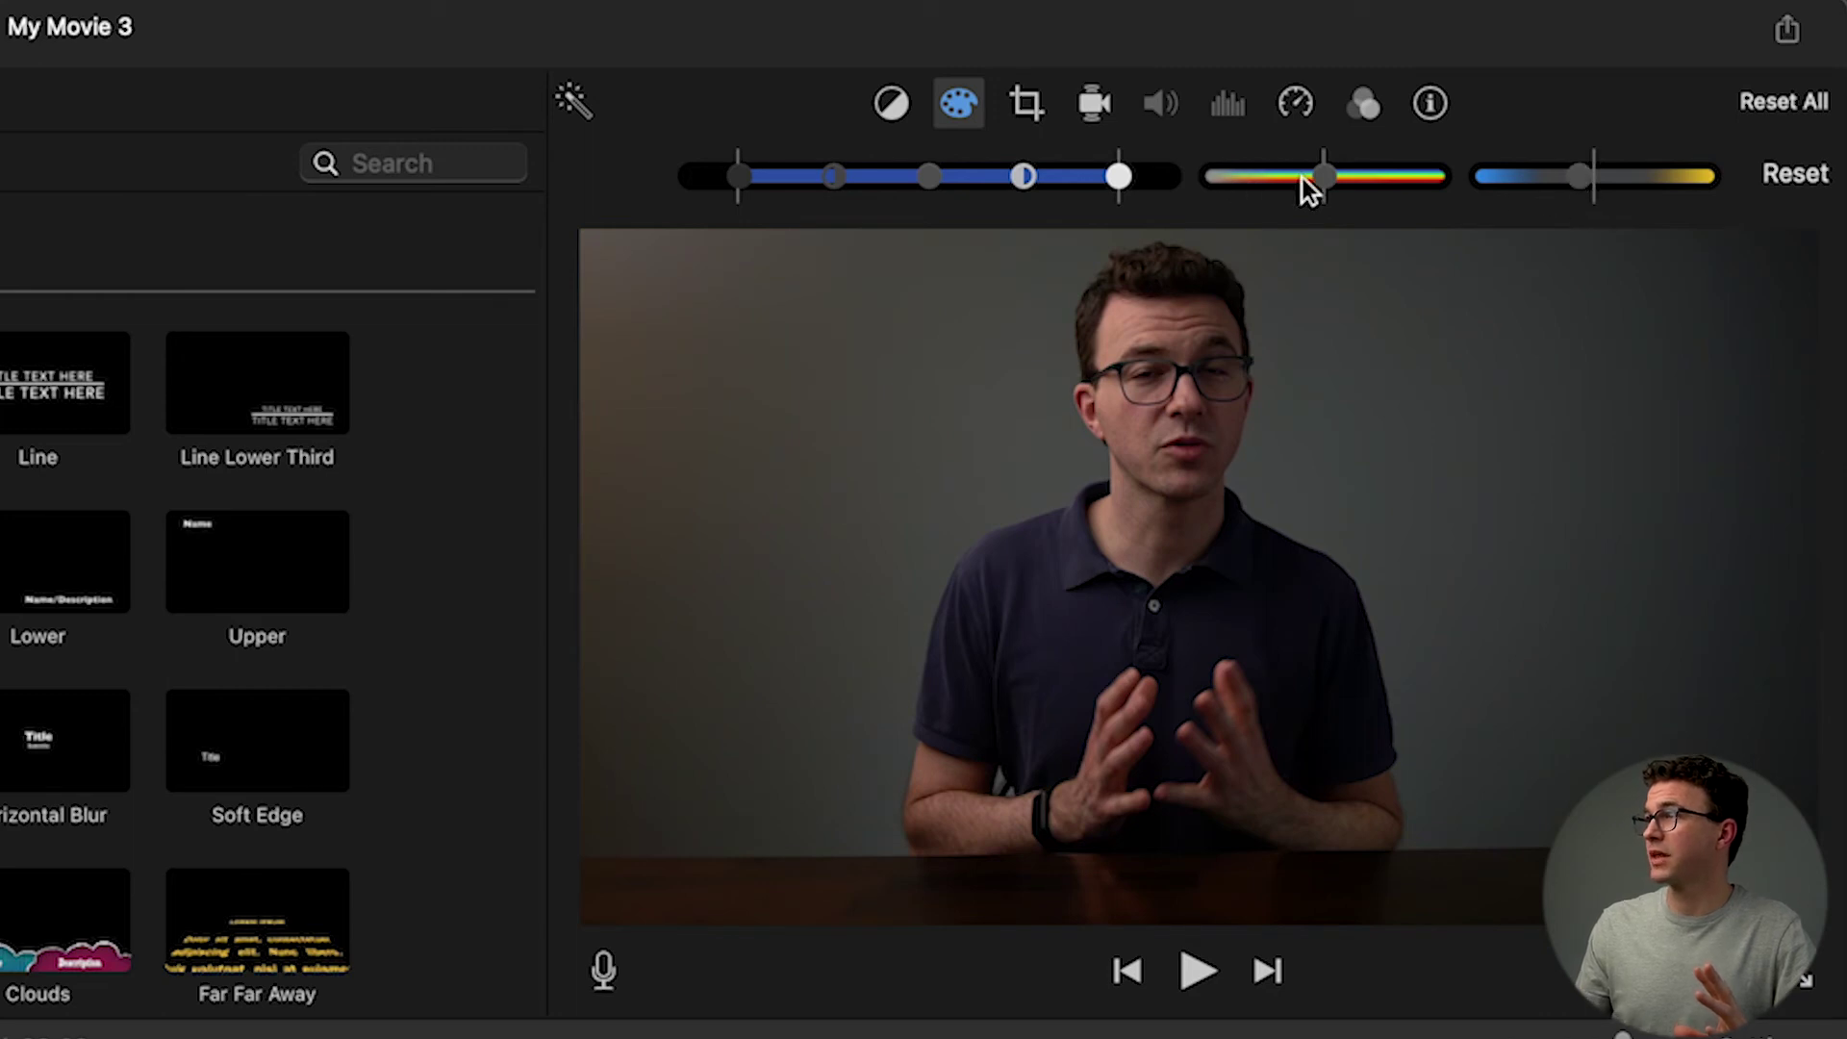
{"action": "left_click_drag", "start_coordinate": [1326, 182], "coordinate": [1207, 182]}
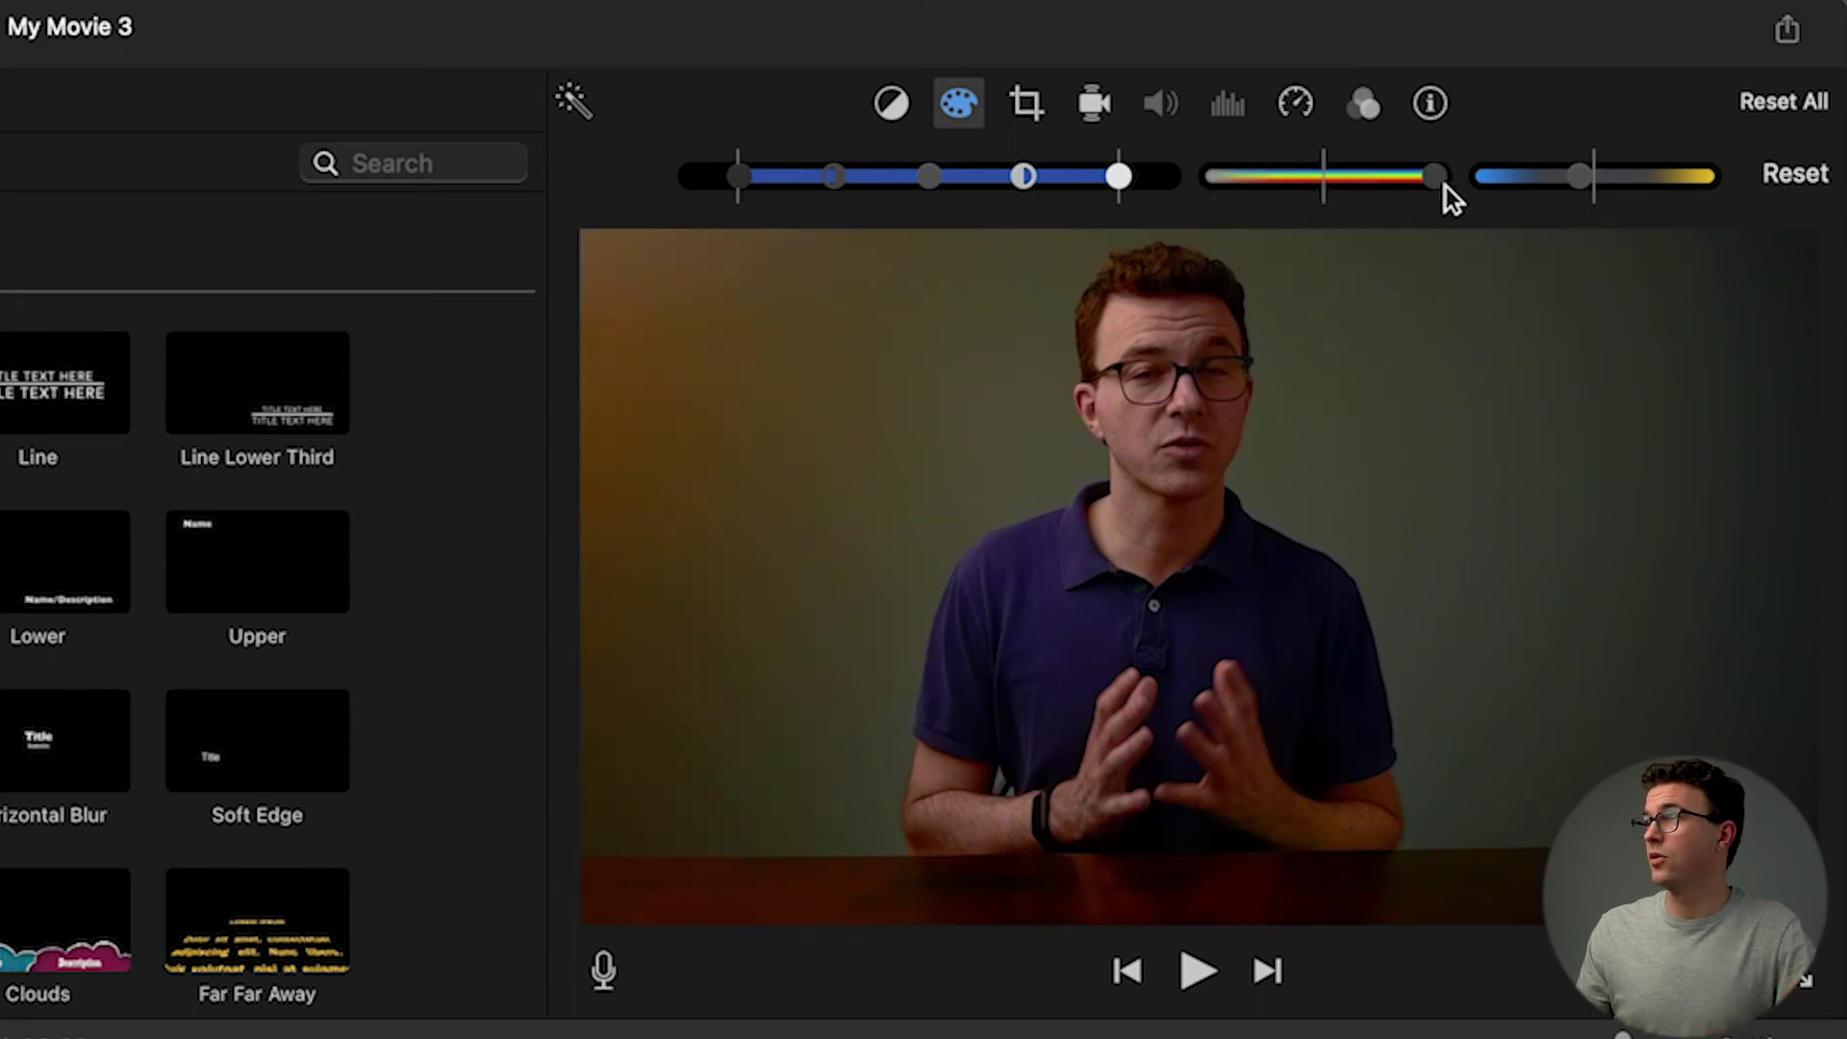
{"action": "left_click_drag", "start_coordinate": [1445, 186], "coordinate": [1376, 188]}
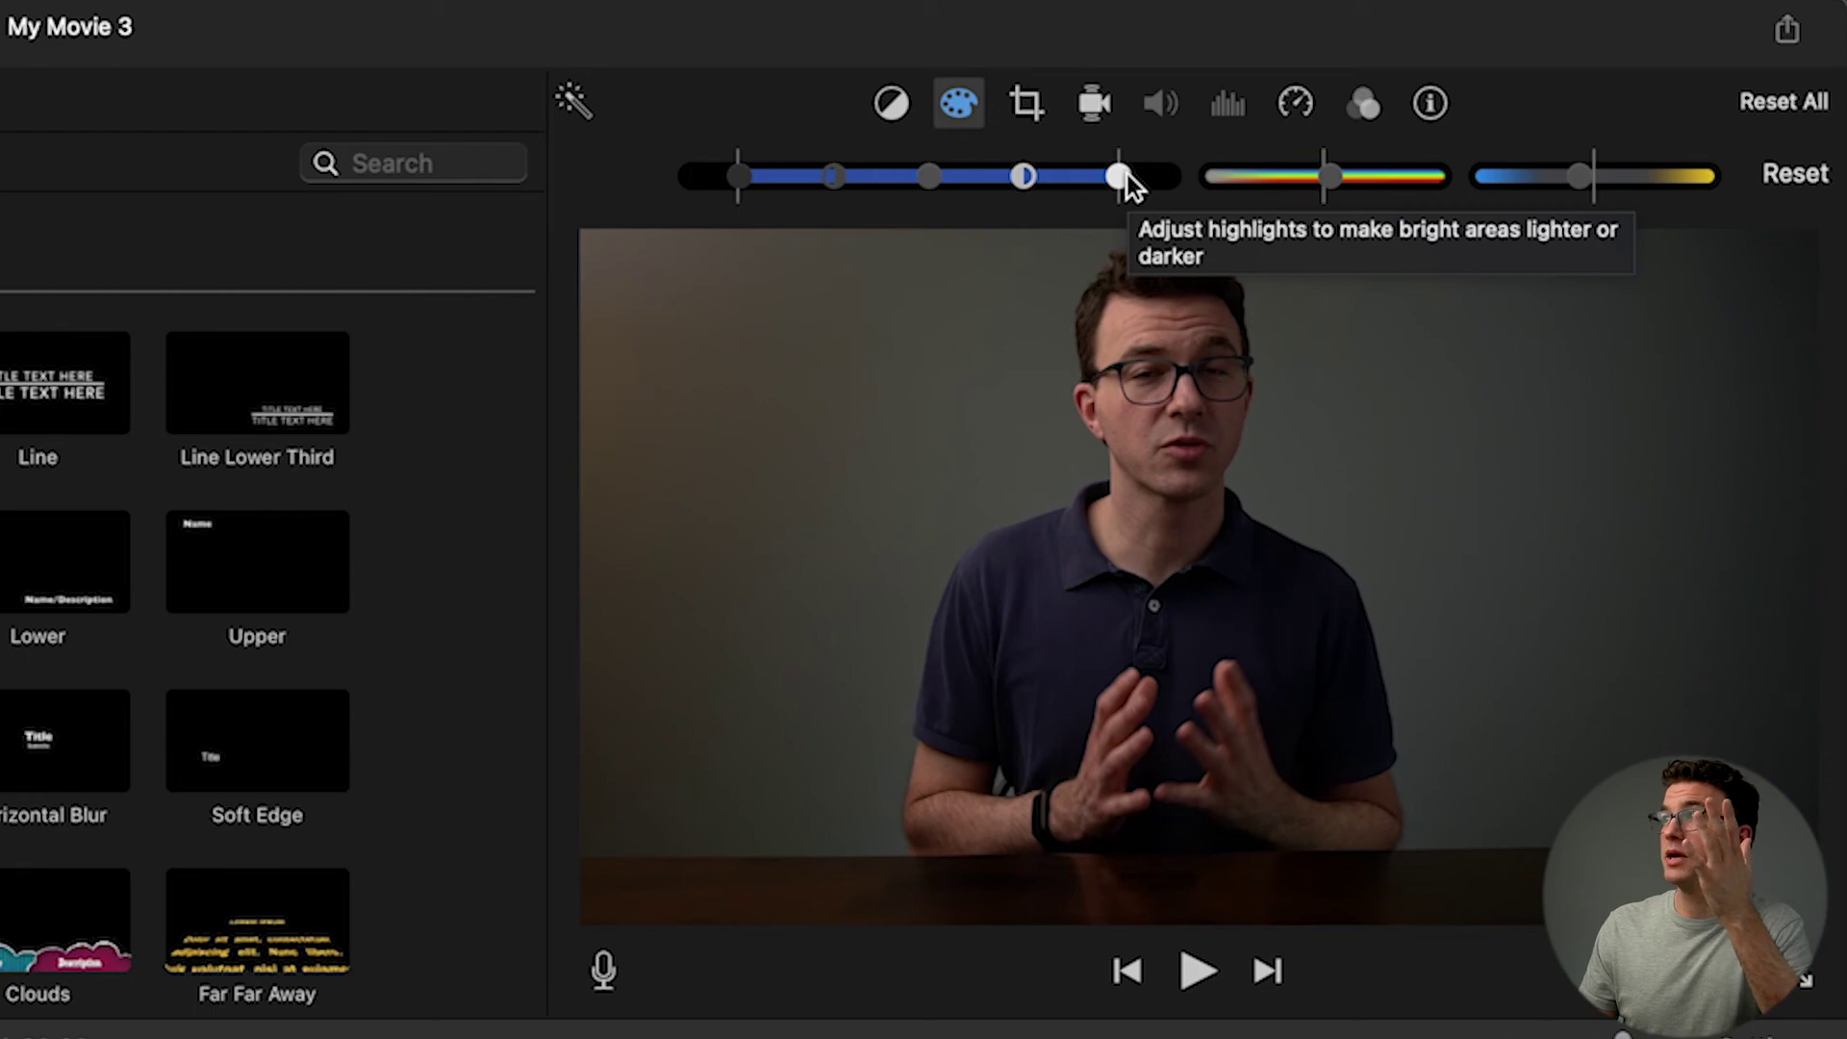
Step: Brighten the opening clip's highlights and shadows slightly and lower its contrast
{"action": "mouse_move", "coordinate": [1124, 177]}
{"action": "left_mouse_down"}
{"action": "mouse_move", "coordinate": [1151, 178]}
{"action": "mouse_move", "coordinate": [1087, 182]}
{"action": "mouse_move", "coordinate": [1133, 181]}
{"action": "left_mouse_up"}
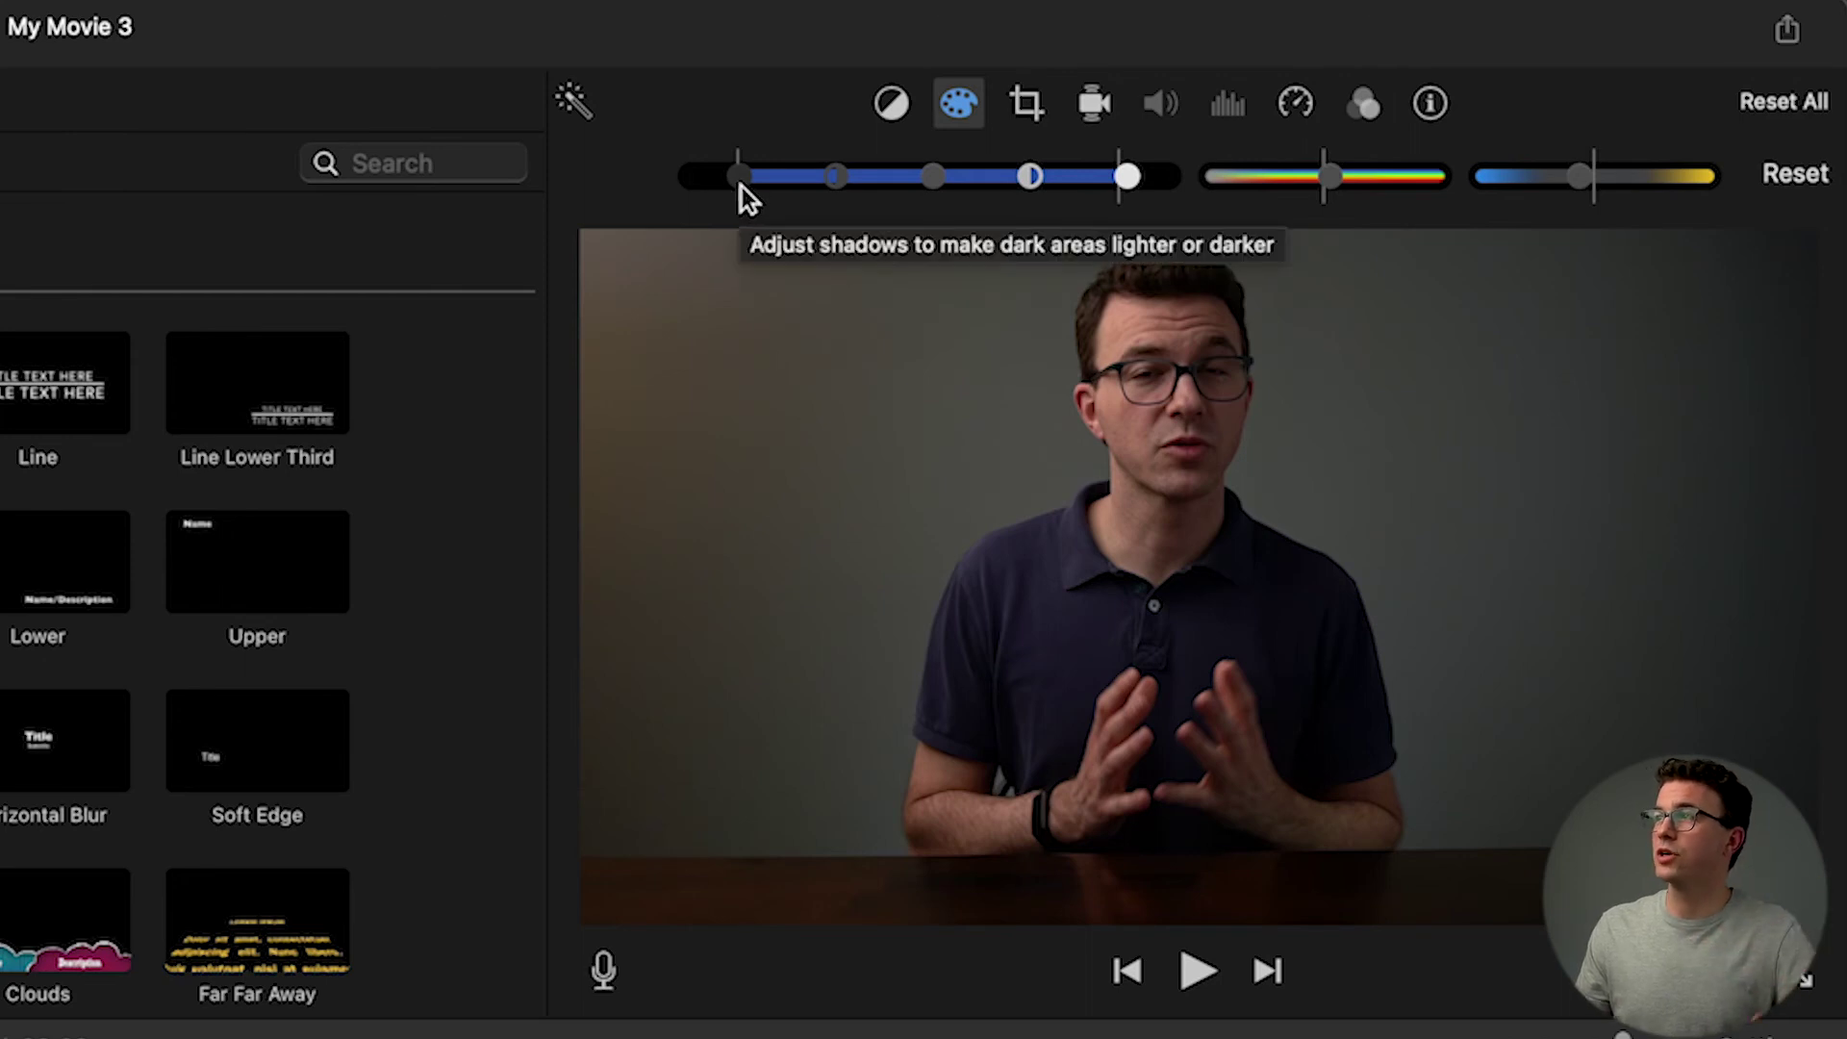
{"action": "left_click_drag", "start_coordinate": [742, 183], "coordinate": [768, 183]}
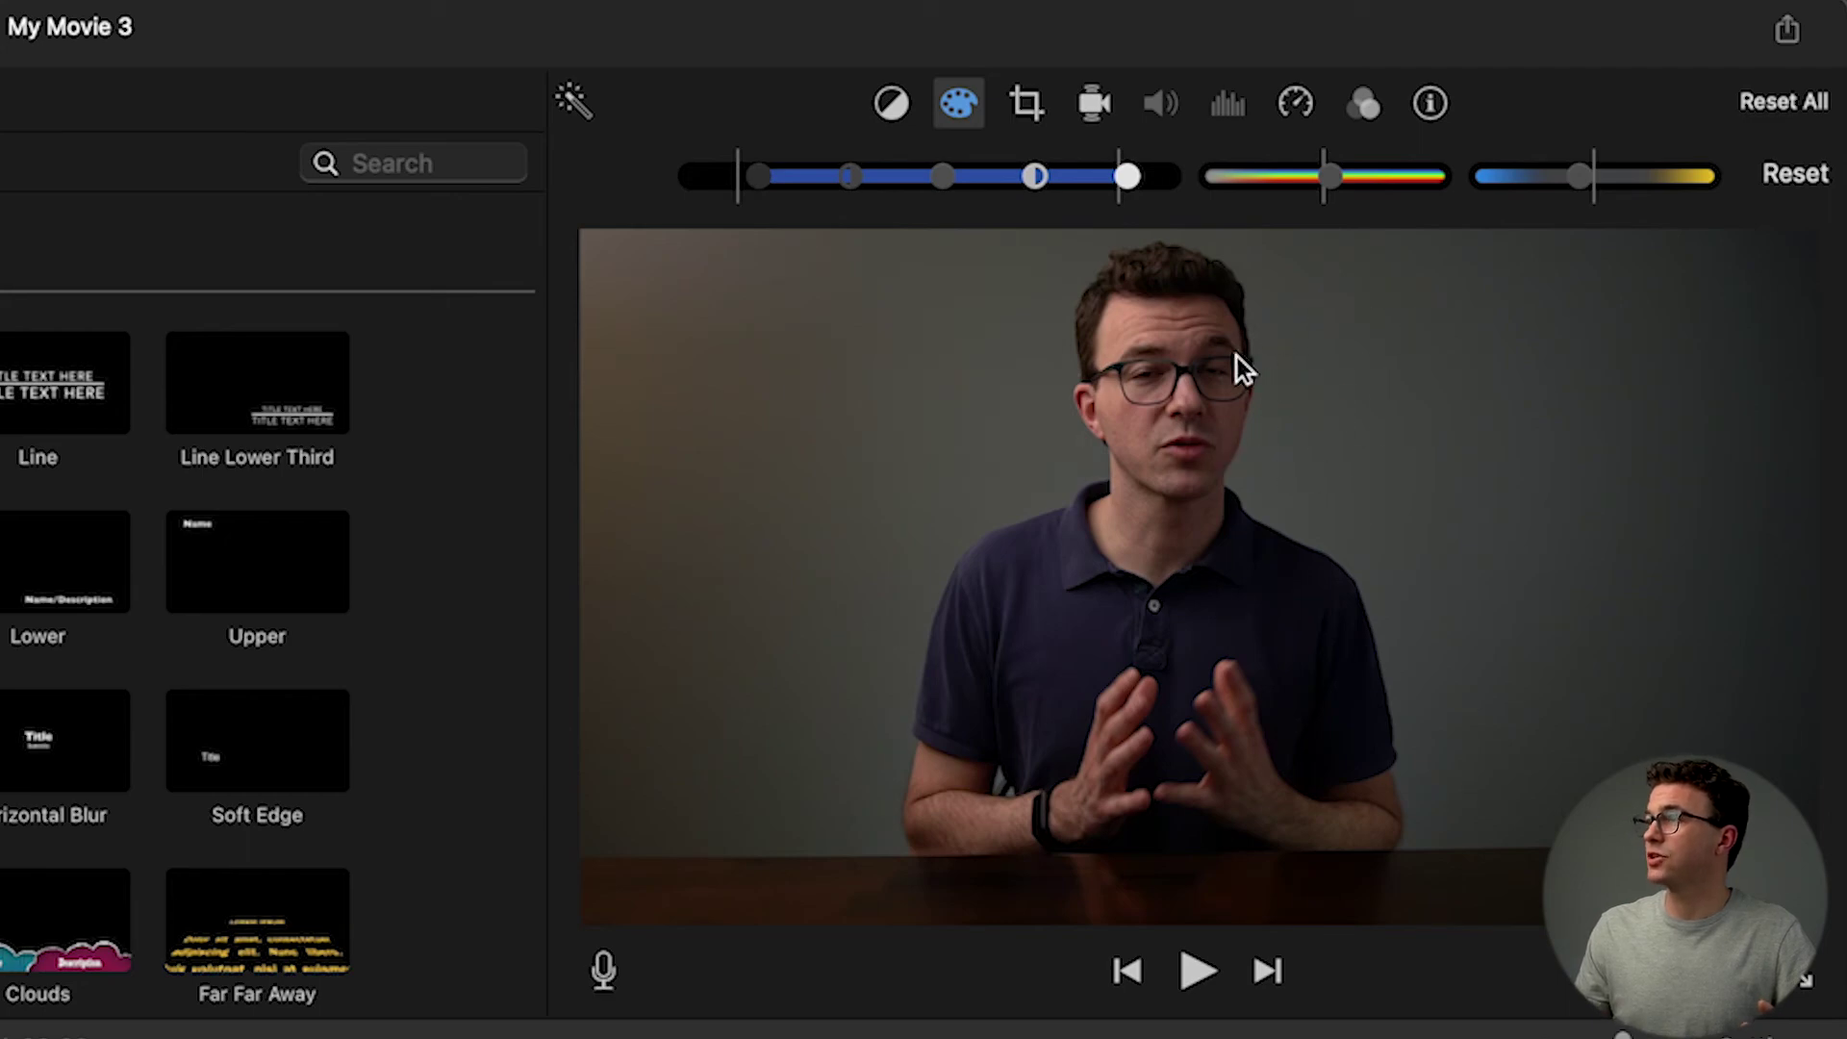
{"action": "mouse_move", "coordinate": [756, 183]}
{"action": "left_mouse_down"}
{"action": "mouse_move", "coordinate": [798, 182]}
{"action": "mouse_move", "coordinate": [756, 183]}
{"action": "left_mouse_up"}
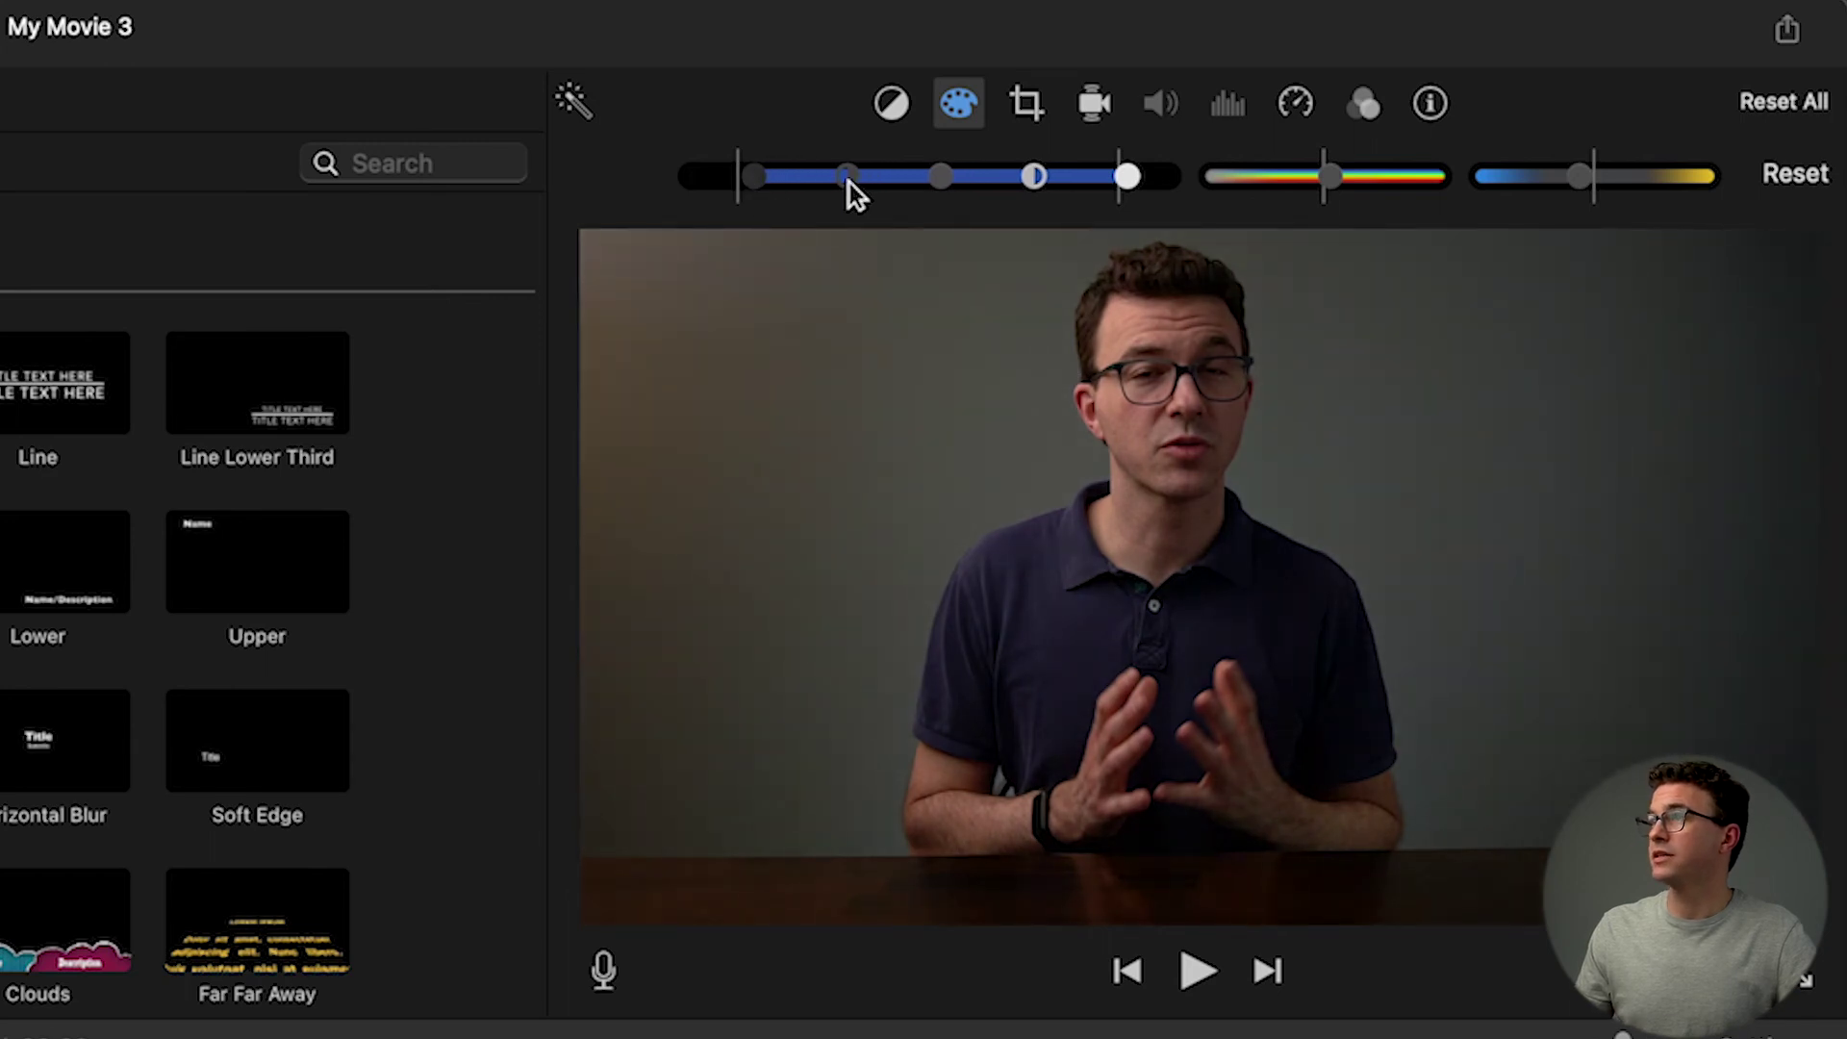
{"action": "left_click_drag", "start_coordinate": [849, 182], "coordinate": [904, 180]}
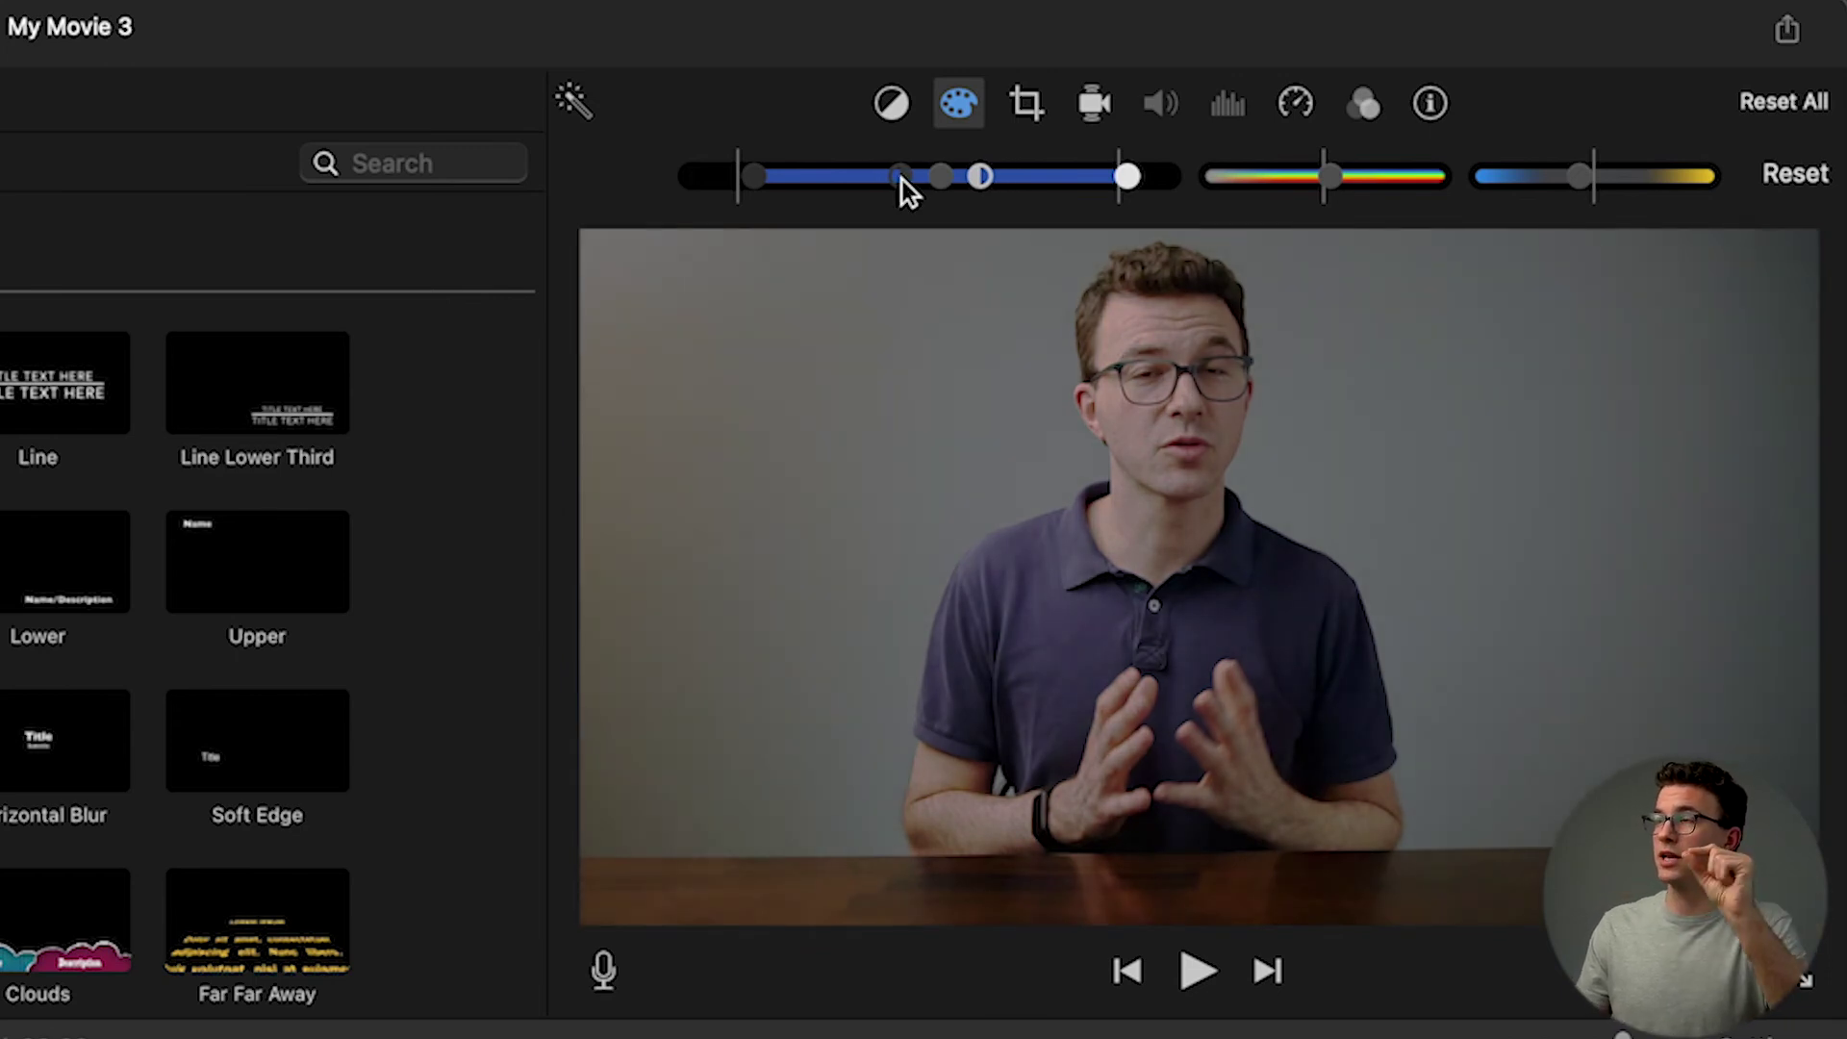
Step: Darken the opening clip's shadows slightly with the colour correction controls
{"action": "left_click_drag", "start_coordinate": [902, 181], "coordinate": [853, 182]}
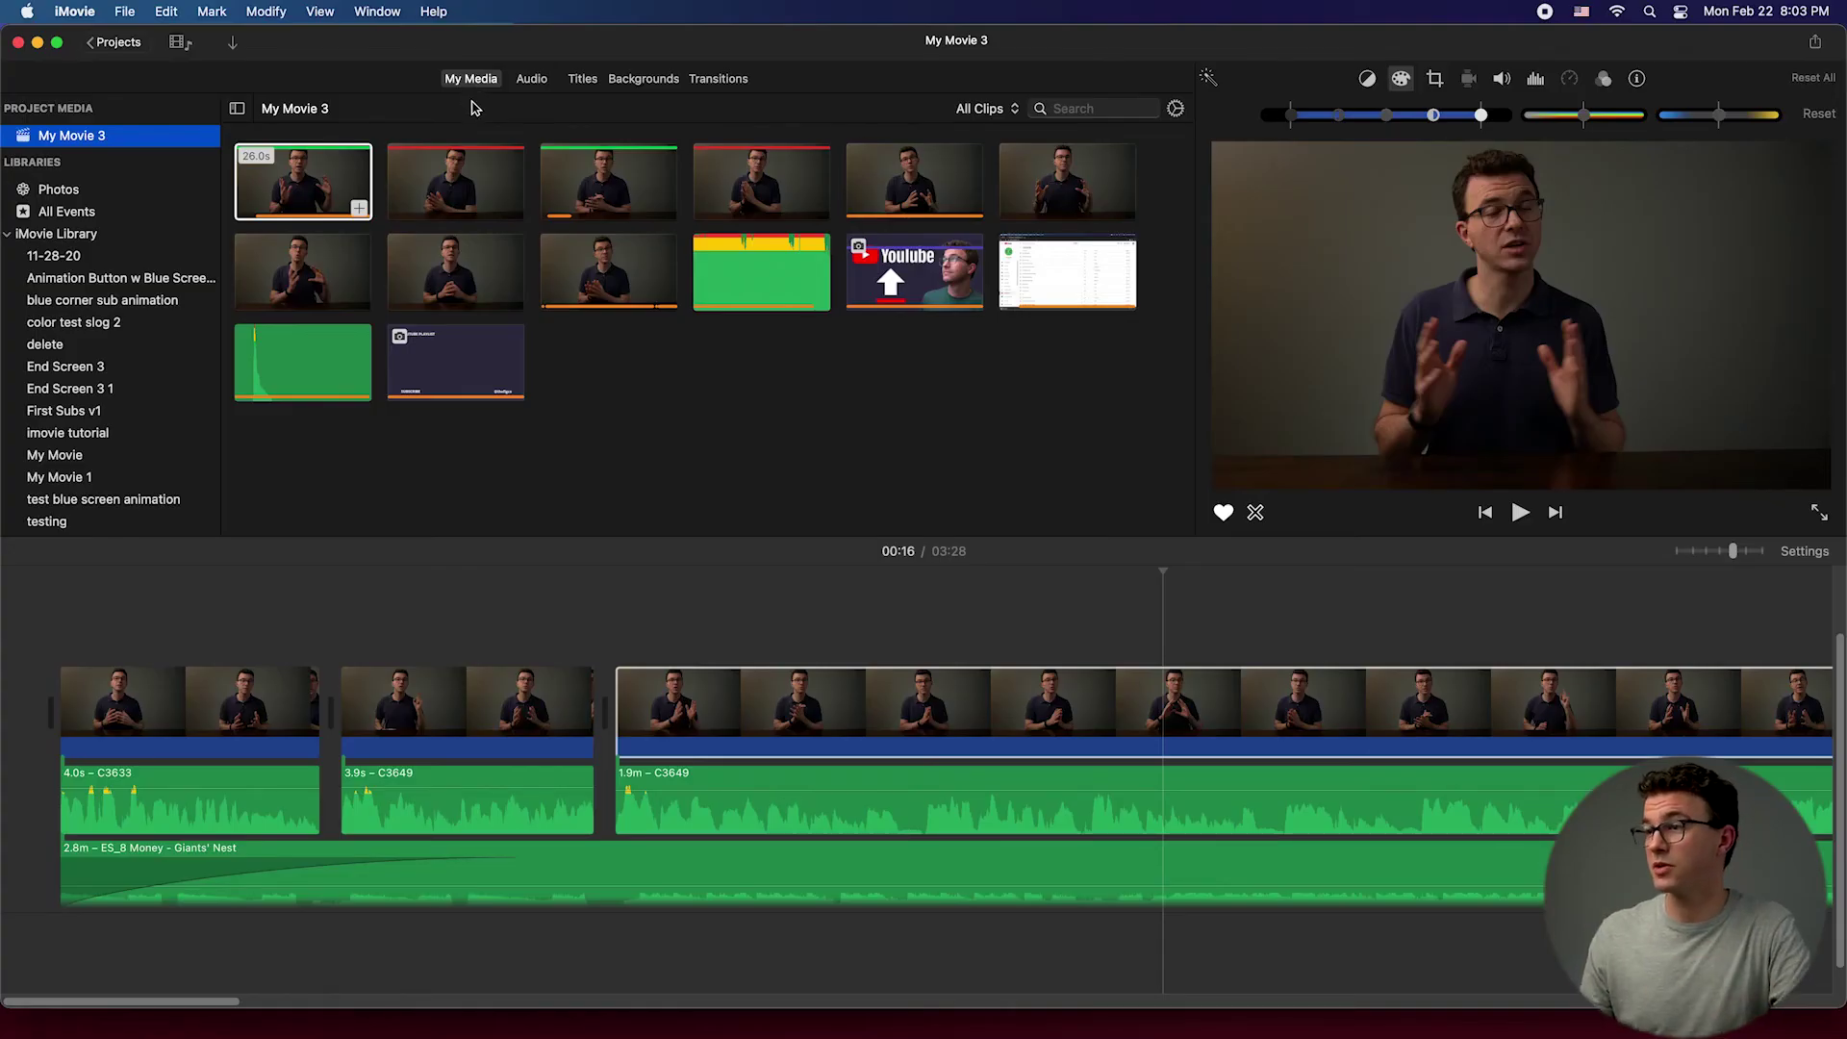
Step: Switch to Finder and add Subscribe Animation w Blue Screen from Downloads to iMovie's timeline as an overlay above the third clip
{"action": "left_click", "coordinate": [505, 135]}
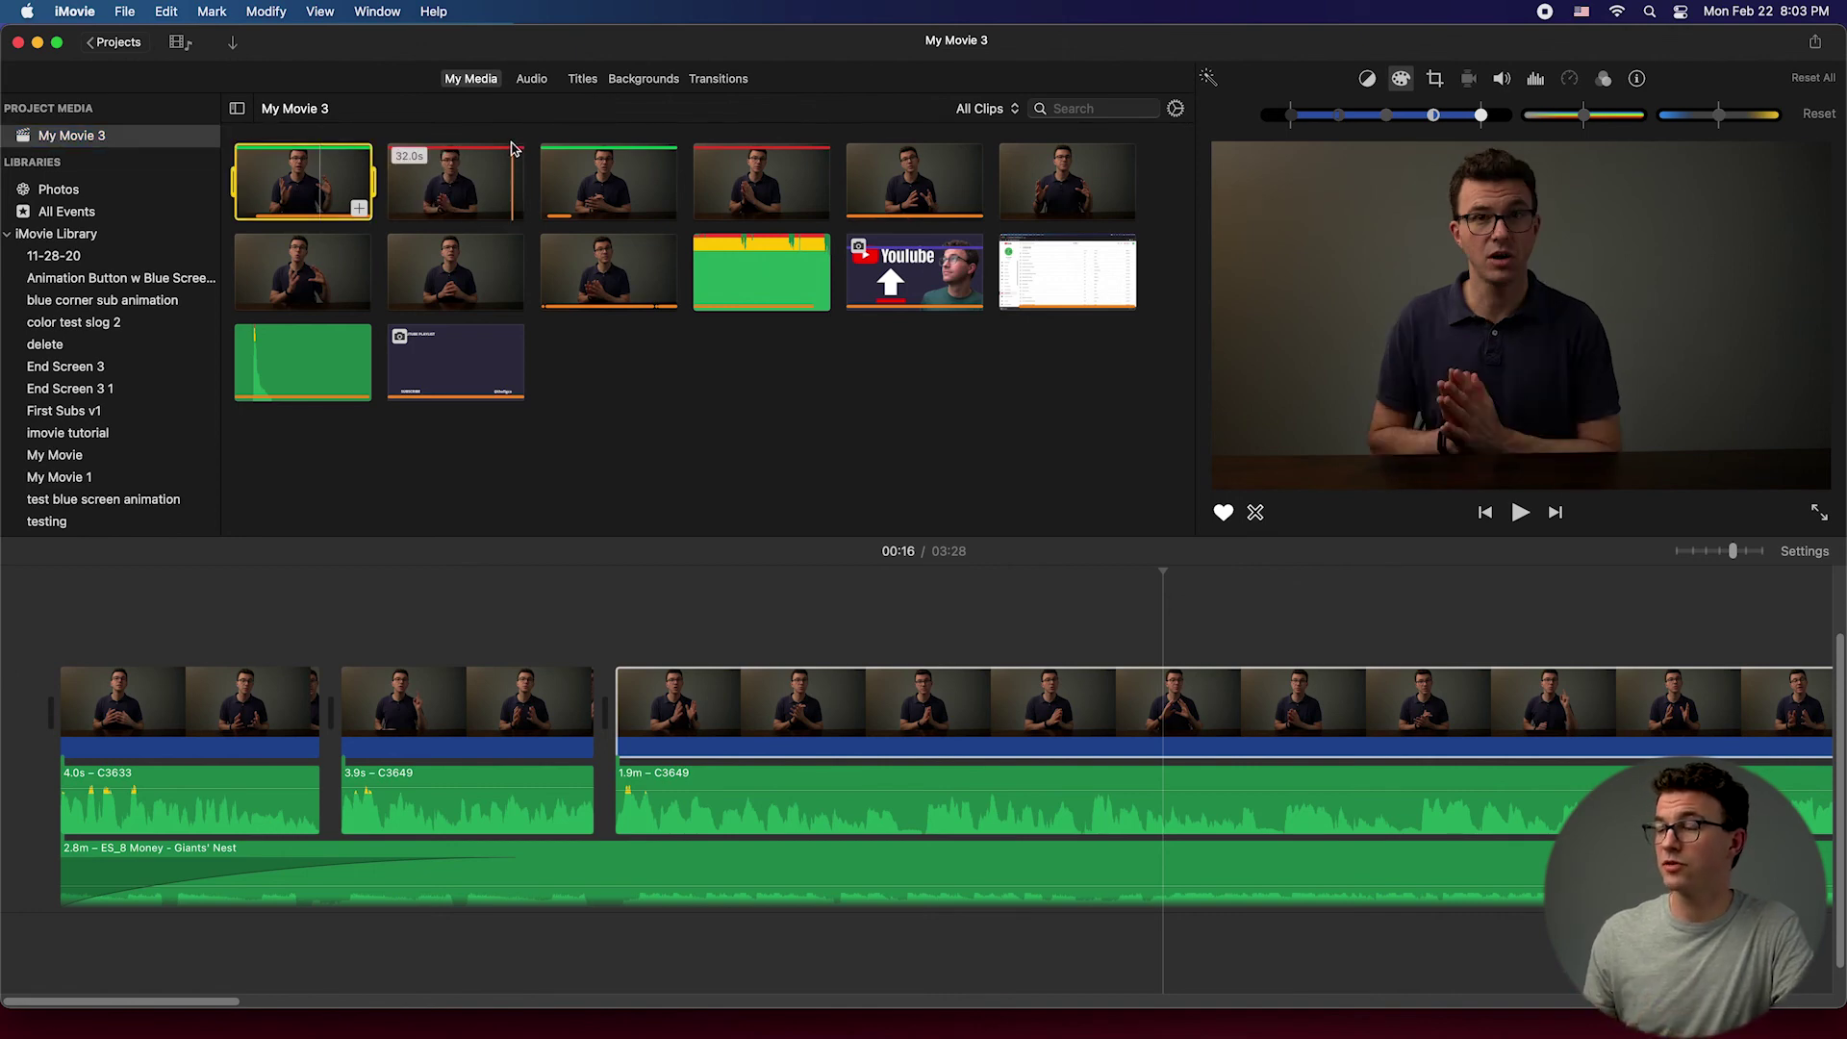
{"action": "left_click", "coordinate": [866, 712]}
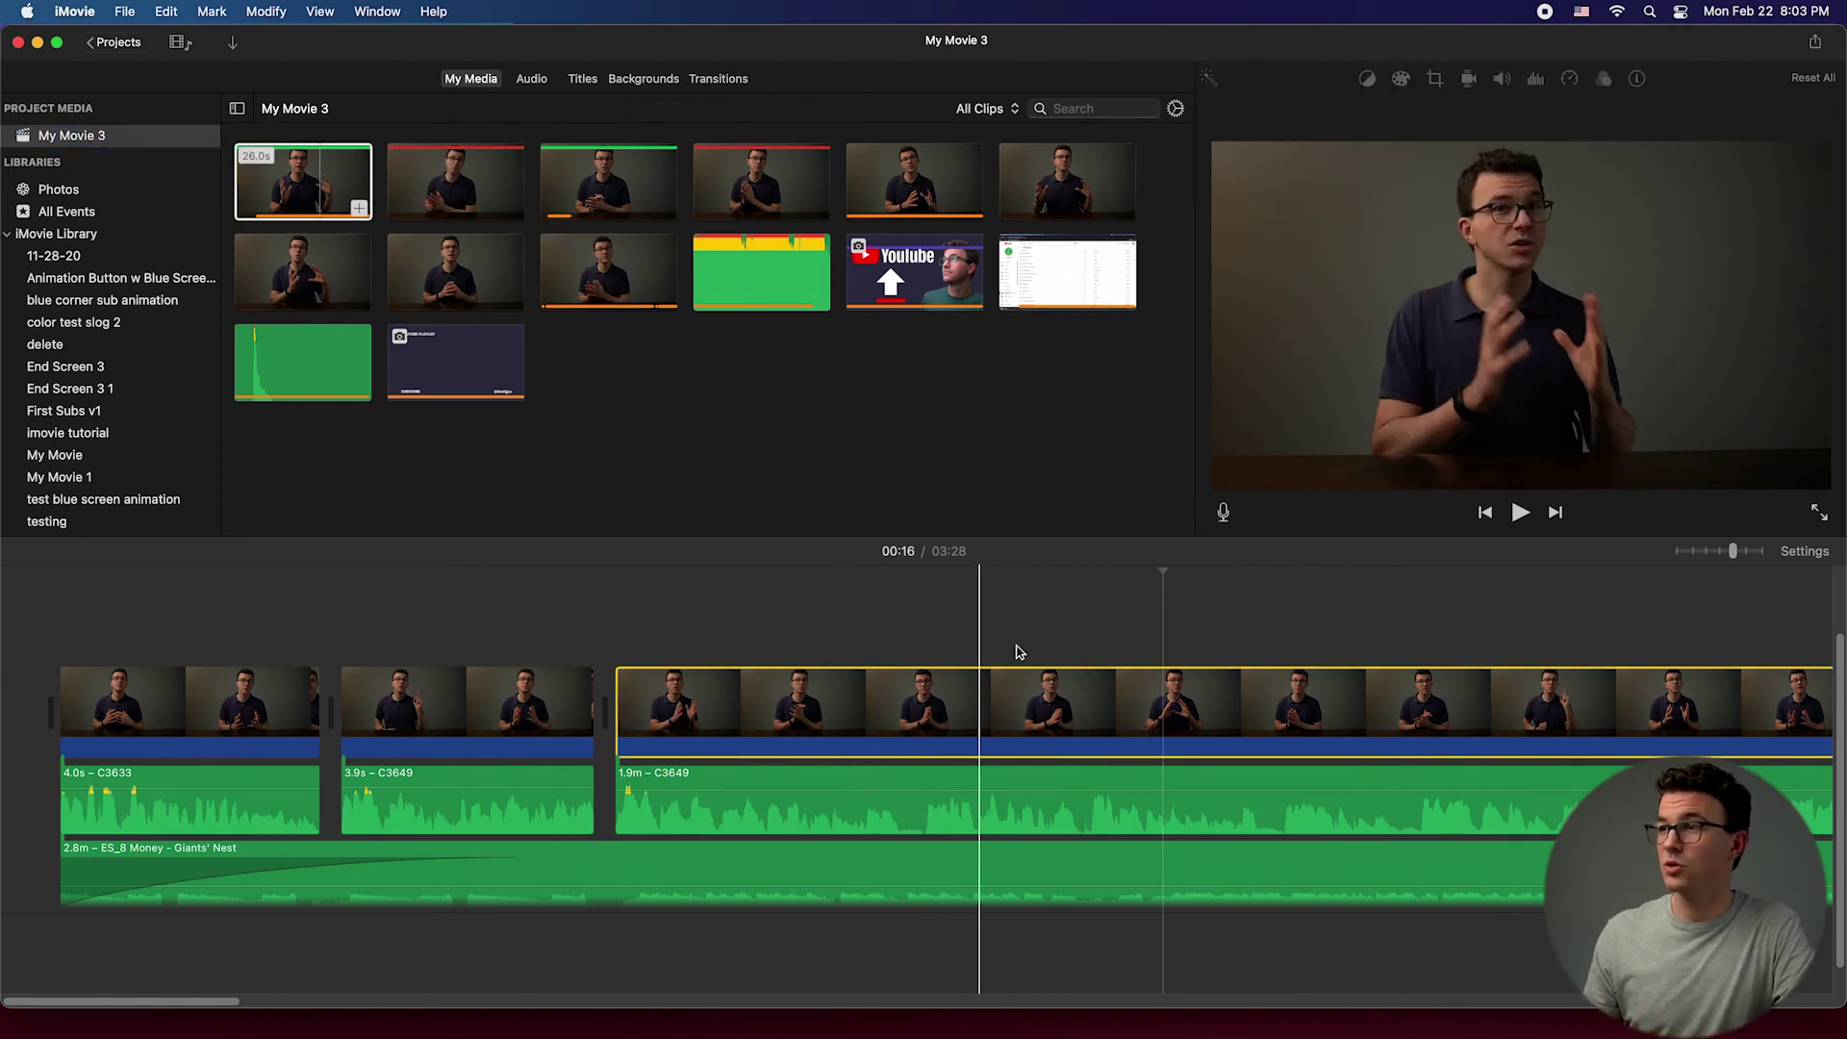
{"action": "key", "text": "super+Tab"}
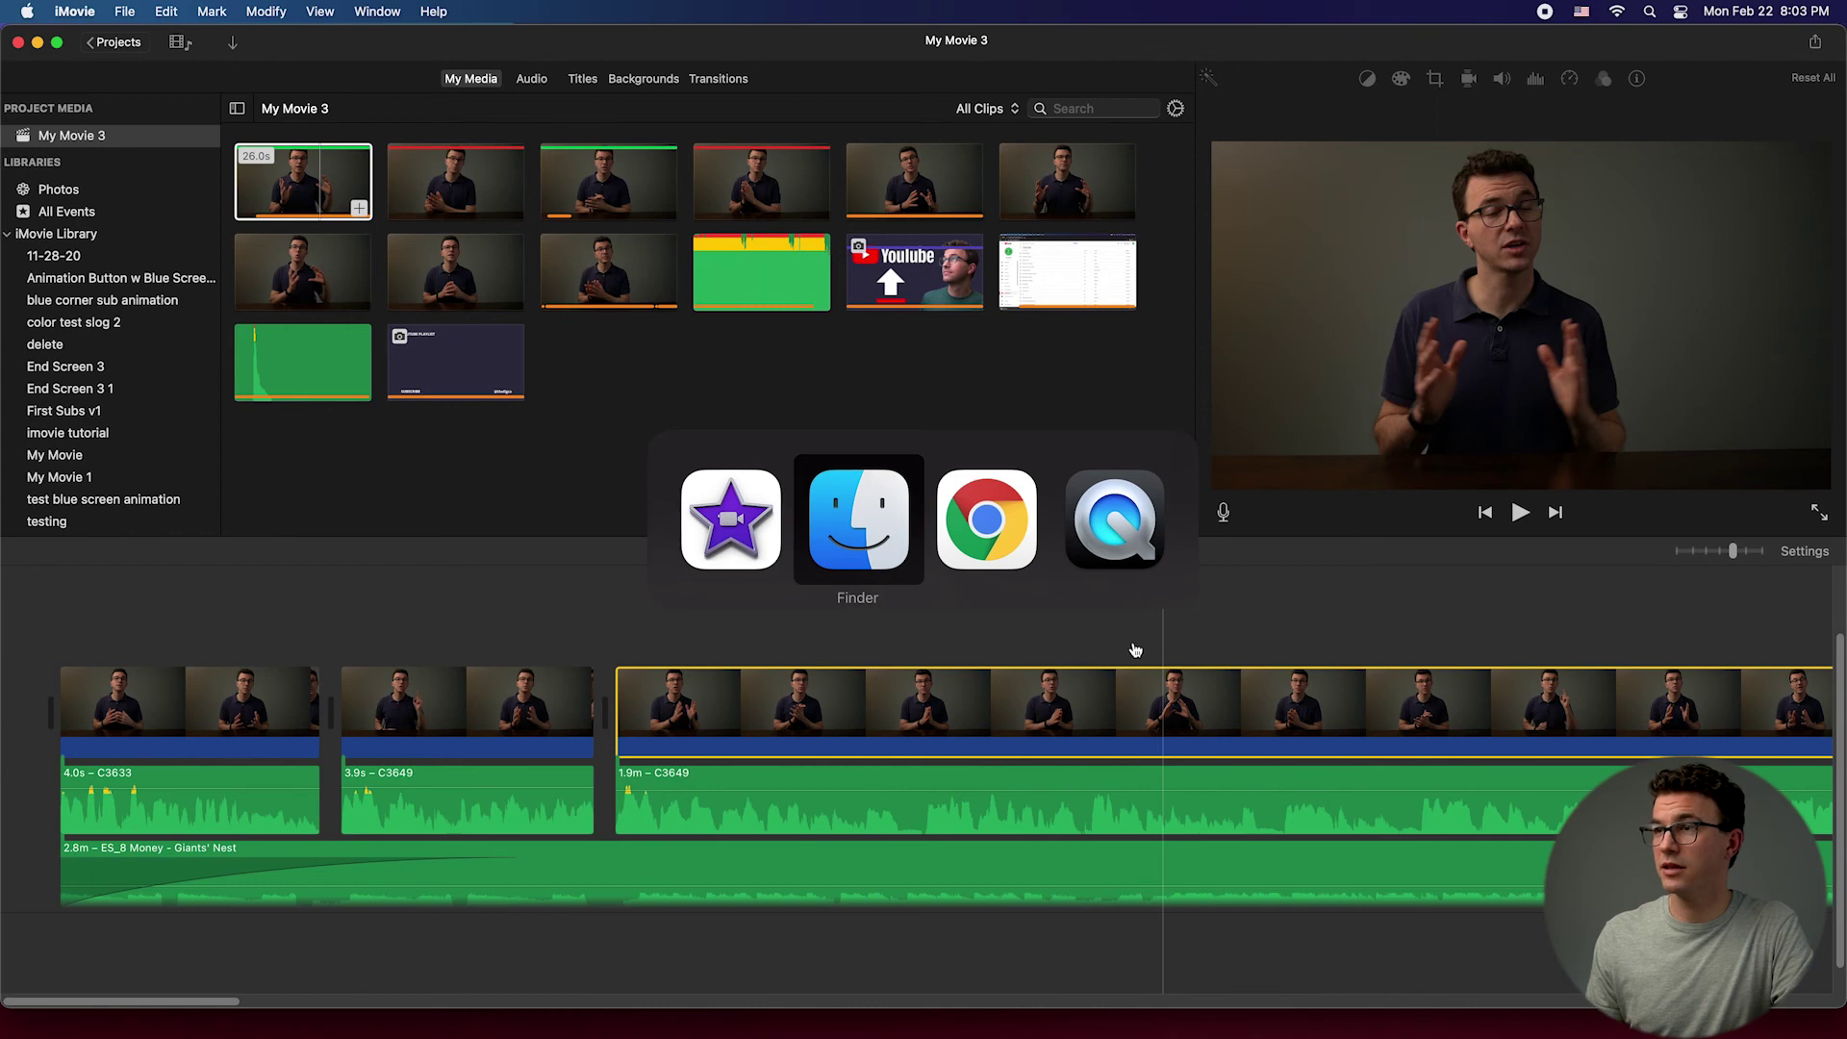
{"action": "left_click", "coordinate": [843, 120]}
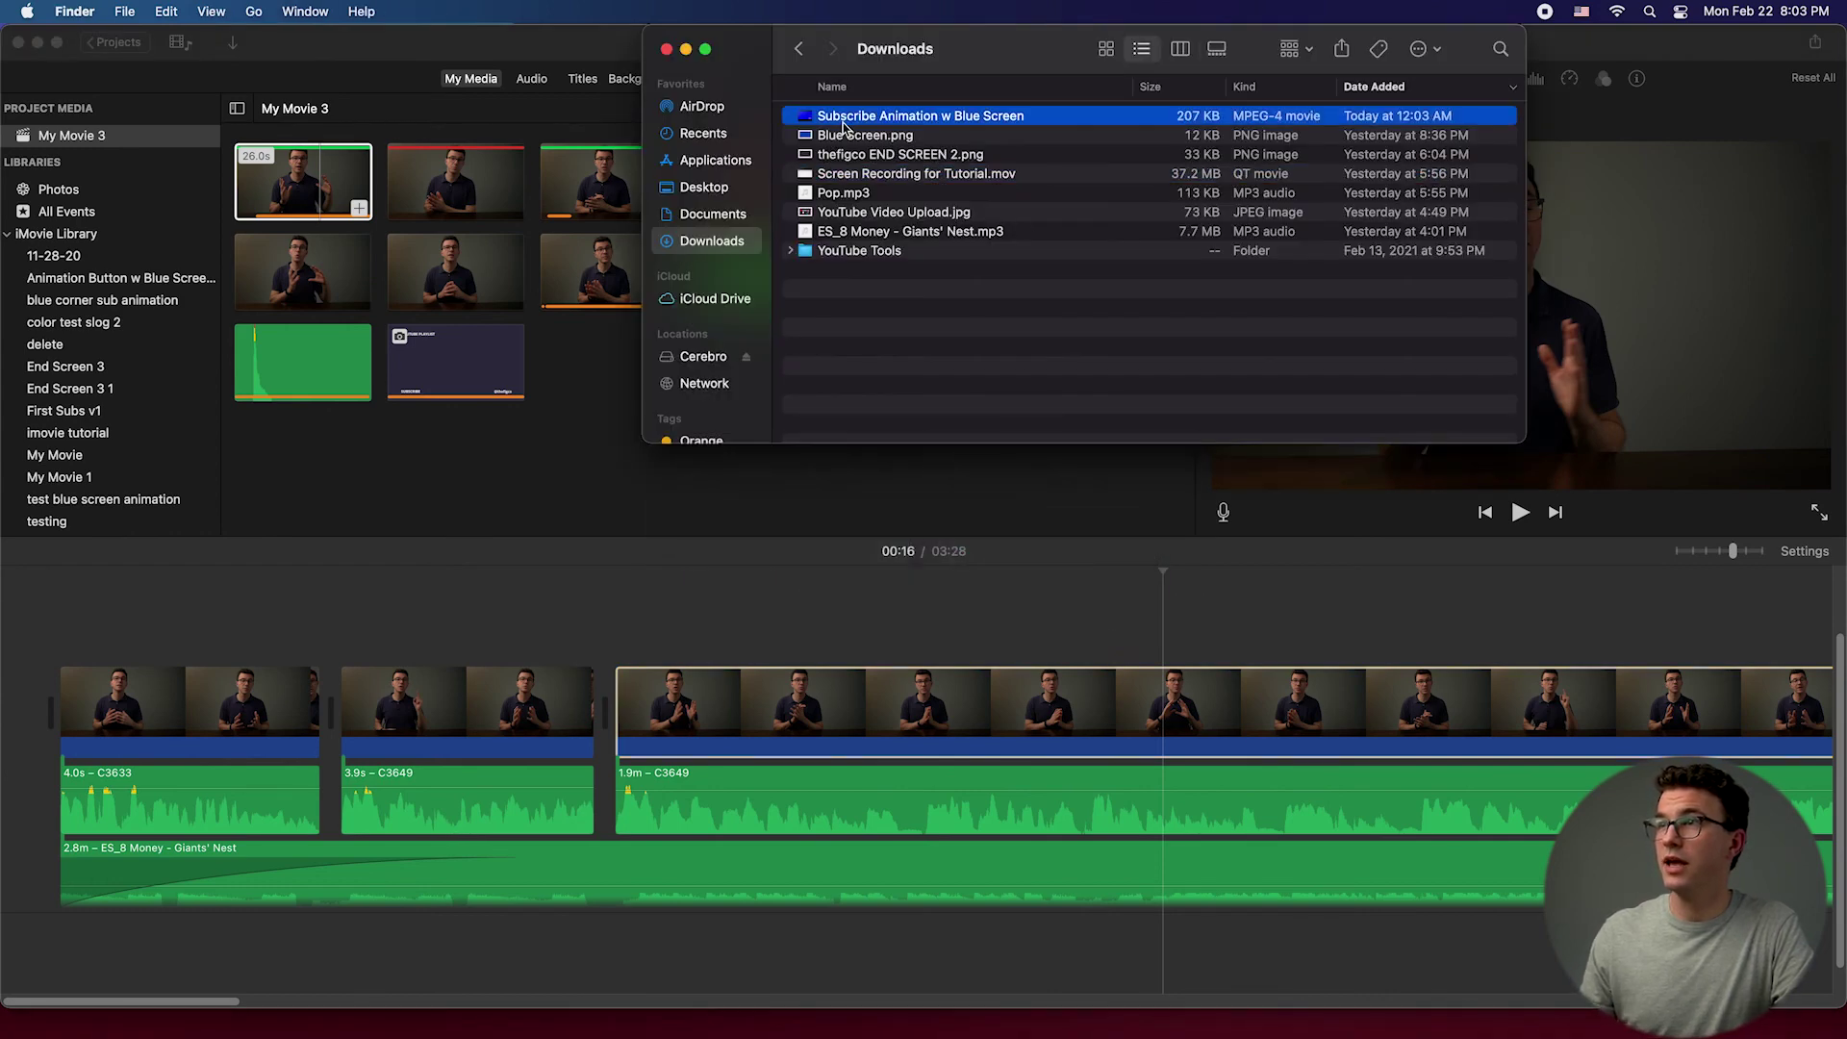
{"action": "left_click_drag", "start_coordinate": [843, 123], "coordinate": [866, 621]}
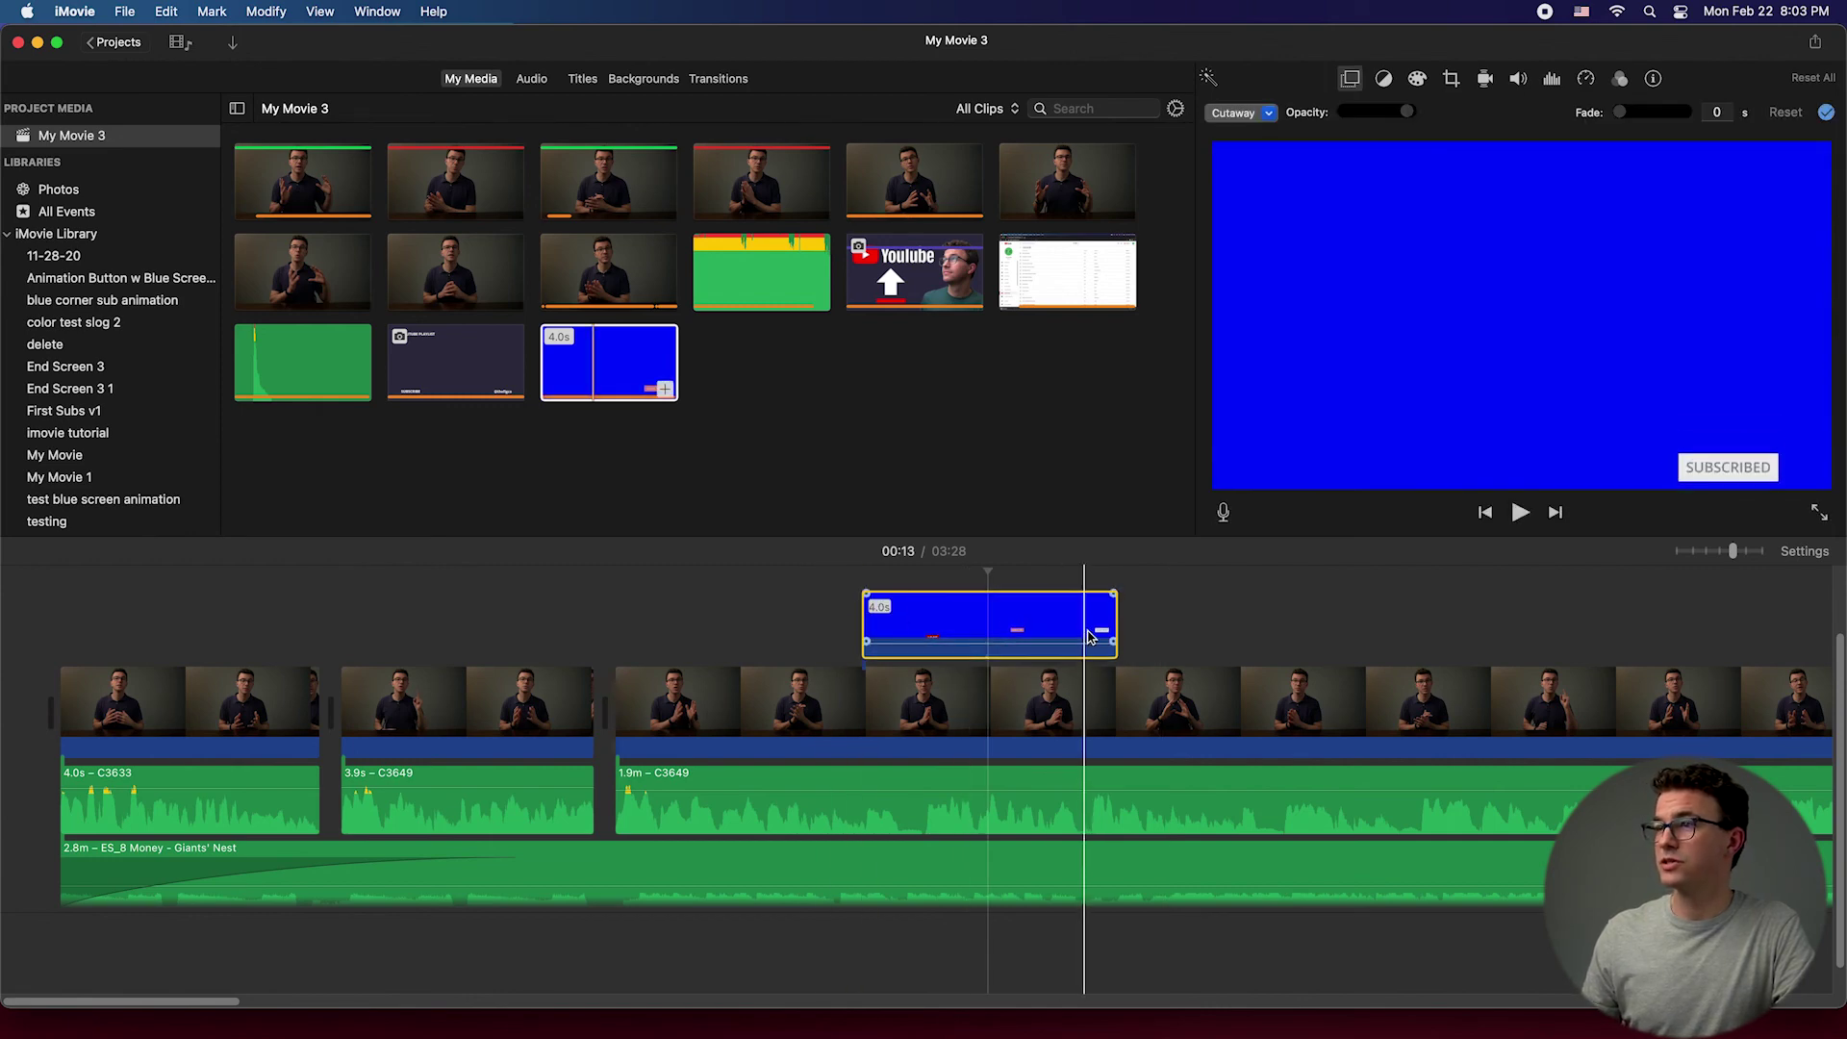
Step: Preview the timeline from the start of the blue-screen subscribe animation until it has passed
{"action": "left_click", "coordinate": [862, 583]}
{"action": "key", "text": "space"}
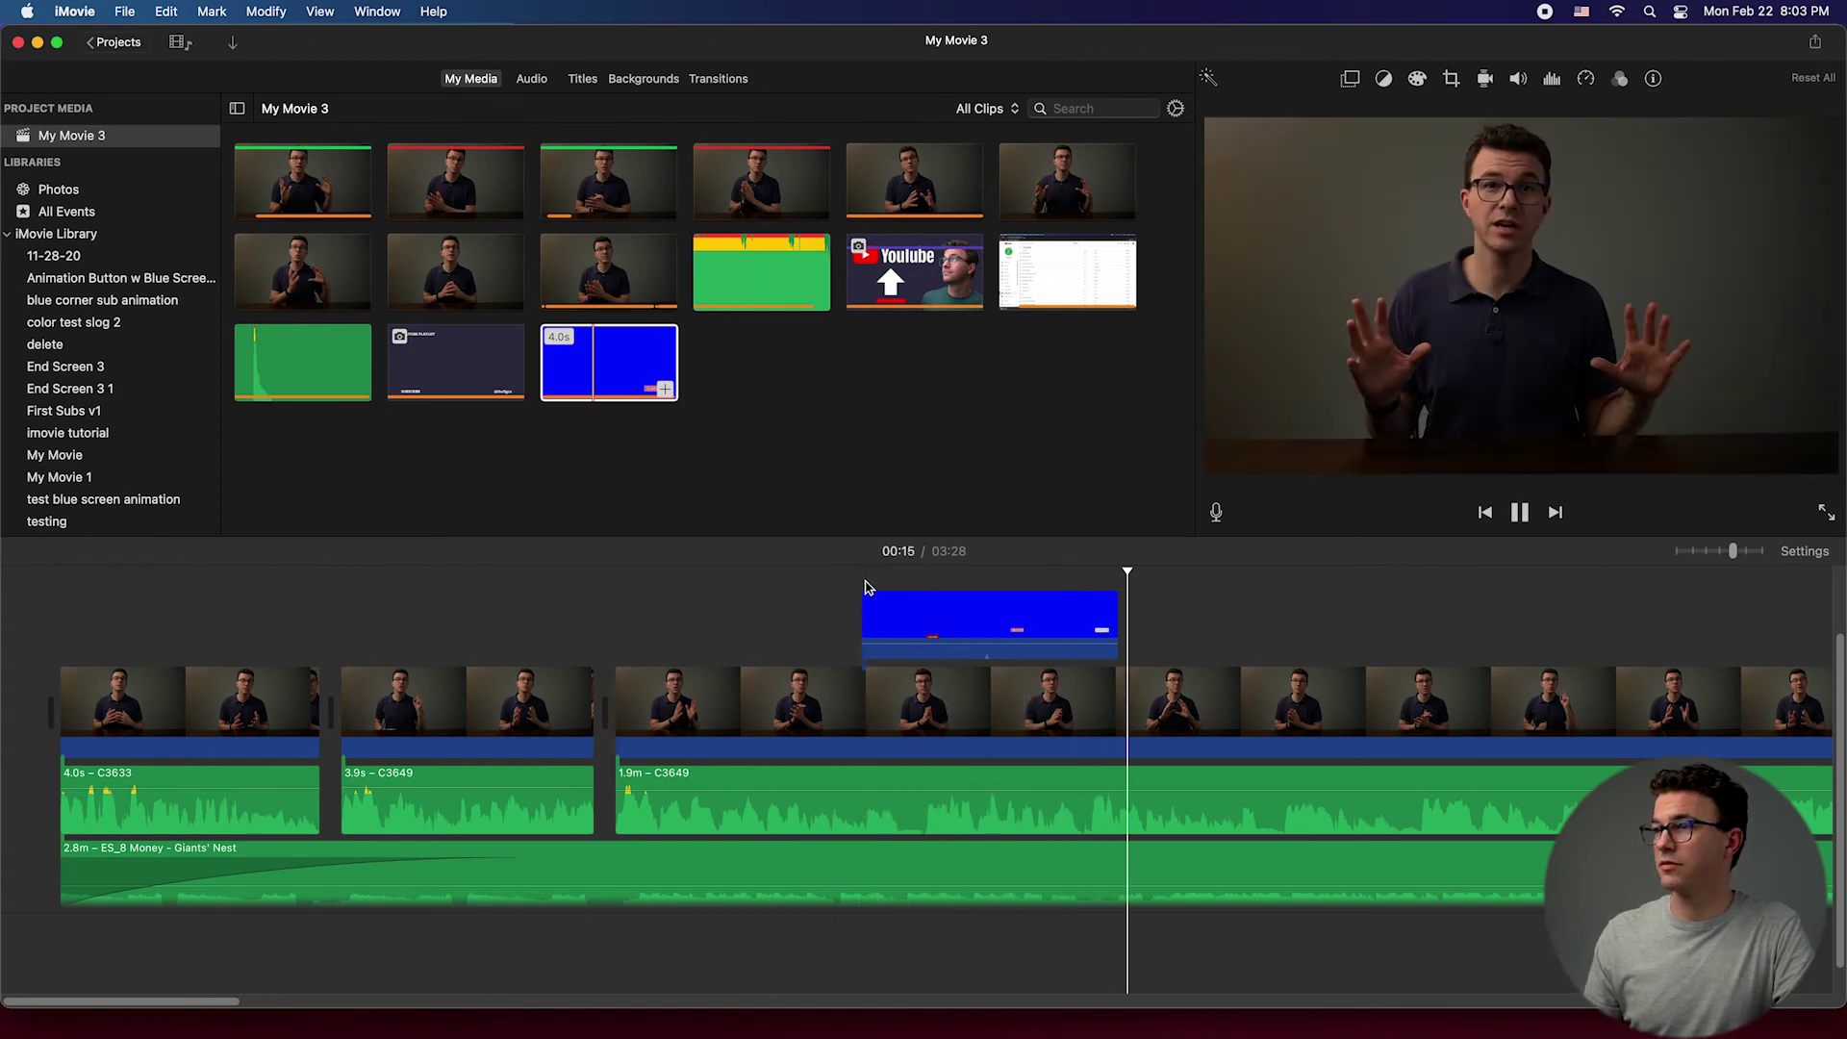
{"action": "key", "text": "space"}
Step: Set the subscribe animation's video overlay mode to Green/Blue Screen
{"action": "left_click", "coordinate": [894, 649]}
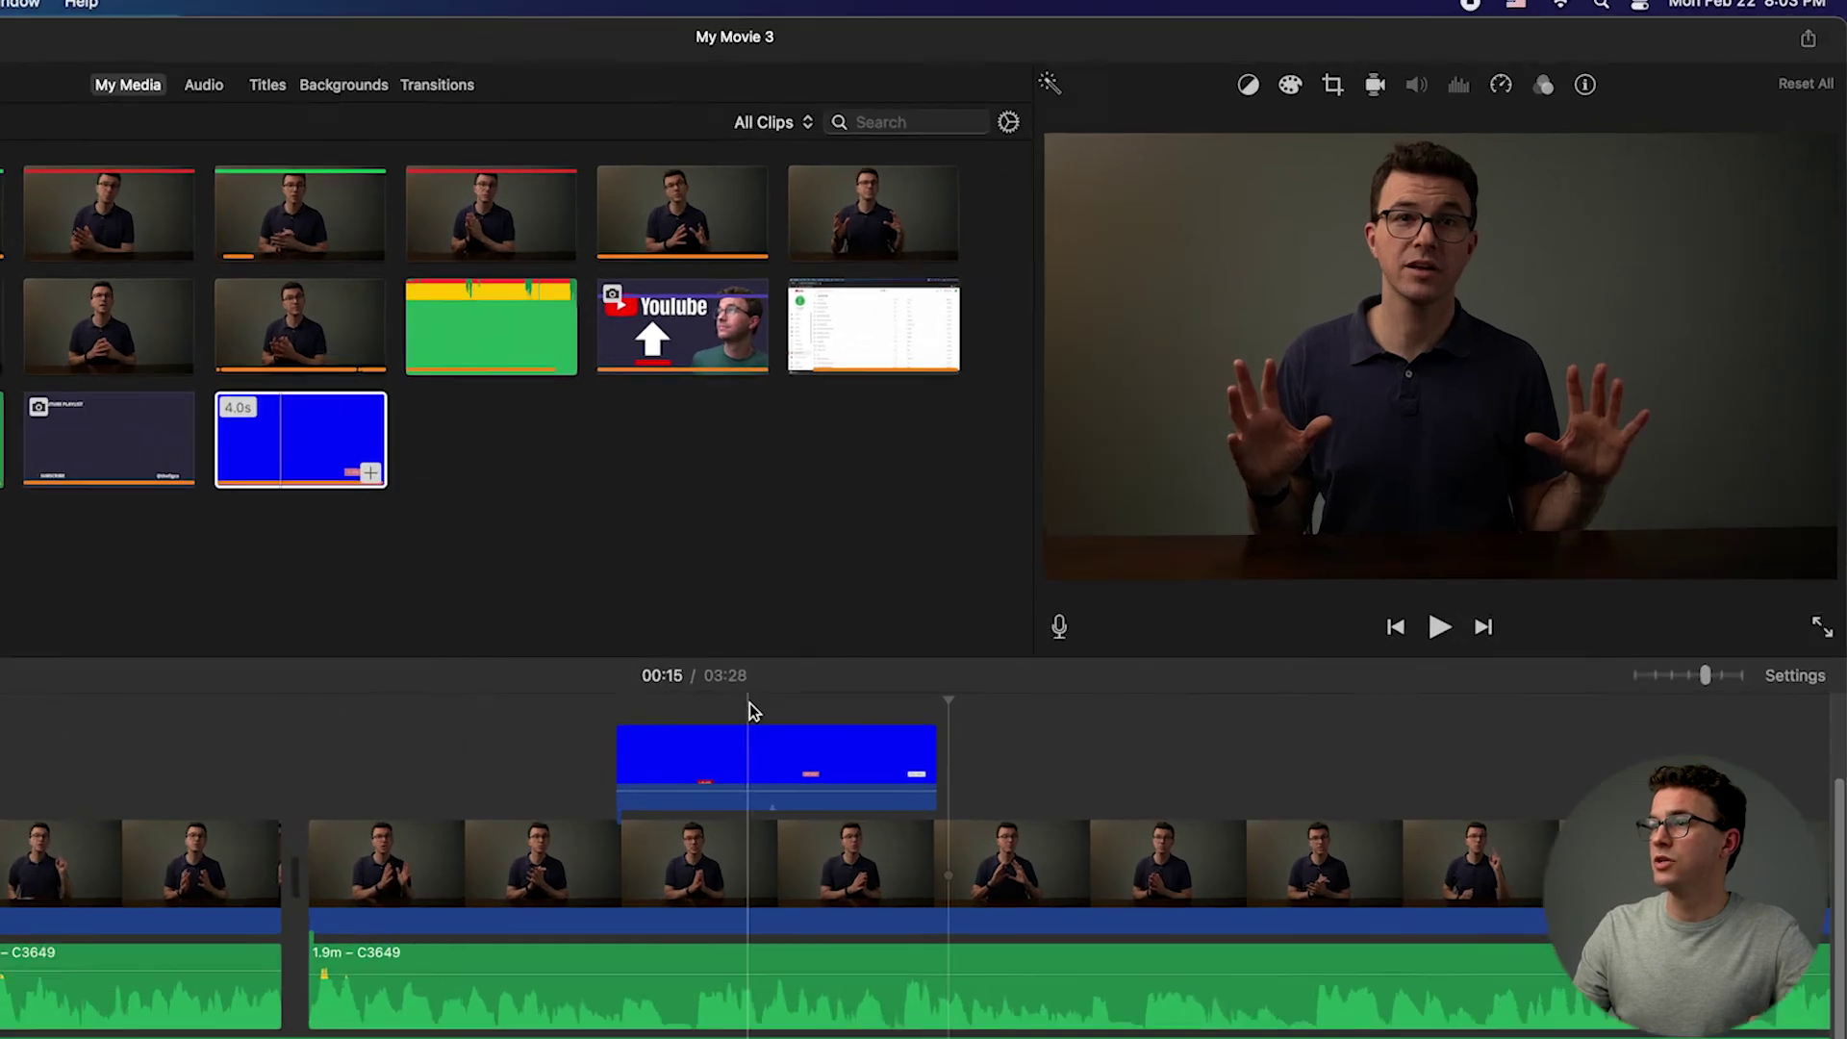
{"action": "left_click", "coordinate": [965, 606]}
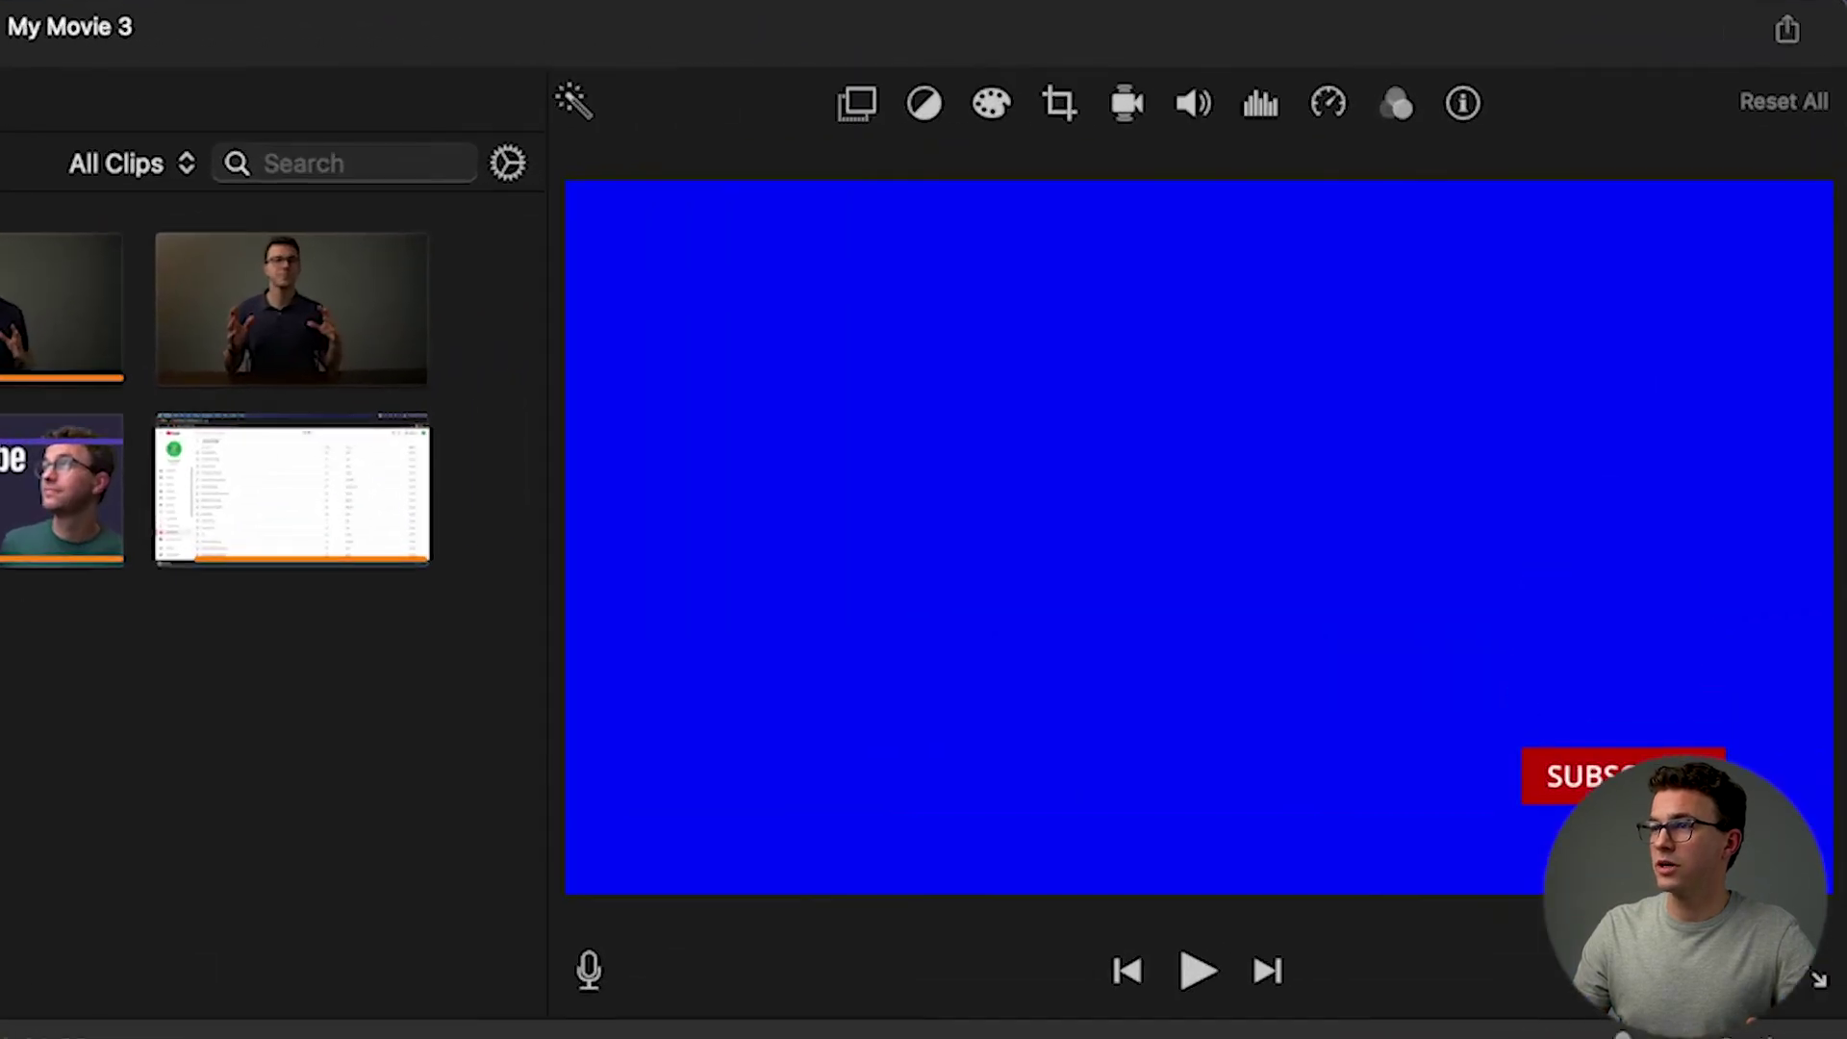
{"action": "left_click", "coordinate": [850, 104]}
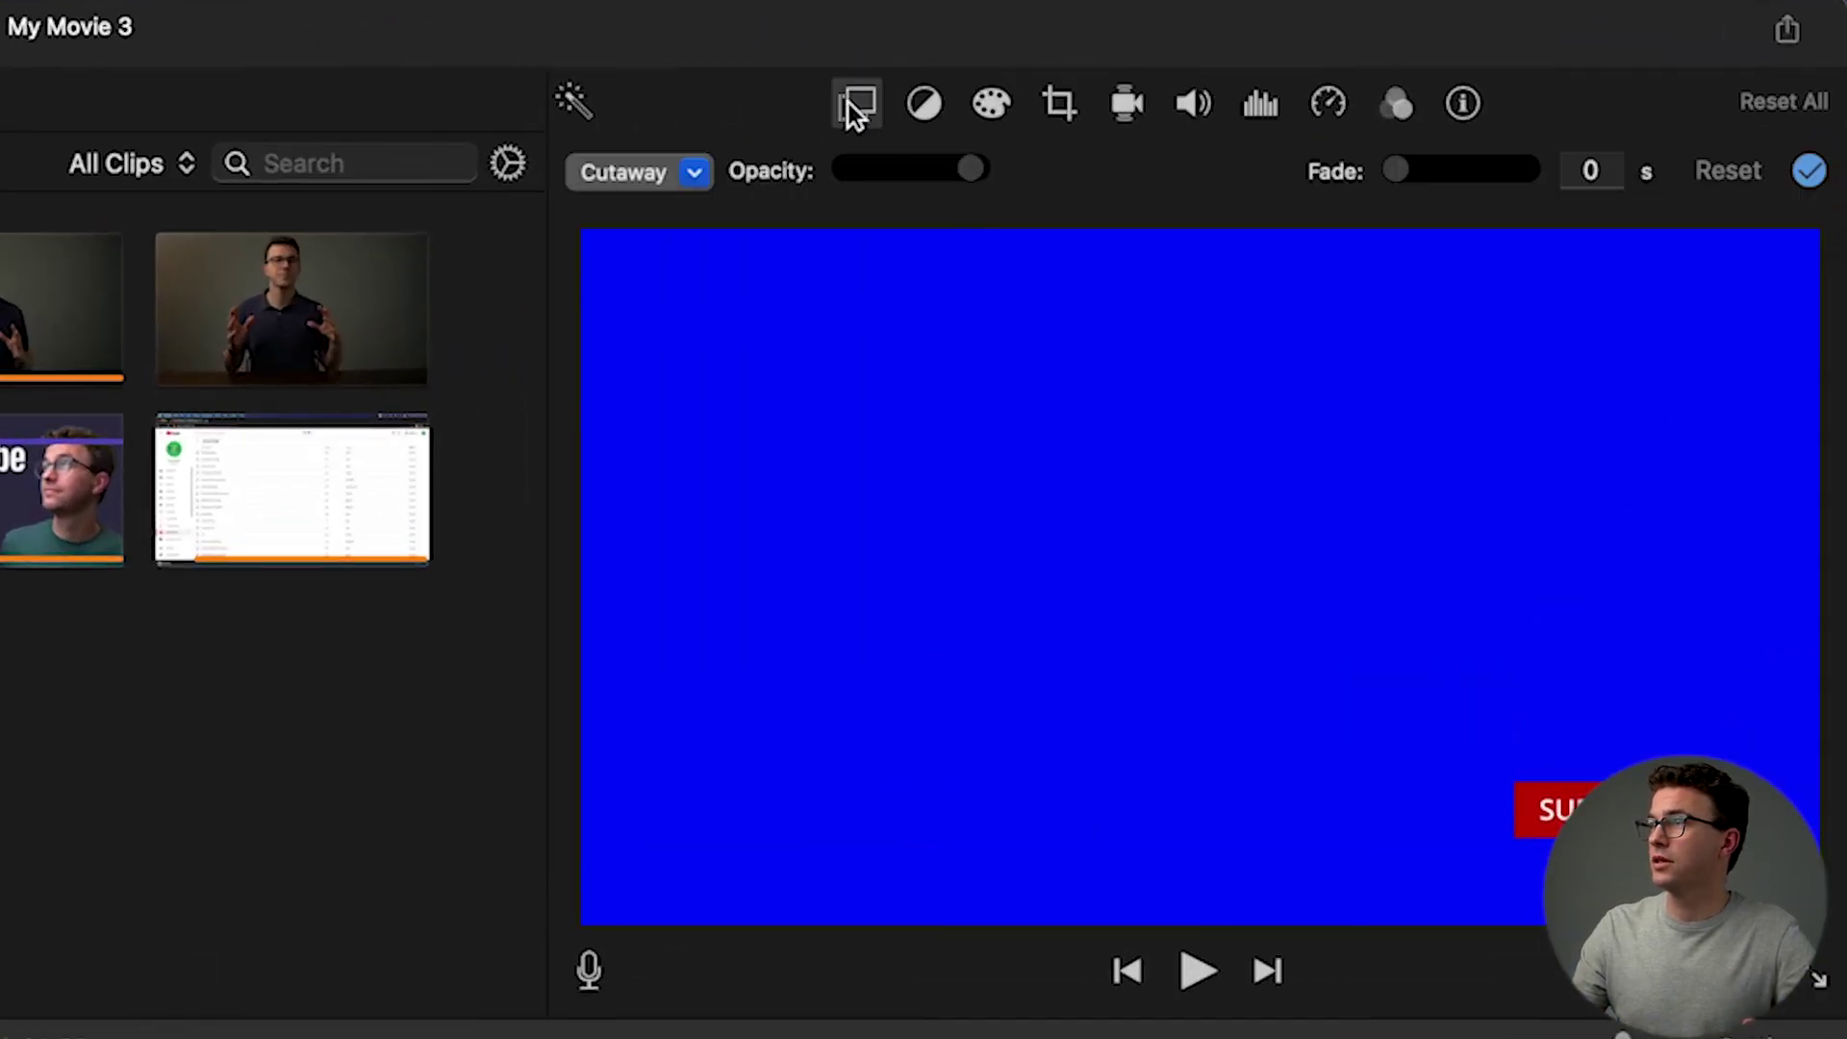
{"action": "left_click", "coordinate": [655, 183]}
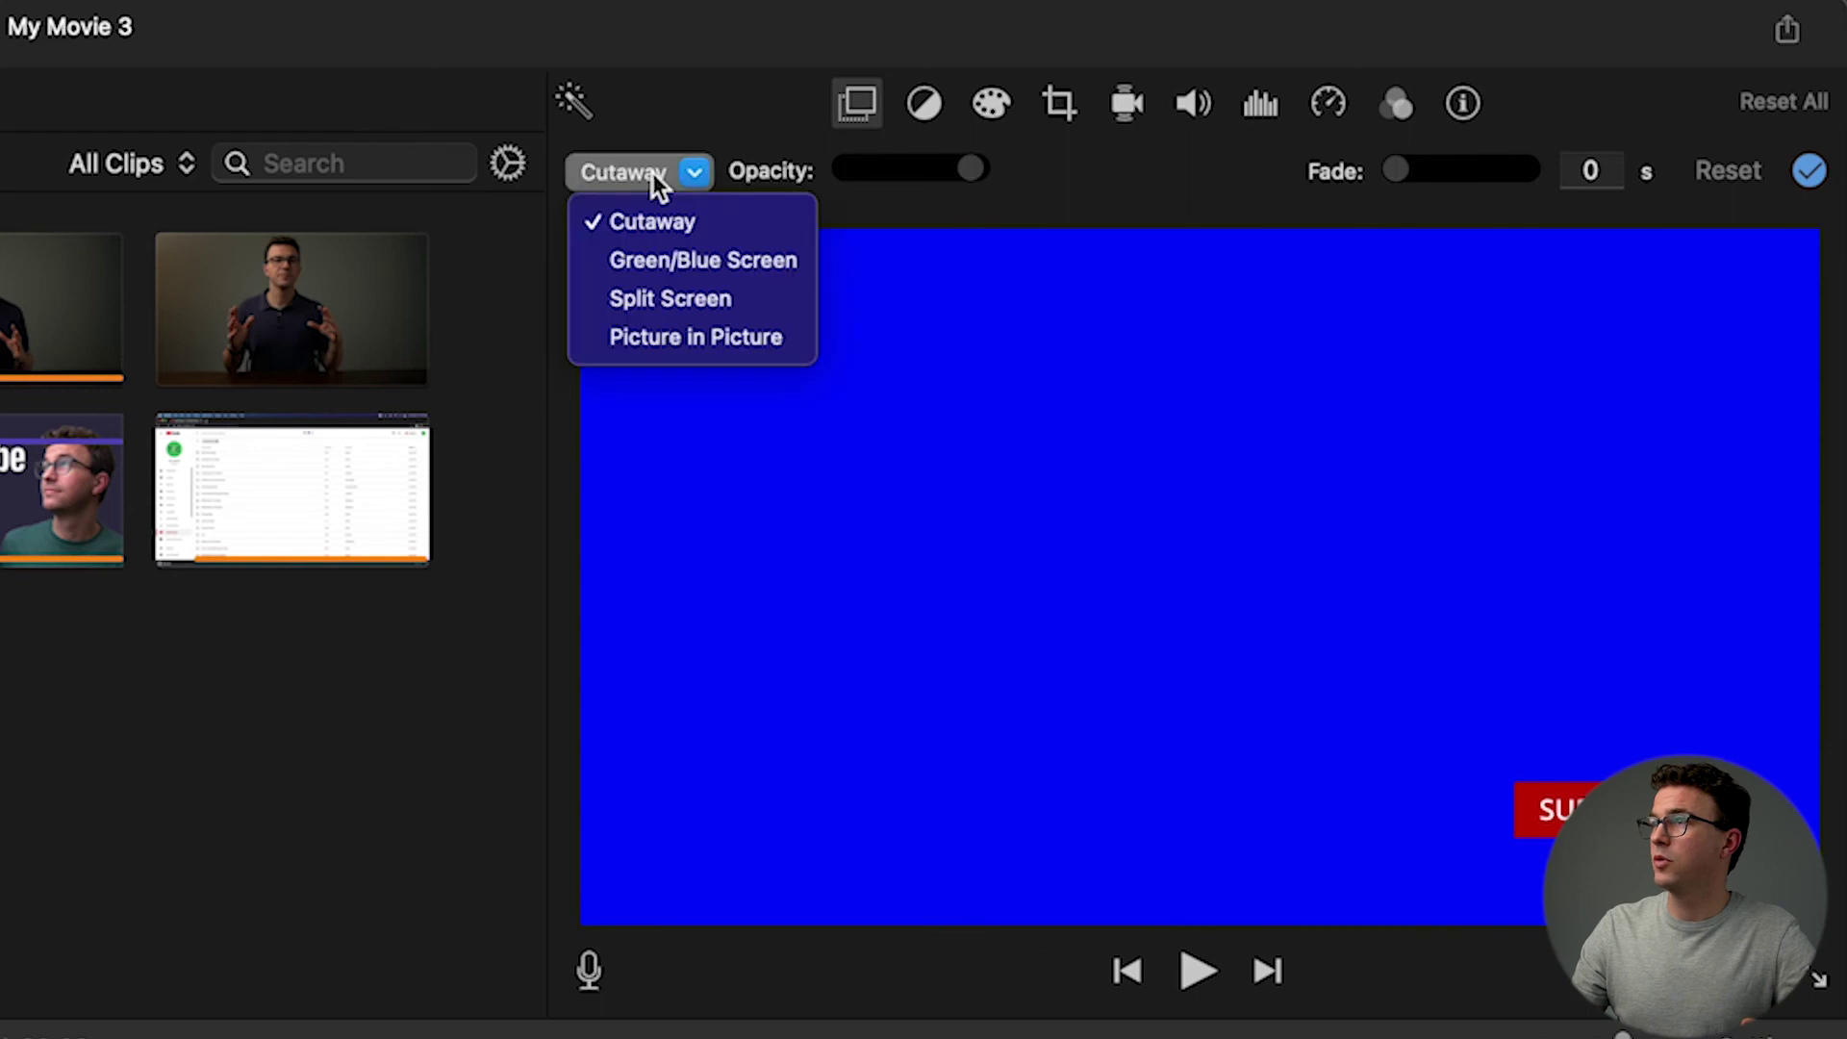
{"action": "left_click", "coordinate": [667, 272]}
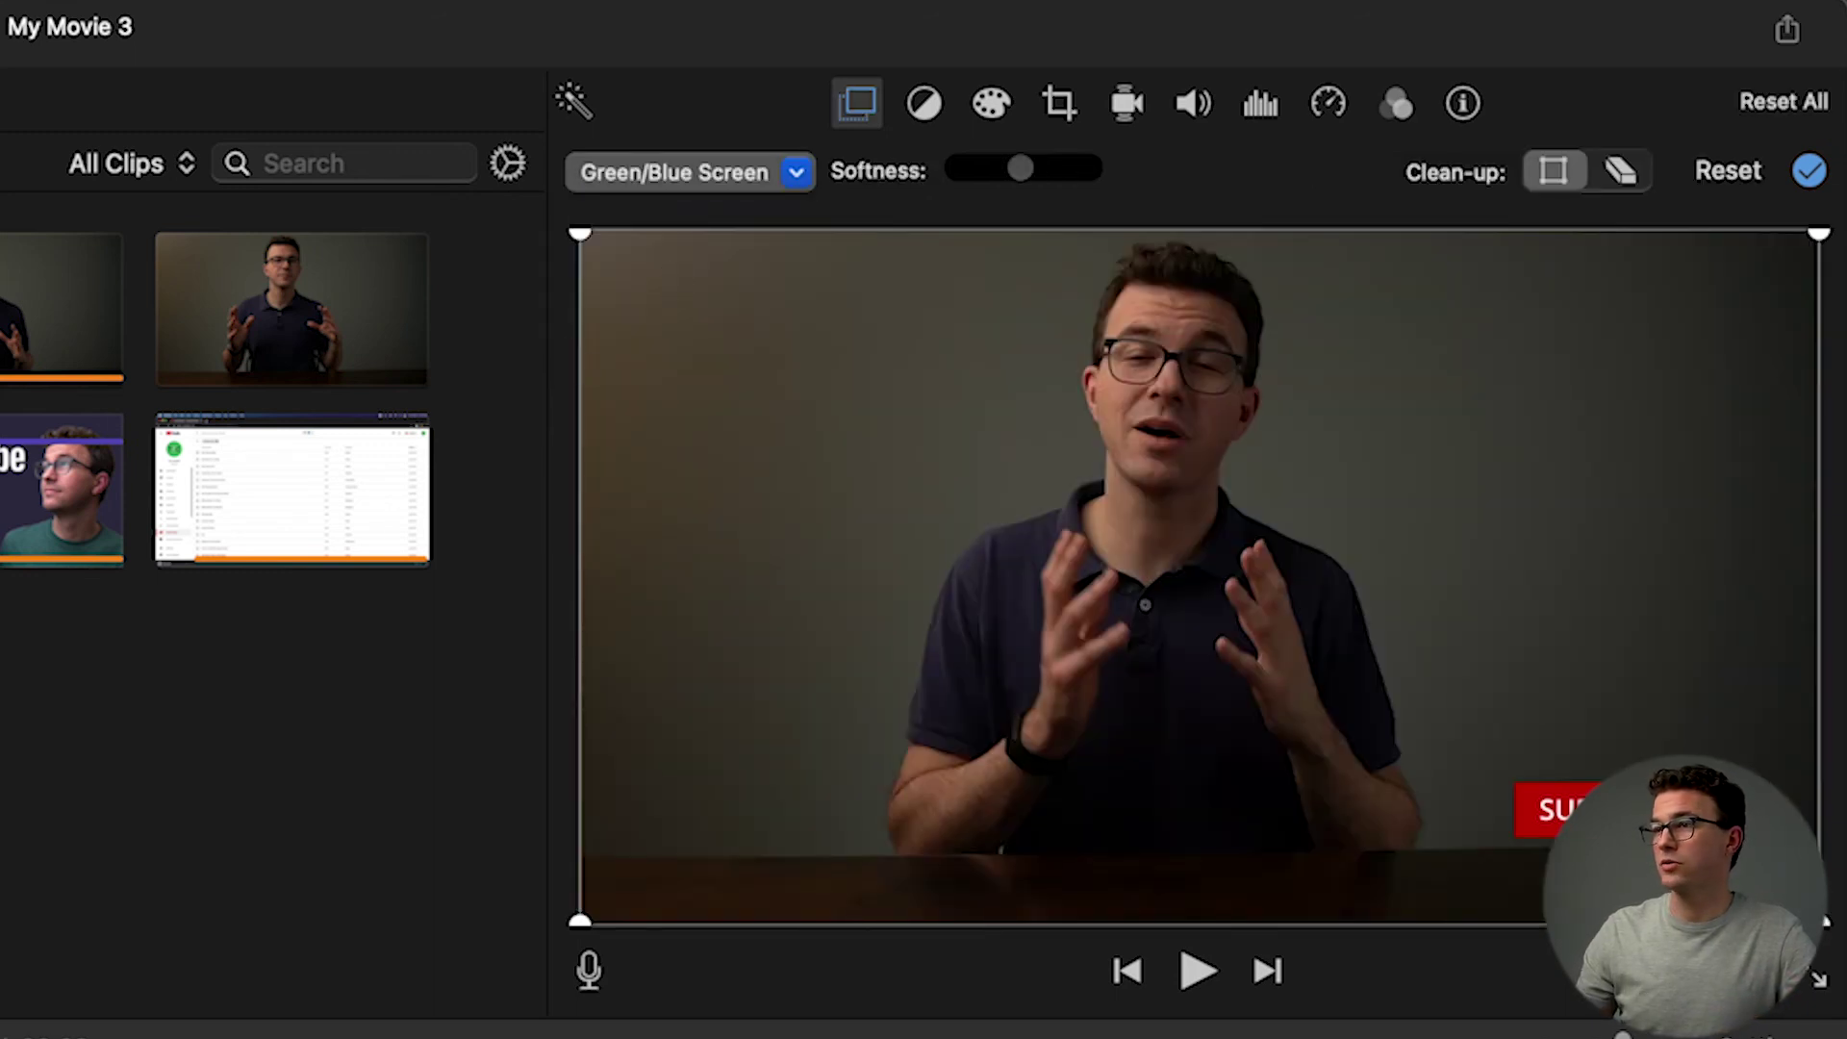
Step: Play the section from just before the subscribe animation to check the keyed overlay
{"action": "left_click", "coordinate": [848, 592]}
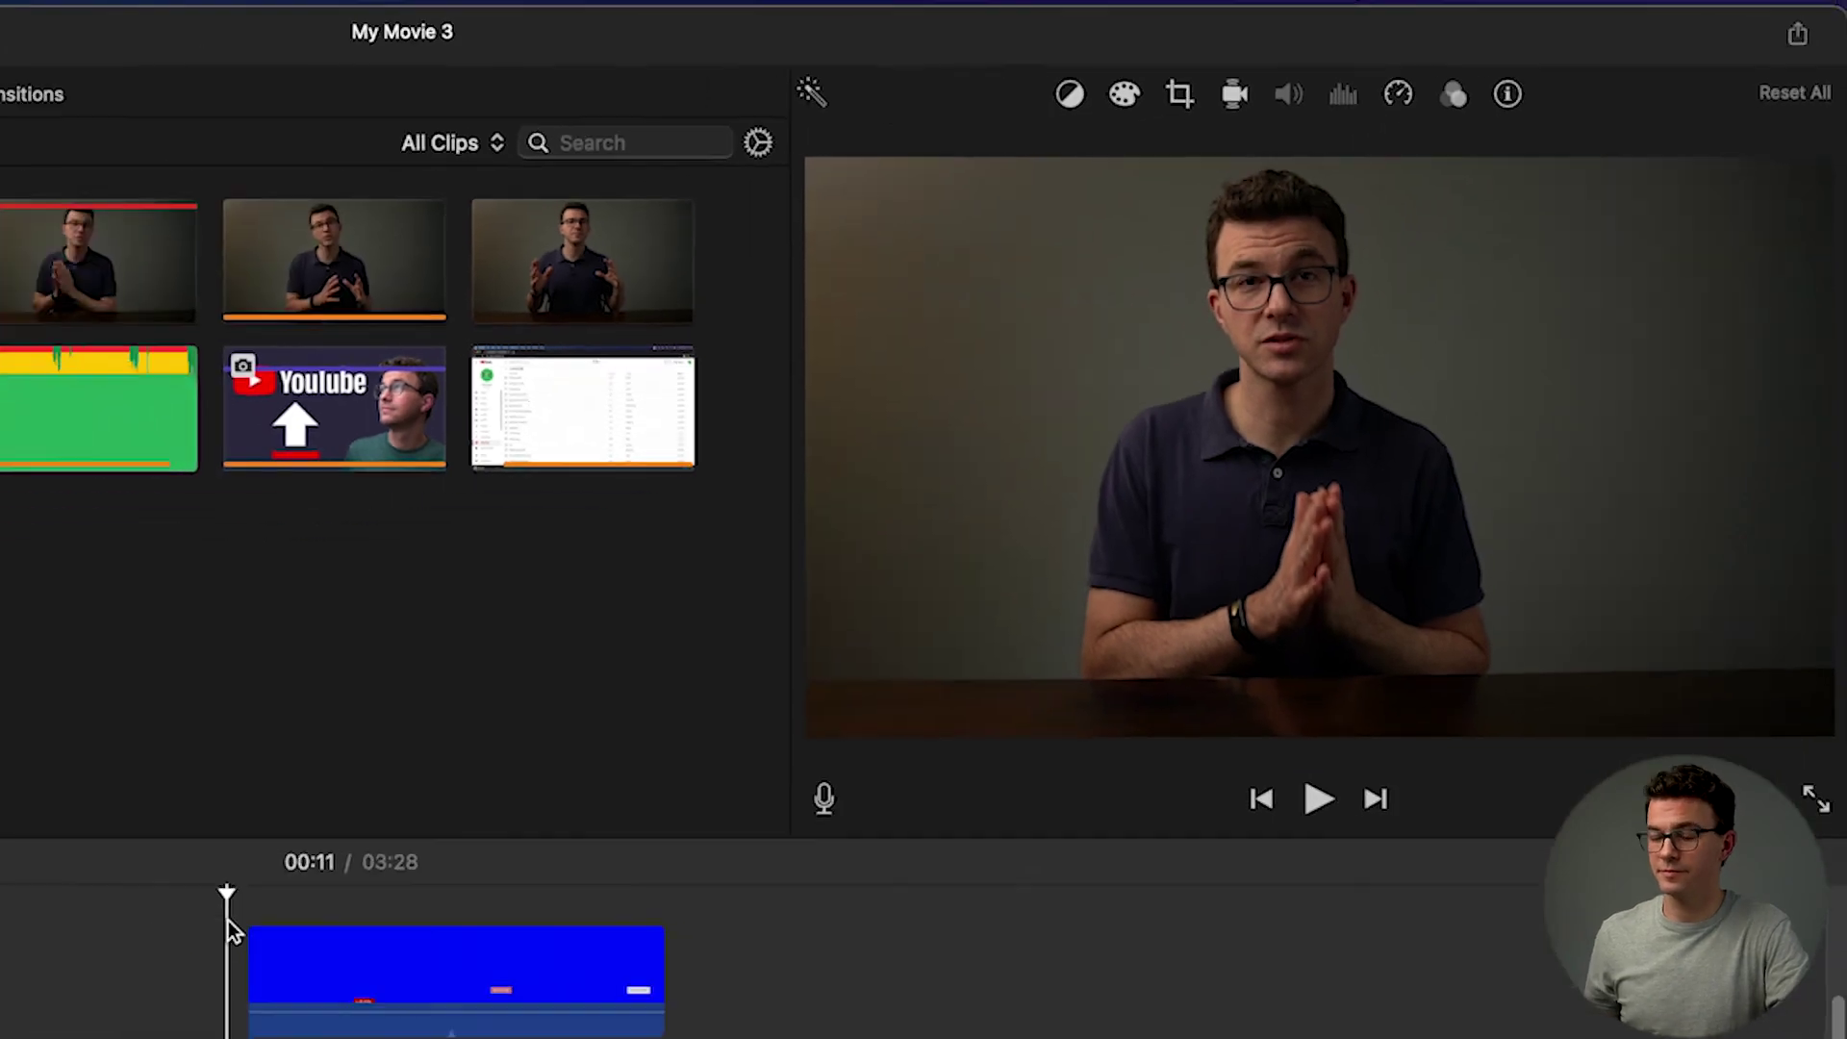
{"action": "key", "text": "space"}
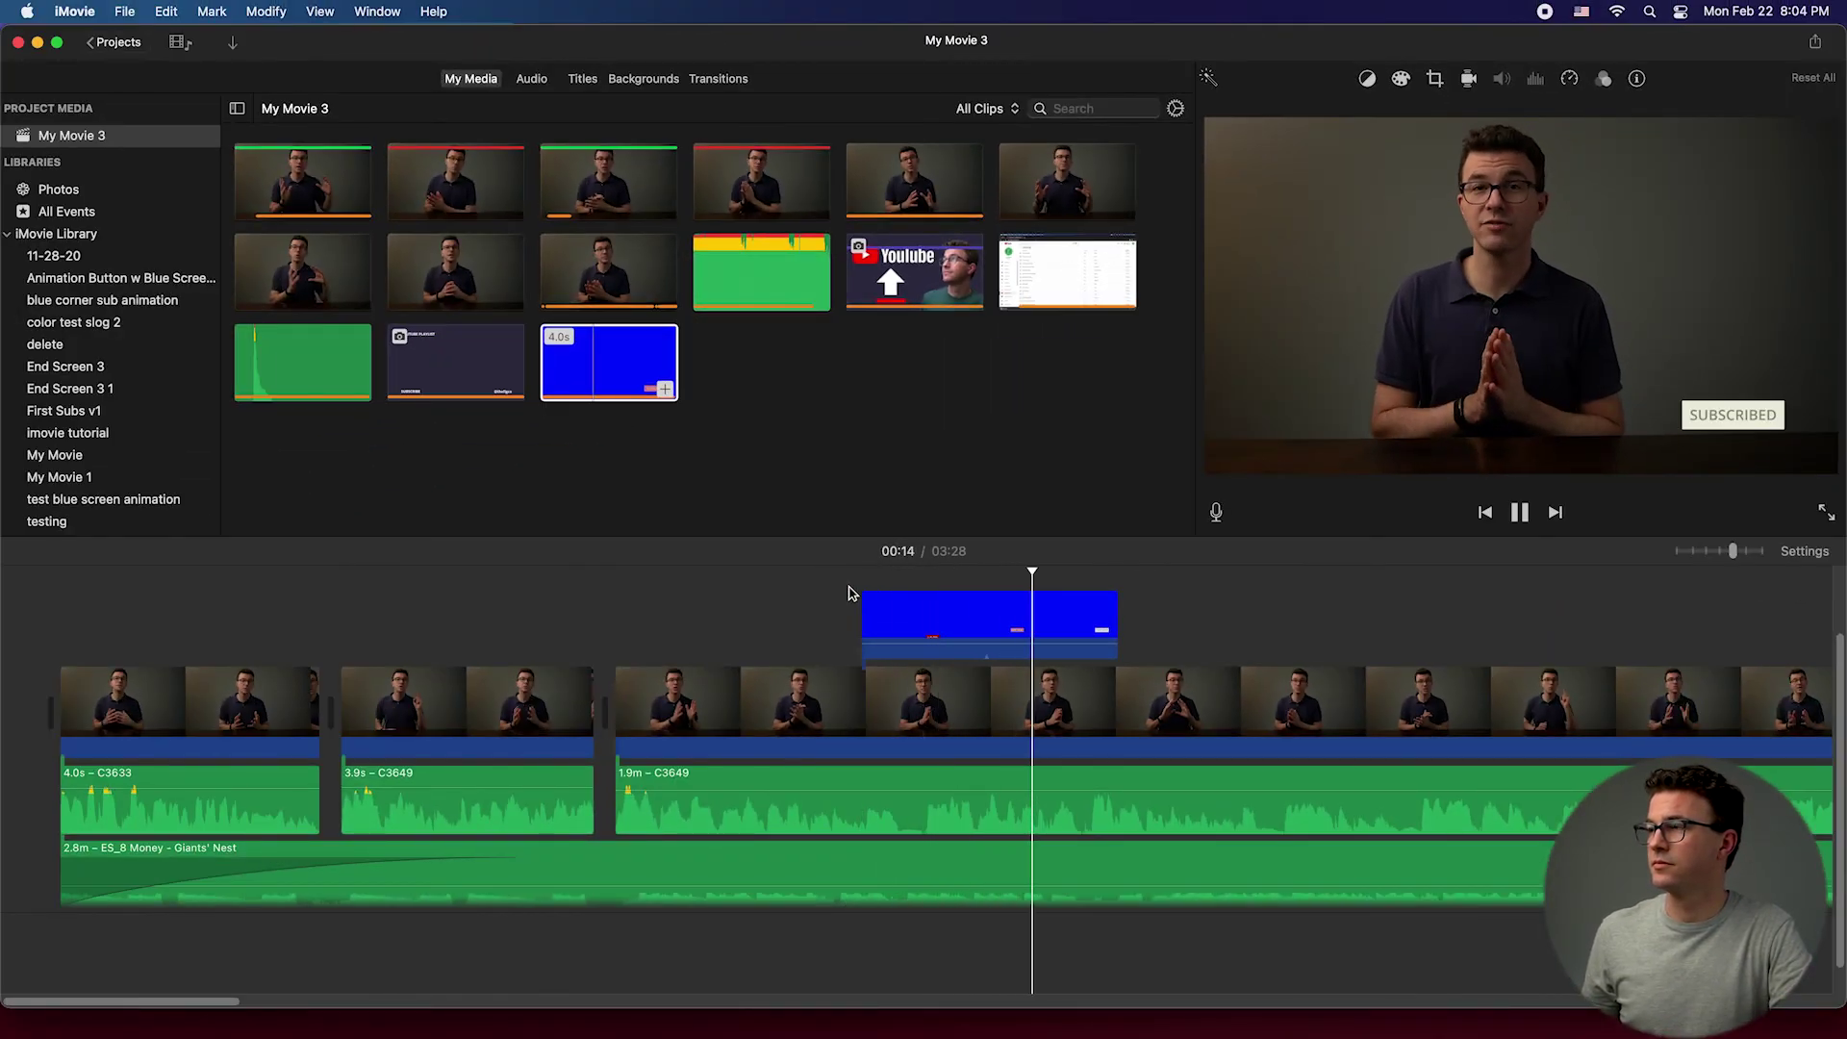
{"action": "key", "text": "space"}
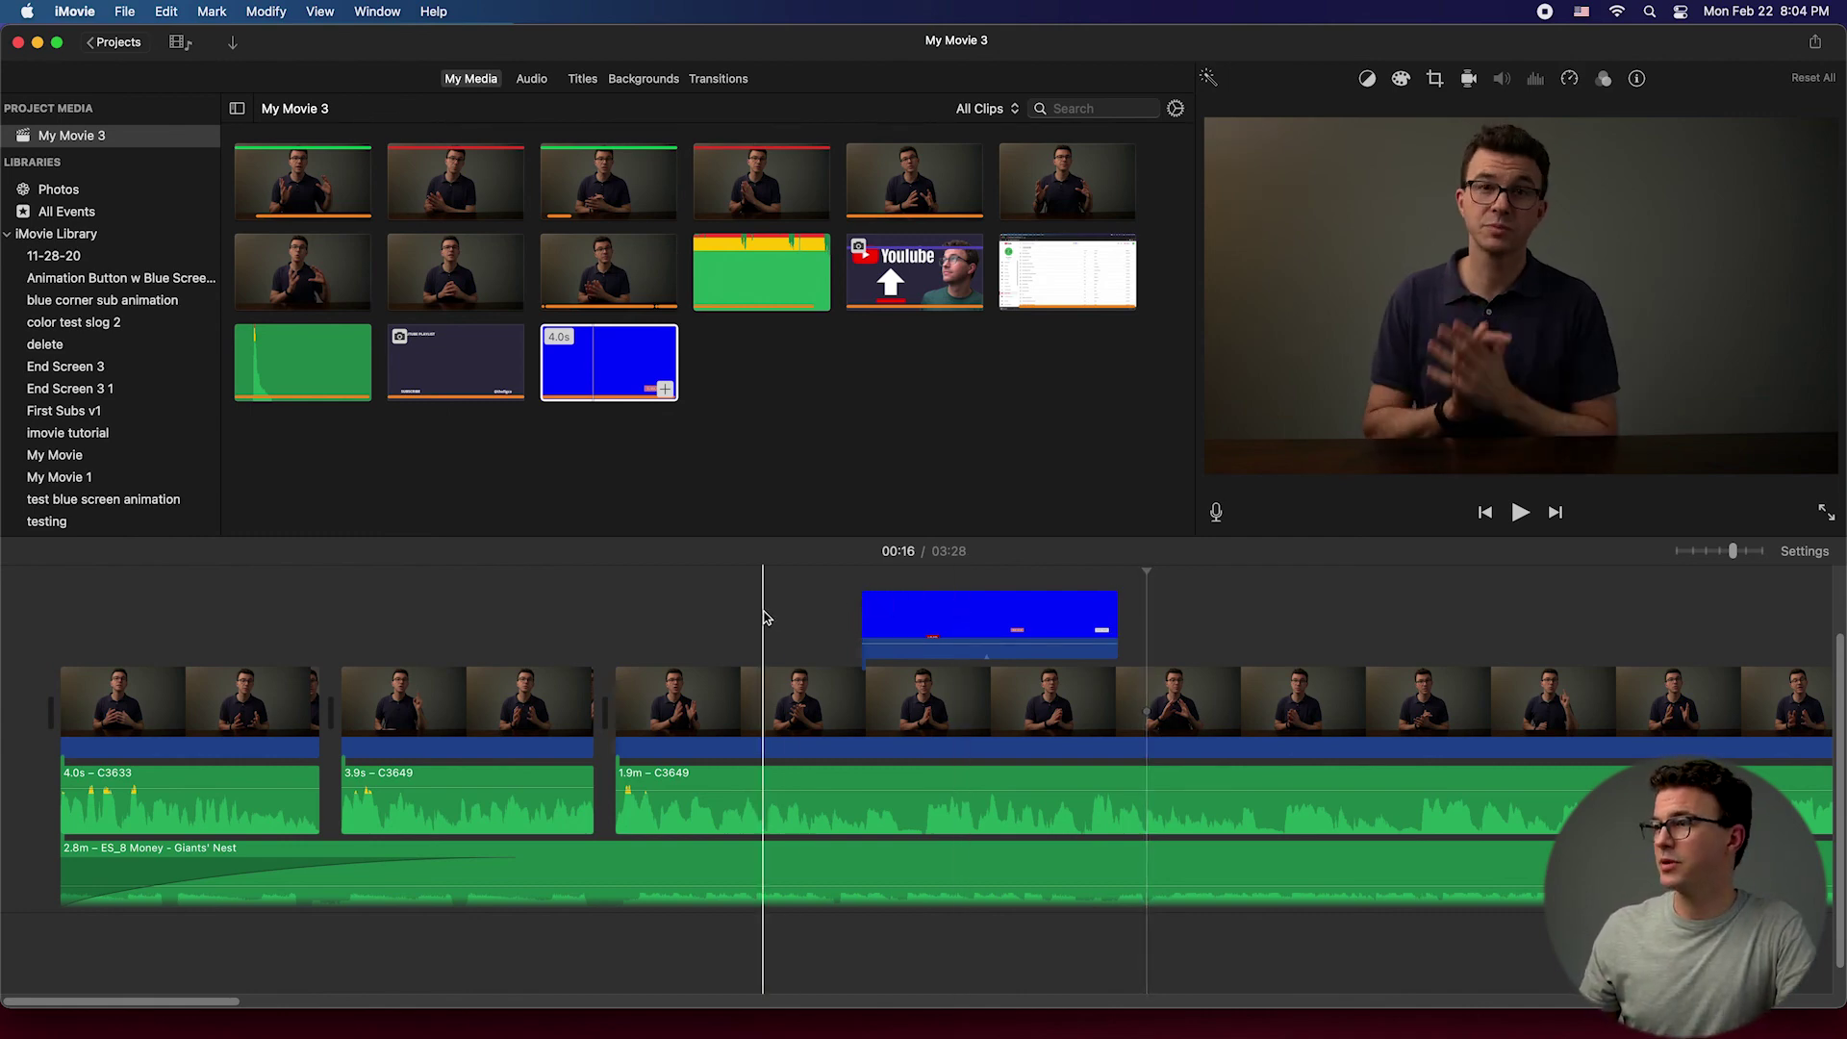
{"action": "scroll", "coordinate": [795, 626], "scroll_direction": "right", "scroll_amount": 3}
{"action": "left_click", "coordinate": [796, 626]}
{"action": "scroll", "coordinate": [795, 626], "scroll_direction": "left", "scroll_amount": 3}
{"action": "scroll", "coordinate": [796, 626], "scroll_direction": "right", "scroll_amount": 1}
{"action": "left_click", "coordinate": [795, 627]}
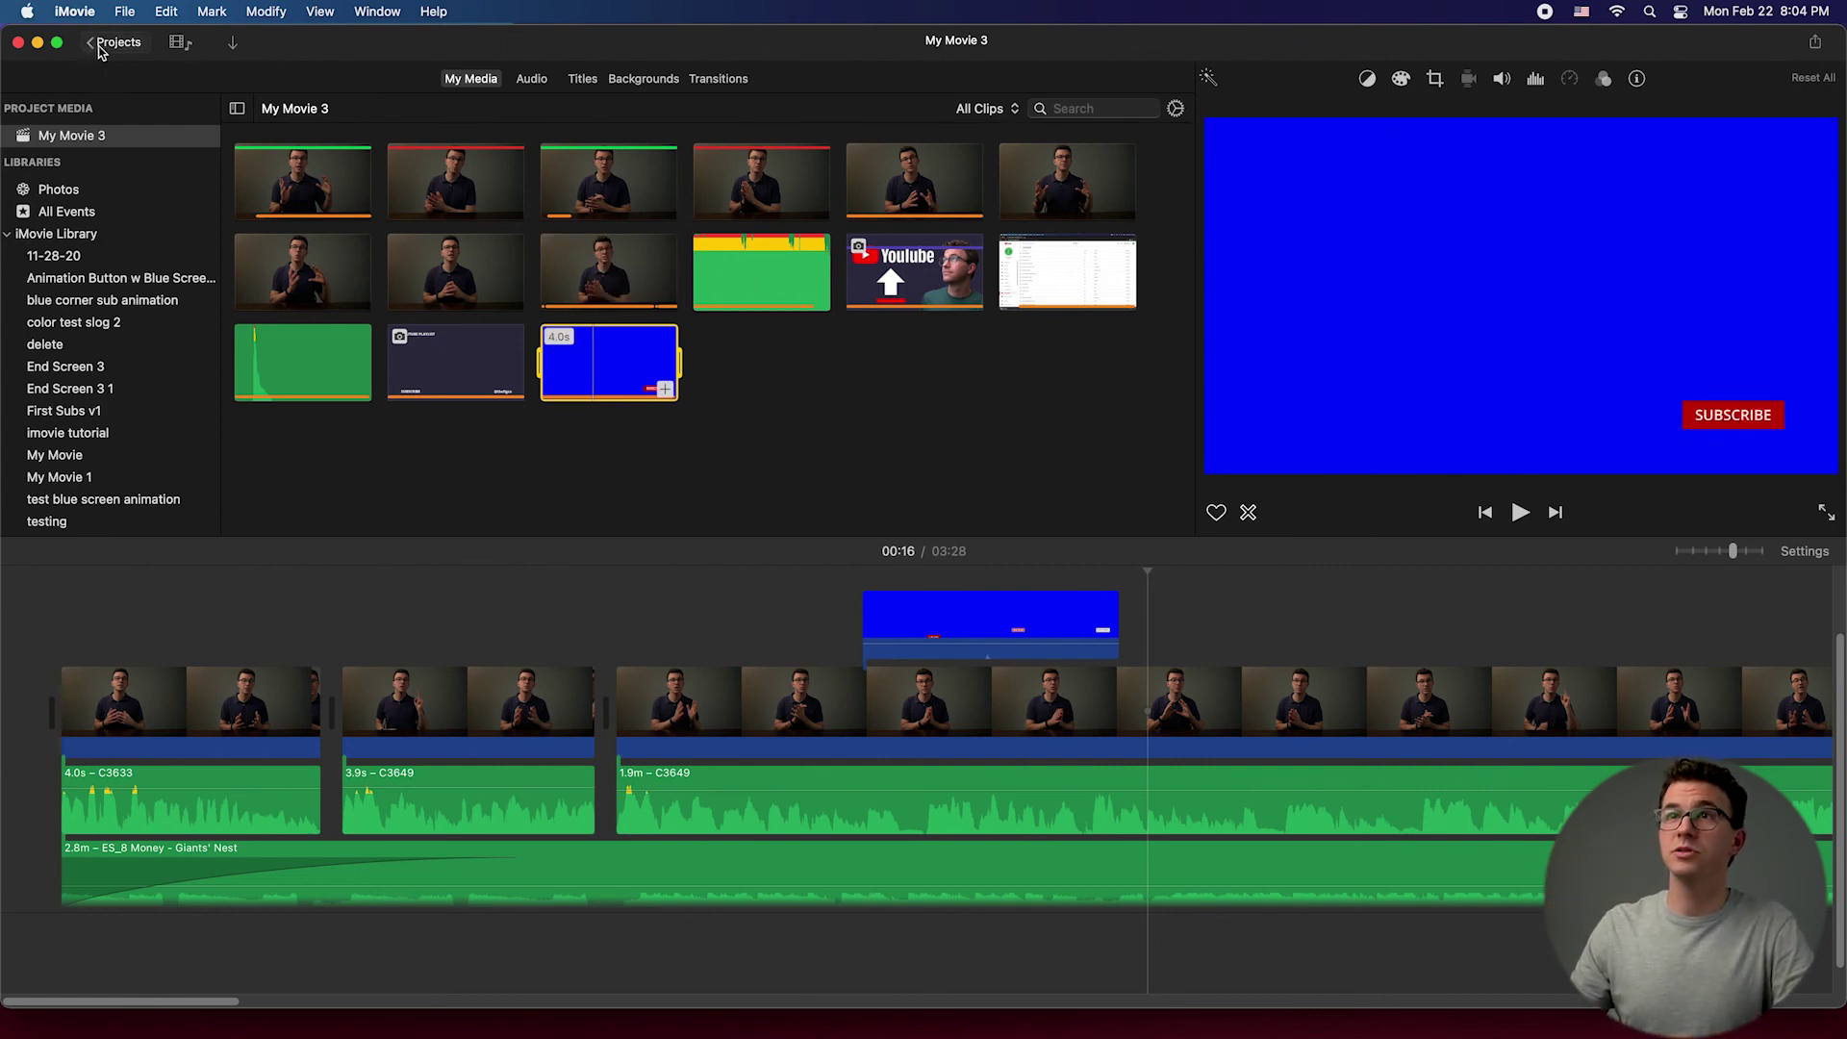
{"action": "left_click", "coordinate": [390, 486]}
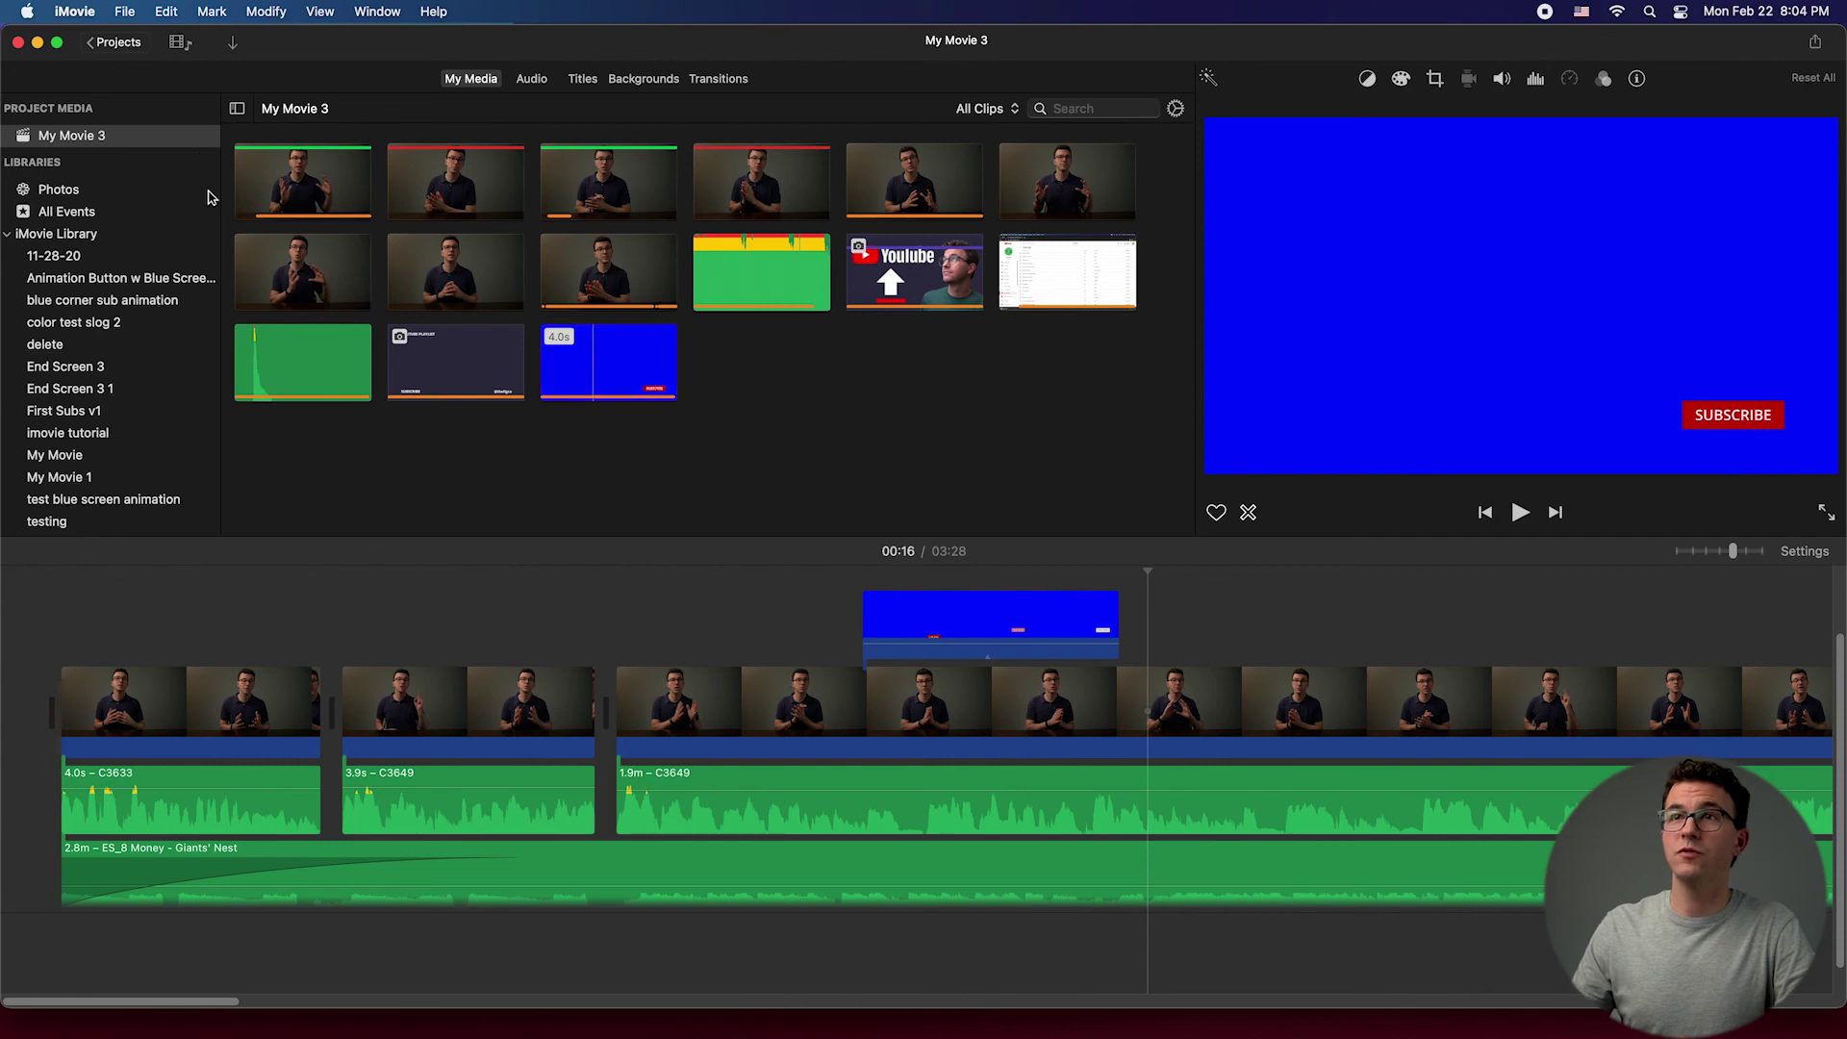
Step: Return to the projects overview, saving the project under the name imovie tutorial
{"action": "left_click", "coordinate": [117, 44]}
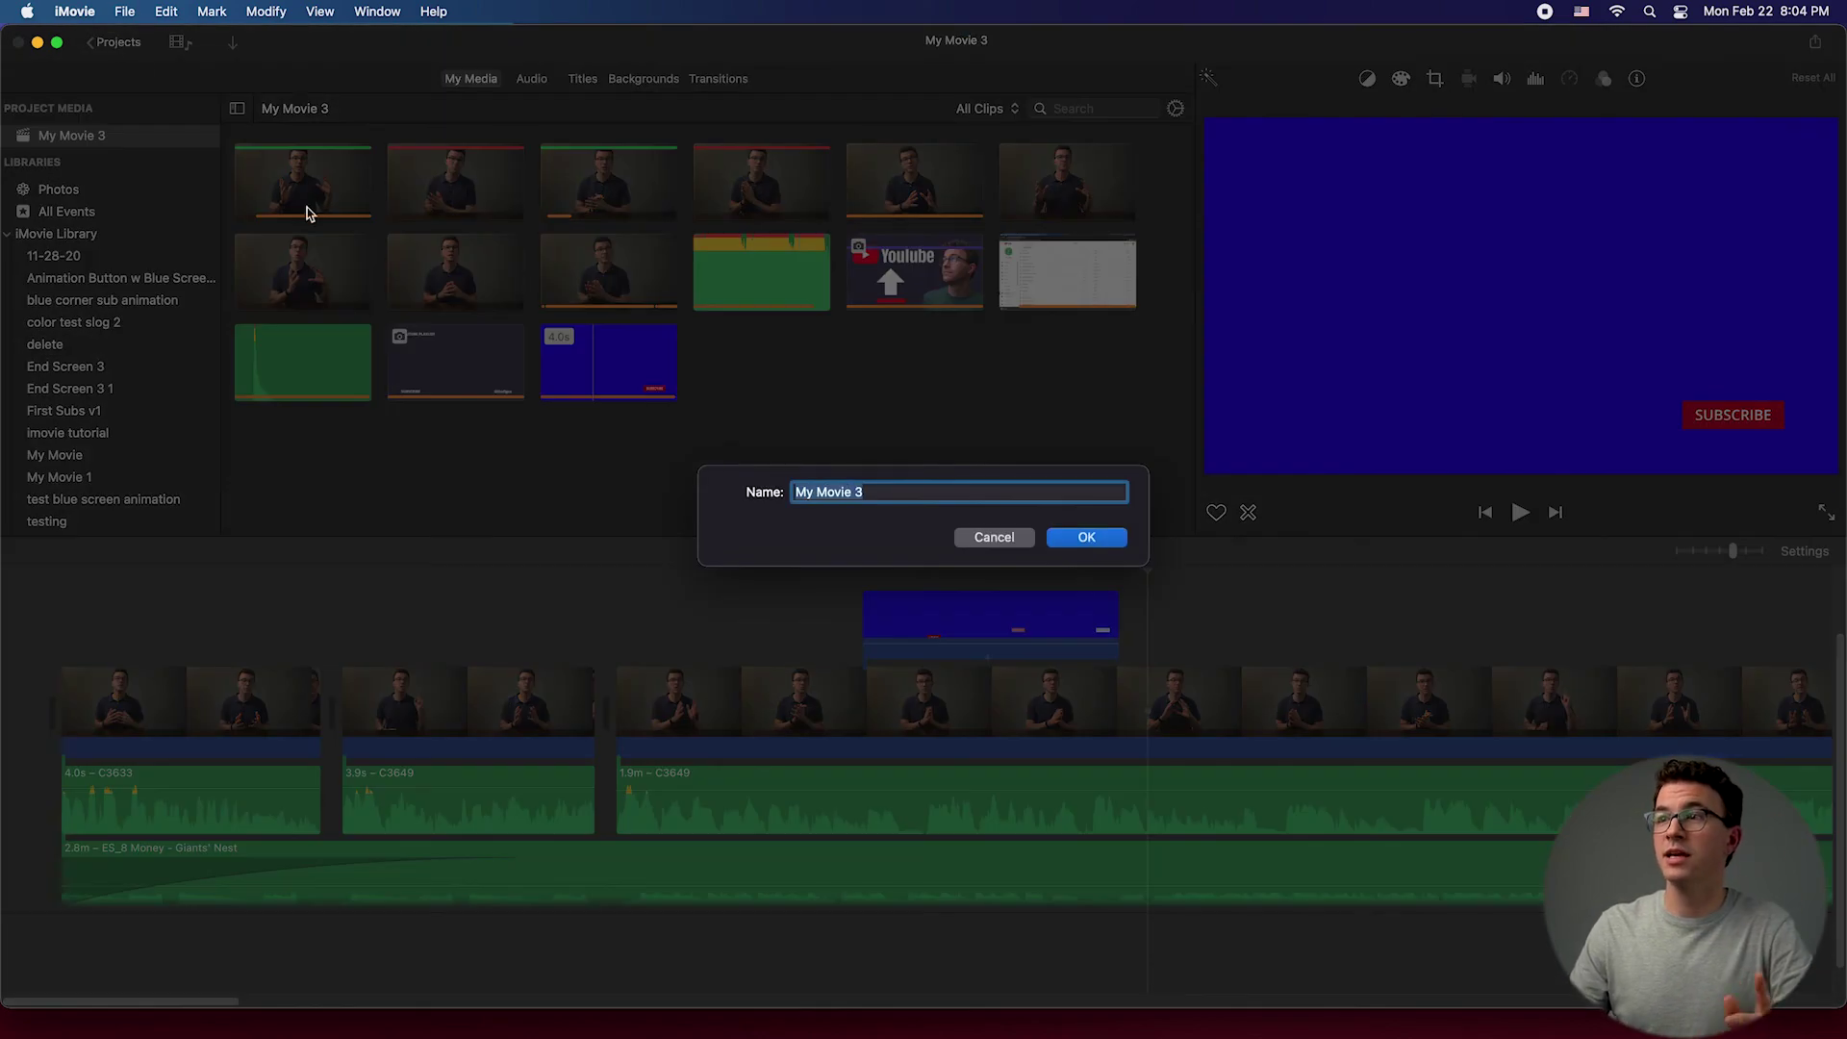
{"action": "key", "text": "BackSpace"}
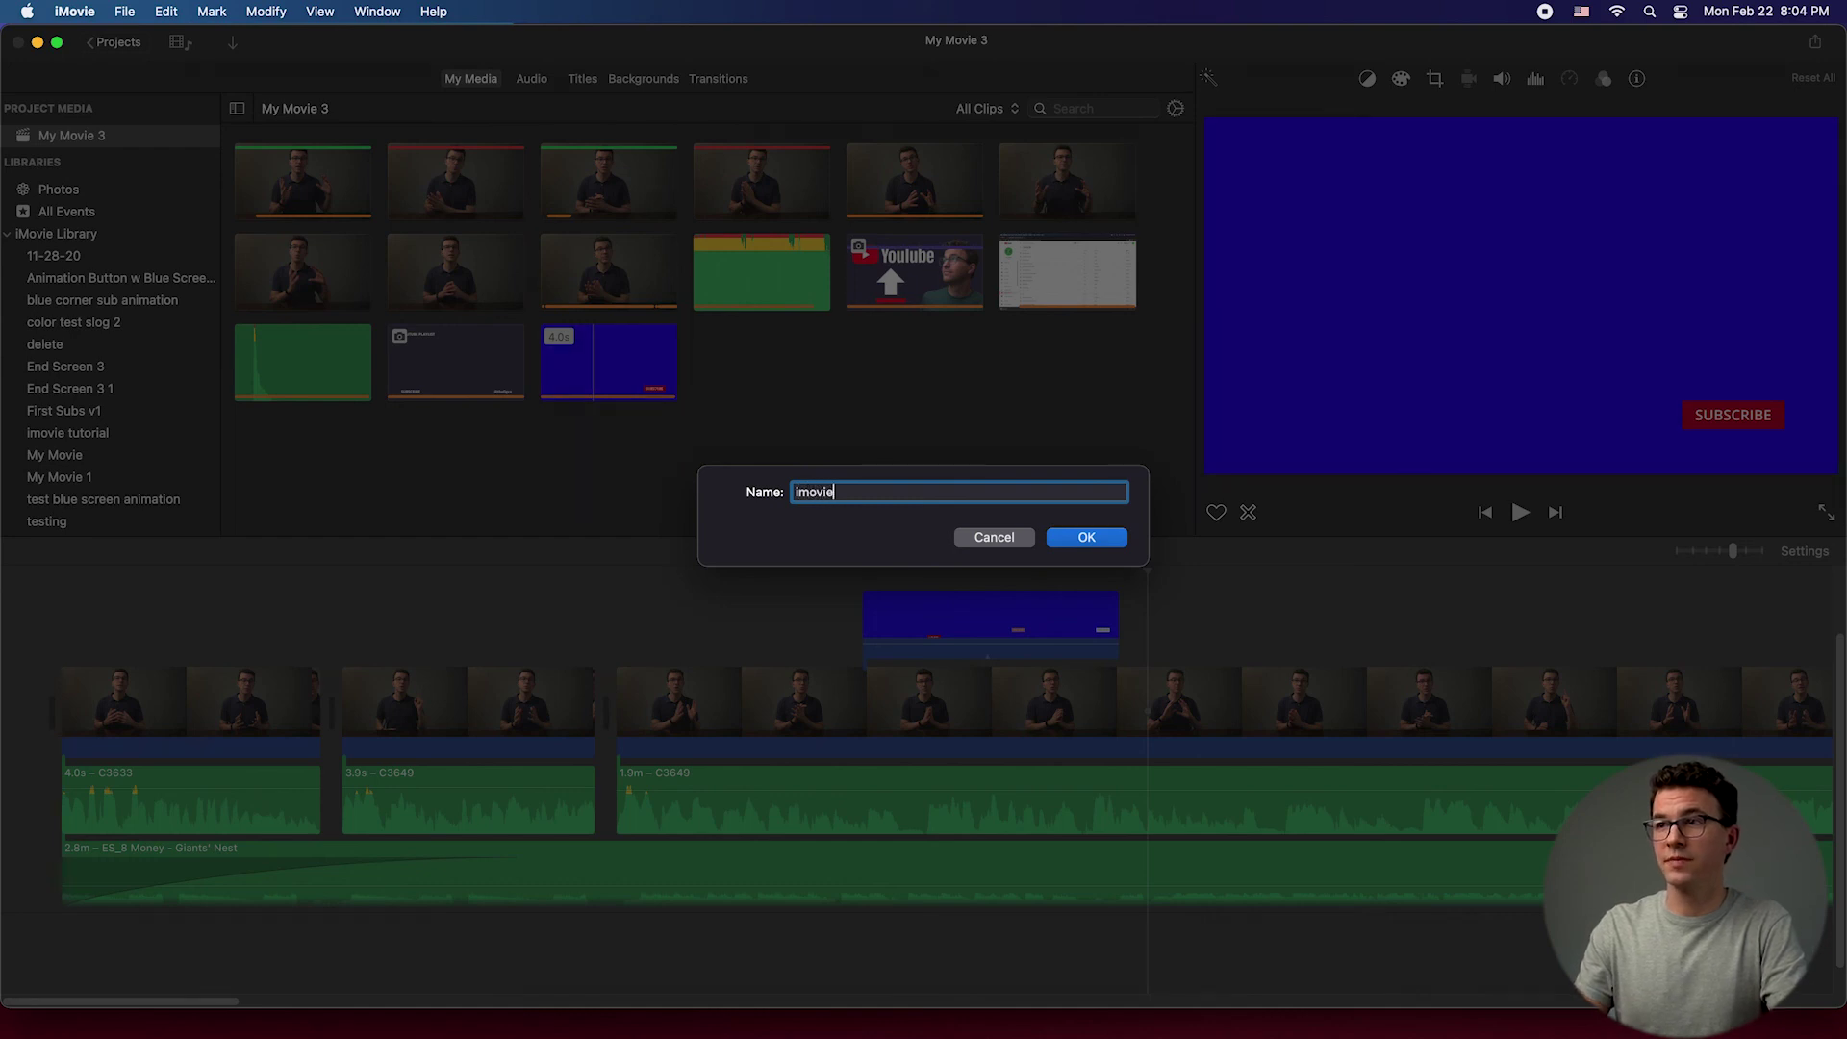
{"action": "type", "text": "imovie tutorial"}
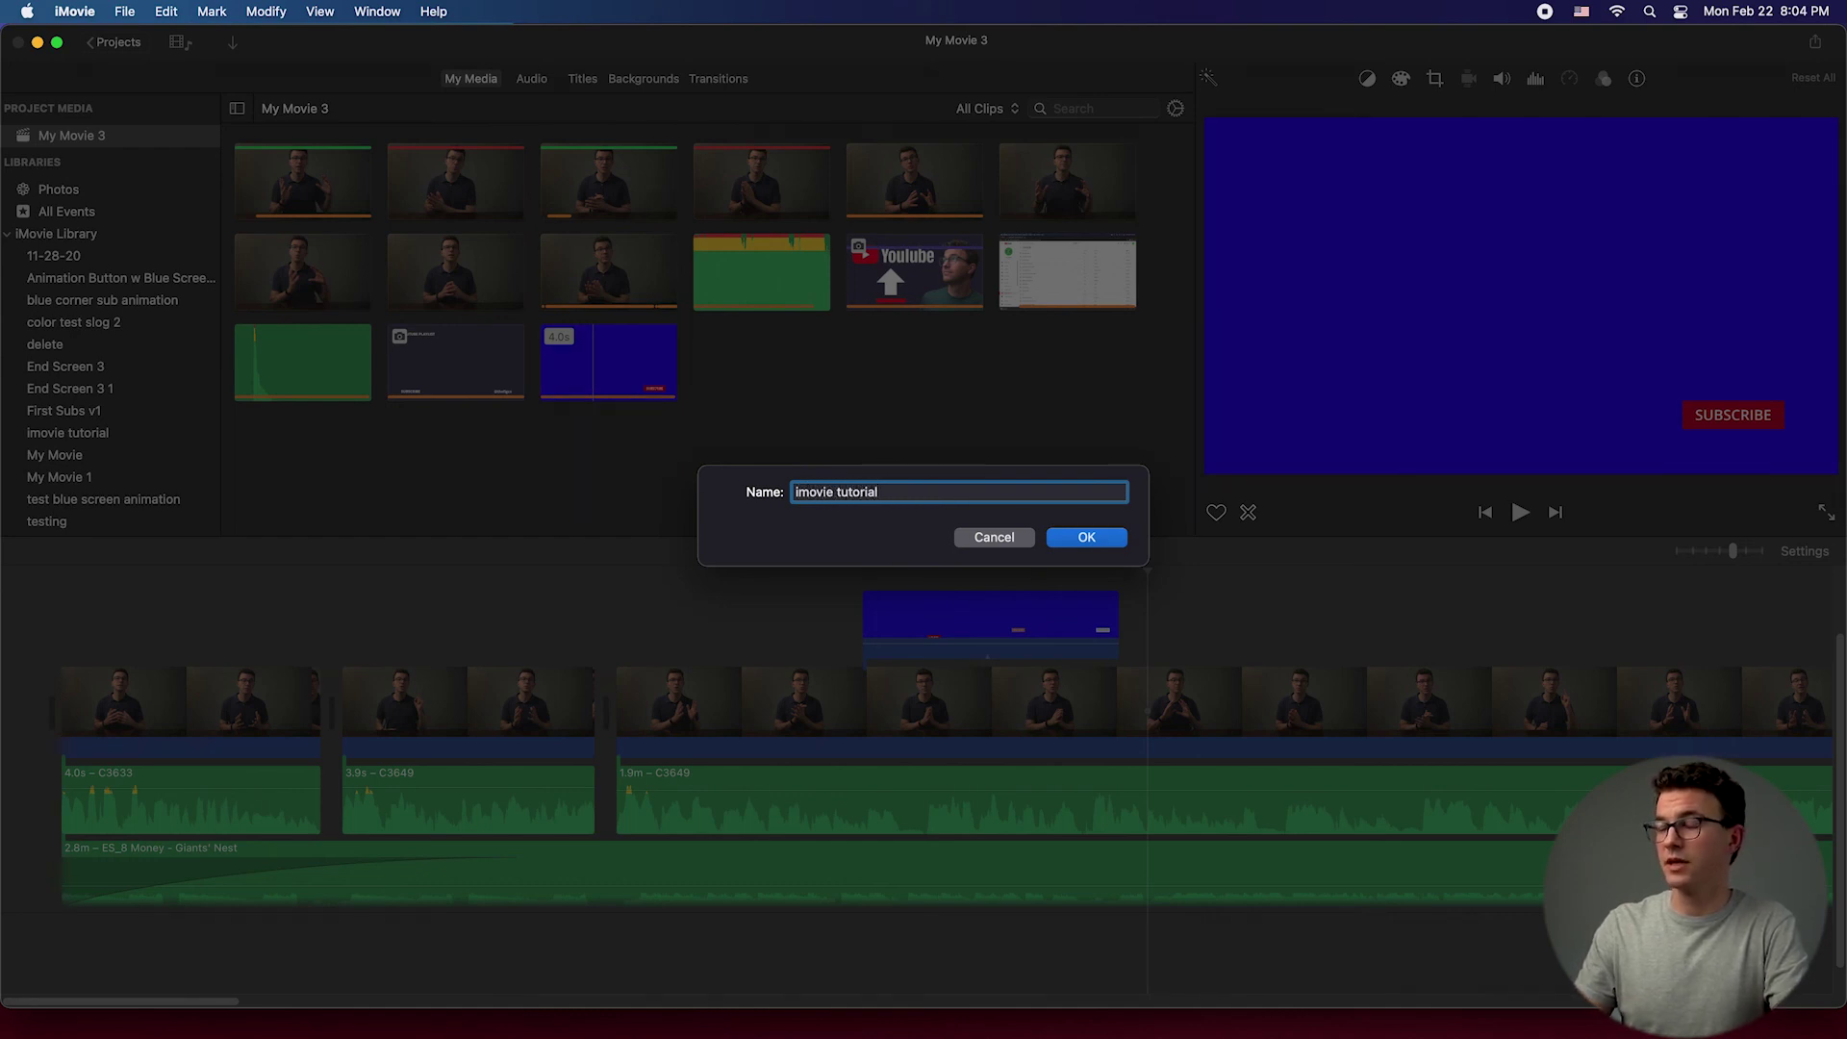
{"action": "key", "text": "Return"}
Step: Open the file export settings for the imovie tutorial project
{"action": "mouse_move", "coordinate": [524, 396]}
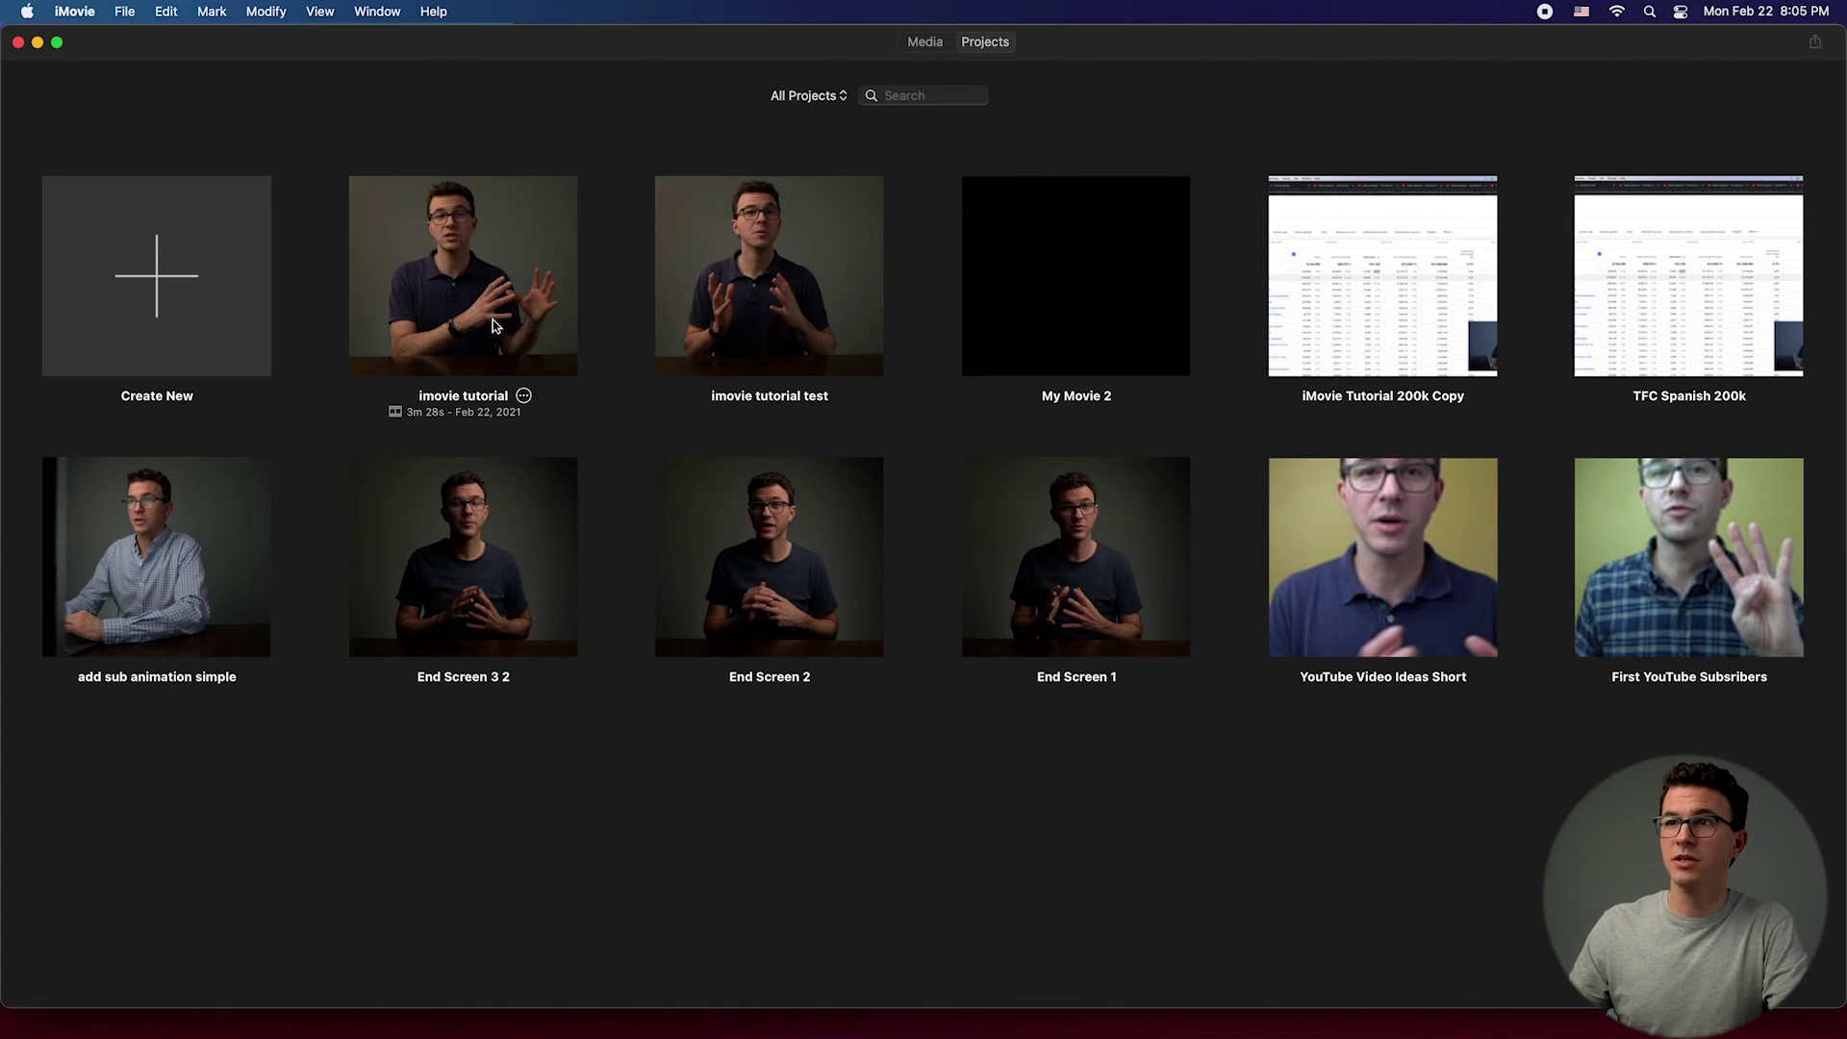
{"action": "left_click", "coordinate": [524, 397]}
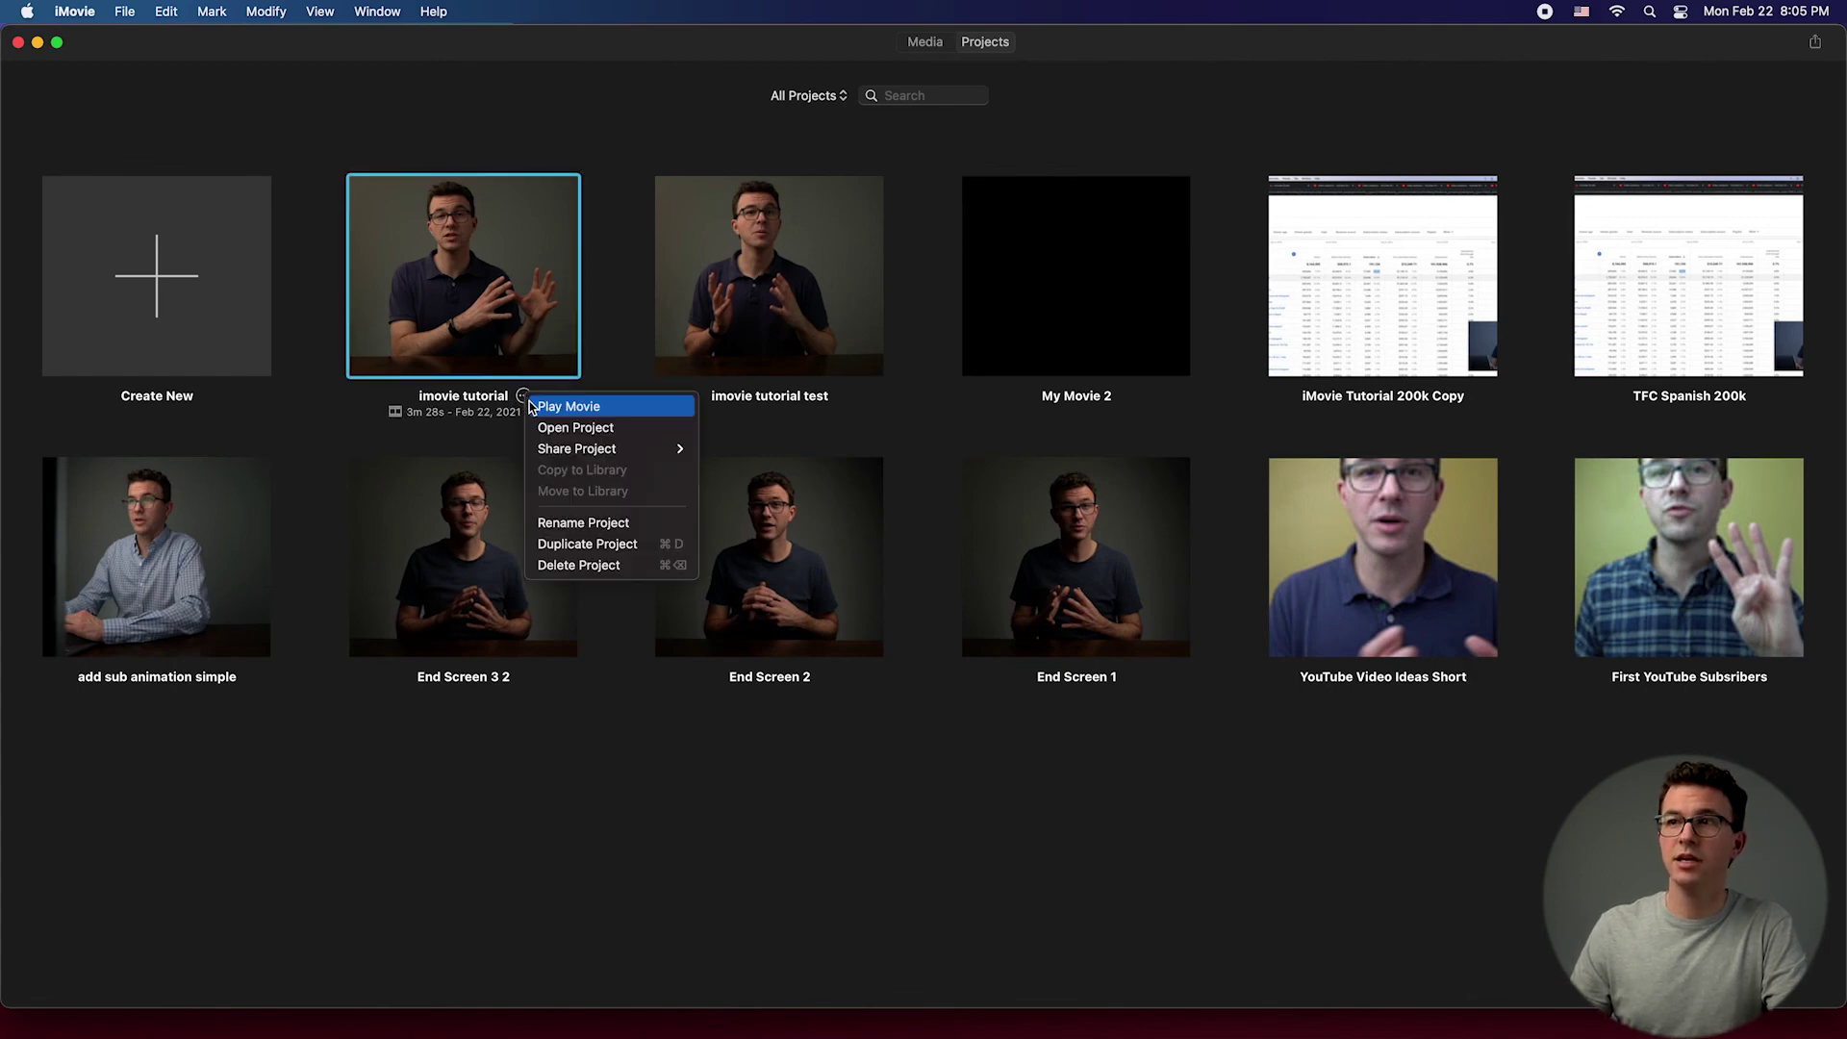
{"action": "mouse_move", "coordinate": [605, 452]}
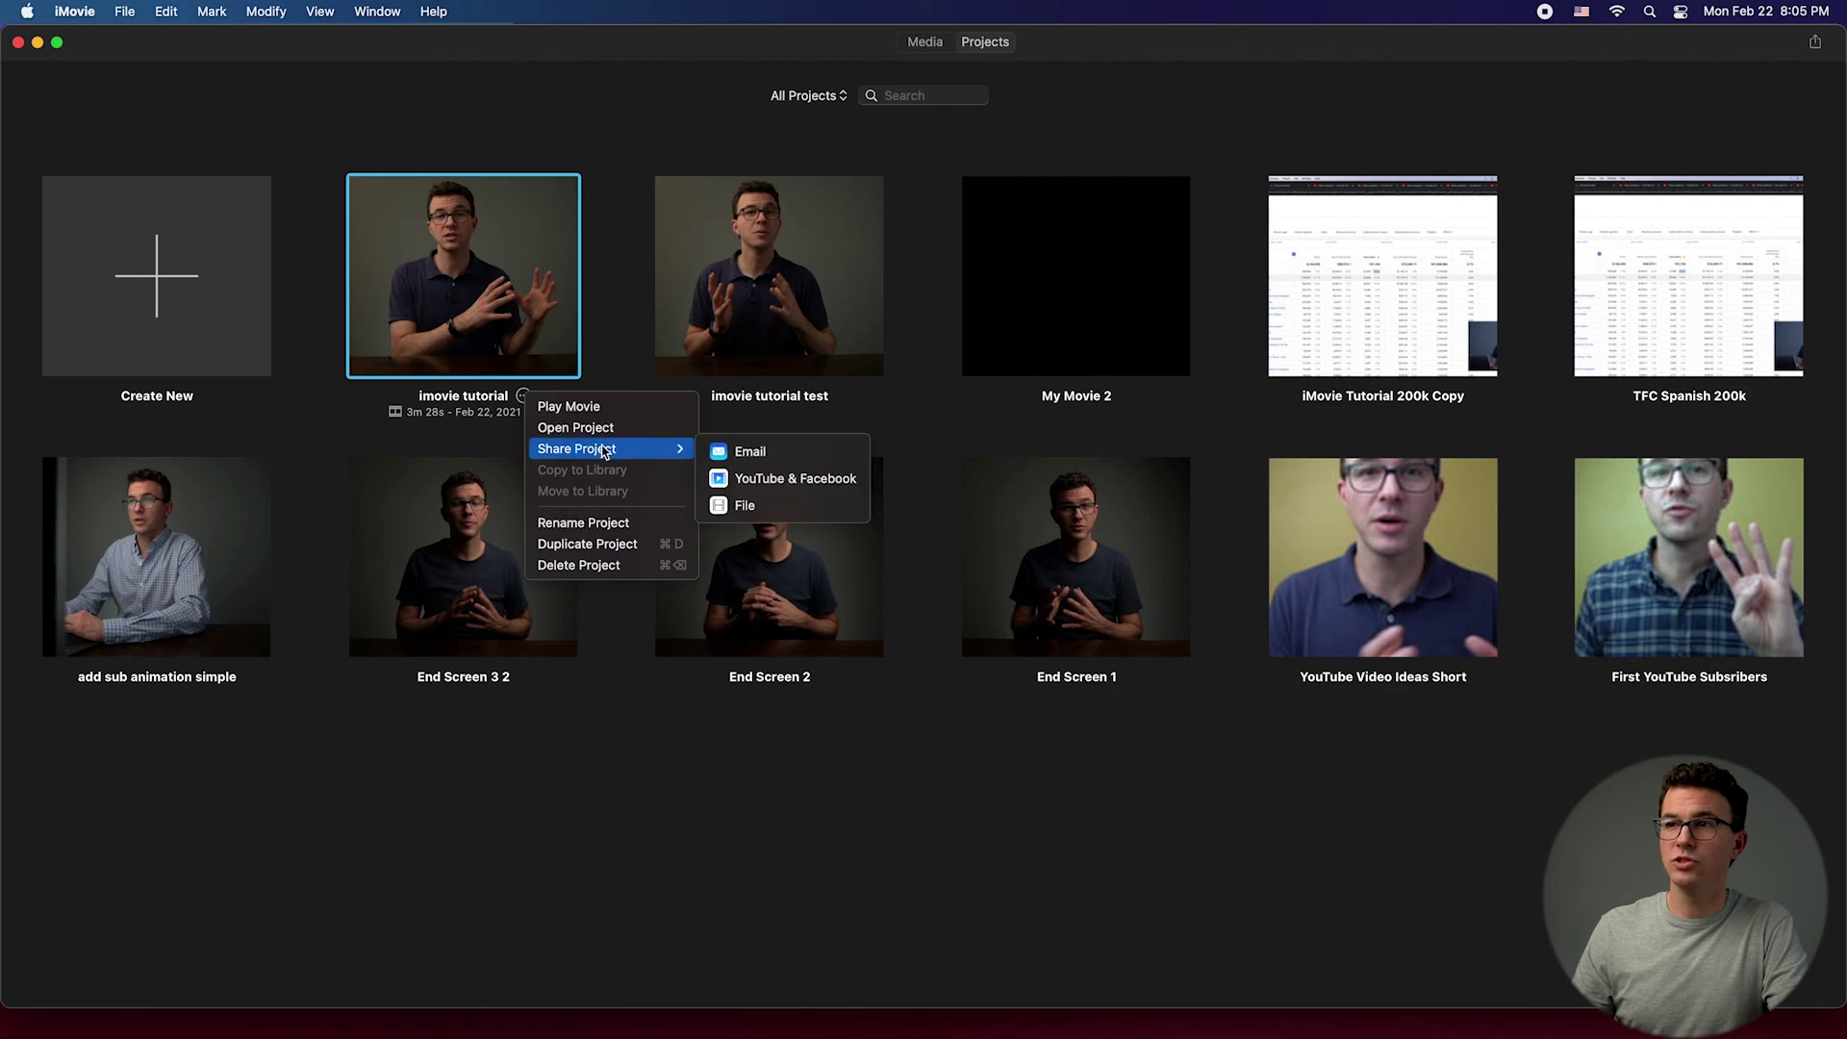
{"action": "left_click", "coordinate": [760, 505]}
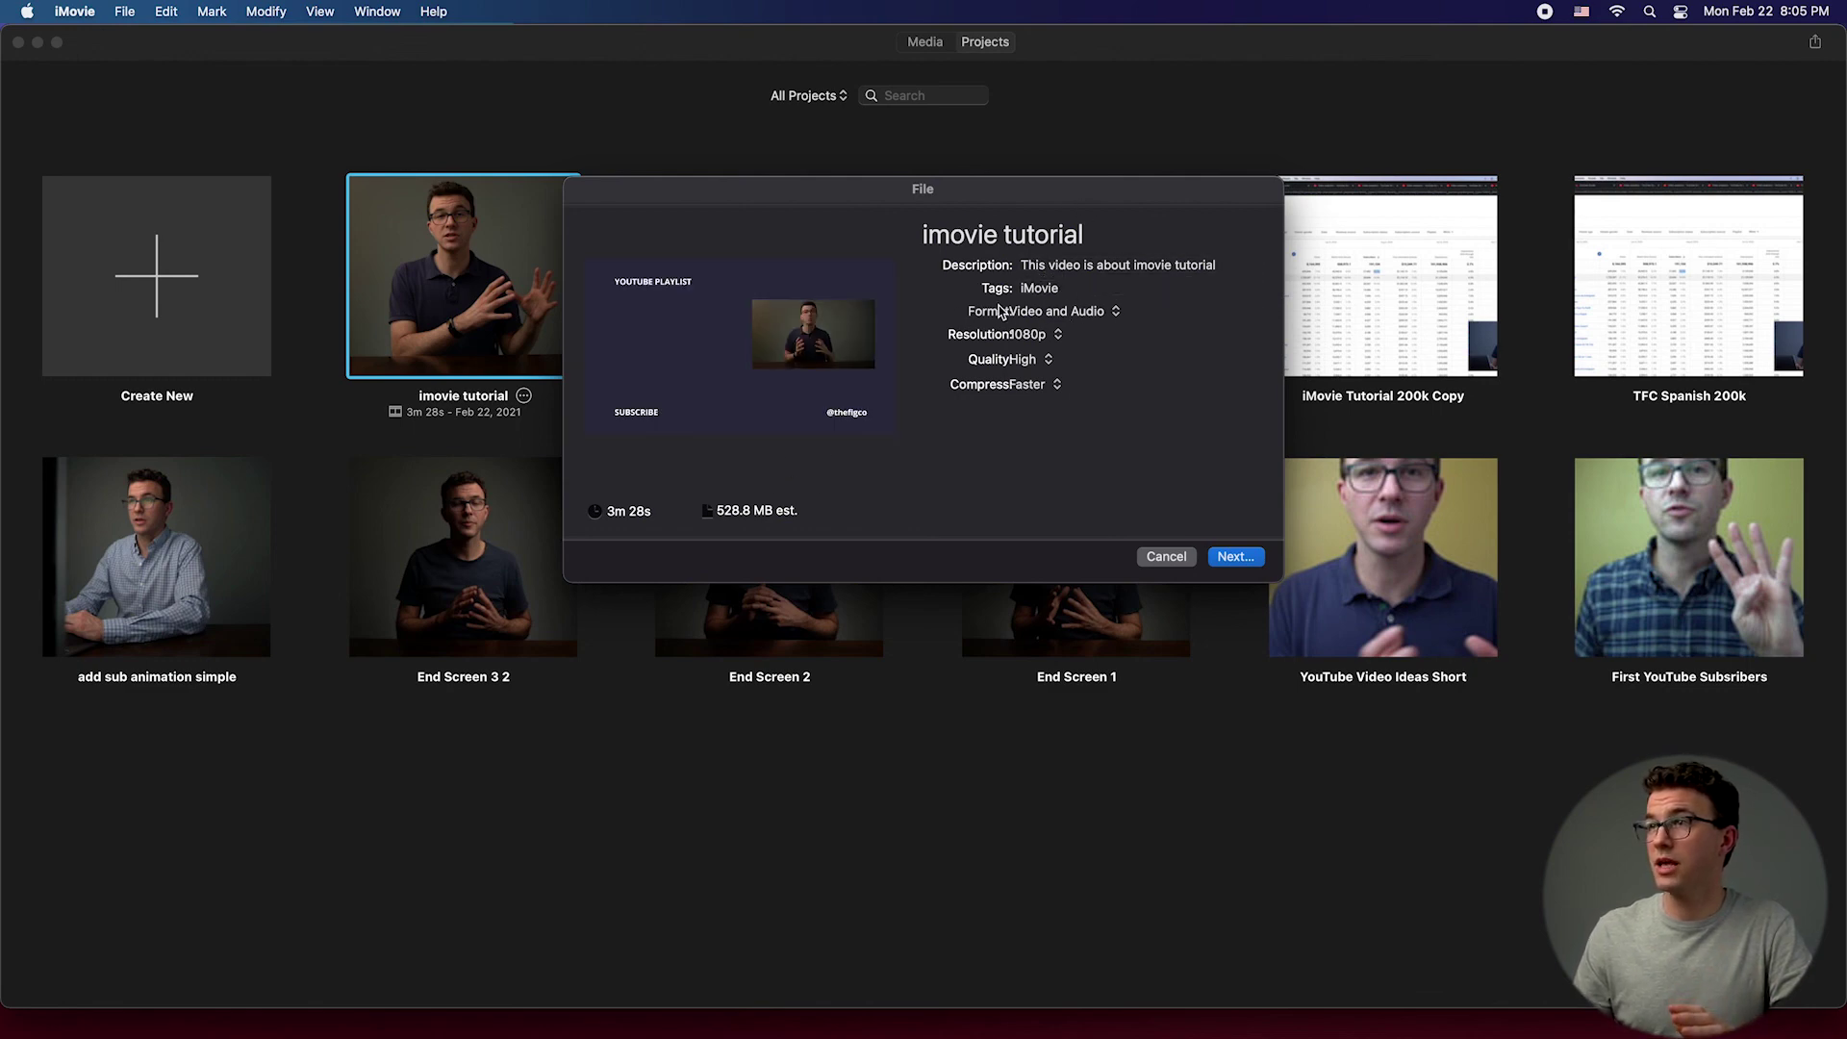
Step: Review the available export format and quality options without changing them
{"action": "left_click", "coordinate": [1087, 313]}
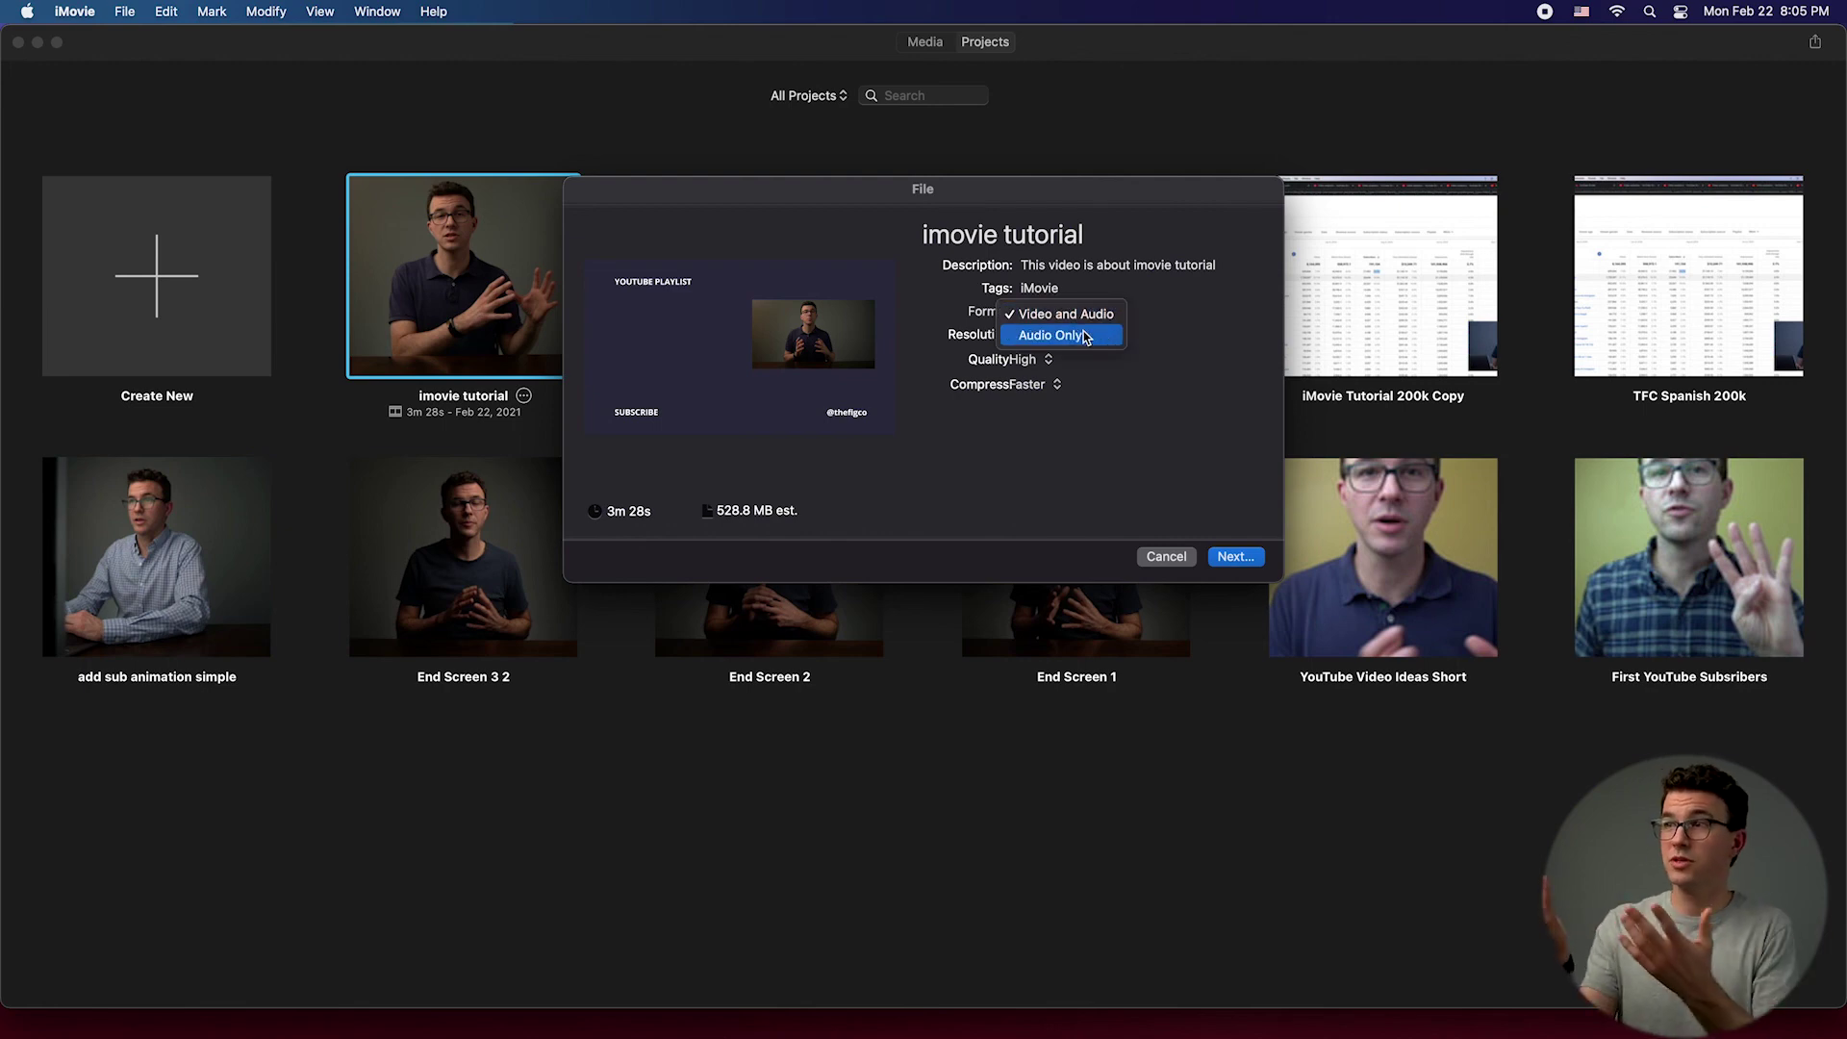
{"action": "left_click", "coordinate": [1195, 371]}
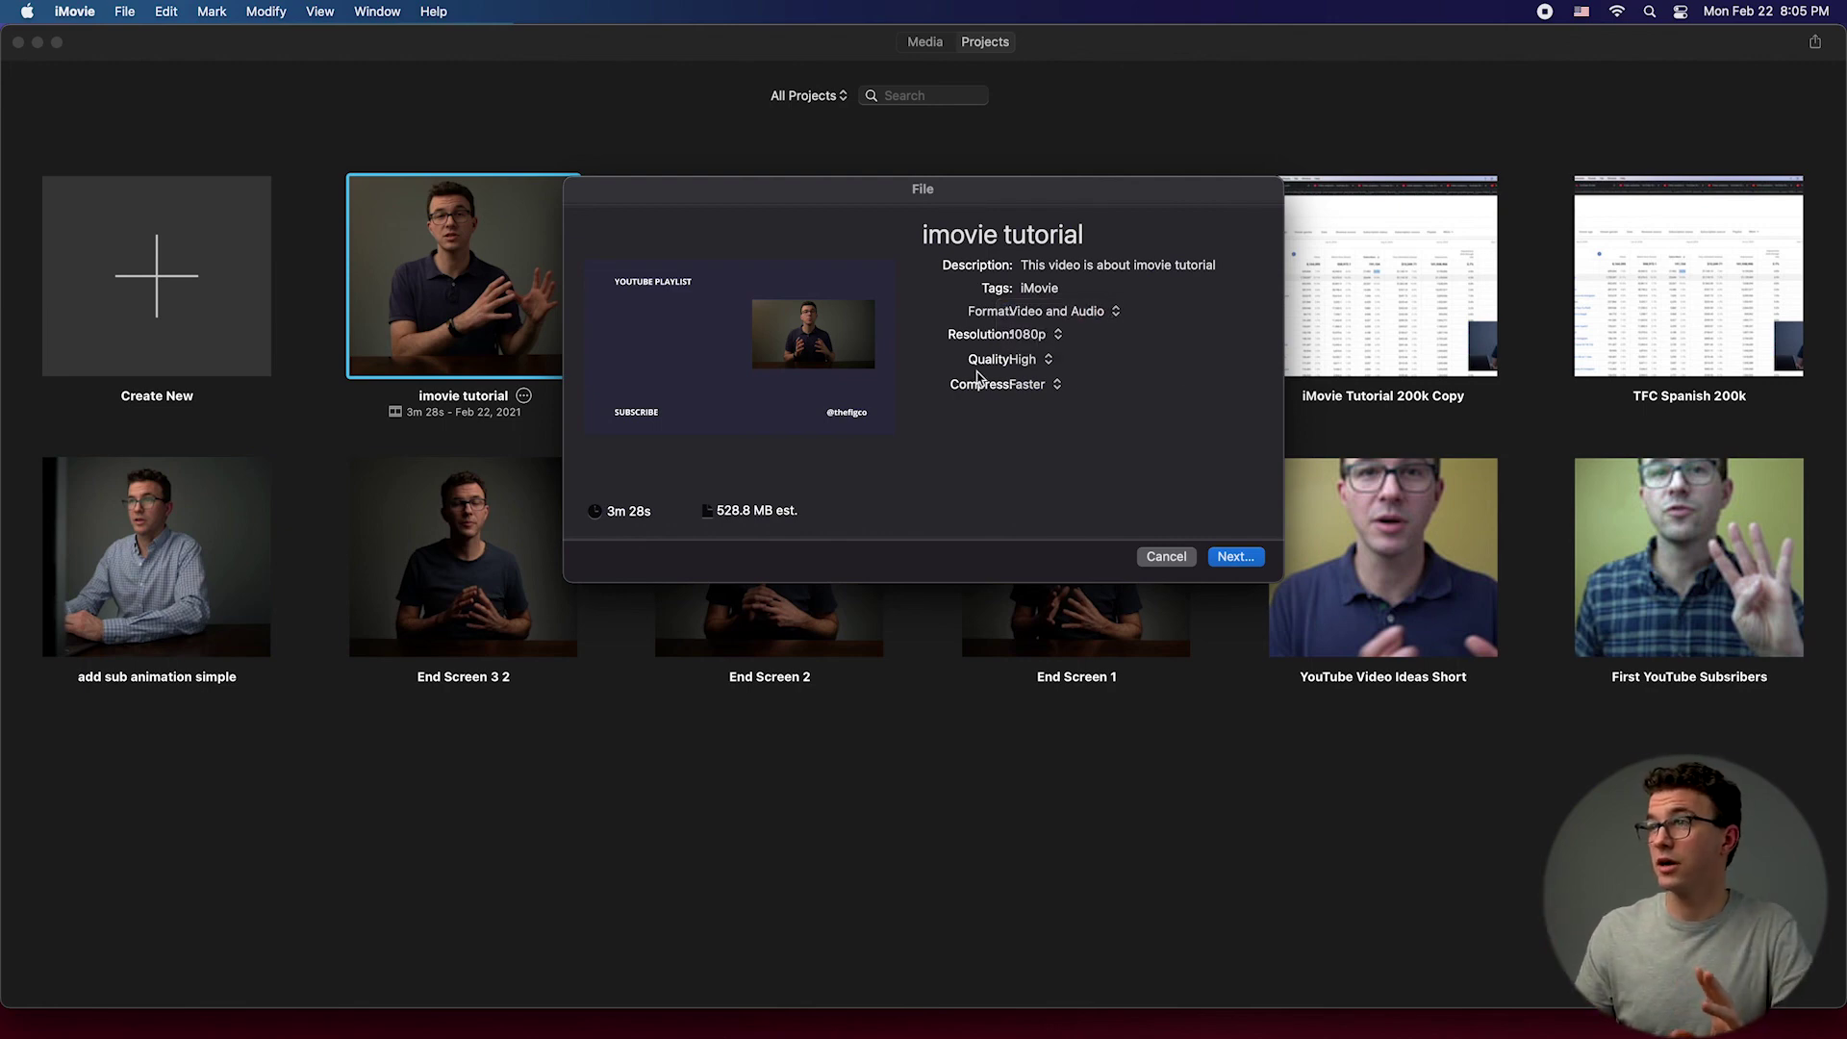
{"action": "left_click", "coordinate": [1017, 366]}
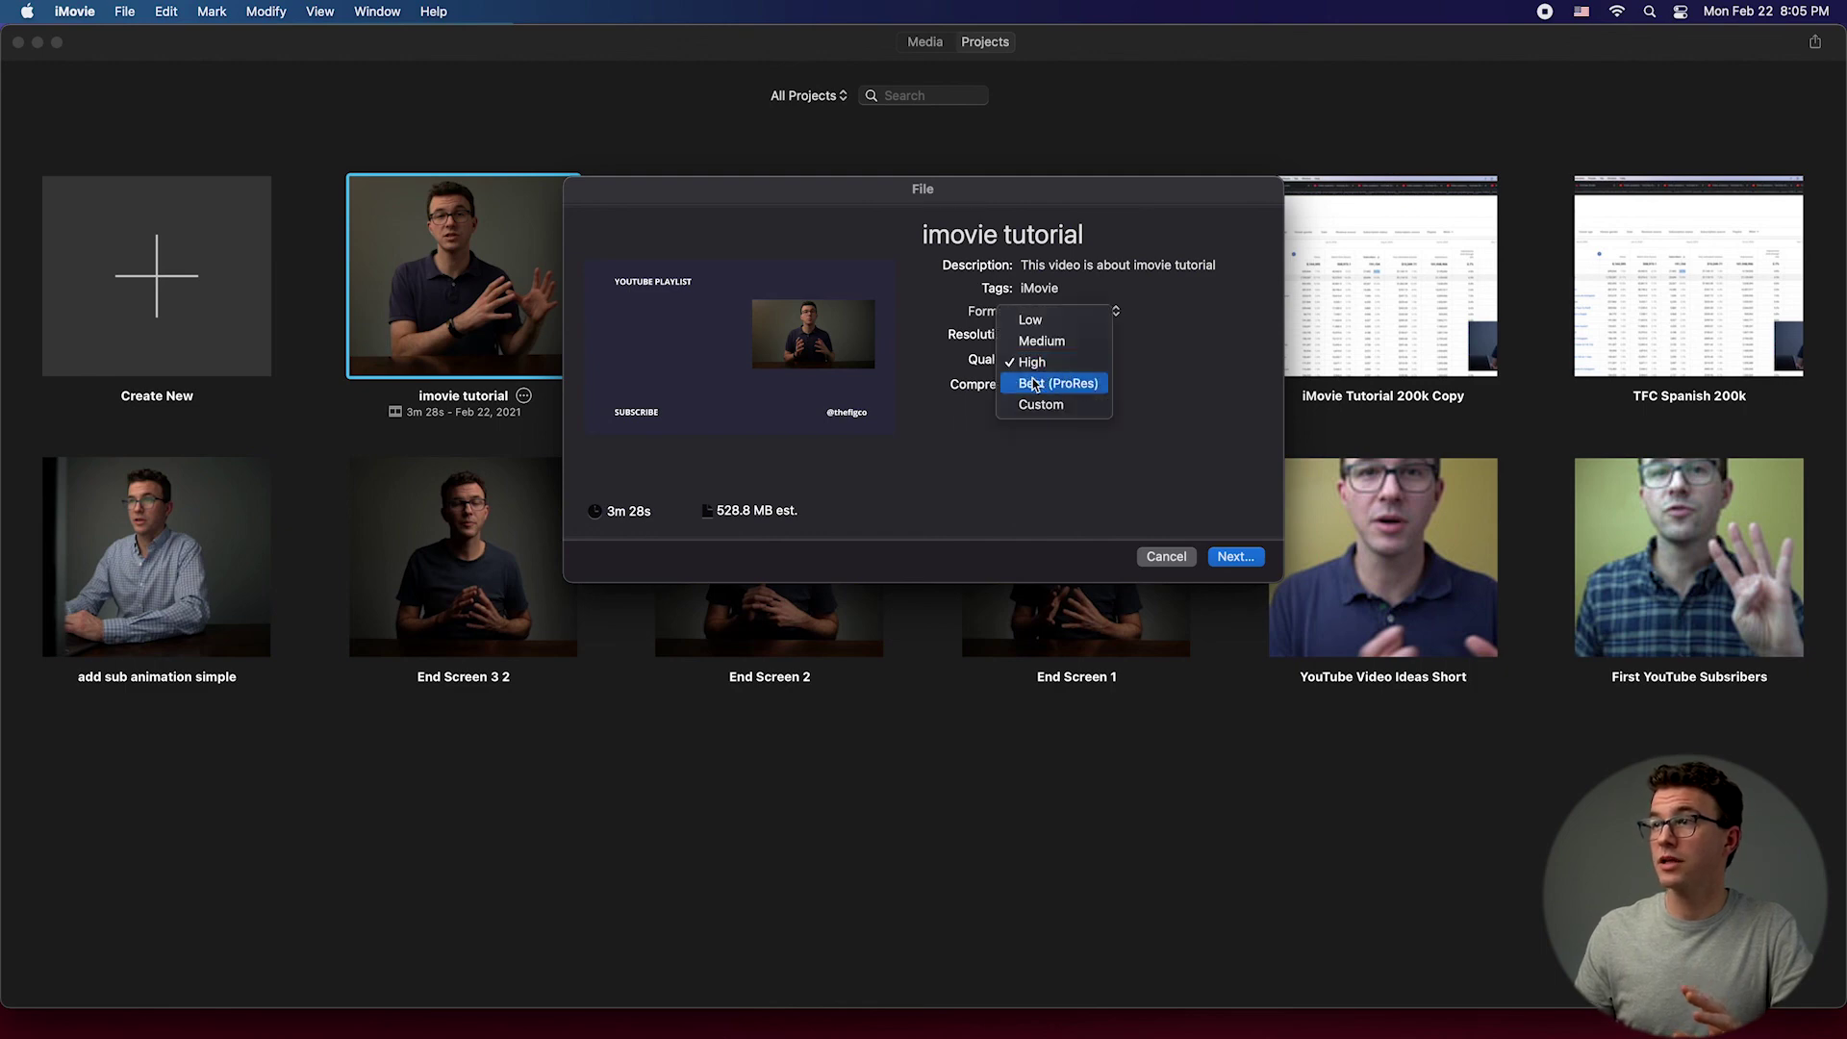
{"action": "left_click", "coordinate": [1190, 385]}
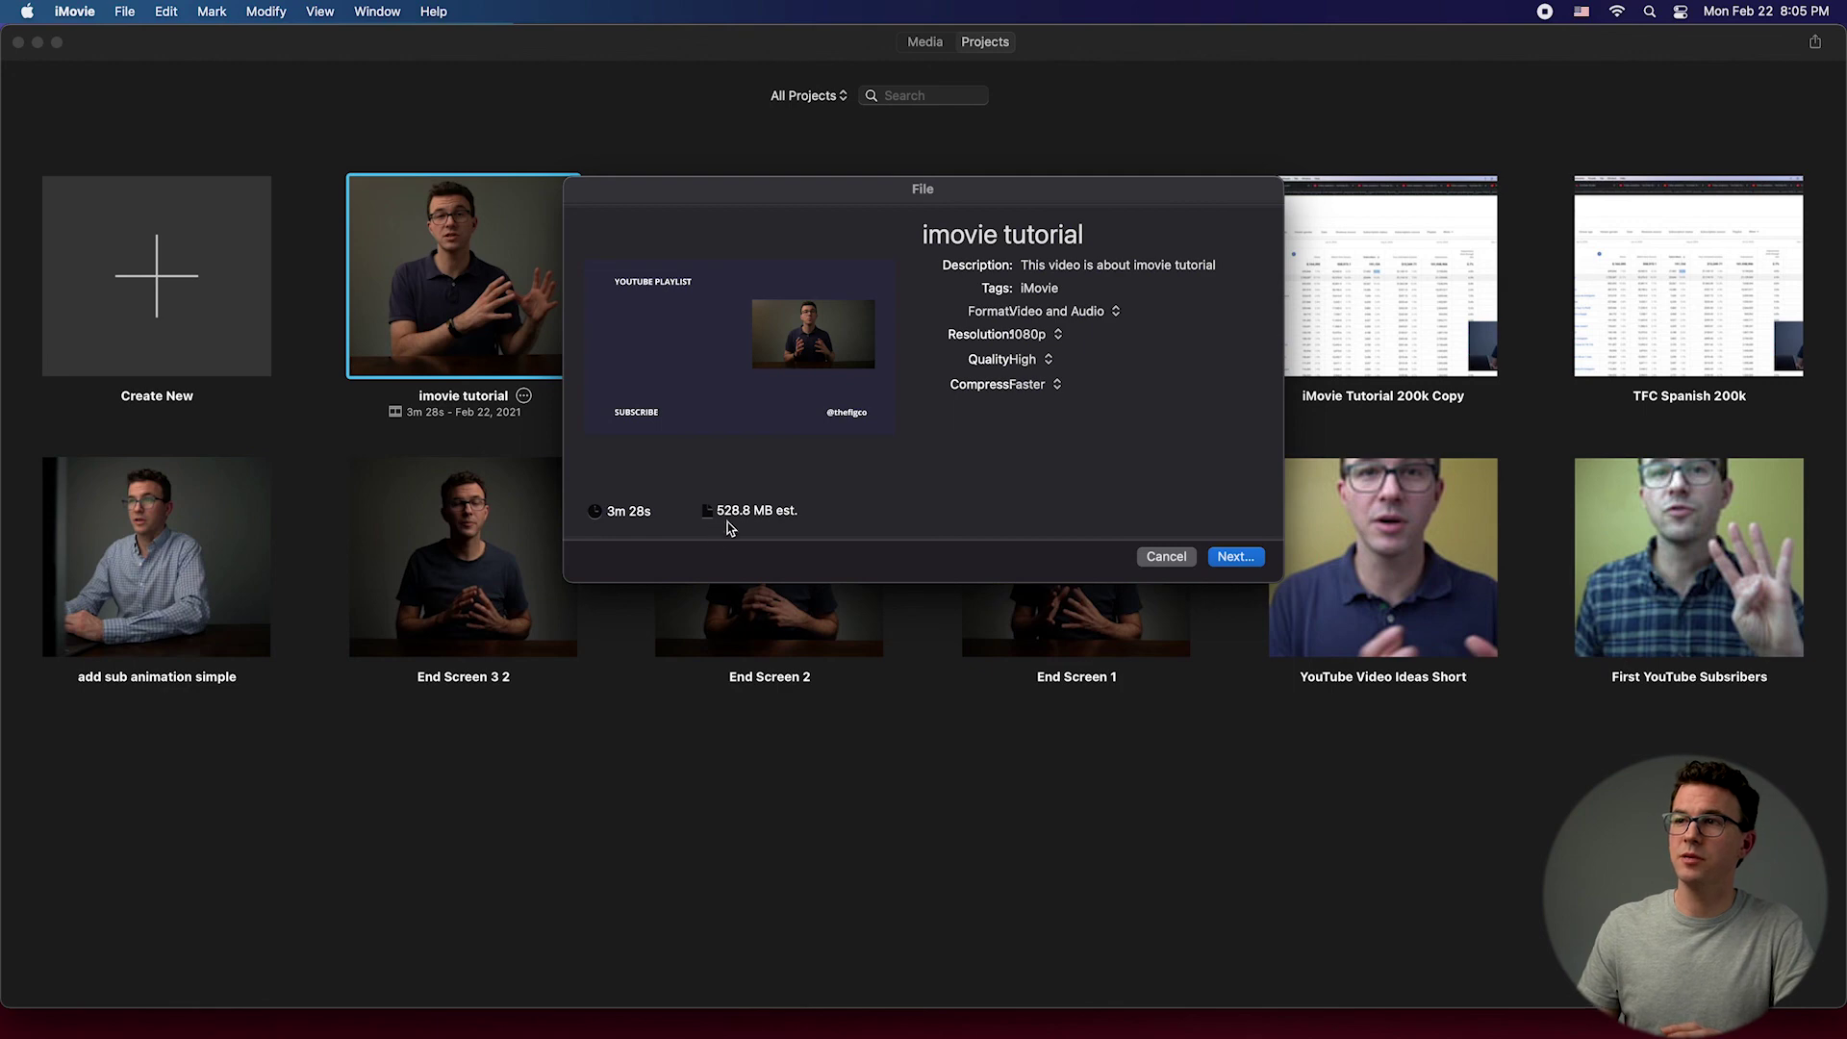
Step: Check the estimated export size, try Low quality for comparison, and set the quality back to High
{"action": "mouse_move", "coordinate": [731, 521]}
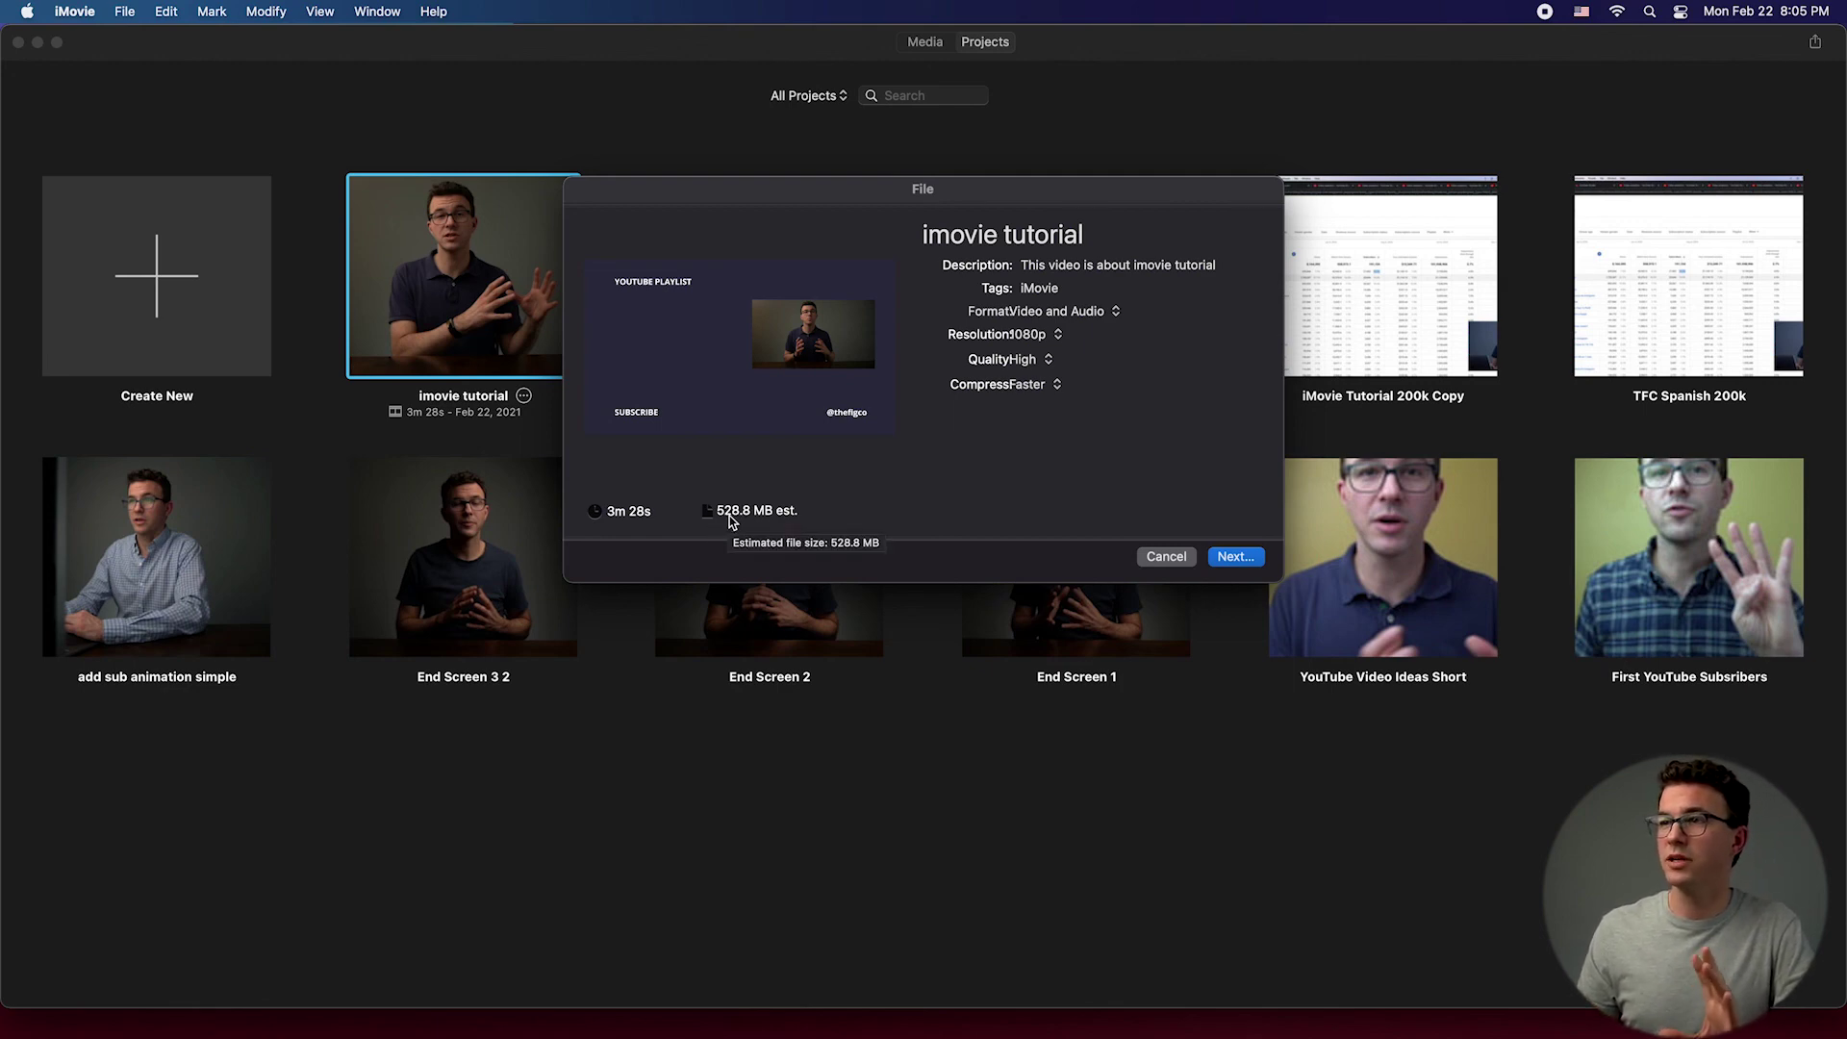
{"action": "left_click", "coordinate": [1037, 361]}
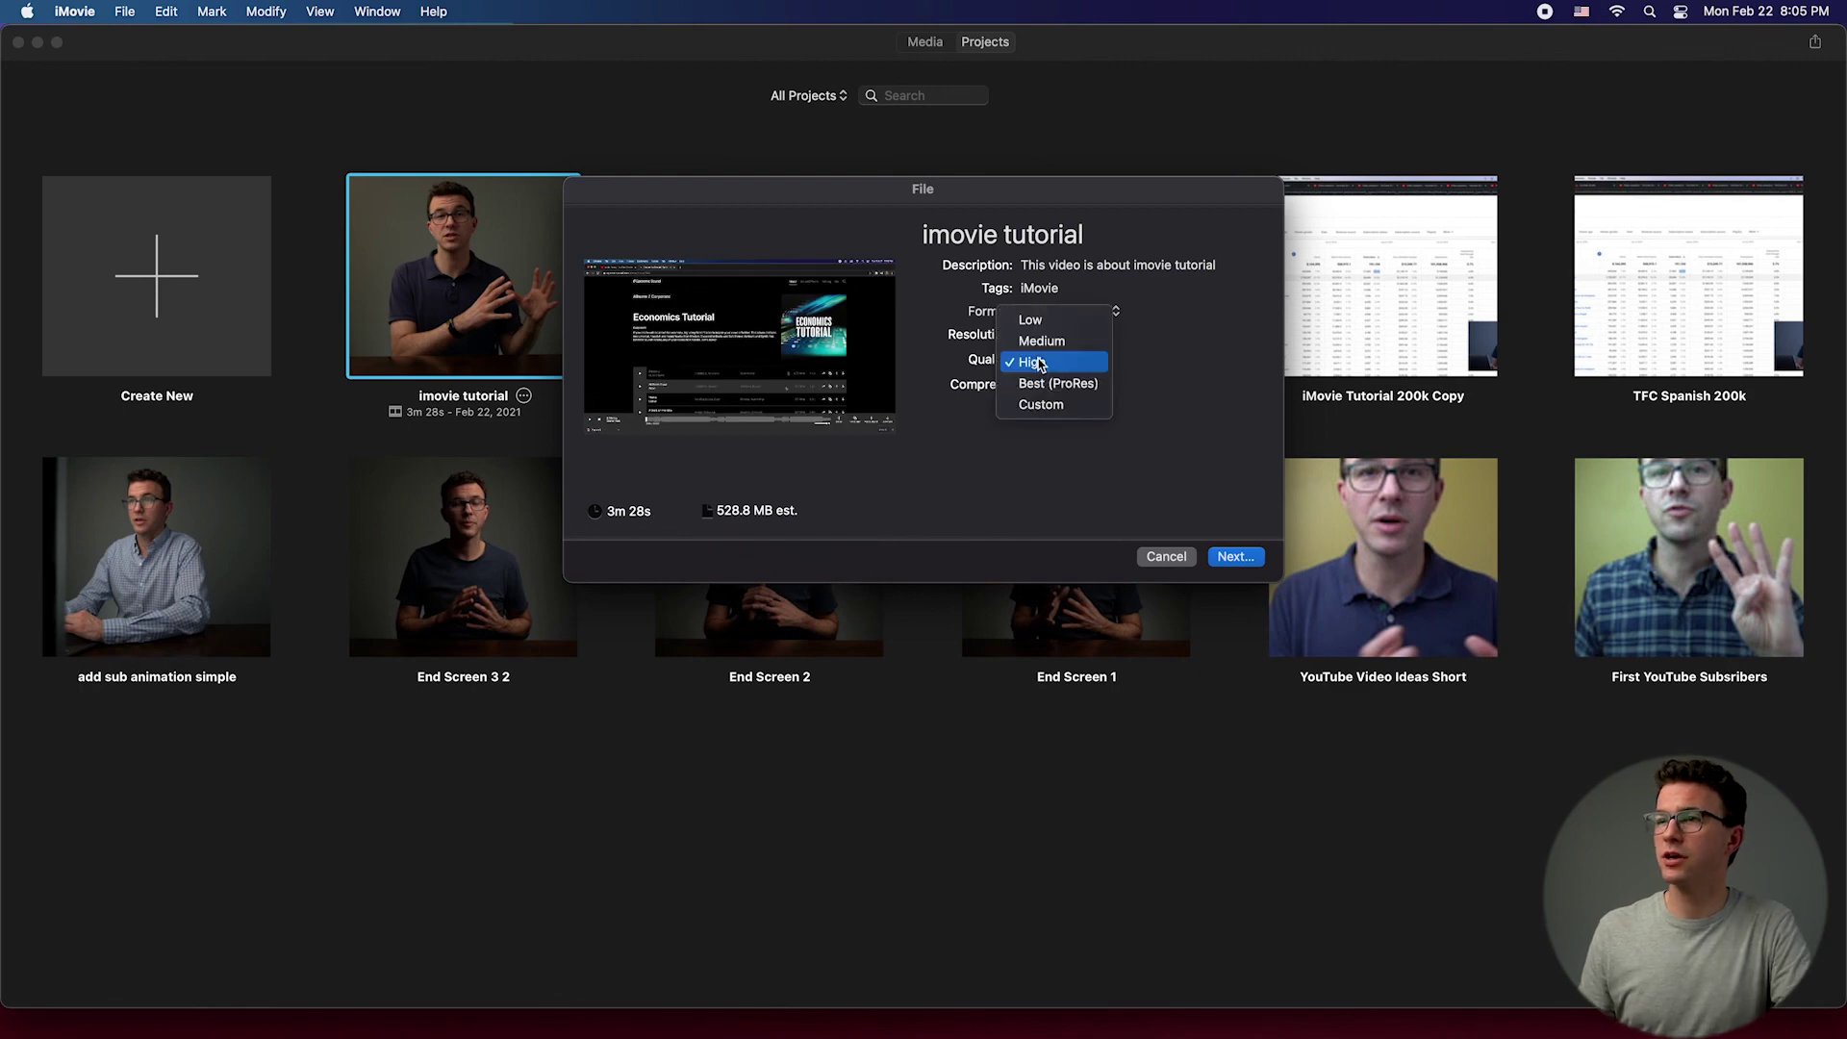
{"action": "left_click", "coordinate": [1029, 320]}
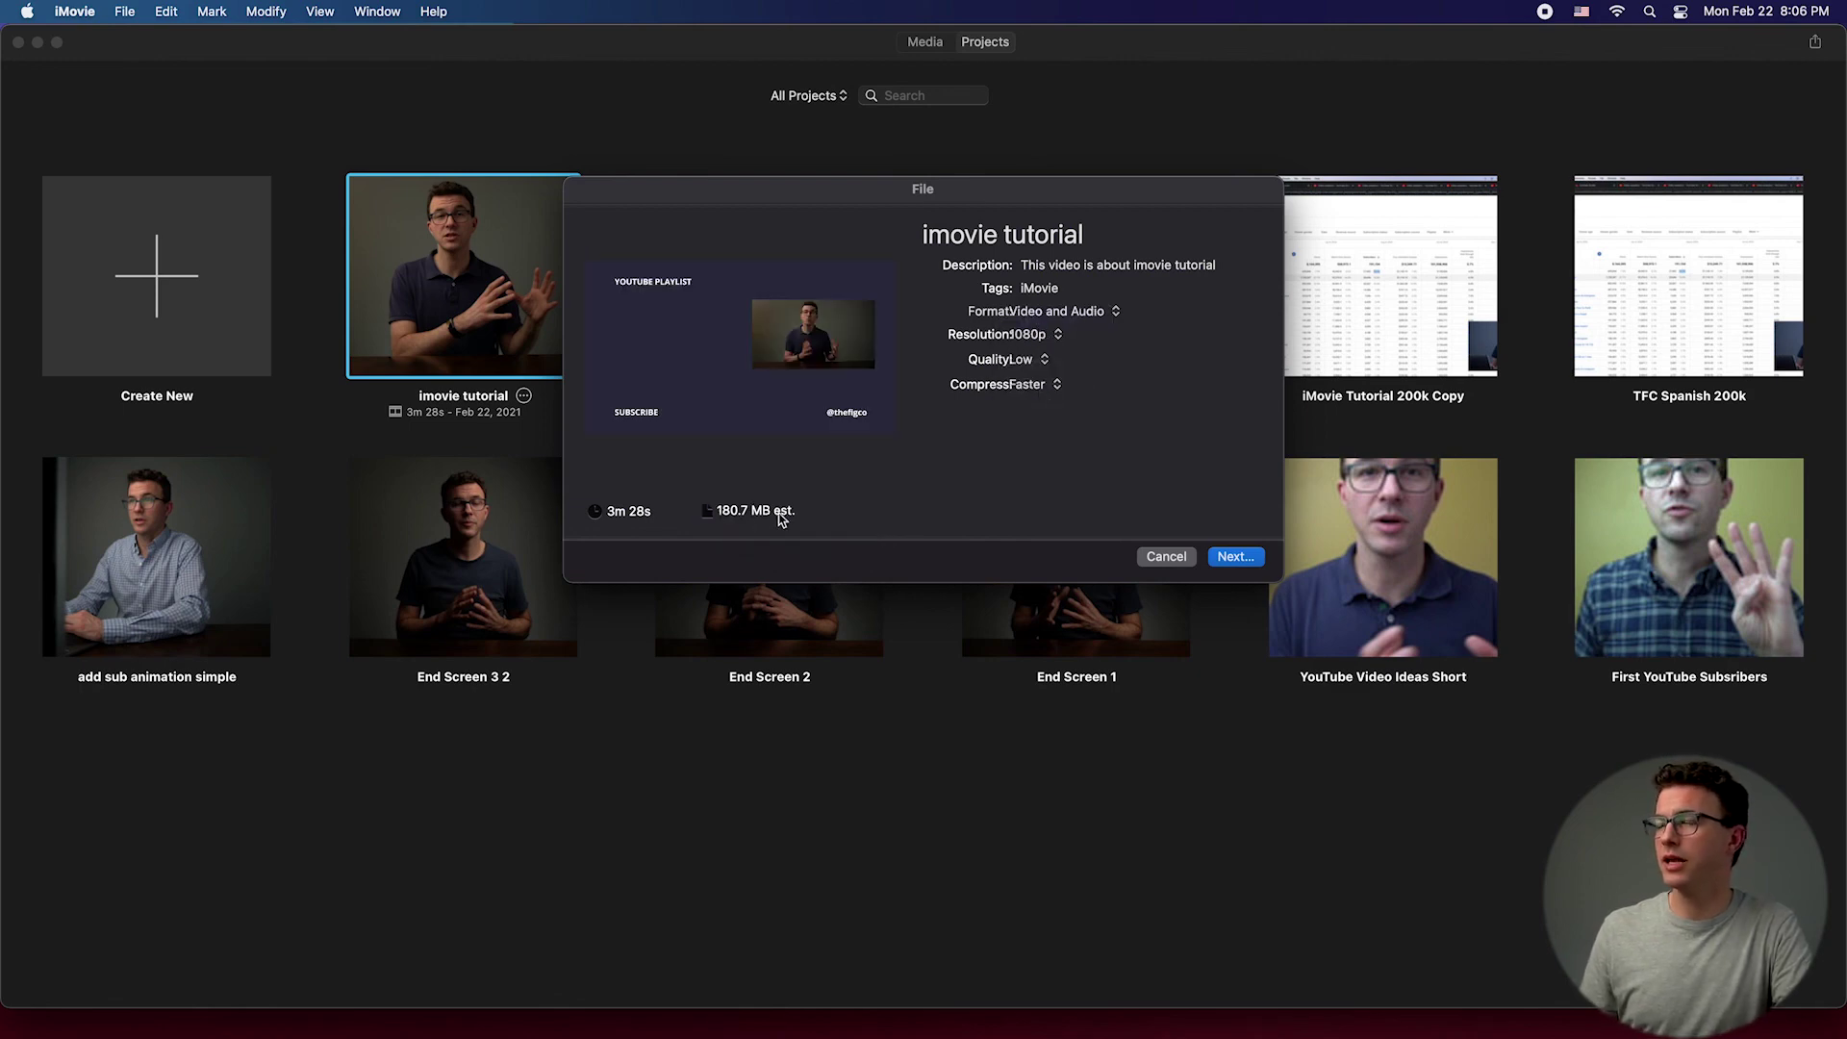
{"action": "left_click", "coordinate": [1025, 361]}
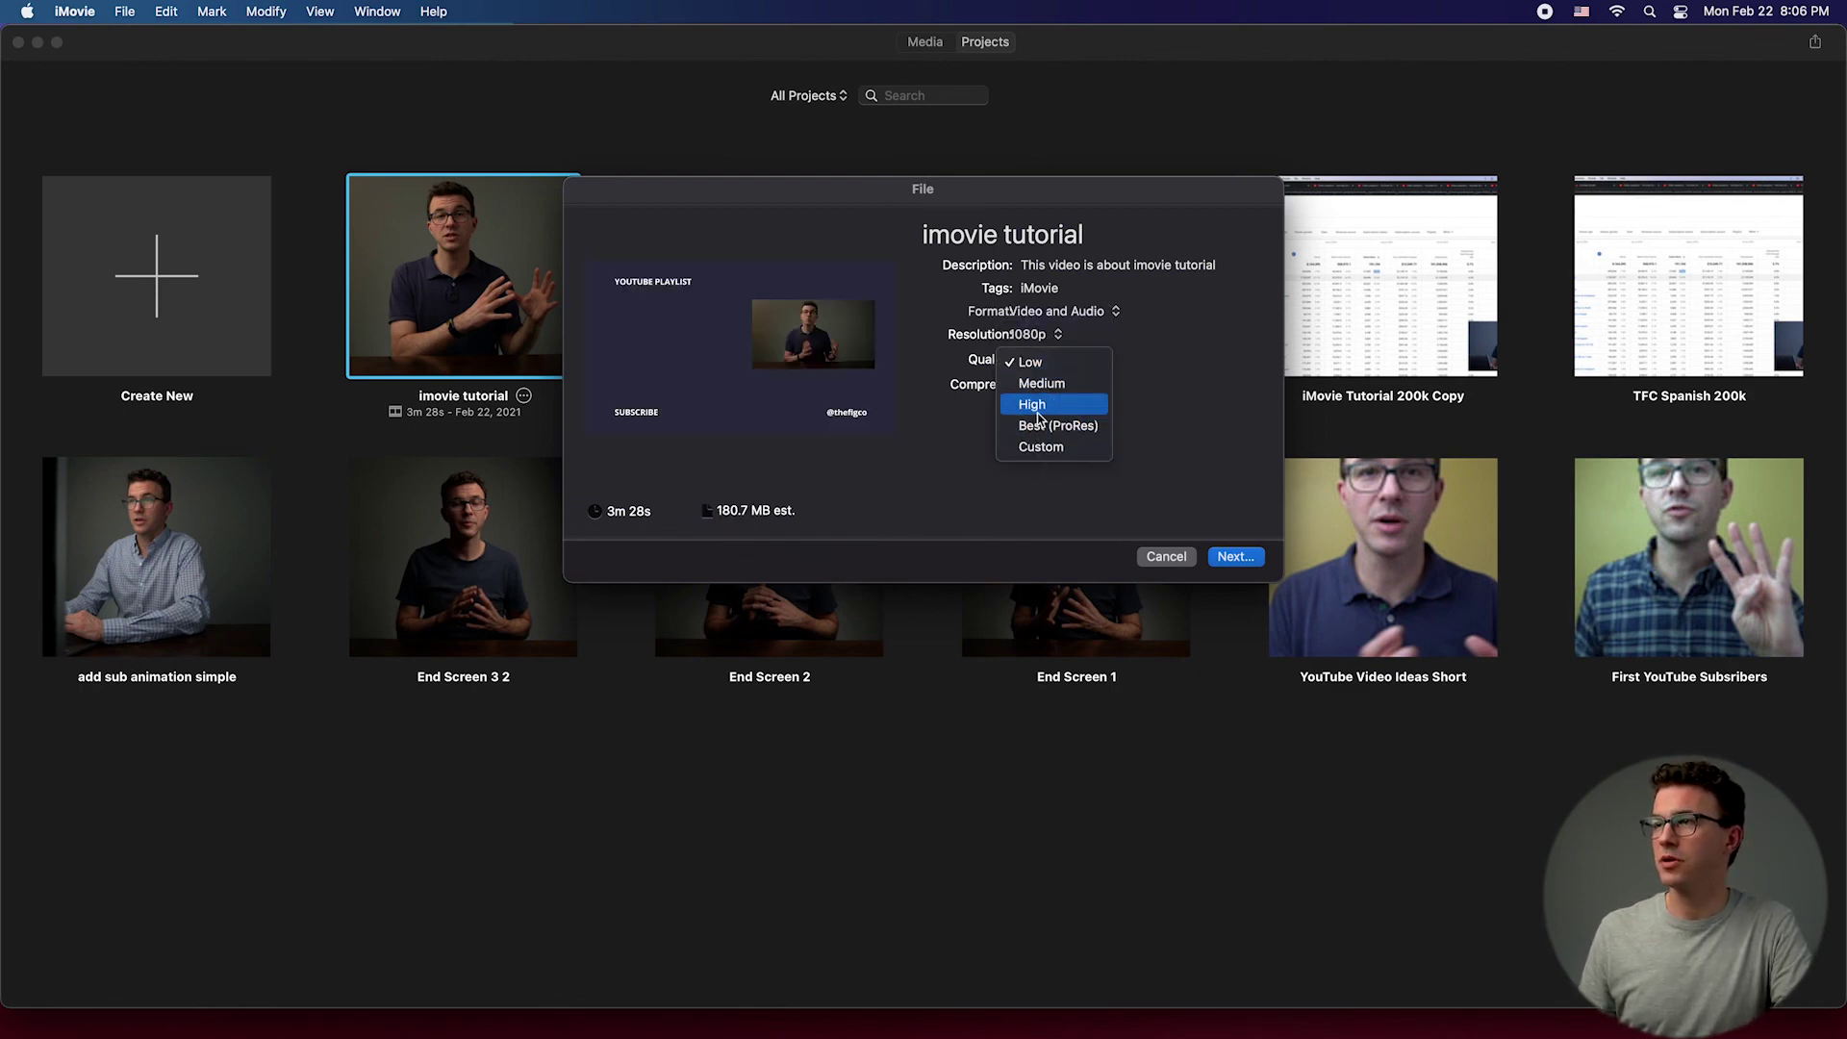
{"action": "left_click", "coordinate": [1037, 405]}
Step: Try the Best (ProRes) export quality and restore High quality
{"action": "left_click", "coordinate": [1037, 361]}
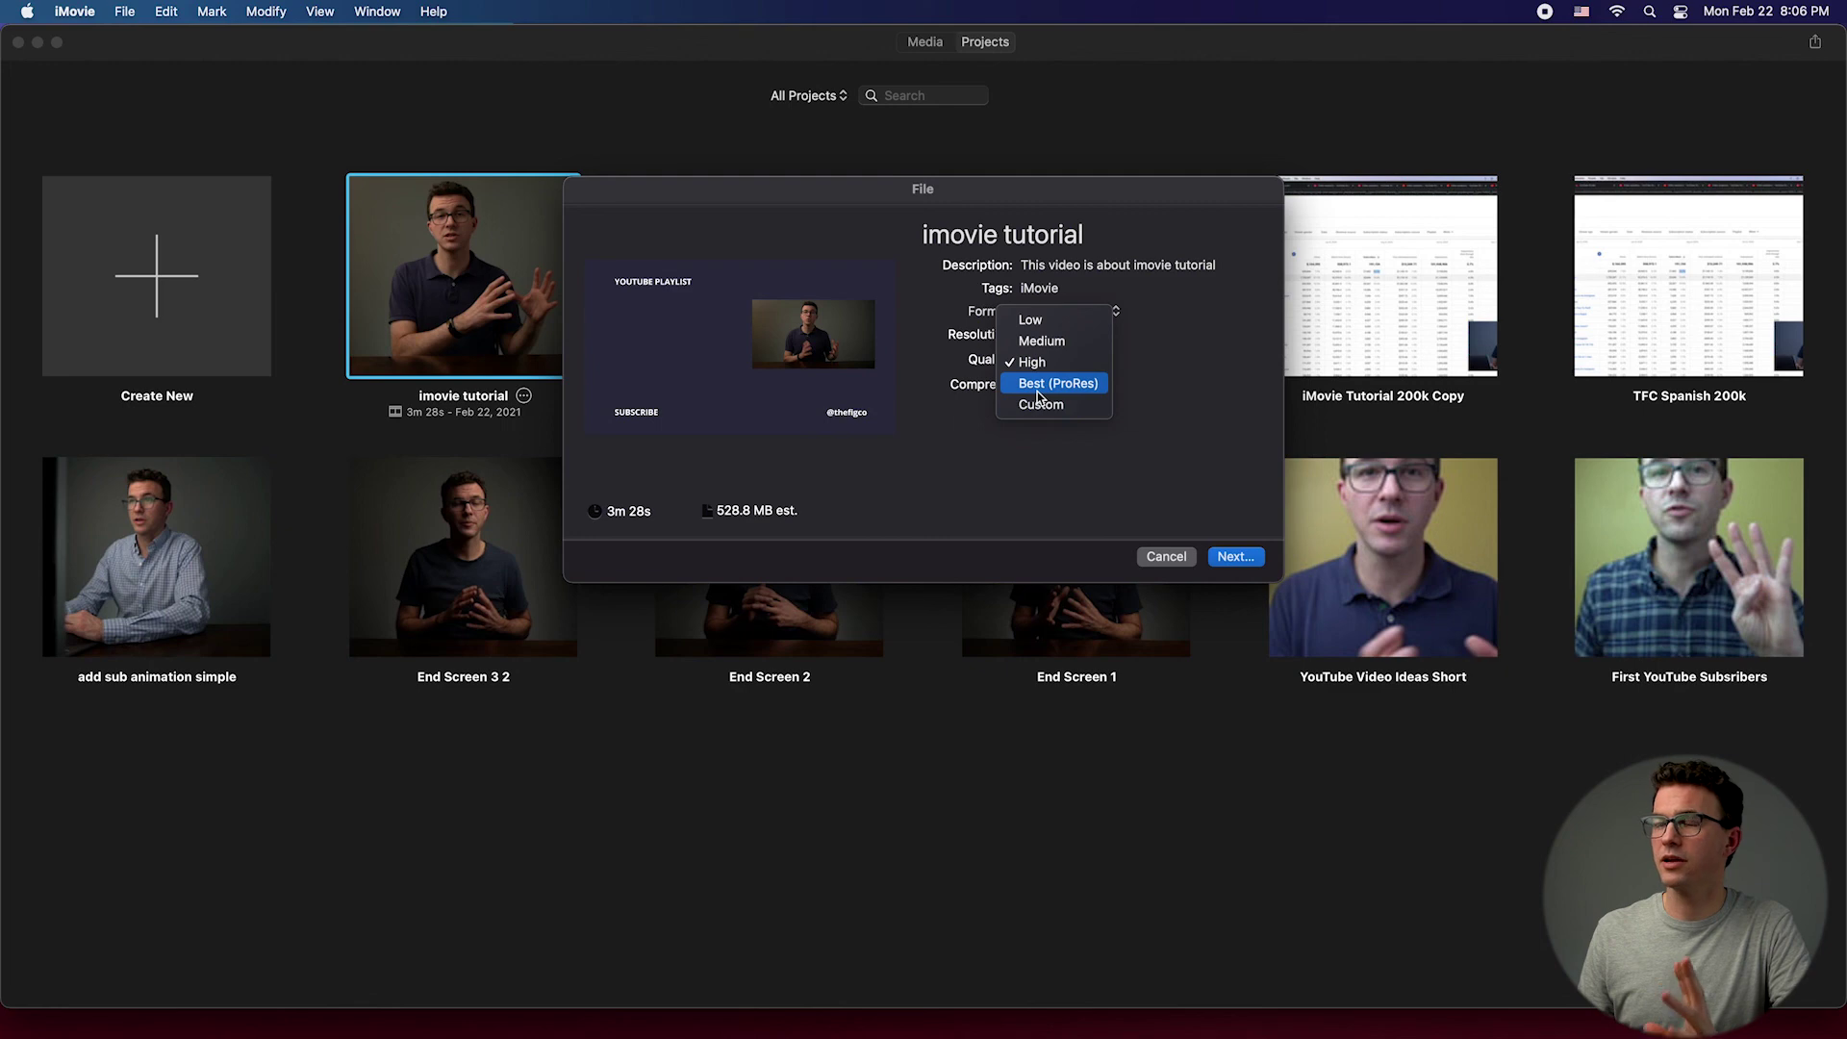
{"action": "left_click", "coordinate": [1038, 389]}
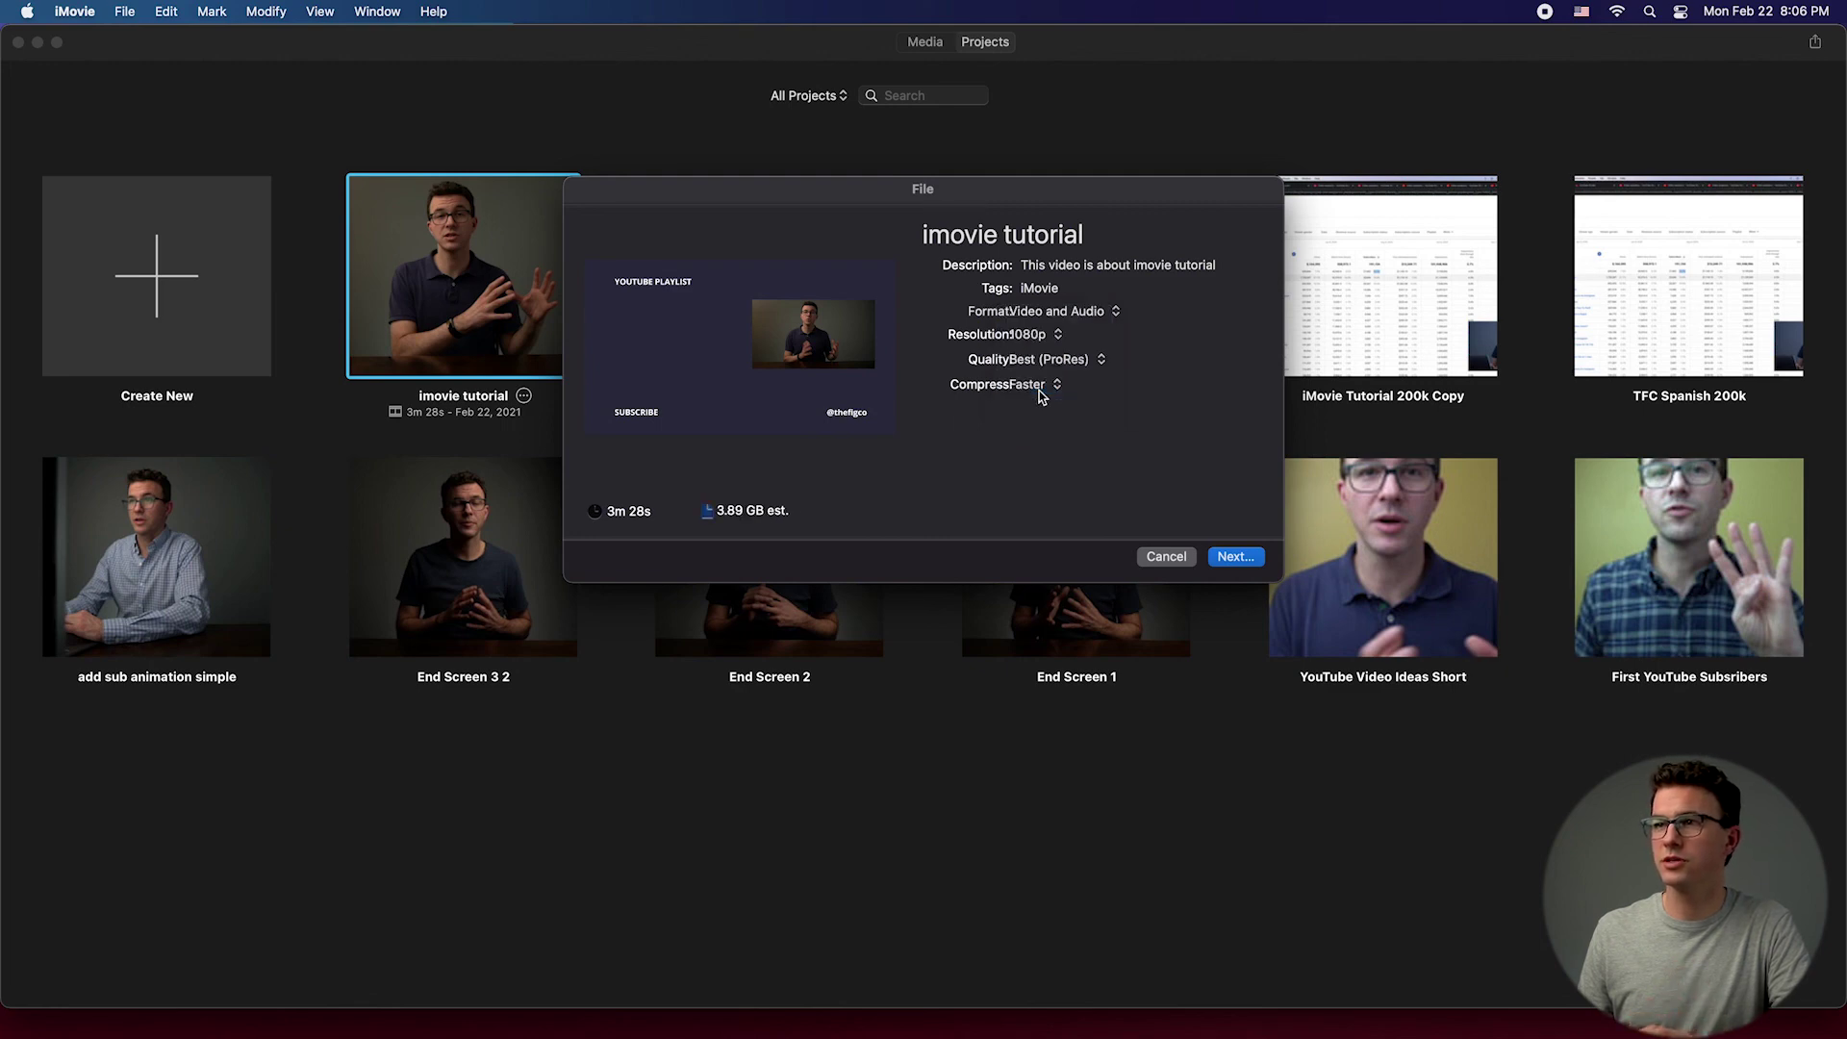
{"action": "left_click", "coordinate": [1060, 364]}
{"action": "left_click", "coordinate": [1053, 341]}
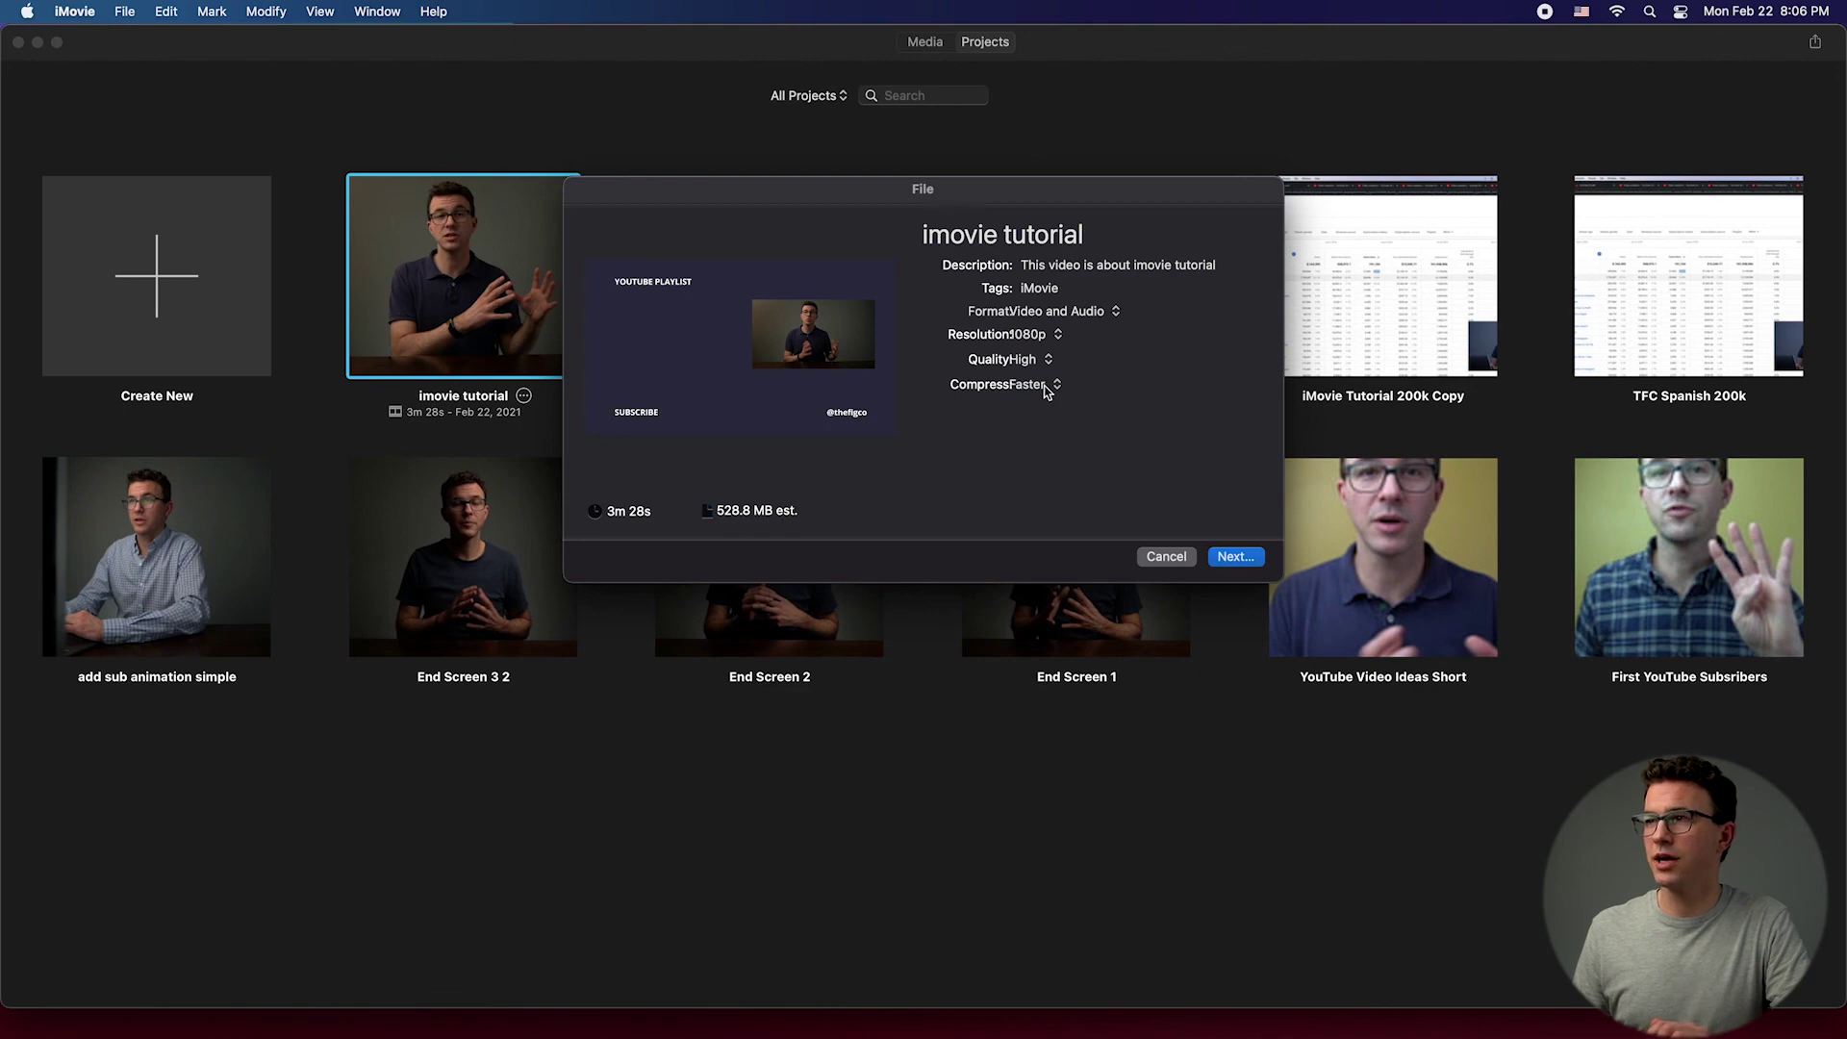
Step: Set the compression to Better Quality and export the video as "imovie tutorial" to the Downloads folder
{"action": "left_click", "coordinate": [1053, 392]}
{"action": "left_click", "coordinate": [1054, 410]}
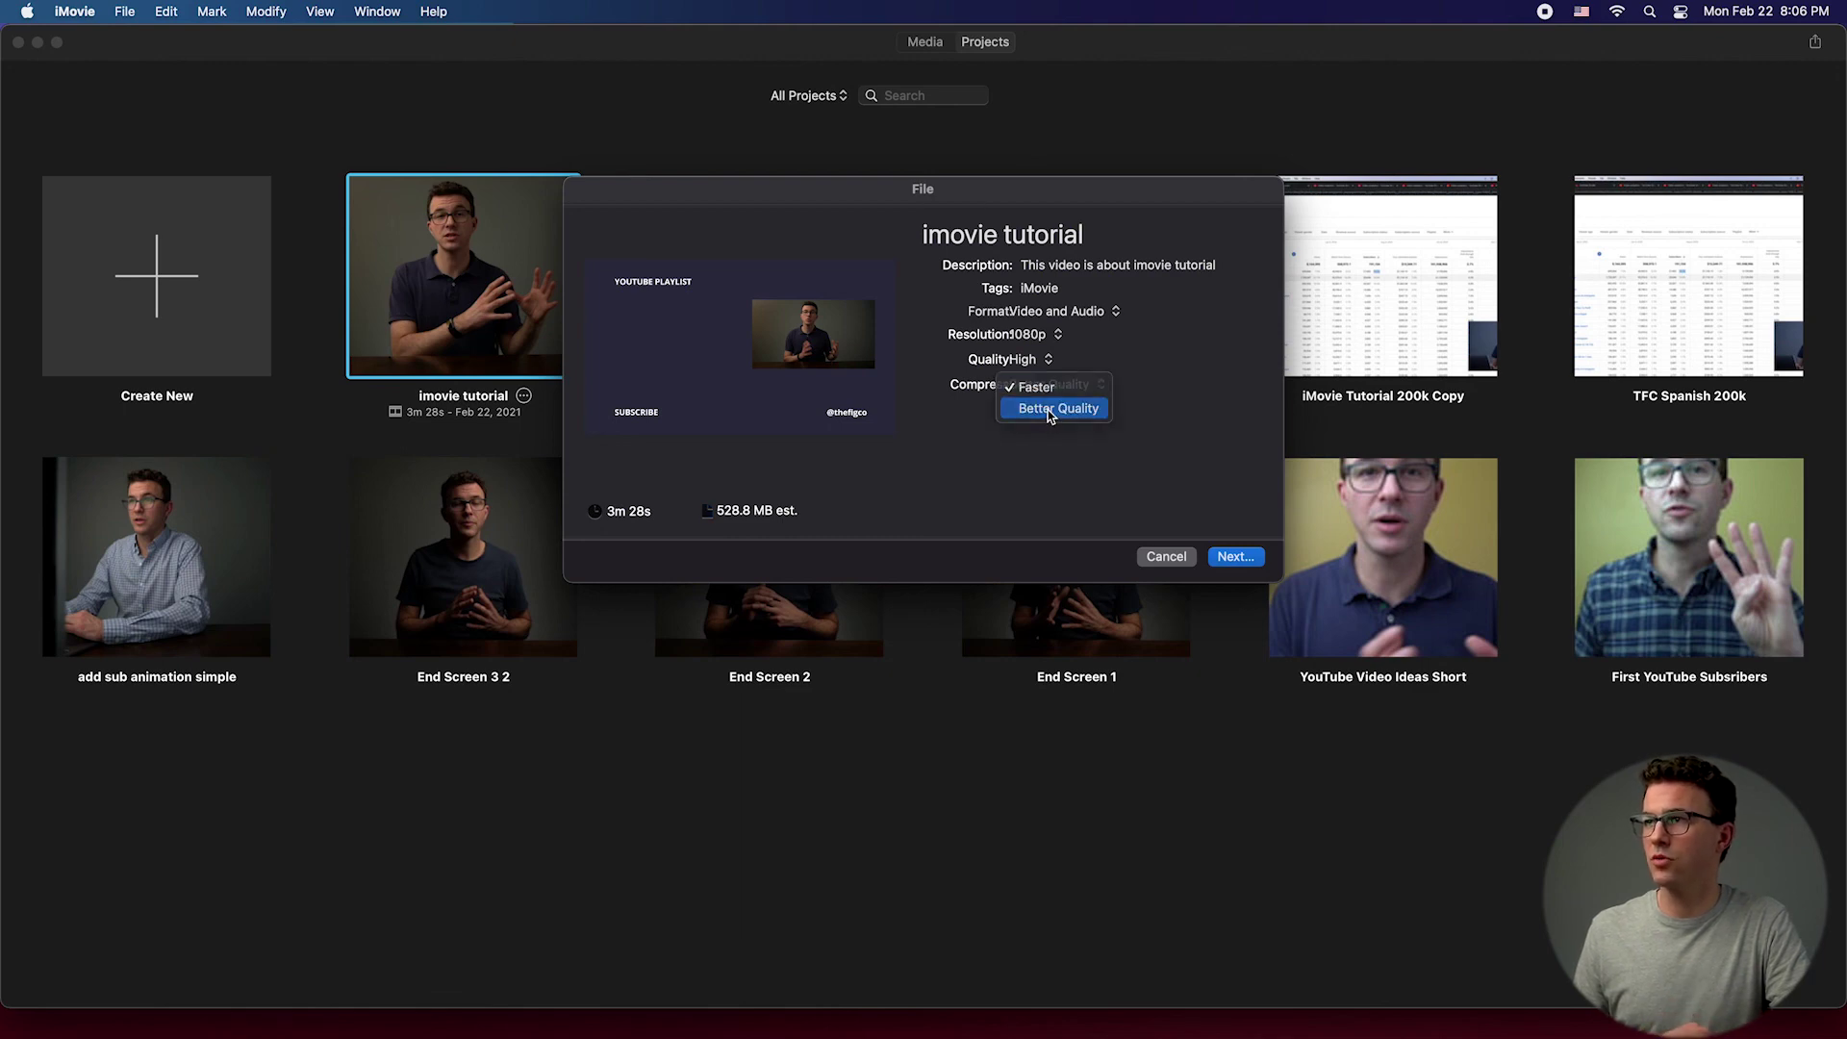
{"action": "left_click", "coordinate": [1232, 558]}
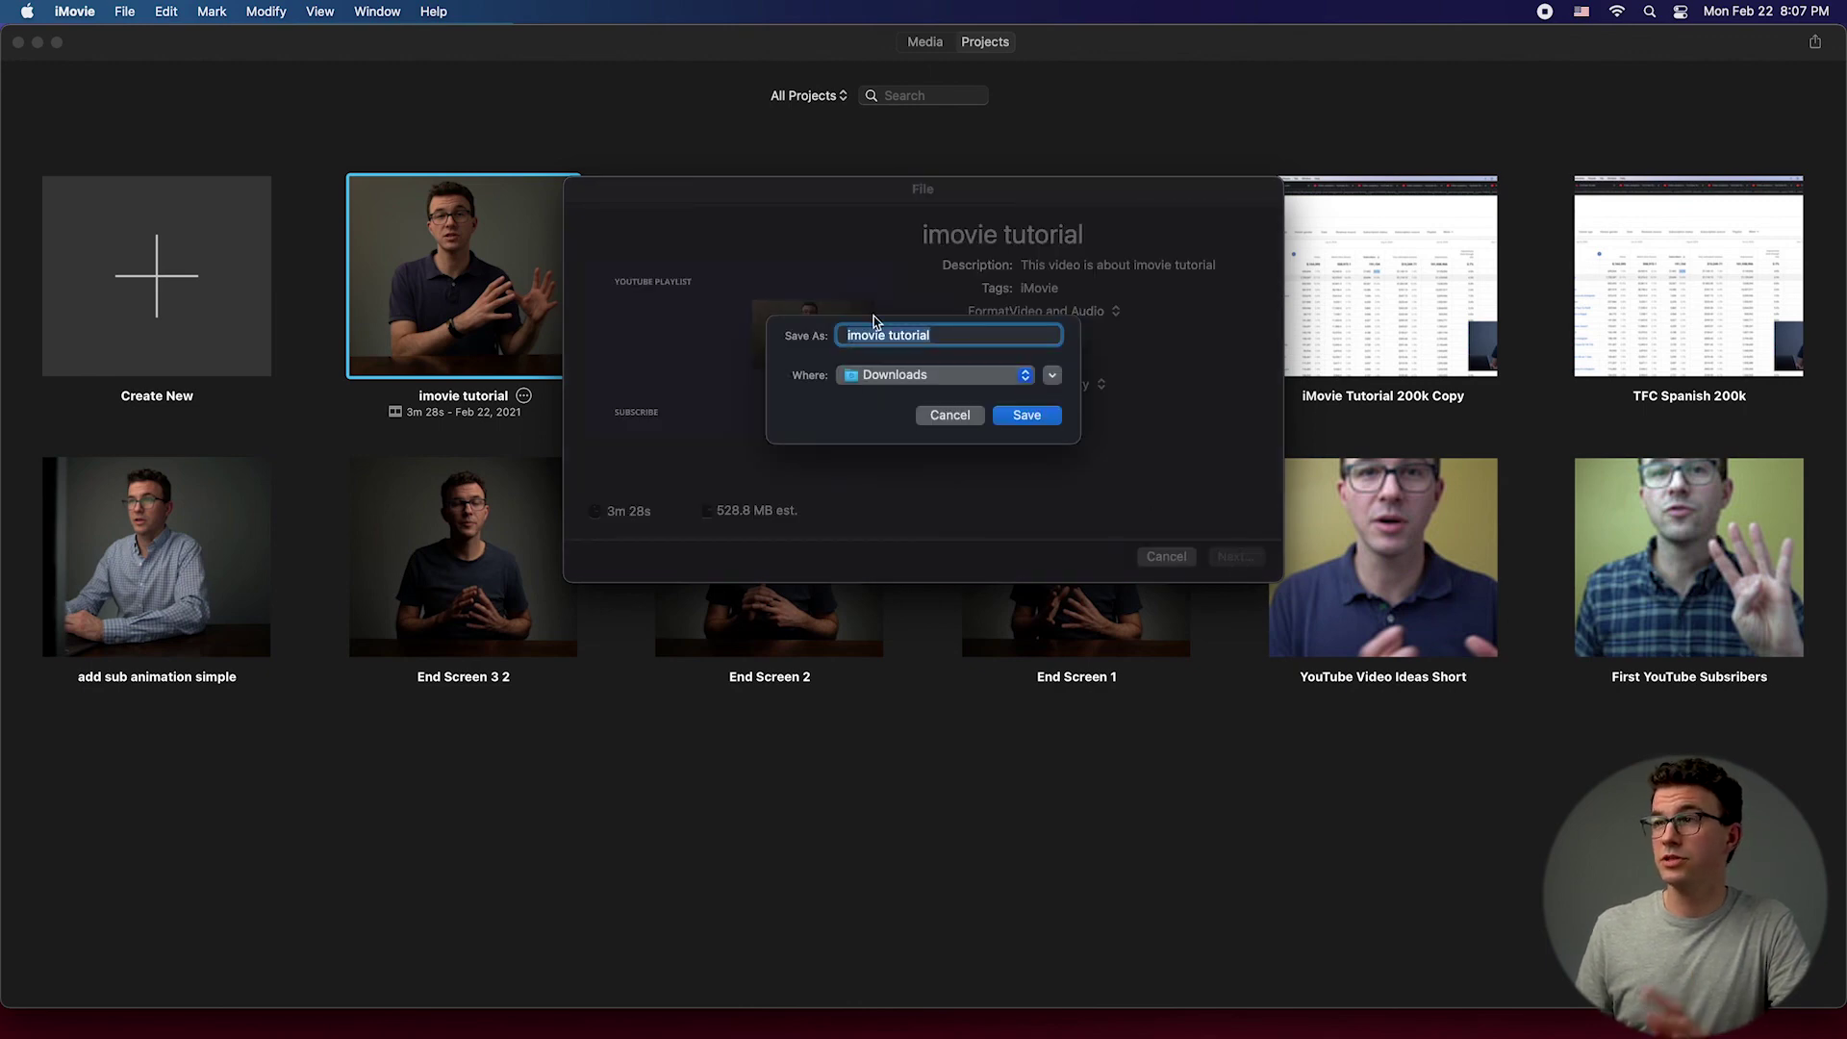
{"action": "left_click", "coordinate": [1025, 416]}
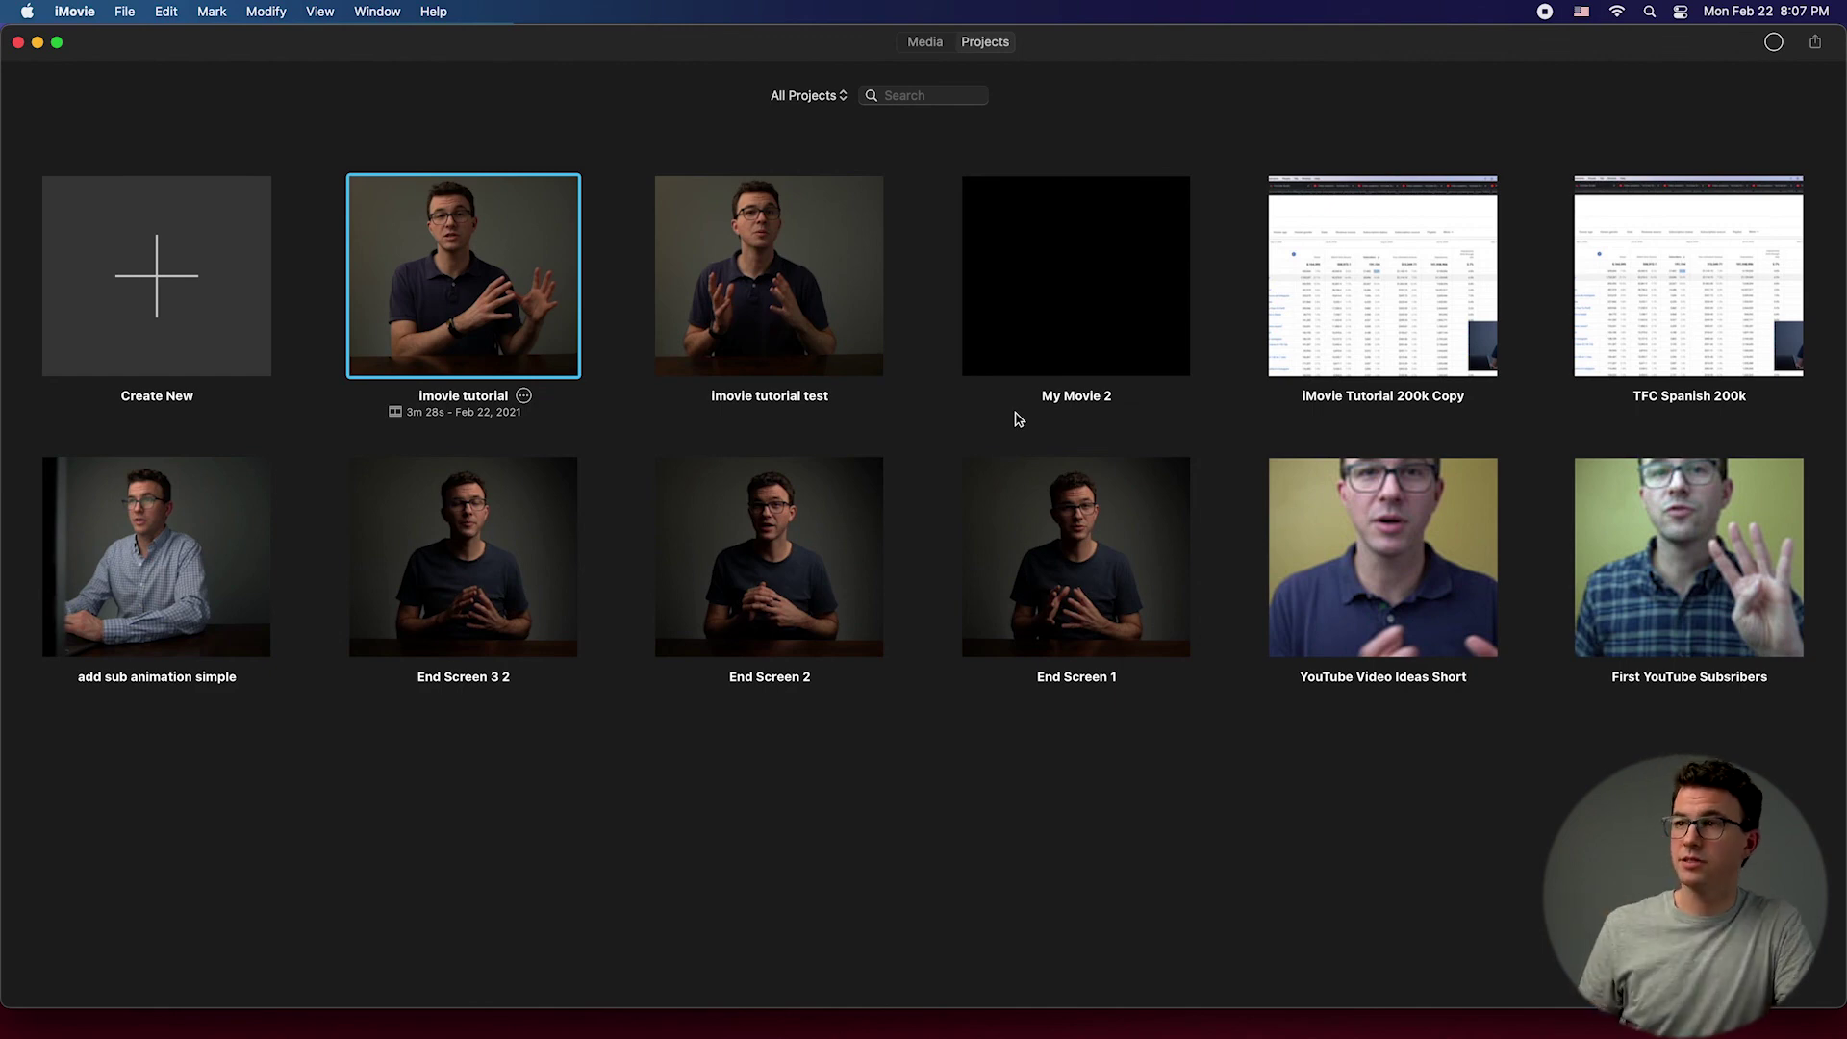
Step: Switch to Finder, open the exported imovie tutorial 2.mp4 from Downloads and skim ahead in the video to about 02:32
{"action": "key", "text": "super+Tab"}
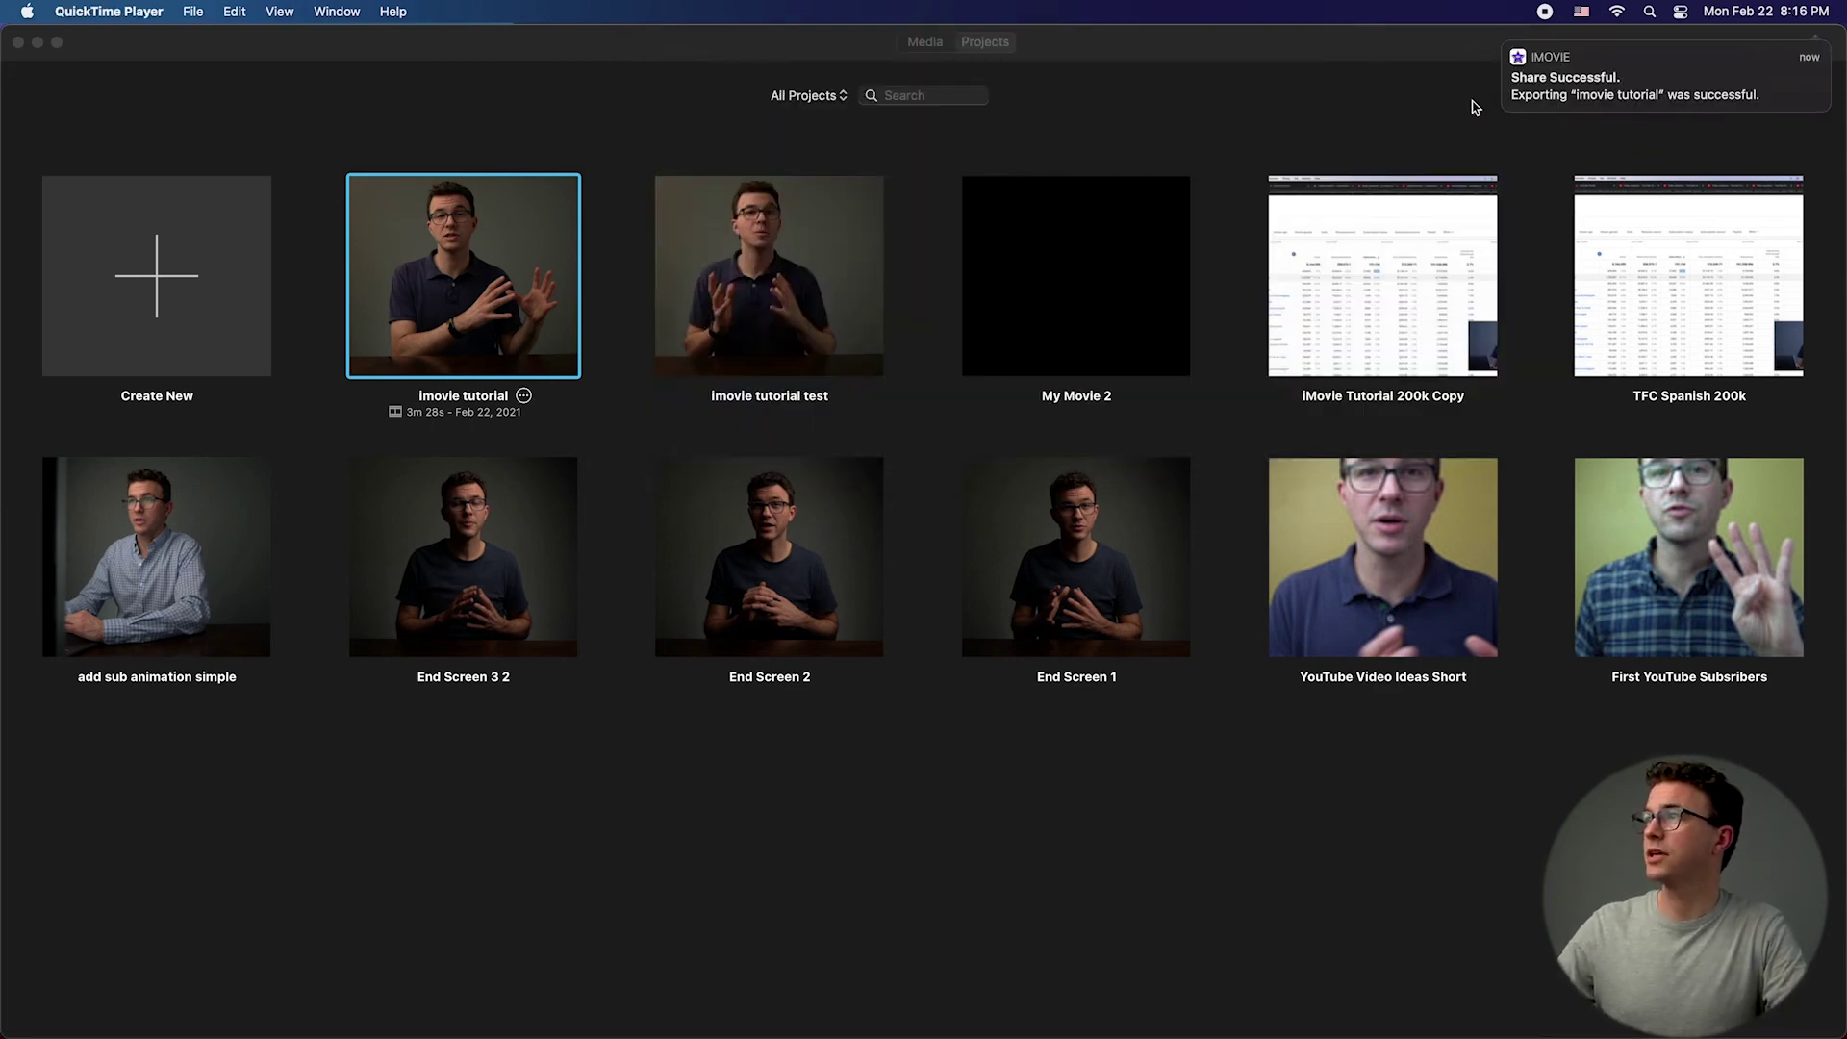
{"action": "mouse_move", "coordinate": [1621, 112]}
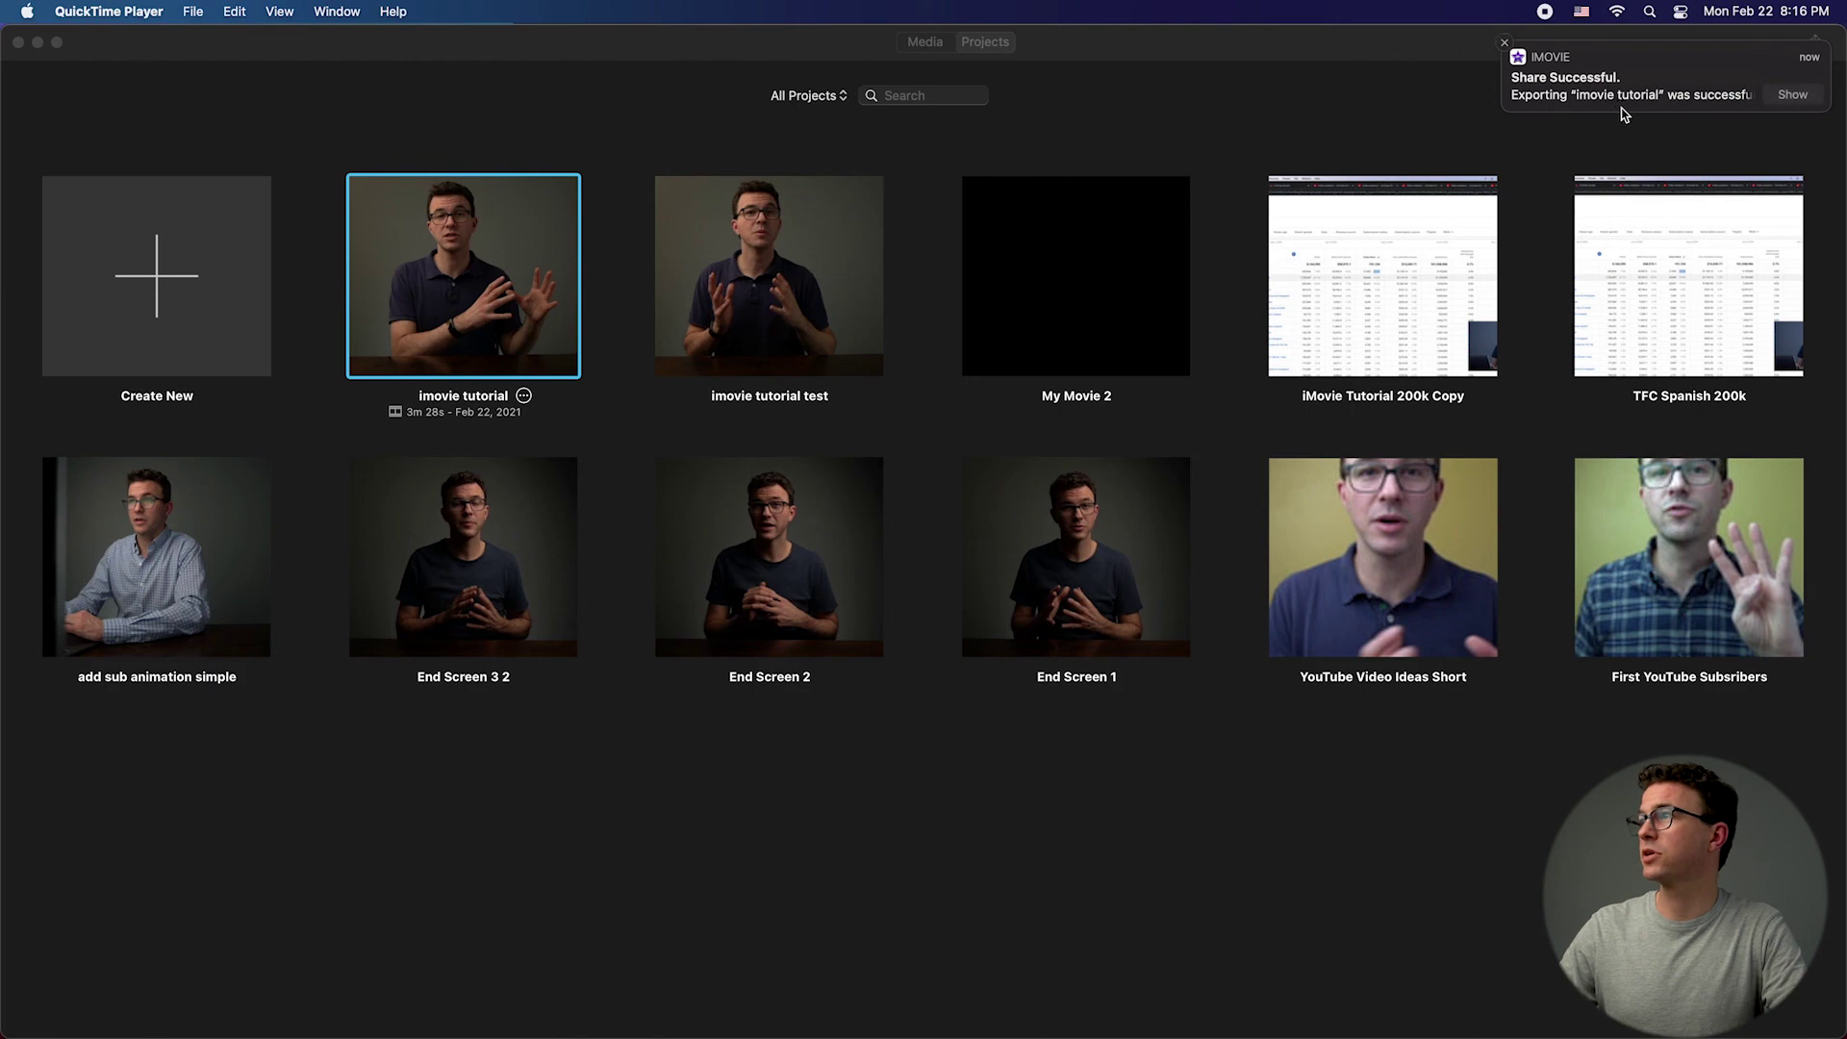
{"action": "left_click", "coordinate": [972, 886]}
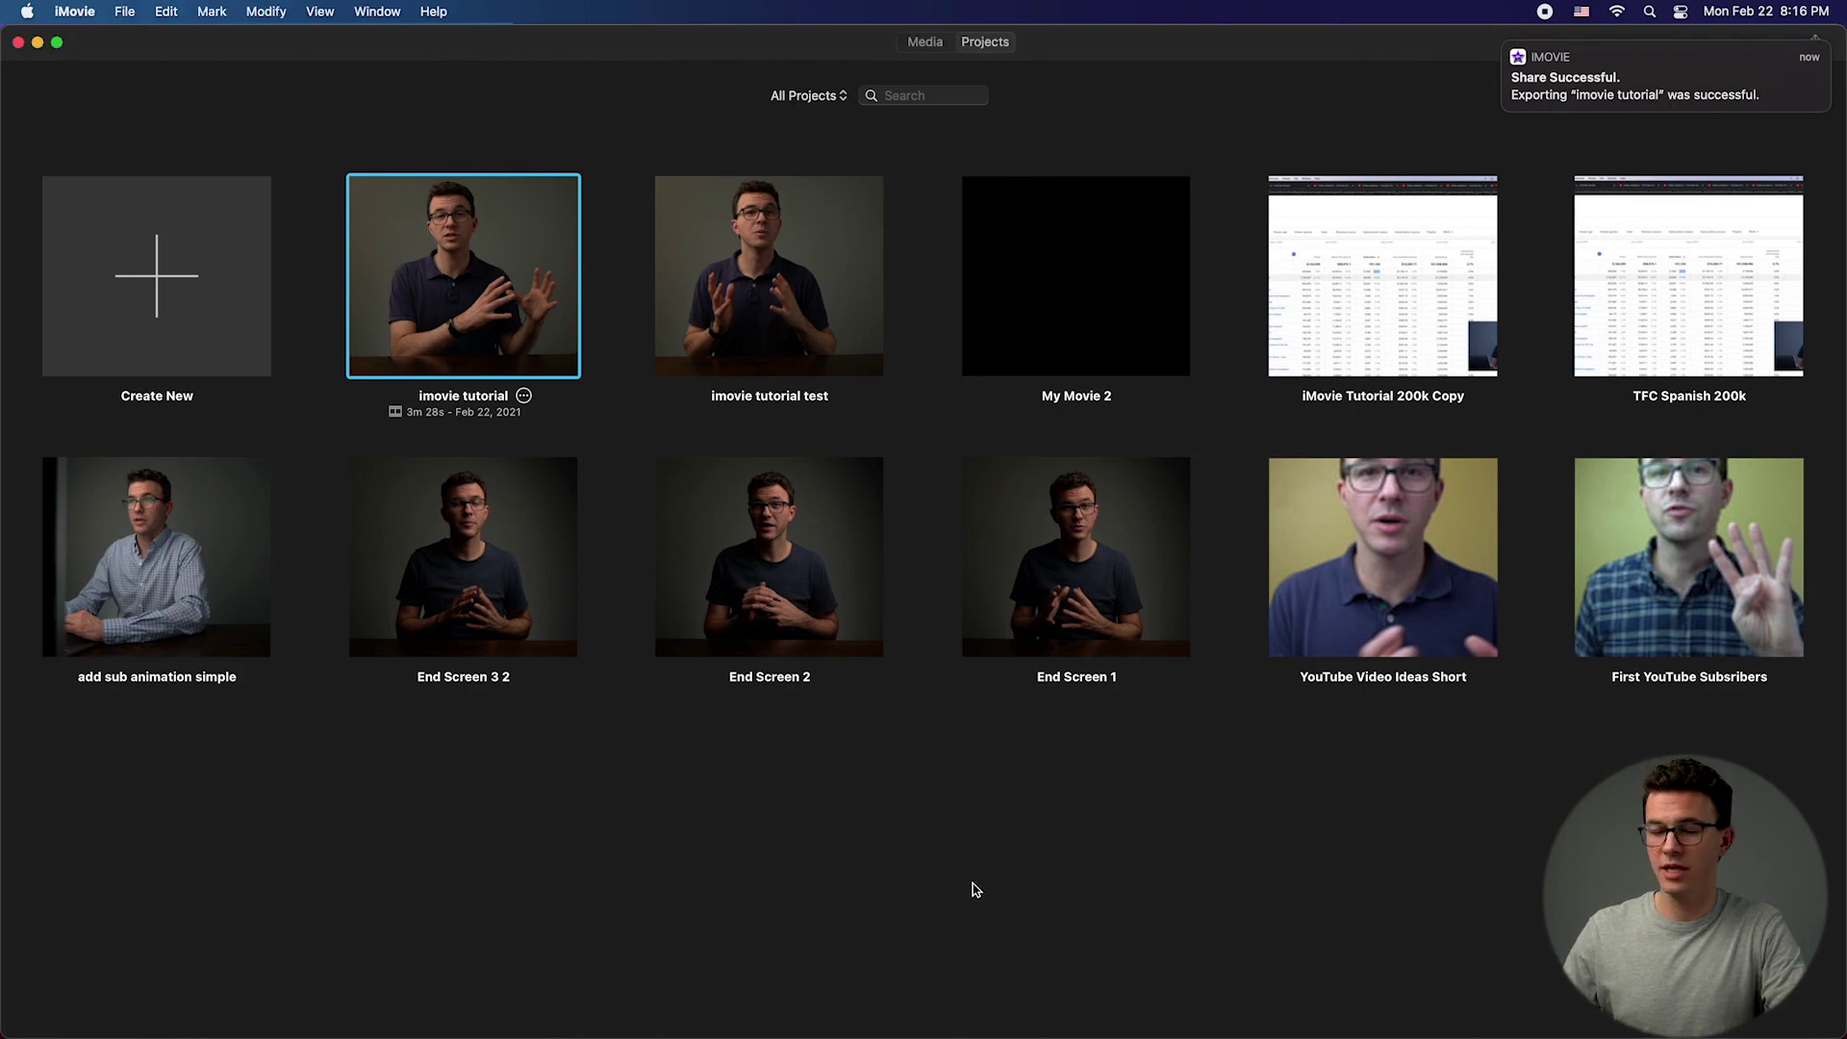
{"action": "key", "text": "super+Tab"}
{"action": "key", "text": "super+Tab"}
{"action": "key", "text": "super+Tab"}
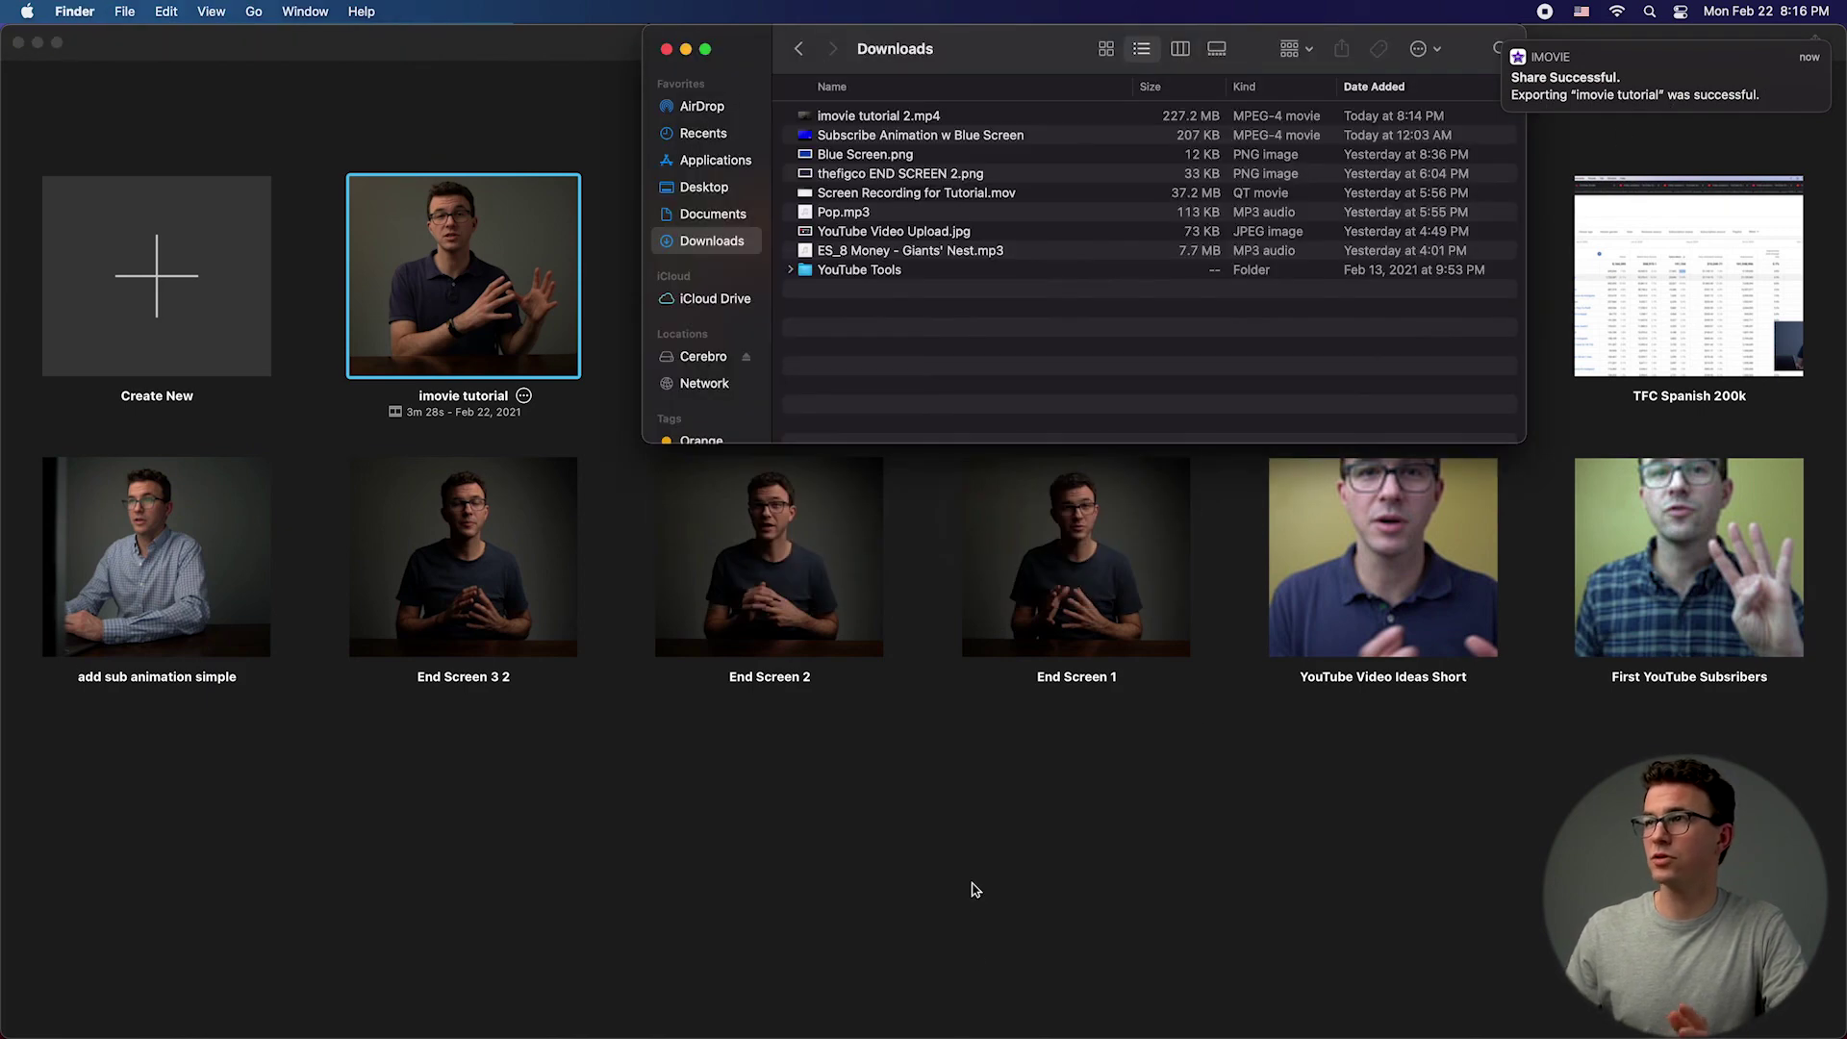
{"action": "left_click", "coordinate": [880, 117]}
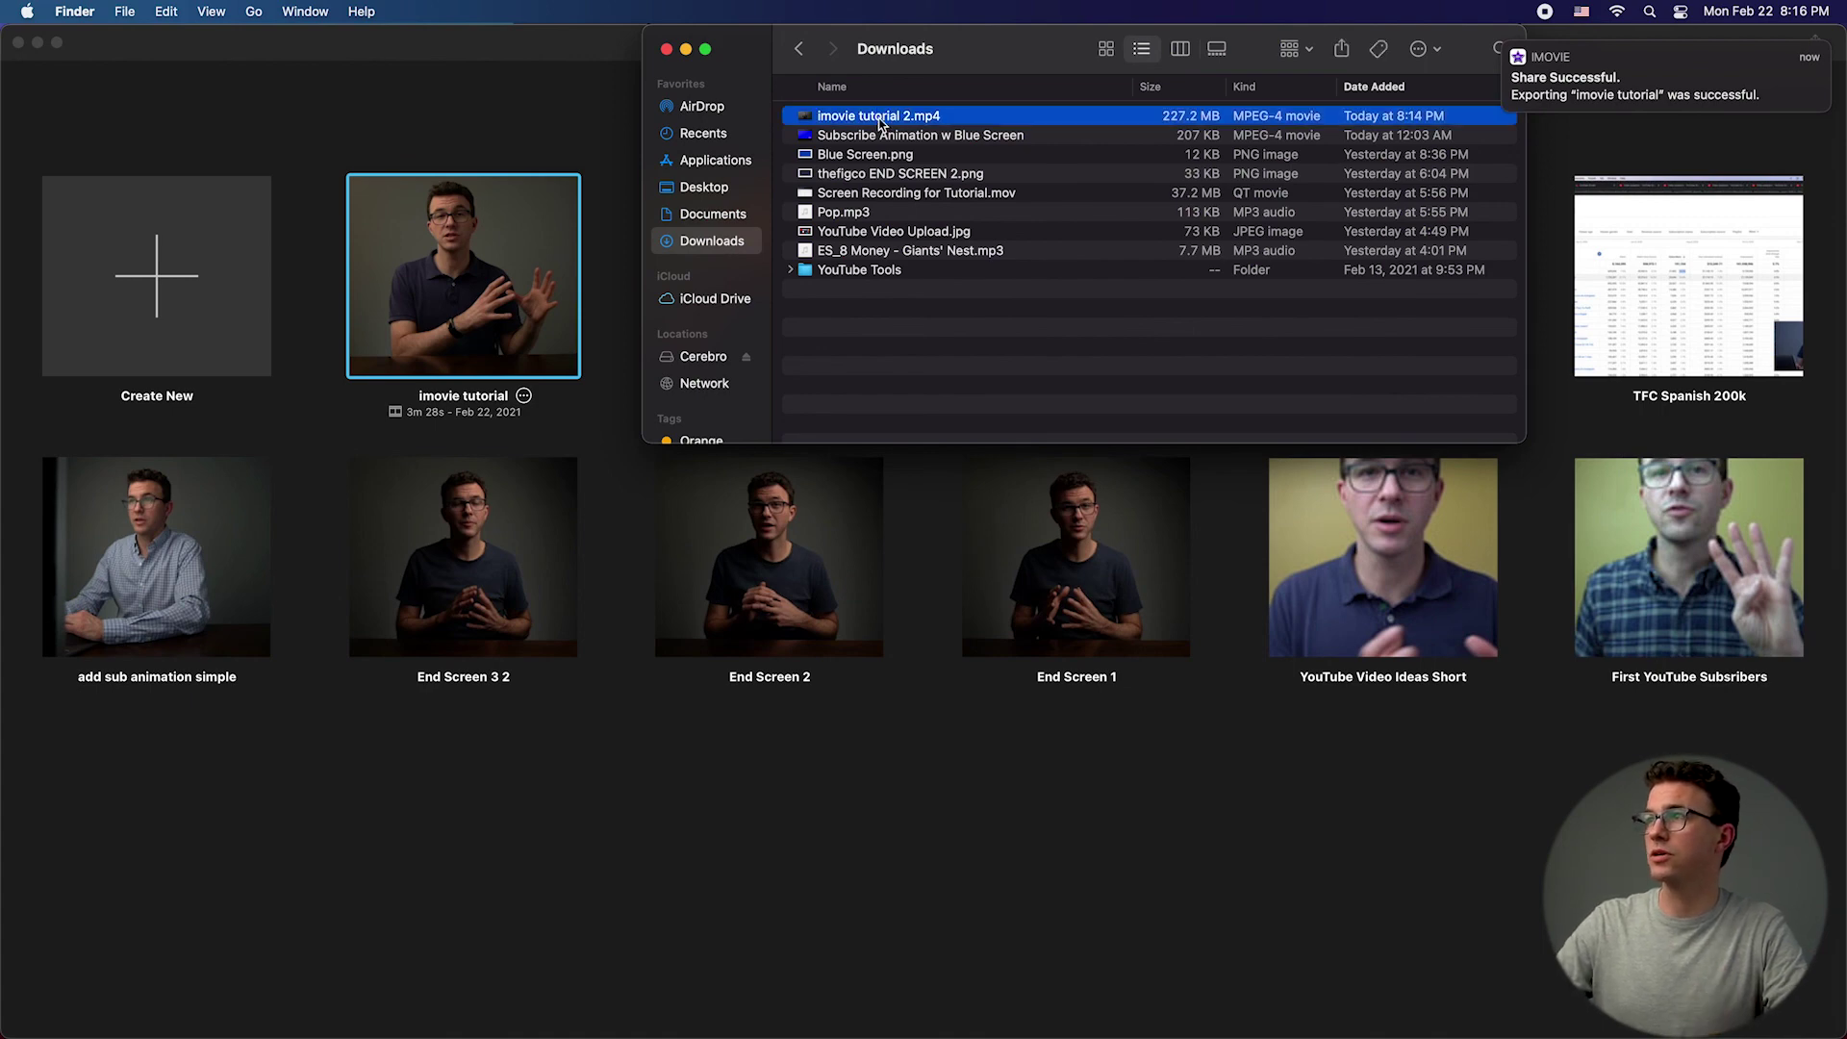
{"action": "double_click", "coordinate": [880, 116]}
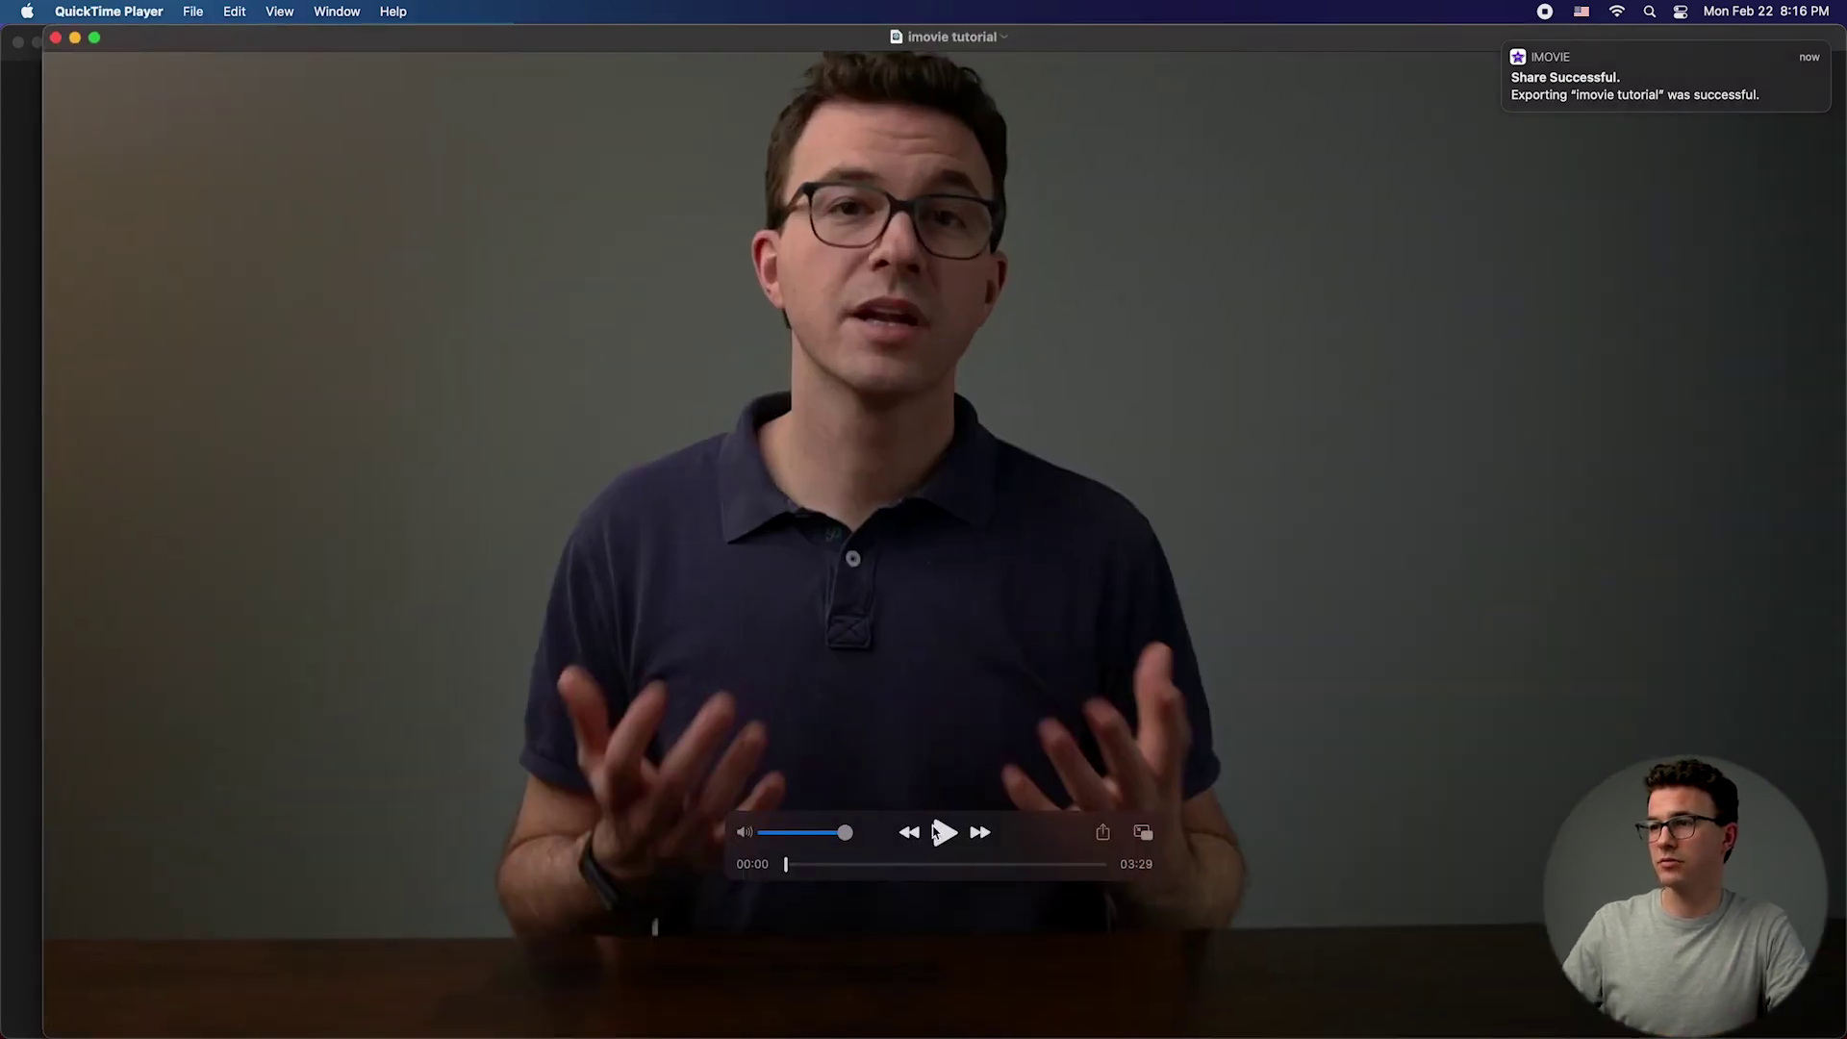
{"action": "left_click", "coordinate": [966, 865]}
{"action": "left_click", "coordinate": [1017, 865]}
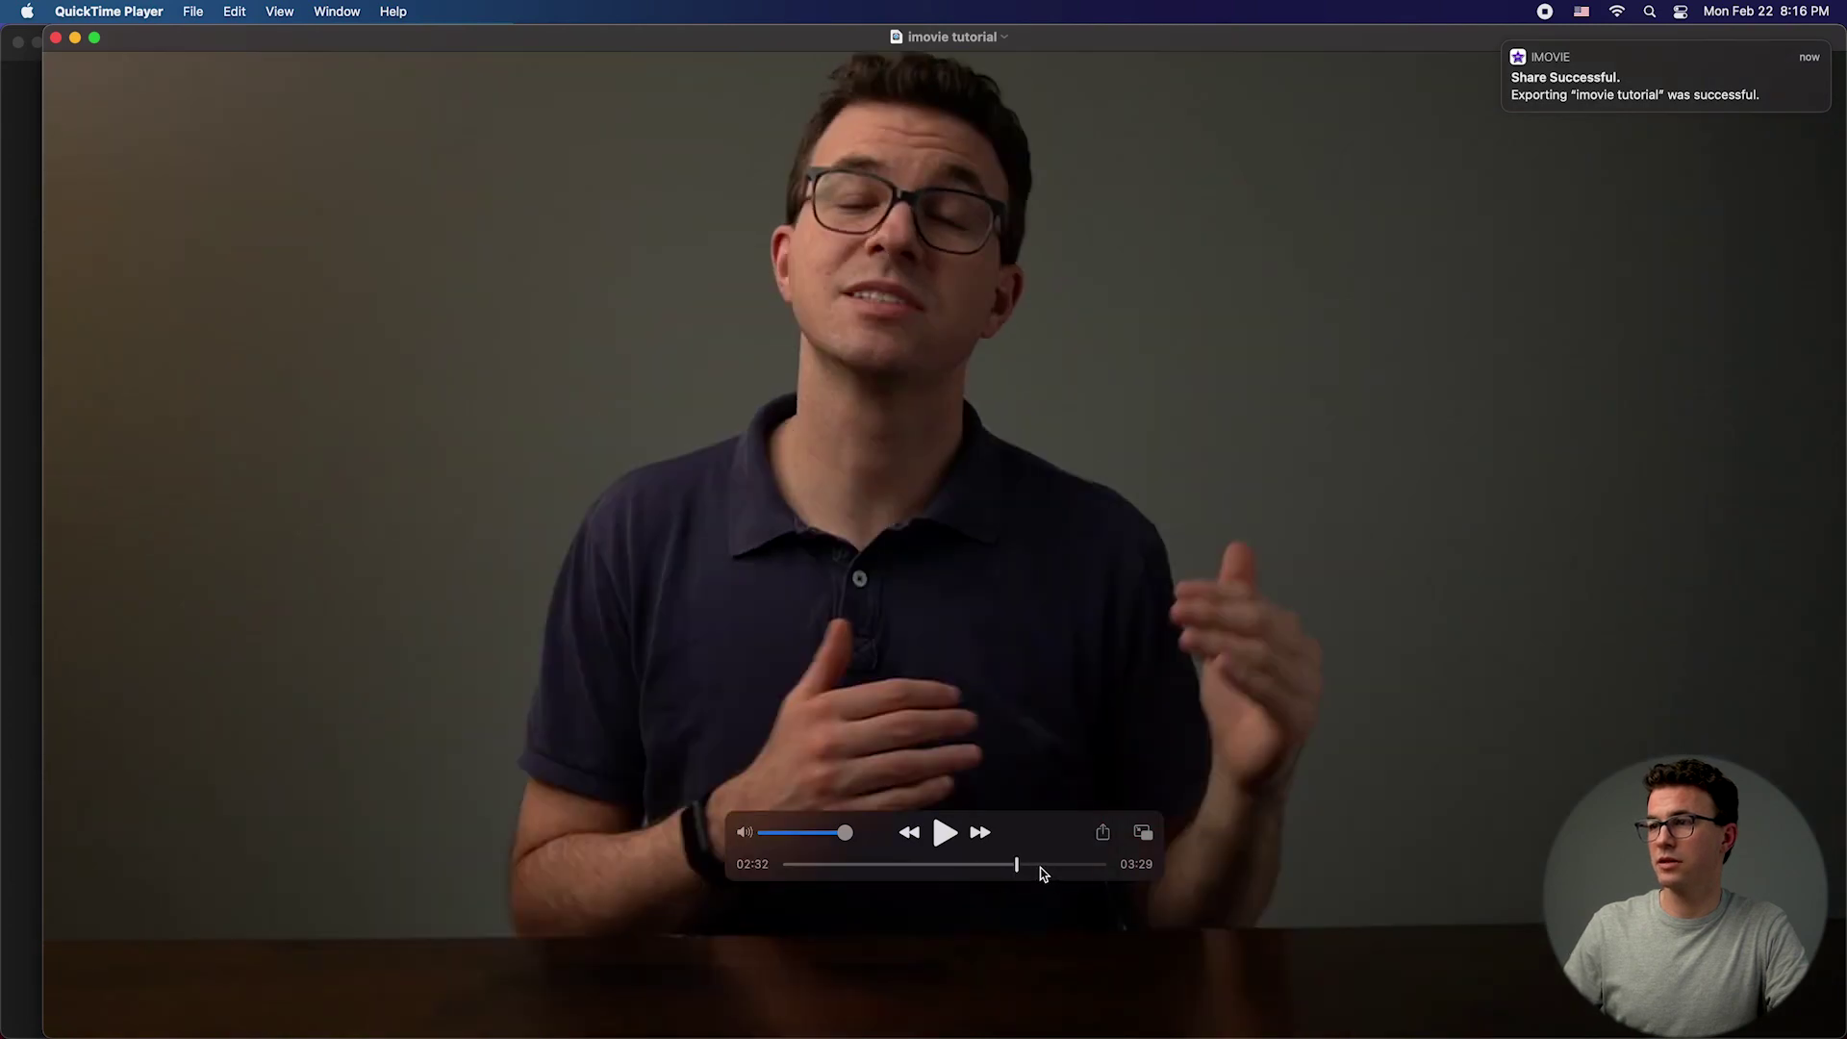